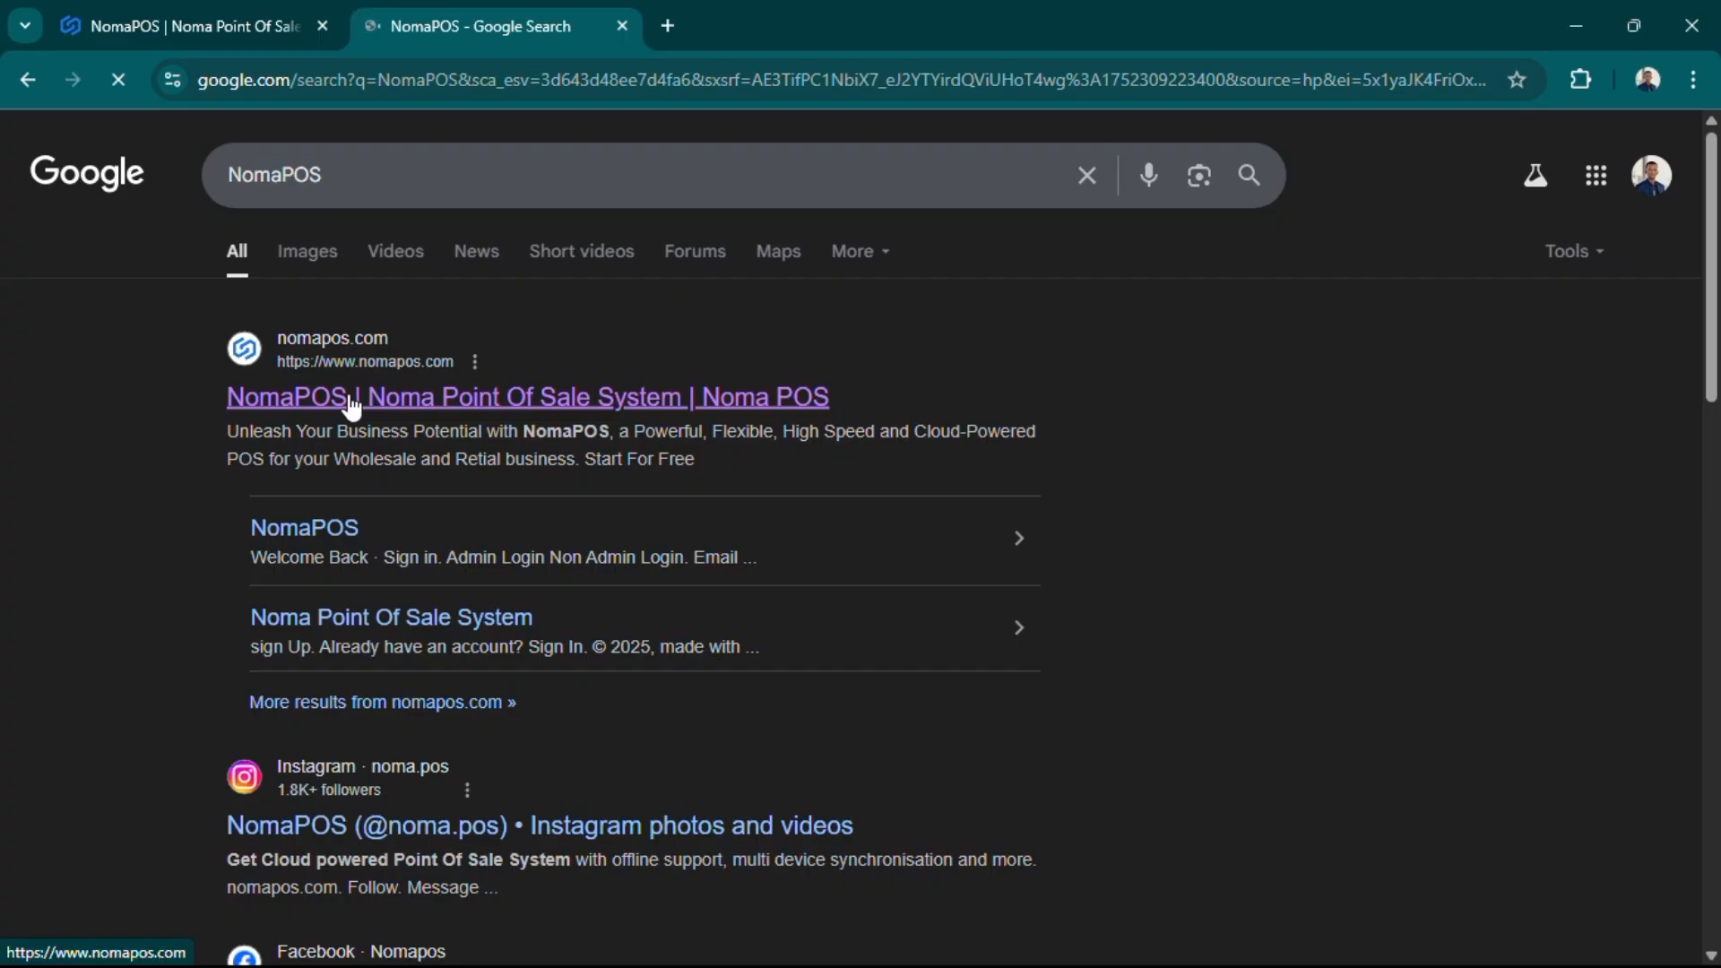
- Open the NomaPOS homepage from the search results and start a free sign-up
{"action": "scroll", "coordinate": [527, 513], "scroll_direction": "down", "scroll_amount": 2}
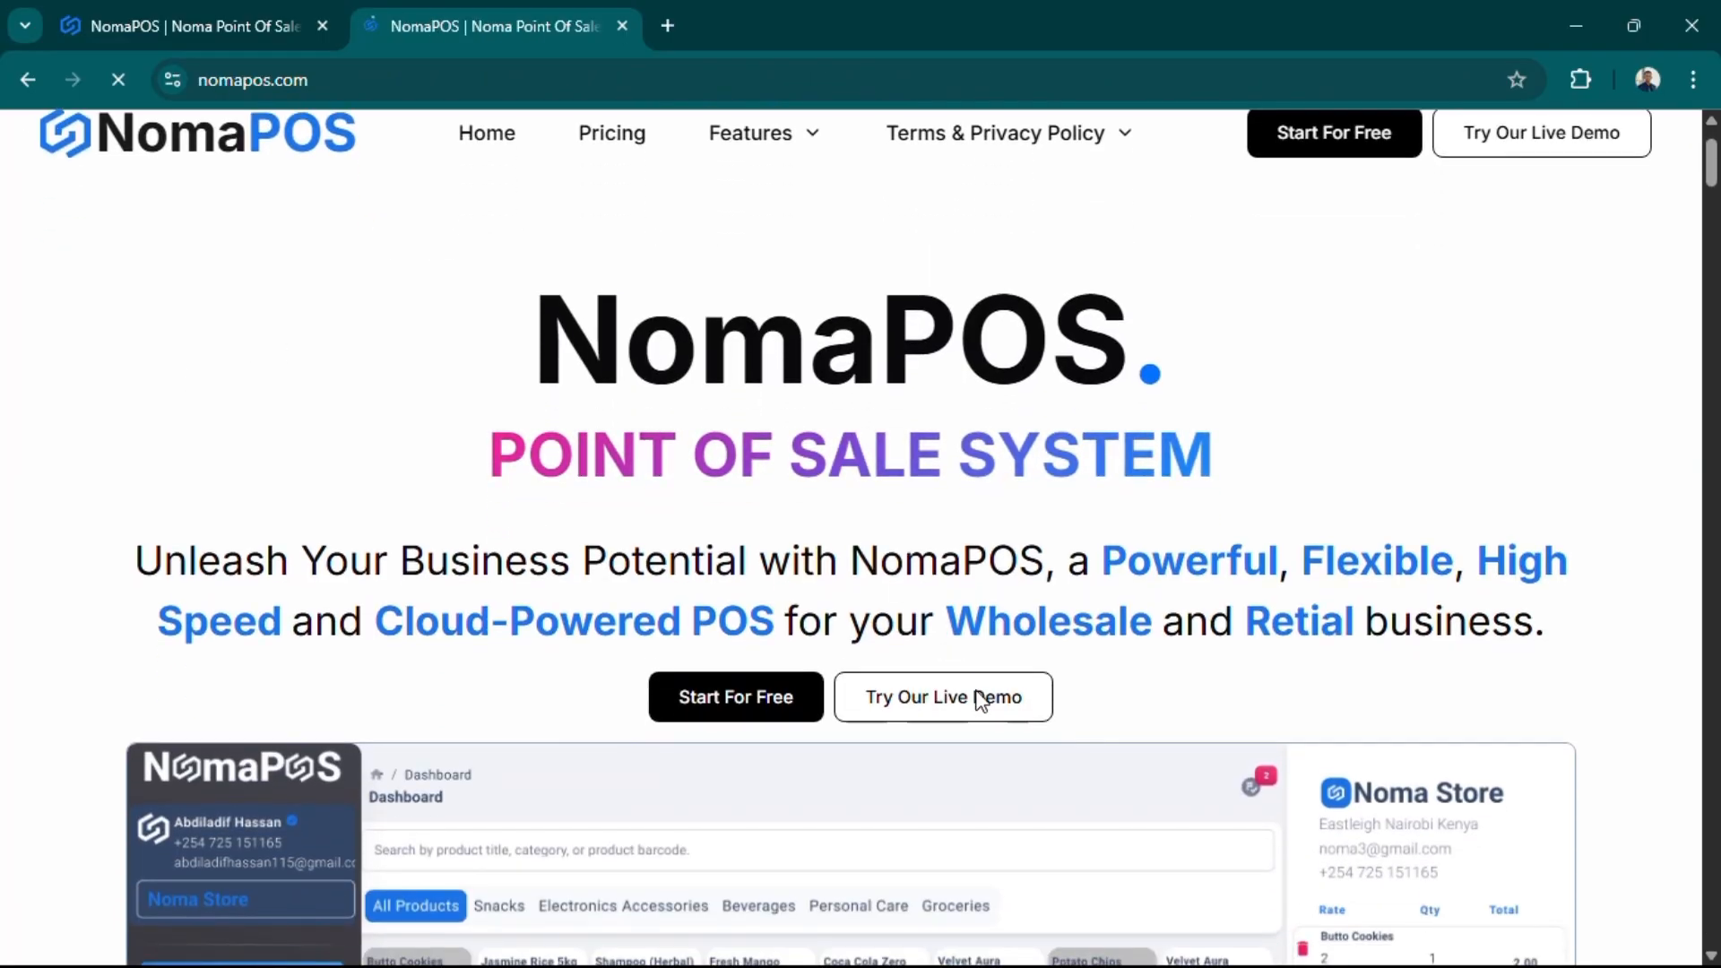
{"action": "left_click", "coordinate": [728, 704]}
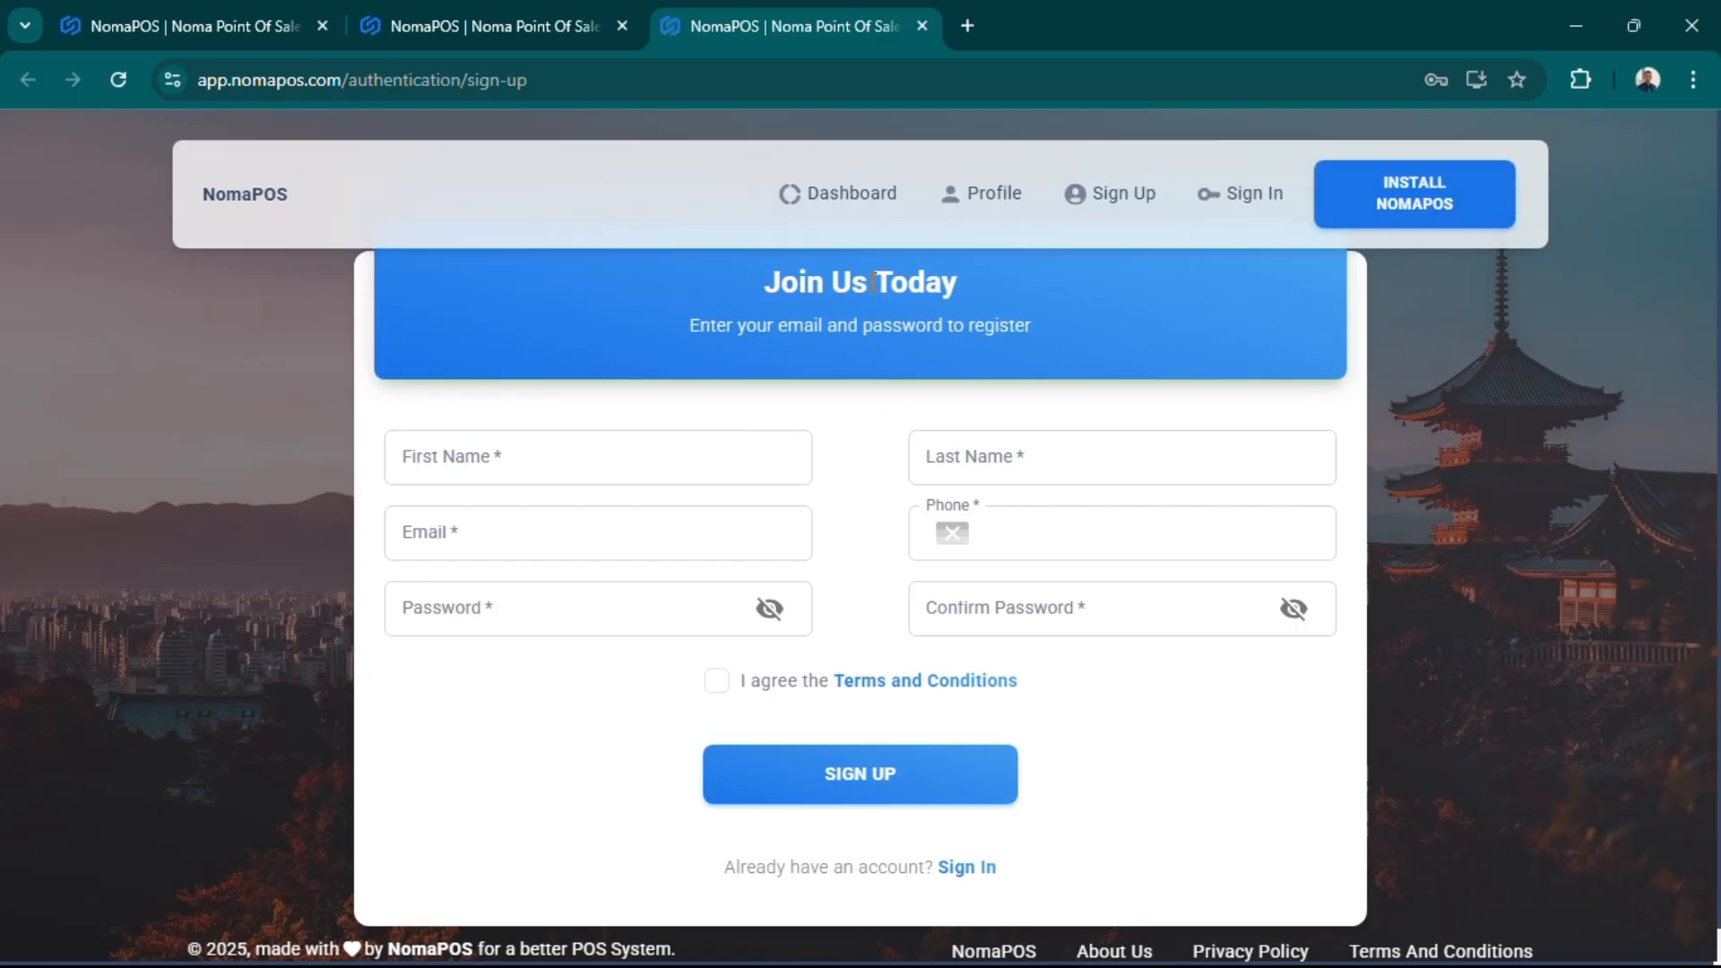
- Dismiss the install-NomaPOS prompts without installing
{"action": "left_click", "coordinate": [1382, 199]}
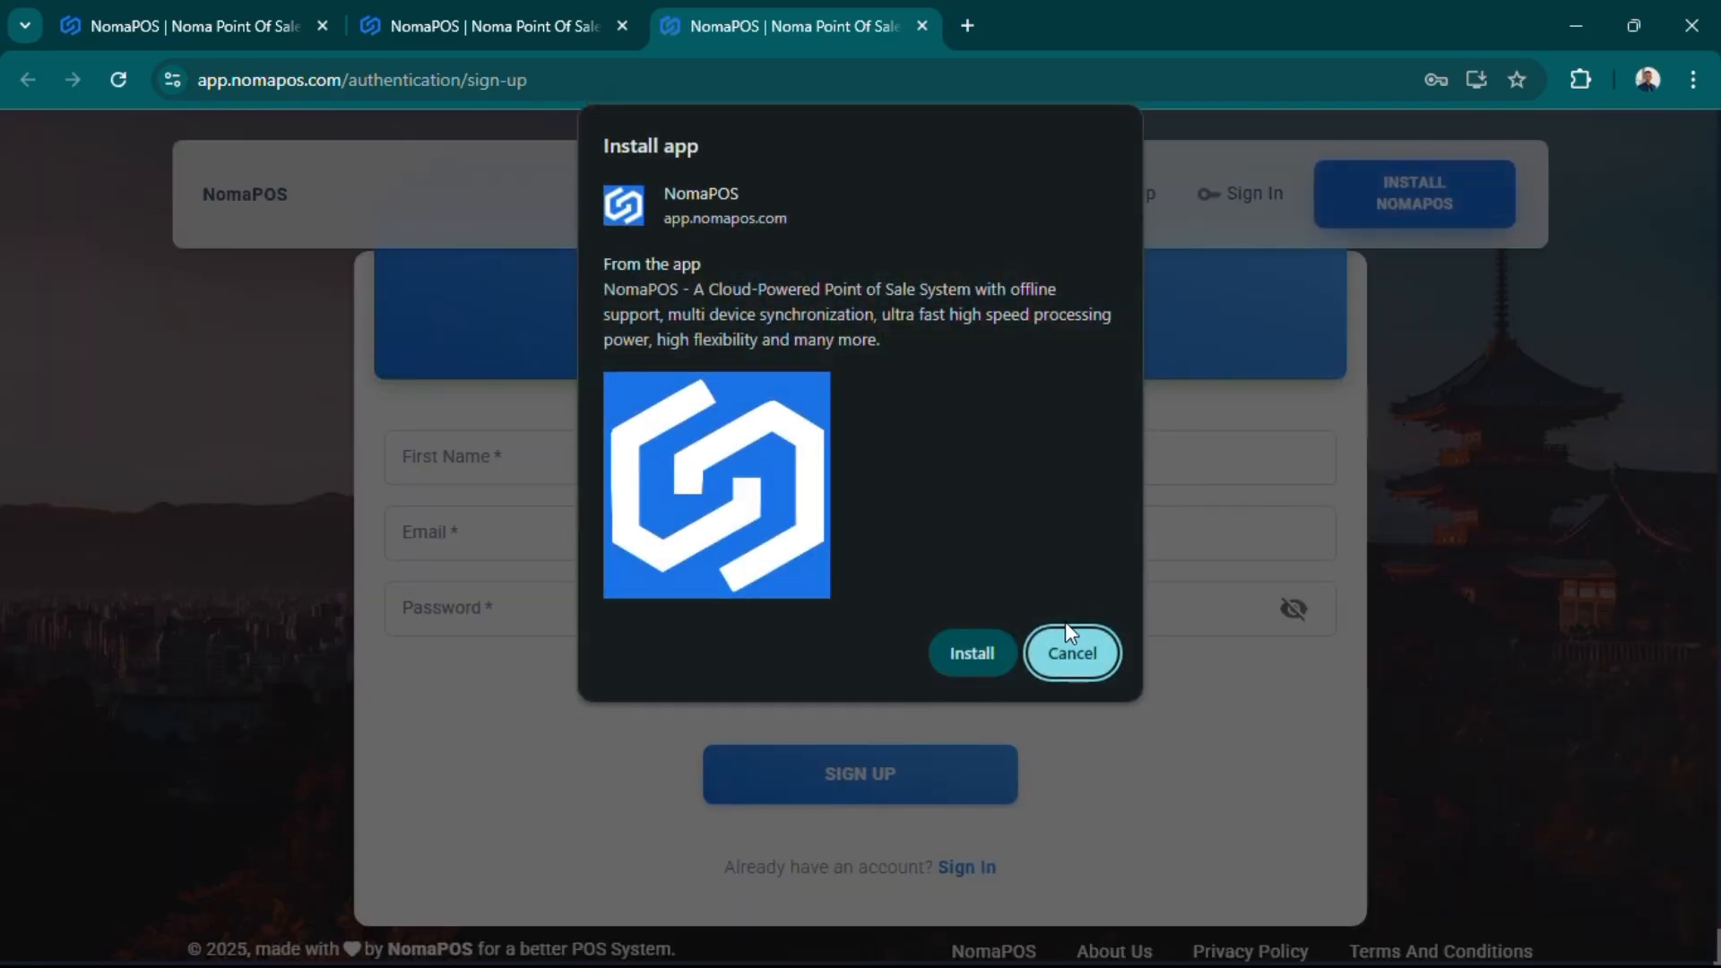
{"action": "left_click", "coordinate": [1074, 652]}
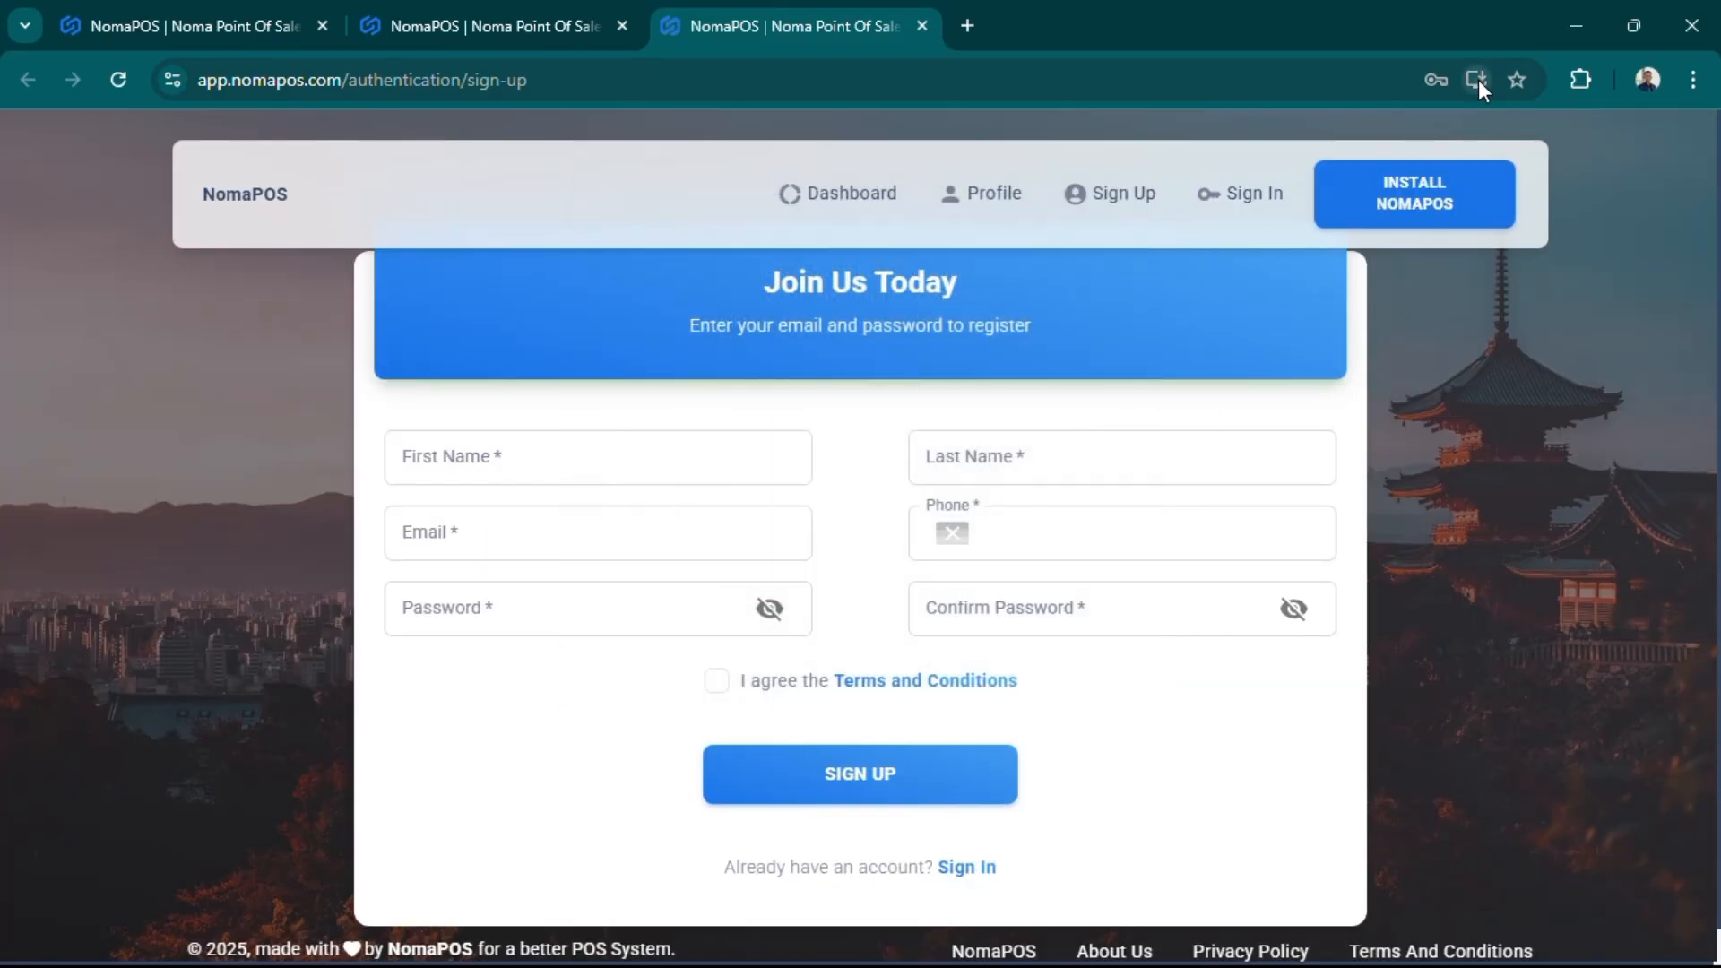
{"action": "left_click", "coordinate": [1477, 79]}
{"action": "left_click", "coordinate": [1073, 653]}
- Fill in the sign-up form, starting with the first name, and submit the registration
{"action": "left_click", "coordinate": [699, 476]}
{"action": "left_click", "coordinate": [546, 427]}
{"action": "left_click", "coordinate": [498, 453]}
{"action": "type", "text": "Noma"}
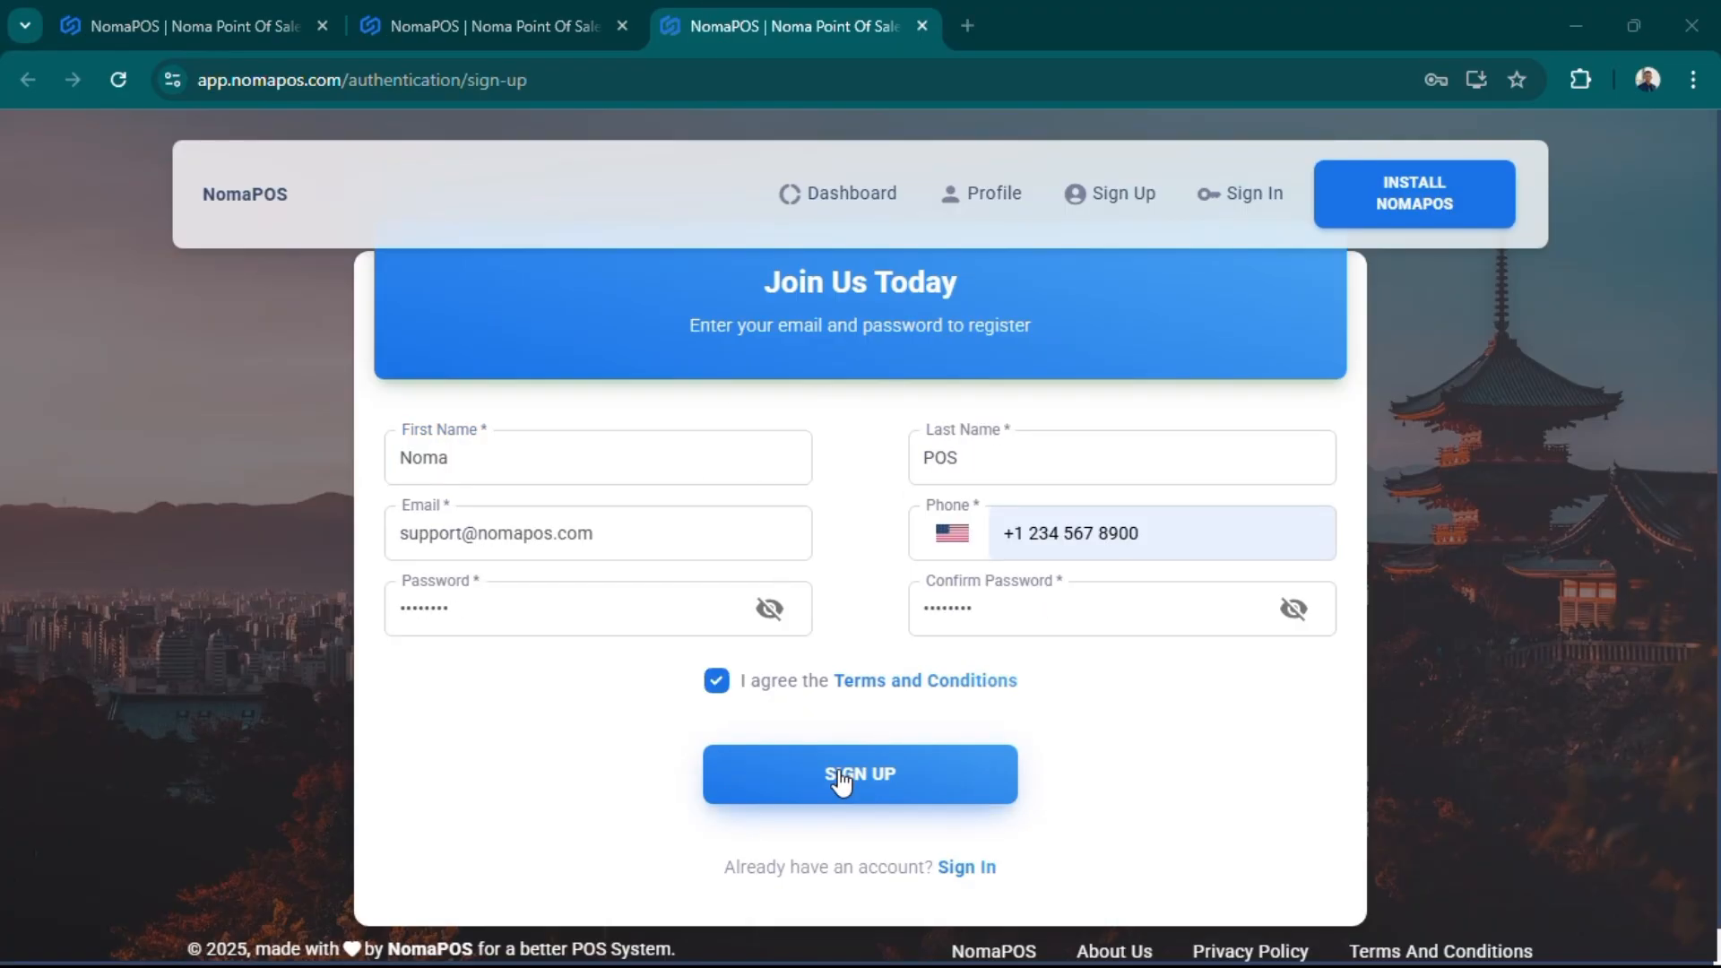
{"action": "left_click", "coordinate": [840, 776]}
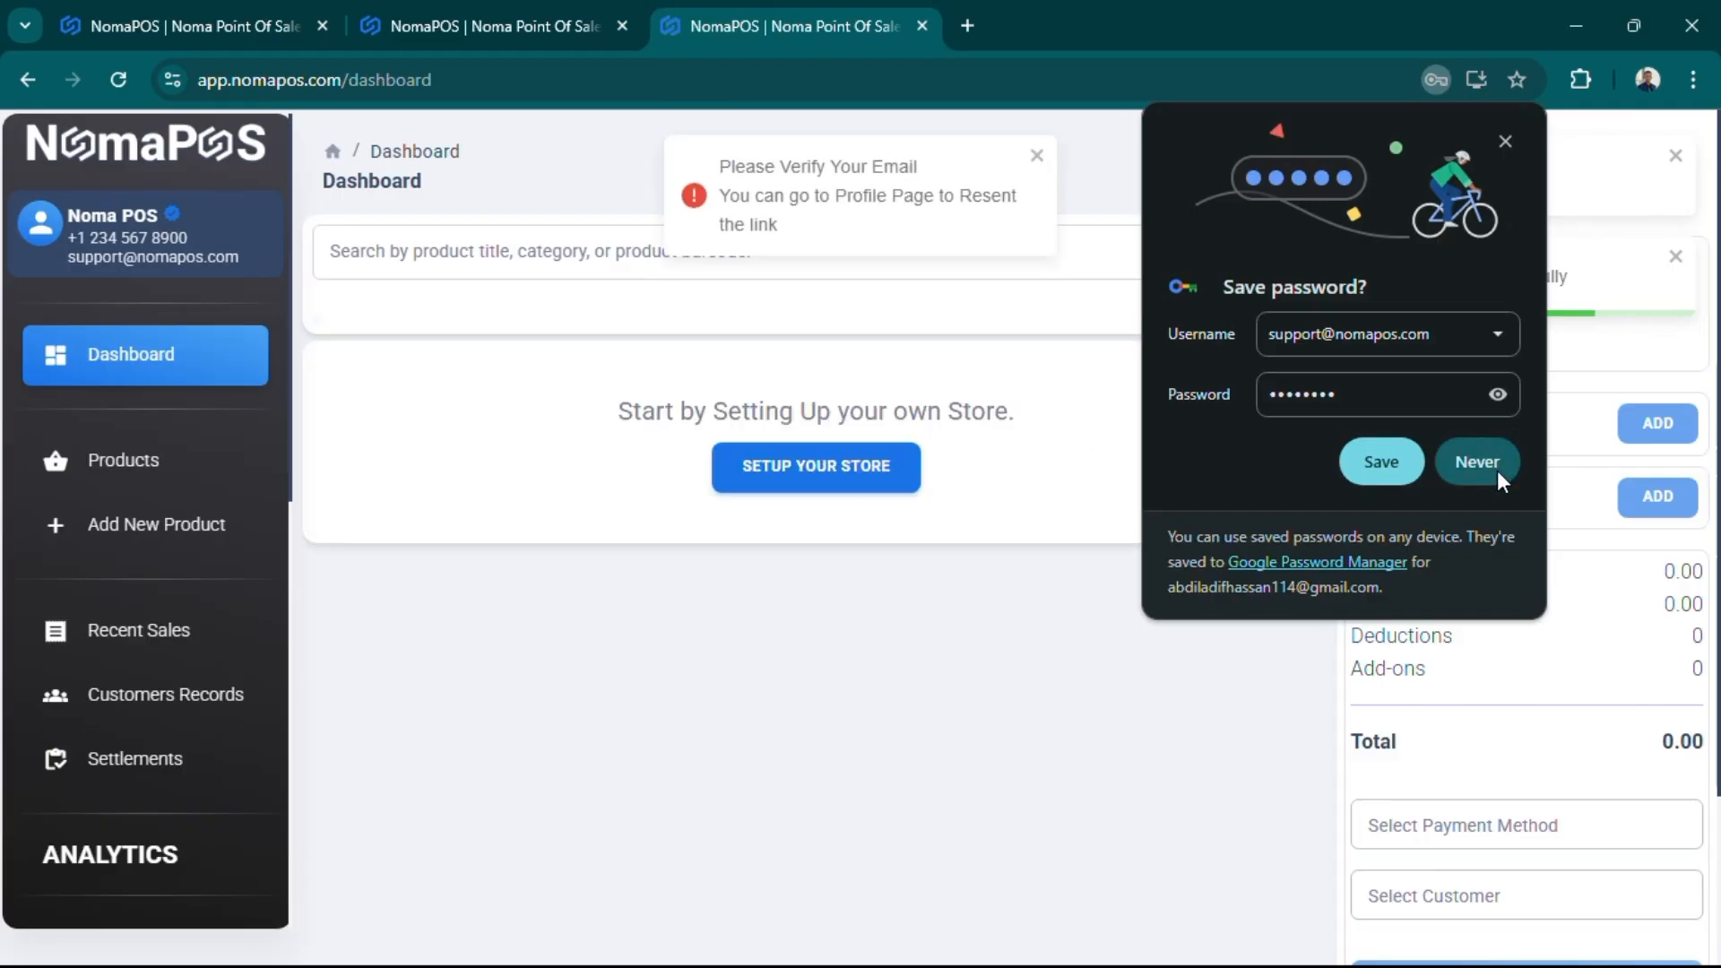
- Decline saving the password, check the profile page, and dismiss the verify-email notice
{"action": "left_click", "coordinate": [1497, 471]}
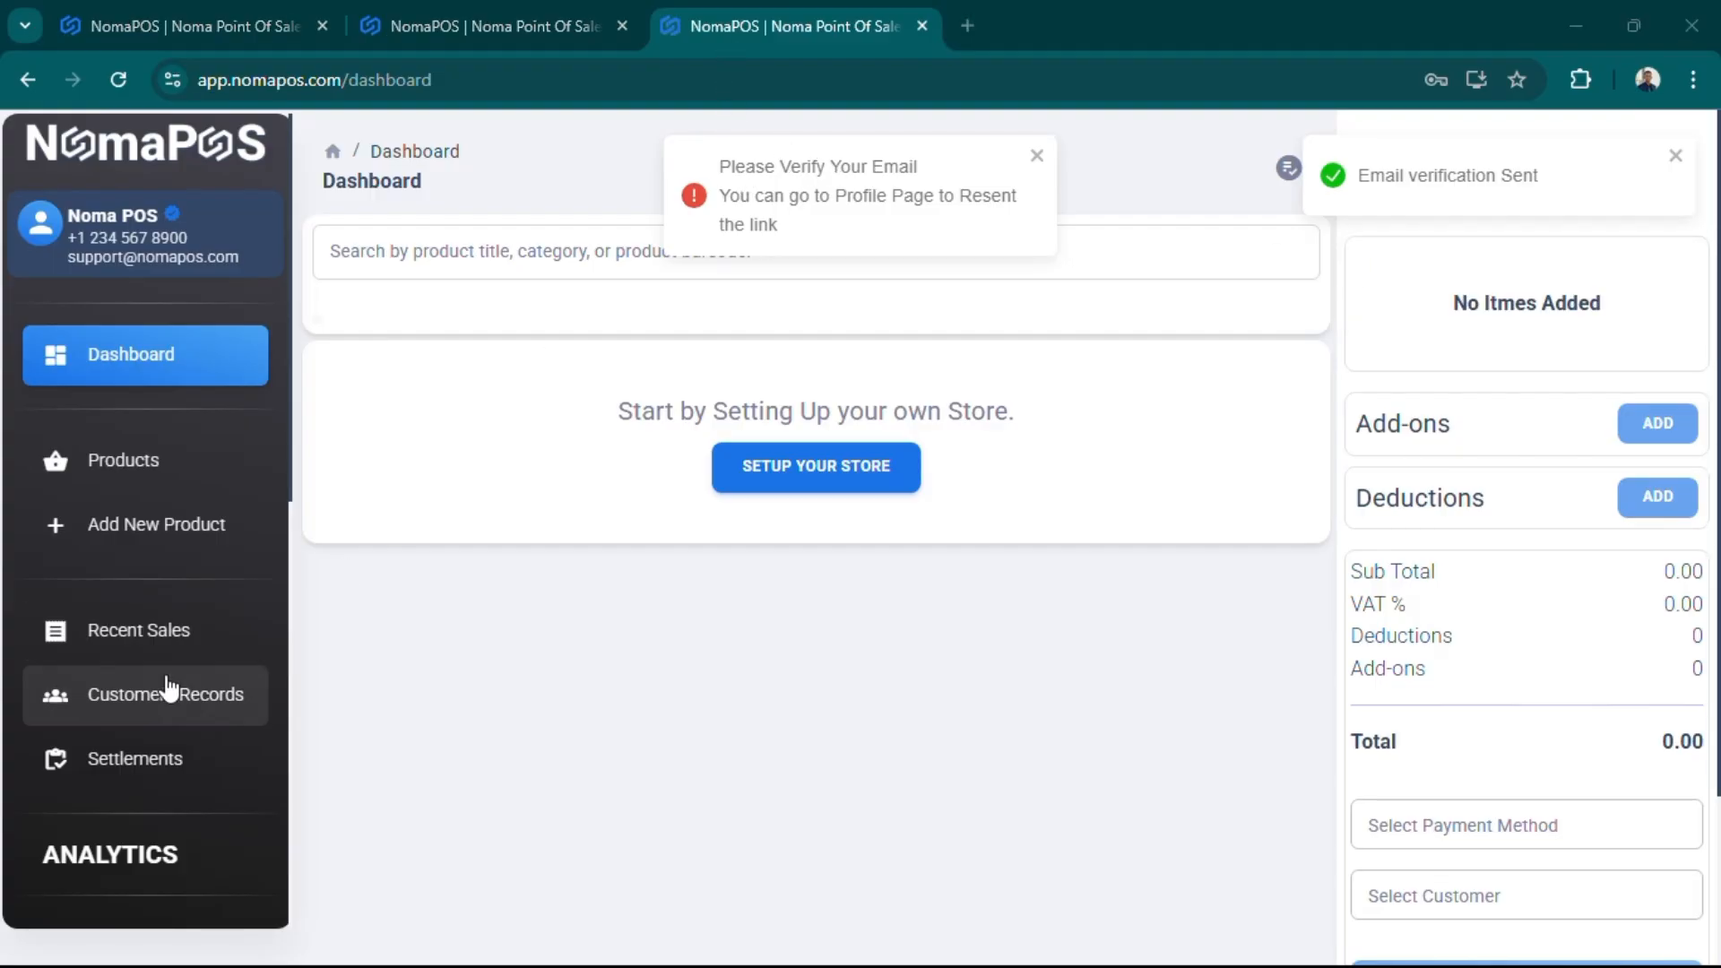
{"action": "scroll", "coordinate": [166, 689], "scroll_direction": "down", "scroll_amount": 5}
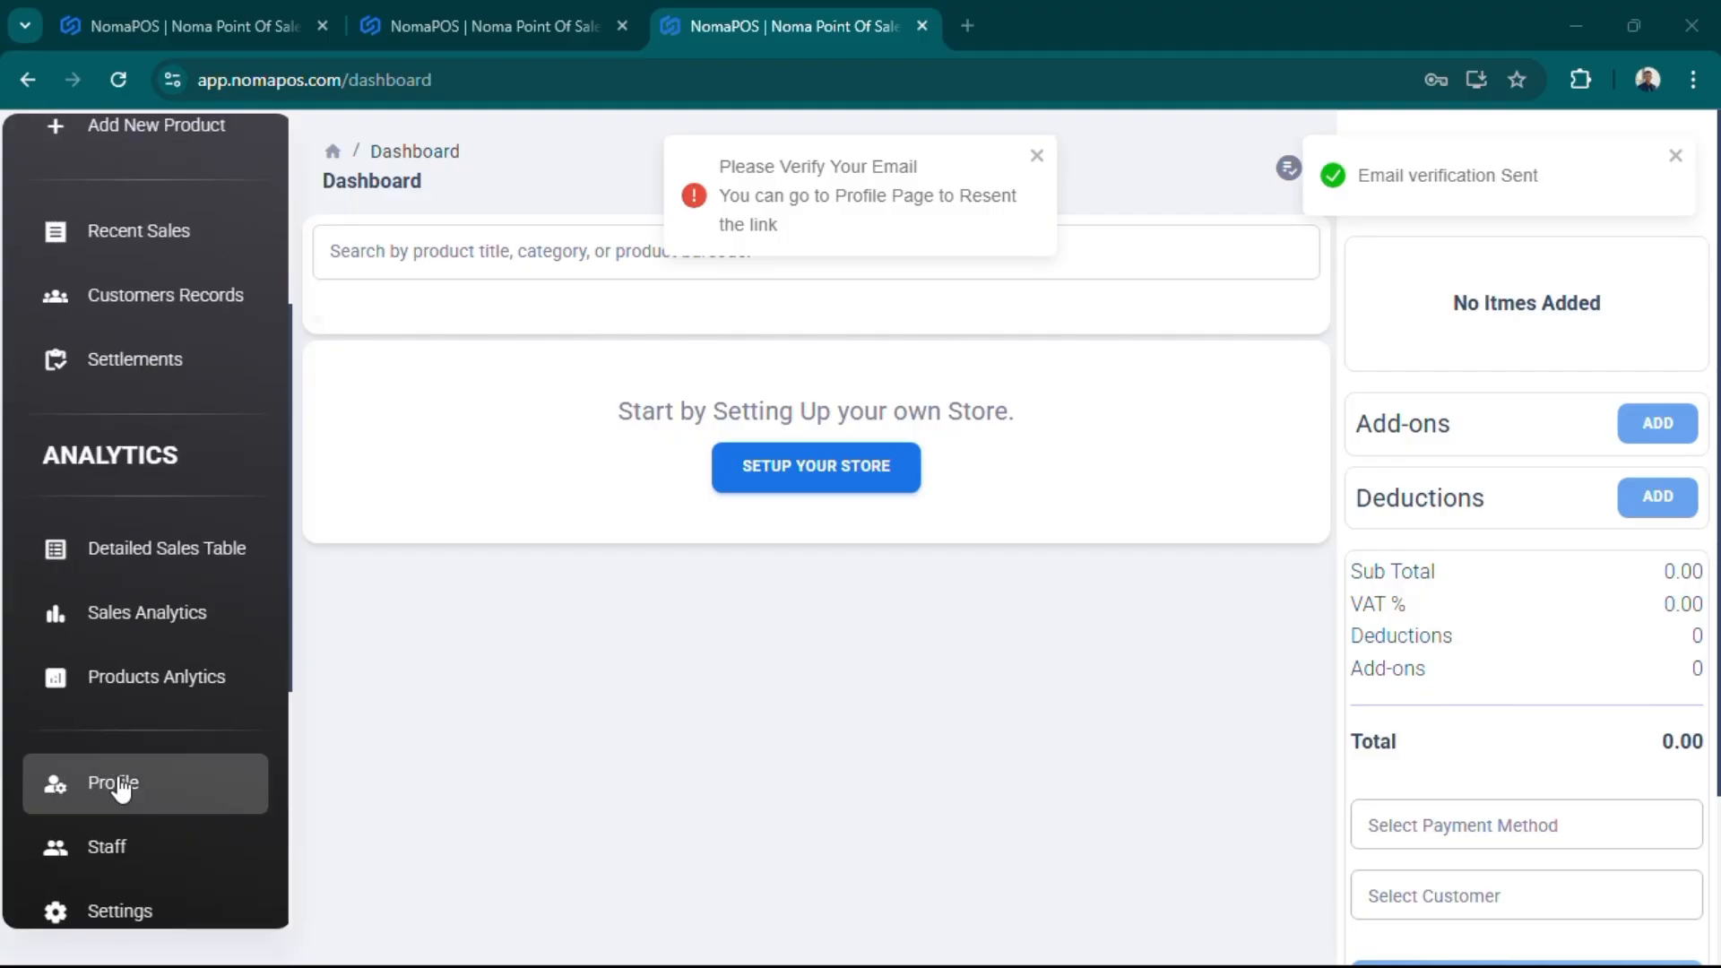
{"action": "left_click", "coordinate": [117, 785]}
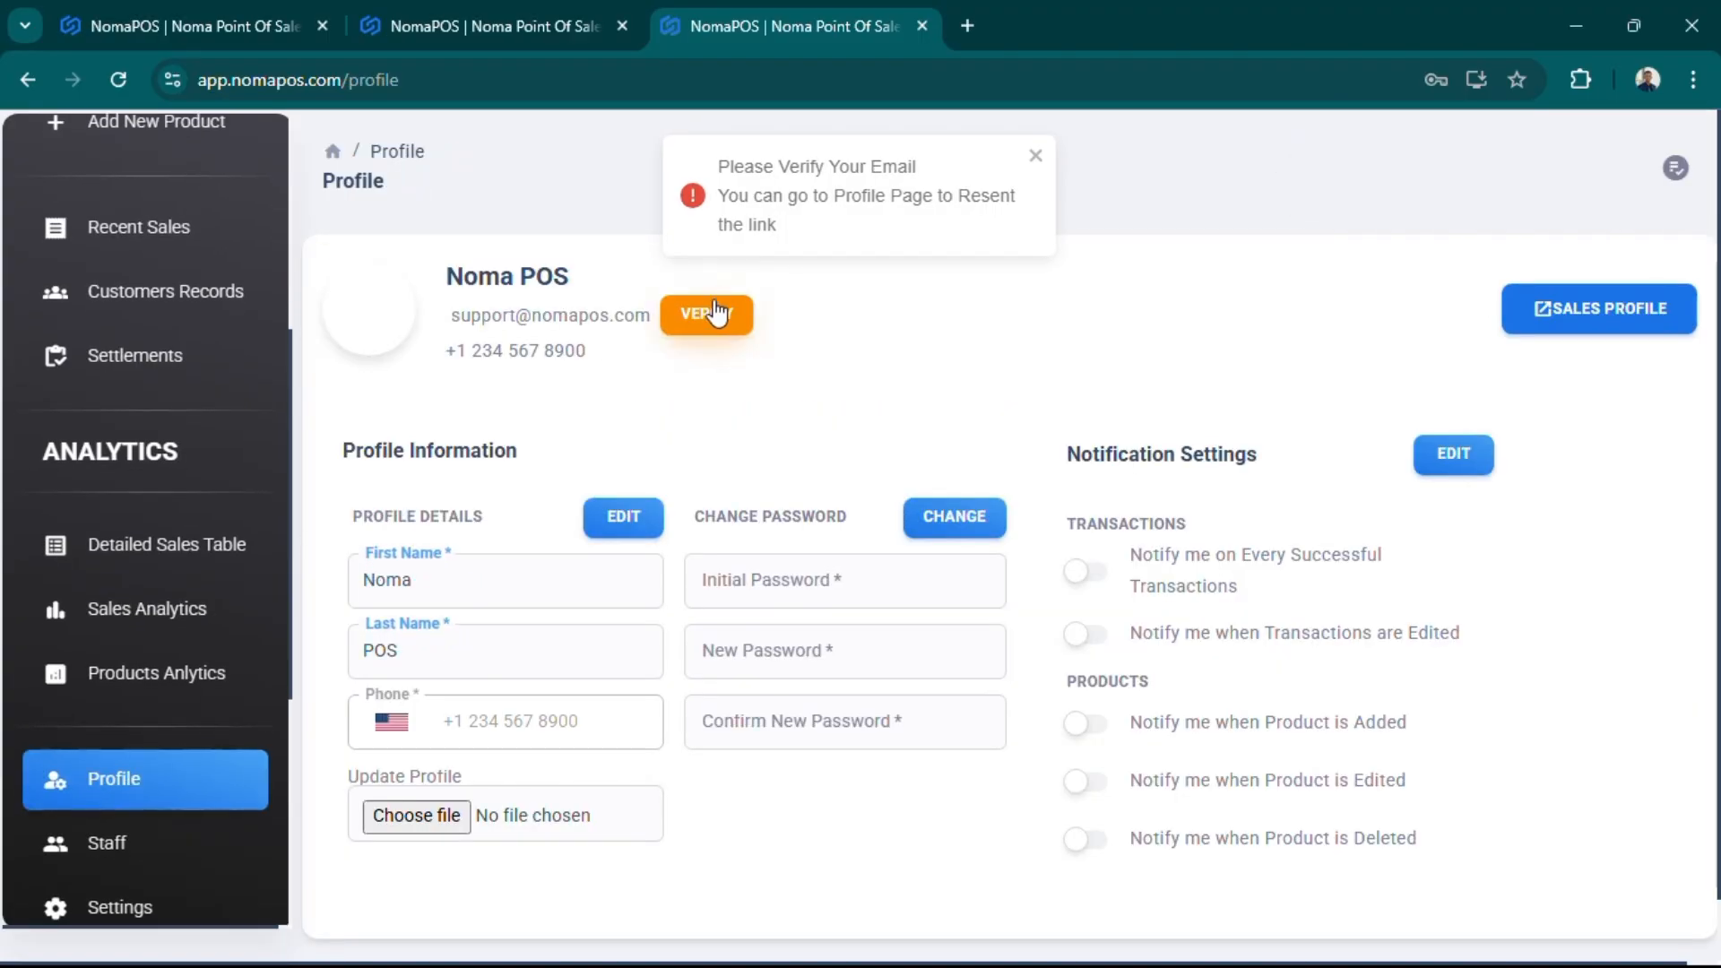
{"action": "scroll", "coordinate": [189, 368], "scroll_direction": "up", "scroll_amount": 5}
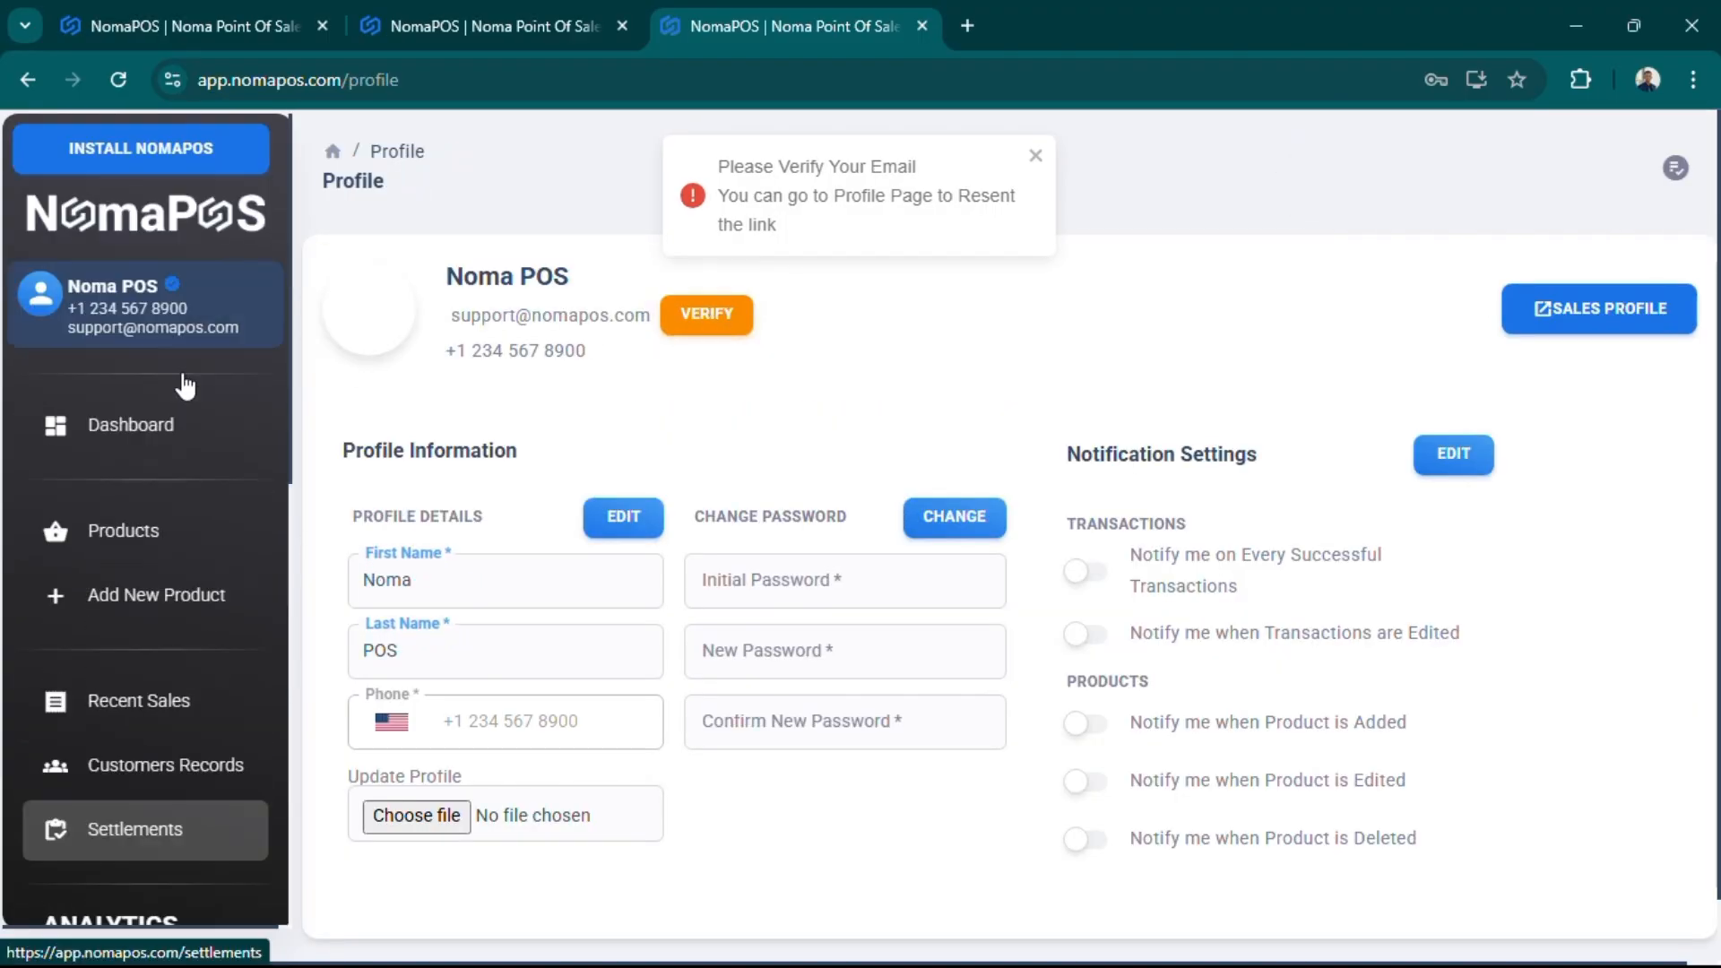
{"action": "left_click", "coordinate": [117, 429]}
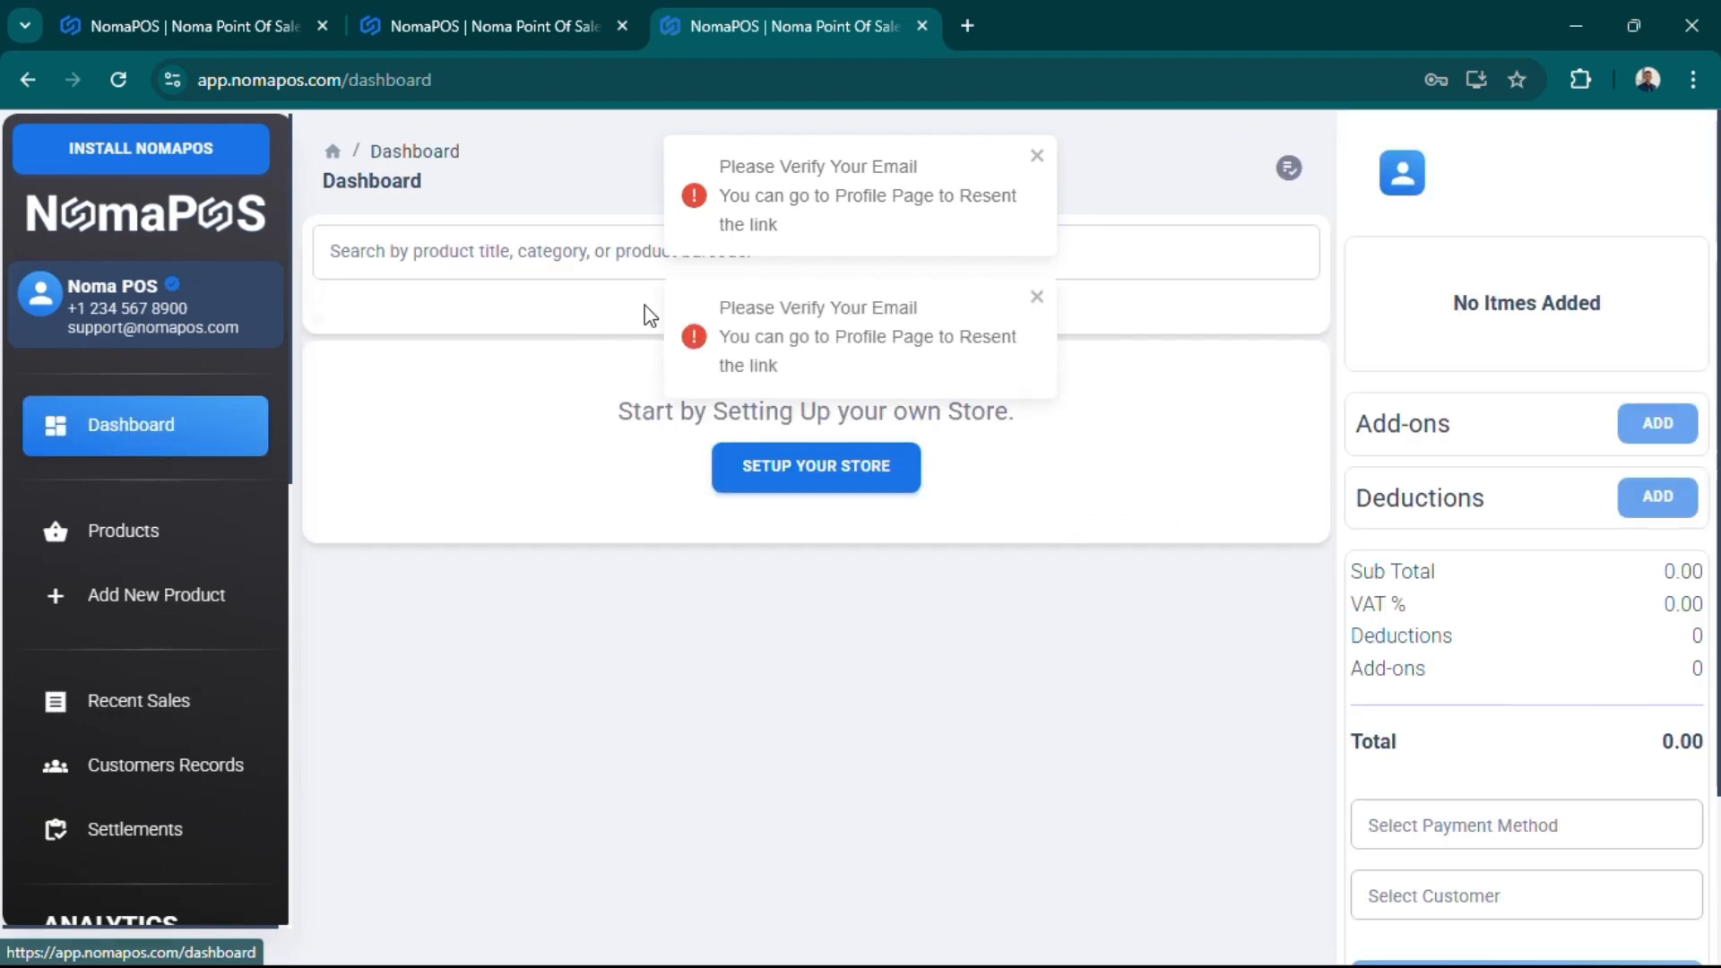
{"action": "left_click", "coordinate": [1038, 298]}
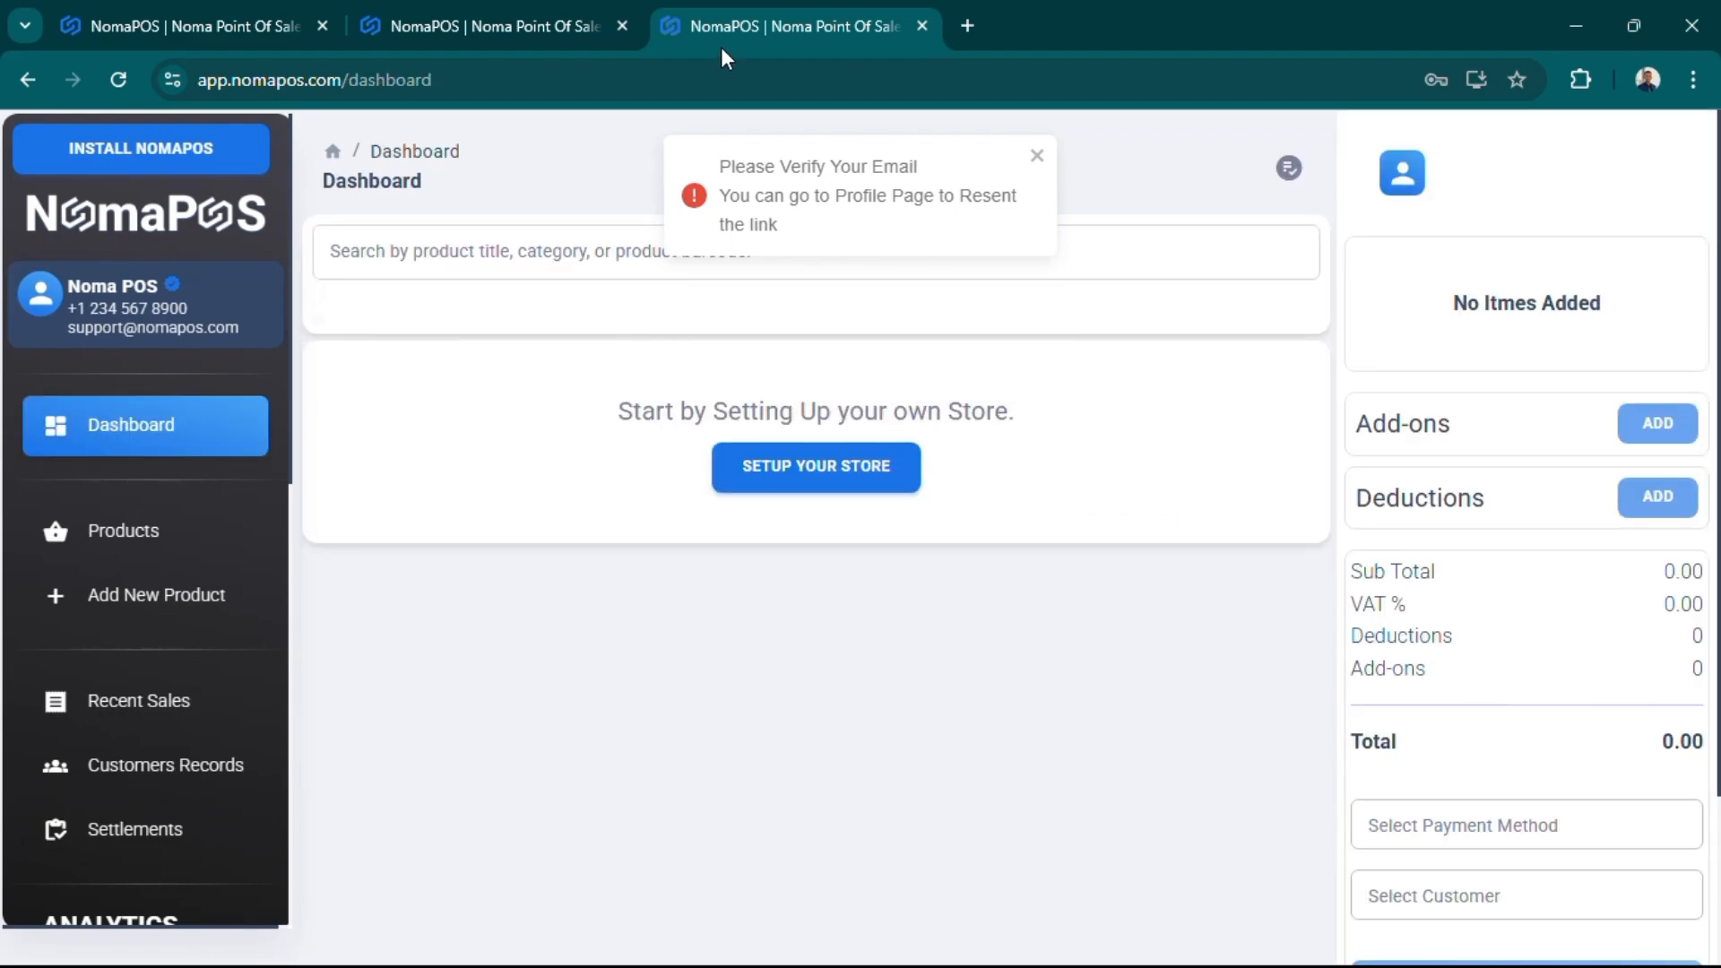
- Reload the dashboard and install NomaPOS as a standalone desktop app
{"action": "right_click", "coordinate": [472, 483]}
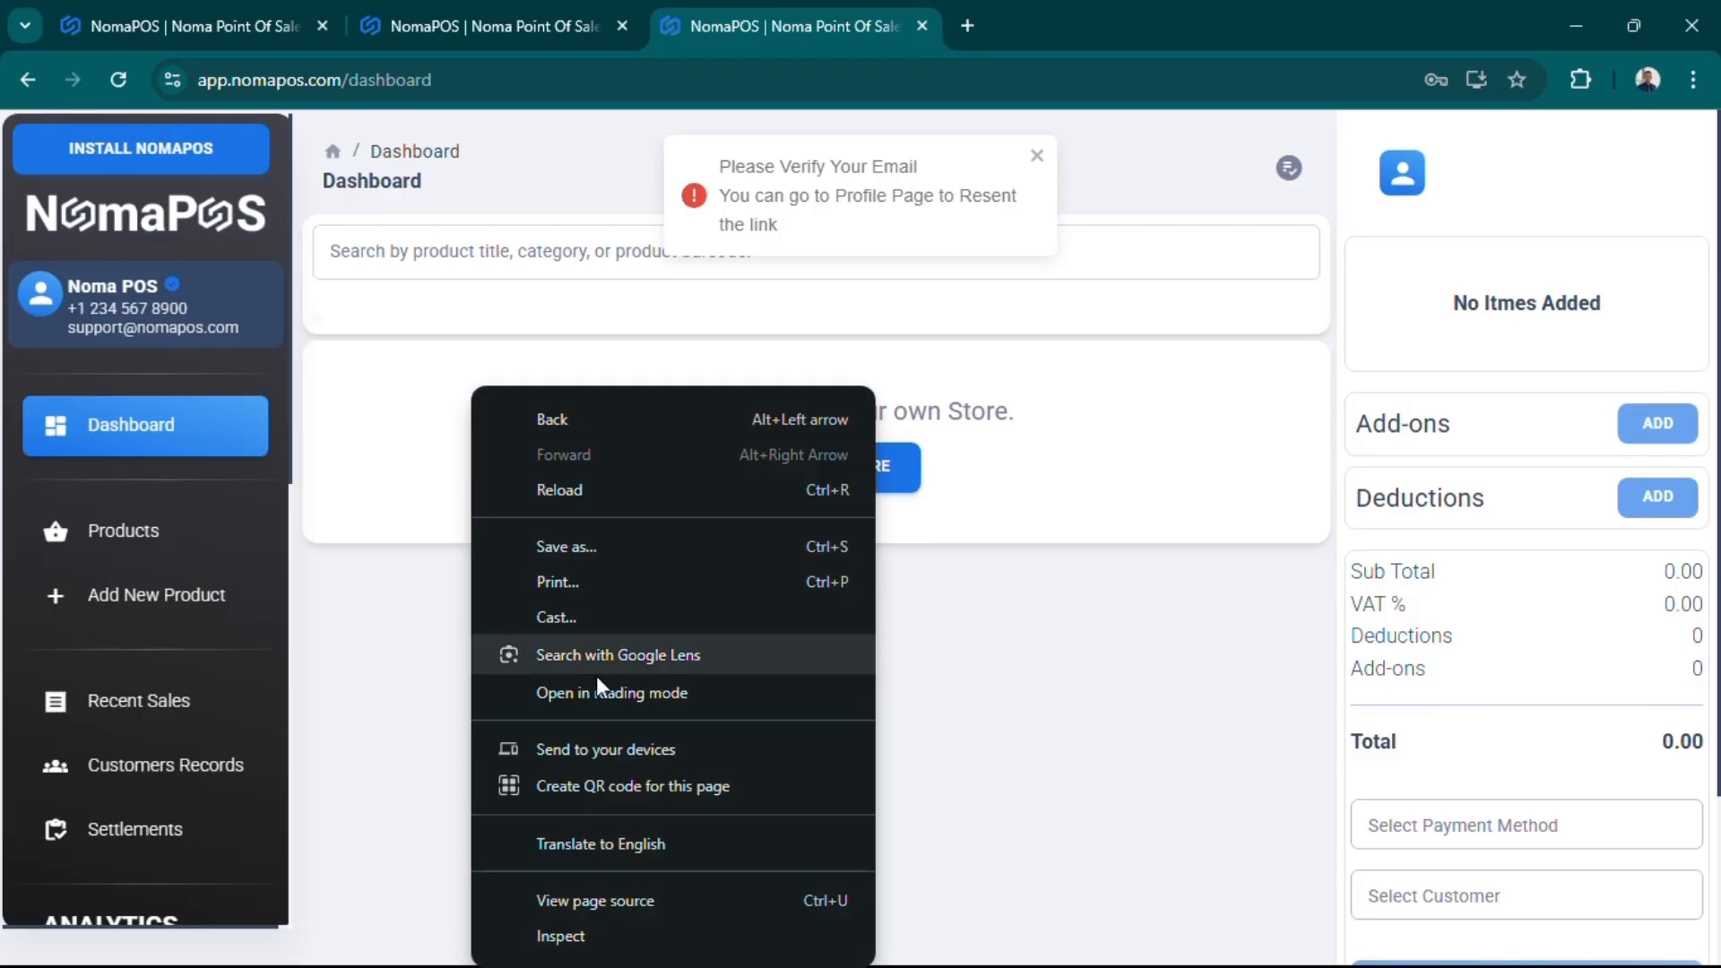
{"action": "left_click", "coordinate": [546, 491]}
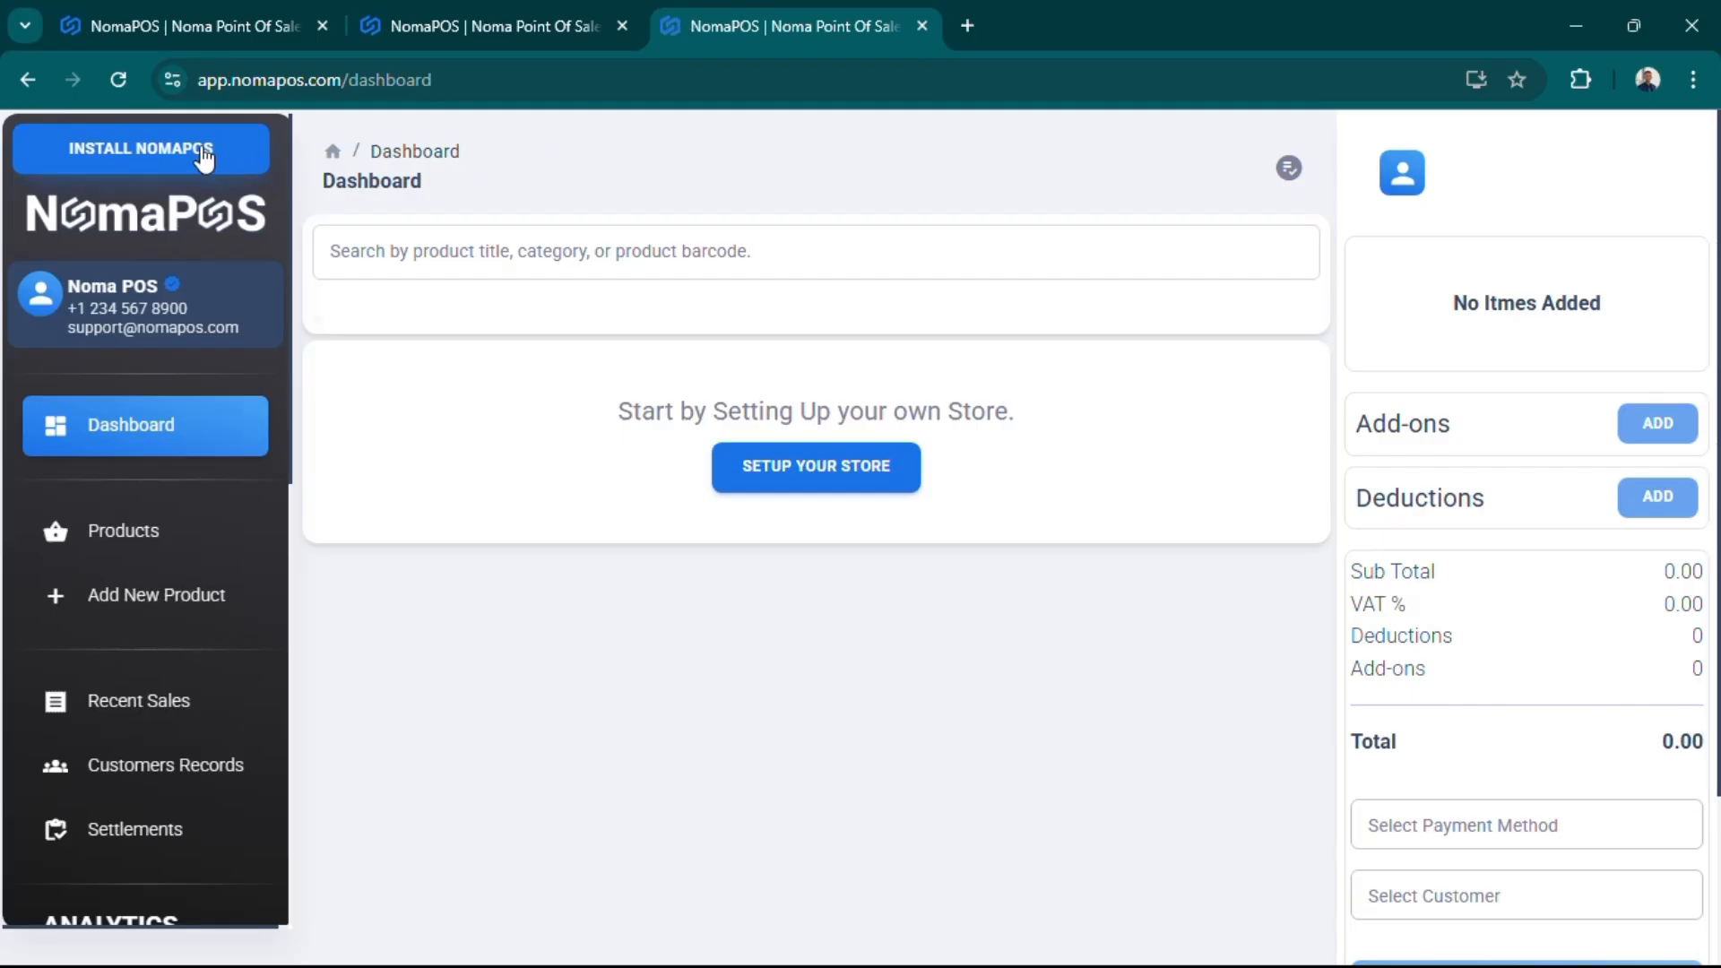
{"action": "left_click", "coordinate": [163, 158]}
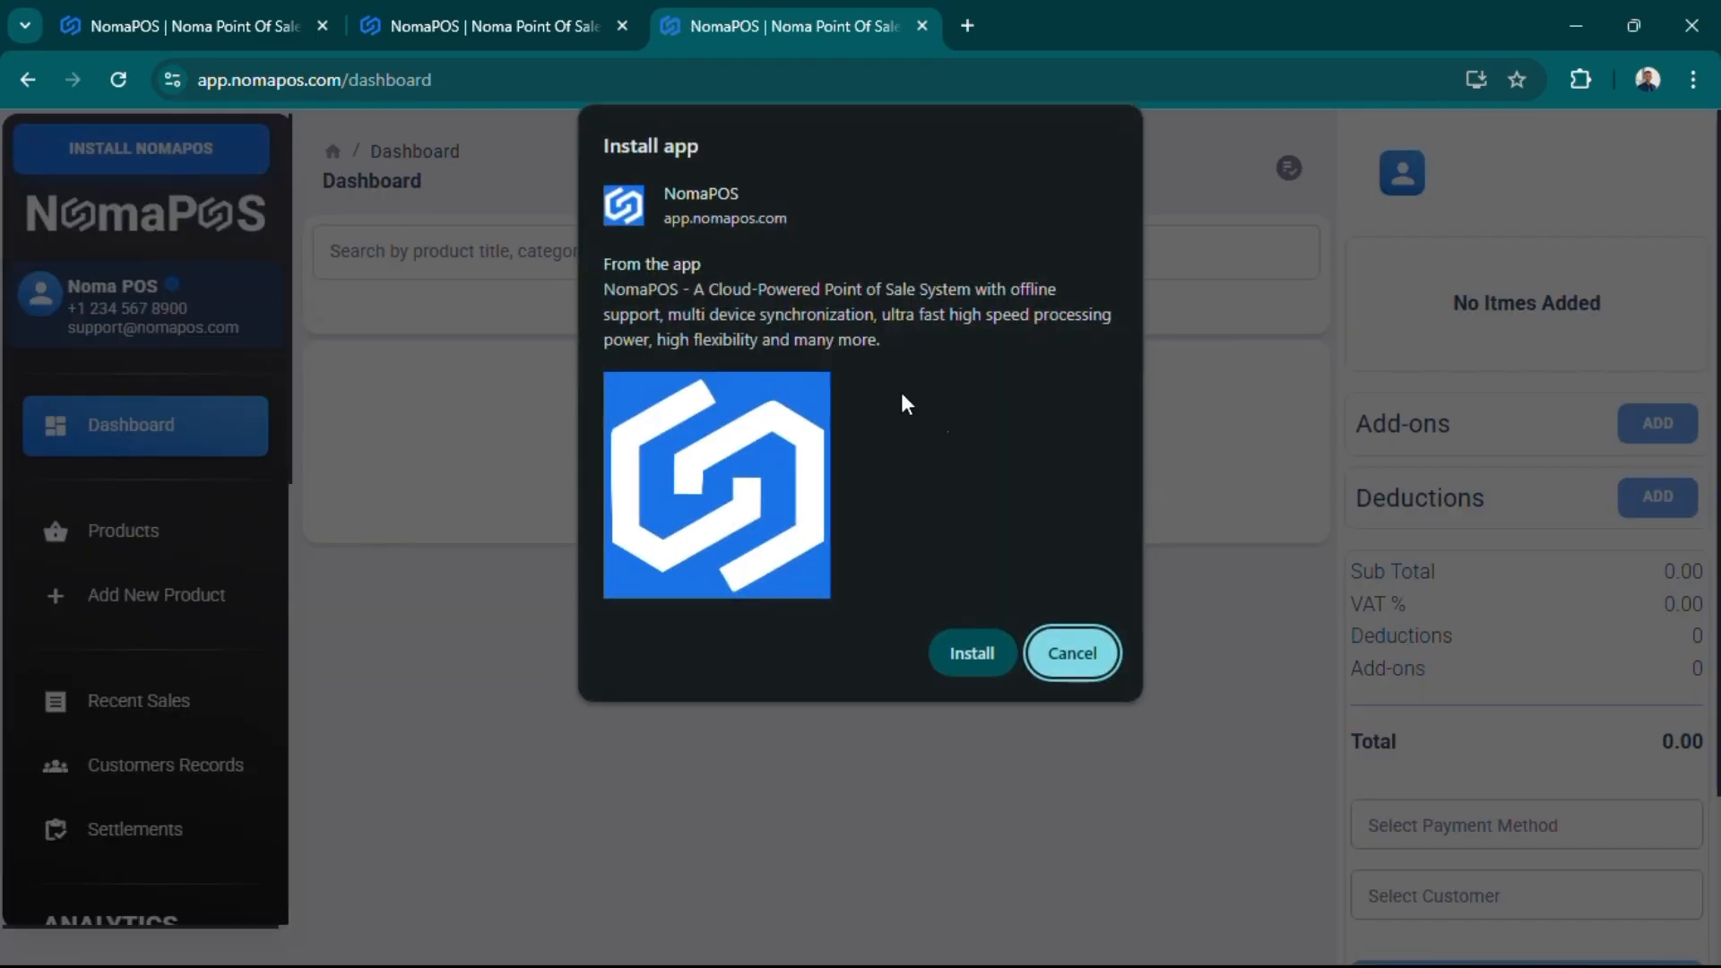
{"action": "left_click", "coordinate": [1076, 651]}
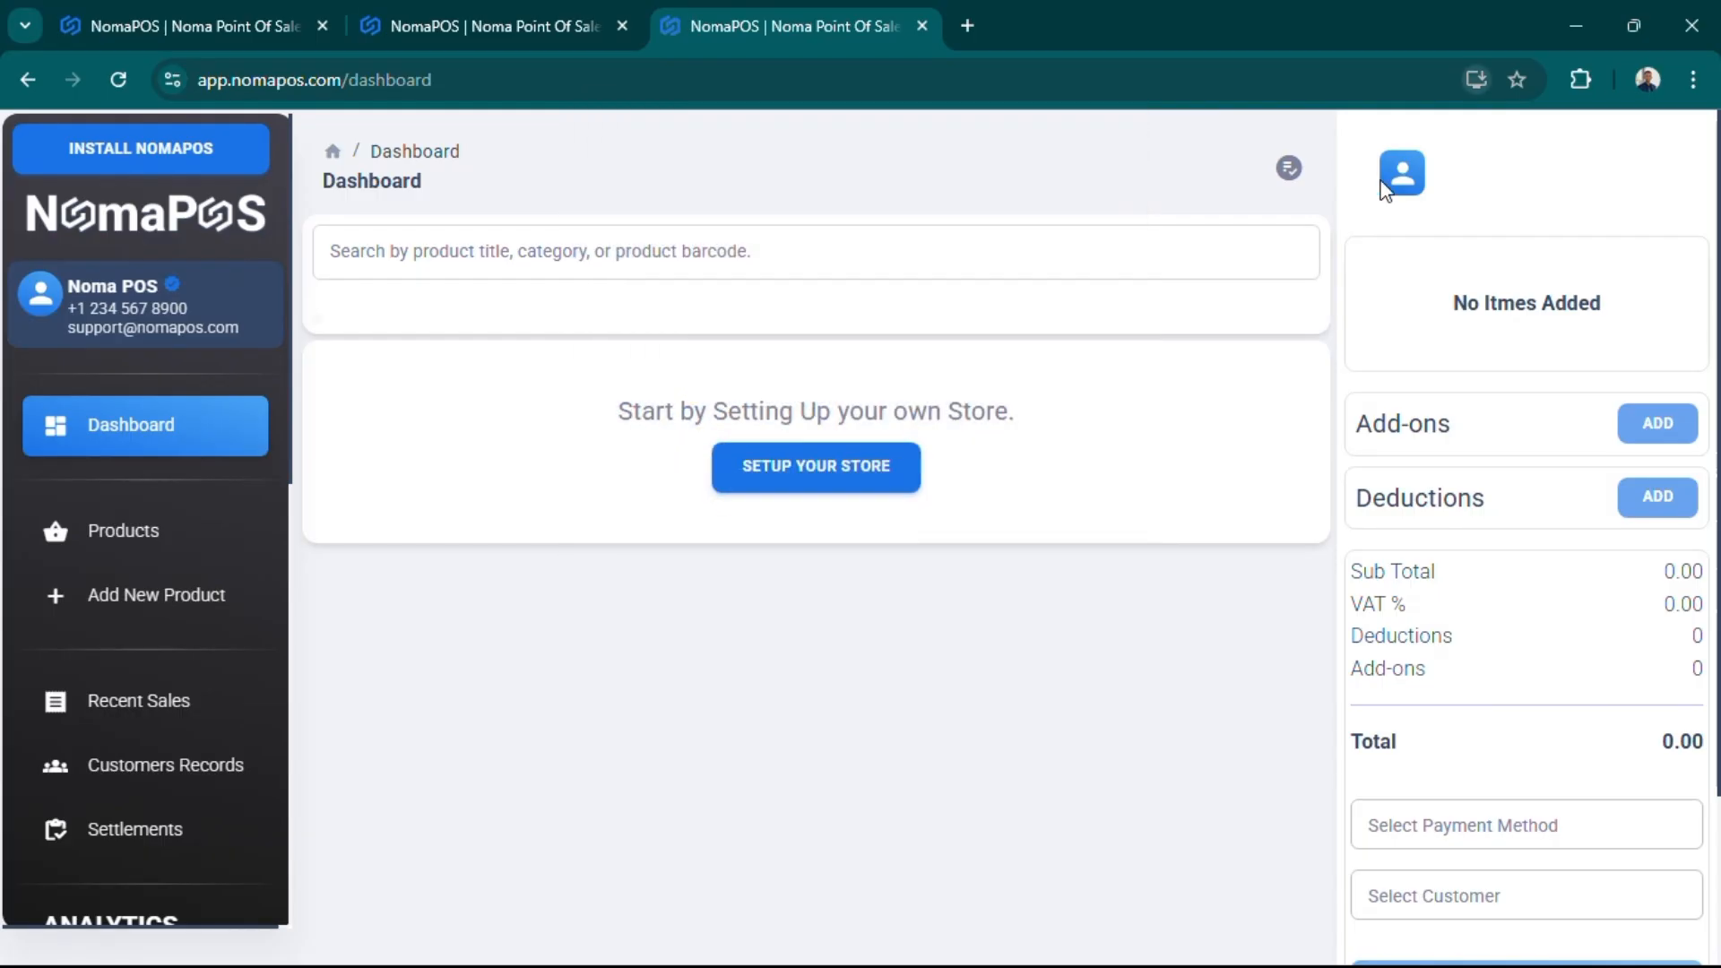
{"action": "left_click", "coordinate": [1477, 81]}
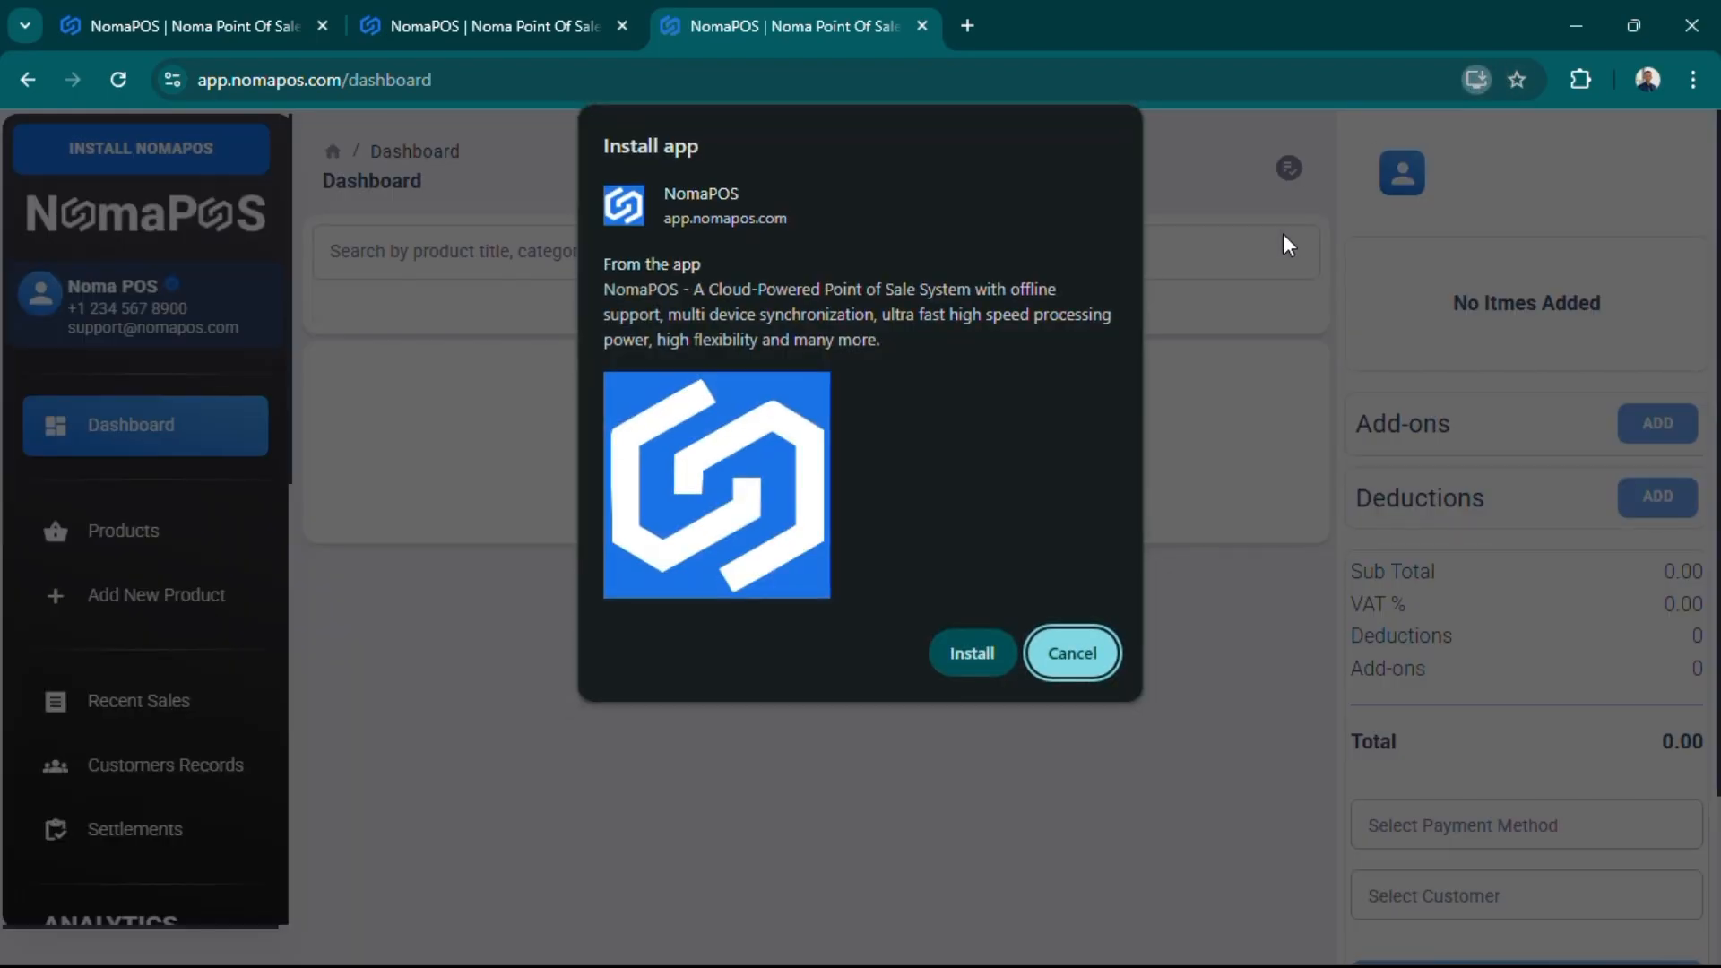
{"action": "left_click", "coordinate": [1085, 653]}
{"action": "left_click", "coordinate": [207, 156]}
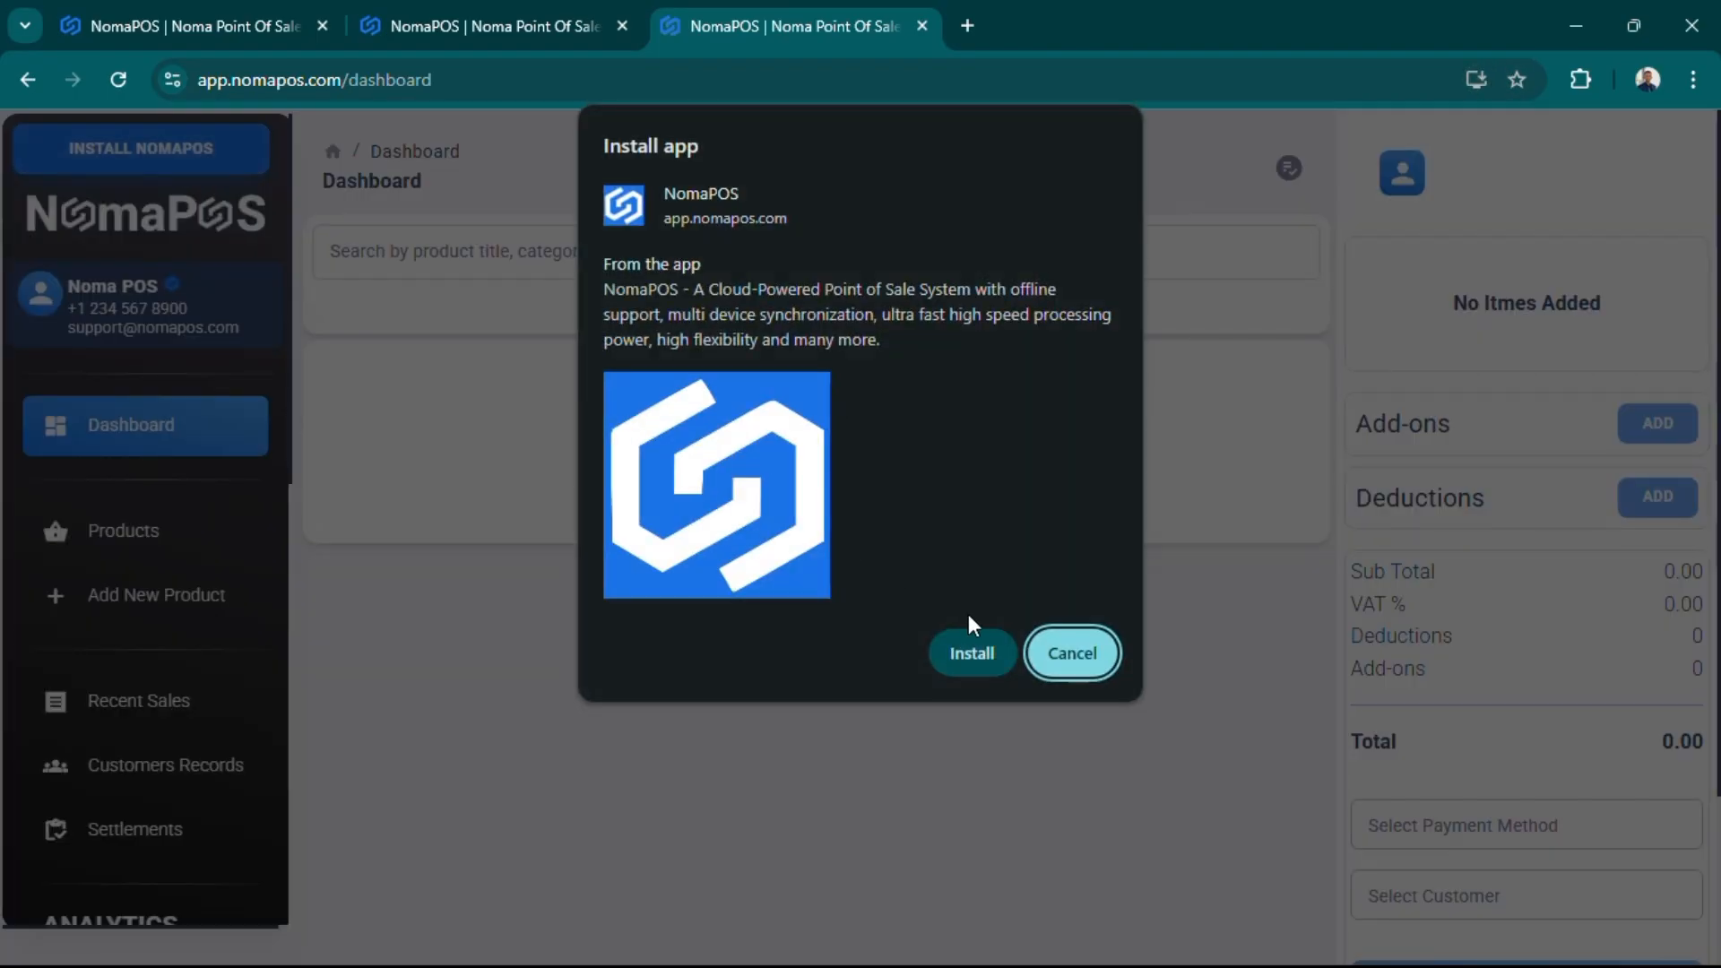
{"action": "left_click", "coordinate": [973, 651]}
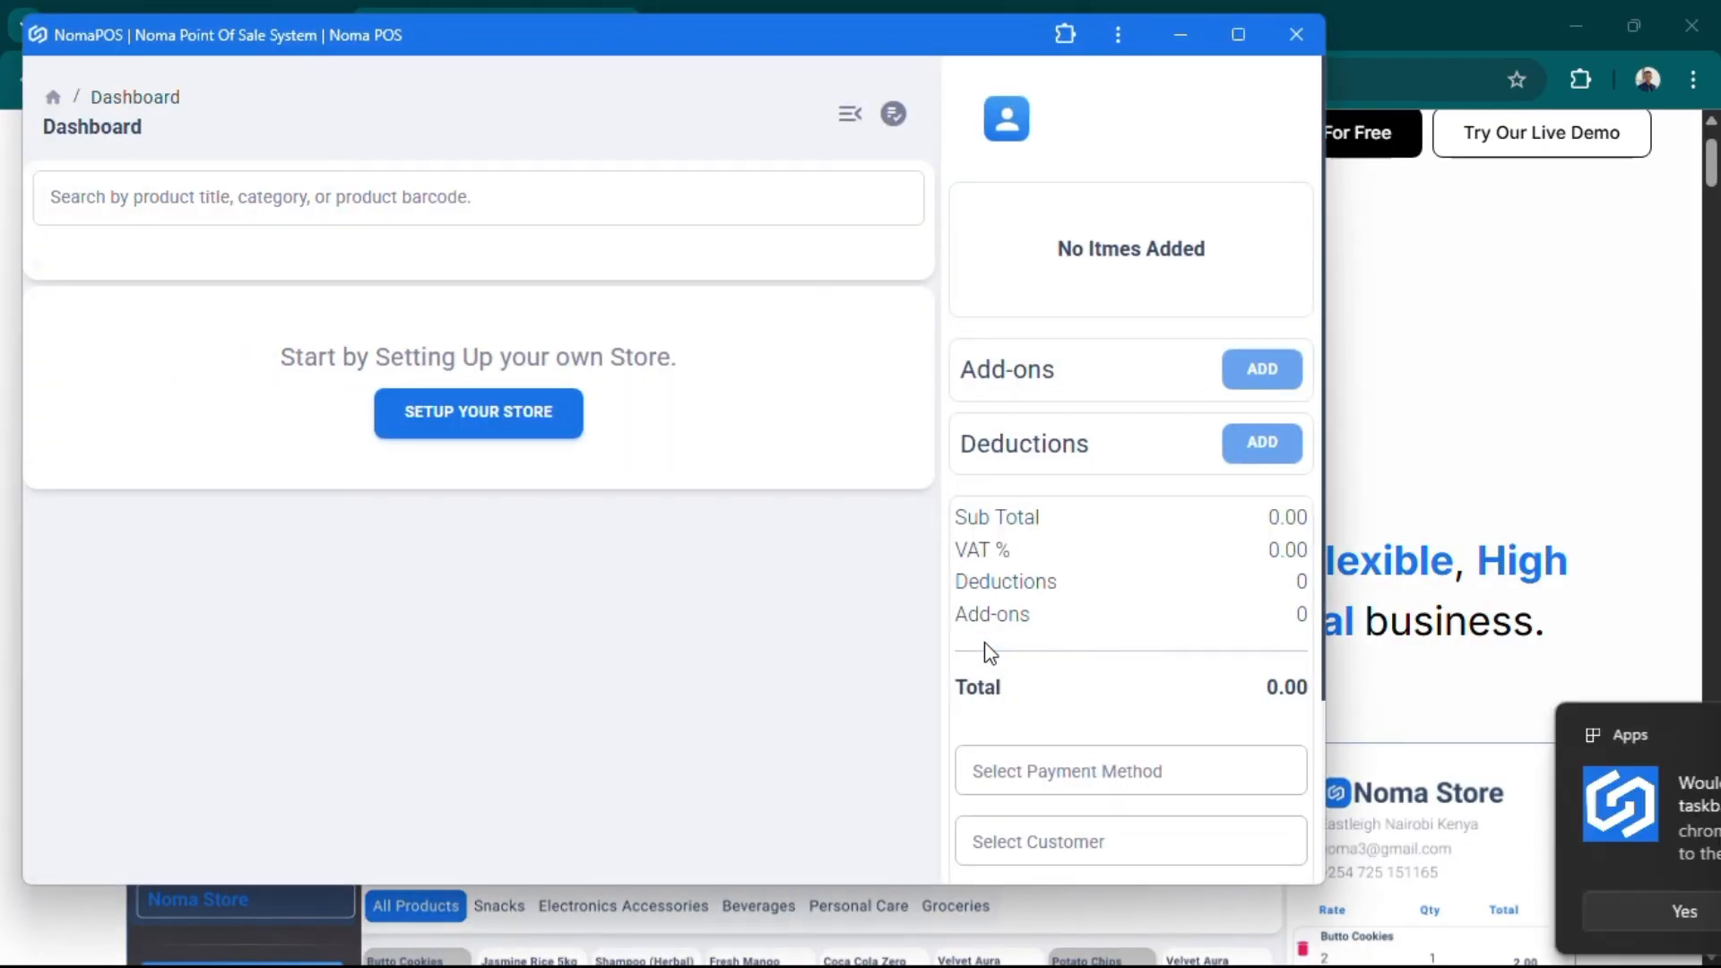
- Maximize the app and create the store Noma Store at 123 Address using US dollars
{"action": "left_click", "coordinate": [1235, 38]}
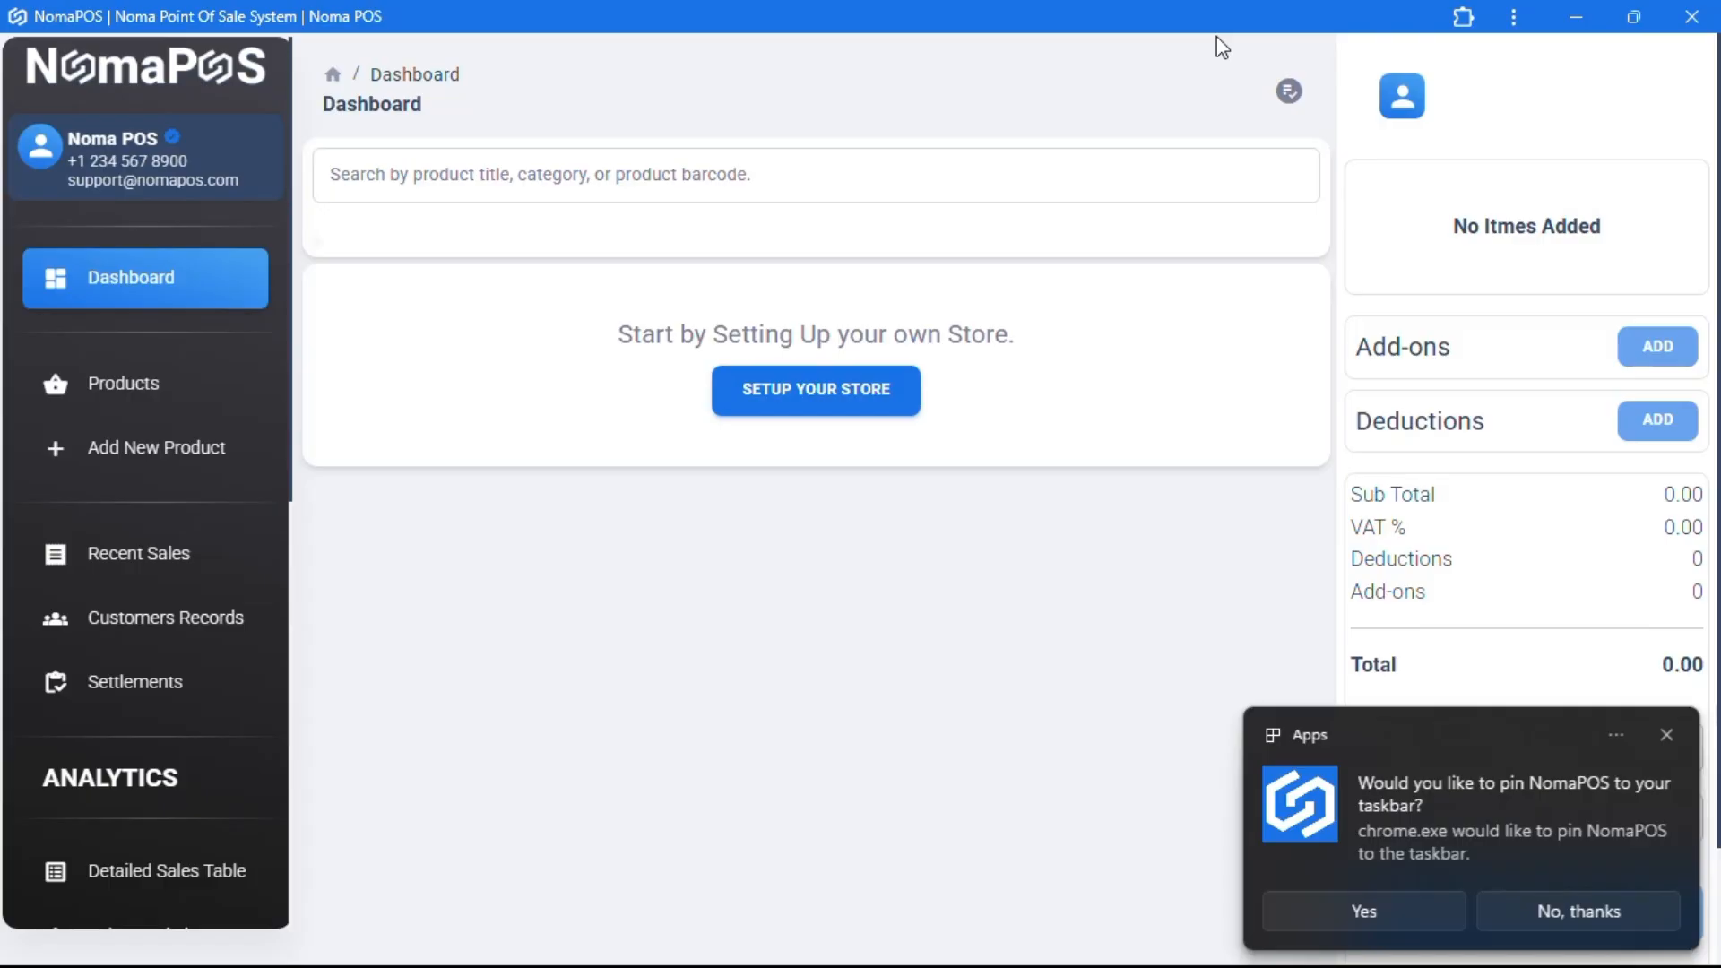
{"action": "left_click", "coordinate": [1666, 735]}
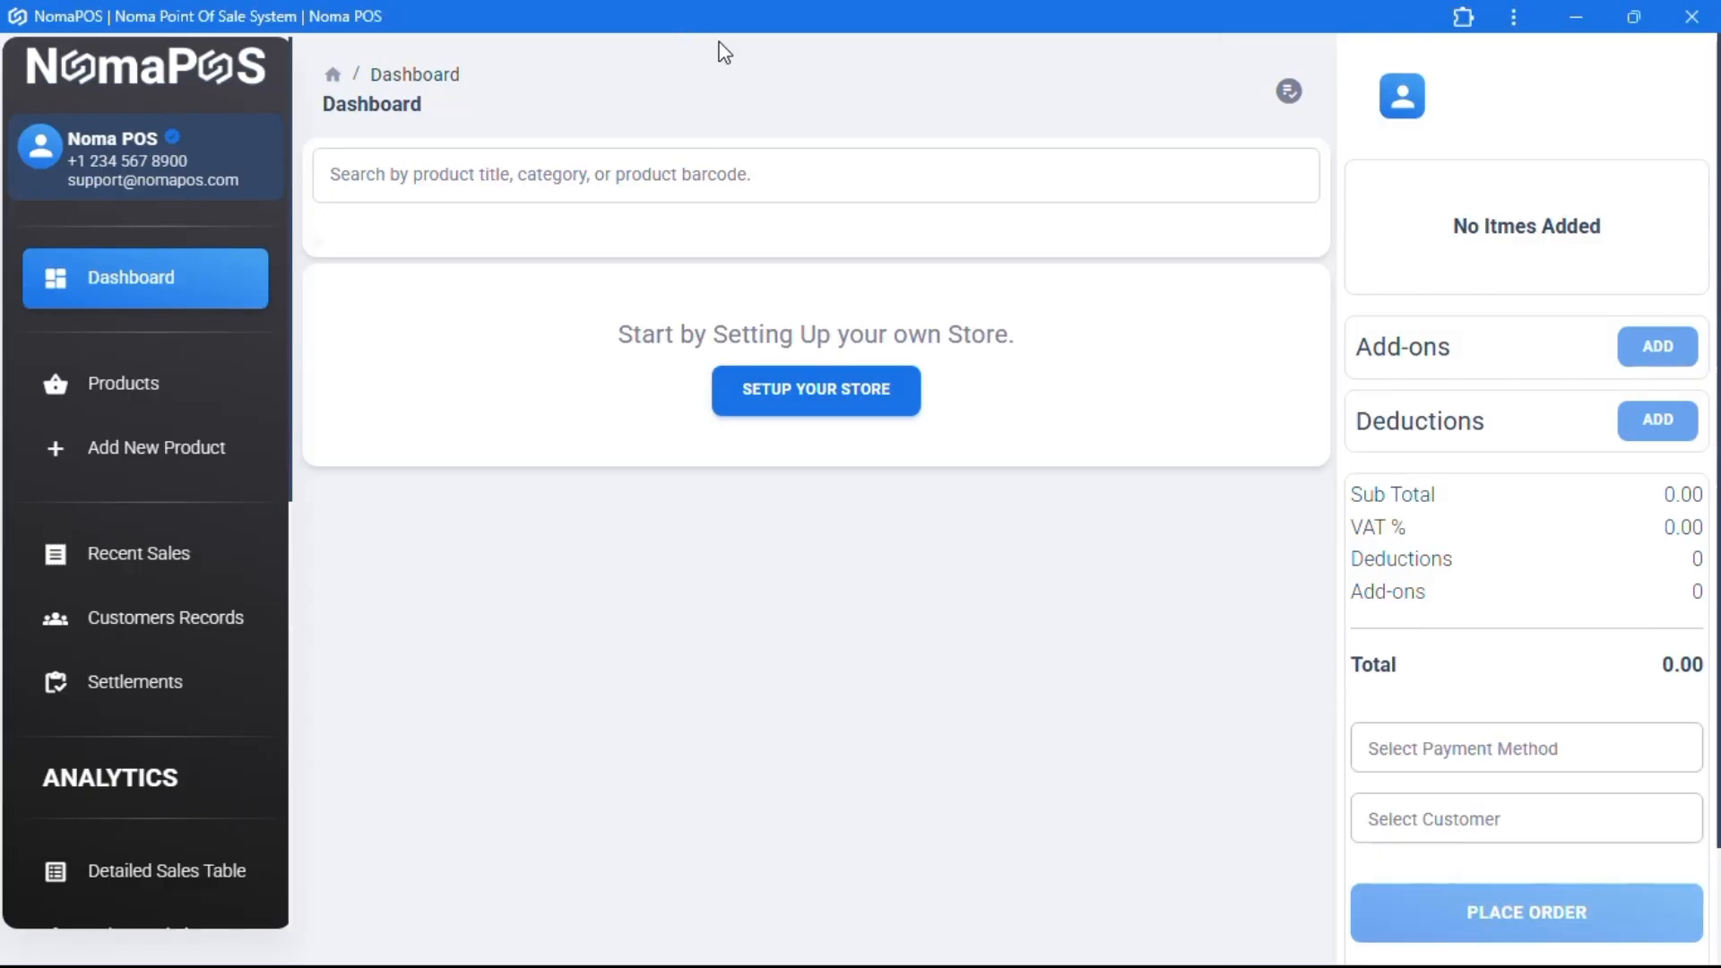
{"action": "left_click", "coordinate": [796, 397]}
{"action": "left_click", "coordinate": [511, 448]}
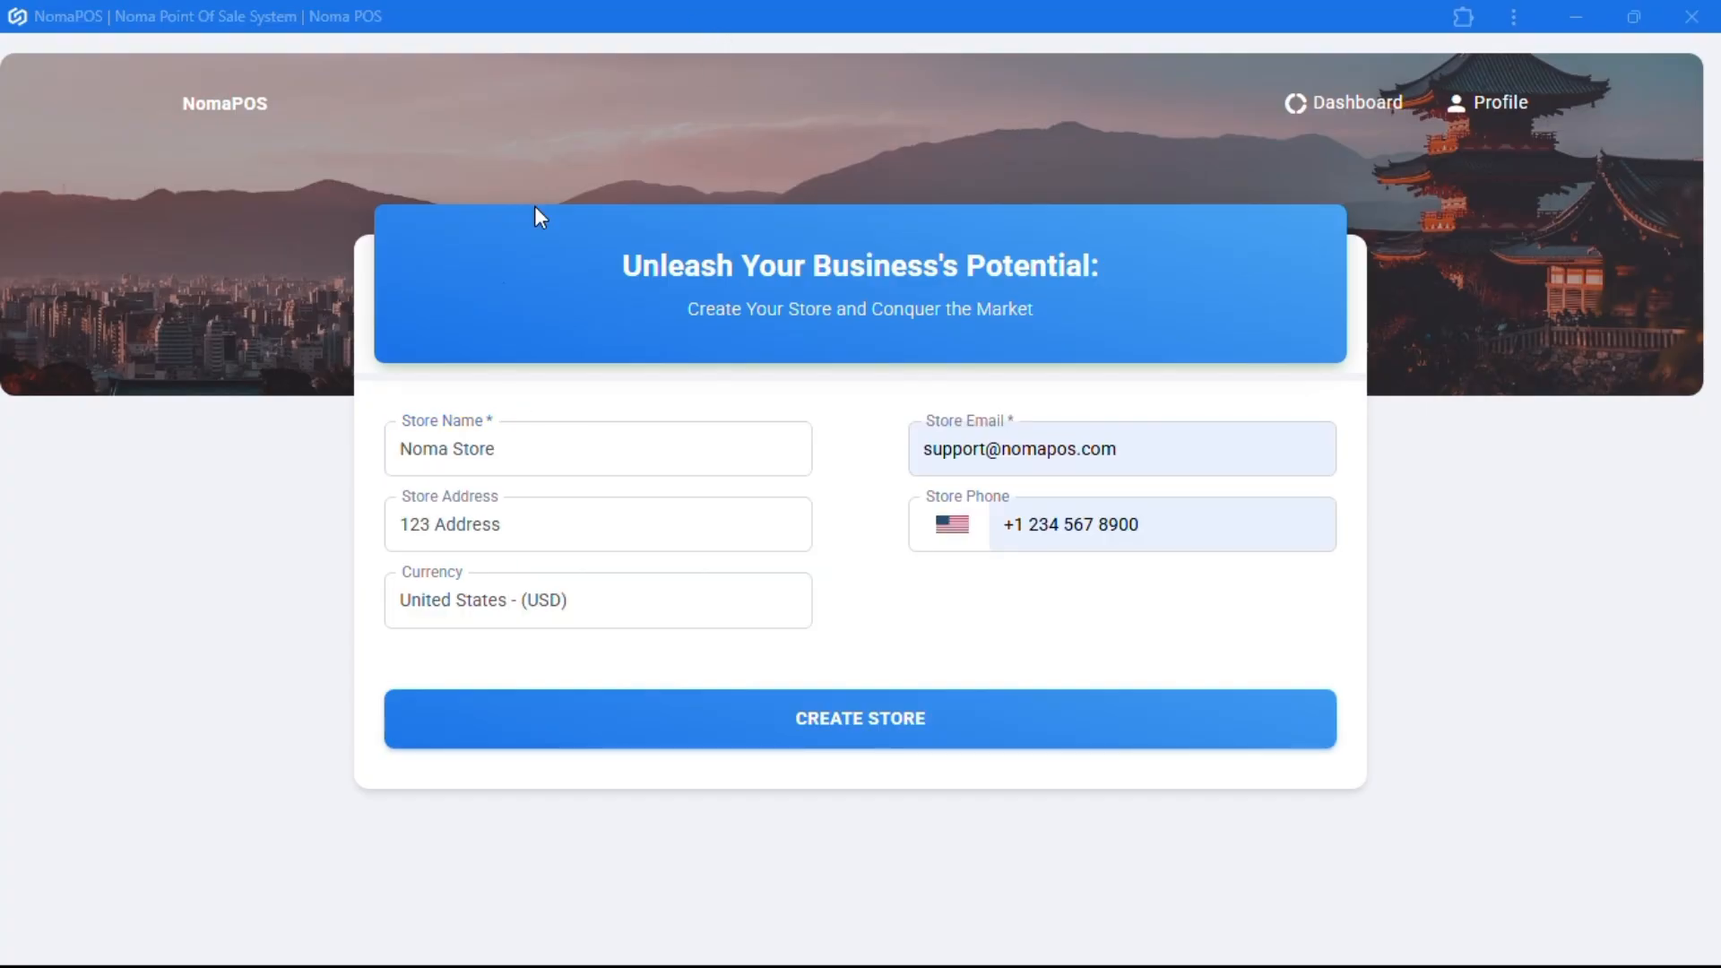
{"action": "left_click_drag", "start_coordinate": [1149, 459], "coordinate": [923, 458]}
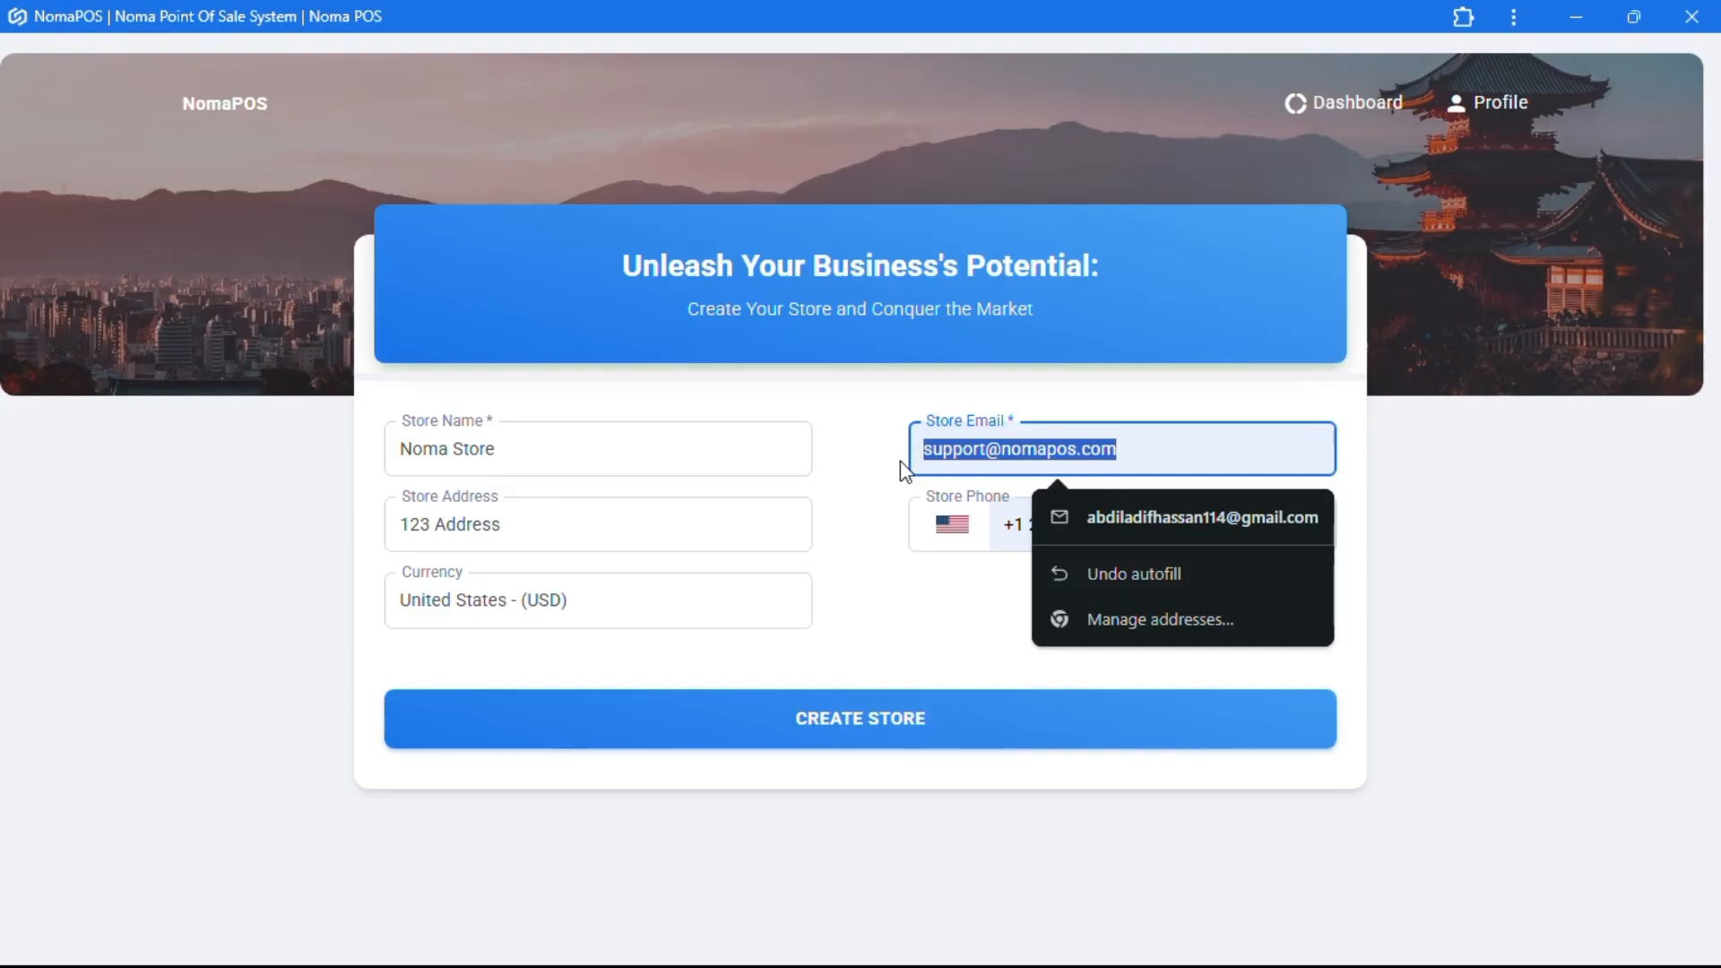
{"action": "left_click", "coordinate": [900, 461]}
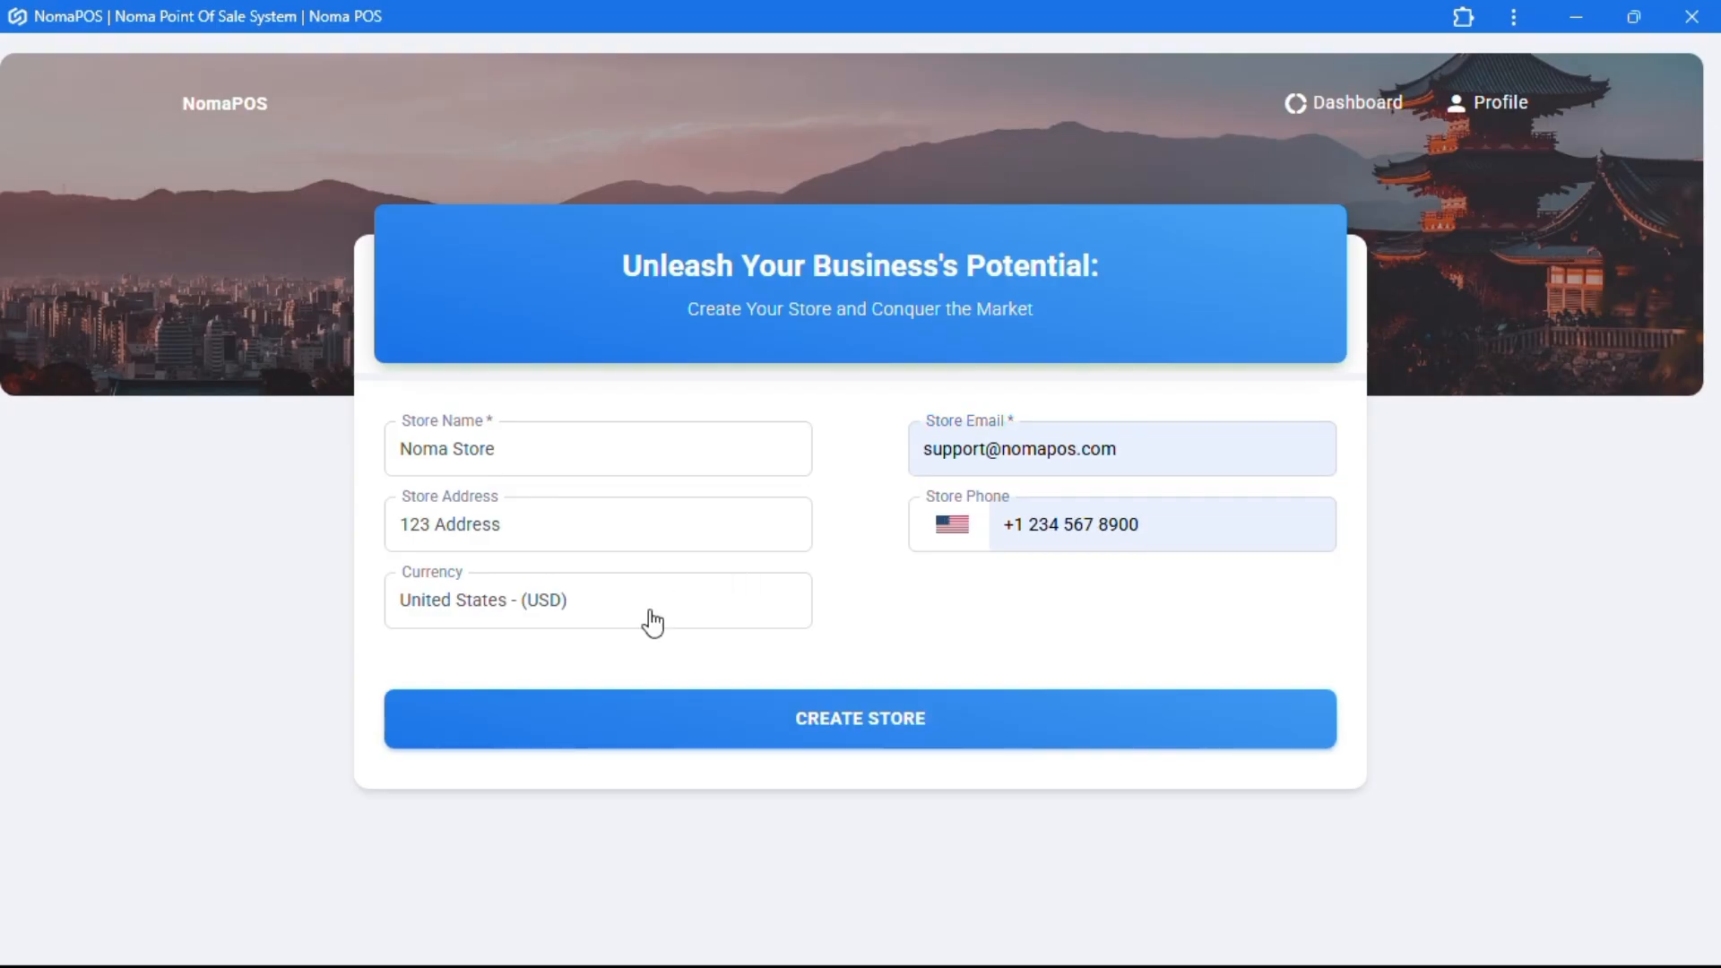
{"action": "left_click", "coordinate": [843, 722]}
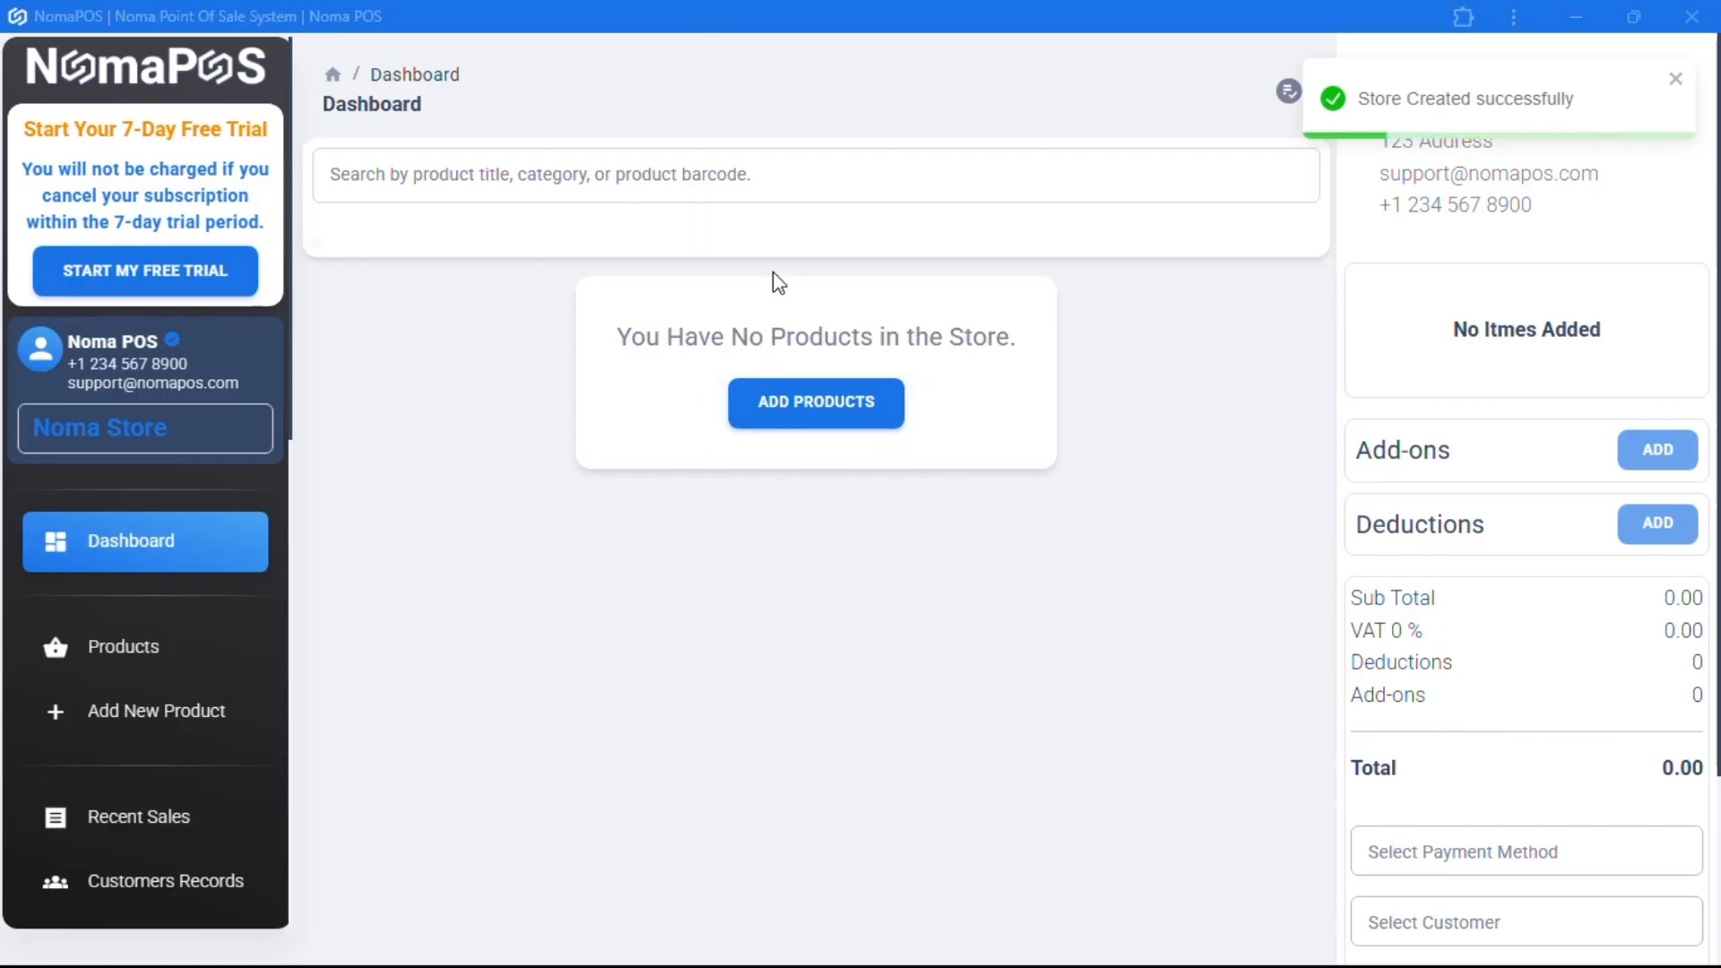
- Add product Test: buy 100, sell 150, quantity 50, barcode 45436, expiry 11/22/2025
{"action": "left_click", "coordinate": [820, 414]}
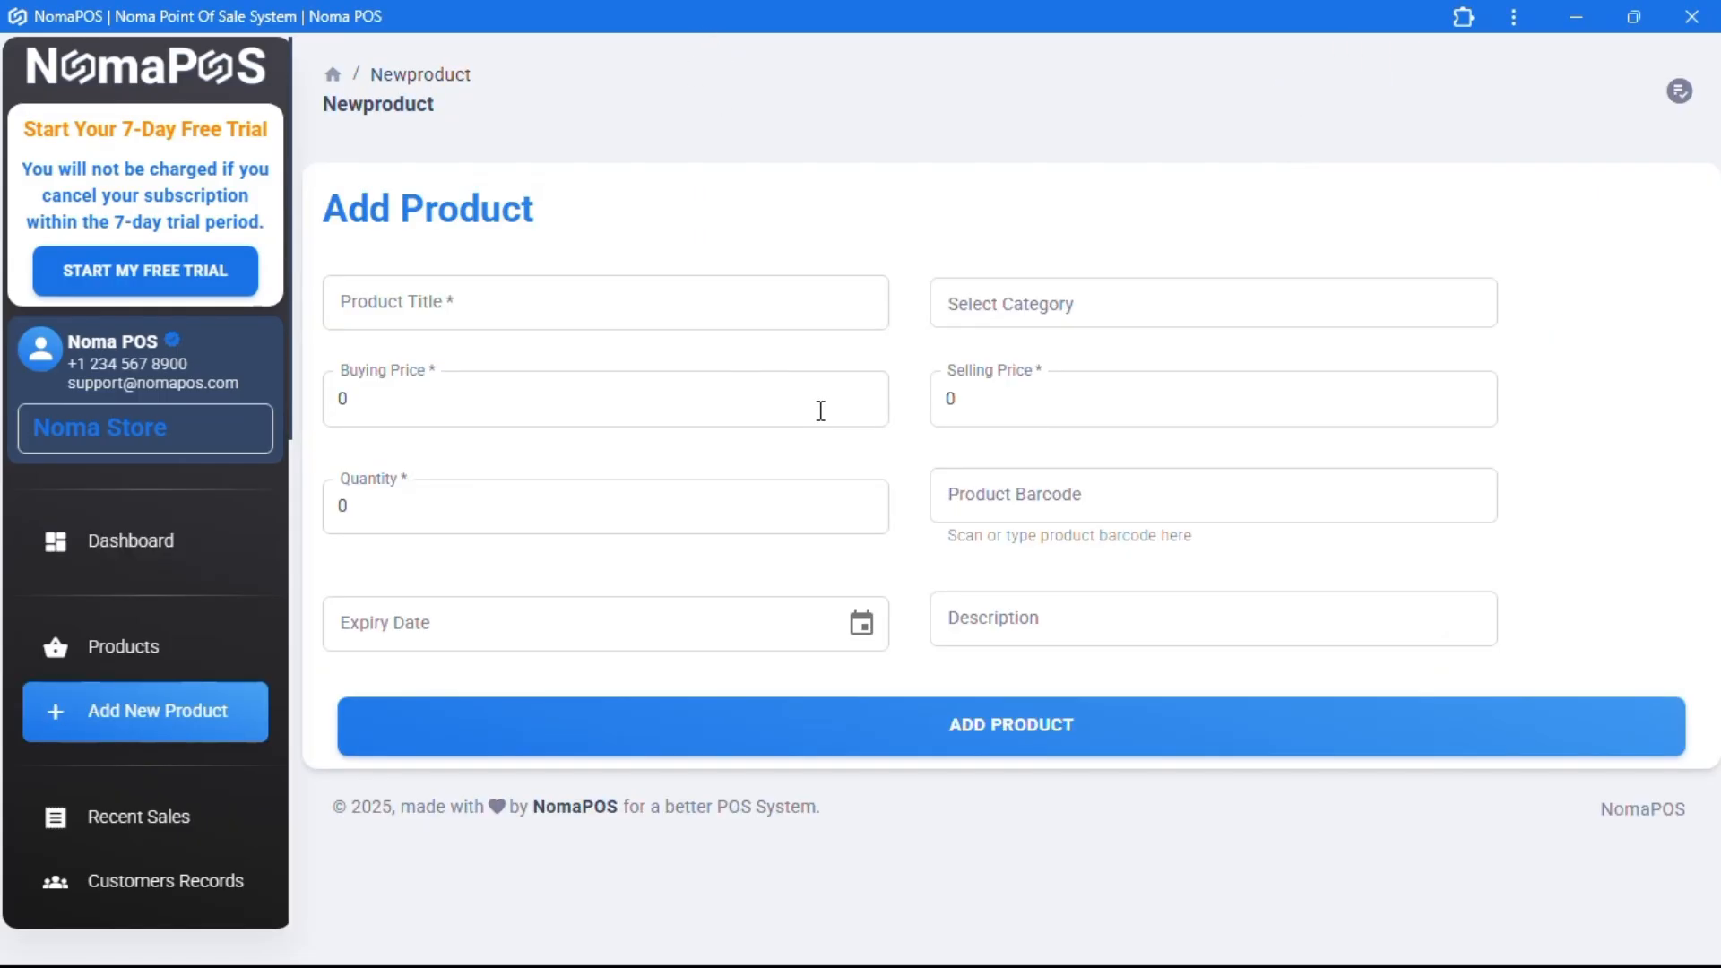
{"action": "left_click", "coordinate": [494, 307]}
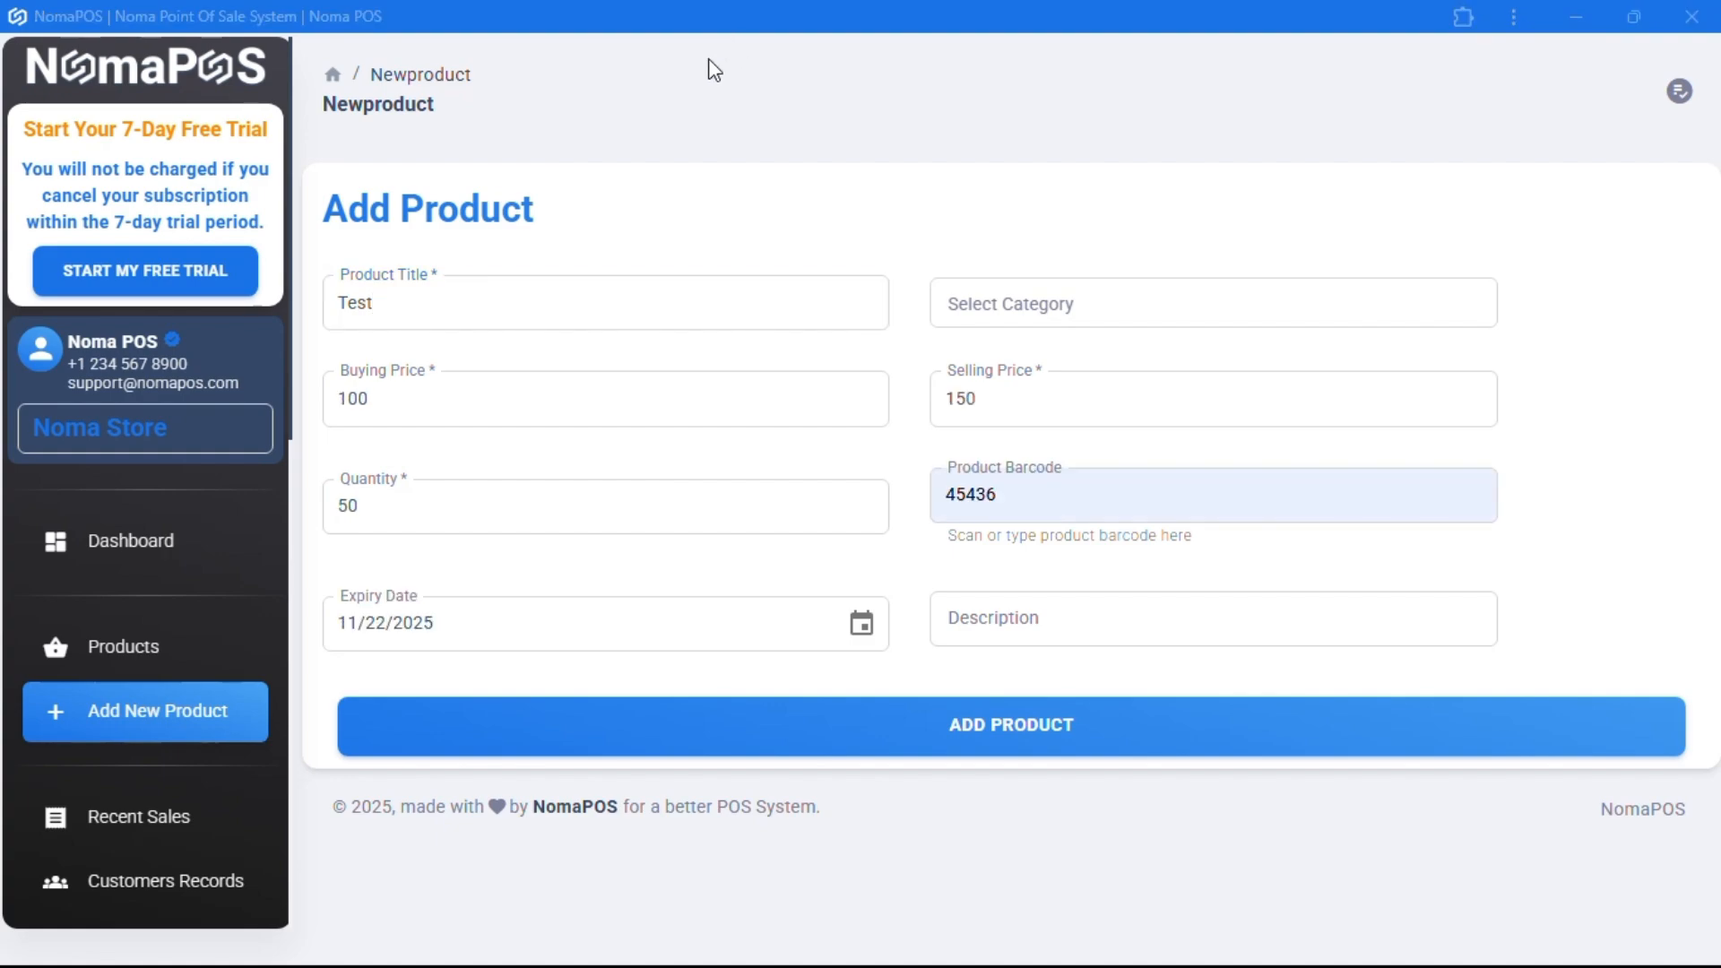
{"action": "left_click", "coordinate": [531, 309]}
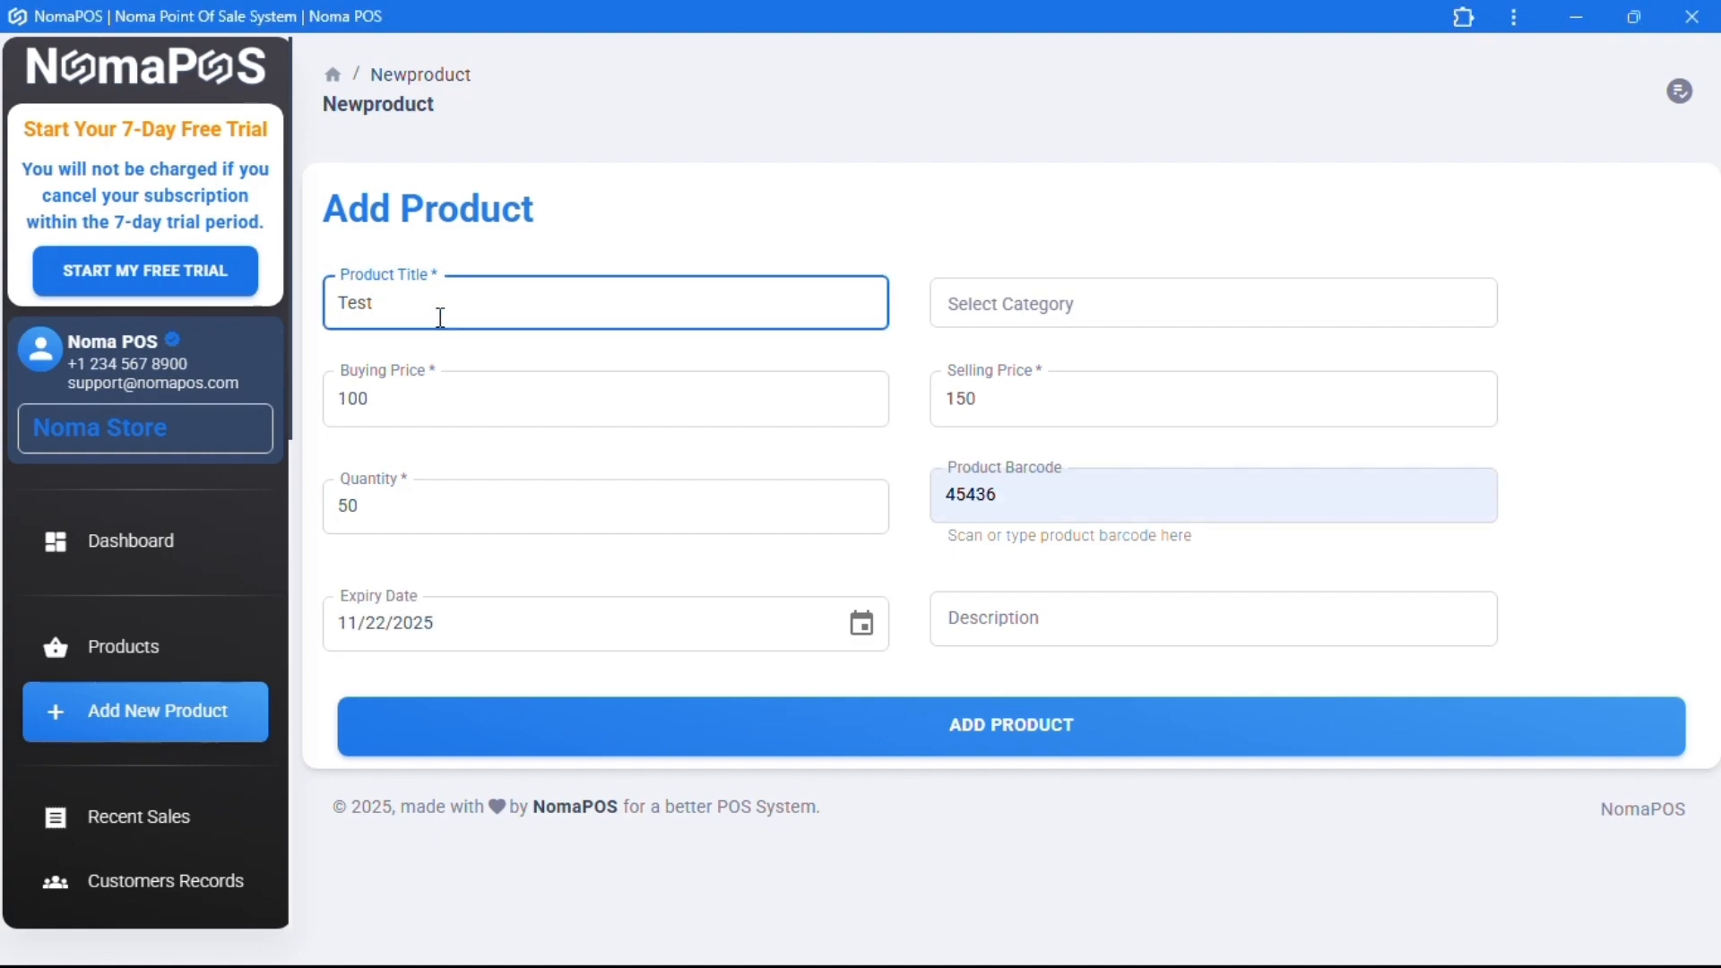
{"action": "left_click", "coordinate": [1002, 309]}
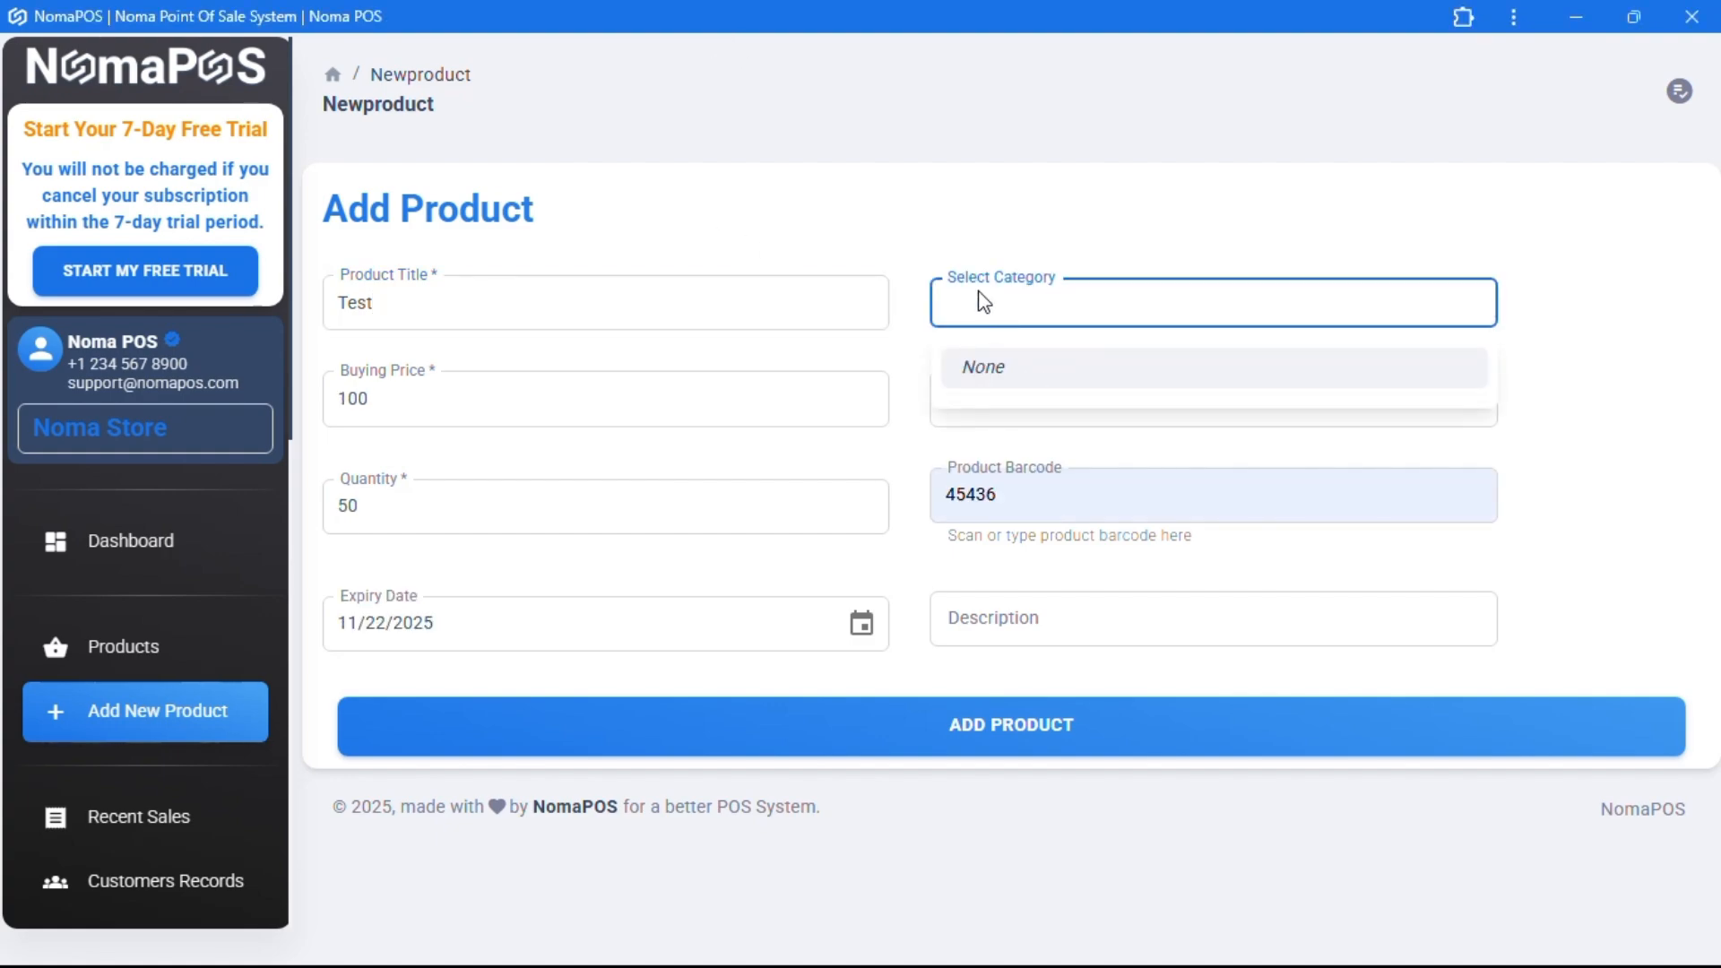
{"action": "left_click", "coordinate": [609, 407]}
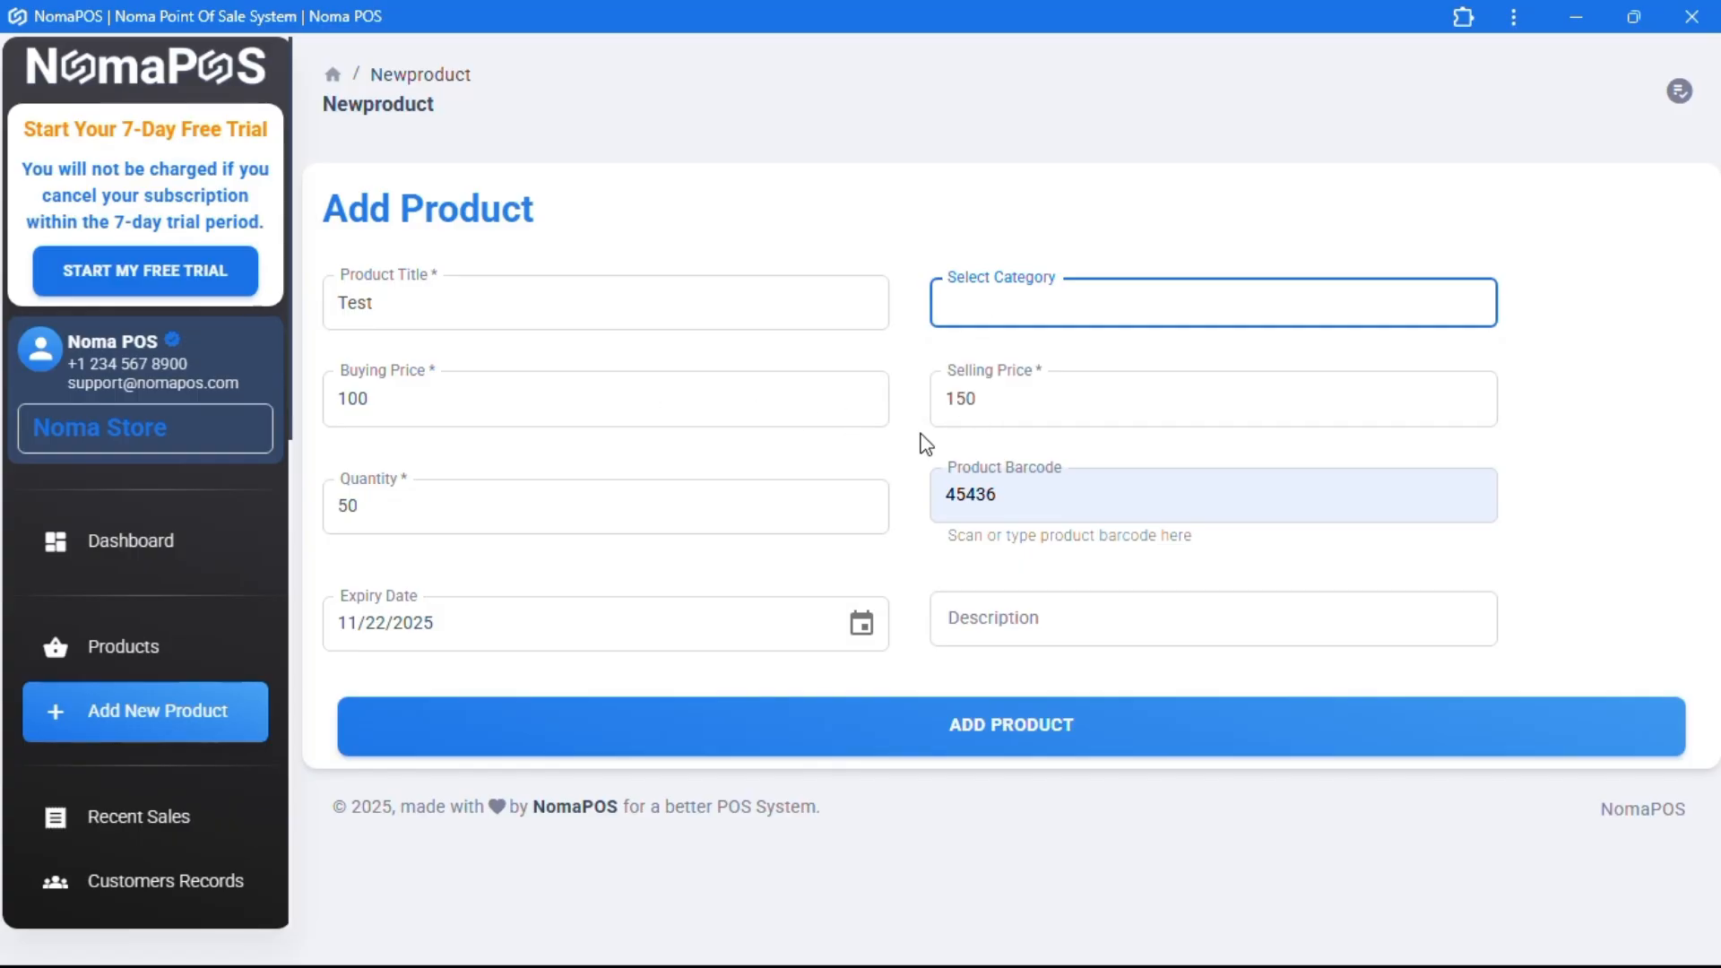
{"action": "left_click_drag", "start_coordinate": [1006, 513], "coordinate": [935, 495]}
{"action": "left_click", "coordinate": [923, 509]}
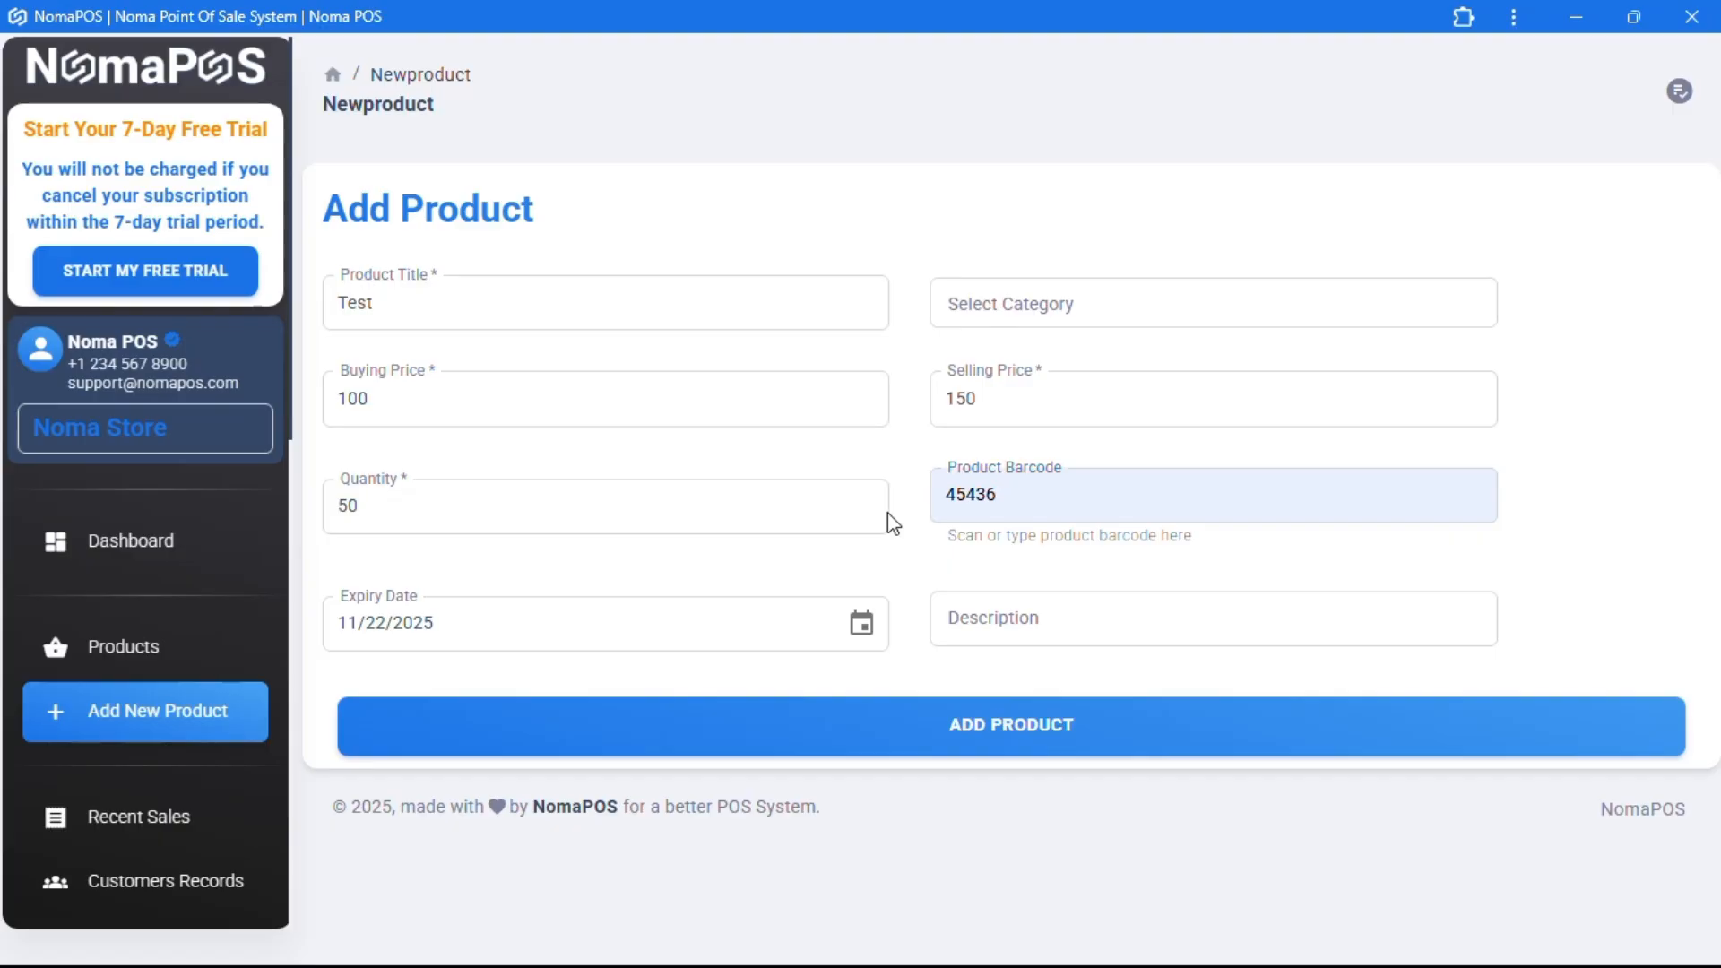
{"action": "left_click", "coordinate": [957, 618]}
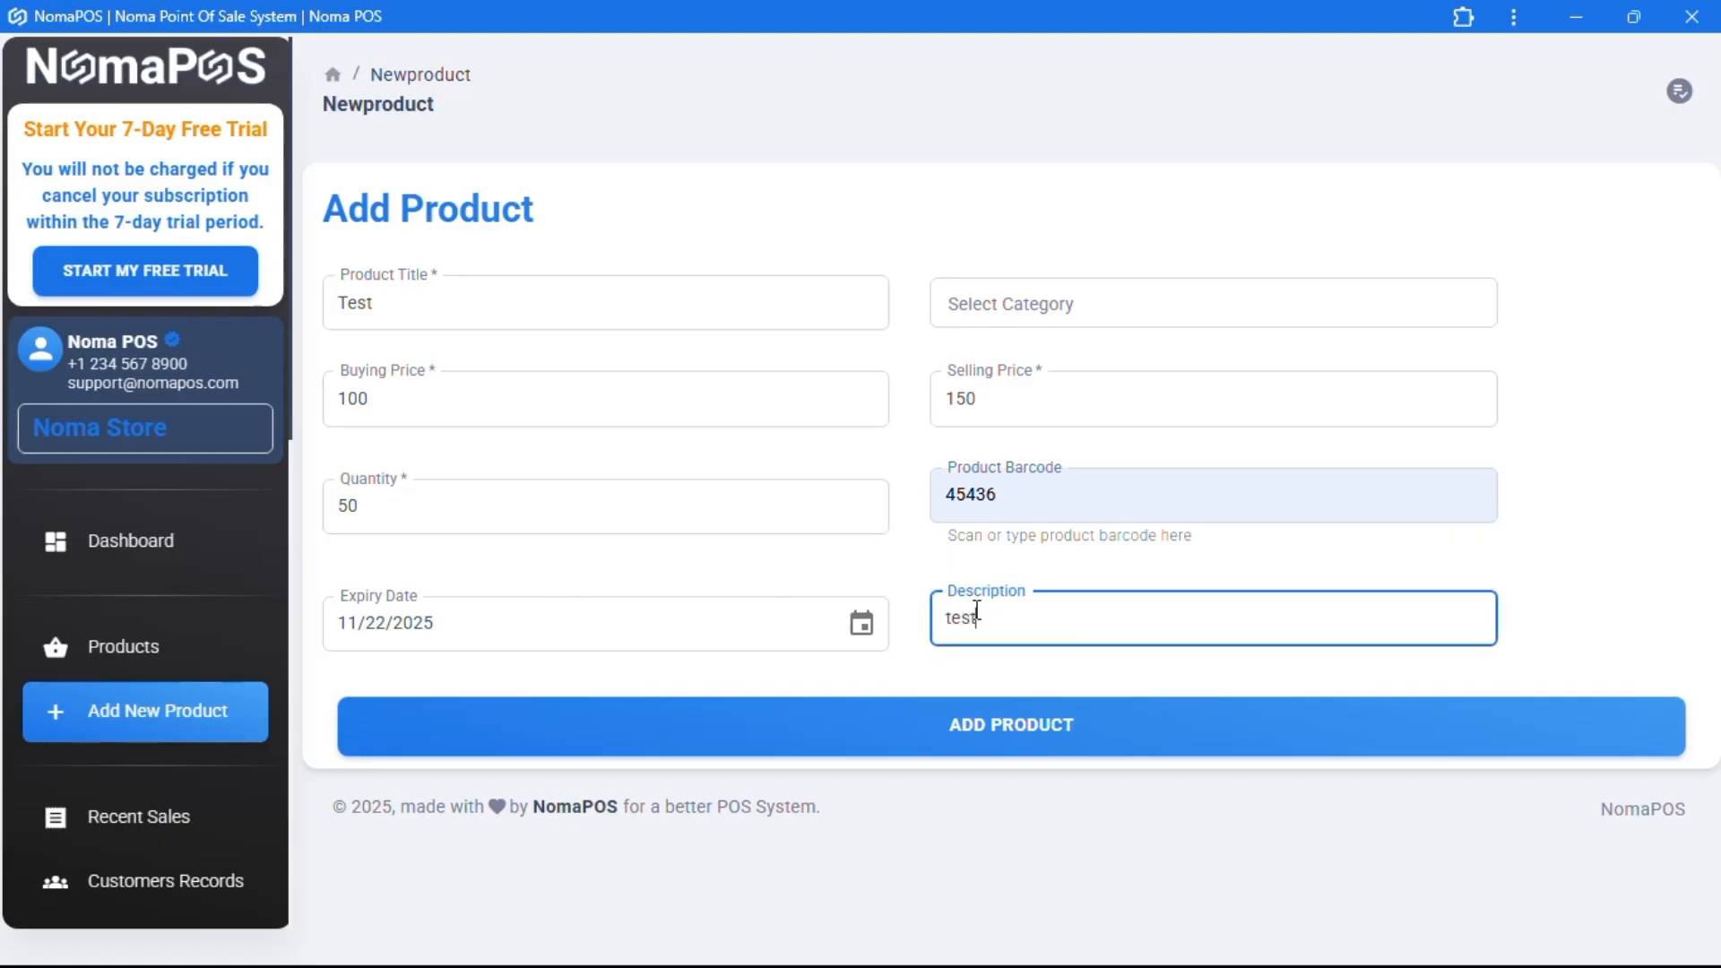
{"action": "left_click", "coordinate": [947, 741]}
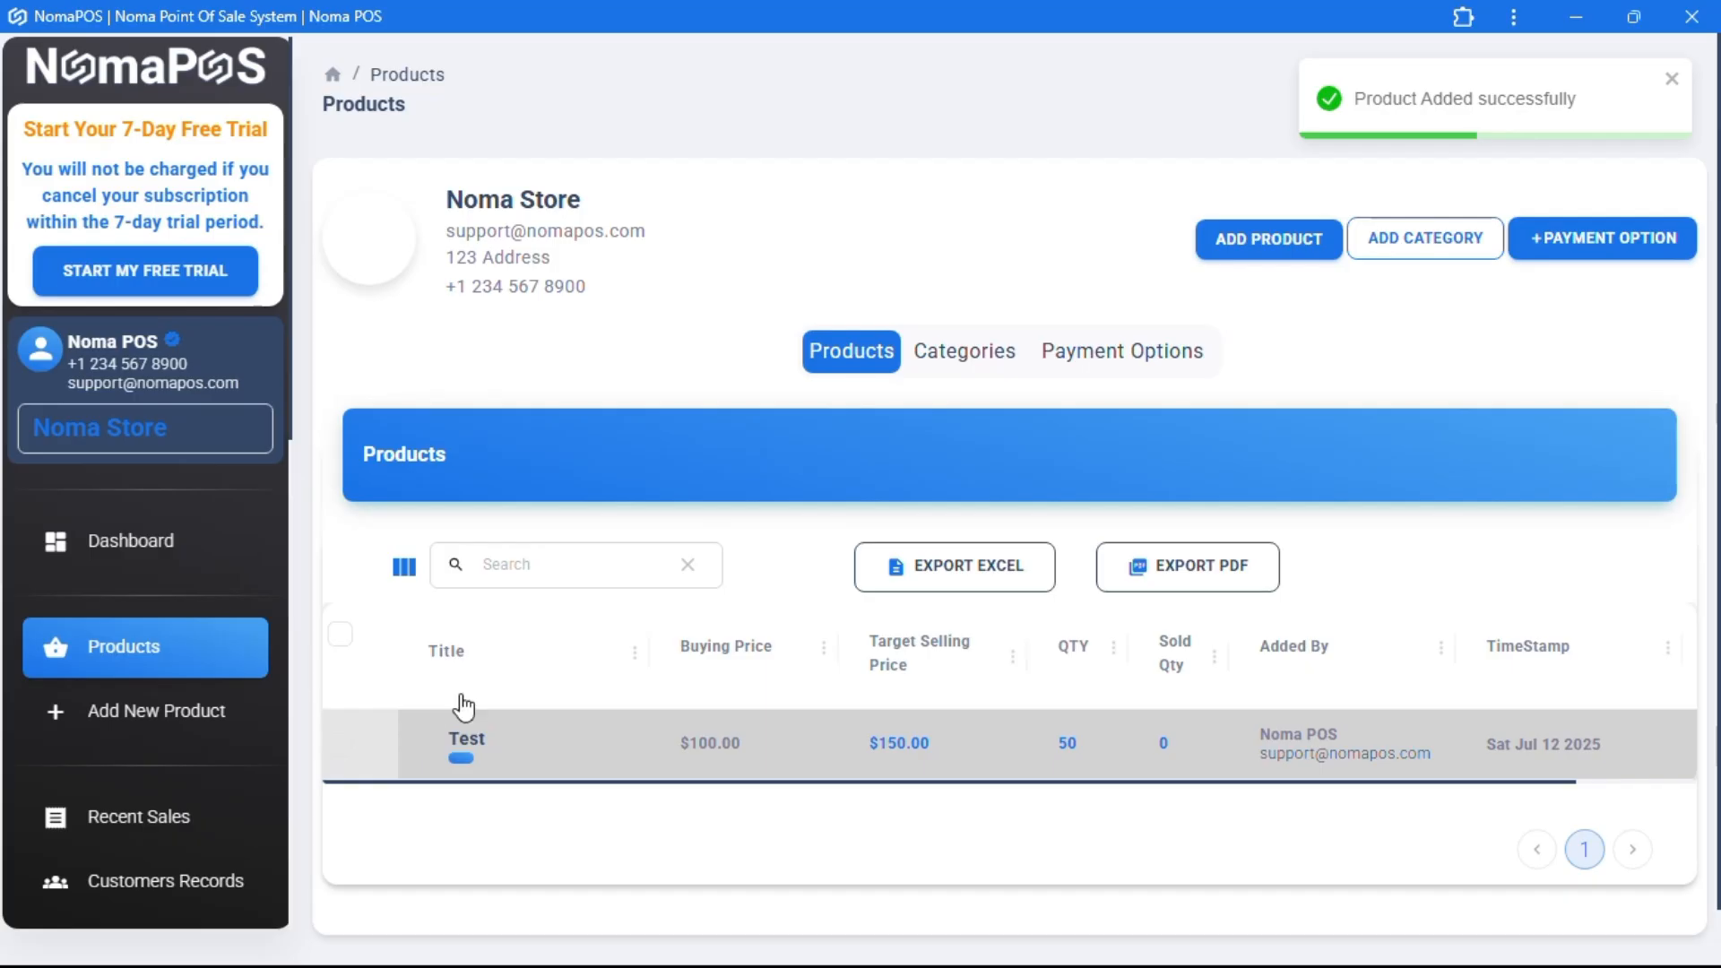
- Review the Test product's stock details and return to the product list
{"action": "left_click", "coordinate": [475, 743]}
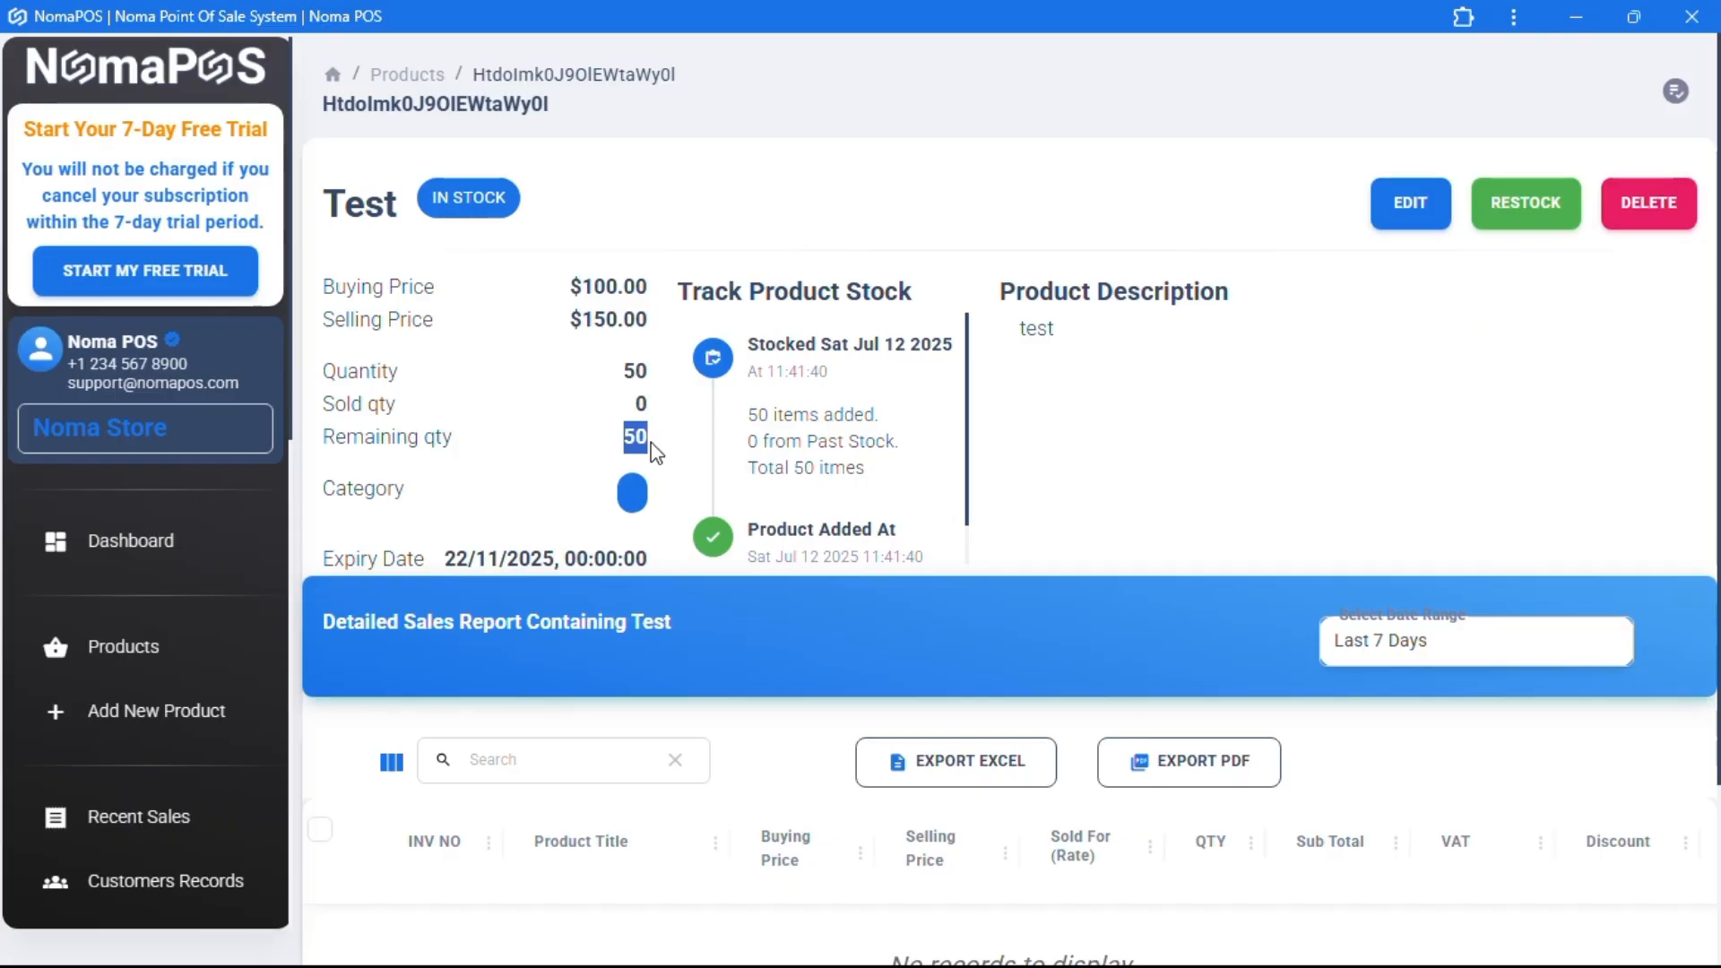
{"action": "scroll", "coordinate": [627, 466], "scroll_direction": "down", "scroll_amount": 1}
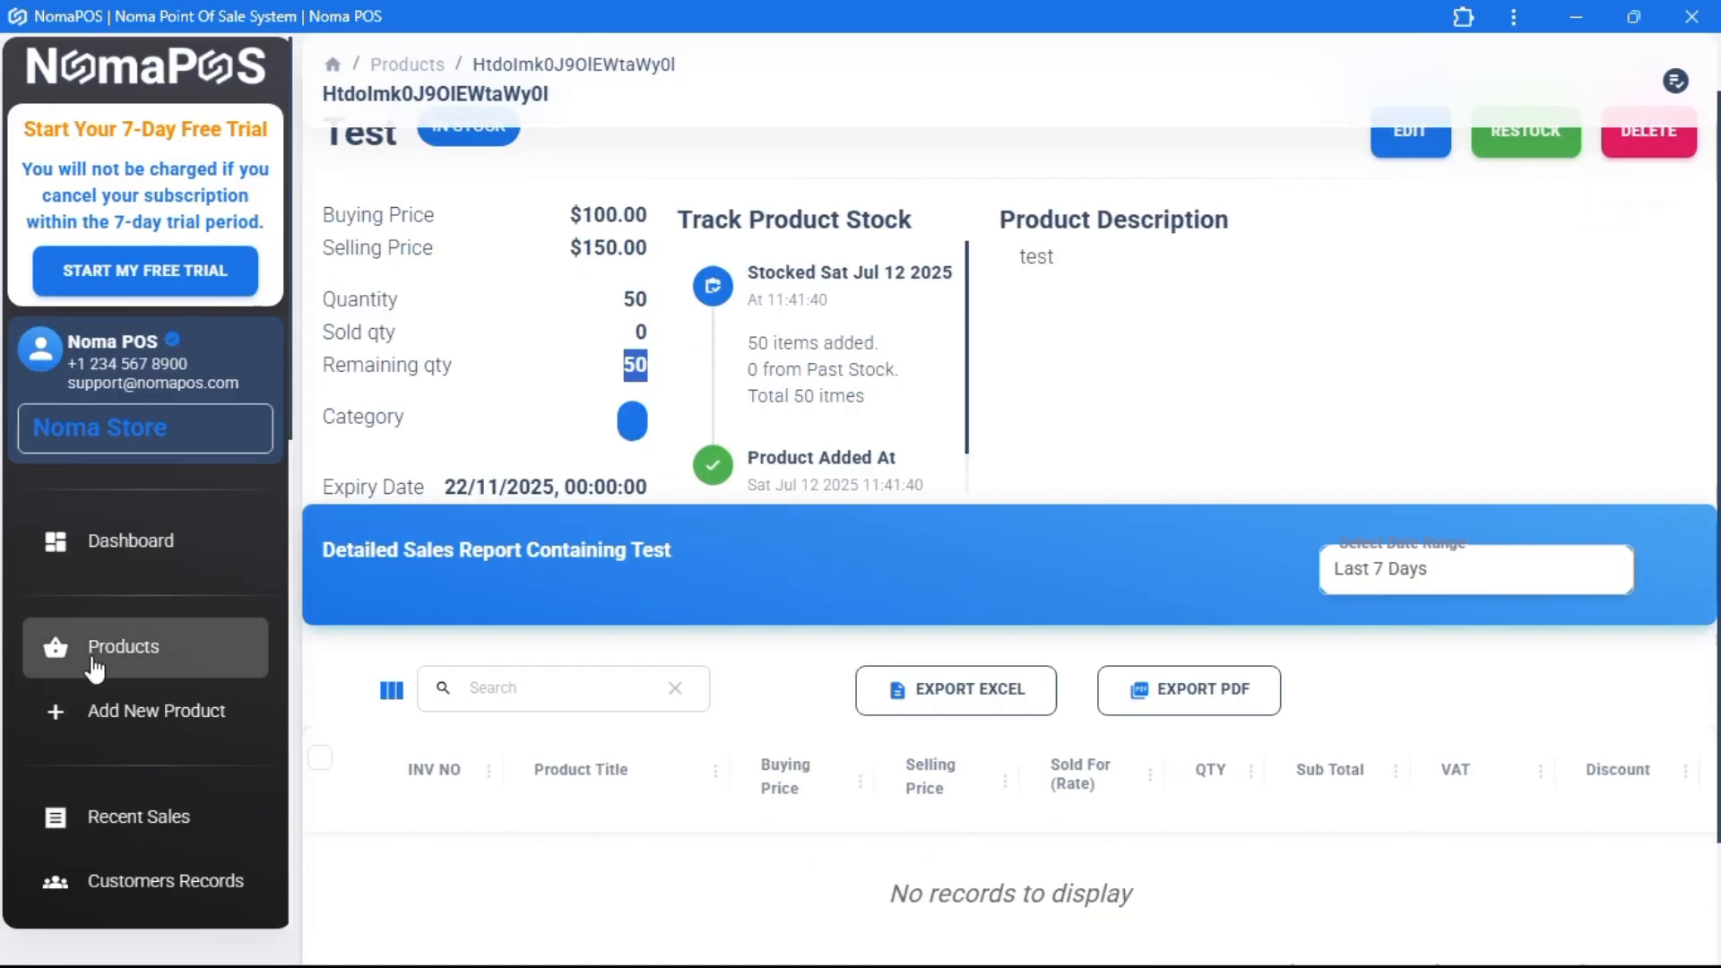
{"action": "left_click", "coordinate": [94, 663]}
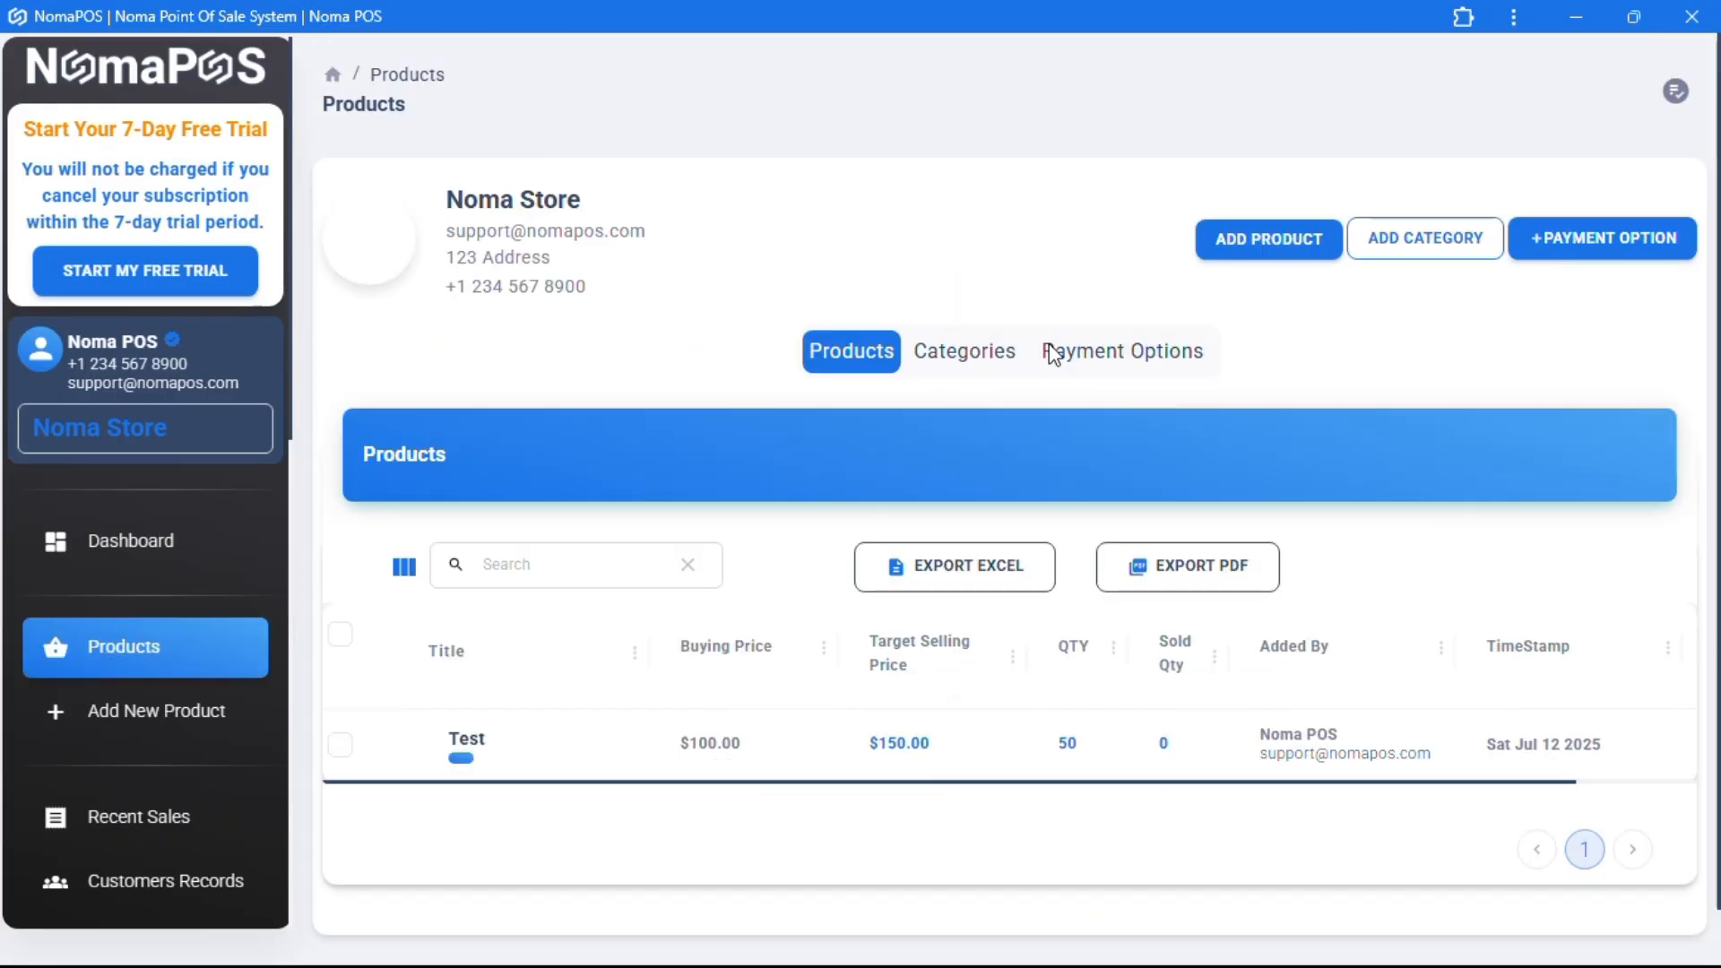
- Create a new product category named Category 1
{"action": "left_click", "coordinate": [1402, 239]}
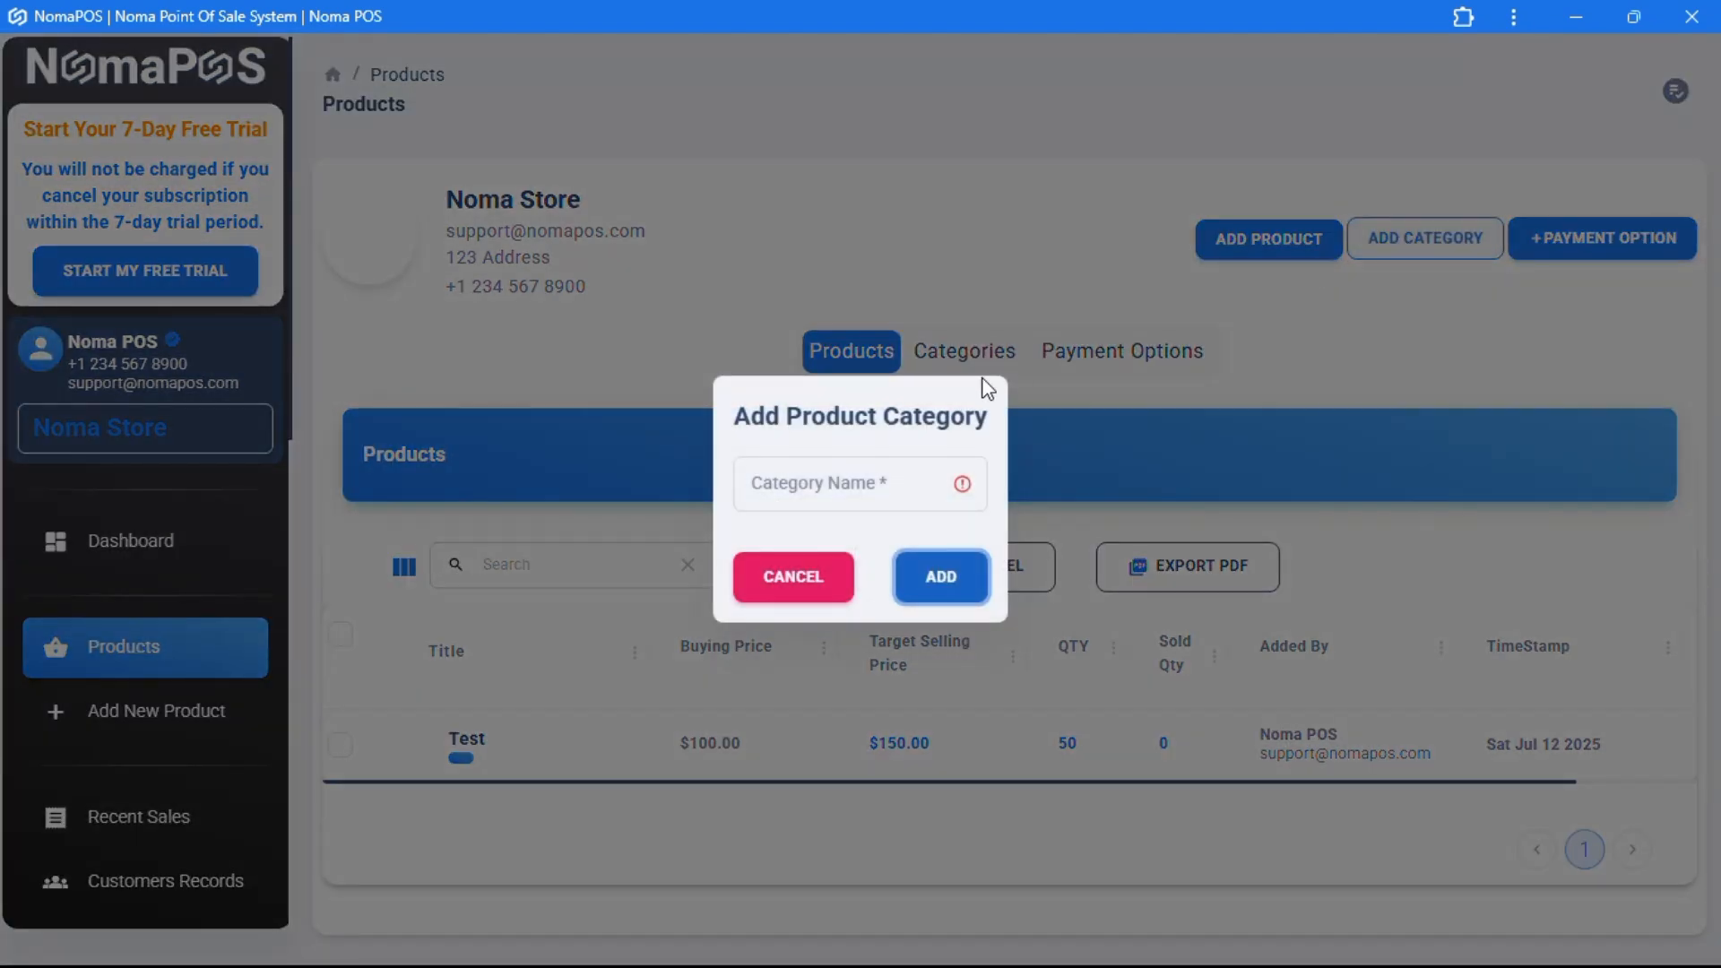
{"action": "left_click", "coordinate": [855, 478]}
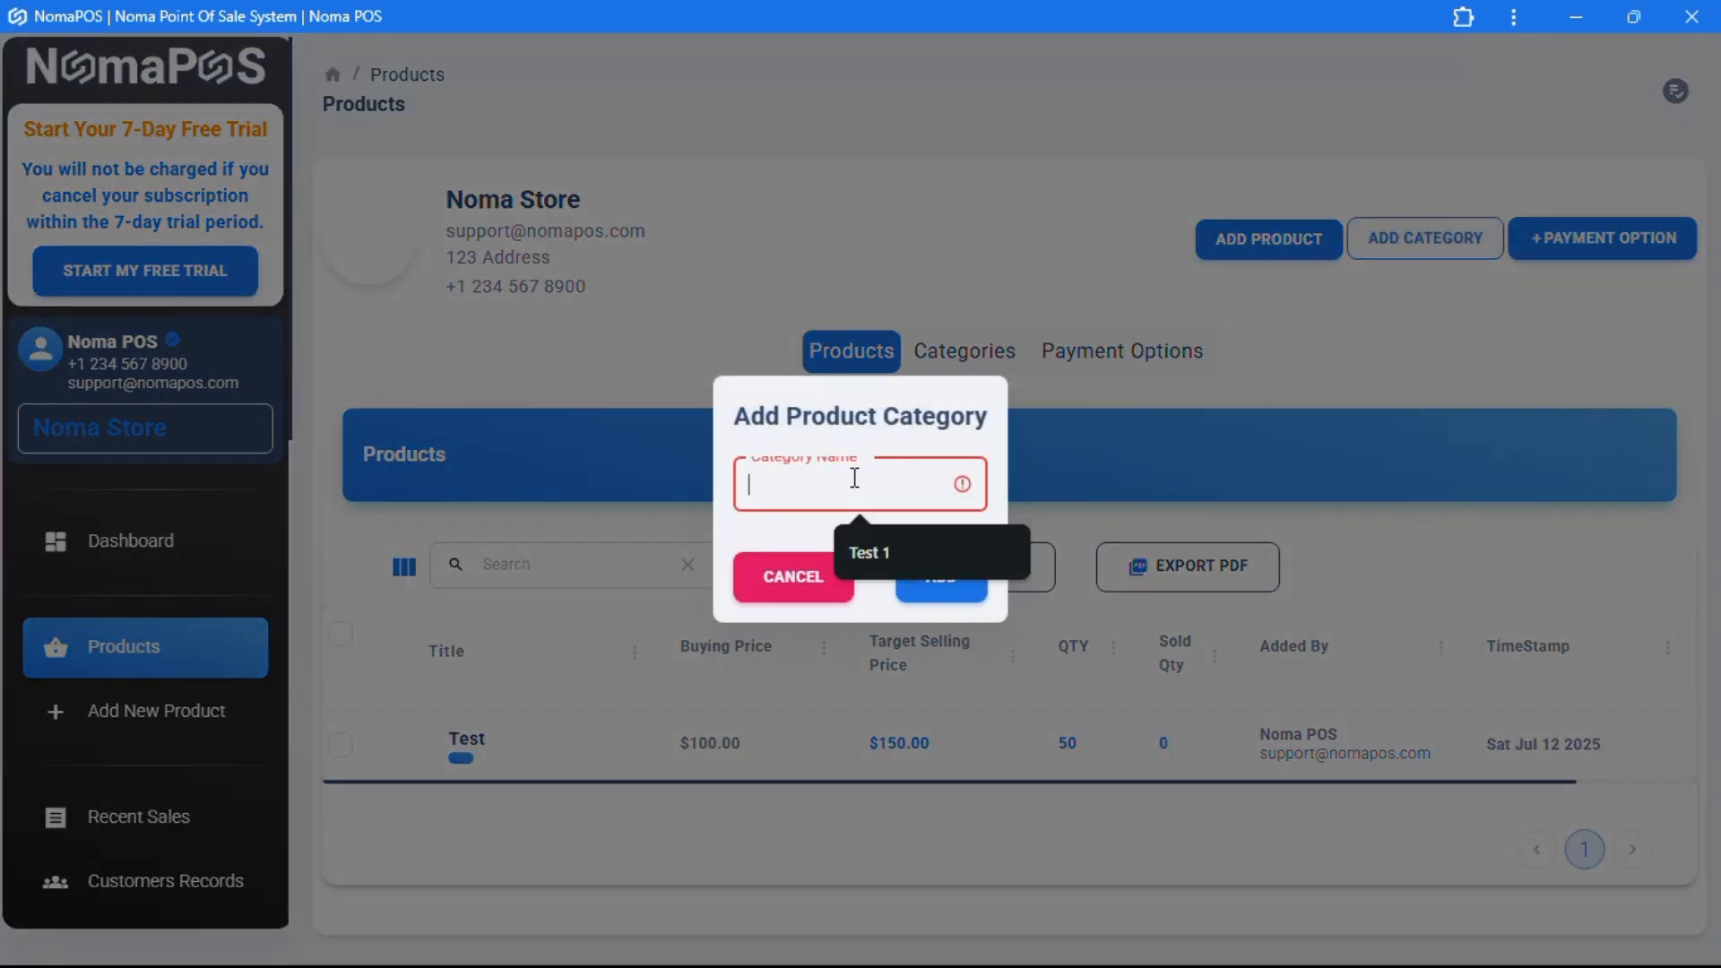
{"action": "type", "text": "Category 1"}
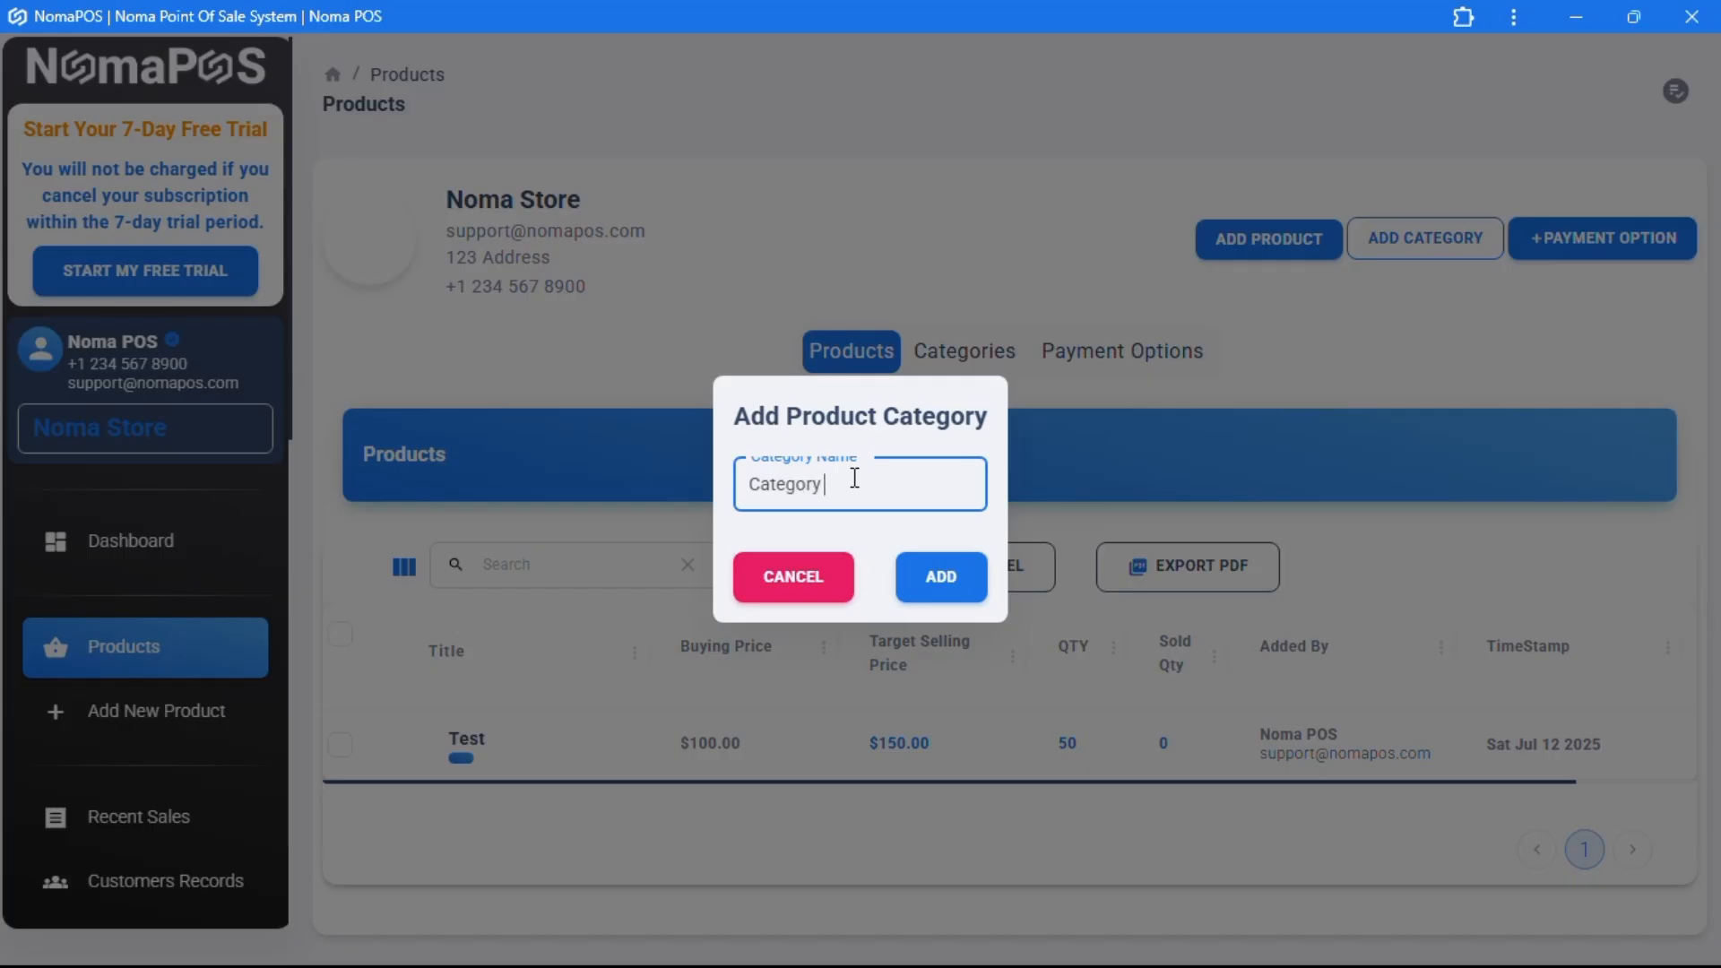
{"action": "left_click", "coordinate": [956, 579]}
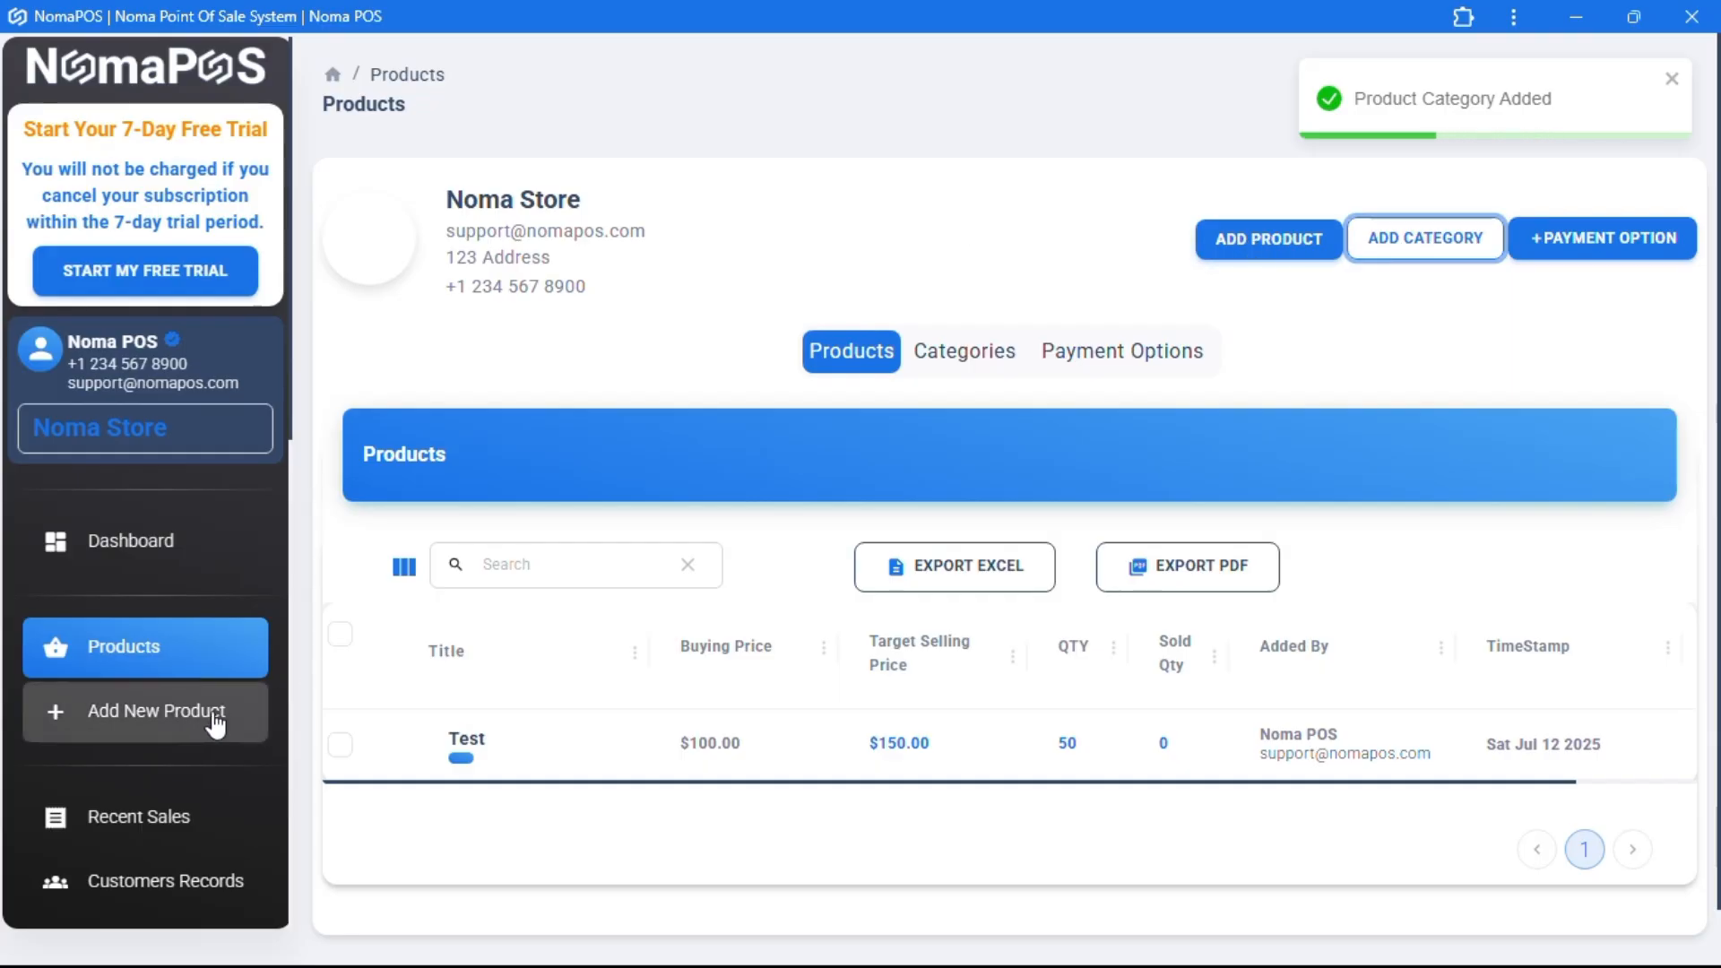
{"action": "left_click", "coordinate": [179, 721]}
- Fill in product Test 2 in Category 1 (buy 100, sell 200, quantity 300) and try saving it
{"action": "left_click", "coordinate": [565, 305]}
{"action": "type", "text": "Test 2"}
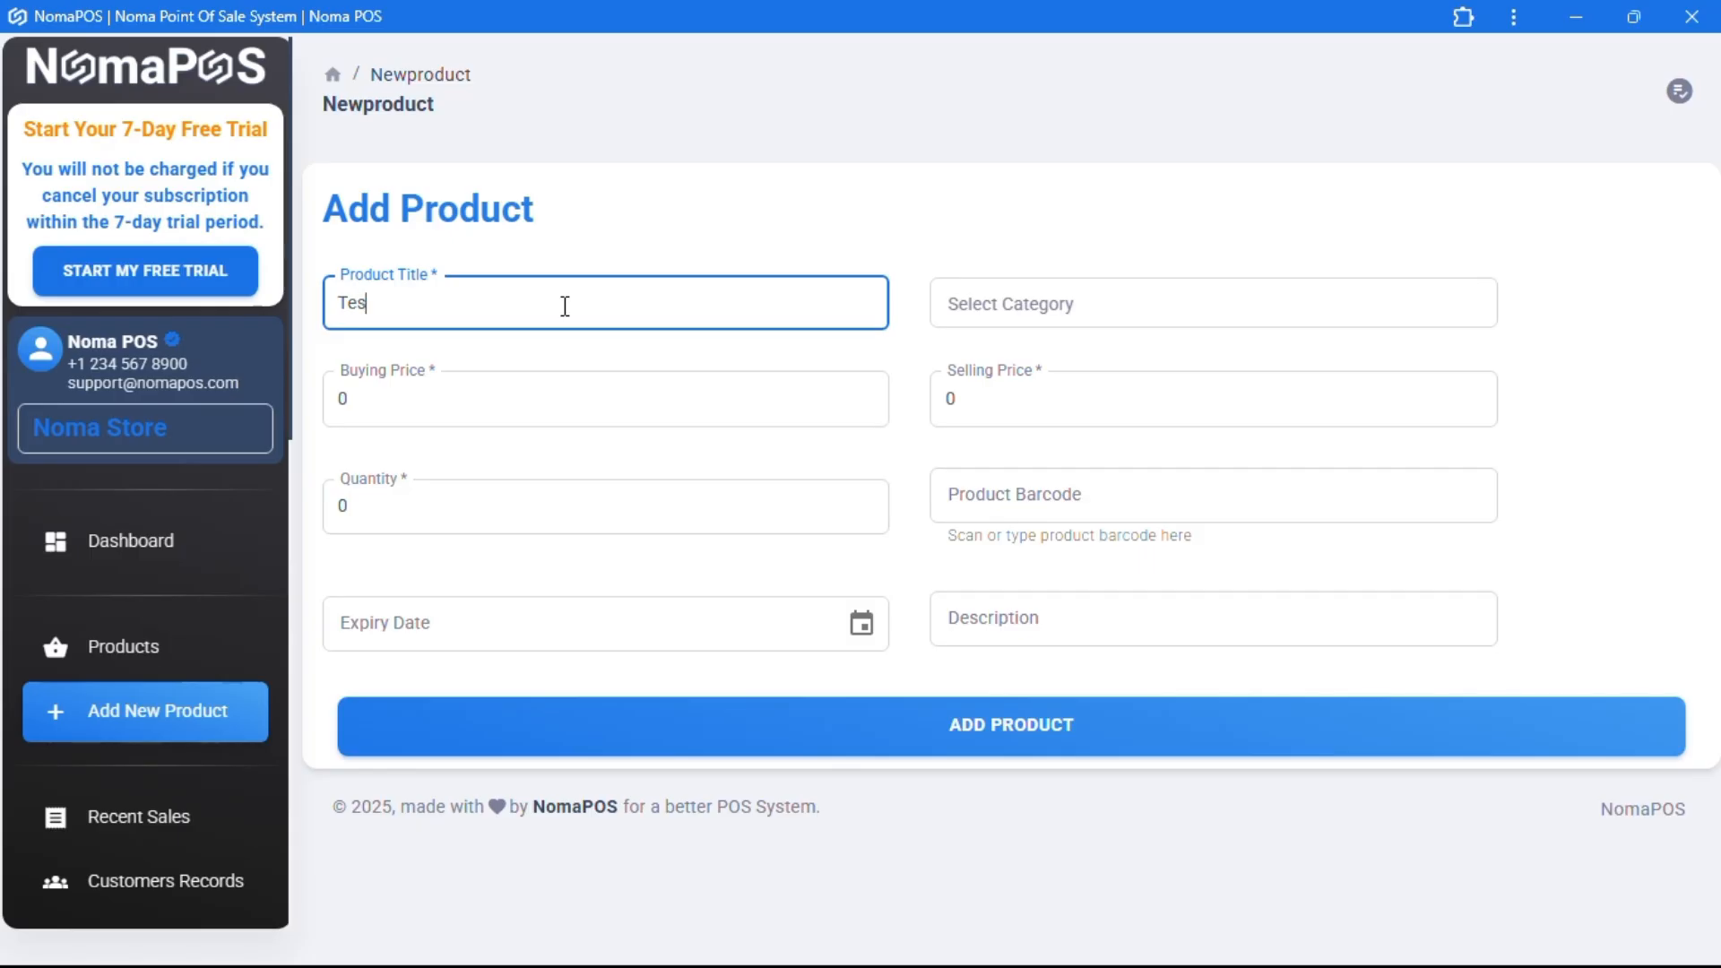
{"action": "left_click", "coordinate": [1008, 320]}
{"action": "left_click", "coordinate": [1006, 412]}
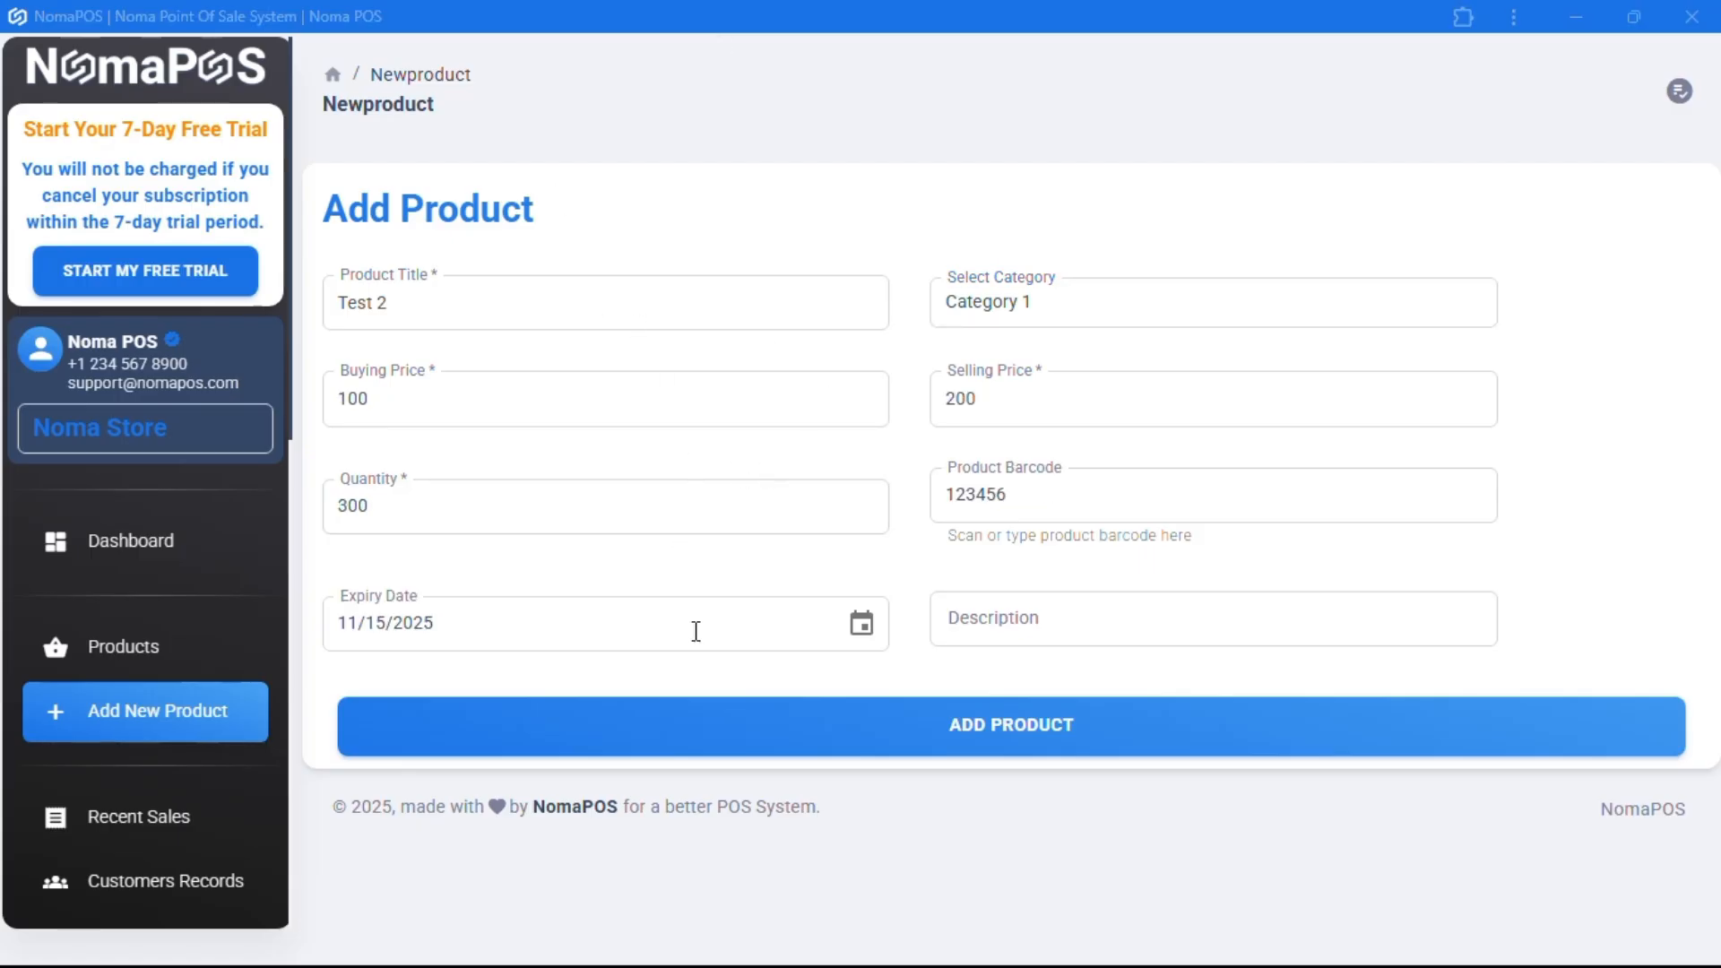
{"action": "left_click", "coordinate": [957, 728]}
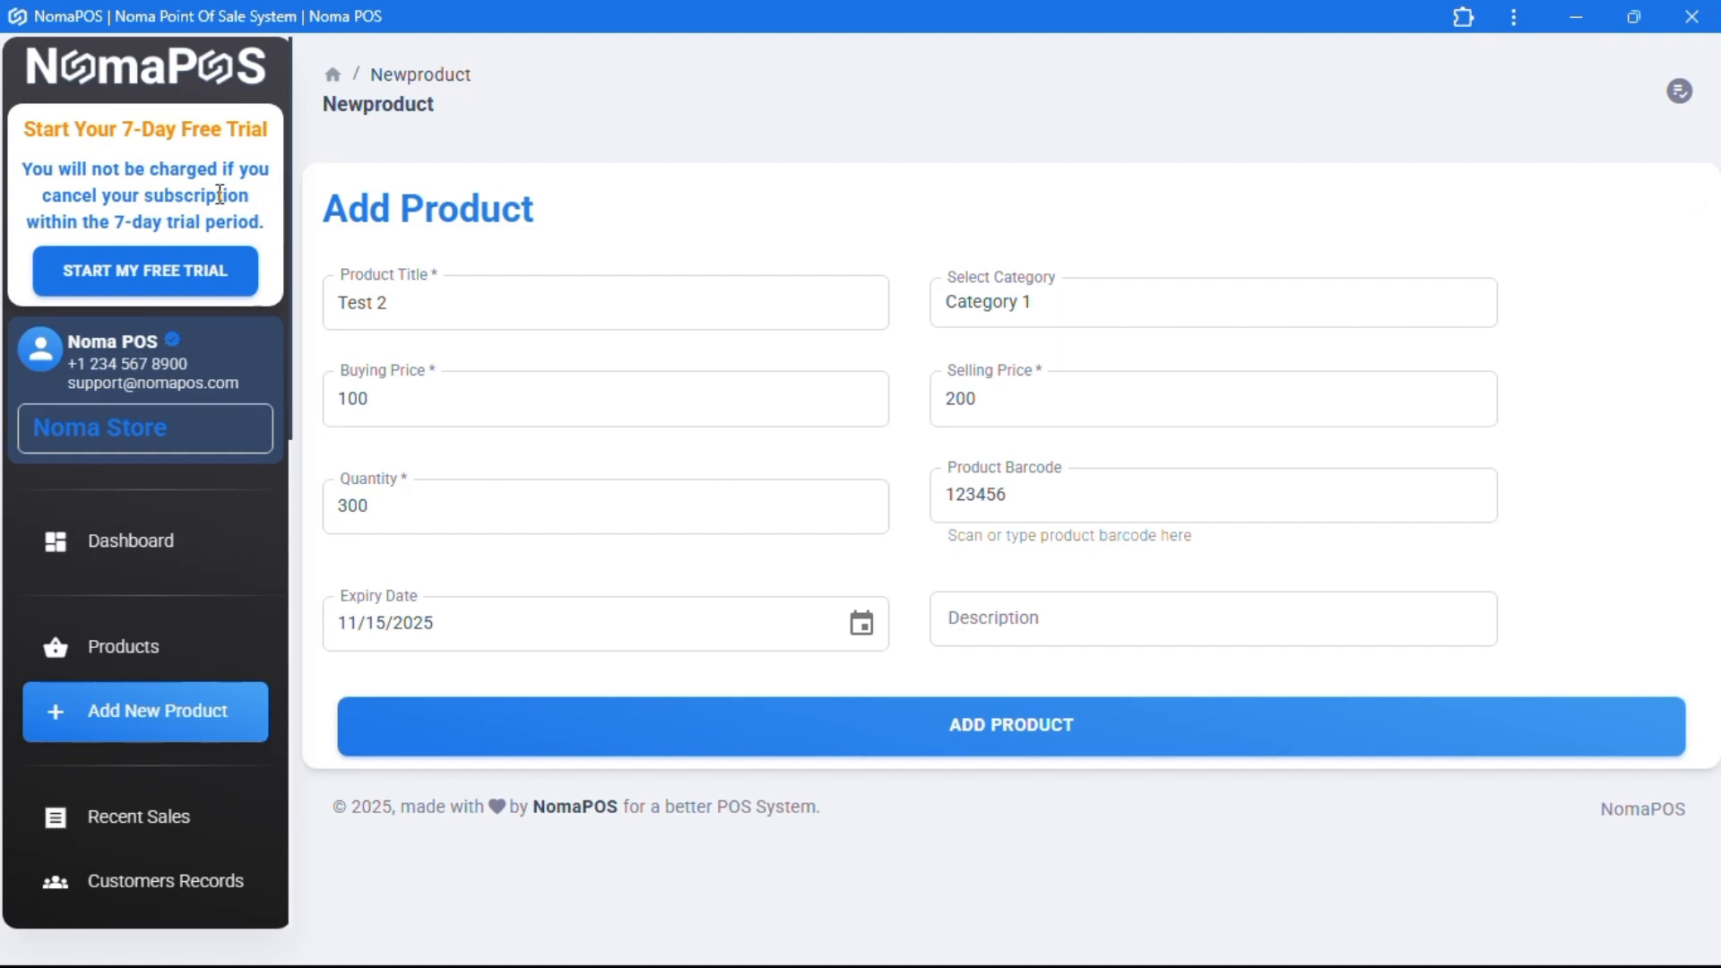
{"action": "left_click_drag", "start_coordinate": [137, 167], "coordinate": [264, 216]}
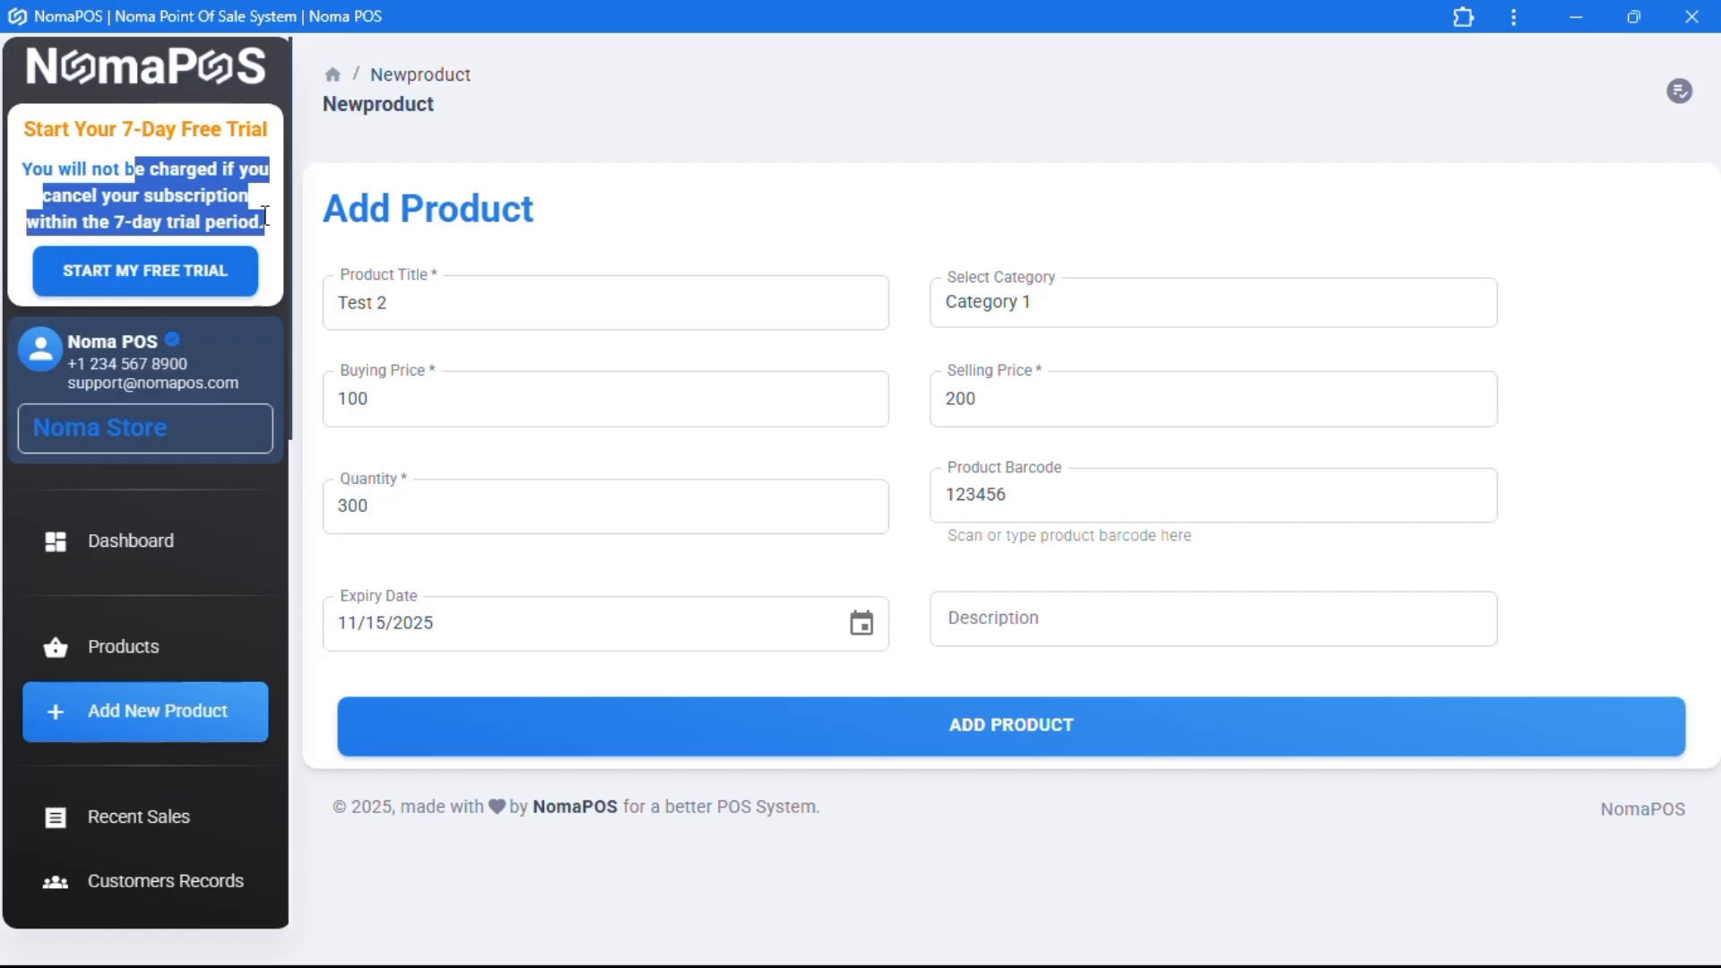
- Compare yearly and monthly prices, then start the $29.99 monthly Basic plan free trial
{"action": "left_click", "coordinate": [186, 285]}
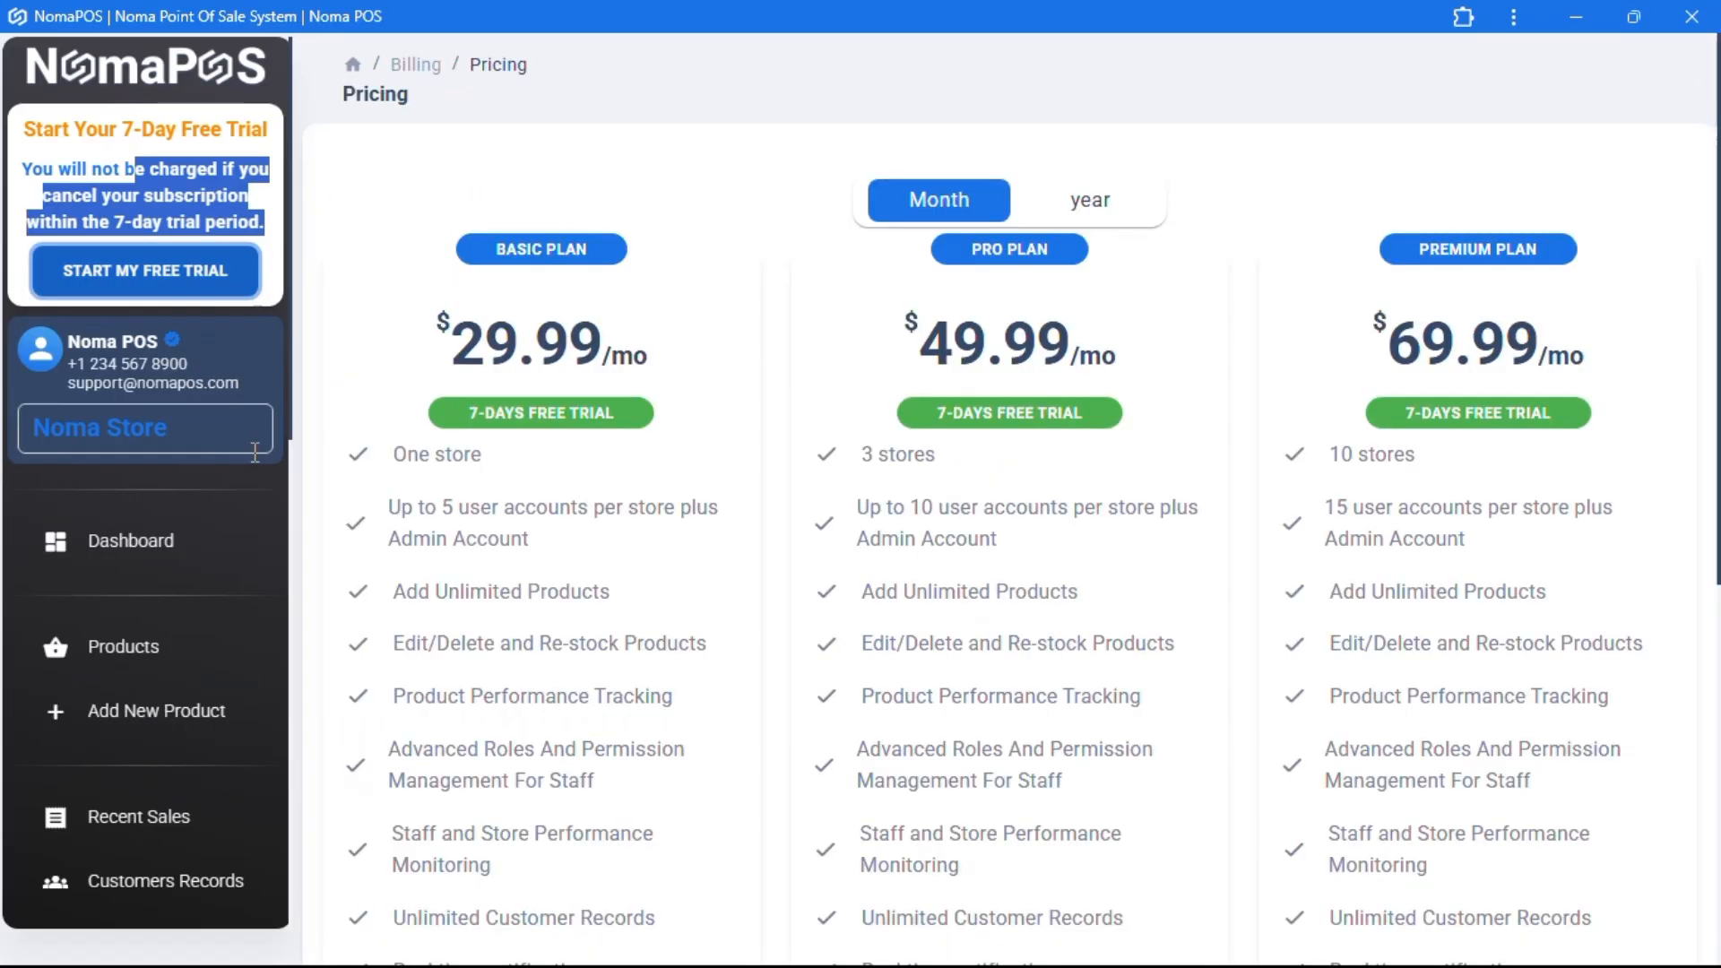
{"action": "scroll", "coordinate": [199, 603], "scroll_direction": "down", "scroll_amount": 5}
{"action": "scroll", "coordinate": [131, 787], "scroll_direction": "down", "scroll_amount": 5}
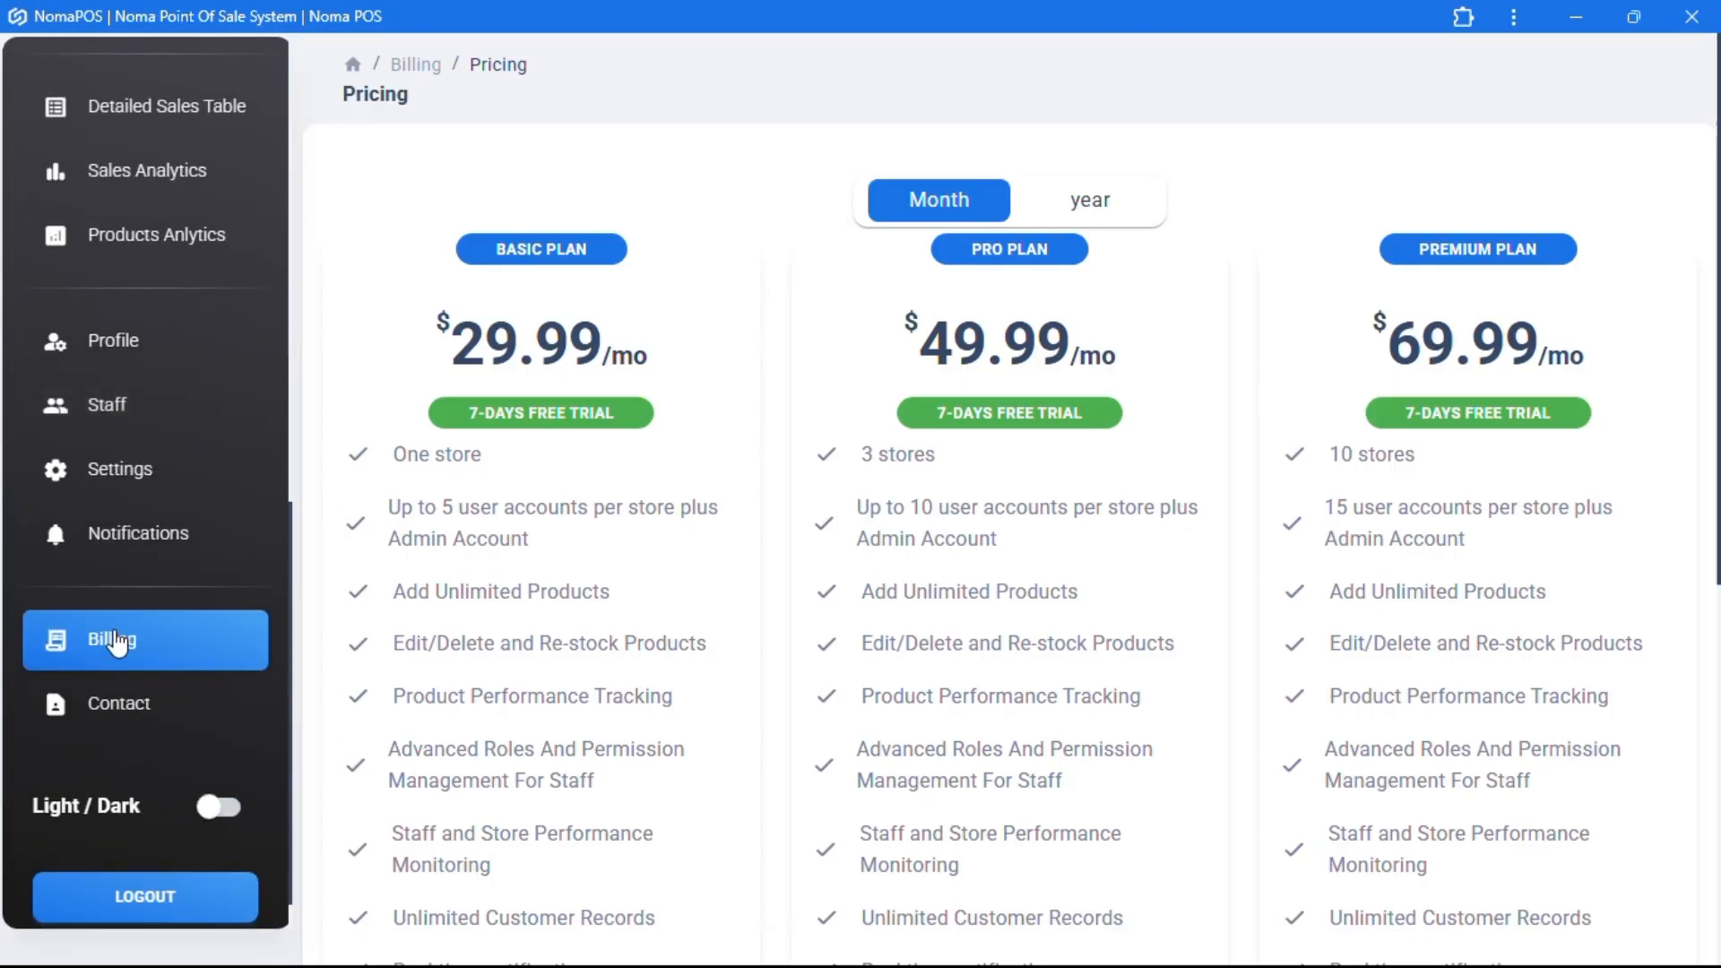
{"action": "left_click", "coordinate": [117, 642]}
{"action": "left_click", "coordinate": [404, 584]}
{"action": "left_click", "coordinate": [1106, 215]}
{"action": "left_click", "coordinate": [932, 201]}
{"action": "scroll", "coordinate": [560, 563], "scroll_direction": "down", "scroll_amount": 7}
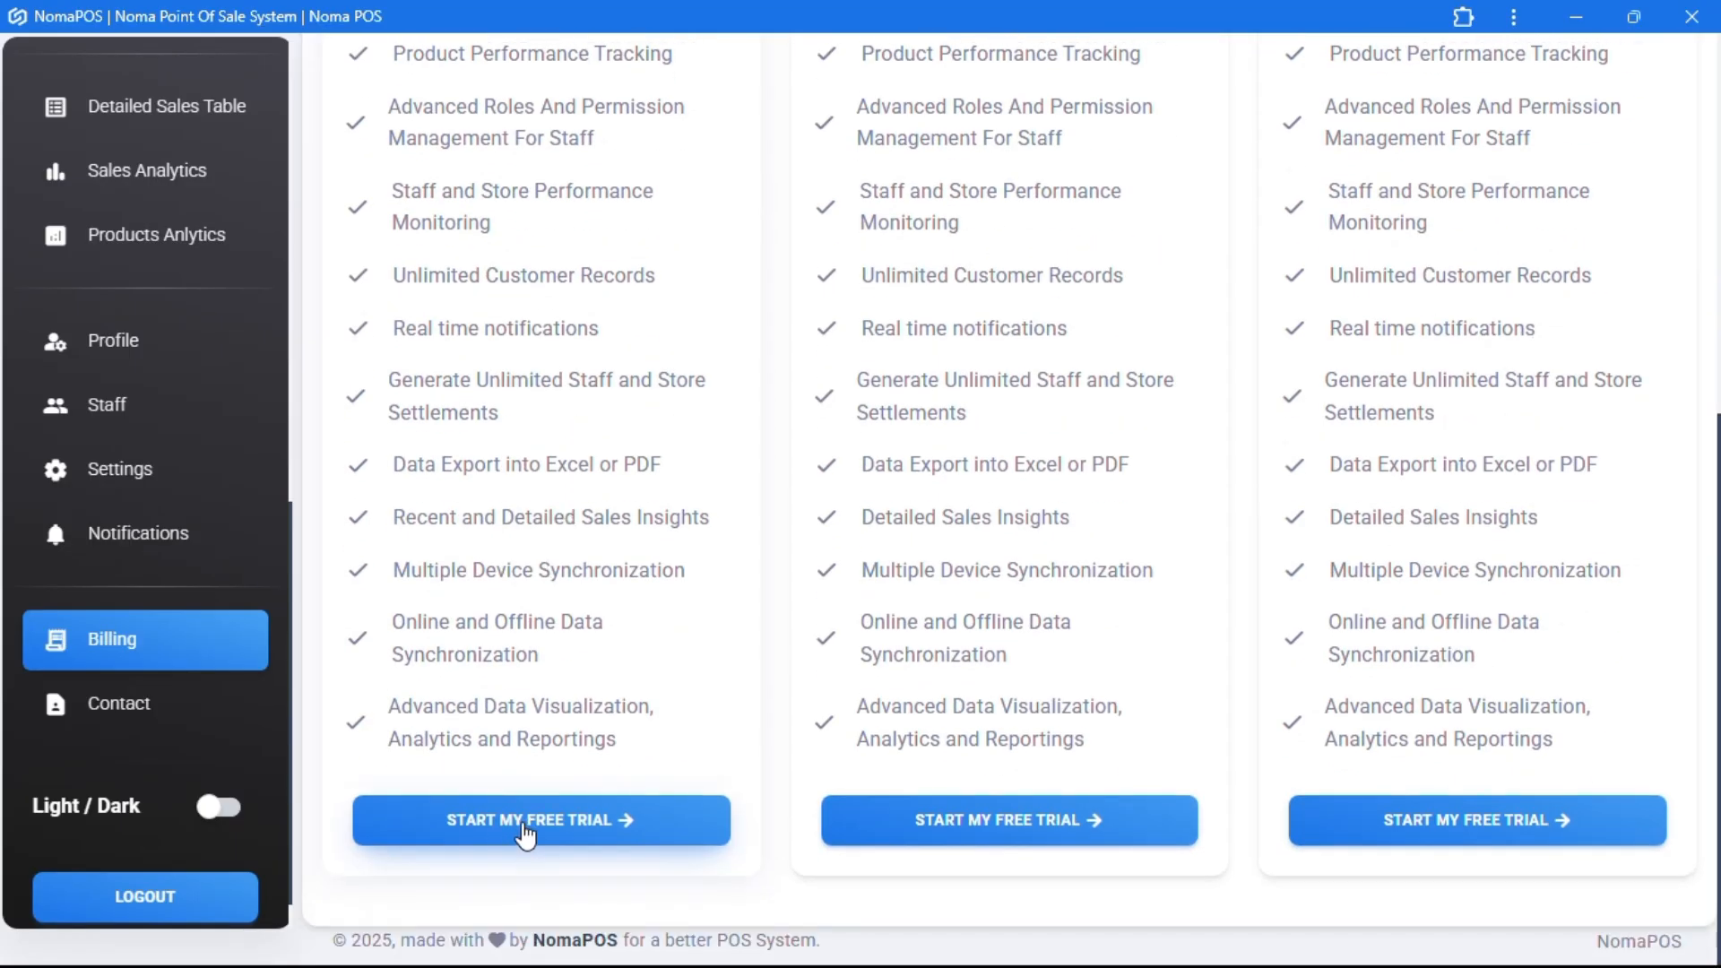
{"action": "left_click", "coordinate": [525, 835]}
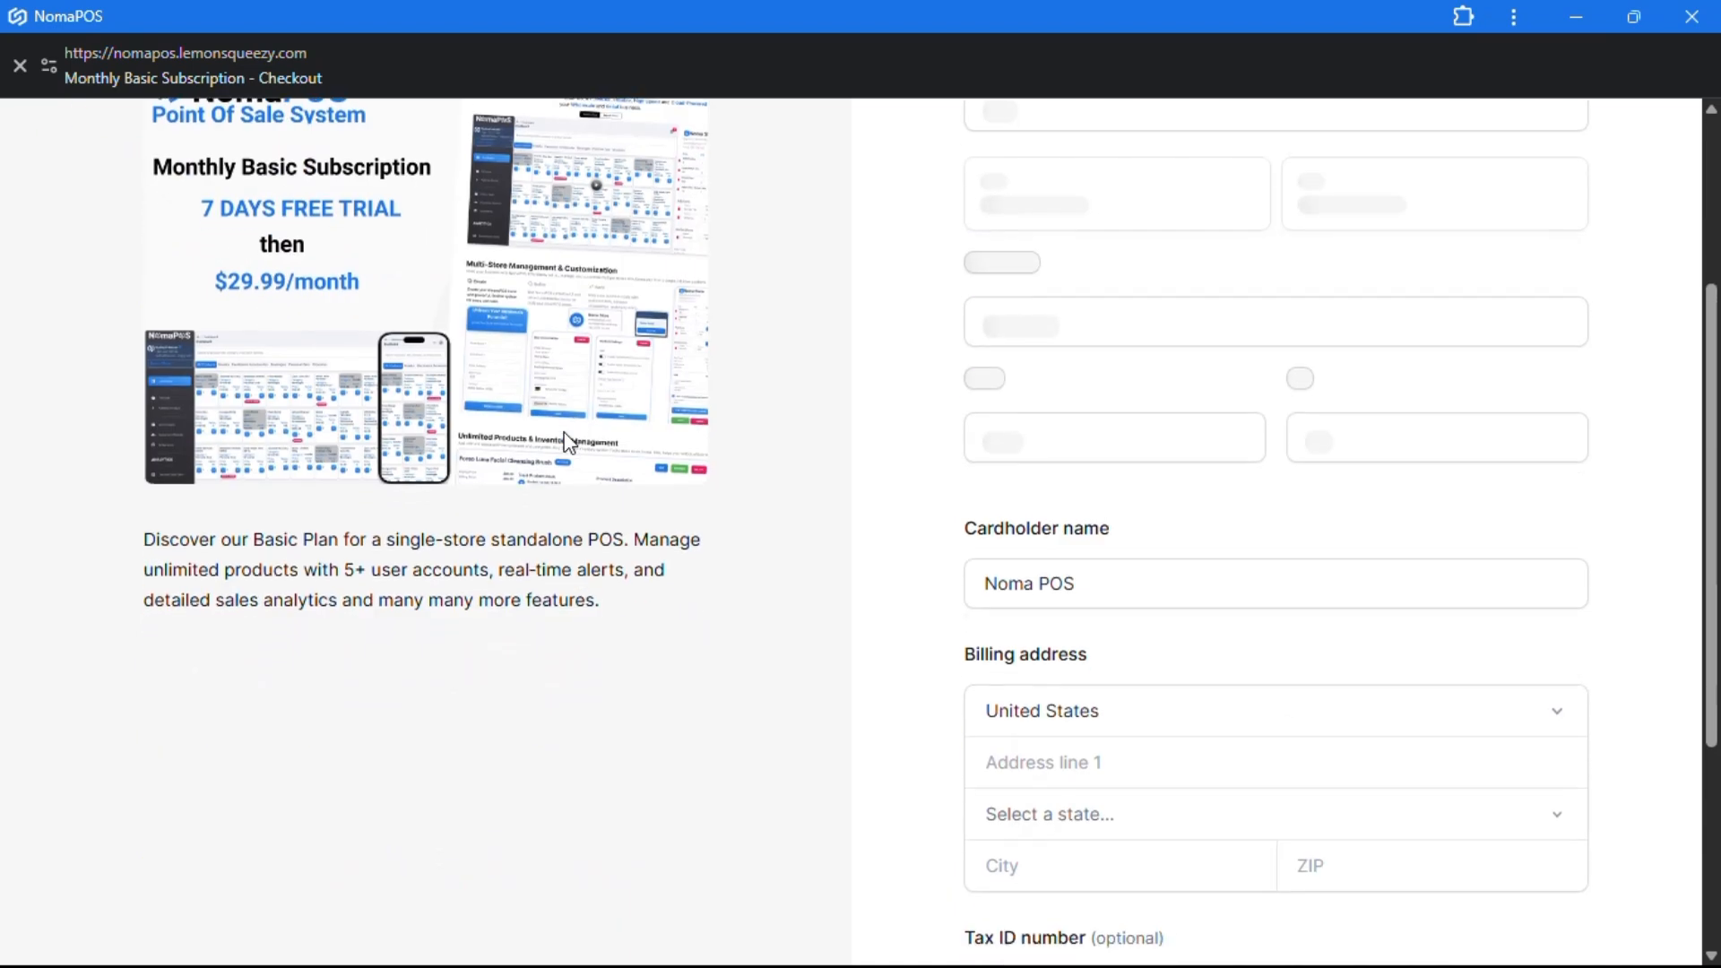
- Review the 7-day FREE trial total on the $29.99 Monthly Basic Subscription checkout
{"action": "scroll", "coordinate": [563, 432], "scroll_direction": "down", "scroll_amount": 7}
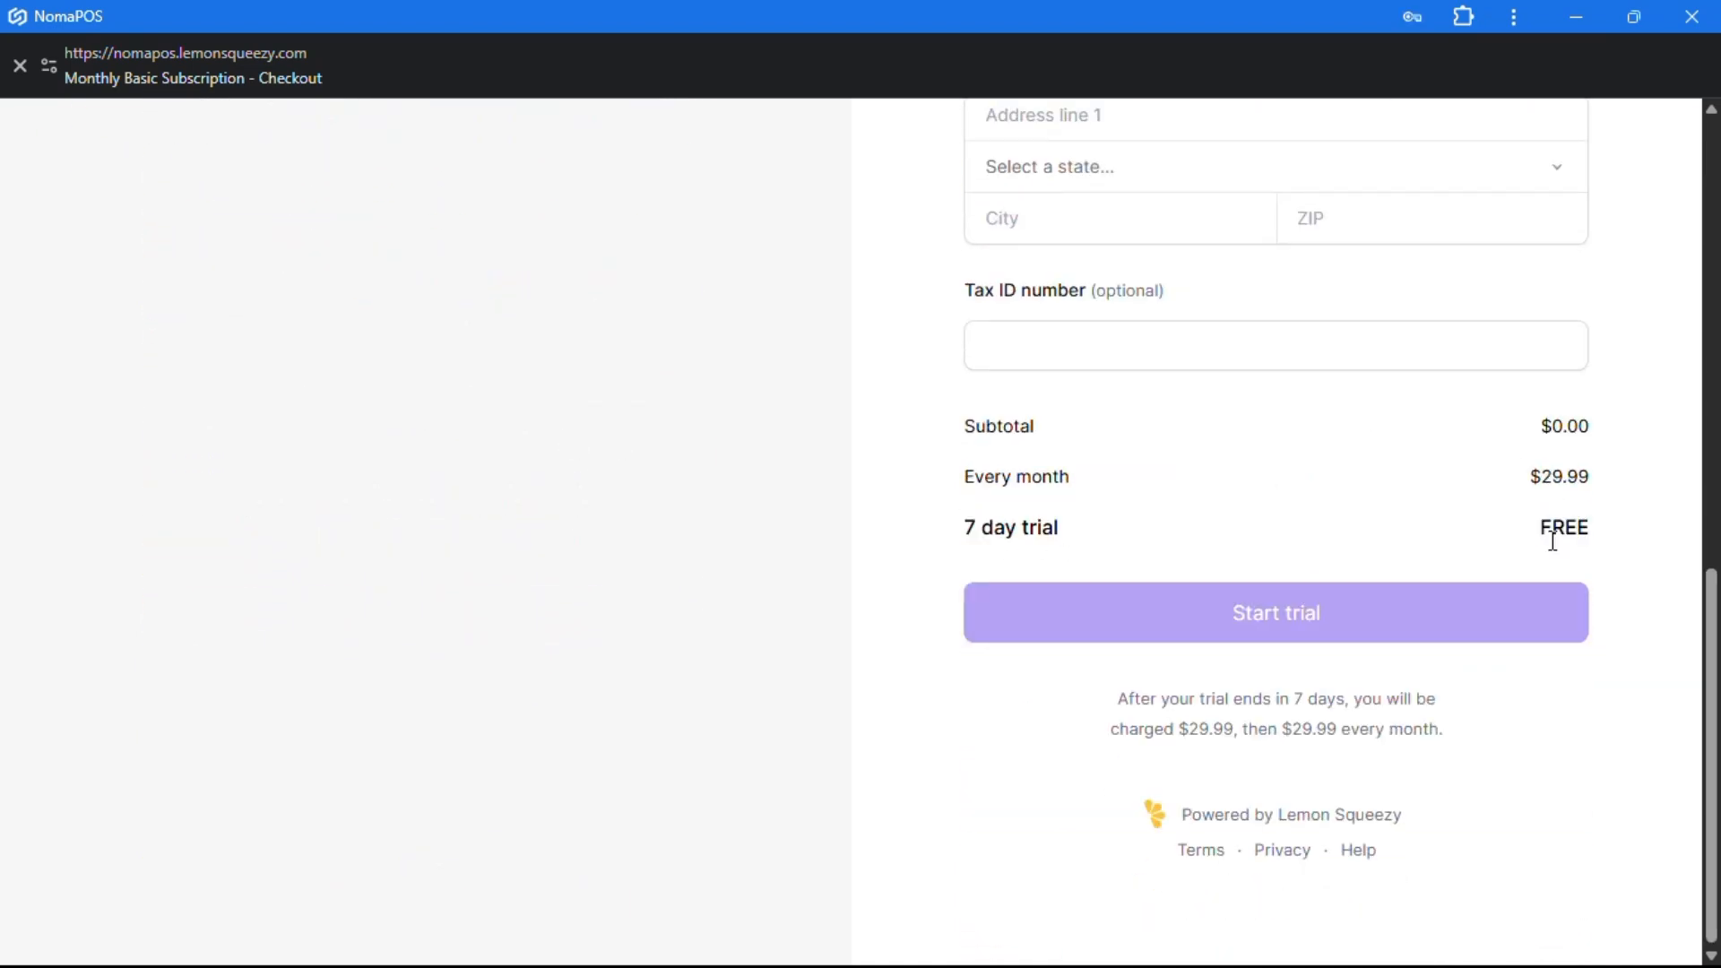
{"action": "left_click_drag", "start_coordinate": [1544, 529], "coordinate": [1587, 530]}
{"action": "scroll", "coordinate": [1155, 443], "scroll_direction": "up", "scroll_amount": 7}
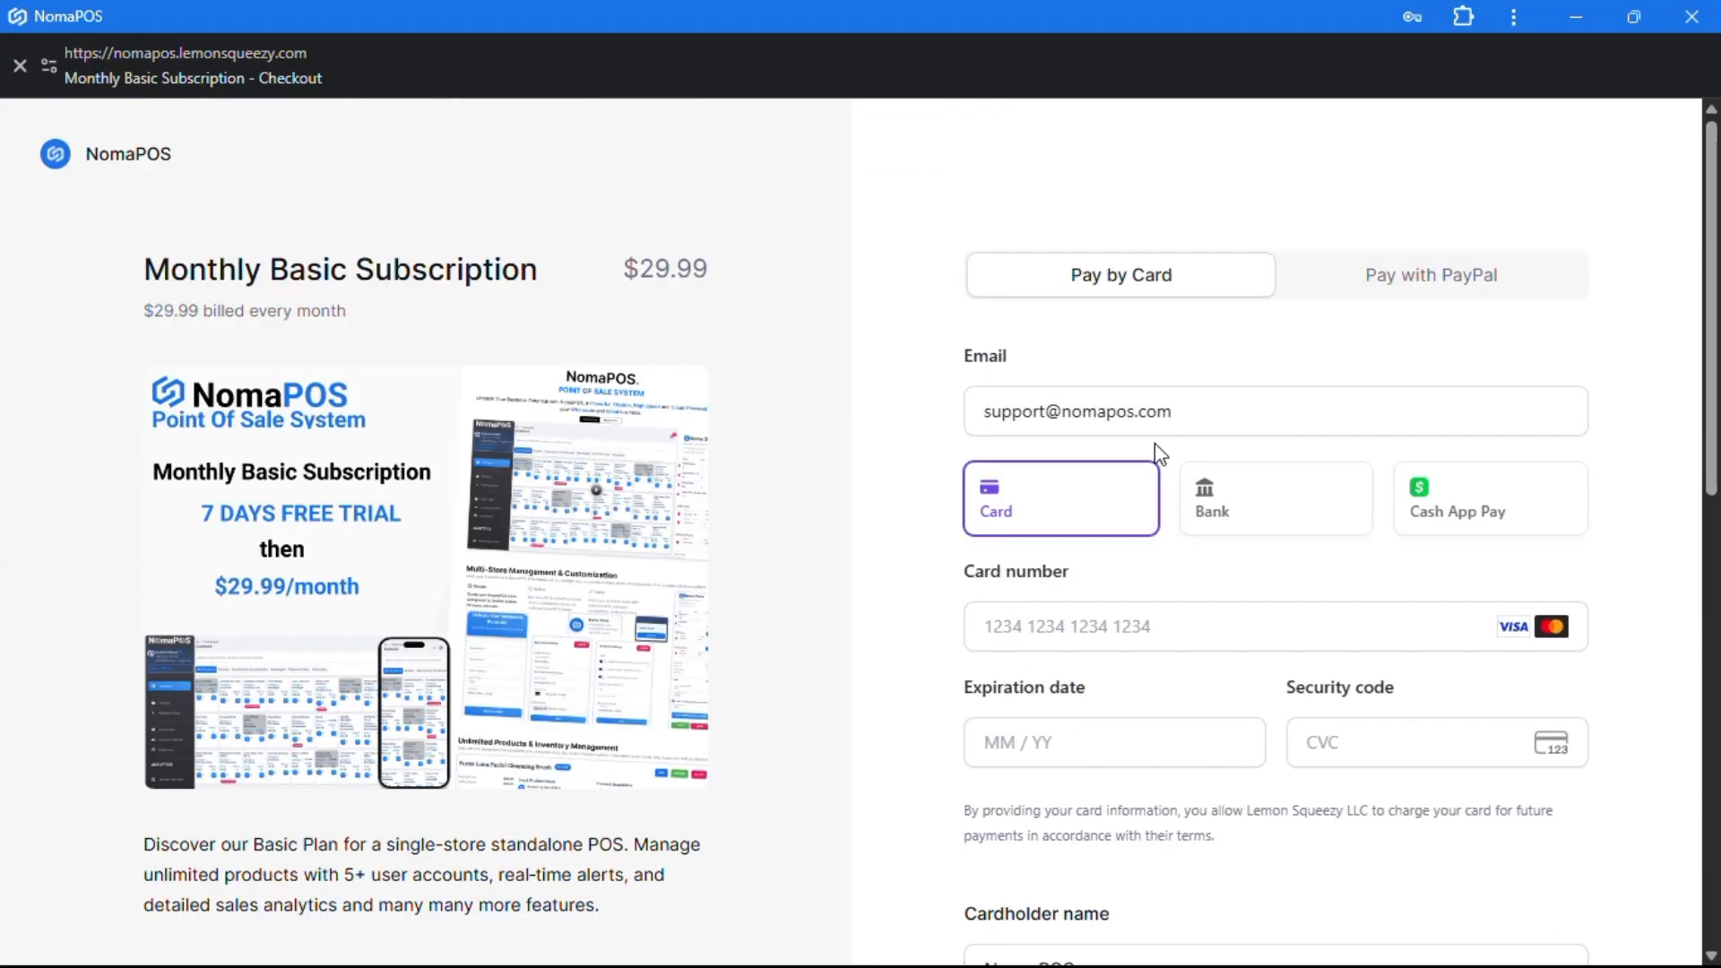
{"action": "scroll", "coordinate": [1094, 494], "scroll_direction": "down", "scroll_amount": 5}
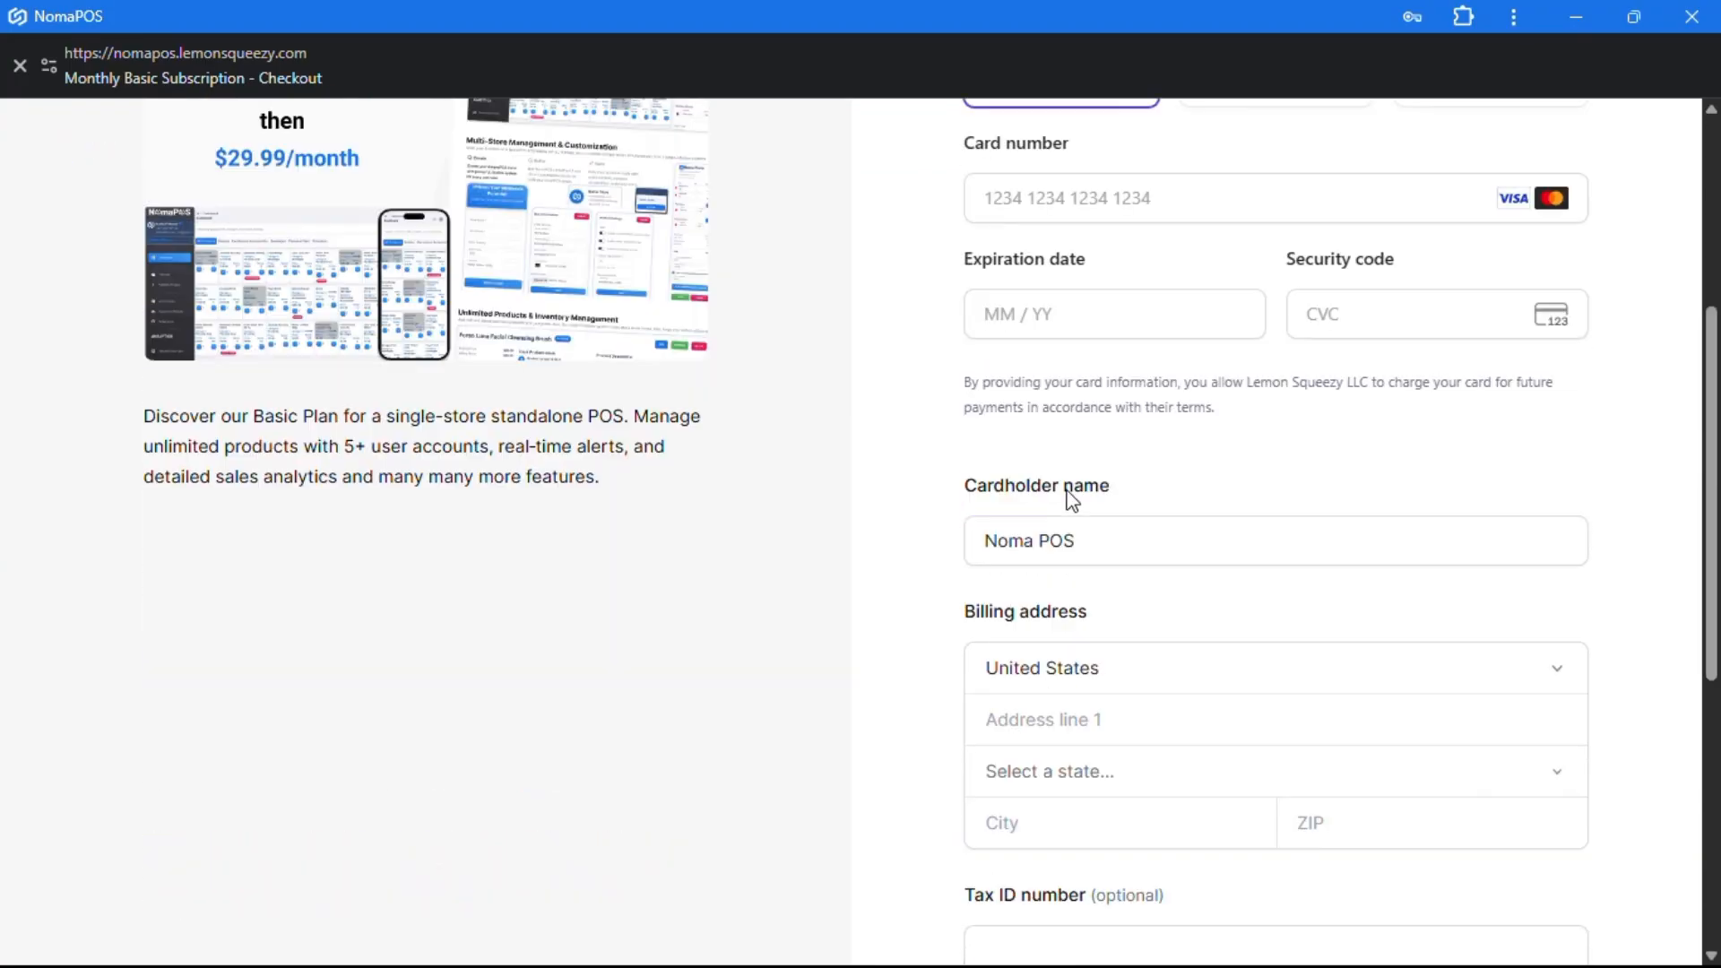
{"action": "scroll", "coordinate": [1092, 699], "scroll_direction": "down", "scroll_amount": 6}
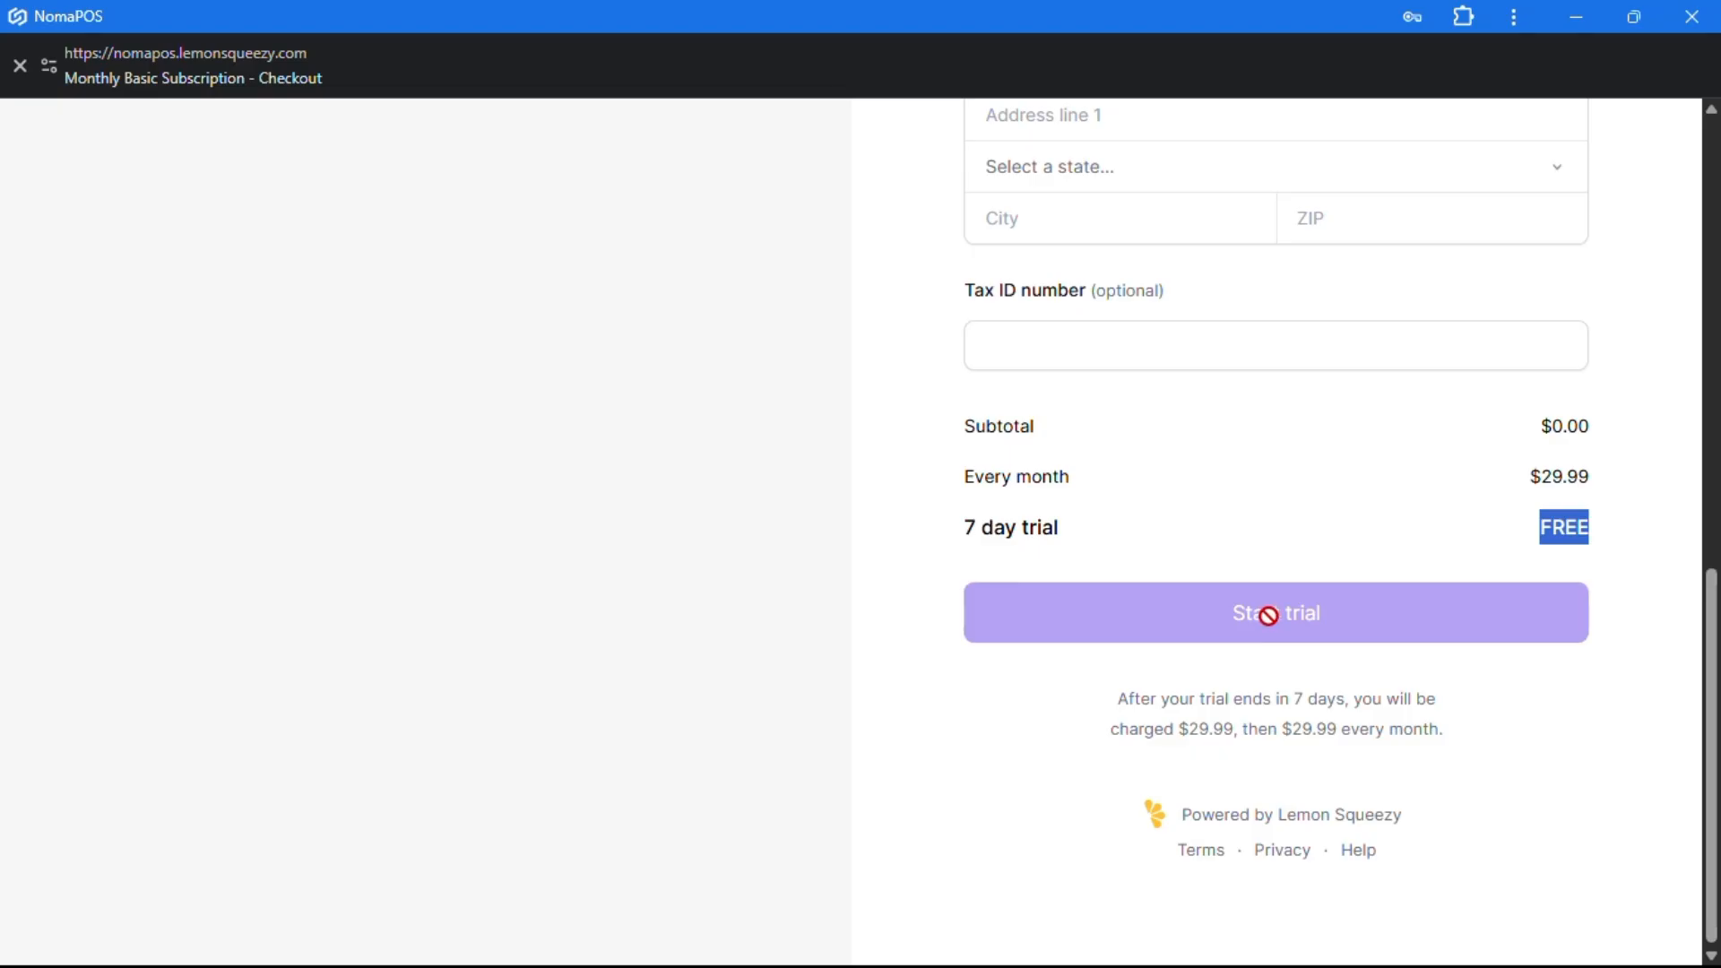
{"action": "scroll", "coordinate": [986, 538], "scroll_direction": "up", "scroll_amount": 9}
{"action": "scroll", "coordinate": [802, 476], "scroll_direction": "up", "scroll_amount": 2}
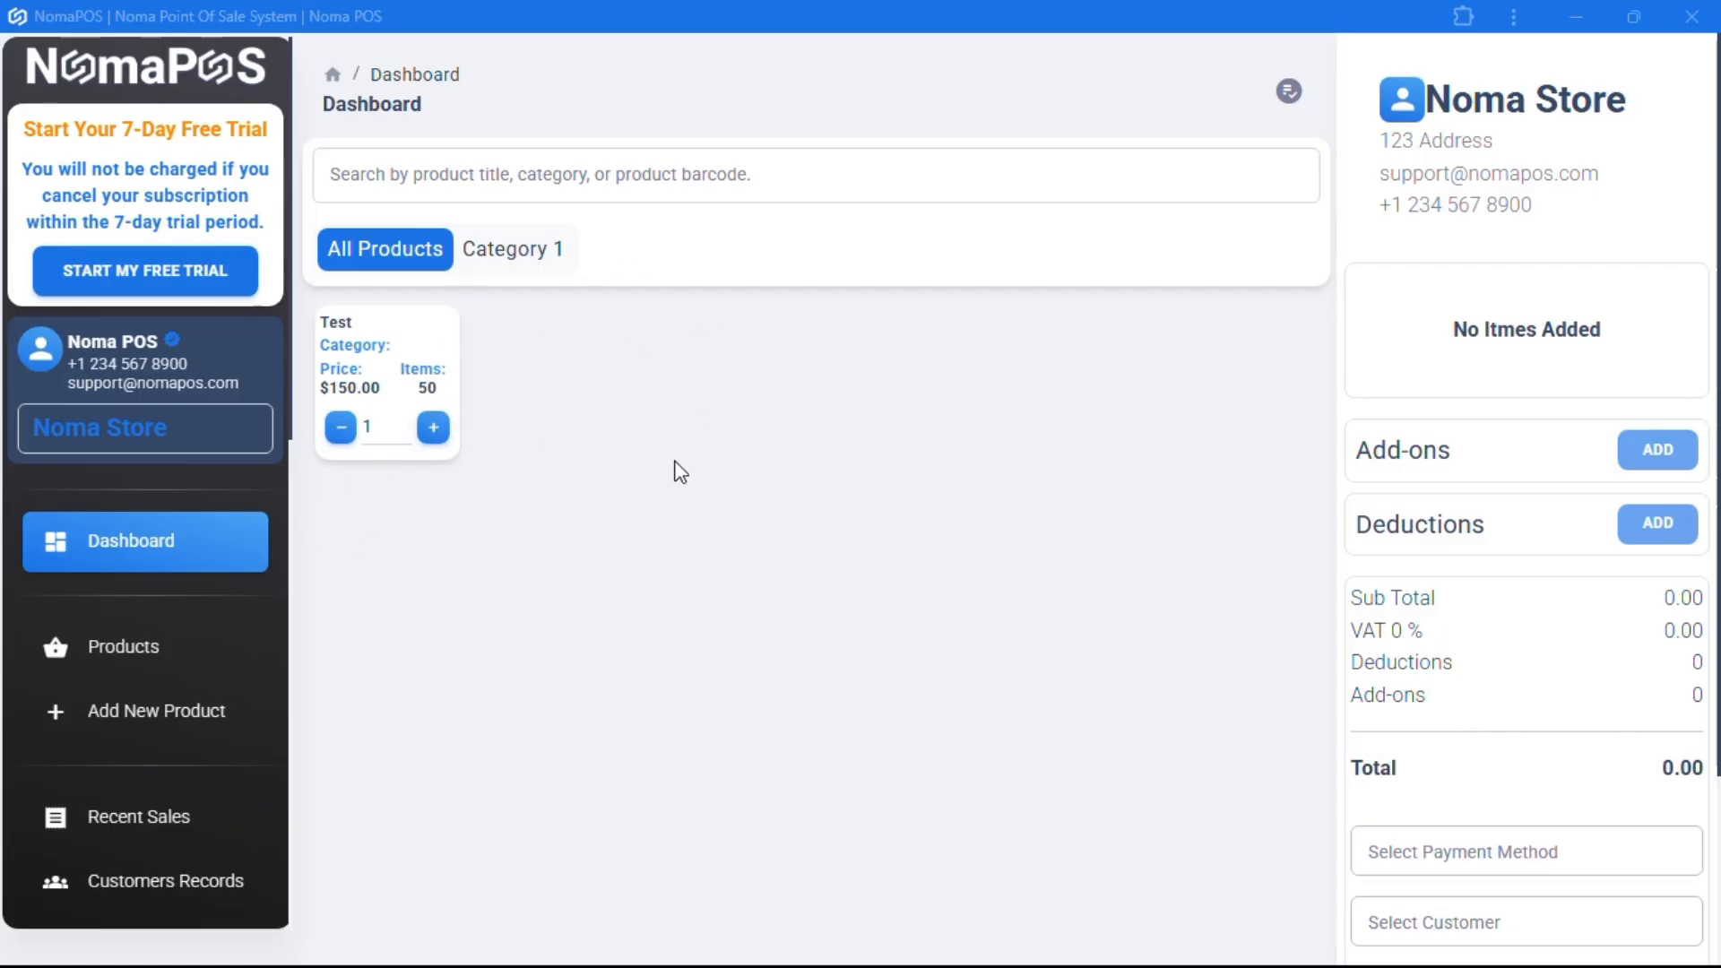
- Log out of the empty trial store account
{"action": "left_click", "coordinate": [197, 638]}
{"action": "scroll", "coordinate": [199, 642], "scroll_direction": "down", "scroll_amount": 8}
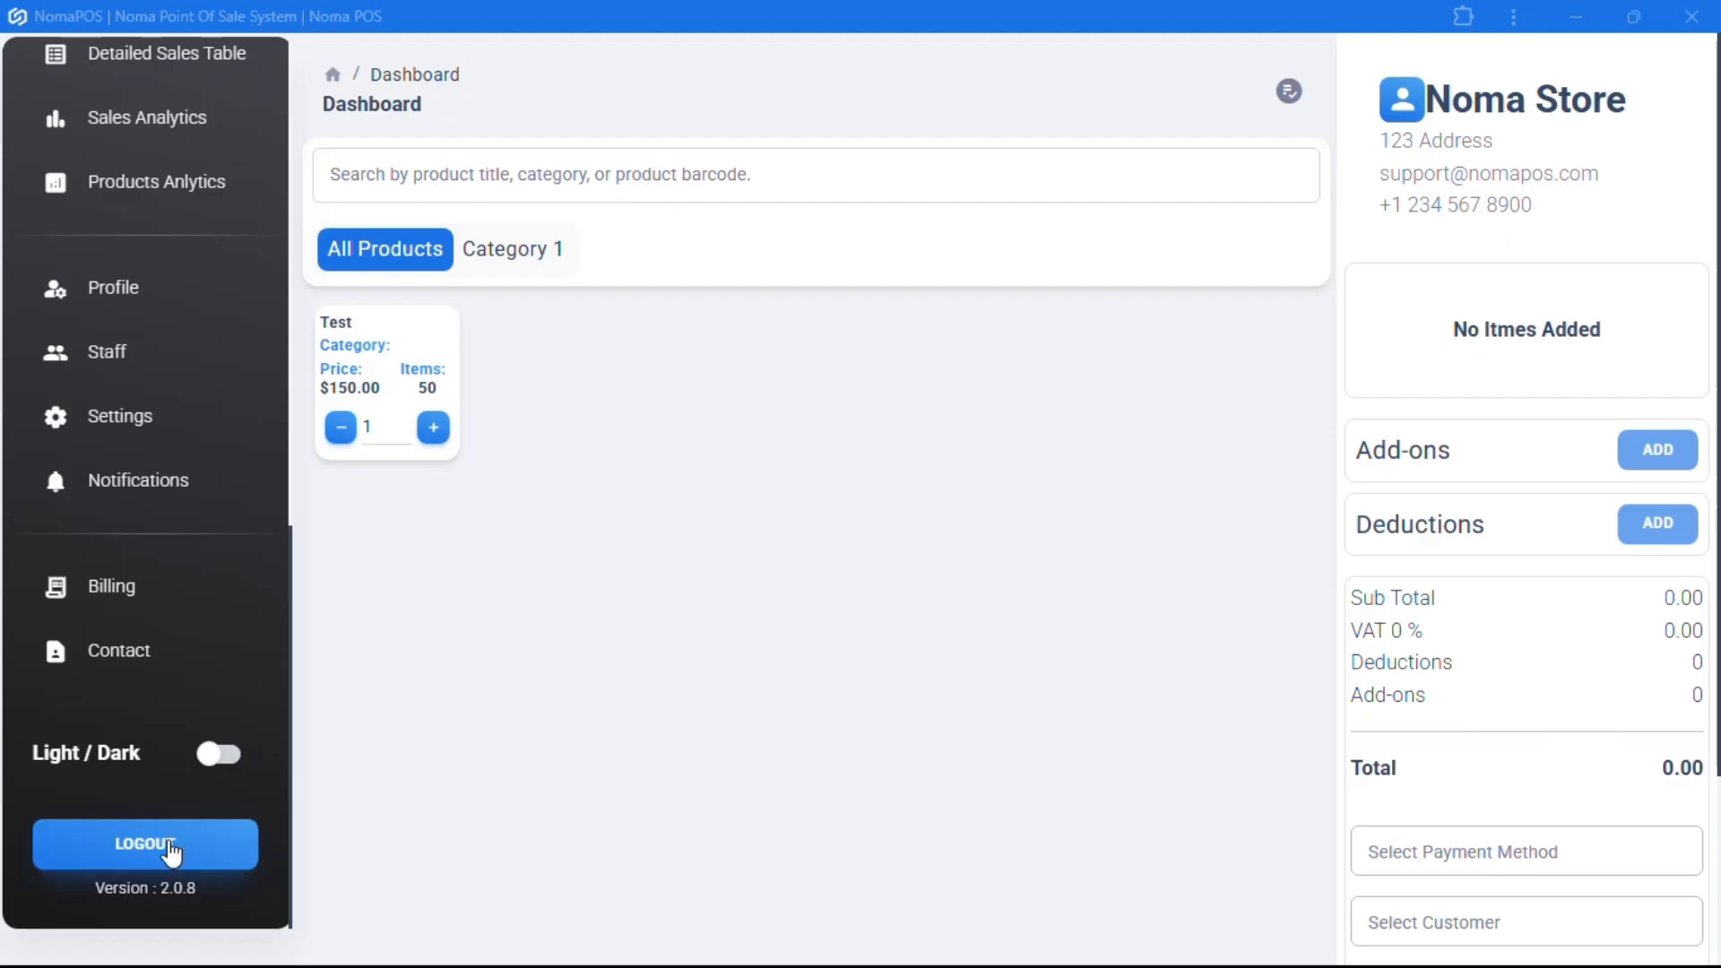
{"action": "left_click", "coordinate": [134, 859]}
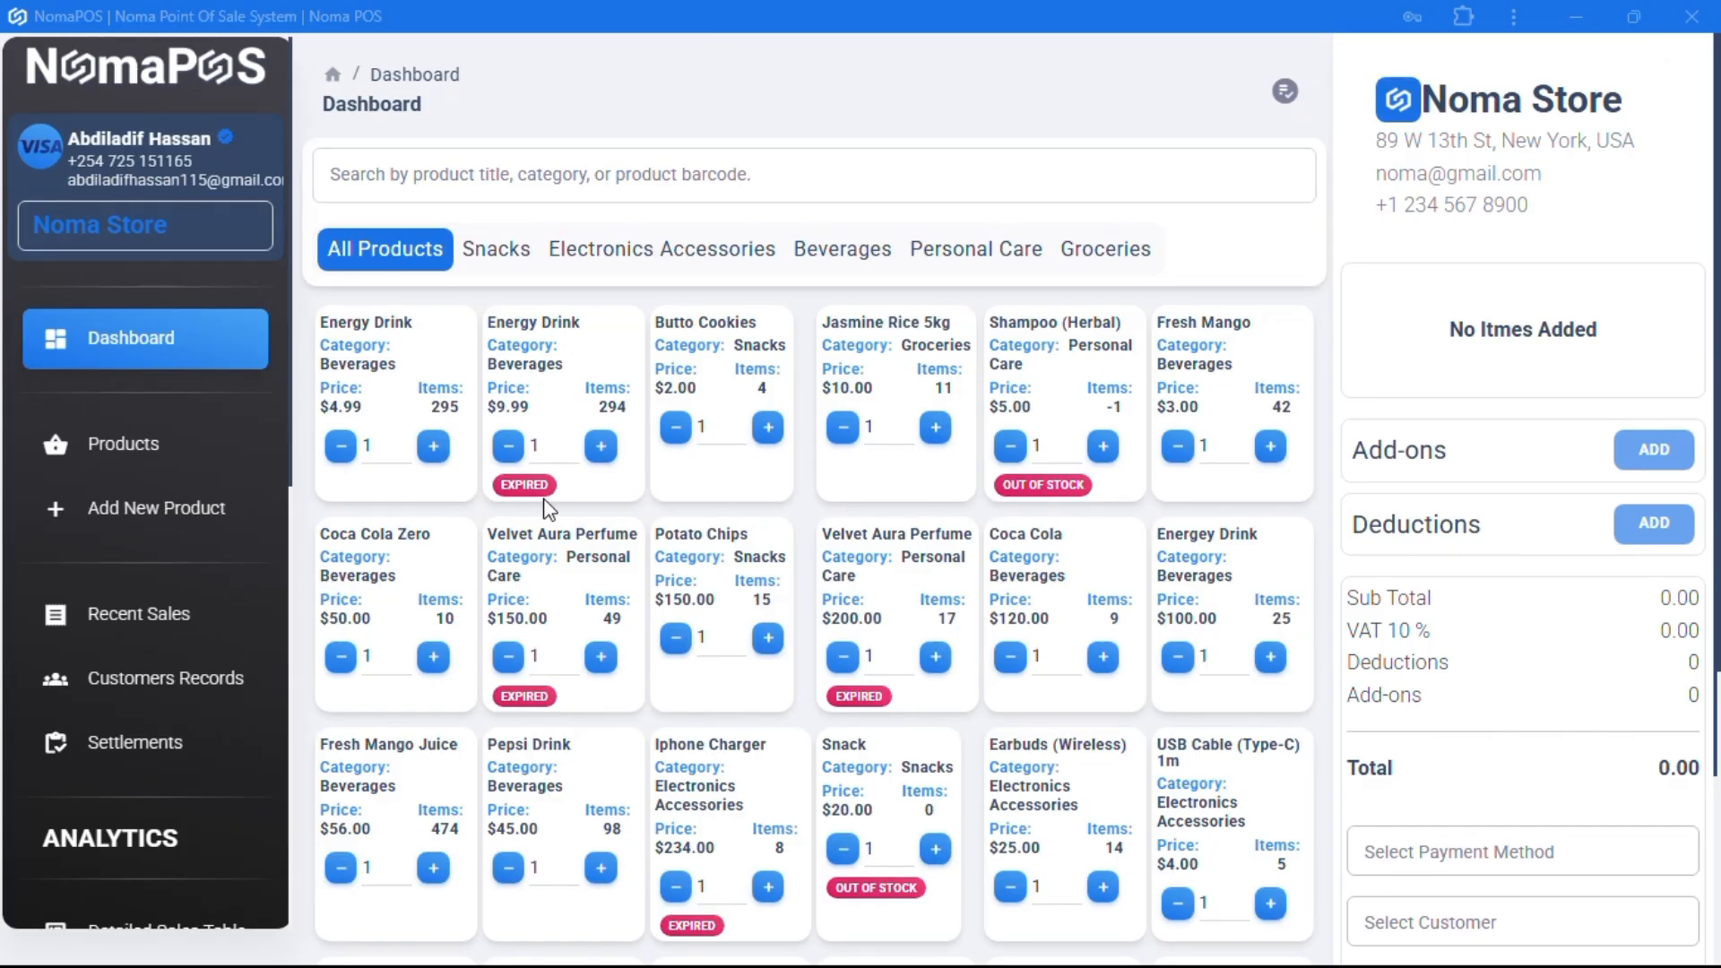
- Open the populated store's product list showing Energy Drink, Butto Cookies and Jasmine Rice 5kg
{"action": "scroll", "coordinate": [547, 507], "scroll_direction": "down", "scroll_amount": 1}
{"action": "scroll", "coordinate": [704, 567], "scroll_direction": "down", "scroll_amount": 3}
{"action": "scroll", "coordinate": [704, 566], "scroll_direction": "up", "scroll_amount": 3}
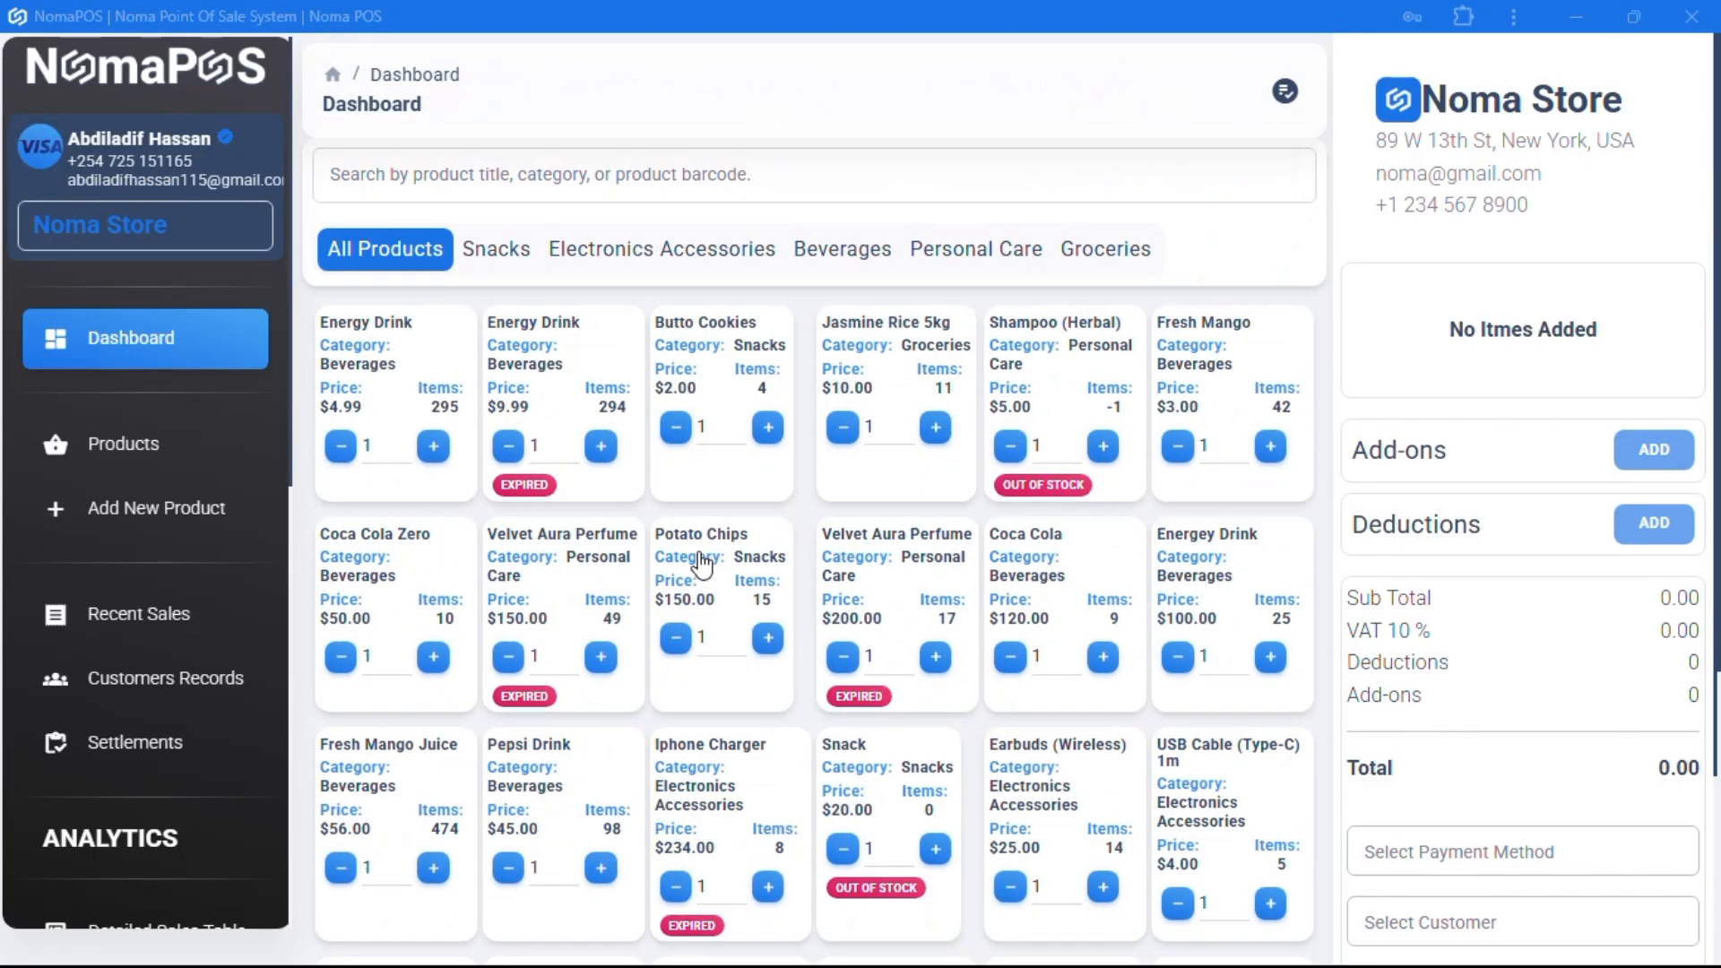
{"action": "left_click", "coordinate": [126, 443]}
- Browse the product list, then the Categories and Payment Options (Cash, Card, Mobile Money) tabs
{"action": "scroll", "coordinate": [538, 618], "scroll_direction": "down", "scroll_amount": 3}
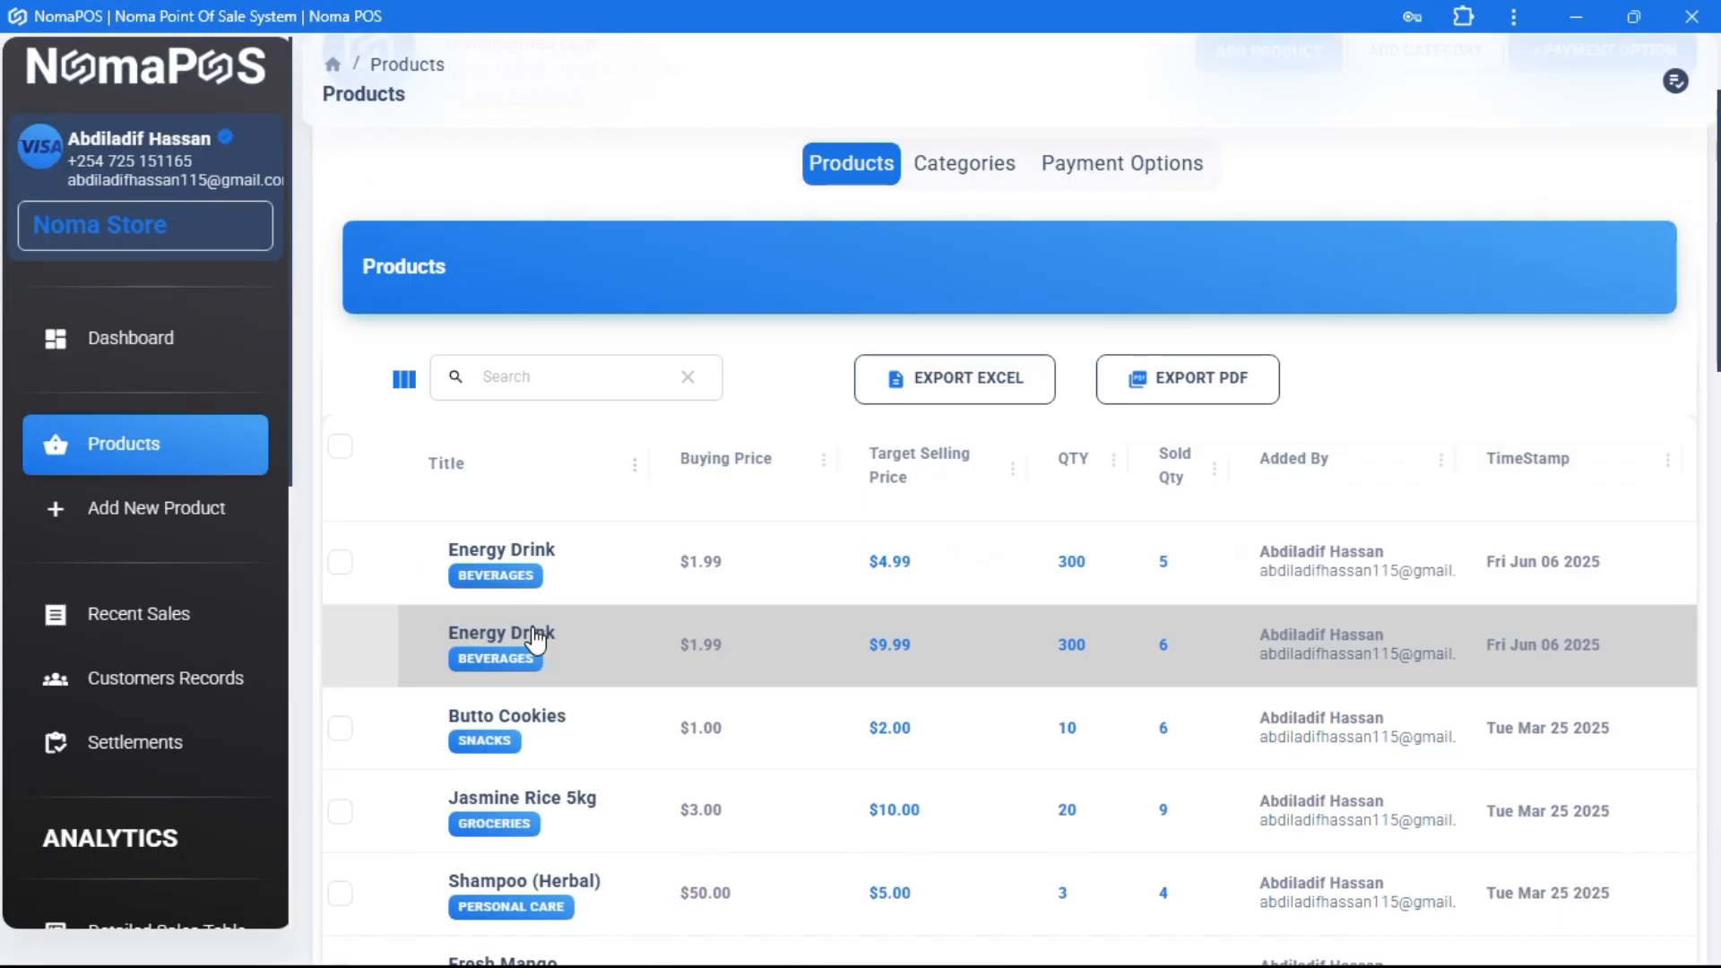
{"action": "scroll", "coordinate": [535, 584], "scroll_direction": "up", "scroll_amount": 3}
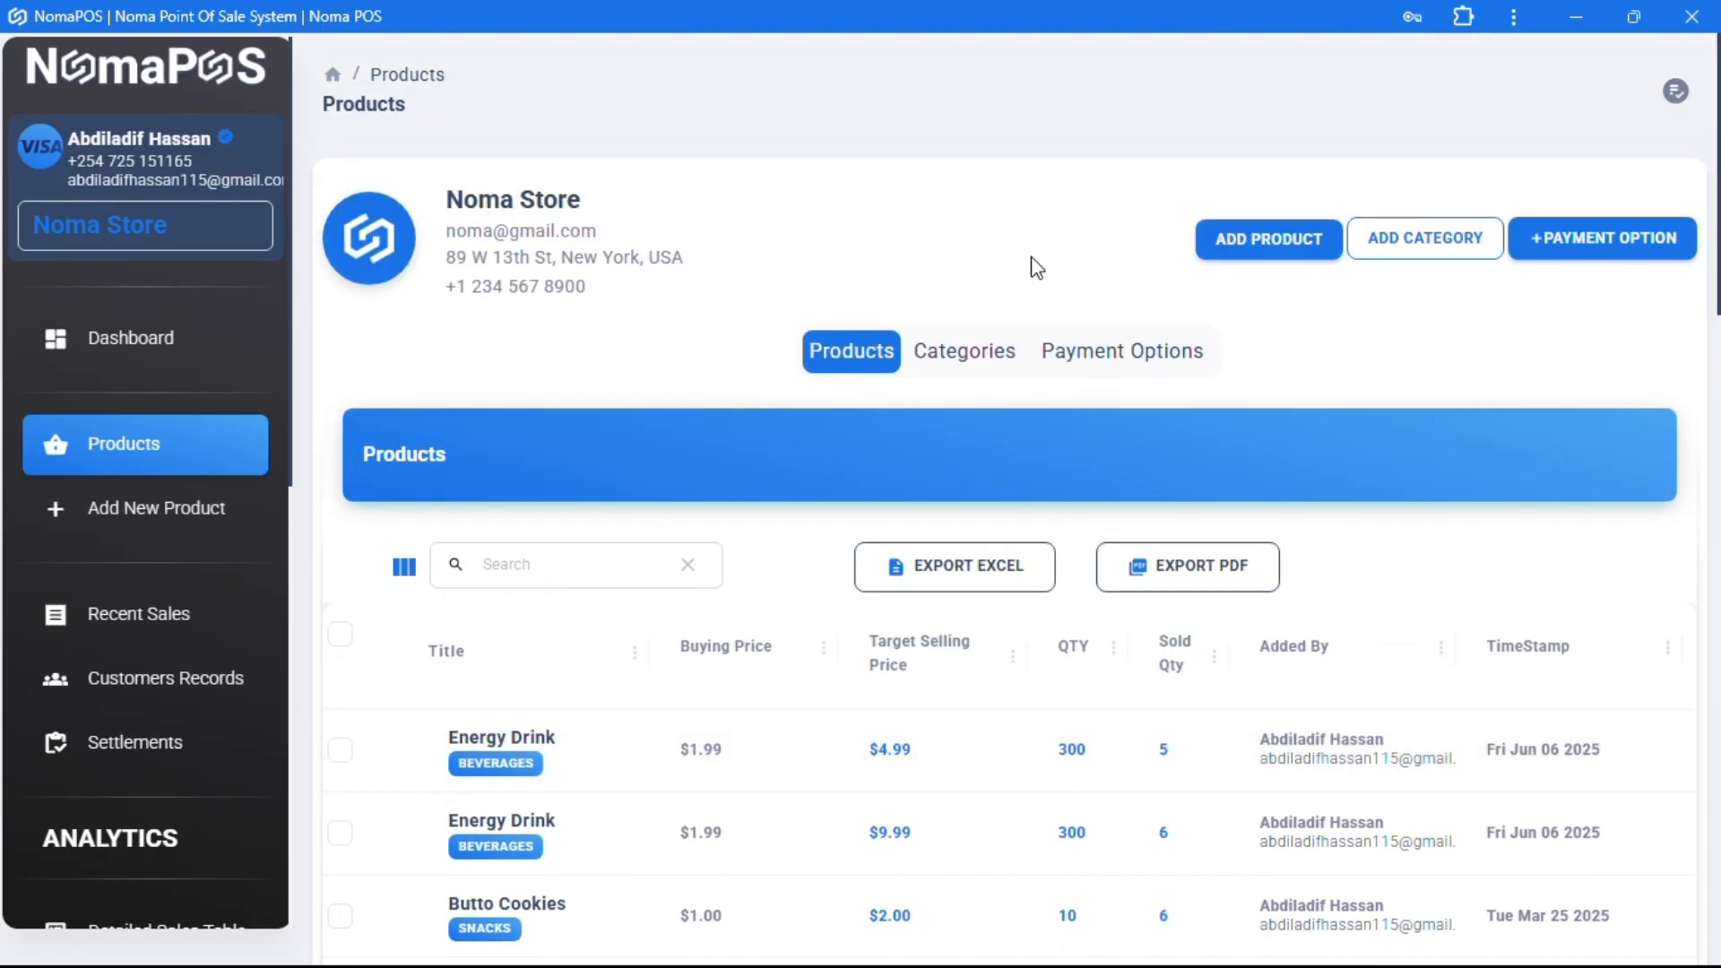
{"action": "left_click", "coordinate": [993, 352]}
{"action": "scroll", "coordinate": [853, 695], "scroll_direction": "down", "scroll_amount": 2}
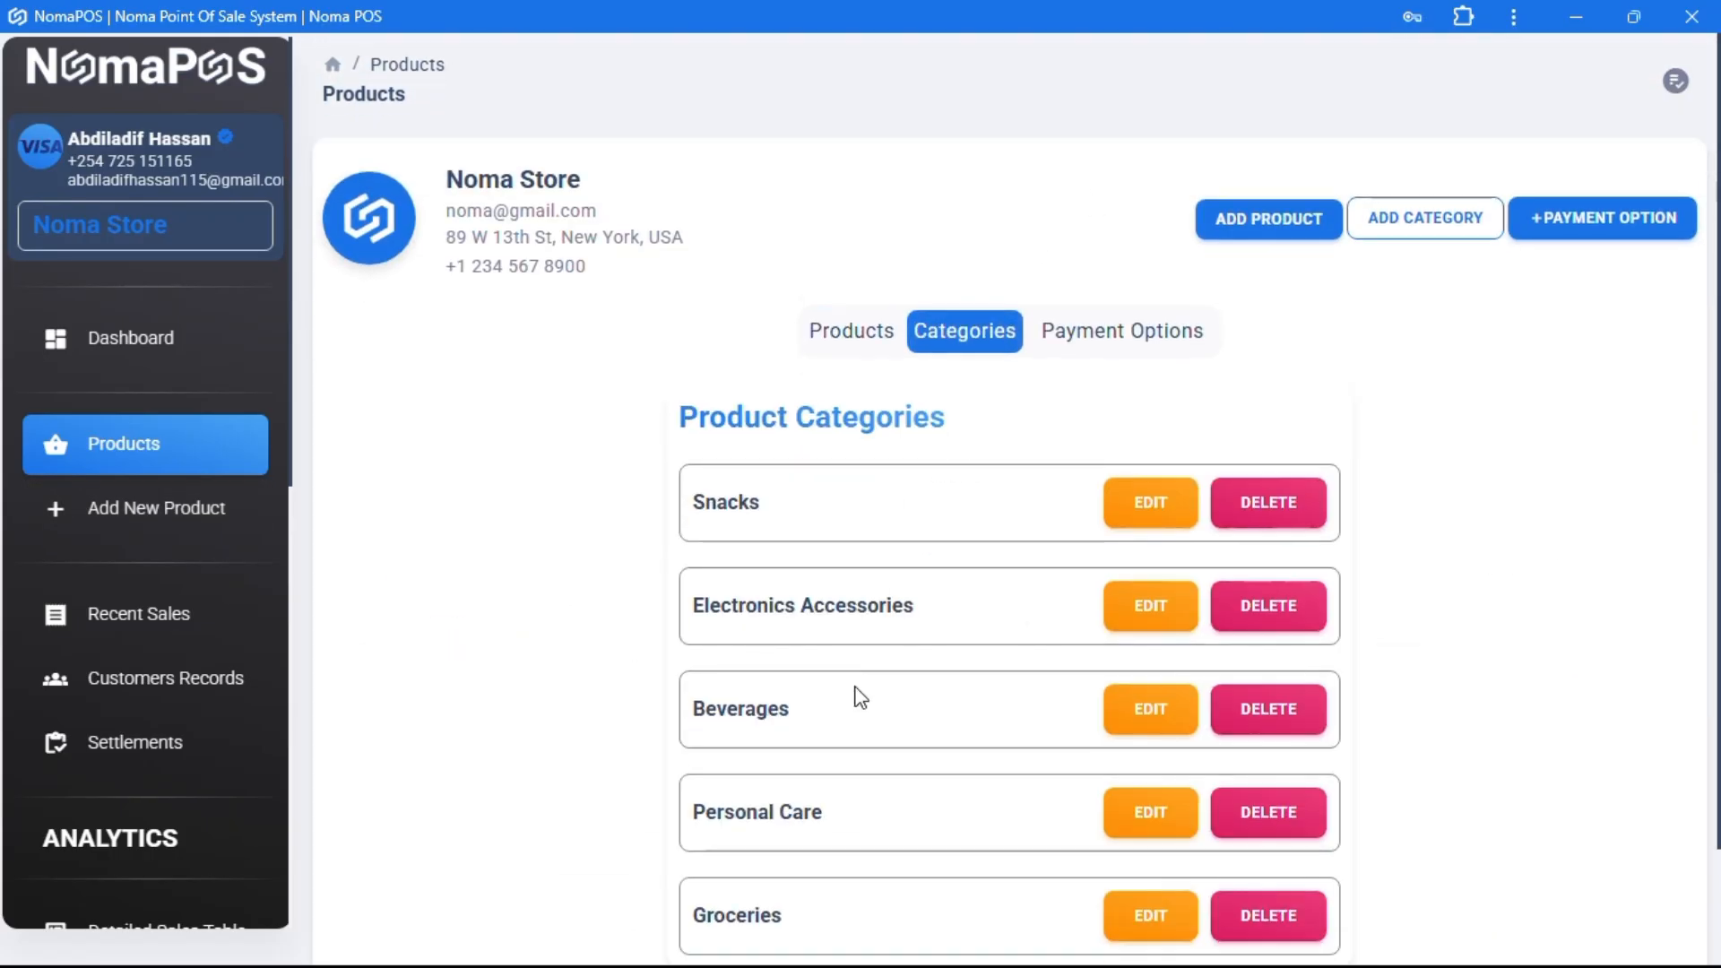
{"action": "scroll", "coordinate": [1008, 510], "scroll_direction": "up", "scroll_amount": 2}
{"action": "left_click", "coordinate": [1128, 363]}
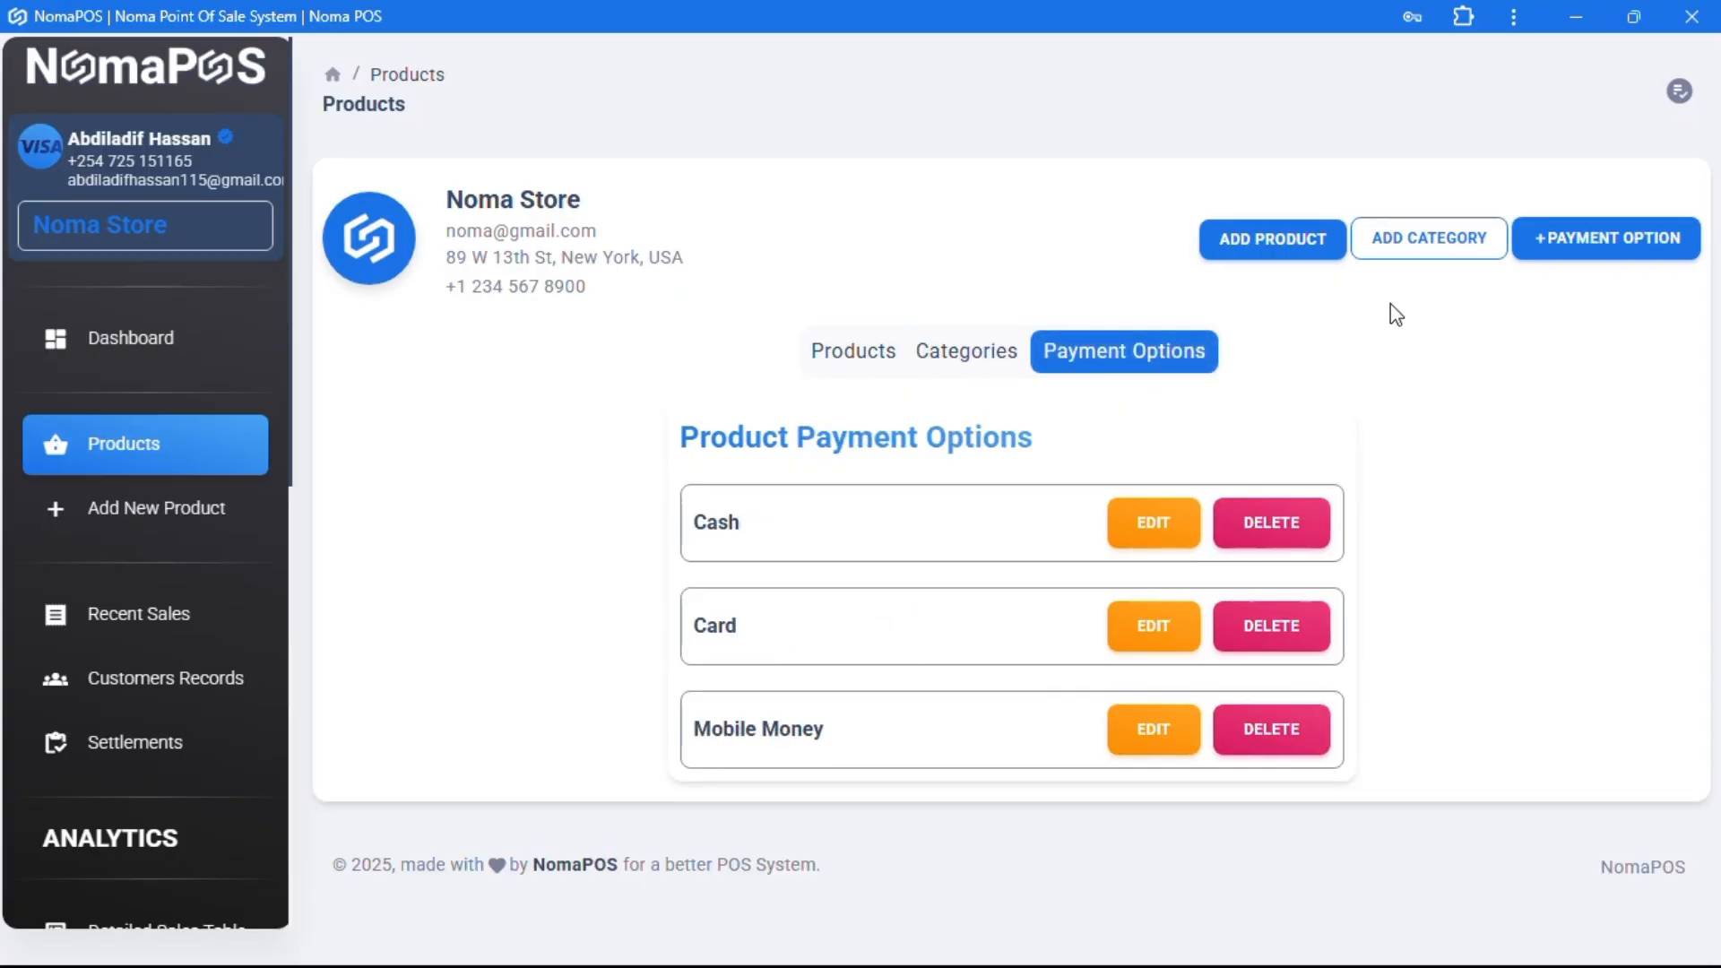
- Open and cancel the add payment option and add category dialogs, then return to the dashboard
{"action": "left_click", "coordinate": [1558, 239]}
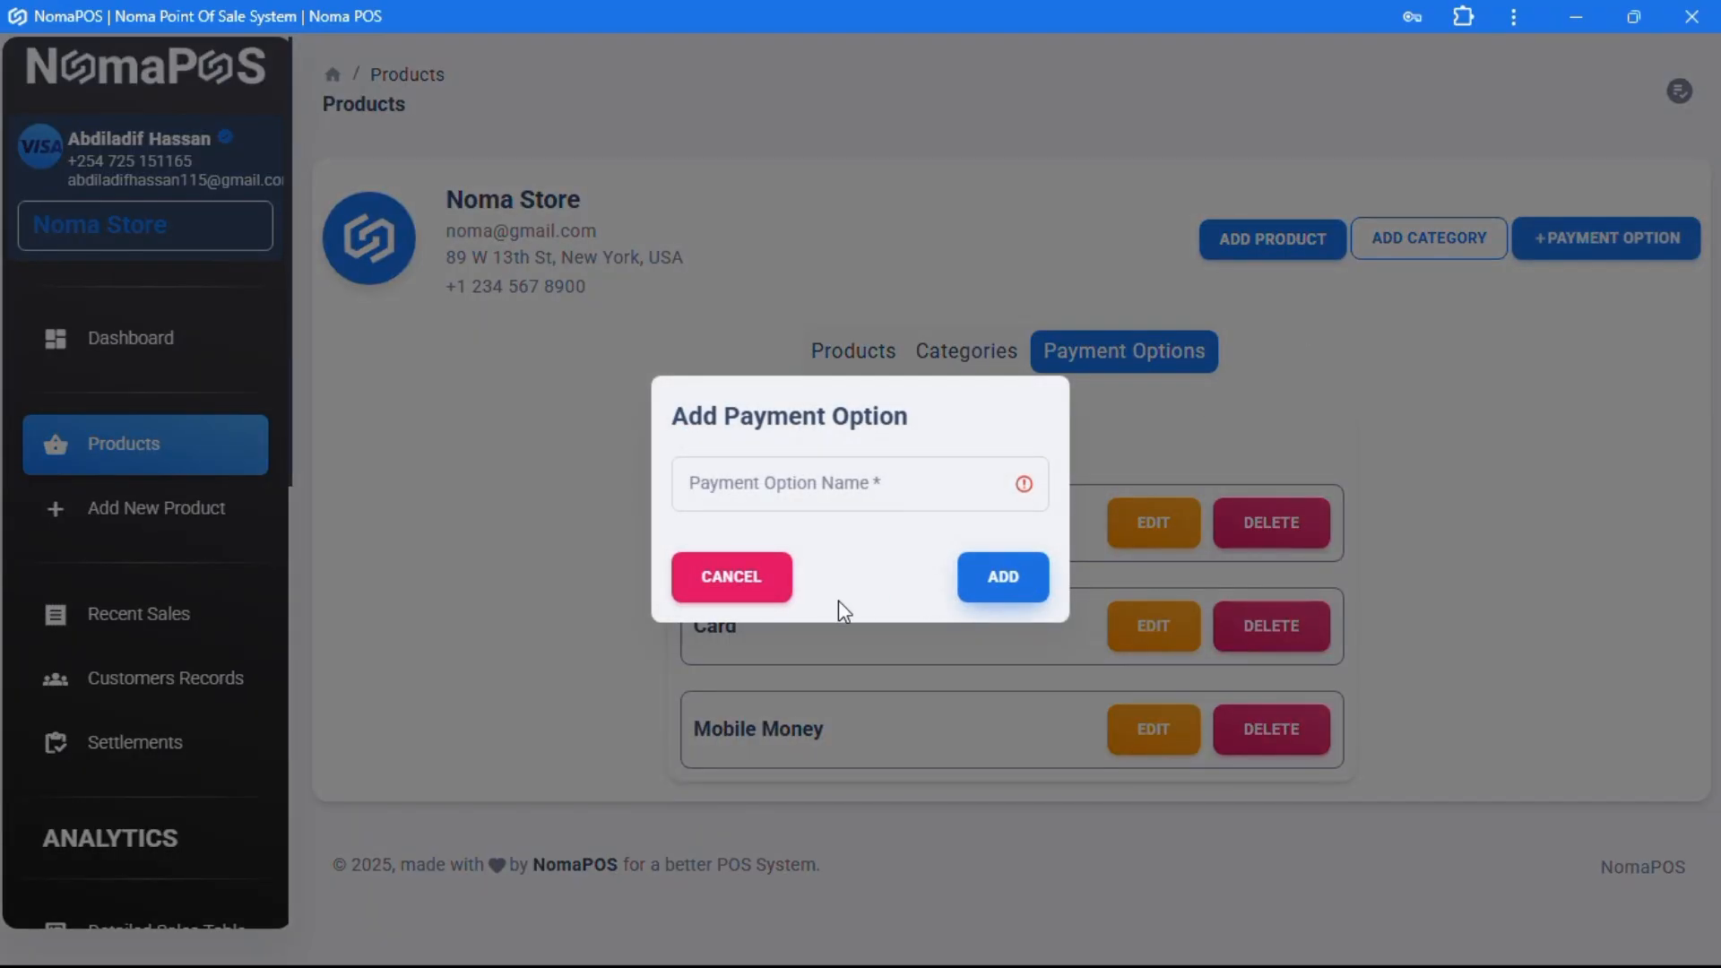
{"action": "left_click", "coordinate": [771, 587]}
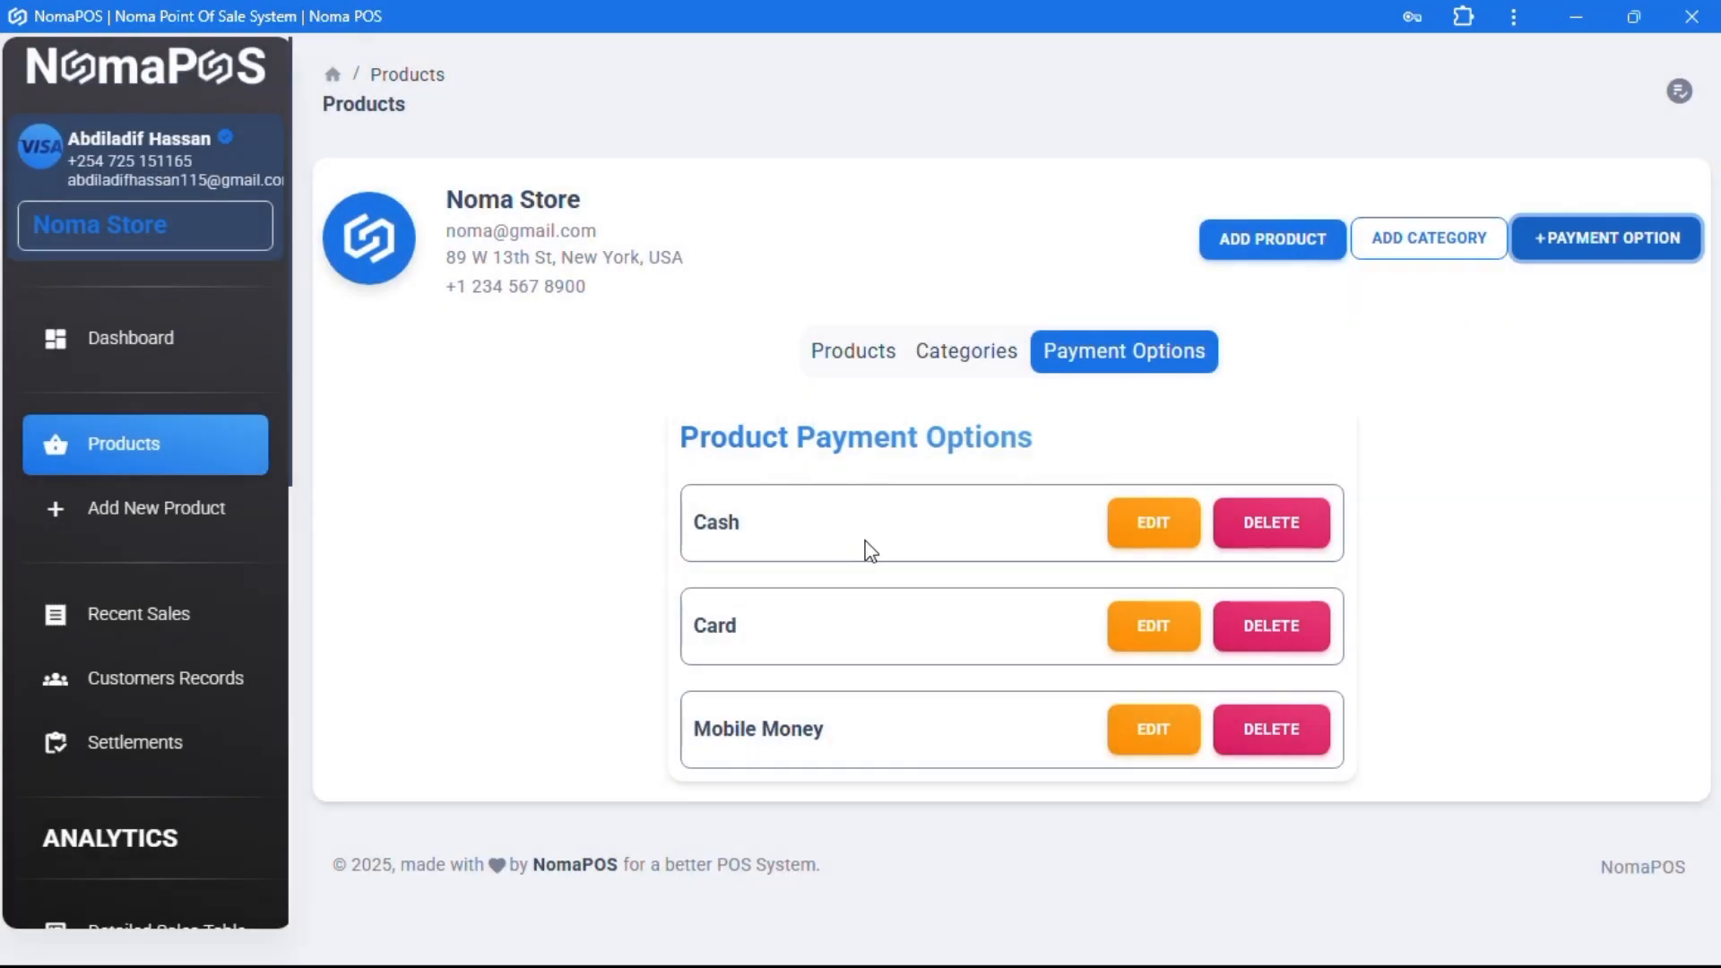
{"action": "left_click", "coordinate": [1385, 255]}
{"action": "left_click", "coordinate": [771, 580]}
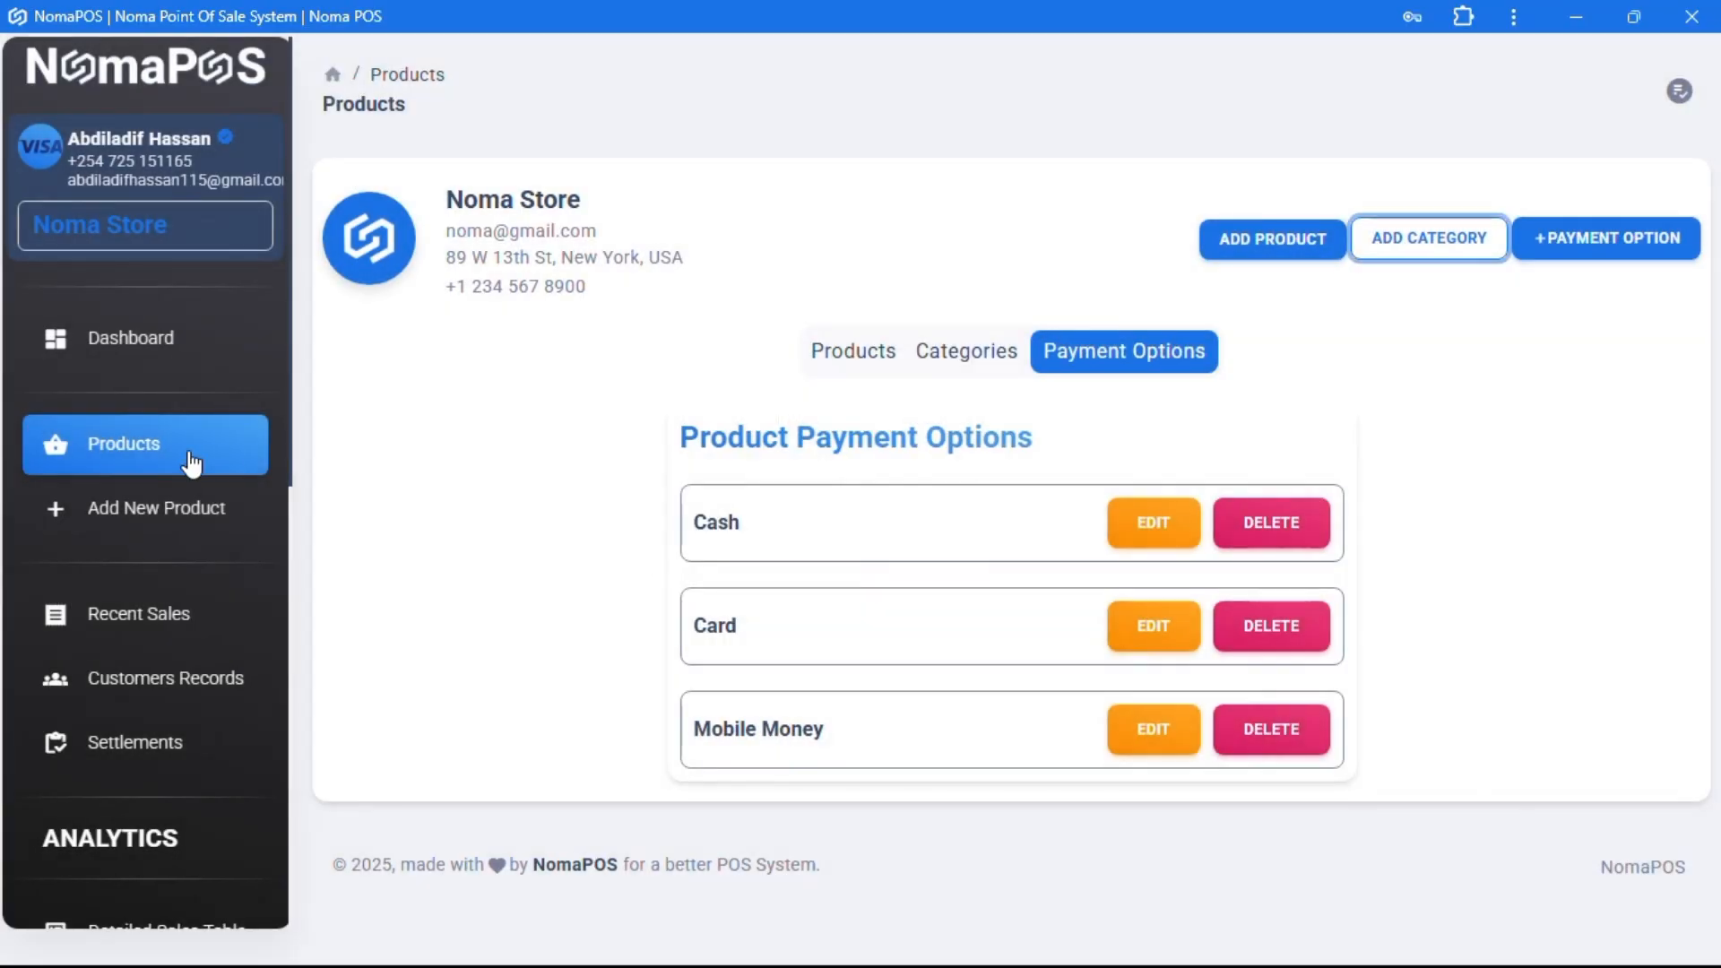
{"action": "left_click", "coordinate": [152, 345]}
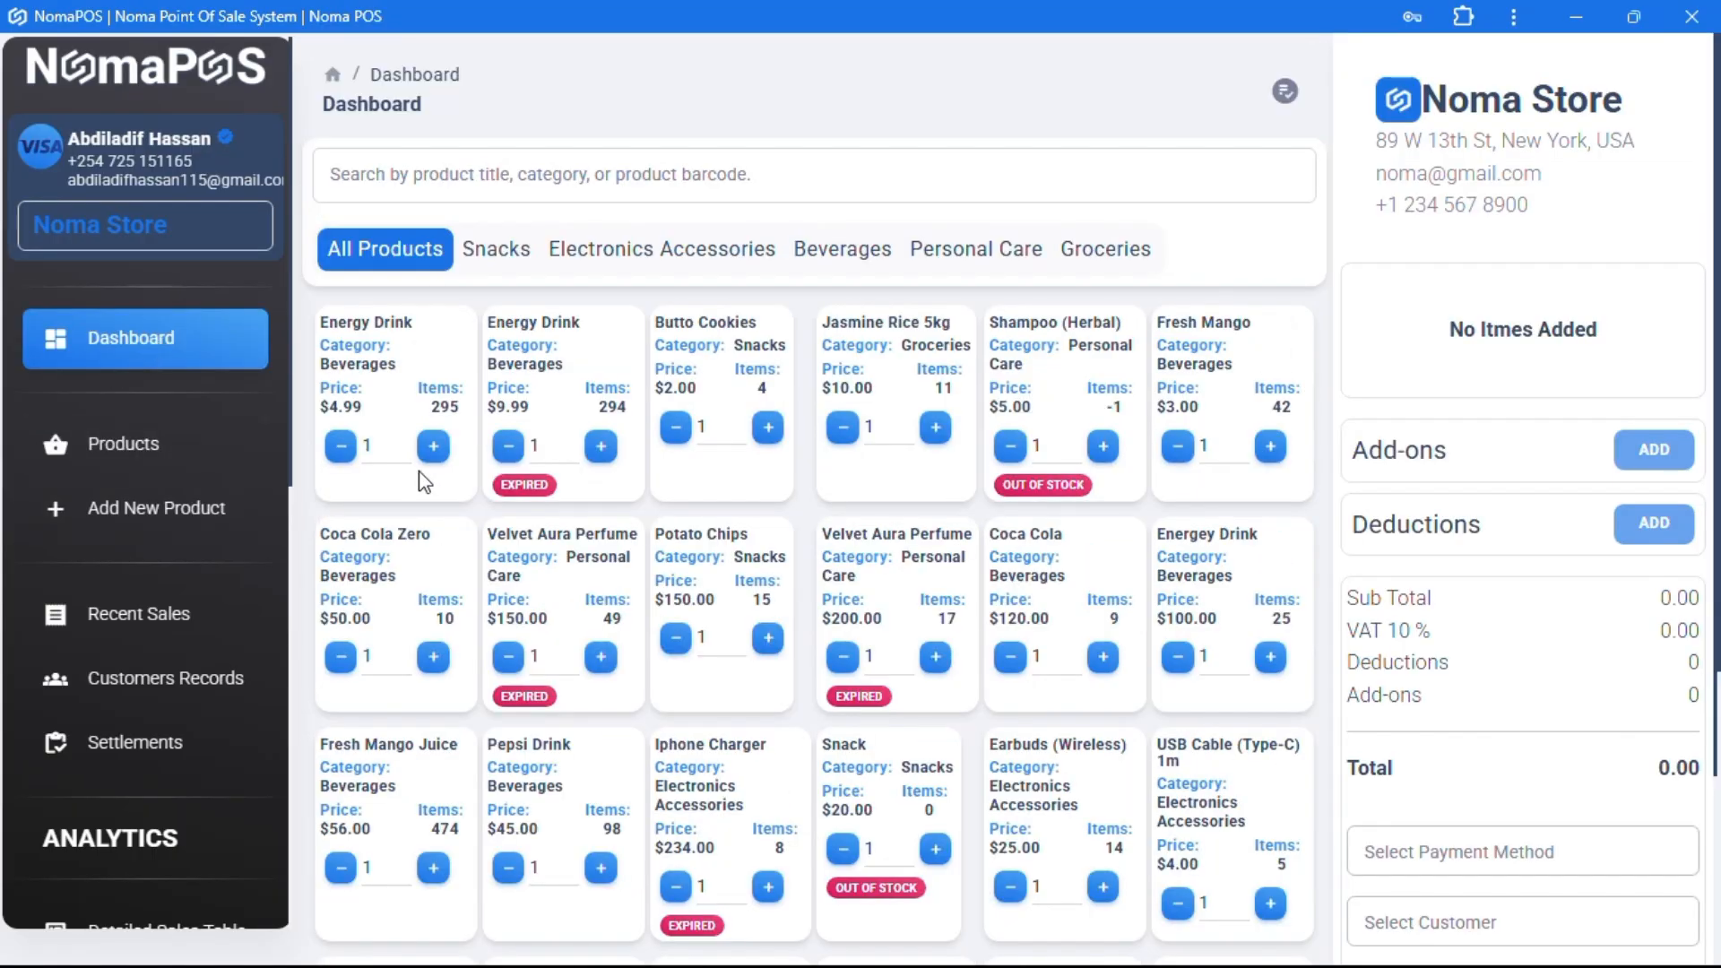
- Add Energy Drink and Potato Chips, set chips quantity to 2 and Energy Drink to 4
{"action": "left_click", "coordinate": [372, 381]}
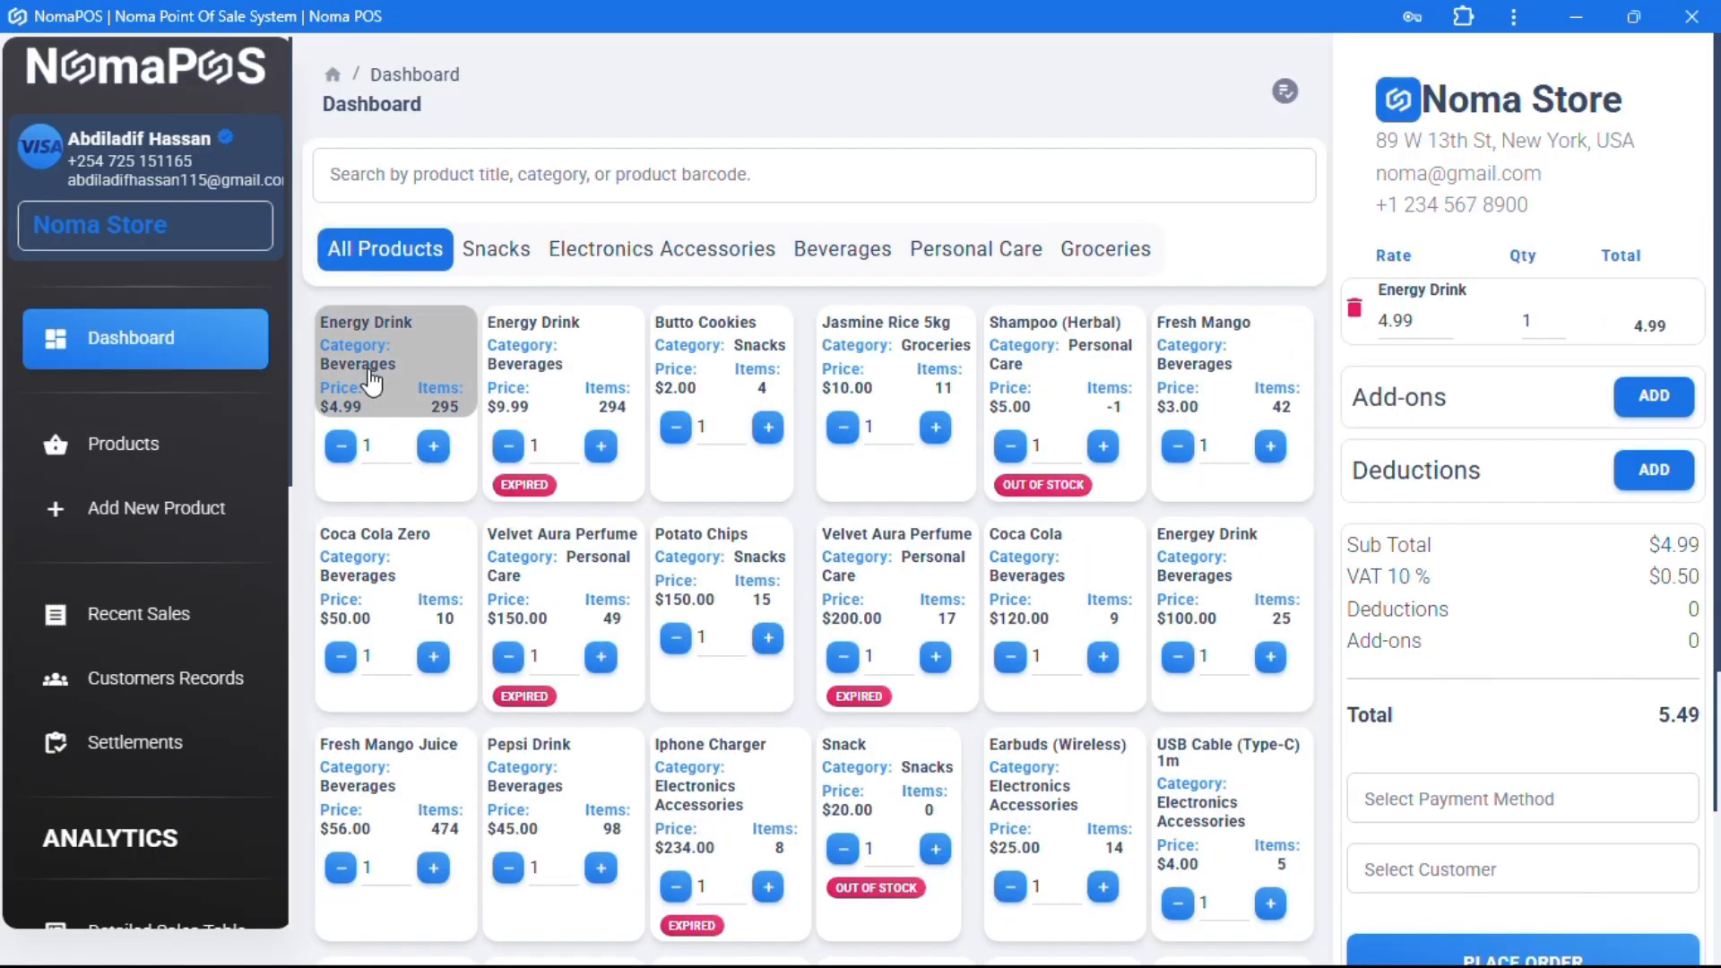
{"action": "left_click", "coordinate": [713, 570]}
{"action": "left_click", "coordinate": [768, 638]}
{"action": "left_click", "coordinate": [769, 638]}
{"action": "left_click", "coordinate": [675, 639]}
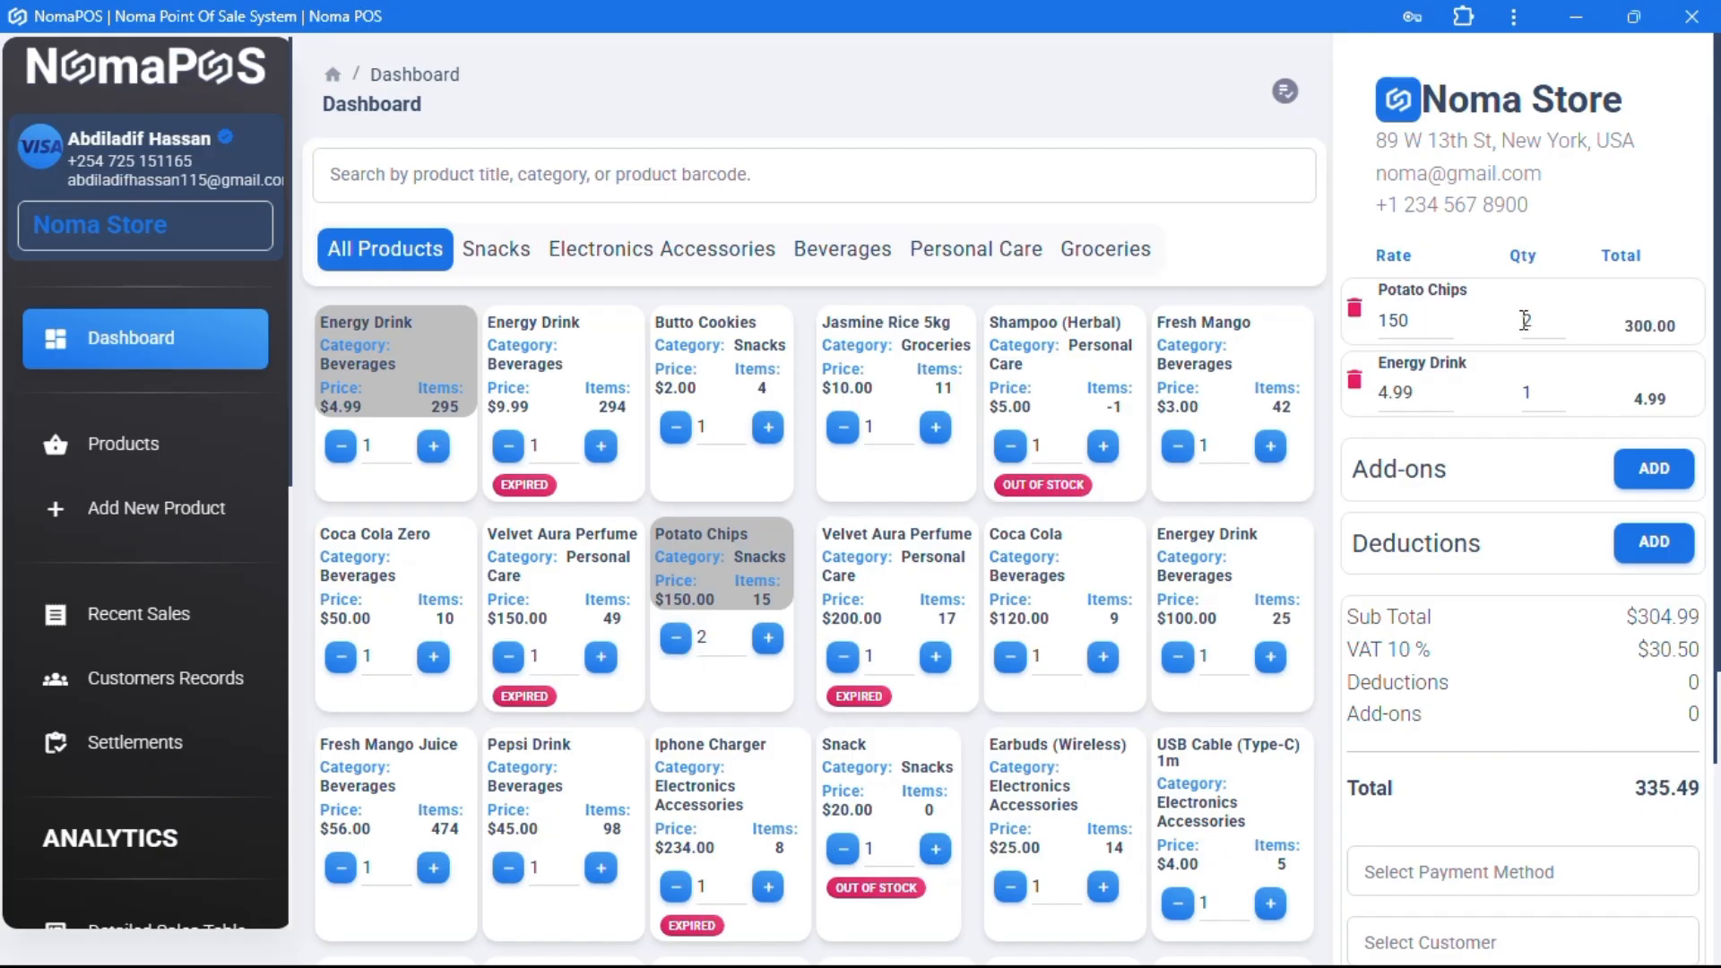
{"action": "double_click", "coordinate": [1525, 390]}
{"action": "type", "text": "4"}
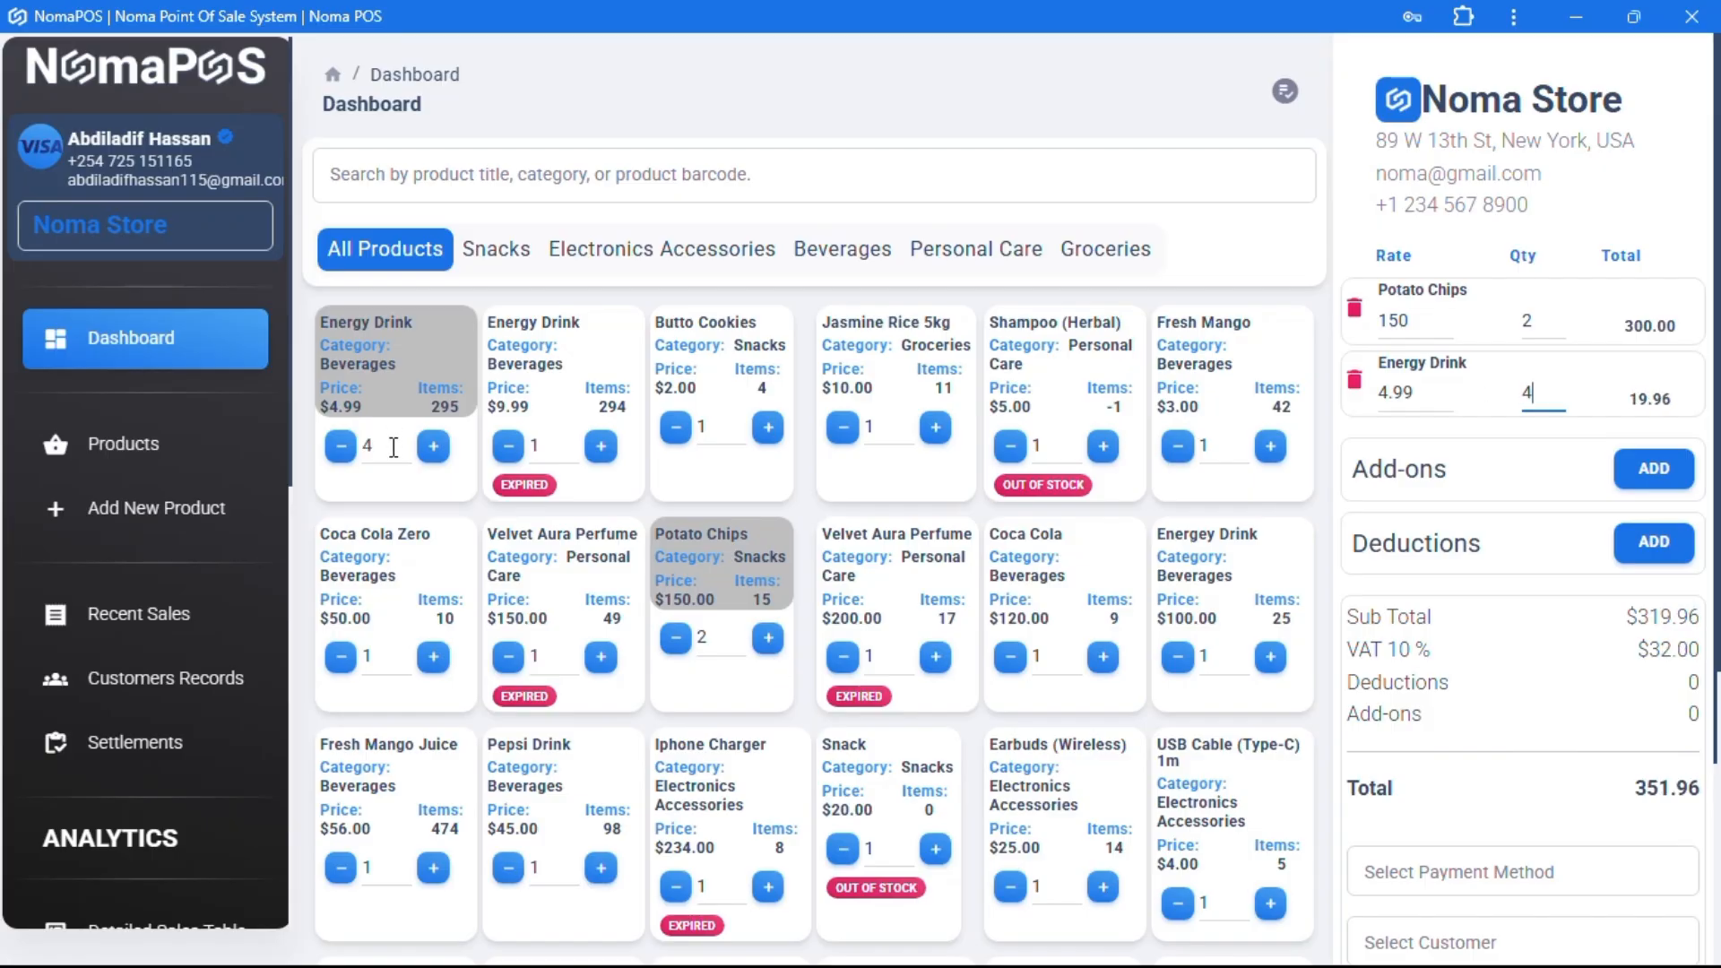
{"action": "double_click", "coordinate": [366, 445]}
- Add Jasmine Rice 5kg, then remove the extra Energey Drink and the Potato Chips
{"action": "left_click", "coordinate": [876, 403]}
{"action": "double_click", "coordinate": [867, 426]}
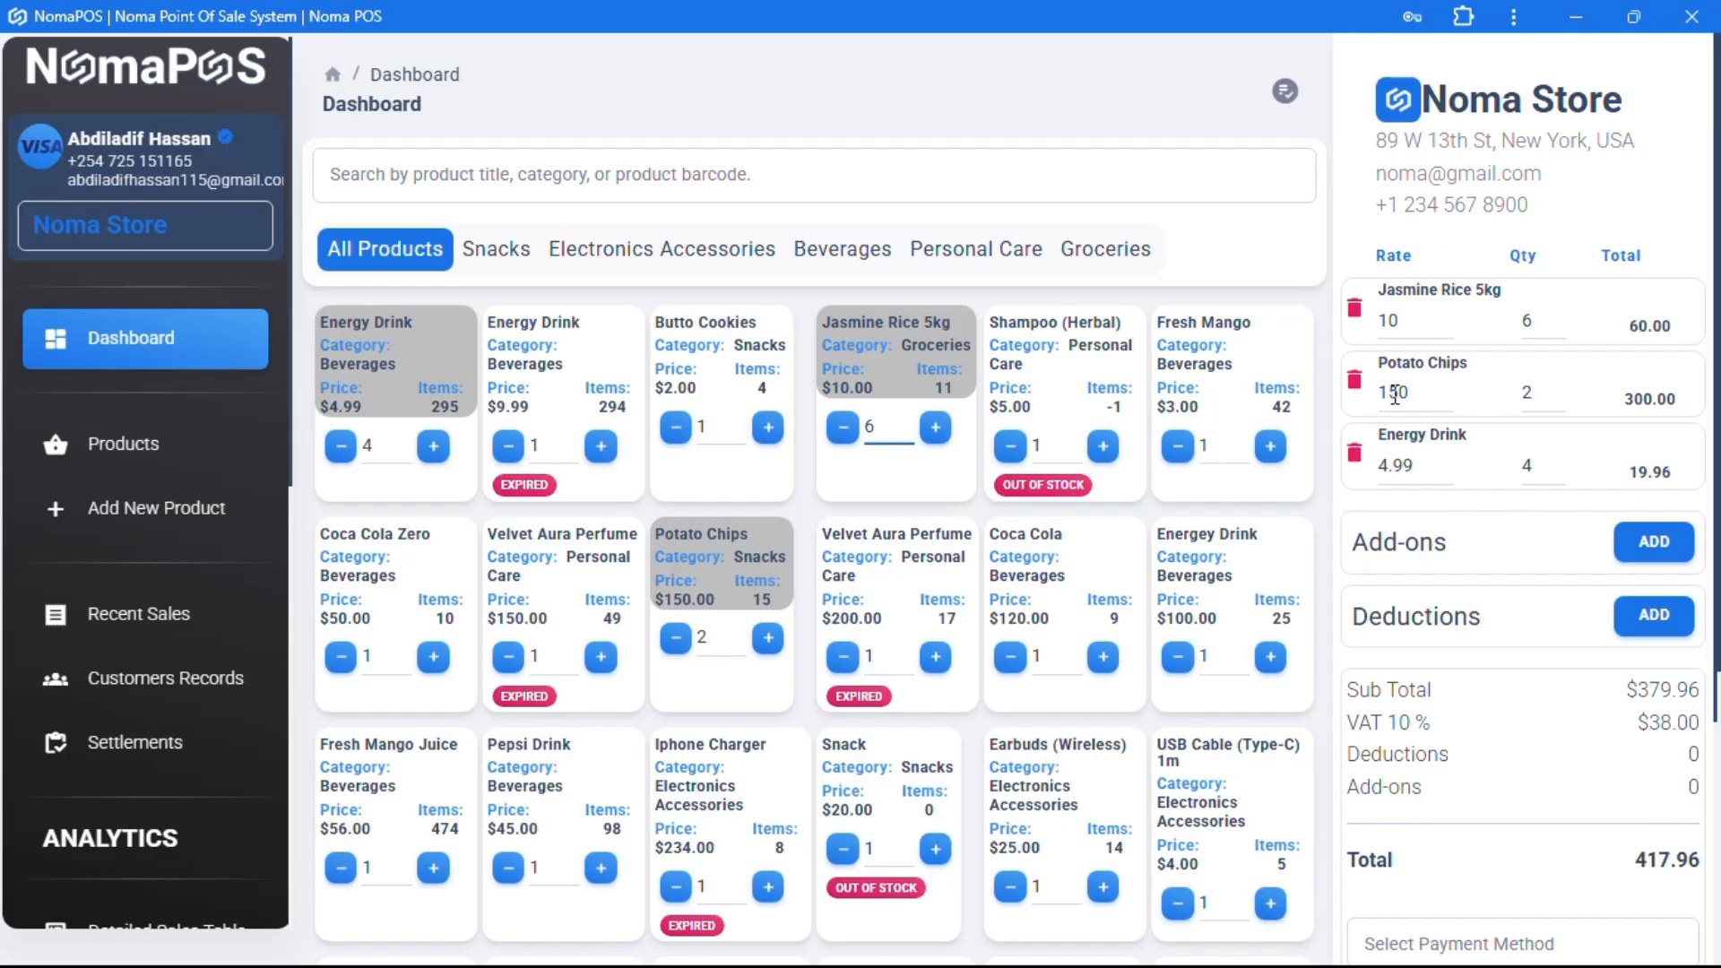
{"action": "left_click", "coordinate": [1215, 583]}
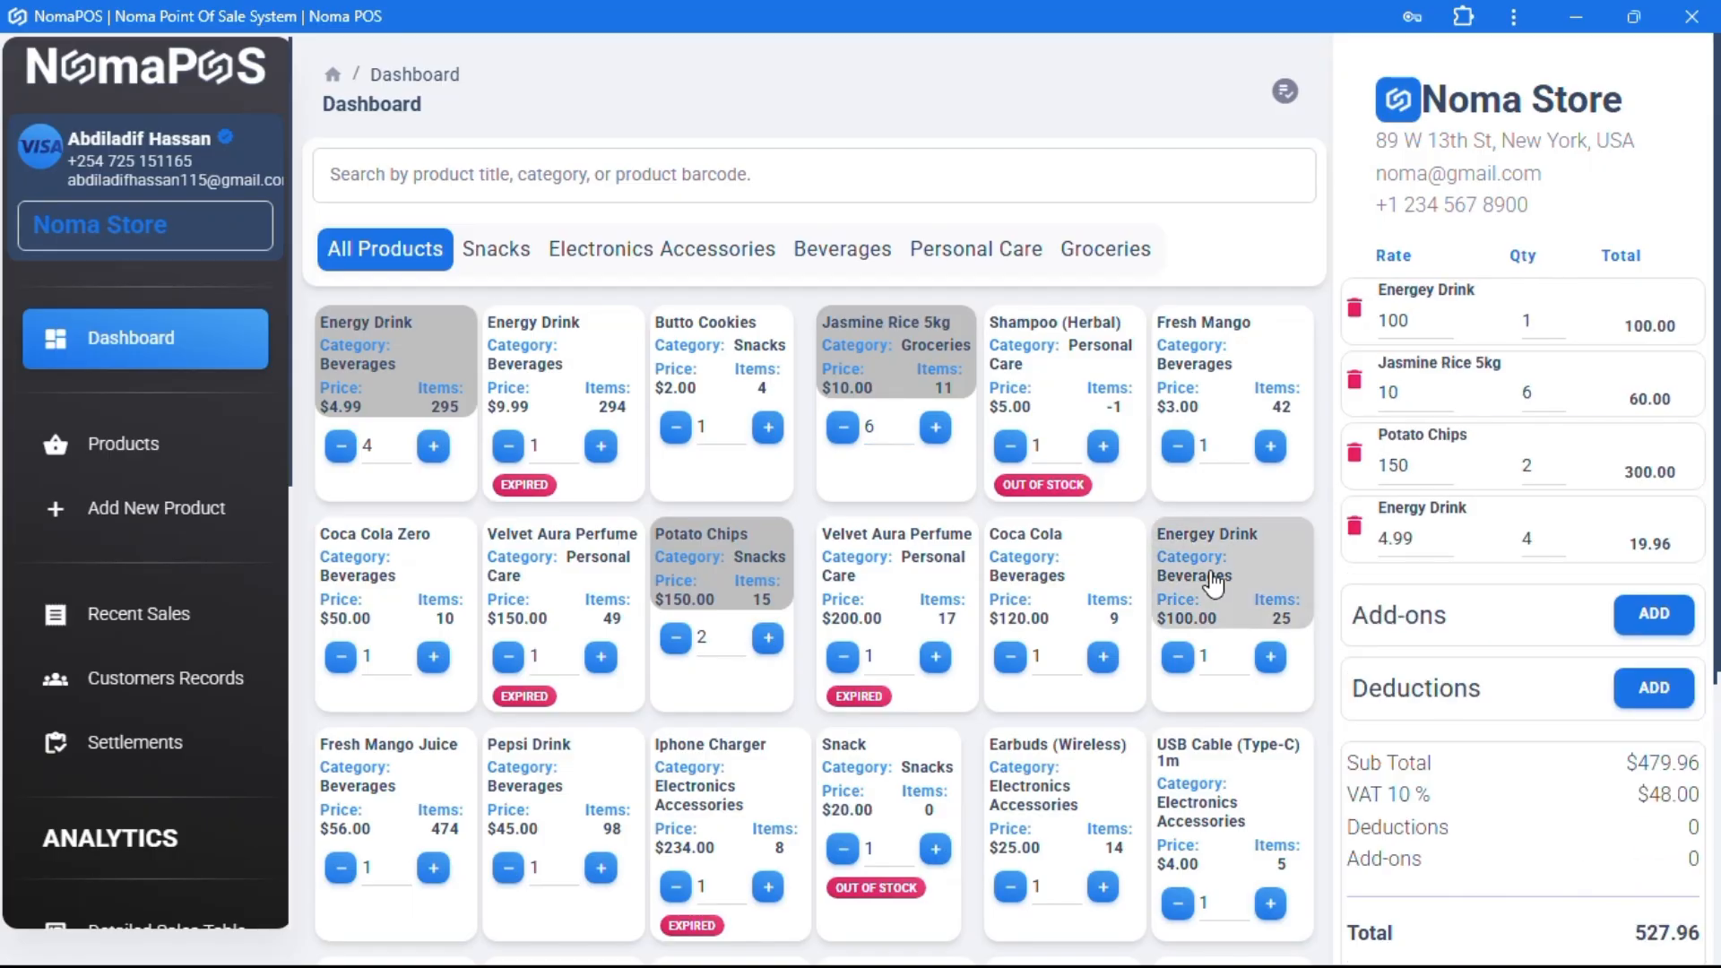
{"action": "left_click", "coordinate": [1257, 551]}
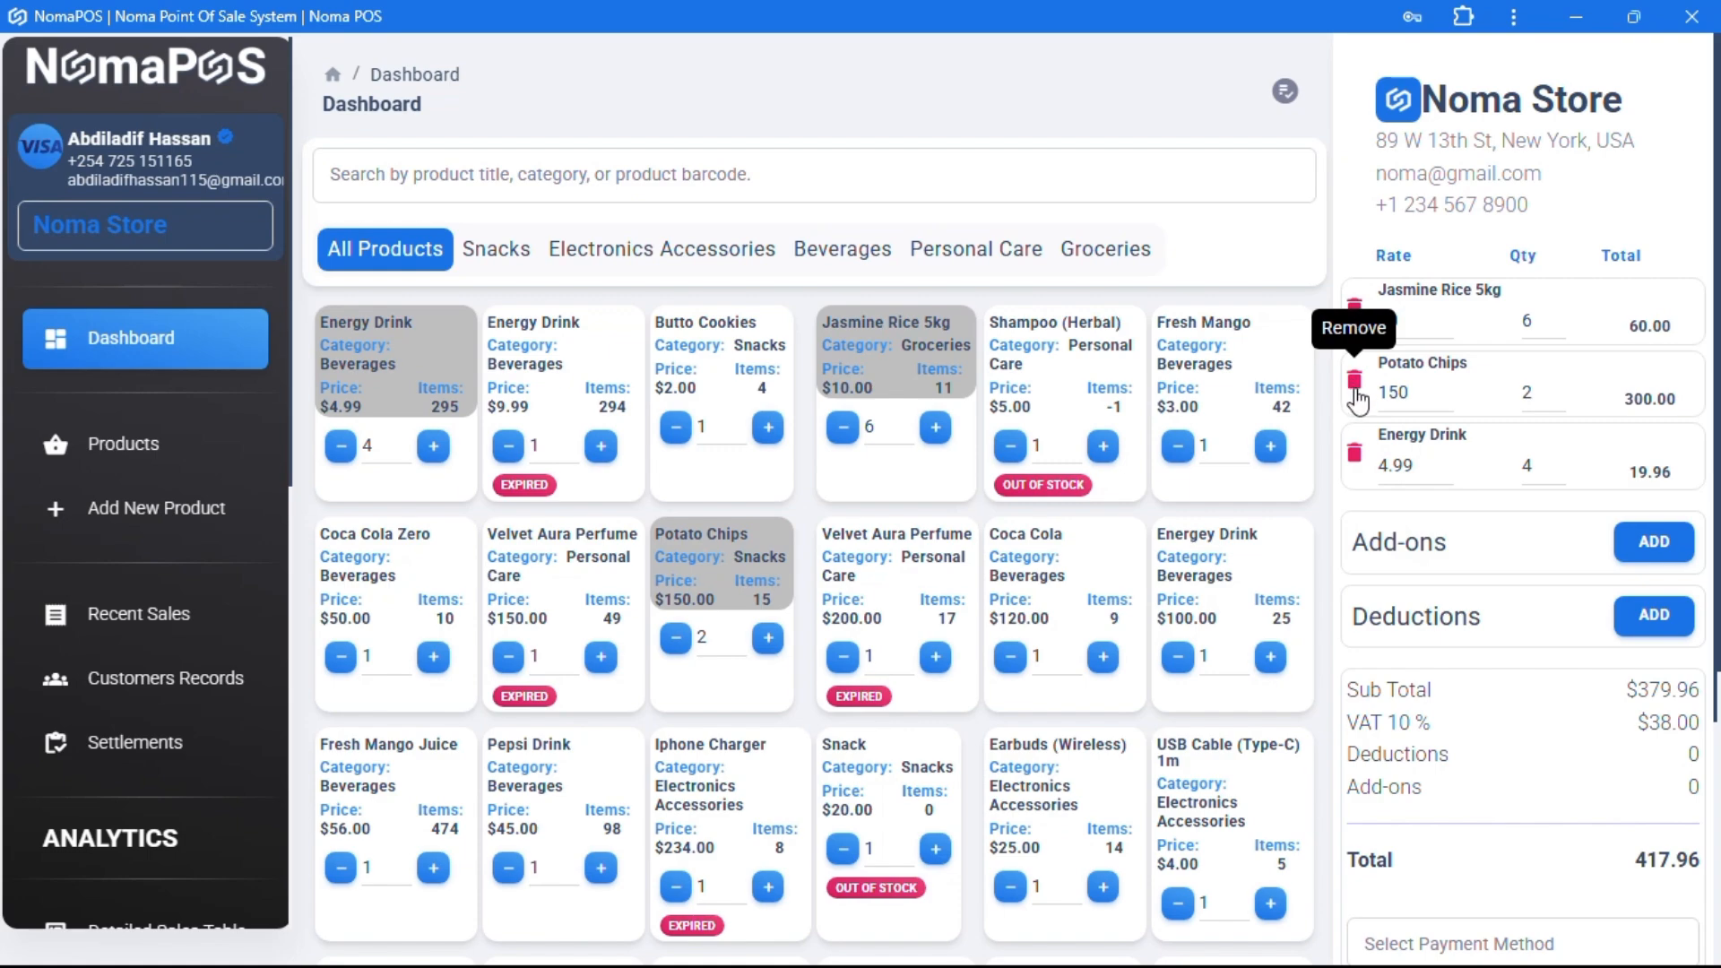
{"action": "left_click", "coordinate": [1356, 394]}
- Add Earbuds (Wireless), place the 115.46 order and check INV-0188 in Recent Sales
{"action": "scroll", "coordinate": [1094, 684], "scroll_direction": "down", "scroll_amount": 1}
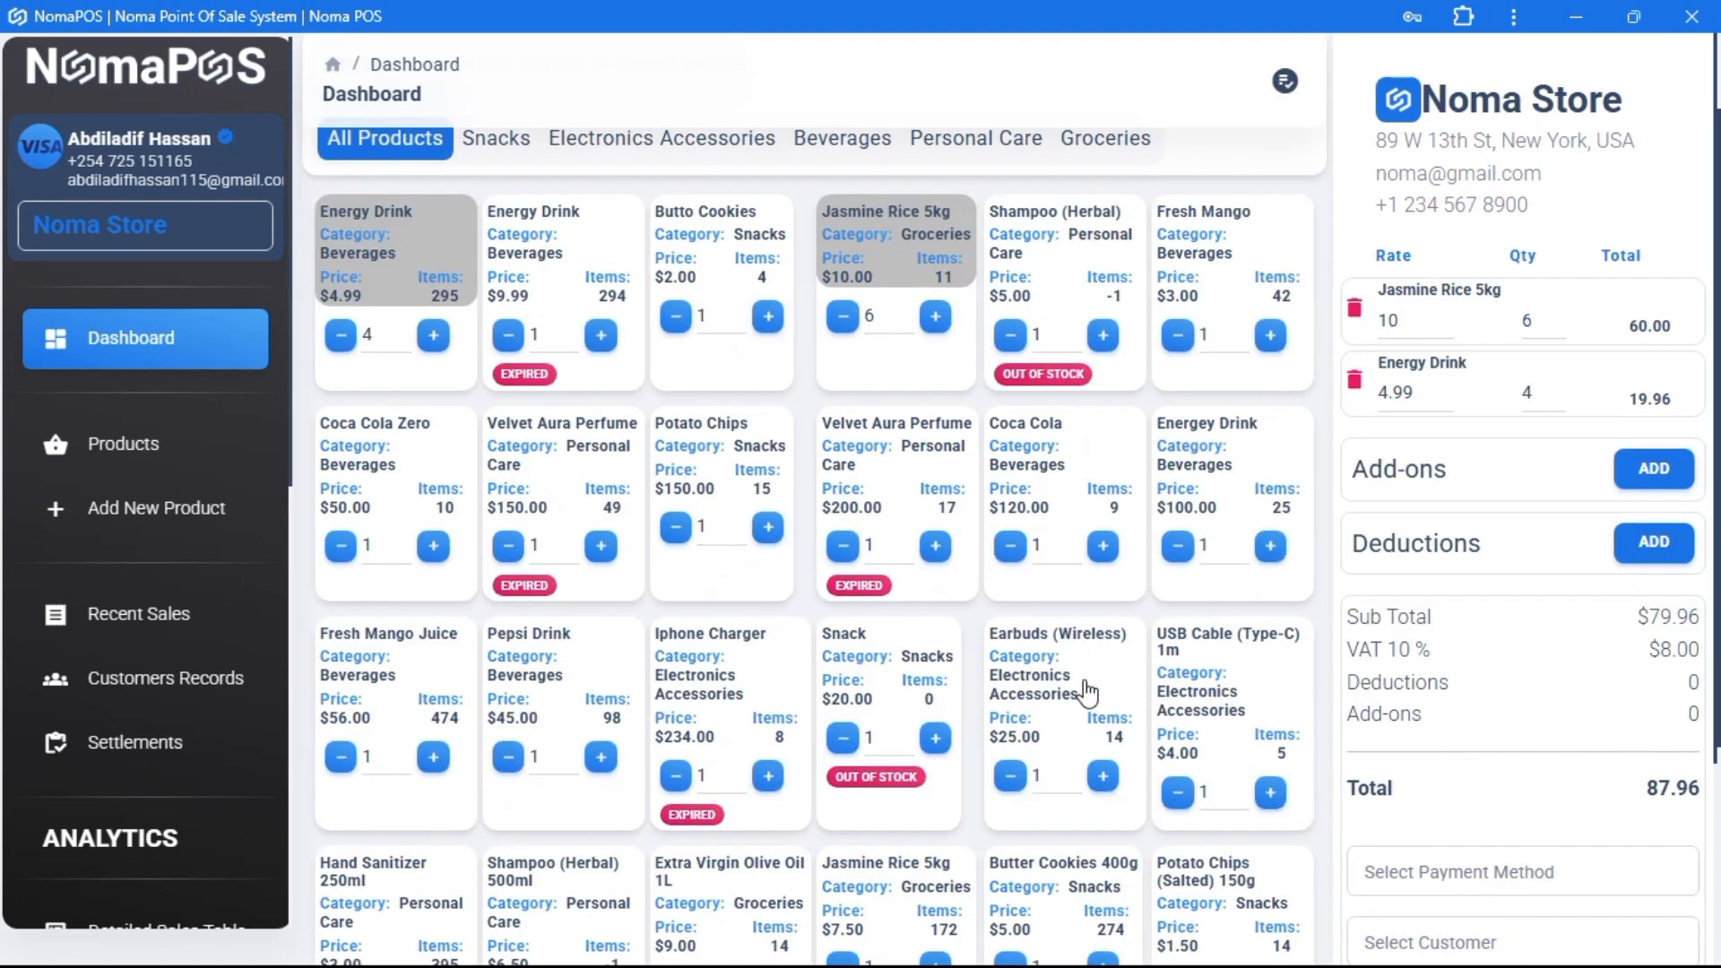
{"action": "left_click", "coordinate": [1074, 695]}
{"action": "scroll", "coordinate": [1631, 593], "scroll_direction": "down", "scroll_amount": 2}
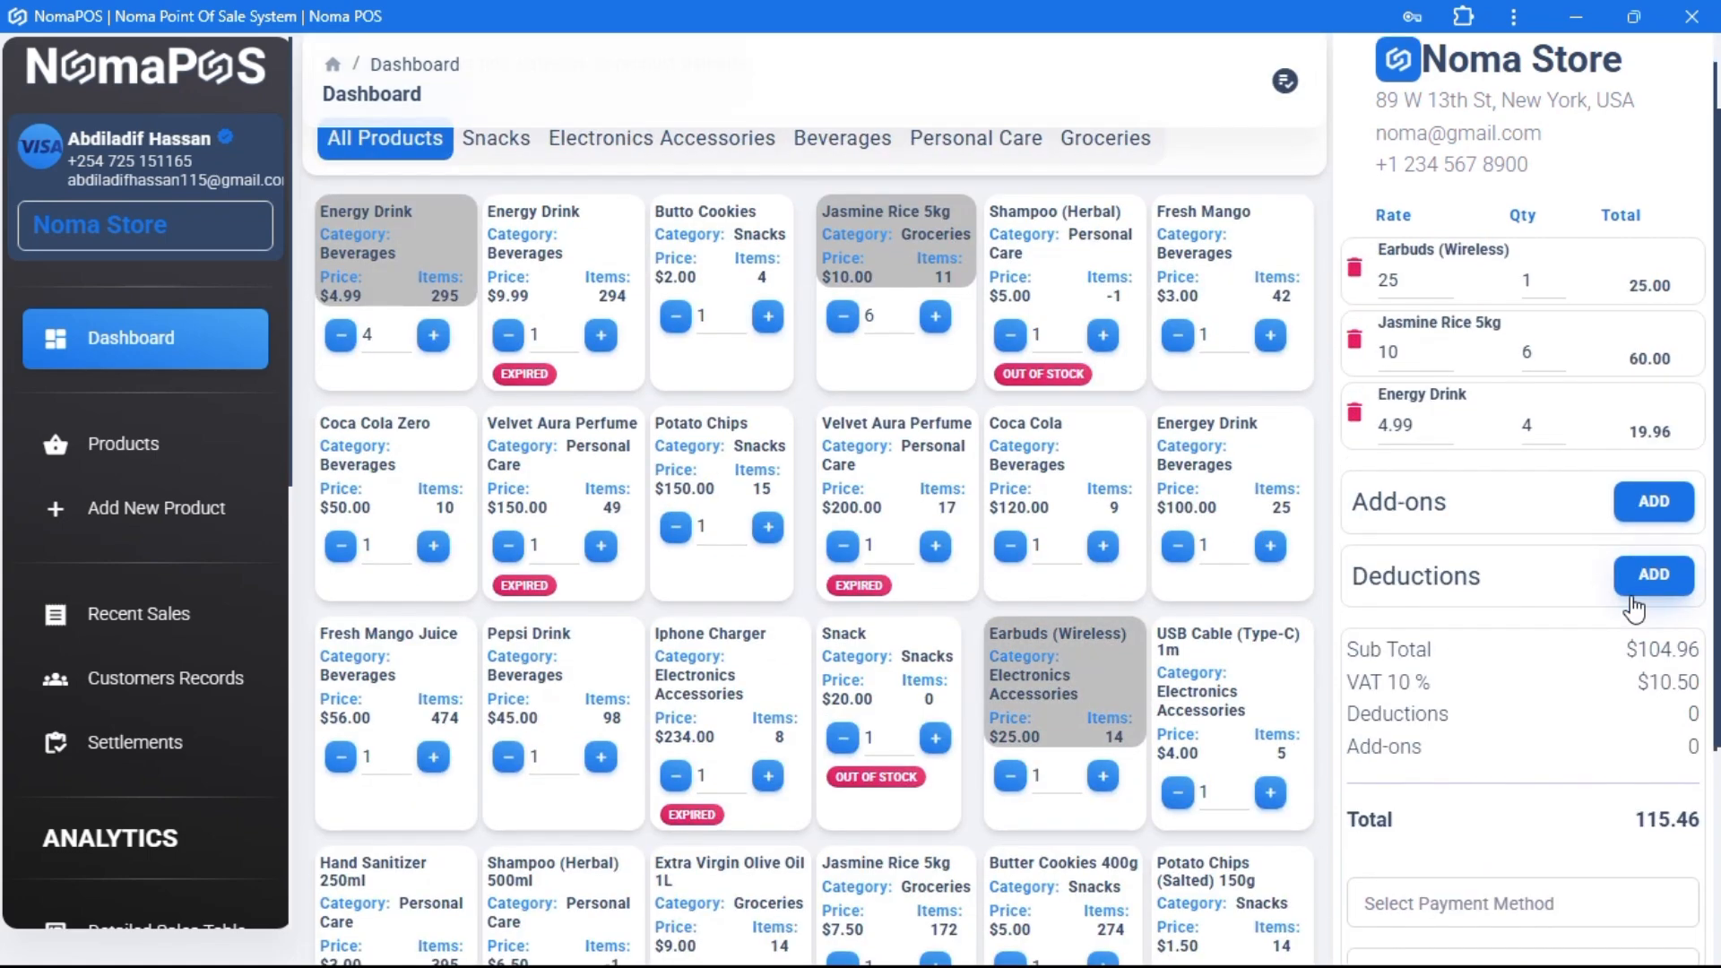
{"action": "scroll", "coordinate": [1508, 558], "scroll_direction": "down", "scroll_amount": 3}
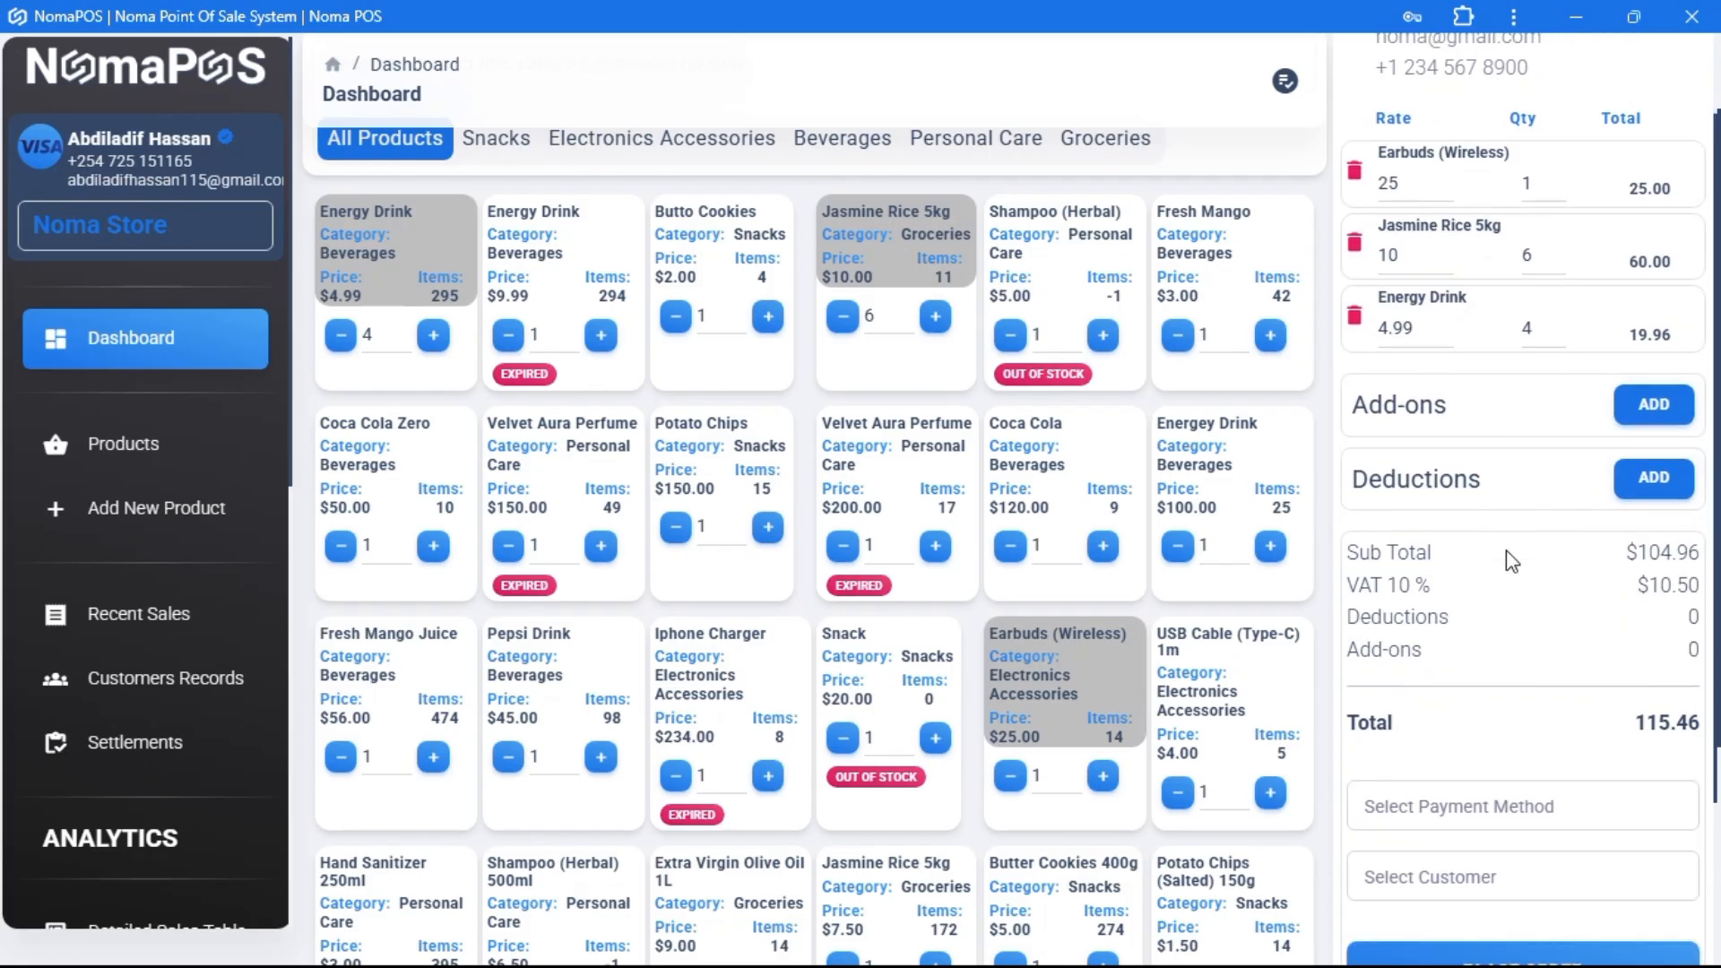
{"action": "scroll", "coordinate": [1502, 565], "scroll_direction": "down", "scroll_amount": 1}
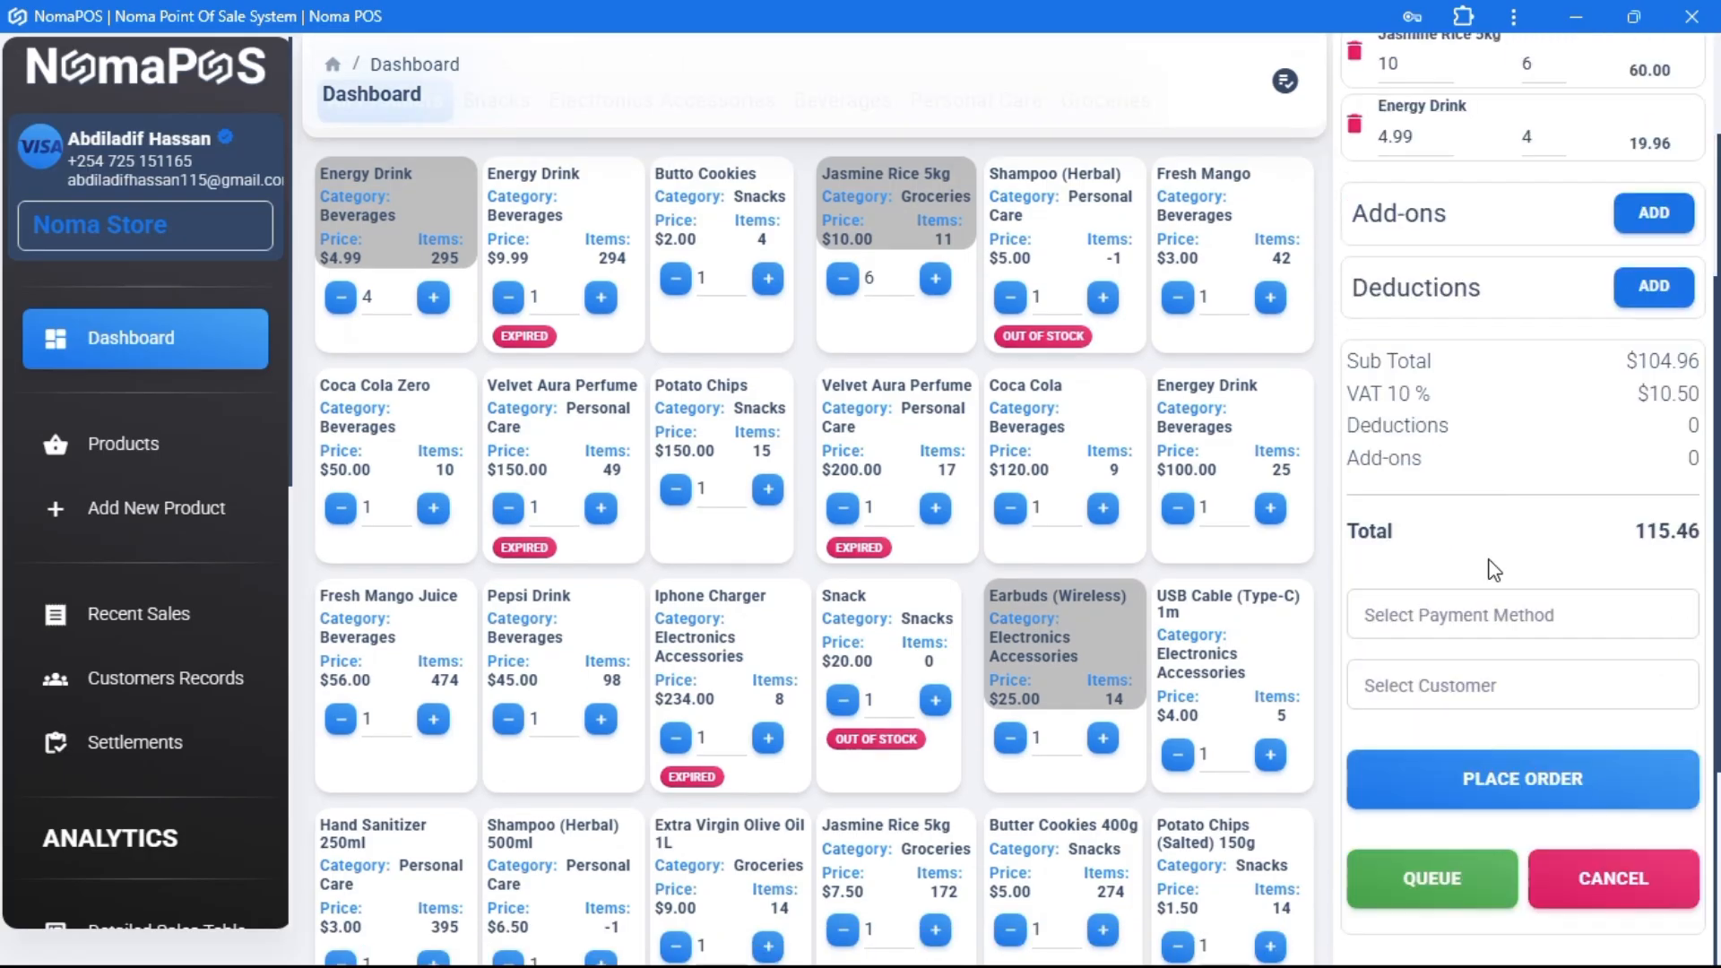
{"action": "left_click", "coordinate": [1535, 780]}
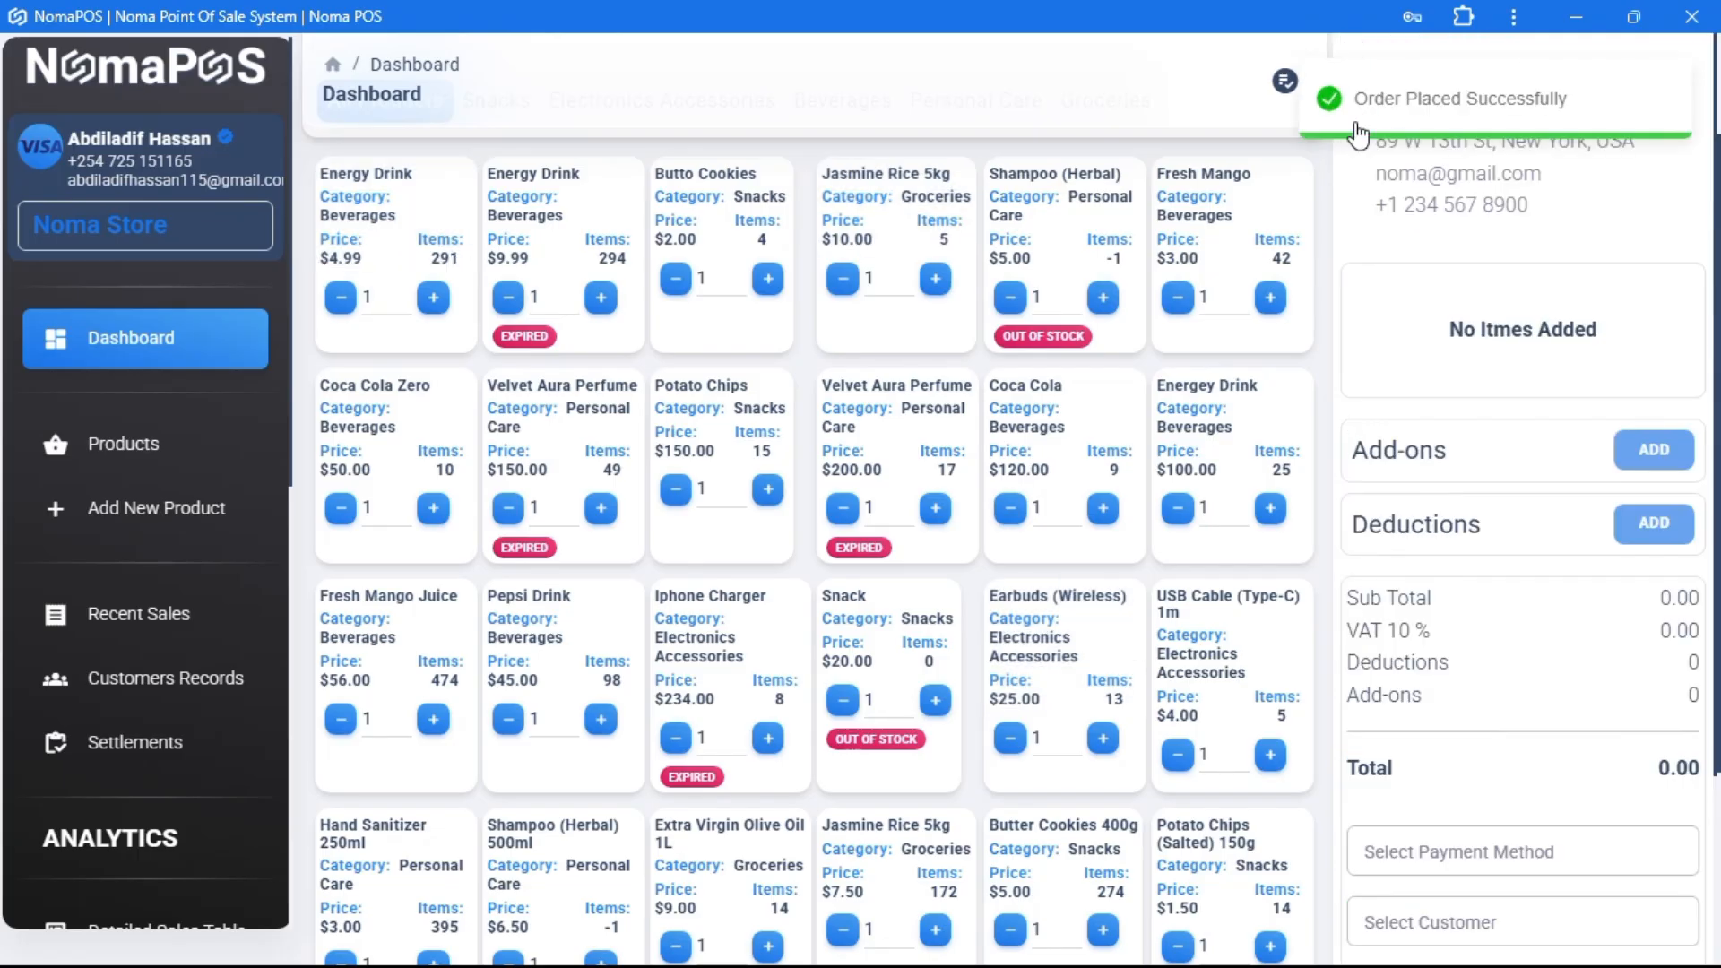
{"action": "left_click", "coordinate": [151, 617]}
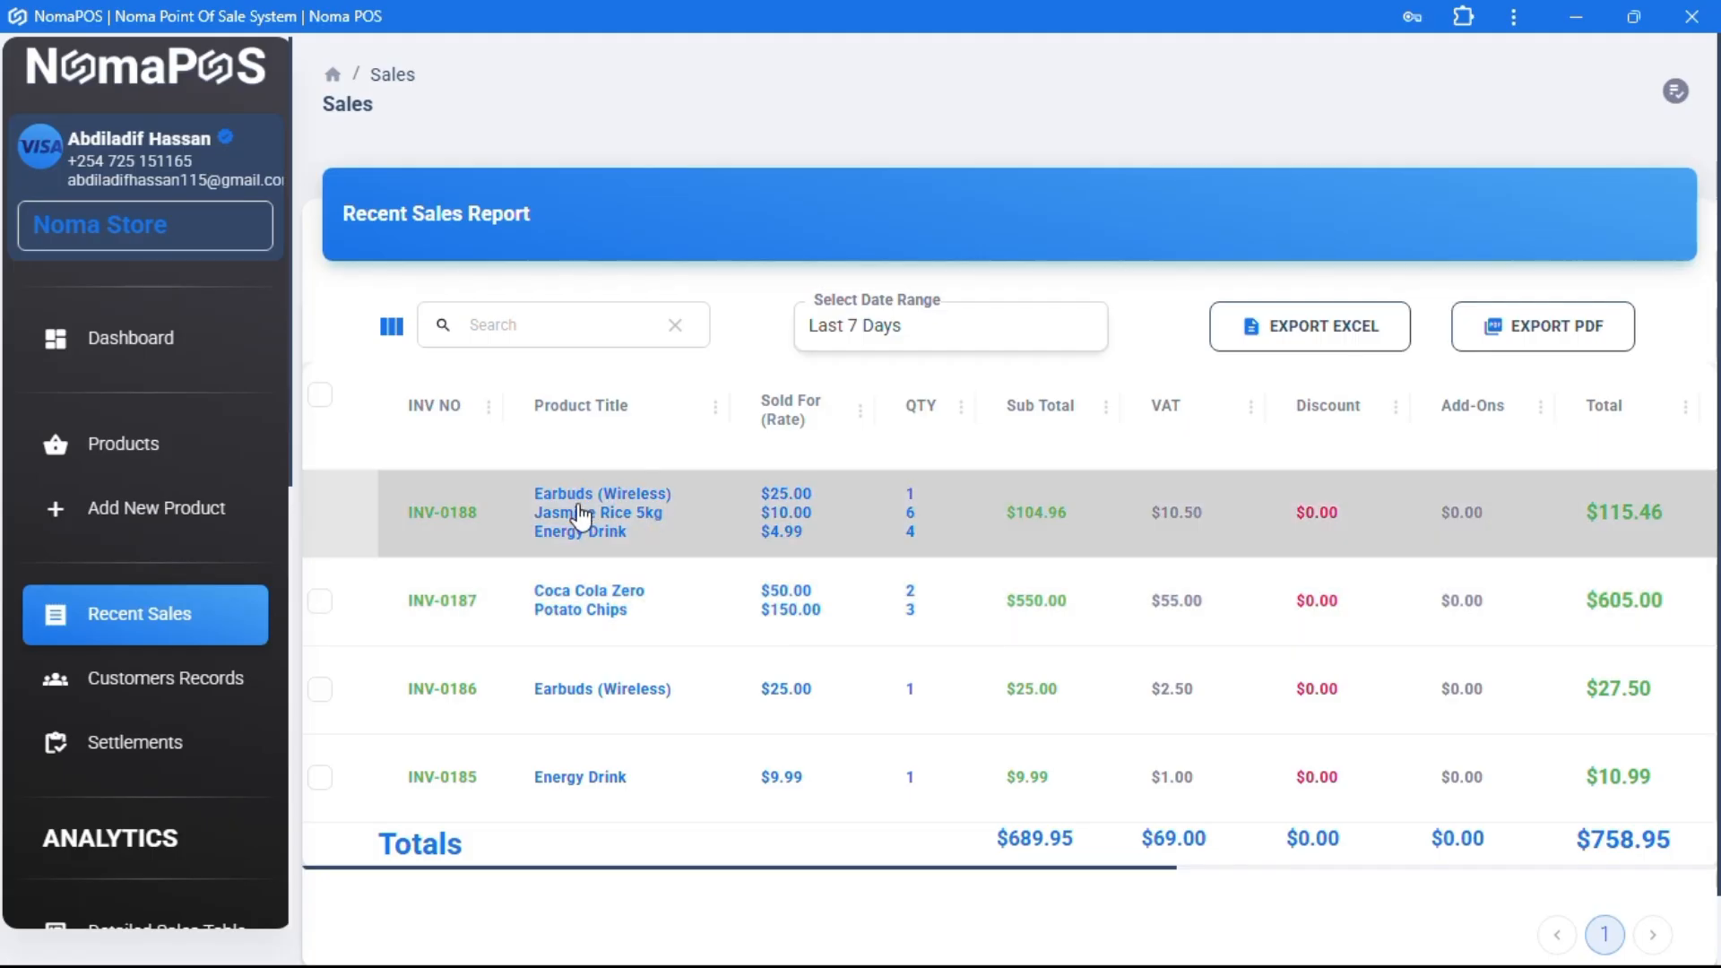
{"action": "left_click", "coordinate": [164, 345]}
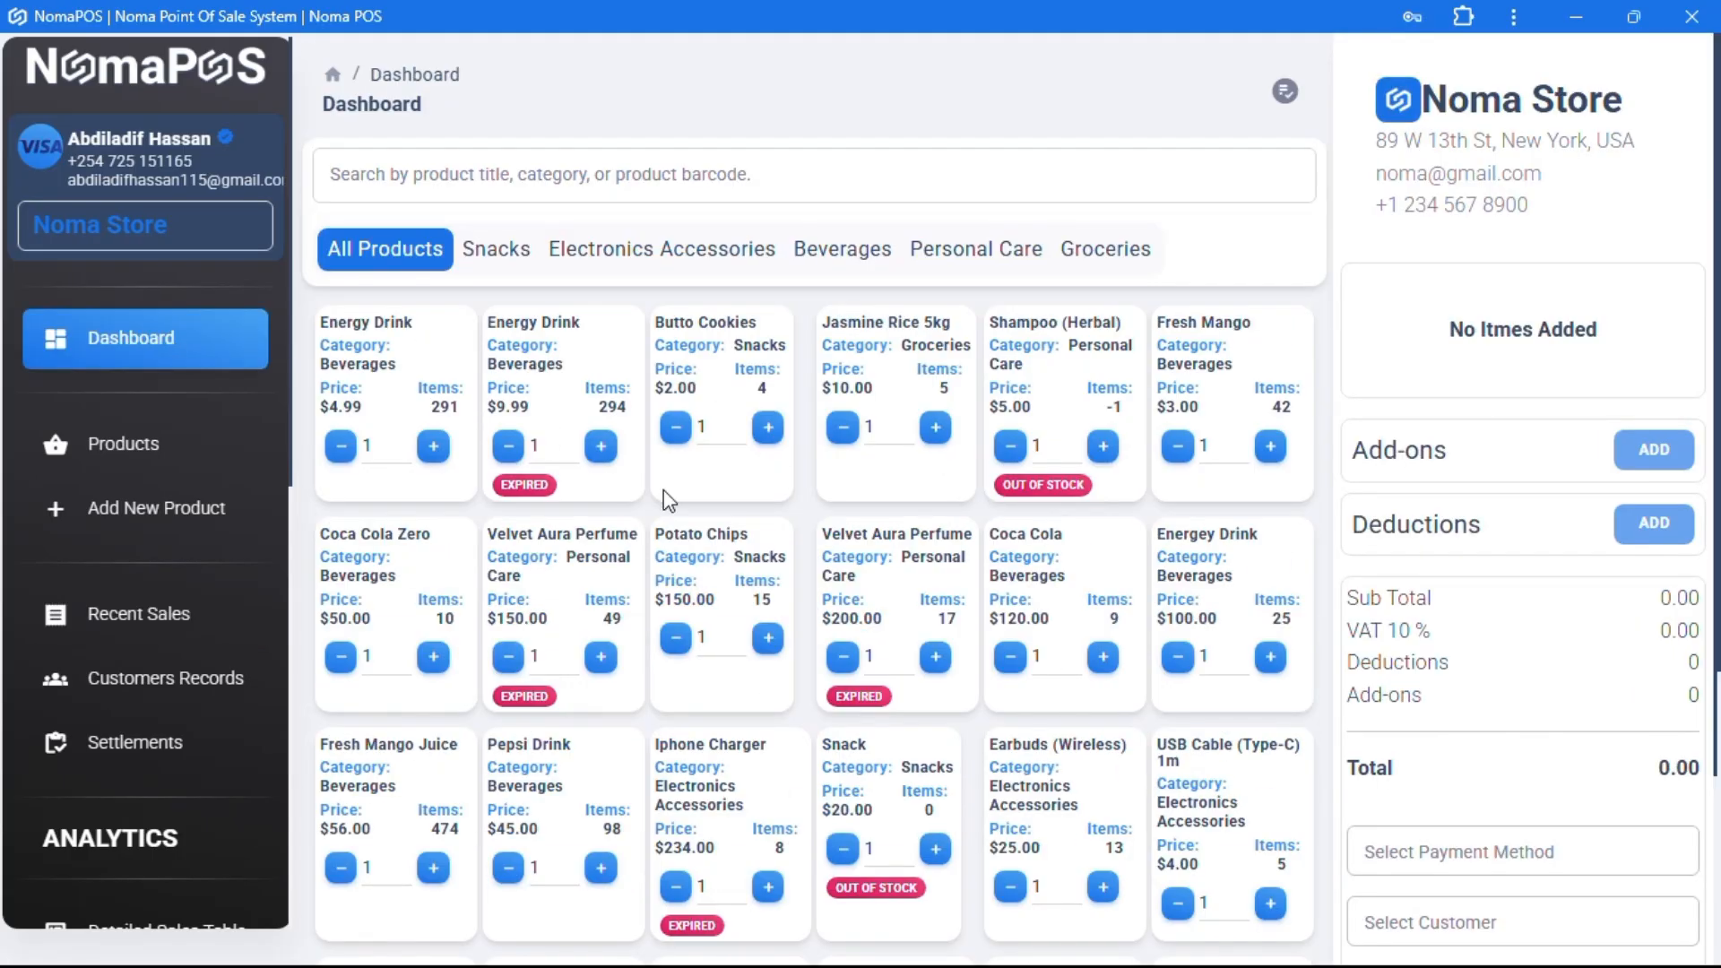
- Add one Butto Cookies and two Potato Chips to the cart
{"action": "left_click", "coordinate": [728, 395]}
{"action": "left_click", "coordinate": [711, 567]}
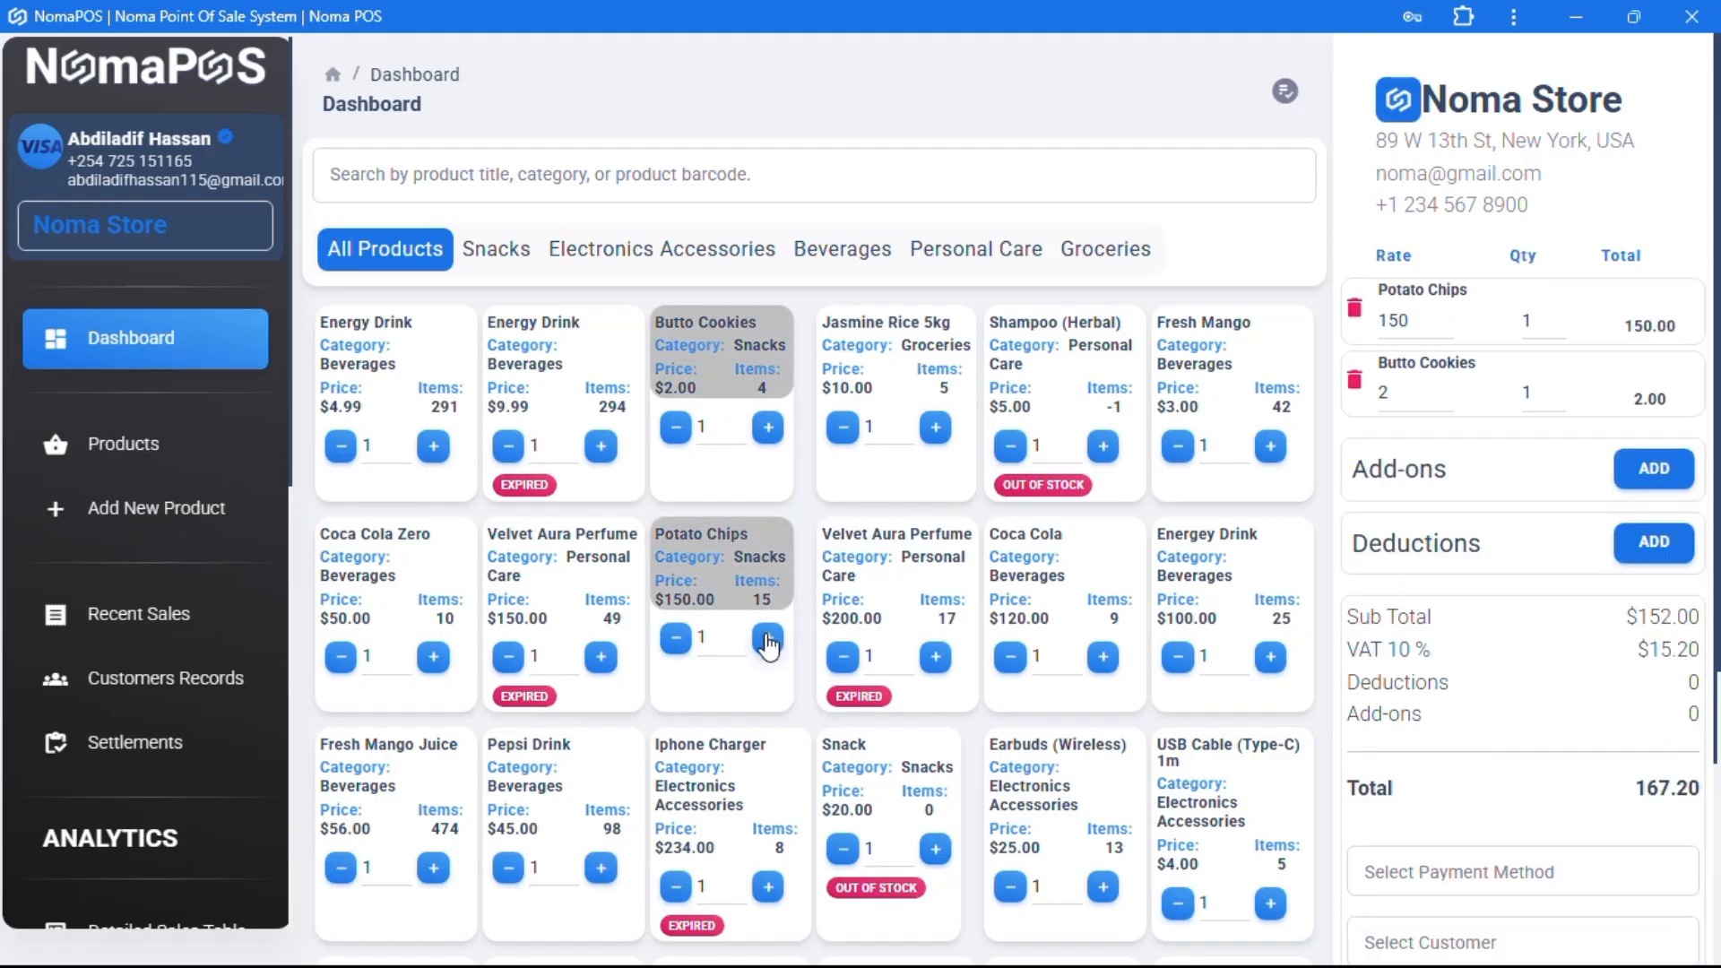
{"action": "left_click", "coordinate": [767, 637]}
{"action": "scroll", "coordinate": [1569, 448], "scroll_direction": "down", "scroll_amount": 1}
- Add a 4.99 service Fee add-on and delete the extra empty add-on lines
{"action": "left_click", "coordinate": [1649, 399]}
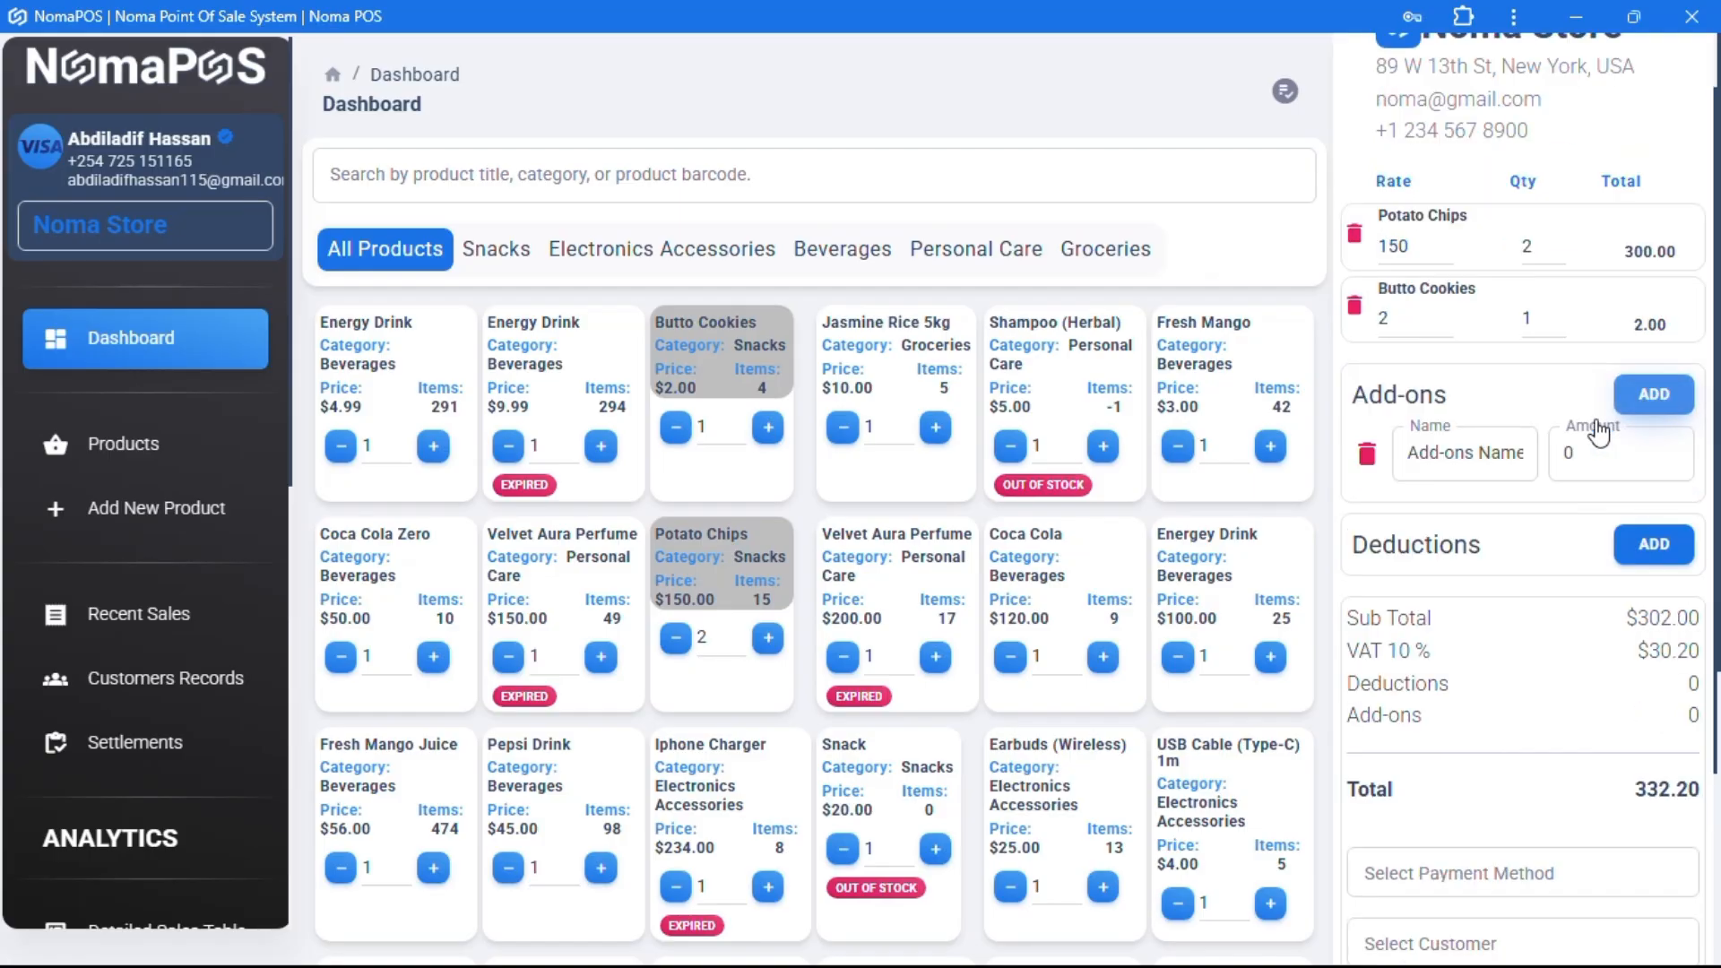
{"action": "left_click", "coordinate": [1482, 463]}
{"action": "type", "text": "service Fee"}
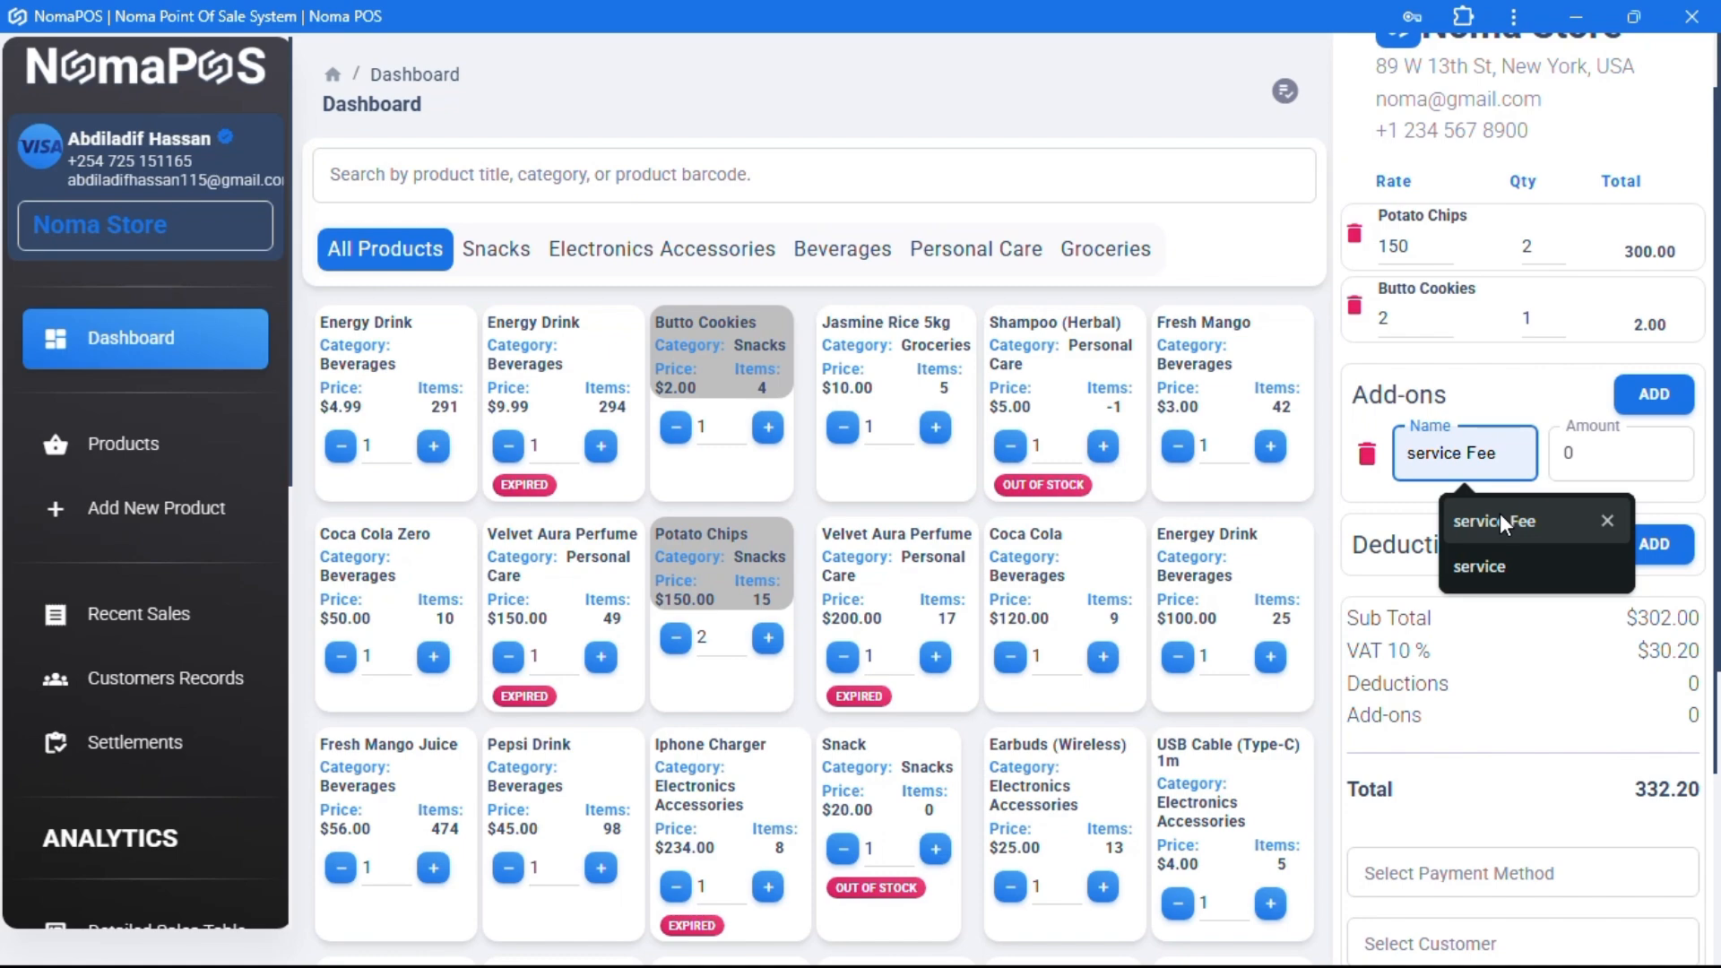
{"action": "left_click", "coordinate": [1500, 518]}
{"action": "key", "text": "Tab"}
{"action": "type", "text": "4.99"}
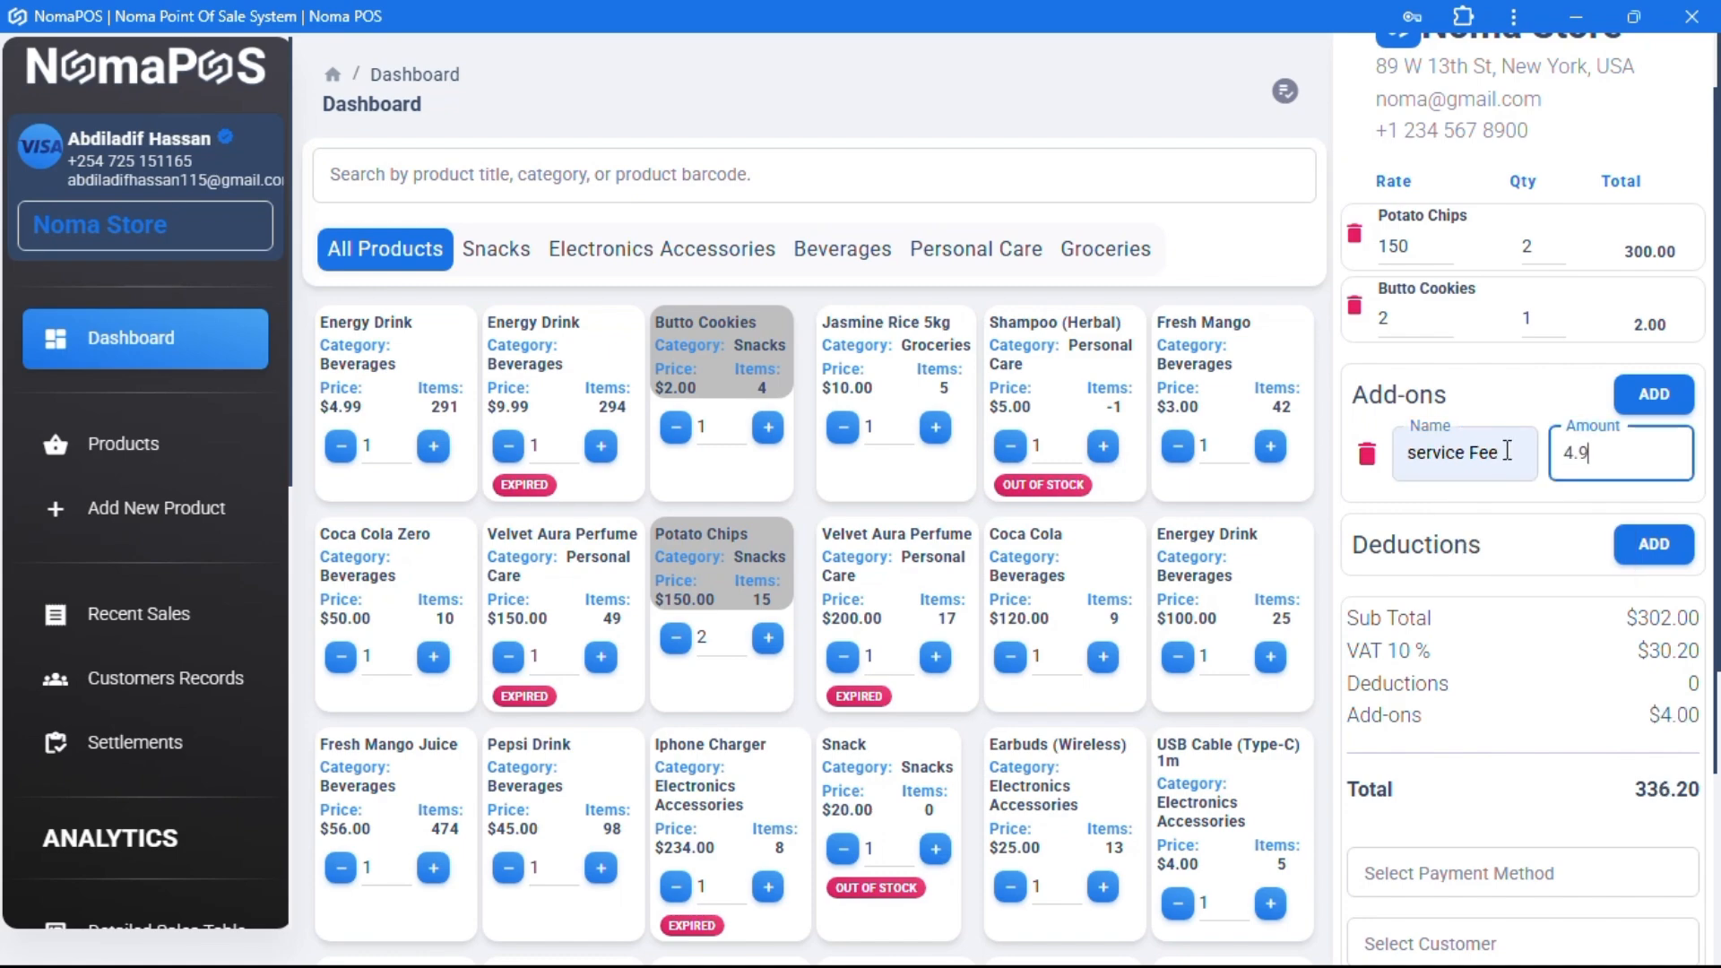
{"action": "left_click", "coordinate": [1625, 408]}
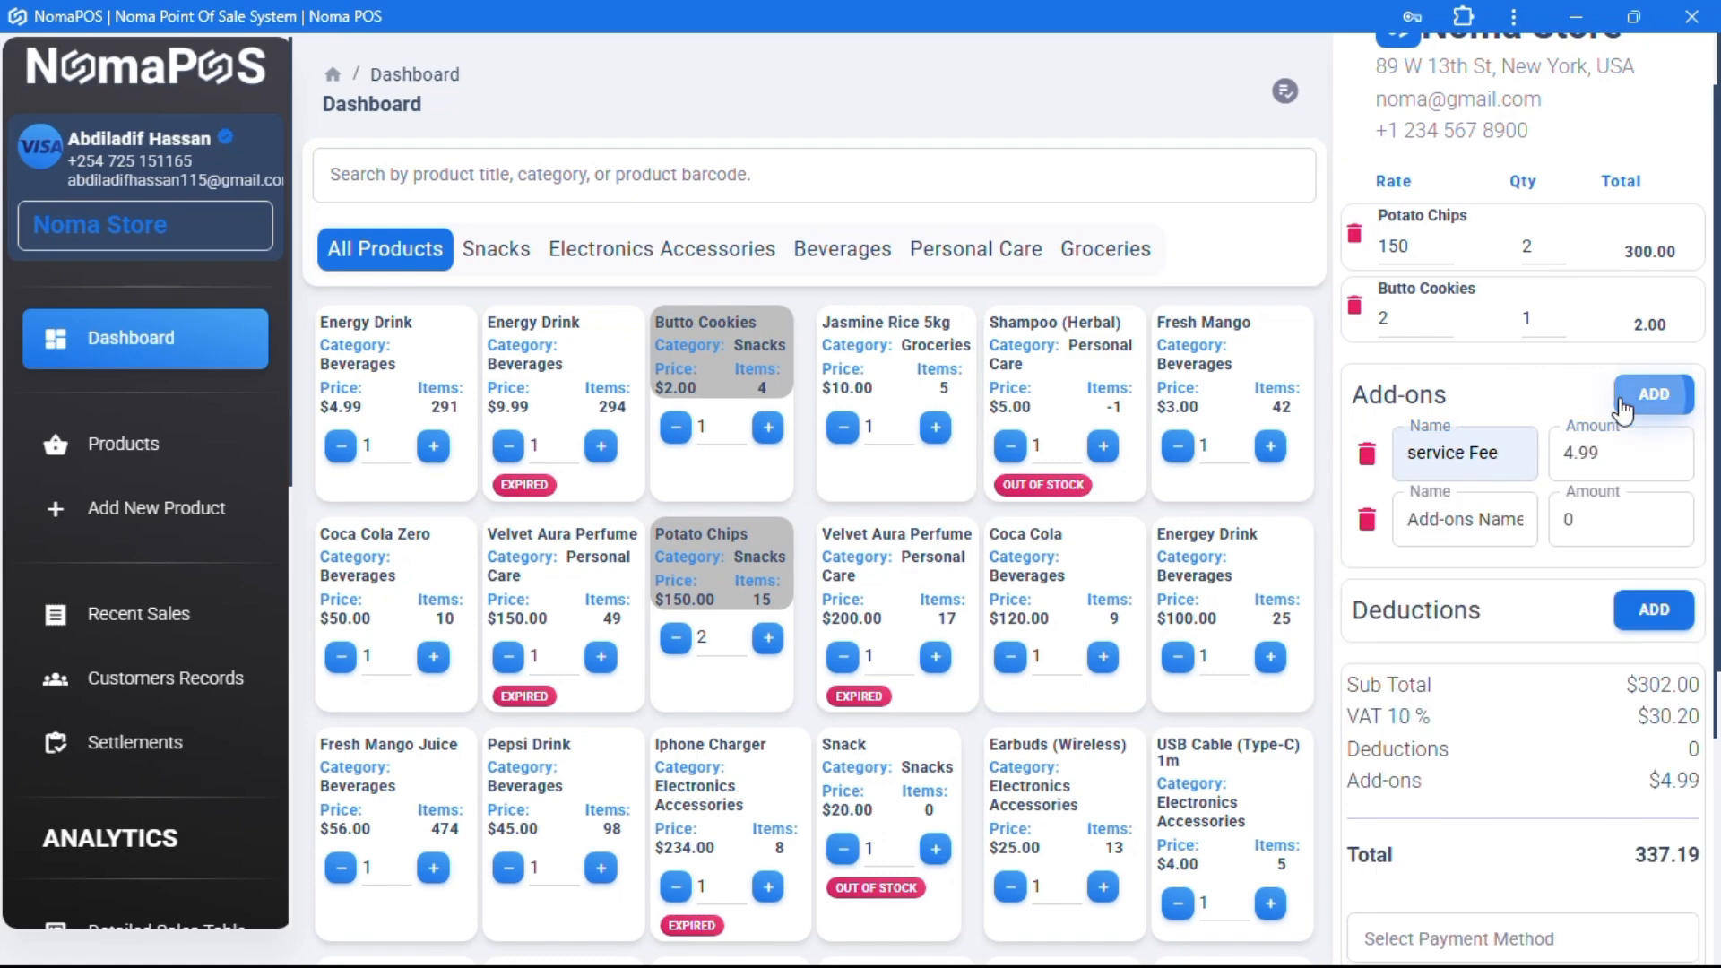
{"action": "left_click", "coordinate": [1650, 396]}
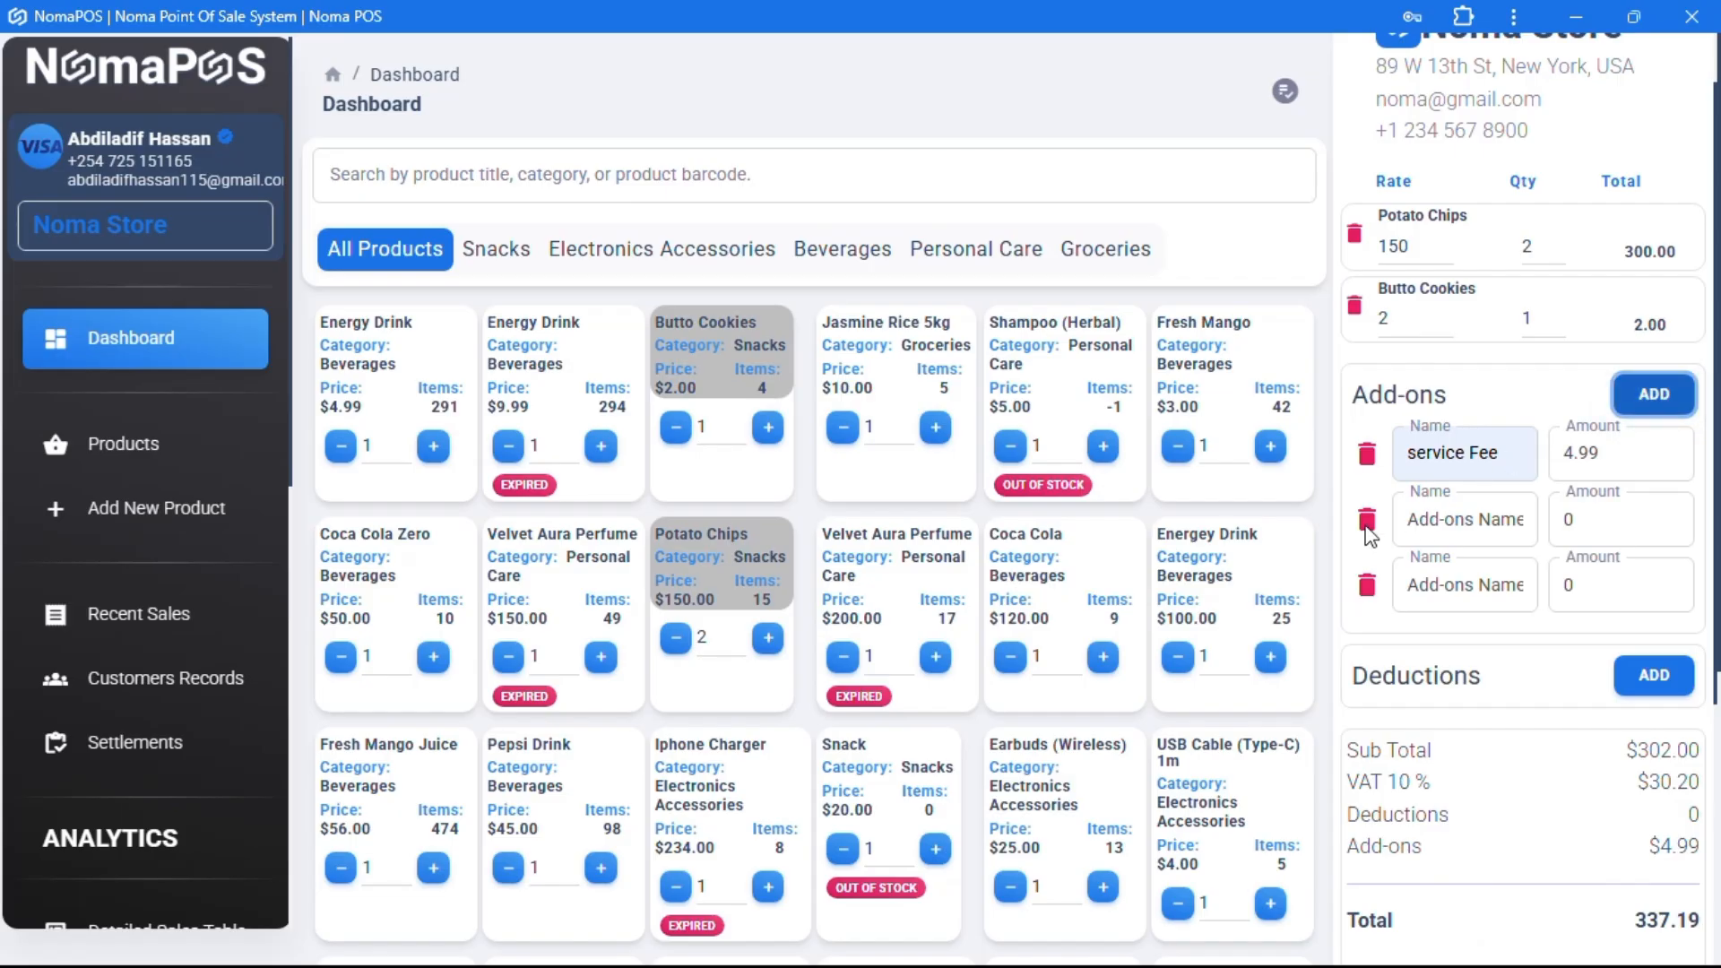
{"action": "left_click", "coordinate": [1367, 521]}
{"action": "left_click", "coordinate": [1366, 527]}
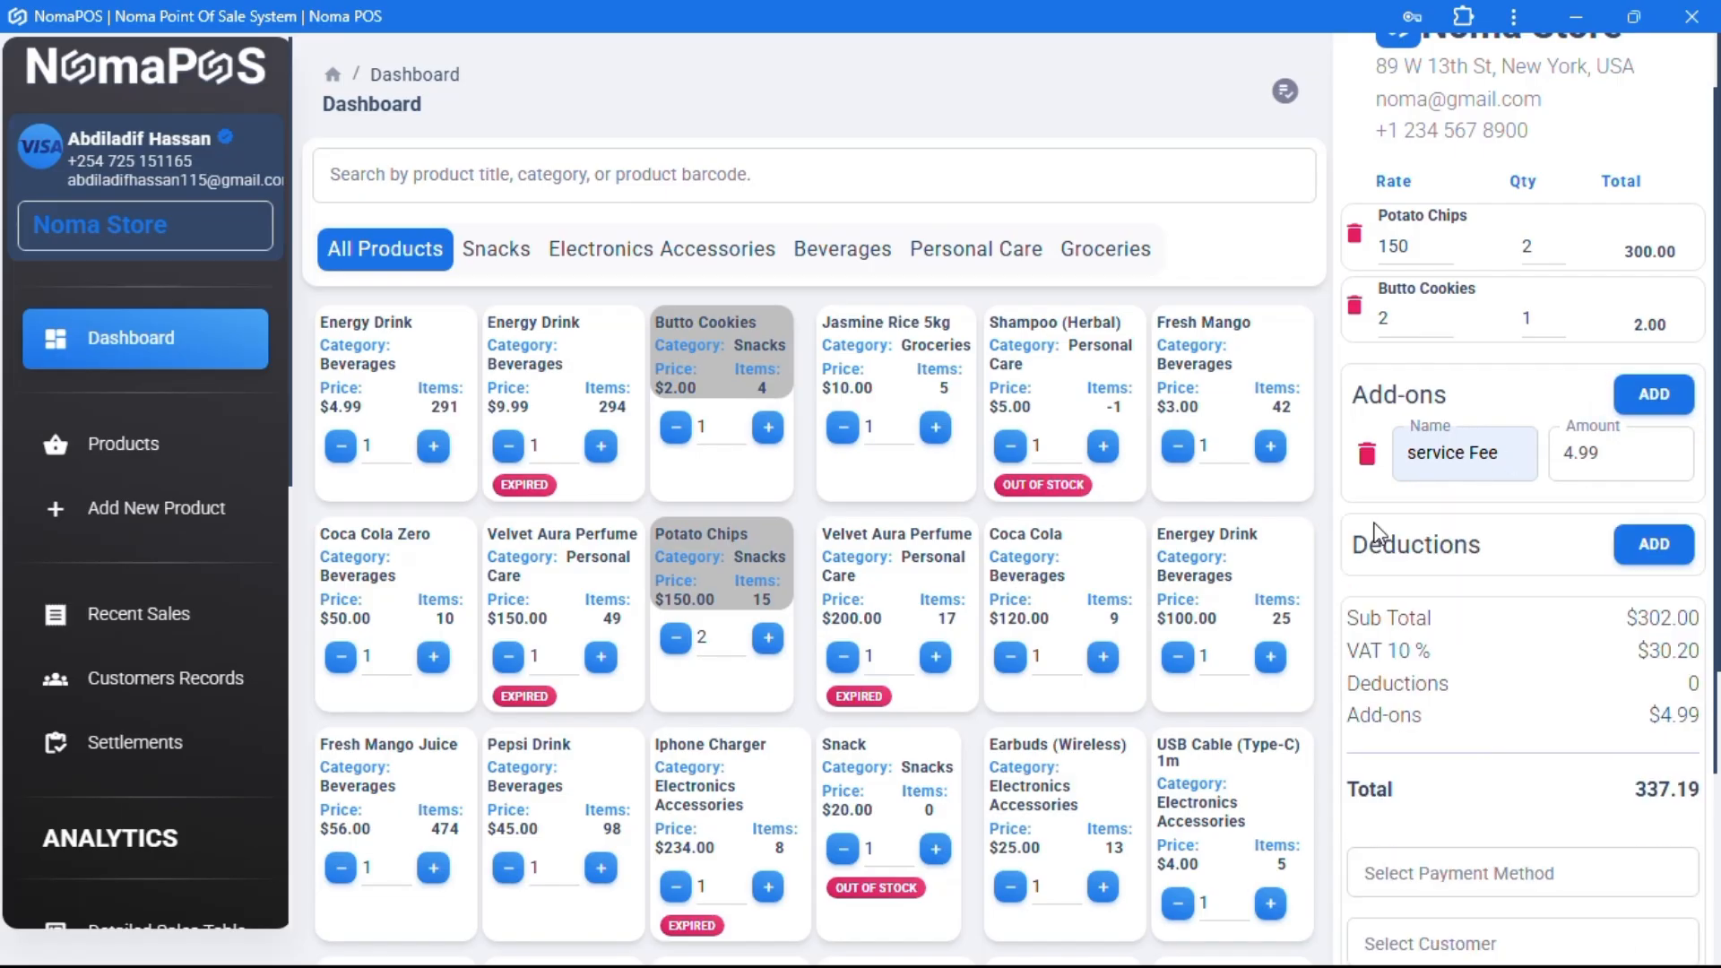
- Add a 7.19 Discount deduction and delete the extra empty deduction lines, totalling 330.00
{"action": "left_click", "coordinate": [1654, 542]}
{"action": "left_click", "coordinate": [1468, 612]}
{"action": "type", "text": "Discount"}
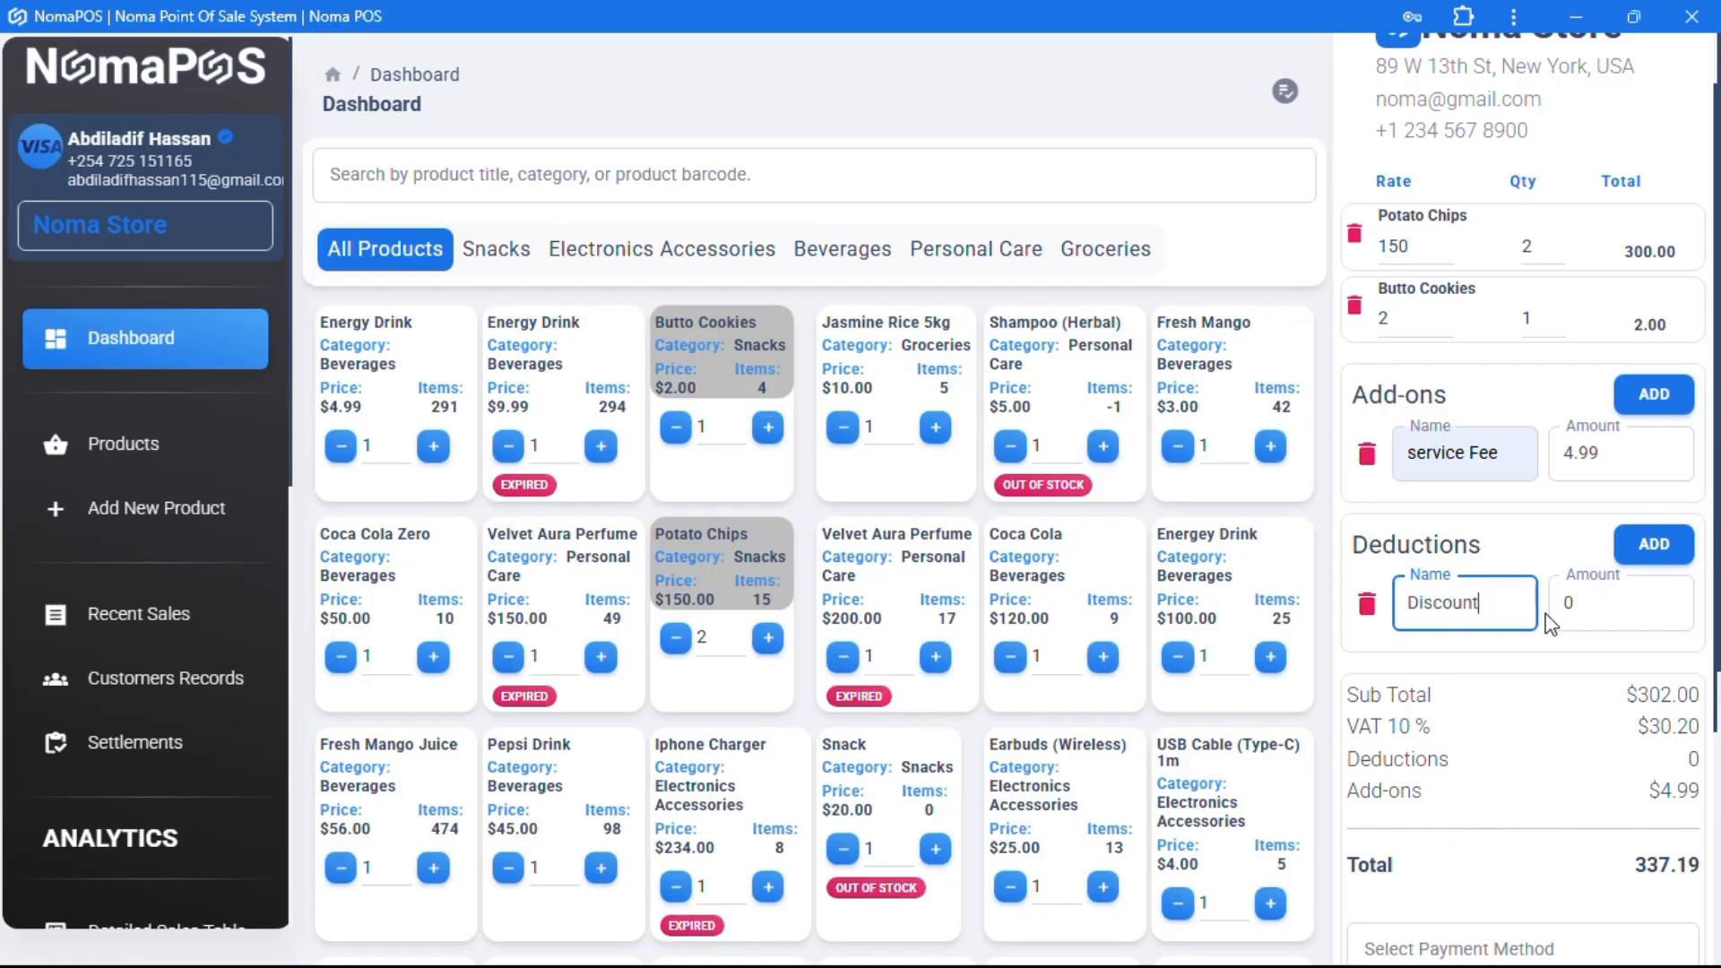
{"action": "key", "text": "Tab"}
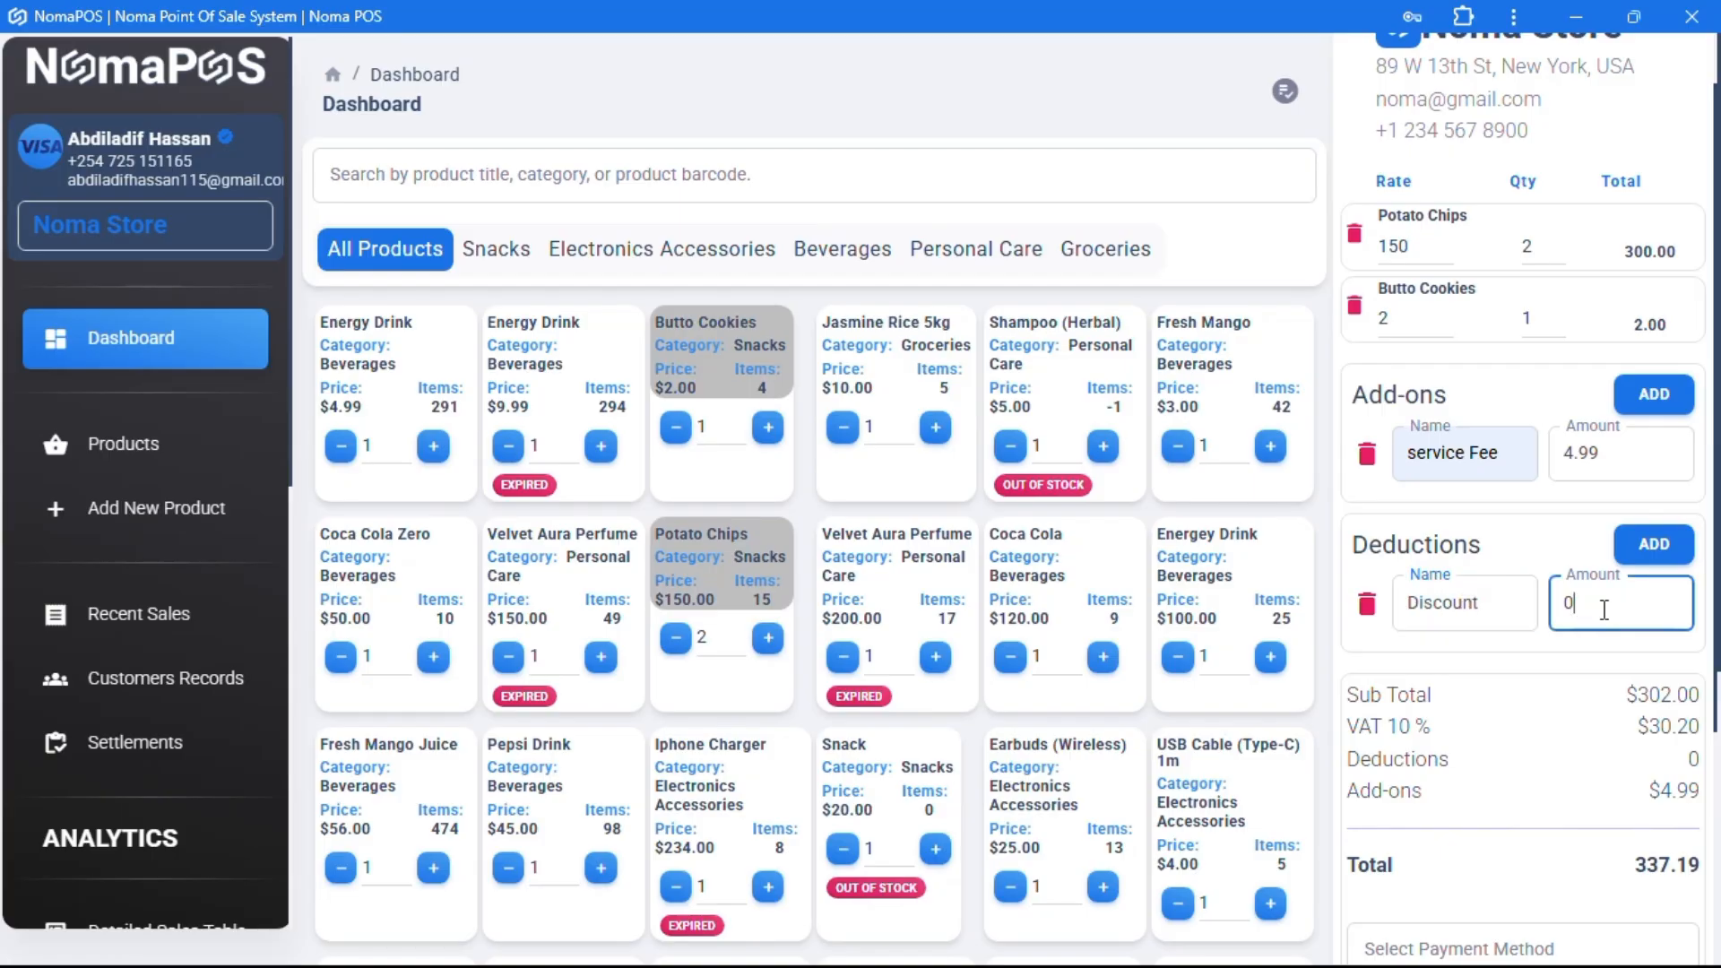
{"action": "type", "text": "7.19"}
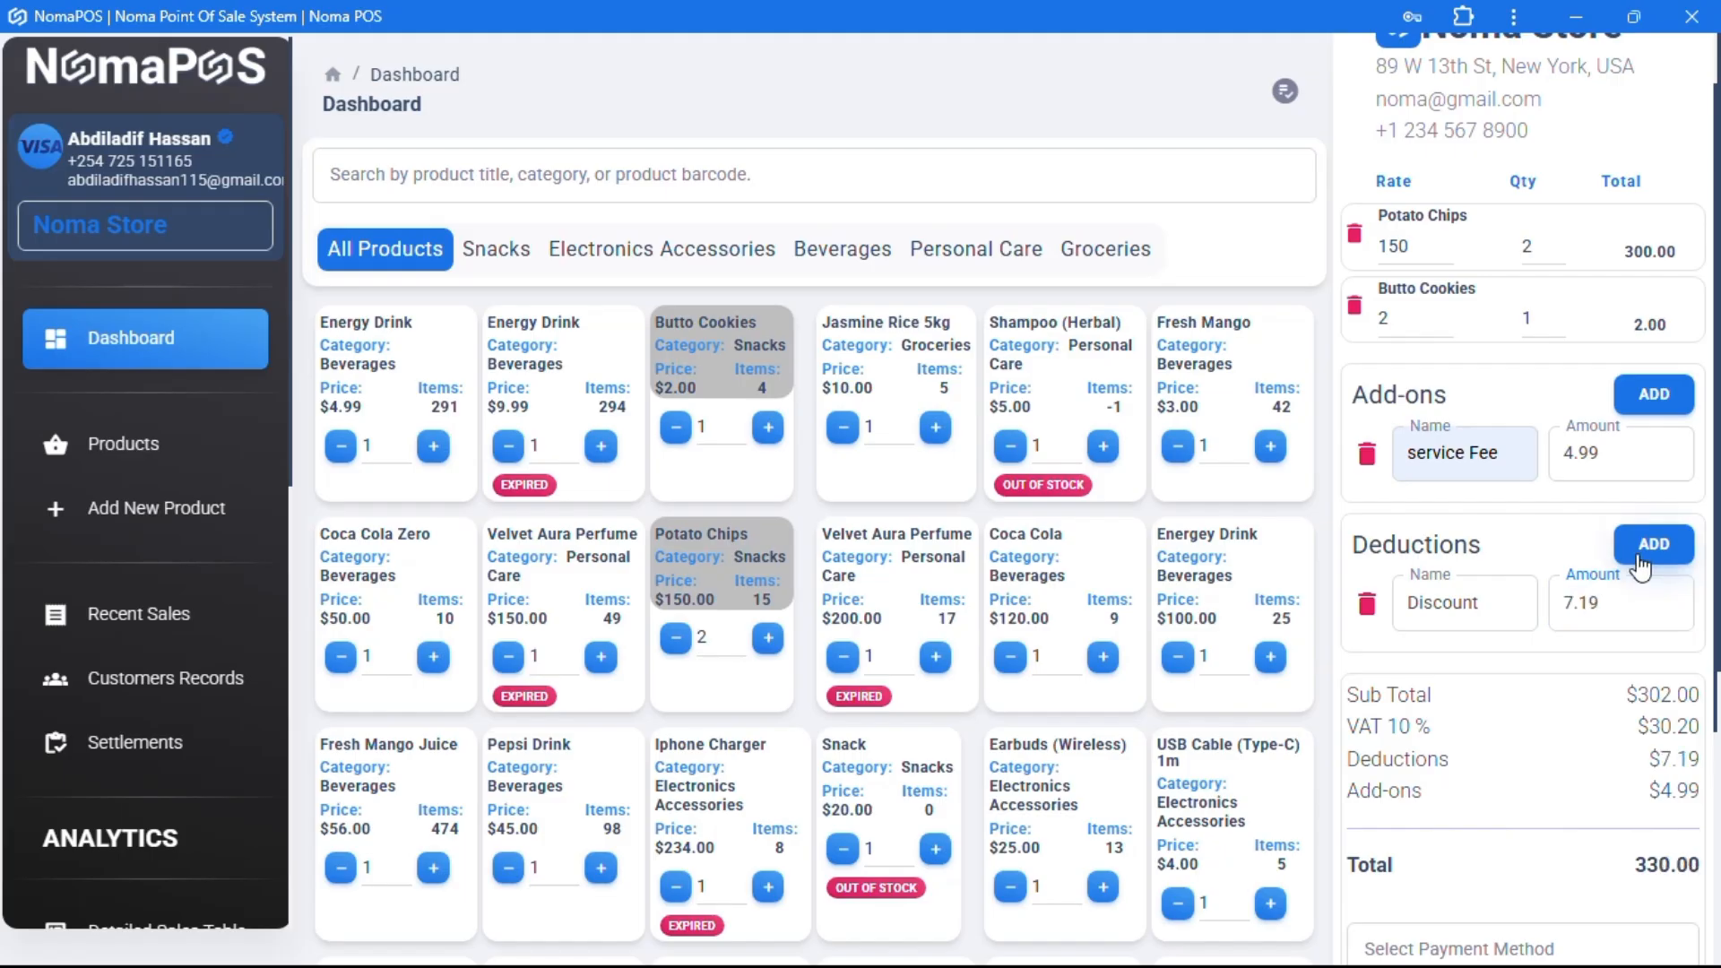
{"action": "left_click", "coordinate": [1653, 543]}
{"action": "left_click", "coordinate": [1654, 543]}
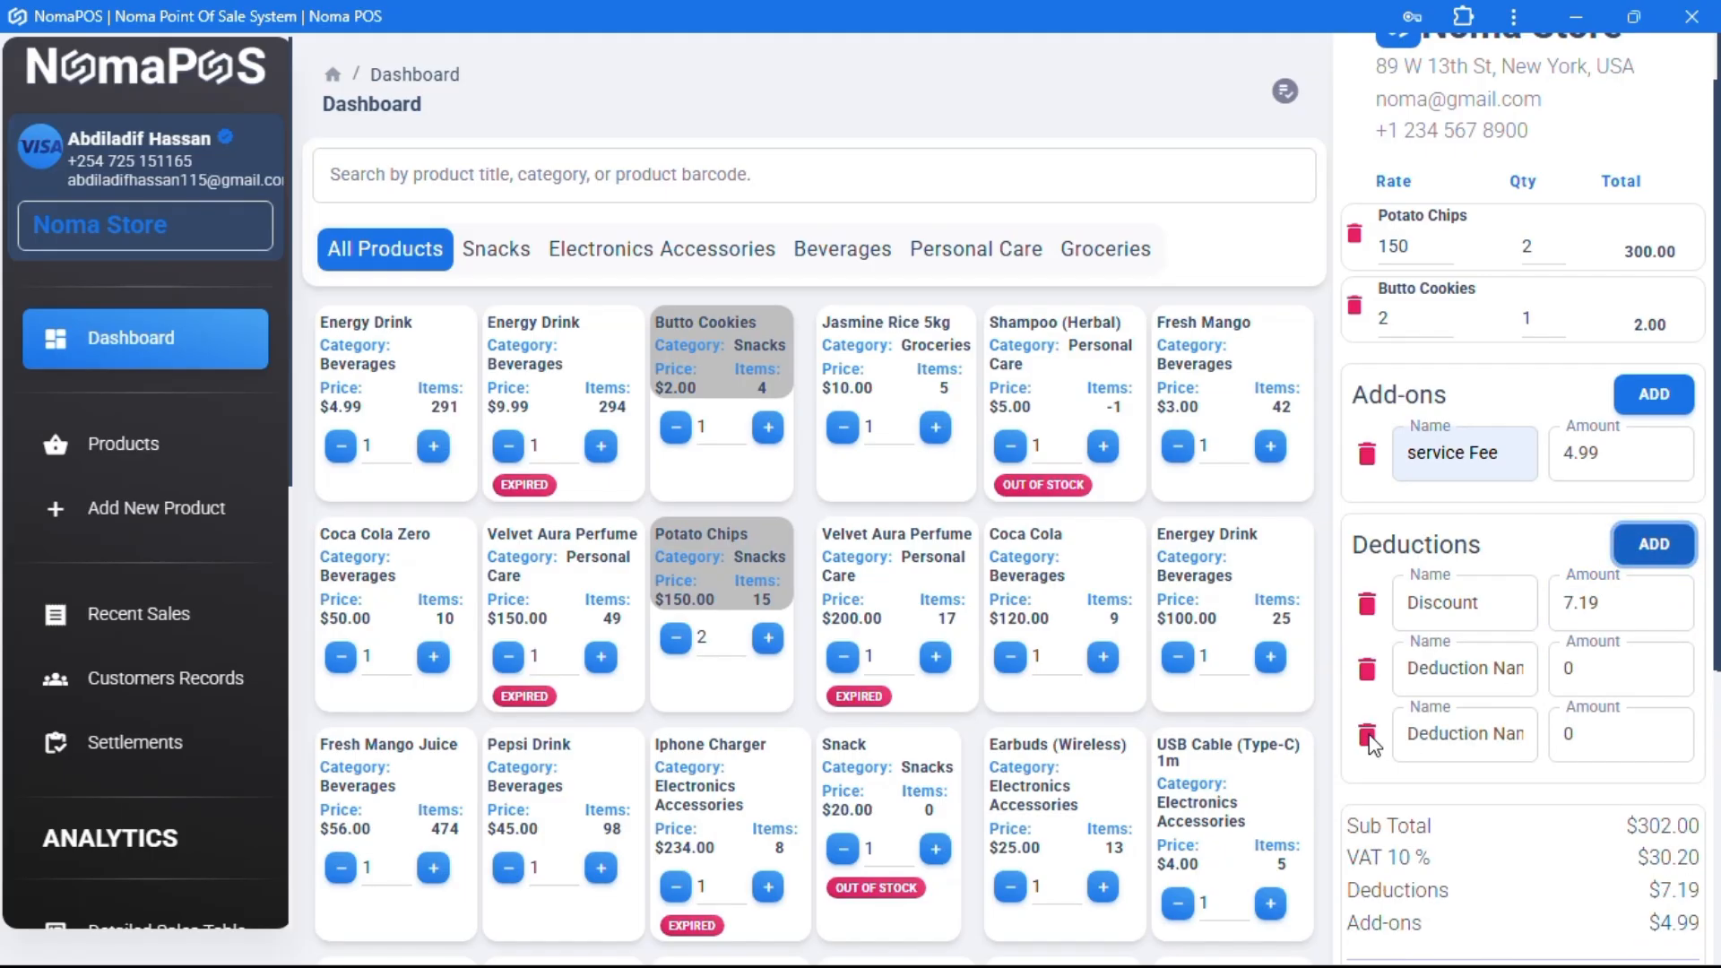
{"action": "left_click", "coordinate": [1367, 736]}
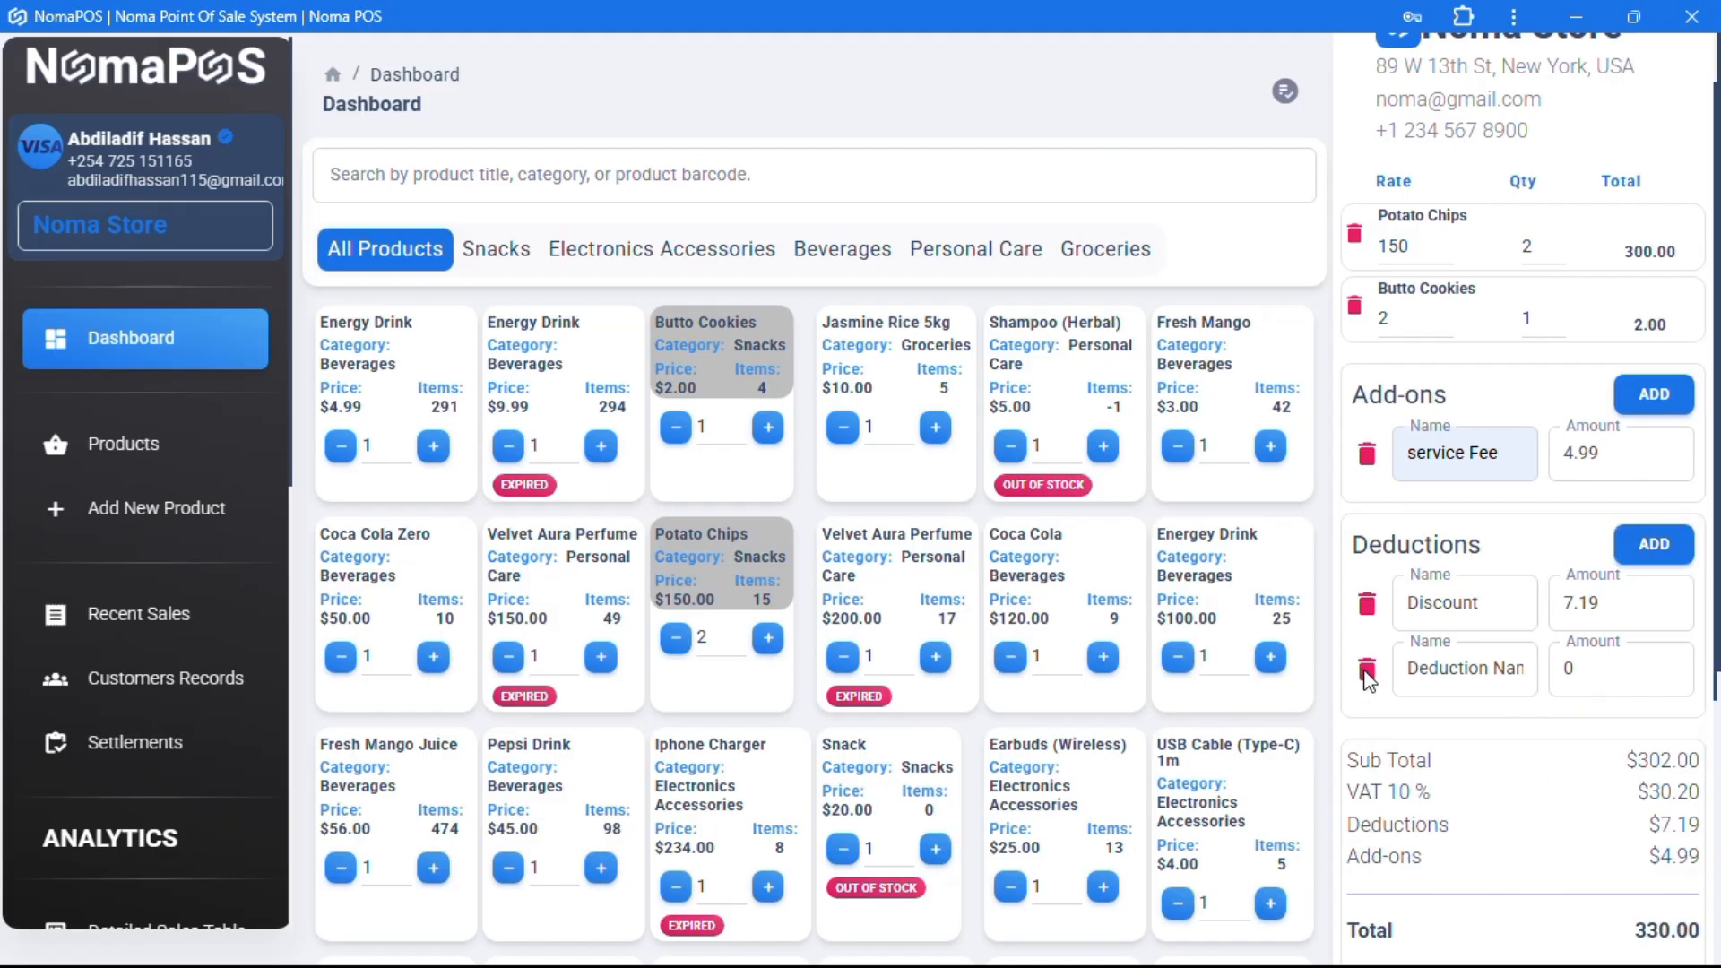
{"action": "left_click", "coordinate": [1367, 671]}
{"action": "scroll", "coordinate": [1408, 600], "scroll_direction": "down", "scroll_amount": 3}
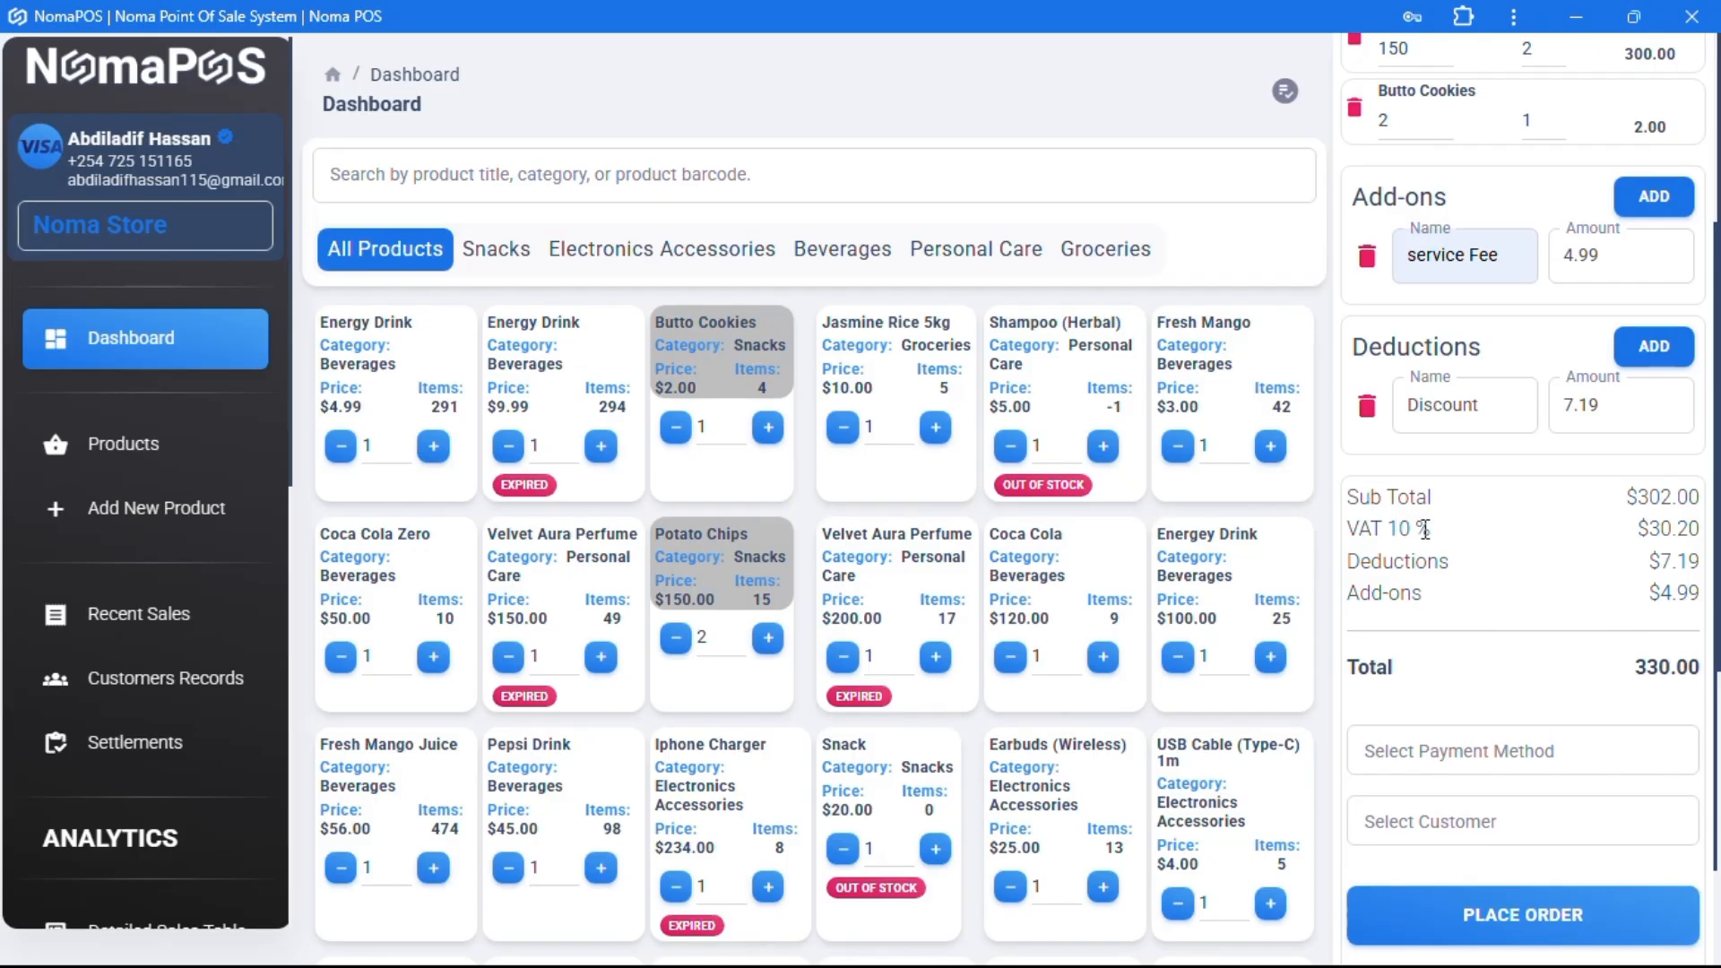
- Set the payment method to Cash and assign the order to the intended customer
{"action": "left_click_drag", "start_coordinate": [1441, 538], "coordinate": [1405, 528]}
{"action": "double_click", "coordinate": [1399, 529]}
{"action": "scroll", "coordinate": [1476, 625], "scroll_direction": "down", "scroll_amount": 1}
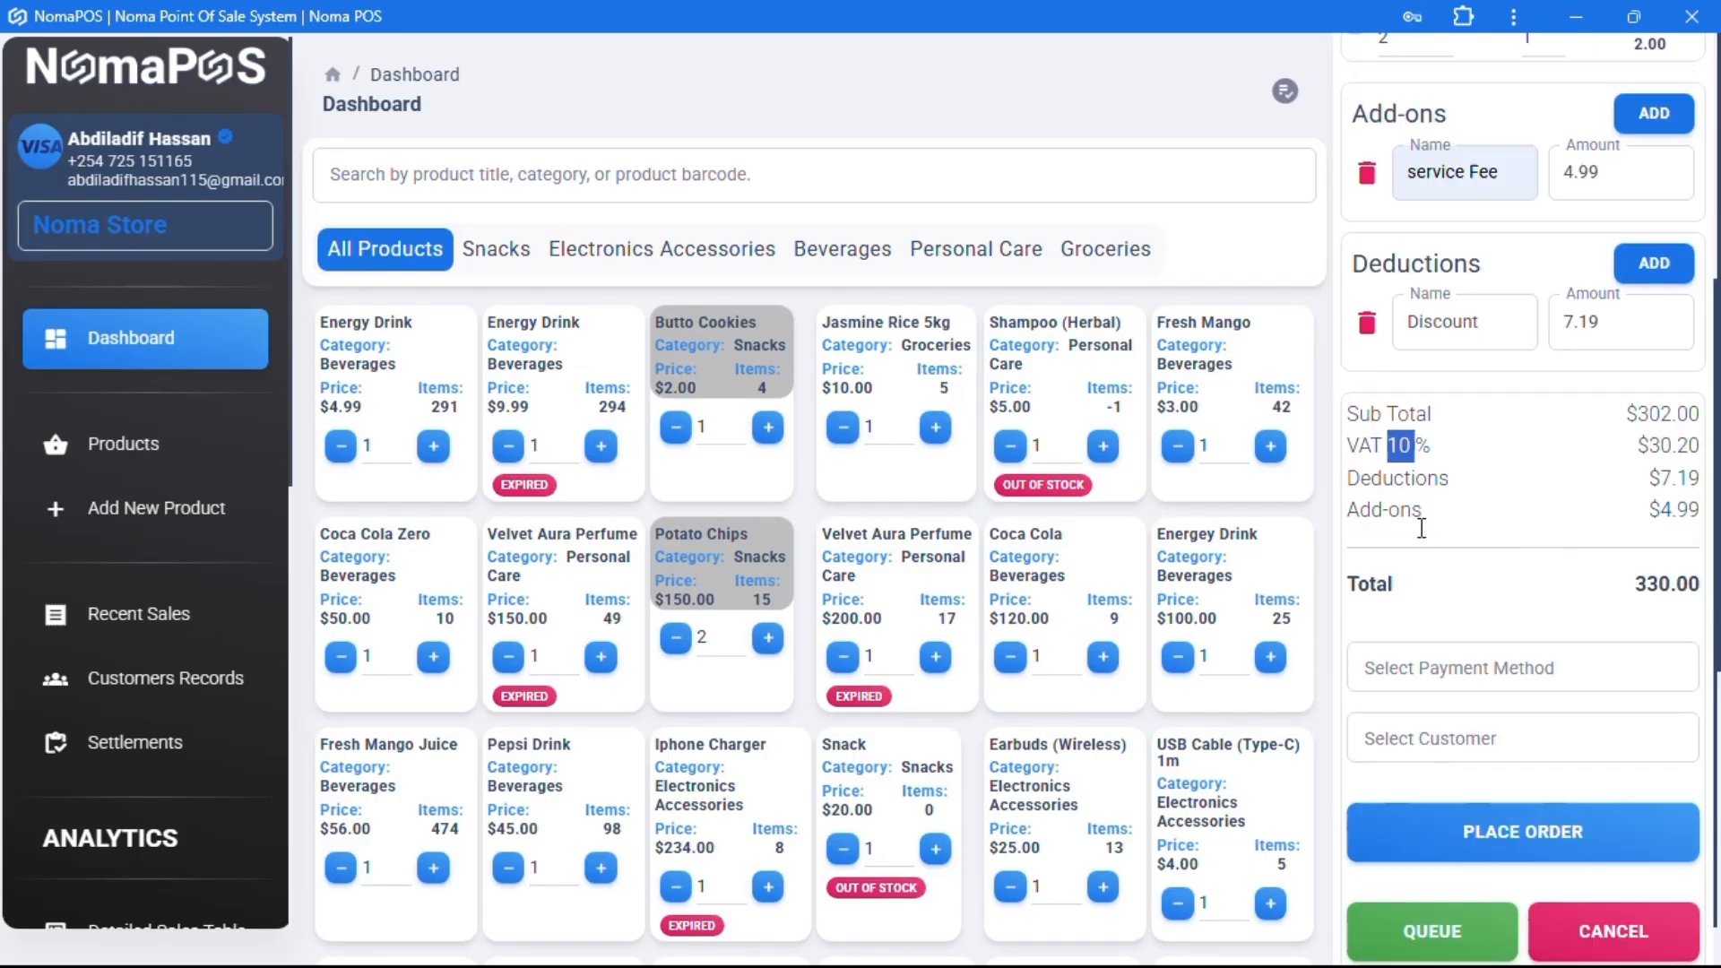
{"action": "scroll", "coordinate": [1475, 616], "scroll_direction": "down", "scroll_amount": 1}
{"action": "left_click", "coordinate": [1475, 616]}
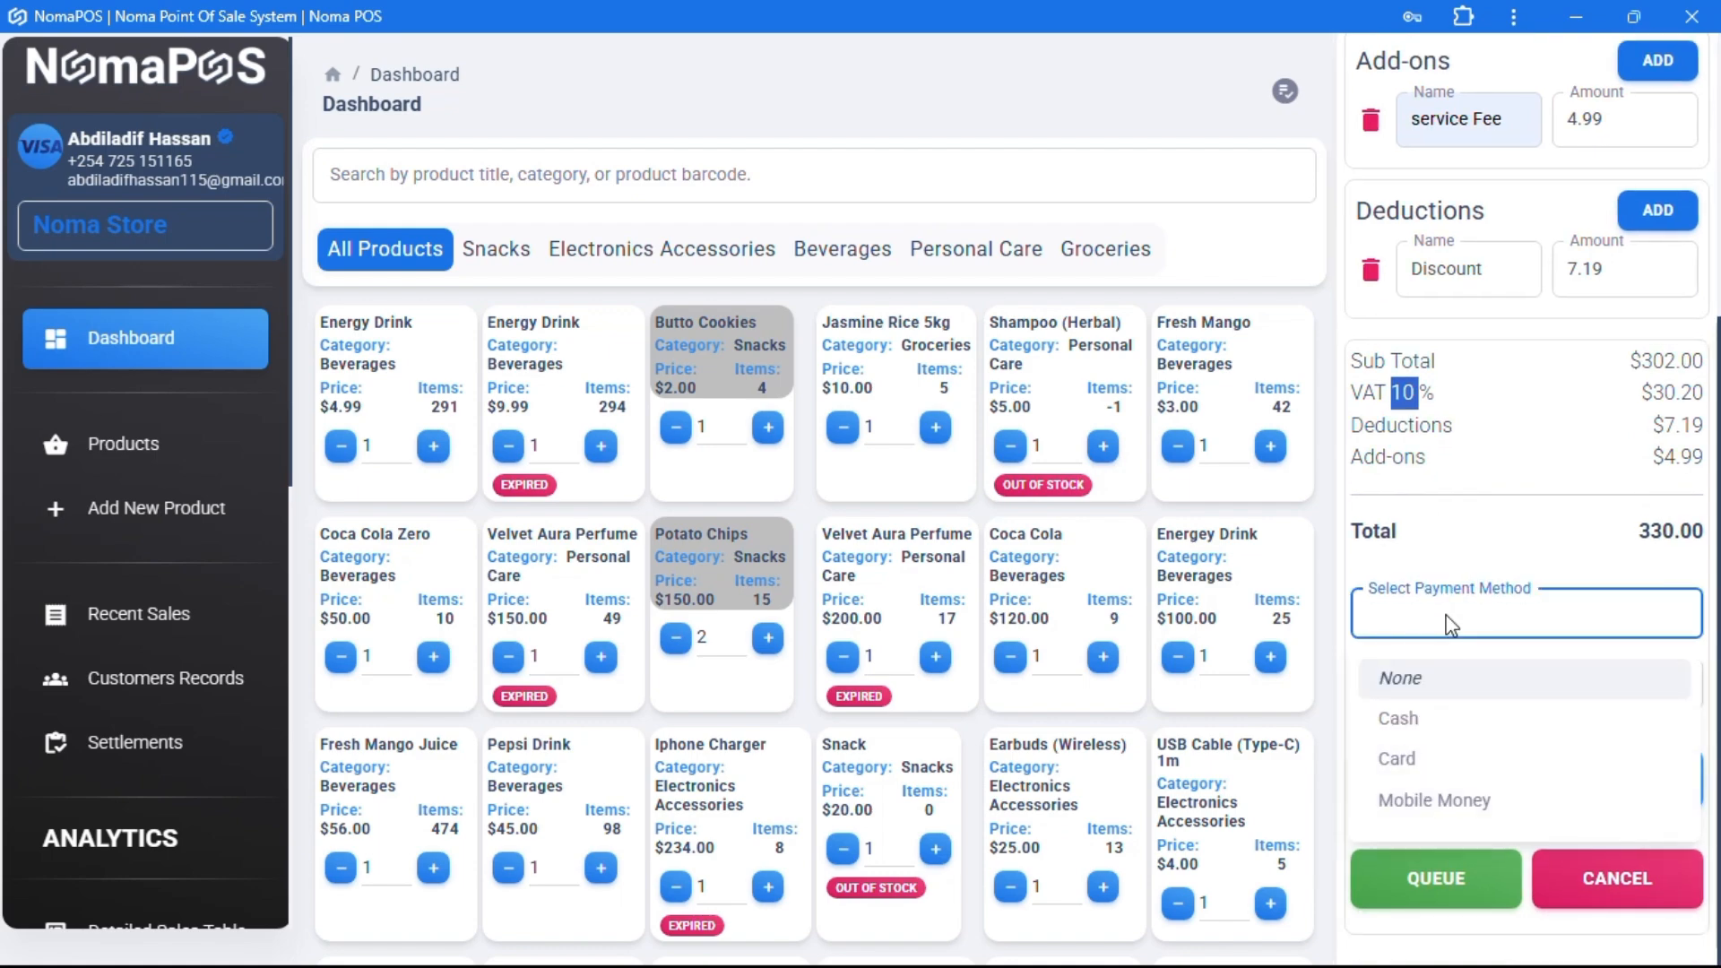
{"action": "left_click", "coordinate": [1421, 728]}
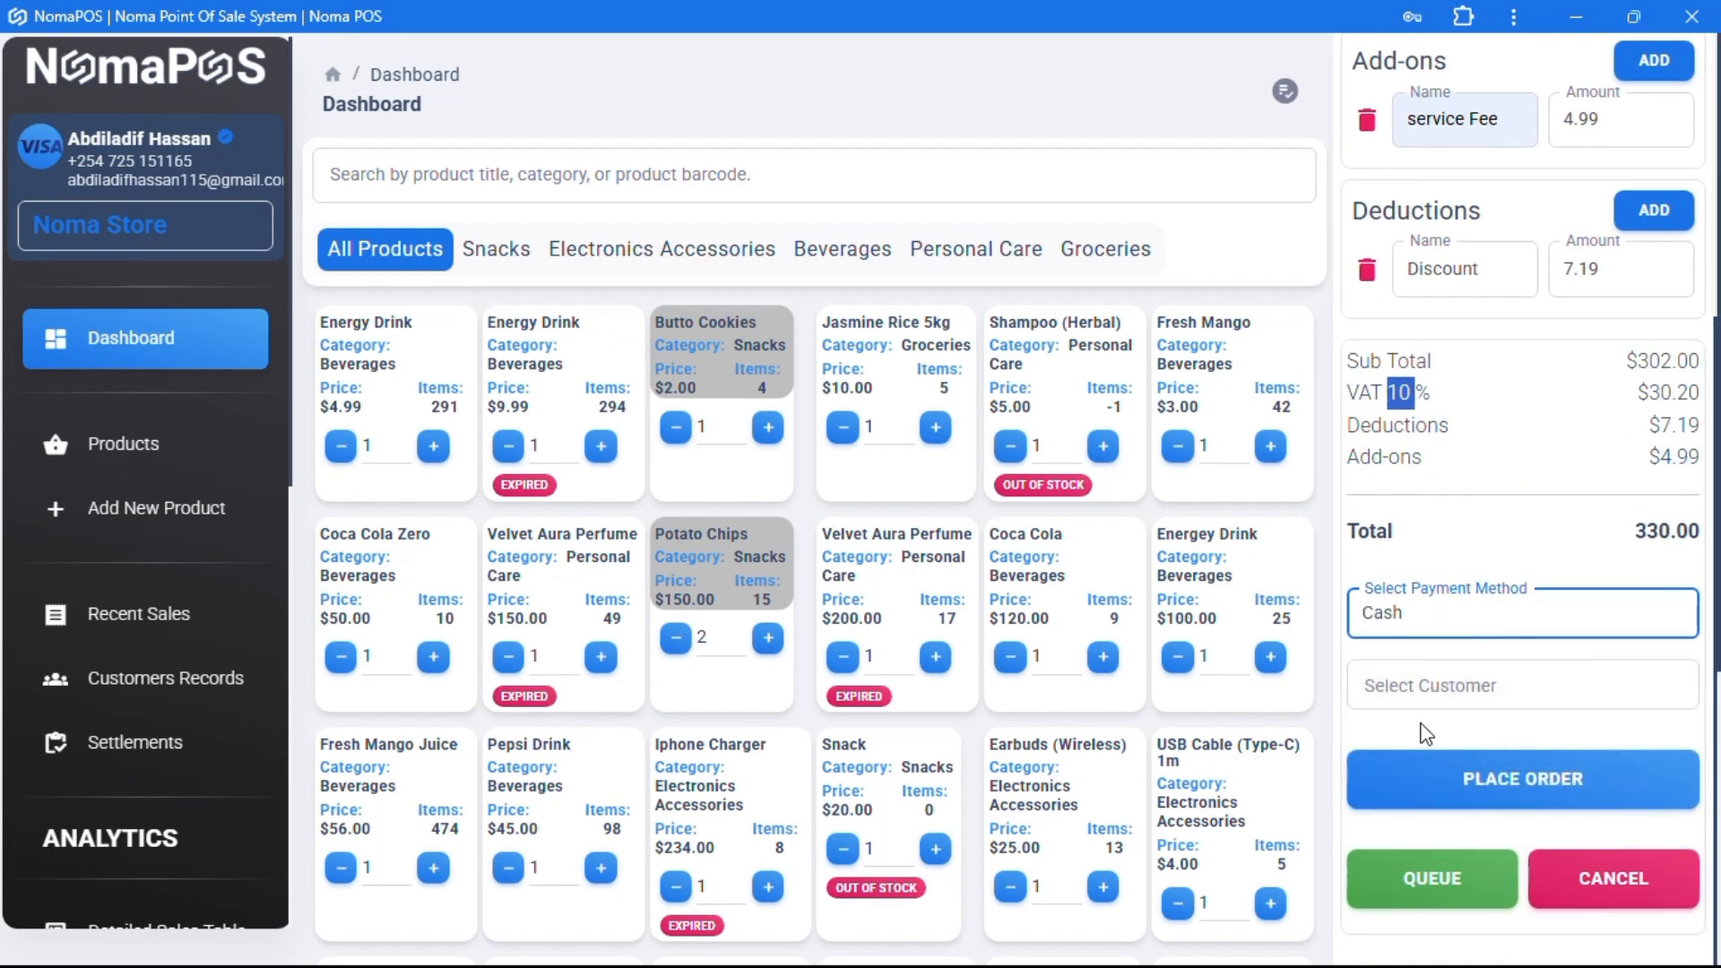
{"action": "left_click", "coordinate": [1395, 685]}
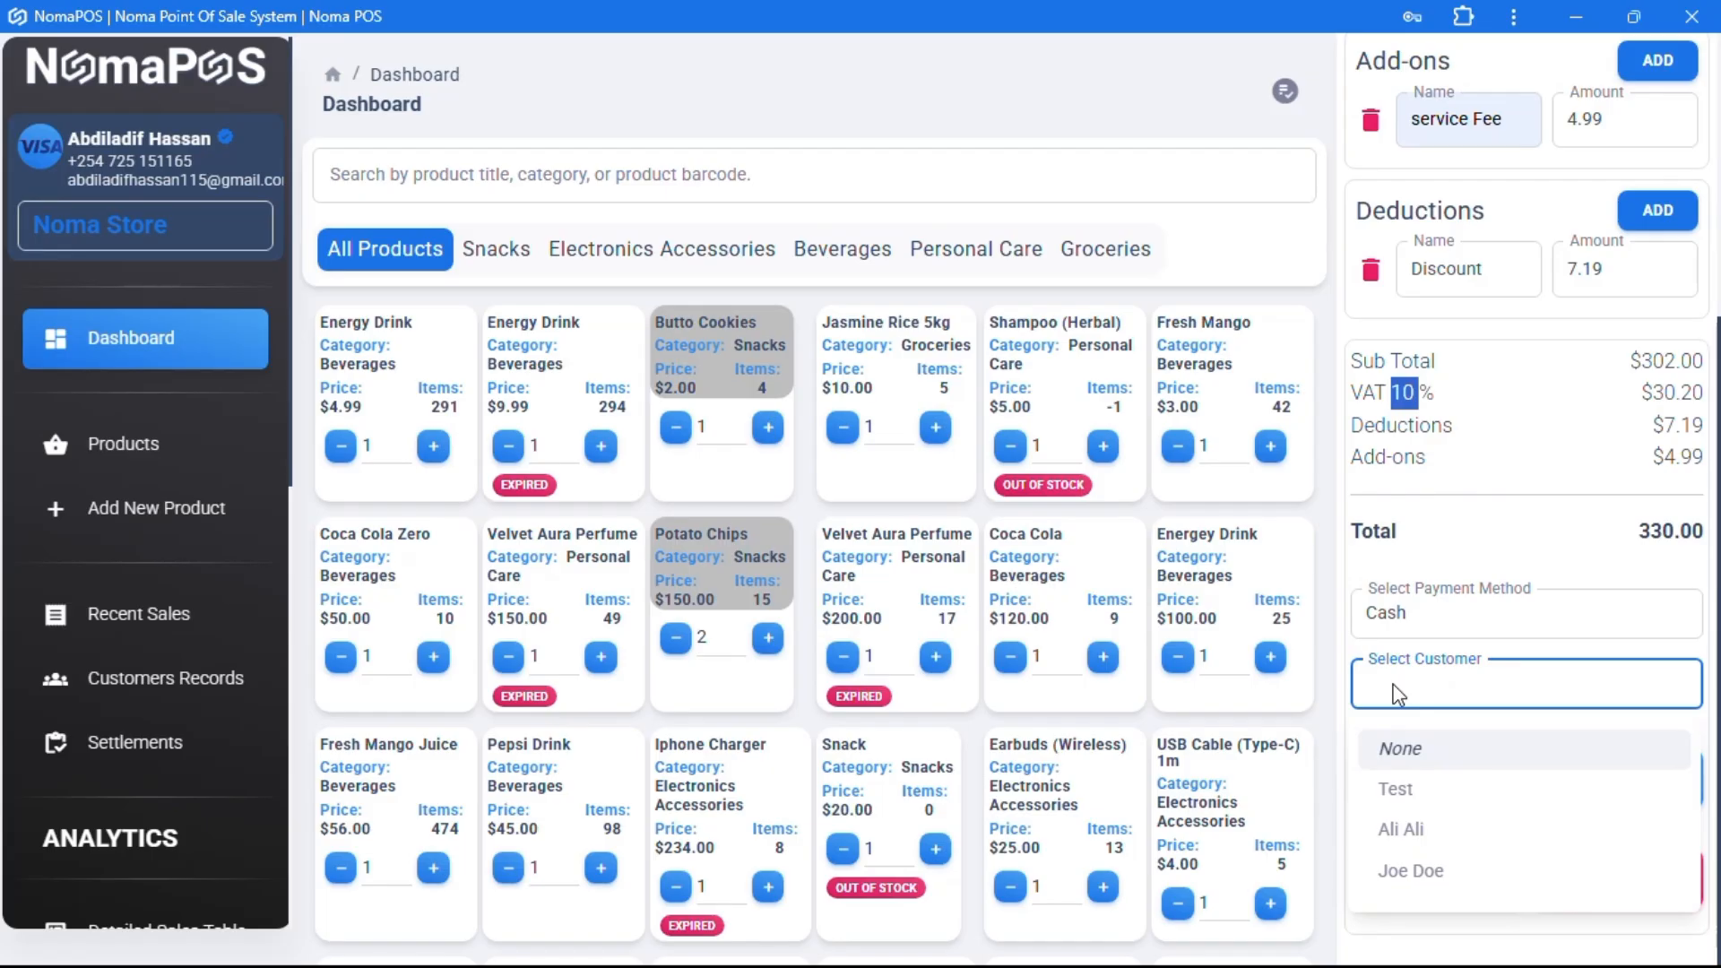
{"action": "left_click", "coordinate": [1435, 838]}
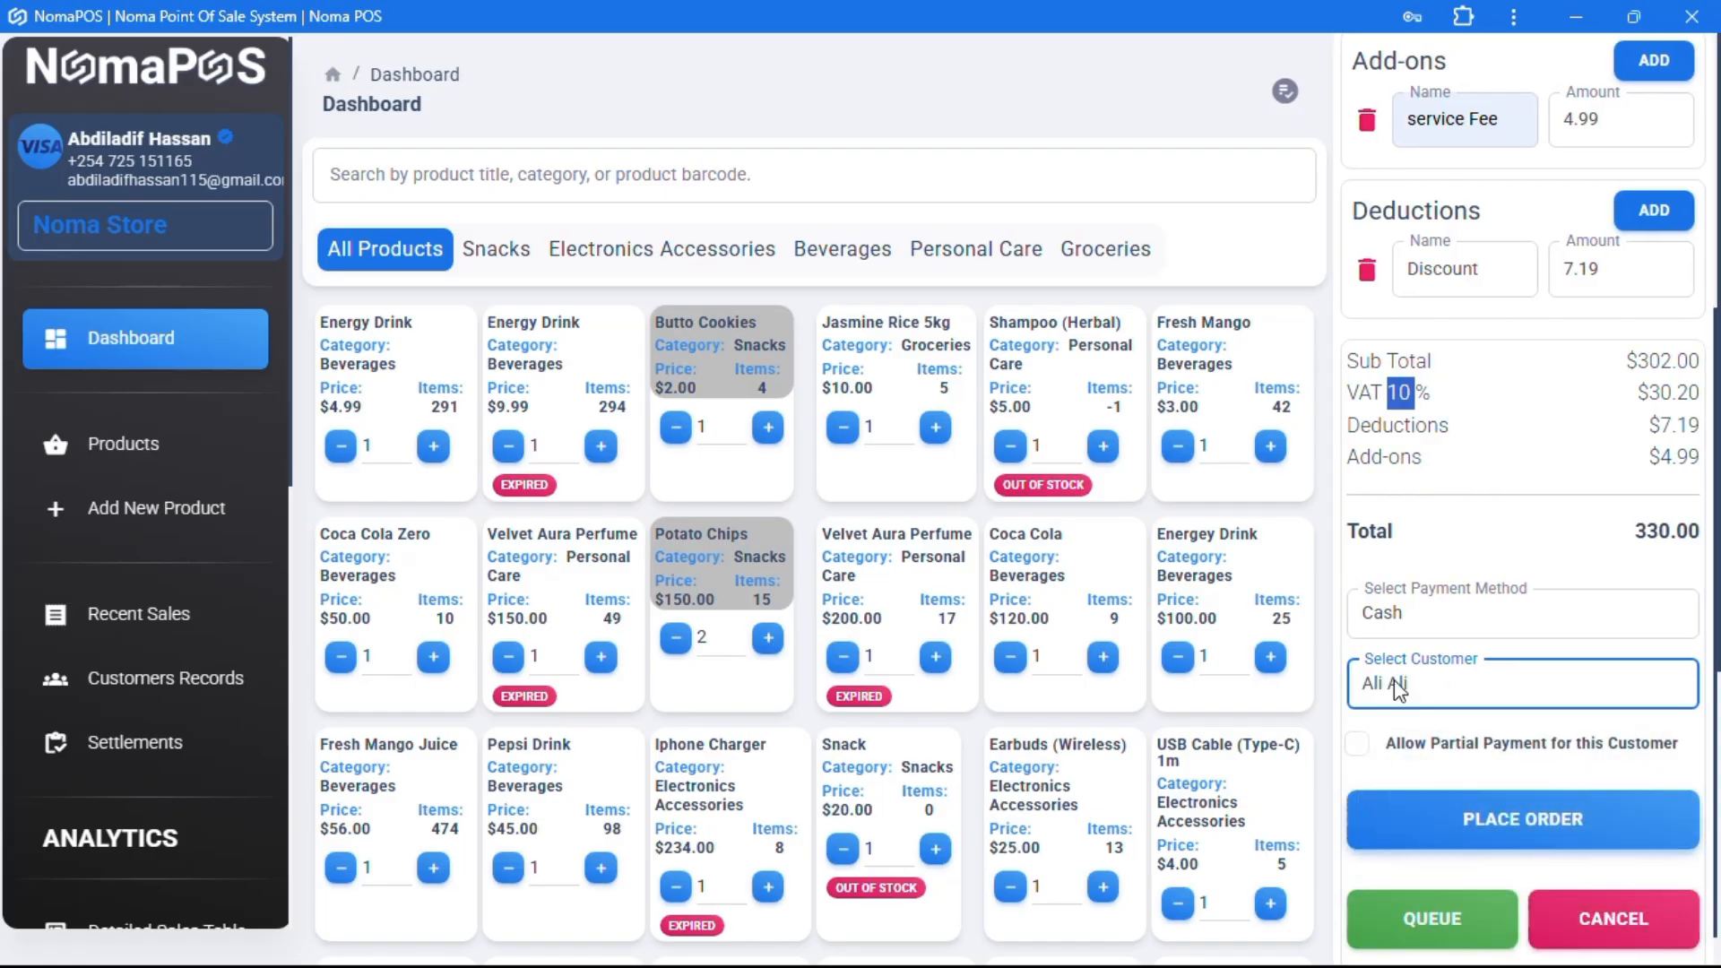
- Allow partial payment, pay 130.00 now, and place the order with a $200.00 balance
{"action": "scroll", "coordinate": [1371, 712], "scroll_direction": "down", "scroll_amount": 1}
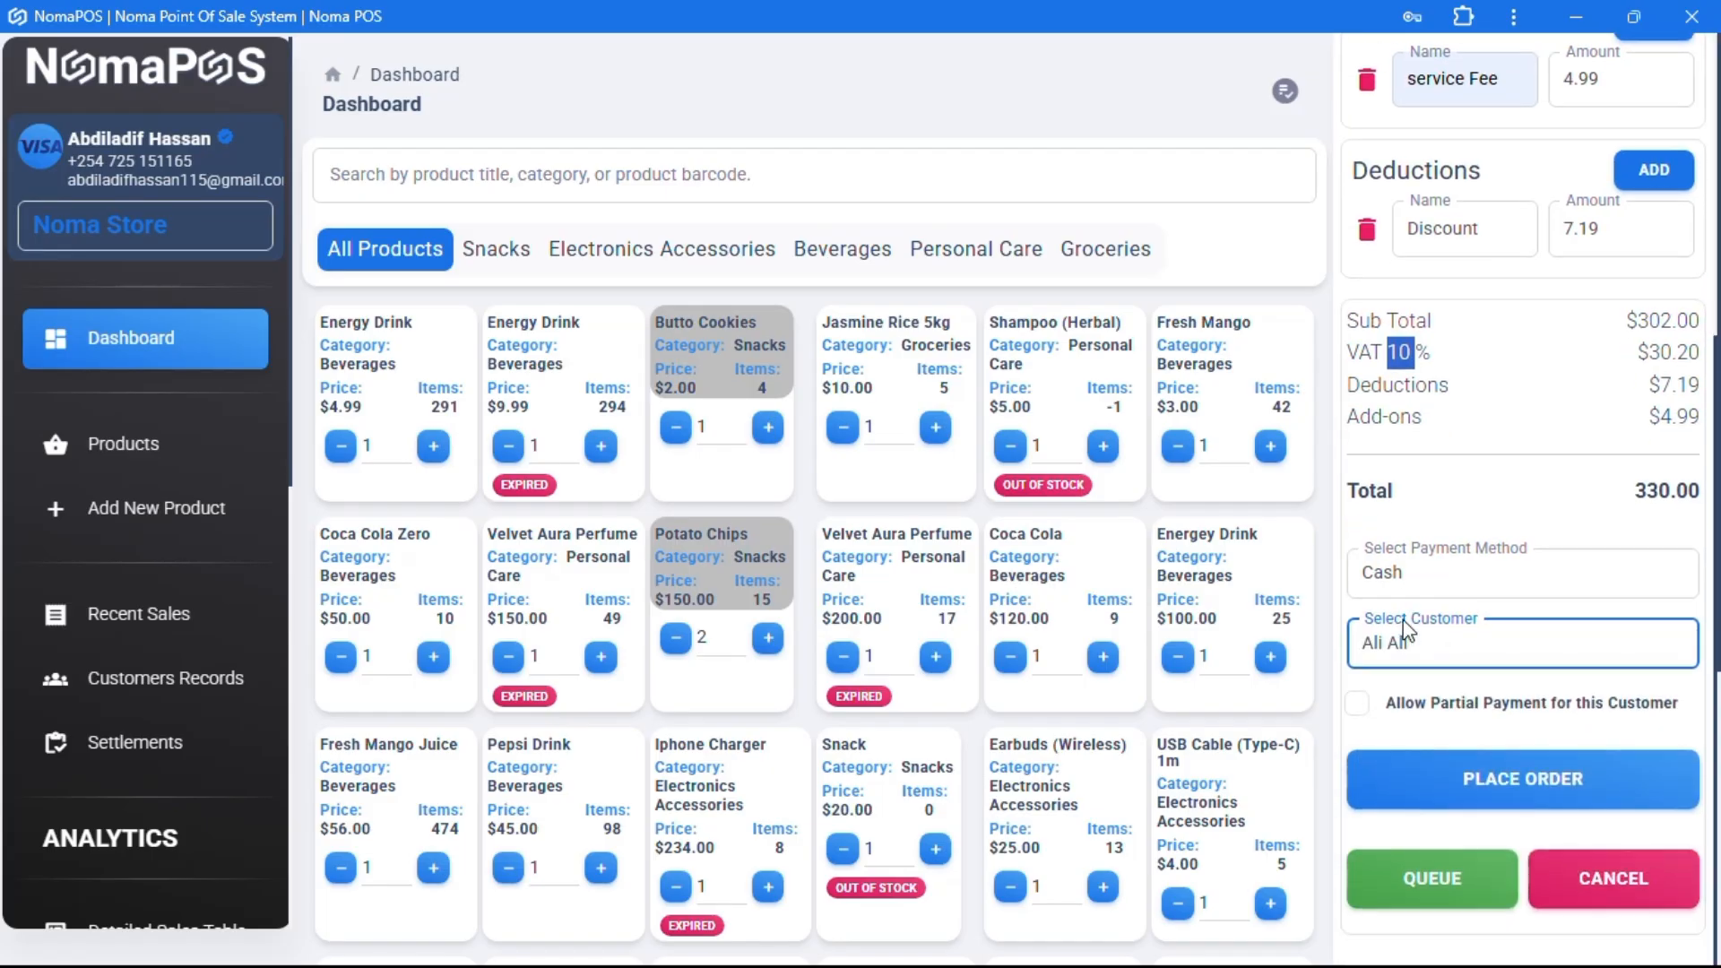
{"action": "left_click", "coordinate": [1359, 705]}
{"action": "scroll", "coordinate": [1456, 688], "scroll_direction": "down", "scroll_amount": 1}
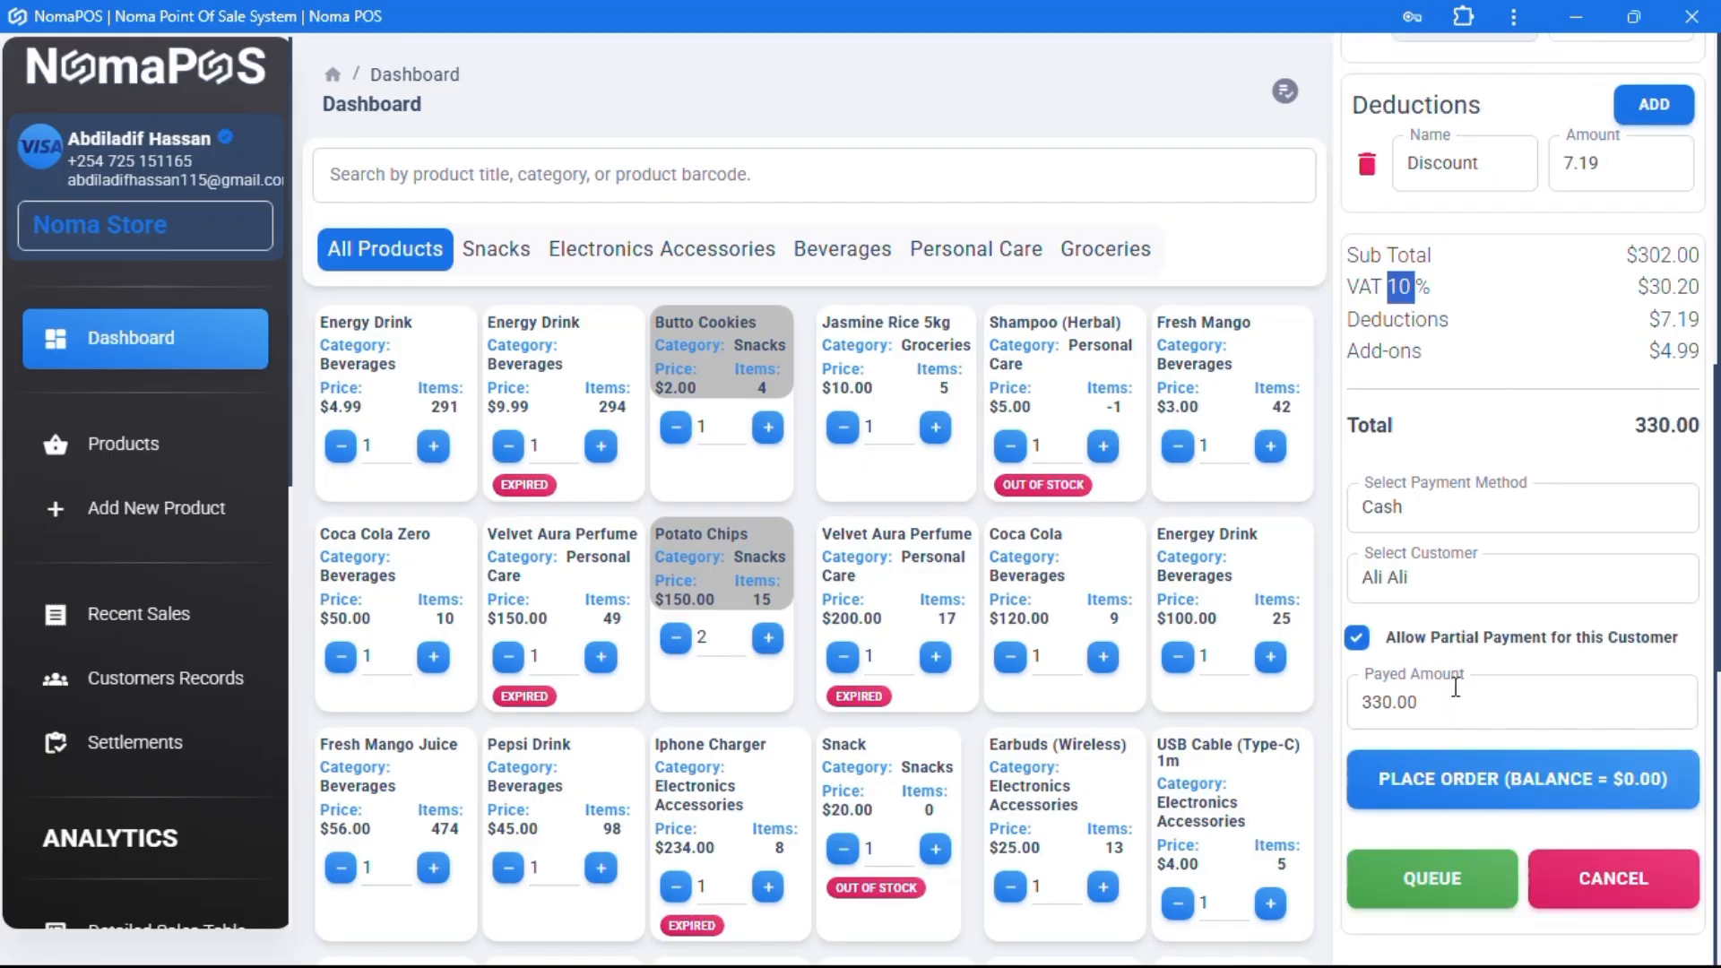
{"action": "left_click", "coordinate": [1376, 704]}
{"action": "key", "text": "BackSpace"}
{"action": "type", "text": "1"}
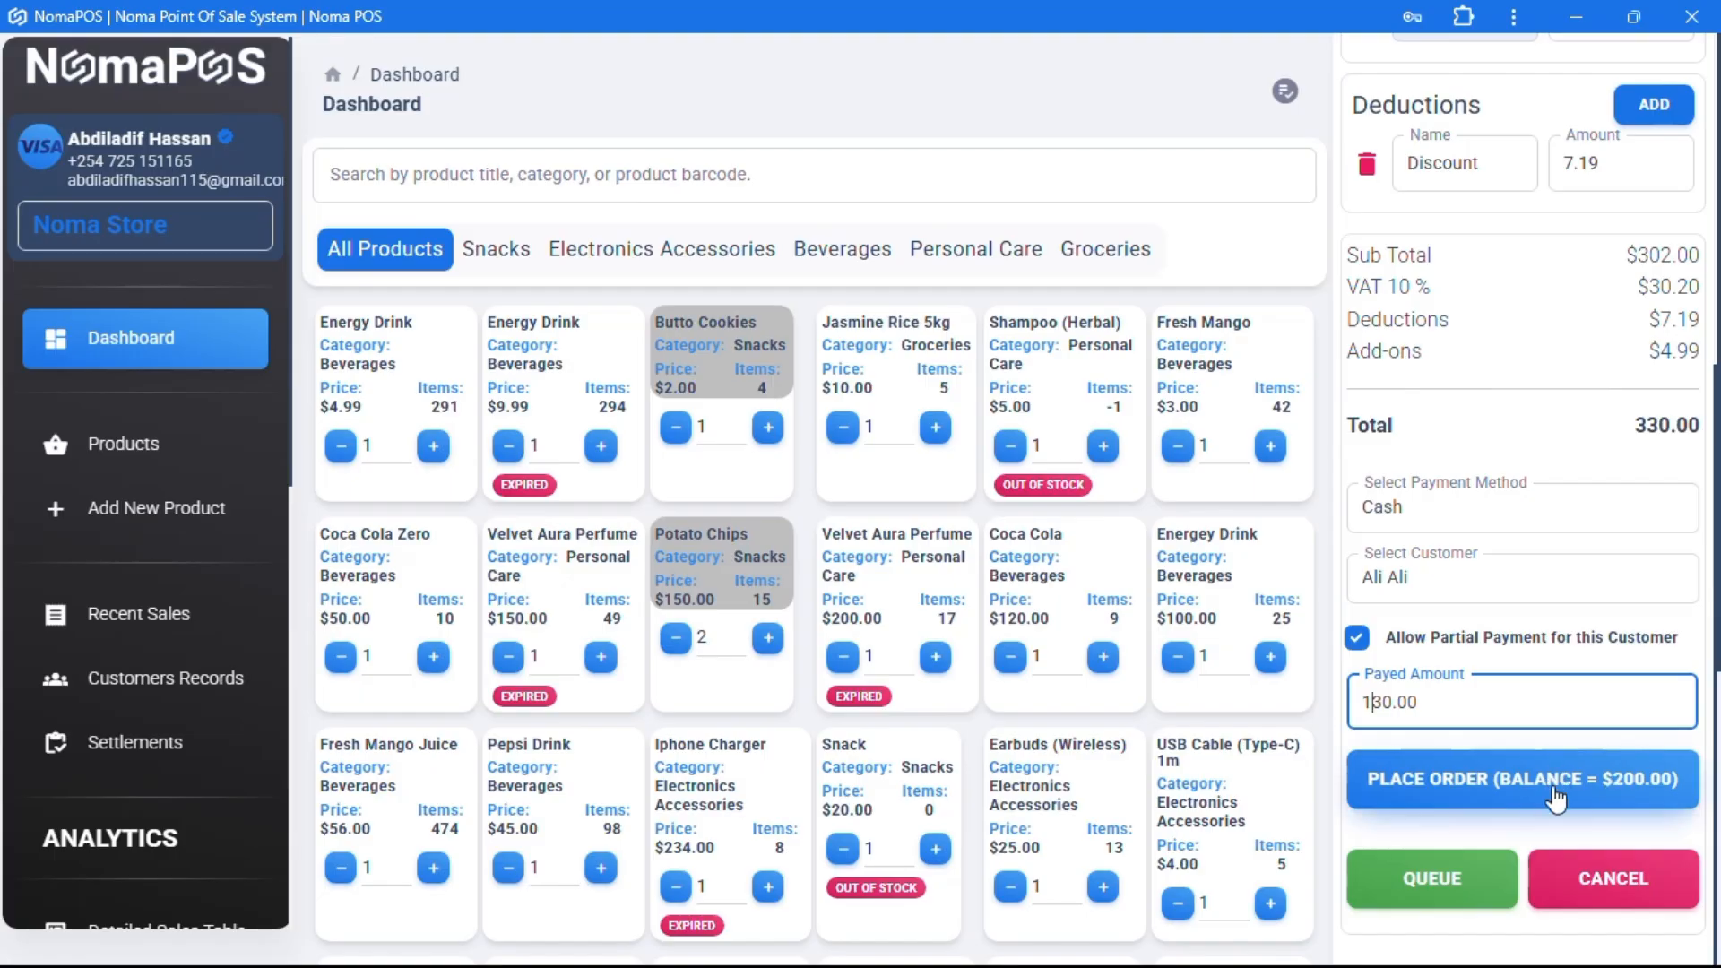
{"action": "left_click", "coordinate": [1475, 782]}
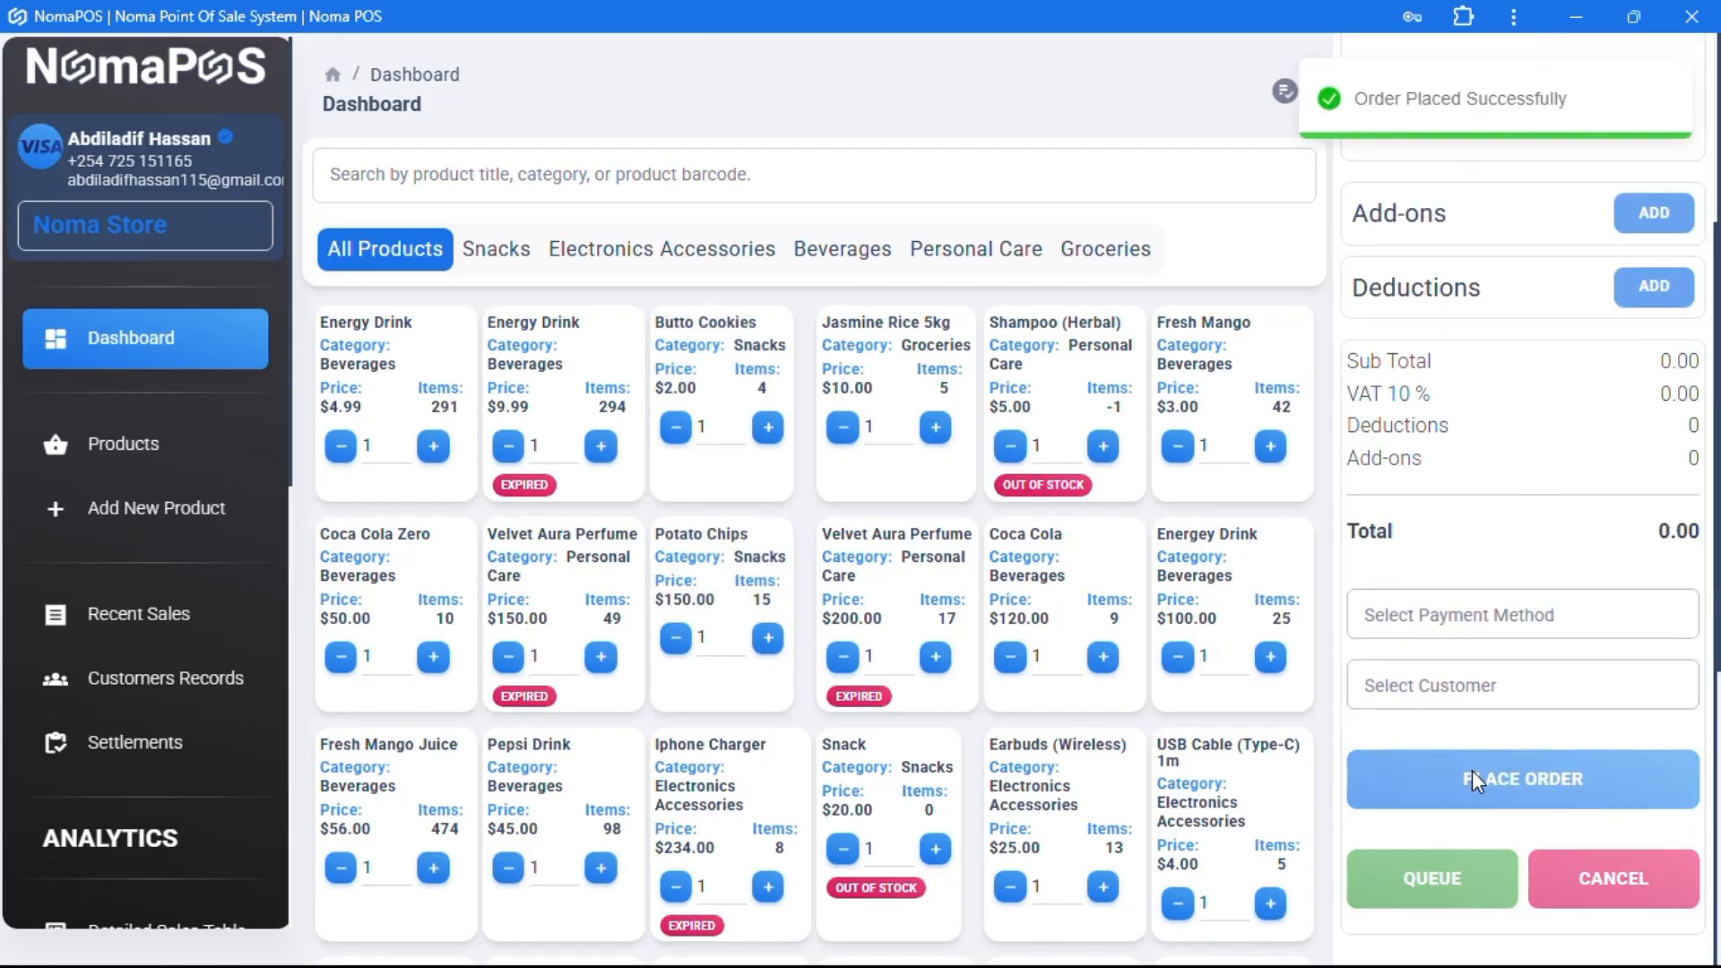
- Open INV-0189 in Recent Sales and check its 130.00 paid and $200.00 balance
{"action": "left_click", "coordinate": [128, 628]}
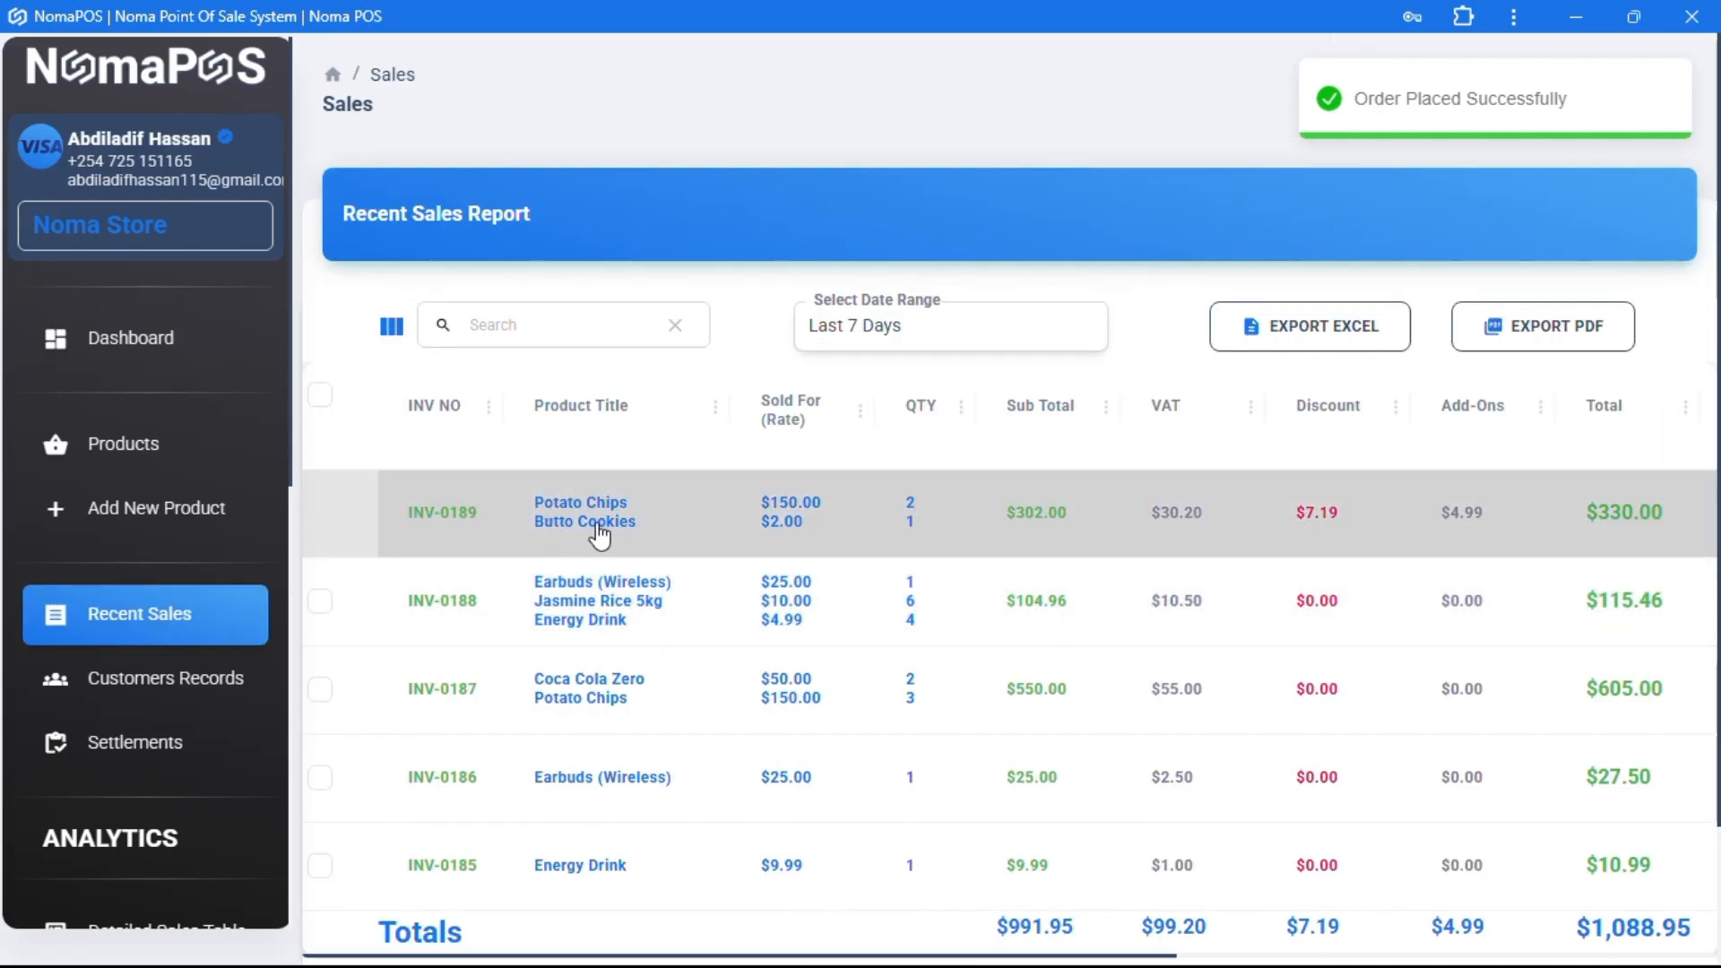
{"action": "left_click", "coordinate": [598, 527]}
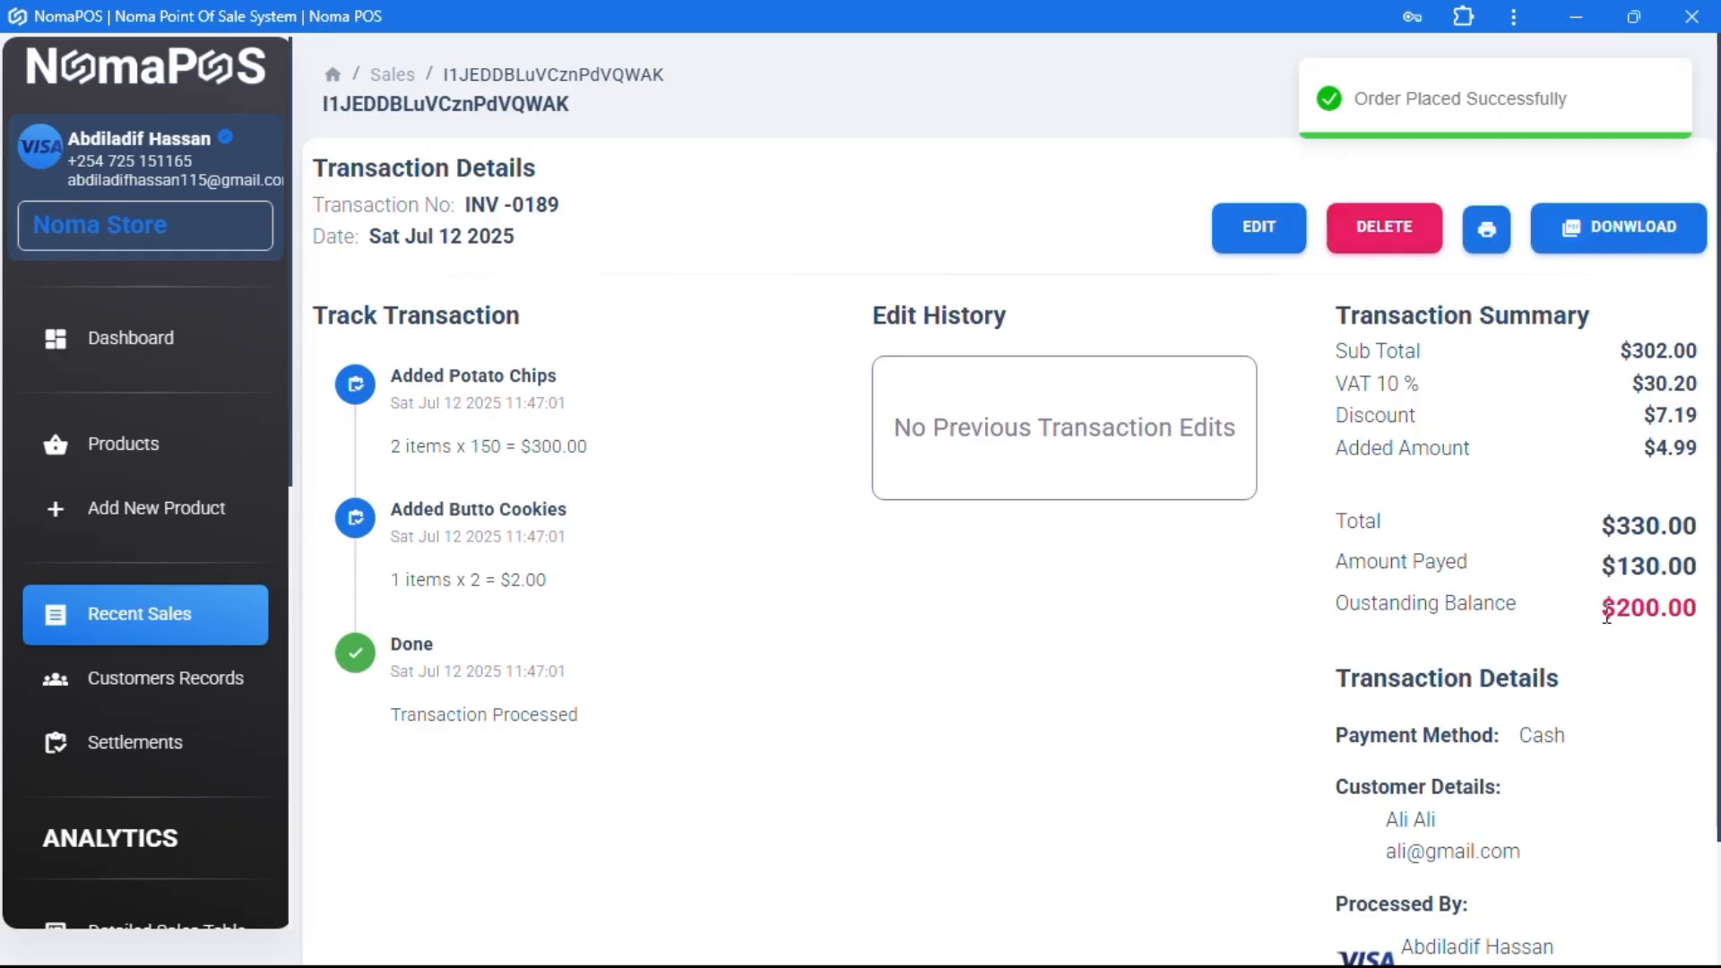
{"action": "left_click_drag", "start_coordinate": [1607, 617], "coordinate": [1708, 628]}
{"action": "scroll", "coordinate": [1506, 723], "scroll_direction": "down", "scroll_amount": 1}
{"action": "left_click", "coordinate": [1386, 722]}
{"action": "left_click_drag", "start_coordinate": [1386, 722], "coordinate": [1506, 744]}
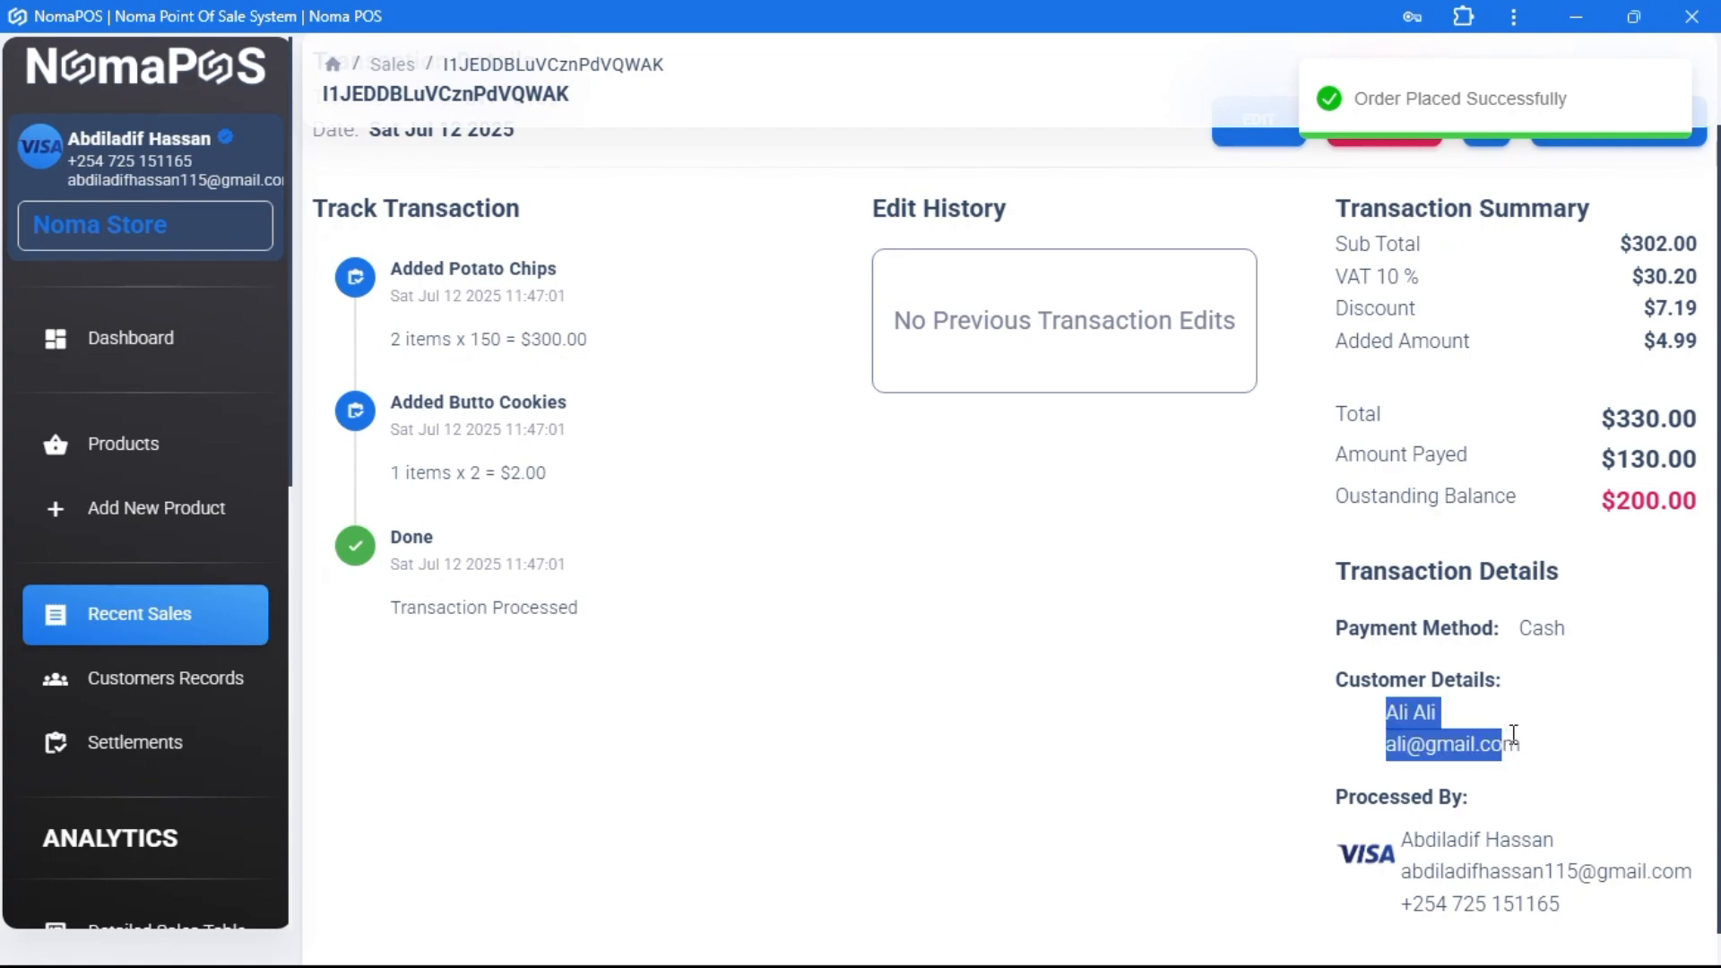
{"action": "scroll", "coordinate": [1098, 594], "scroll_direction": "up", "scroll_amount": 2}
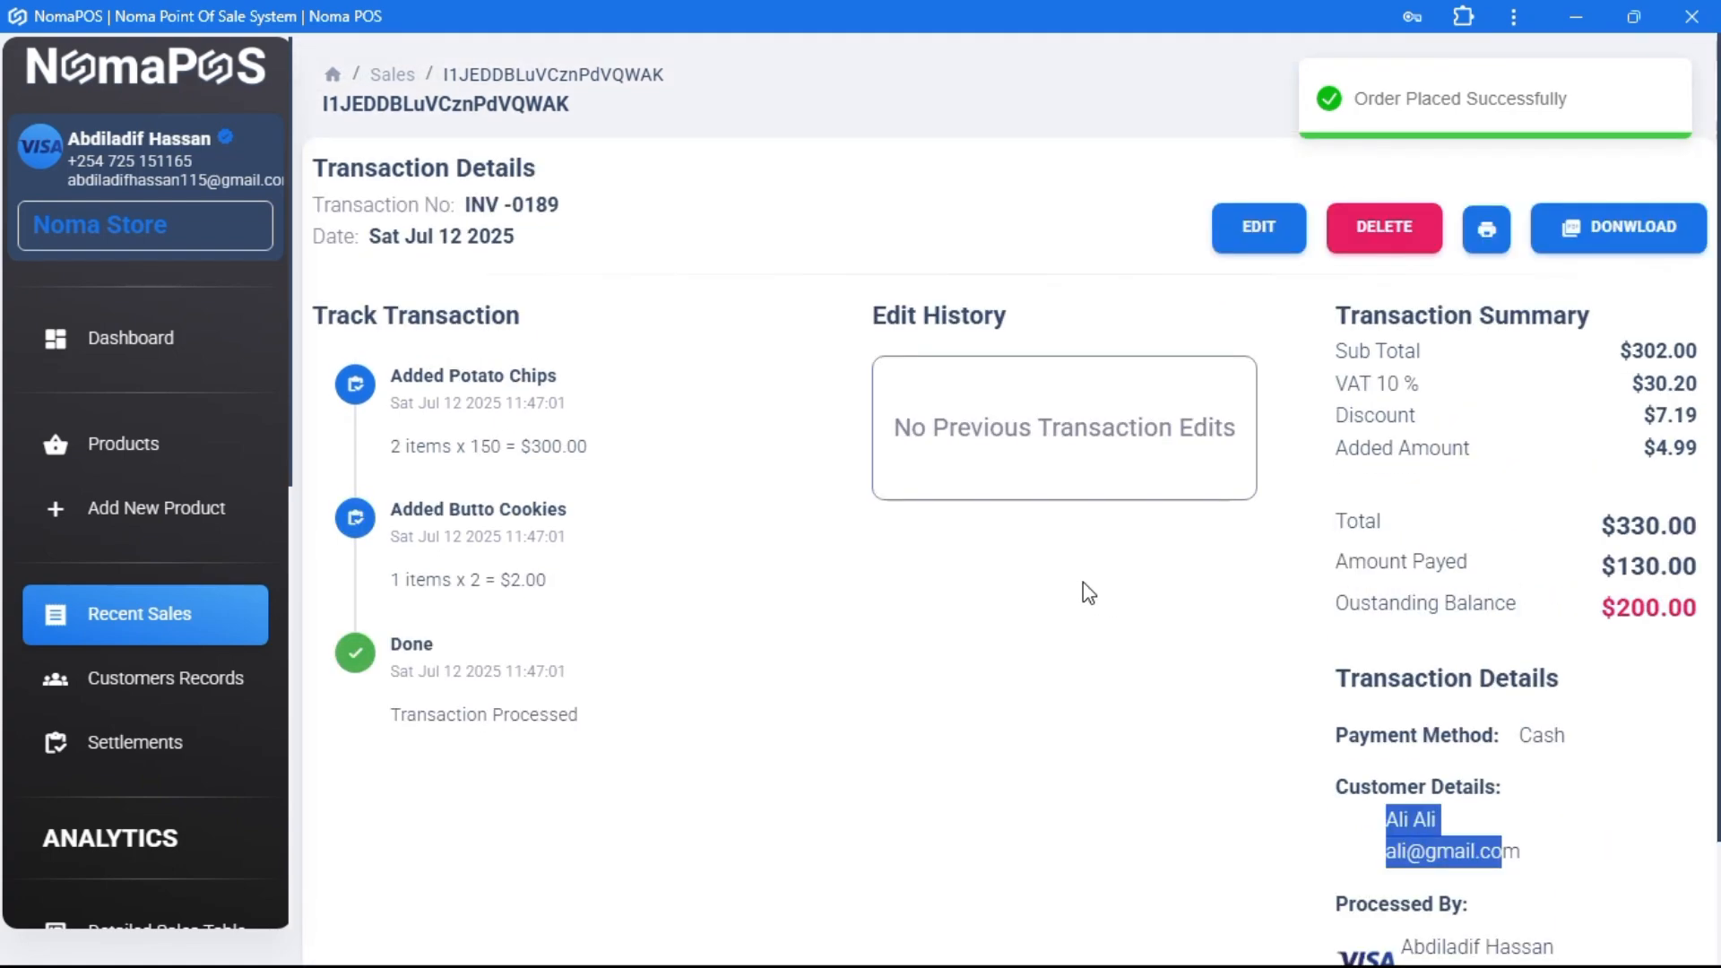
- Open the customer's record and view INV-0189 with its $200.00 outstanding balance
{"action": "left_click", "coordinate": [106, 702]}
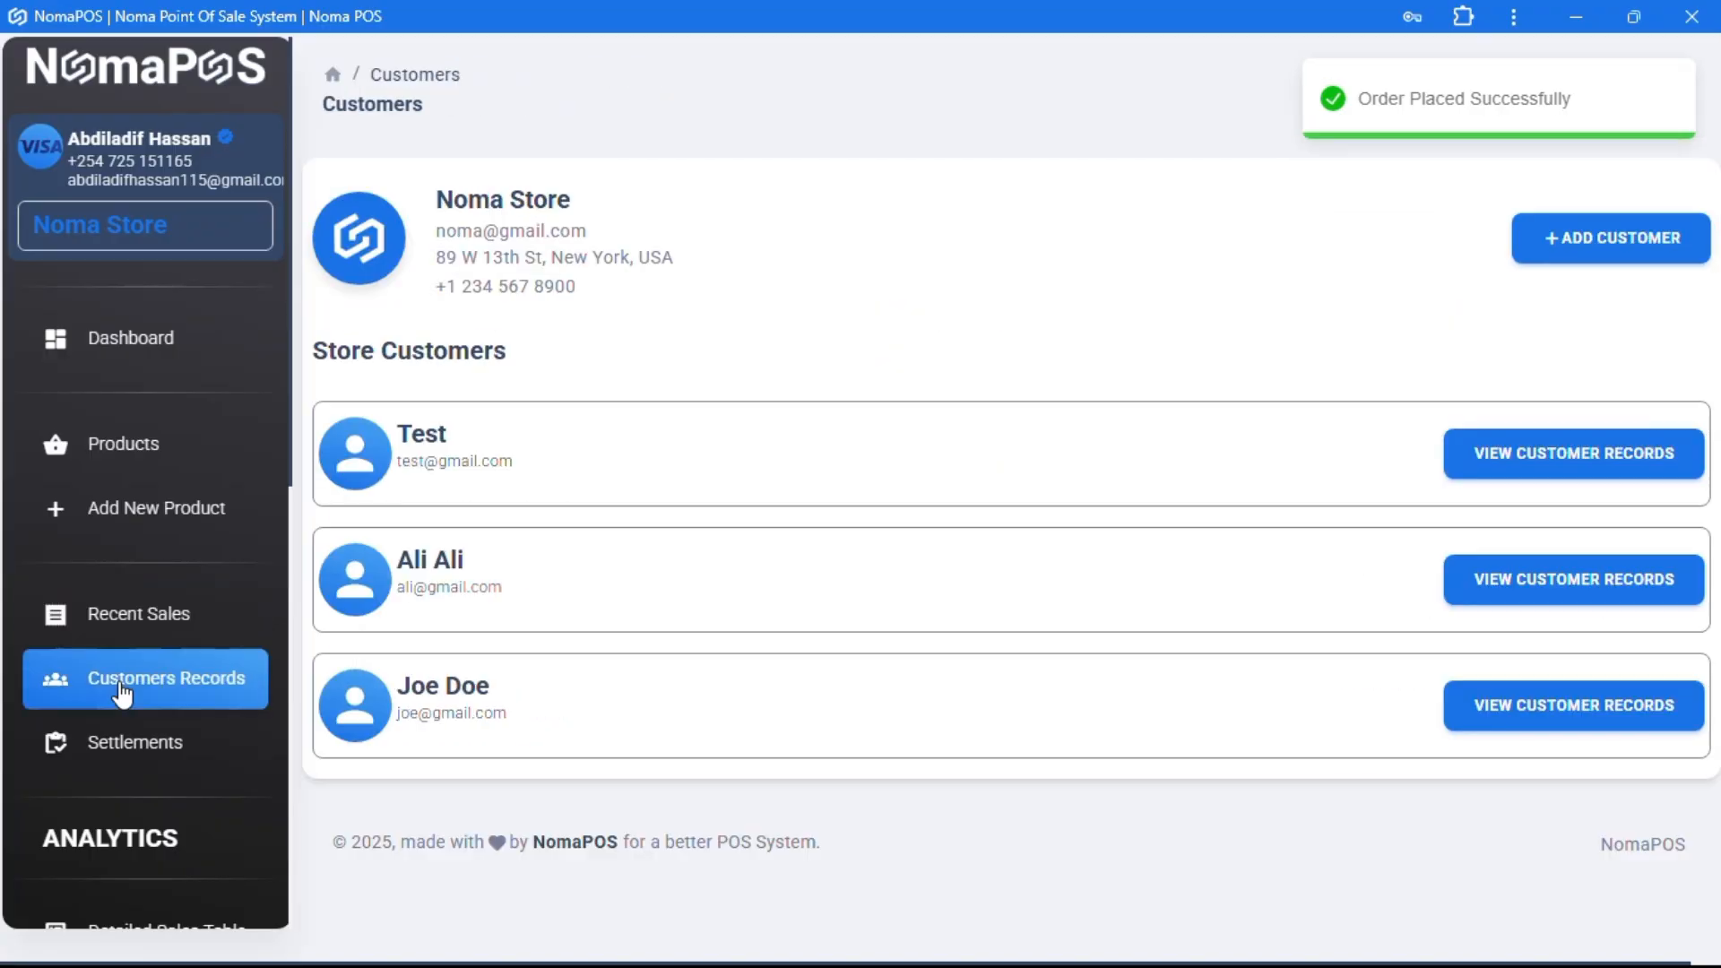
{"action": "left_click", "coordinate": [1530, 581]}
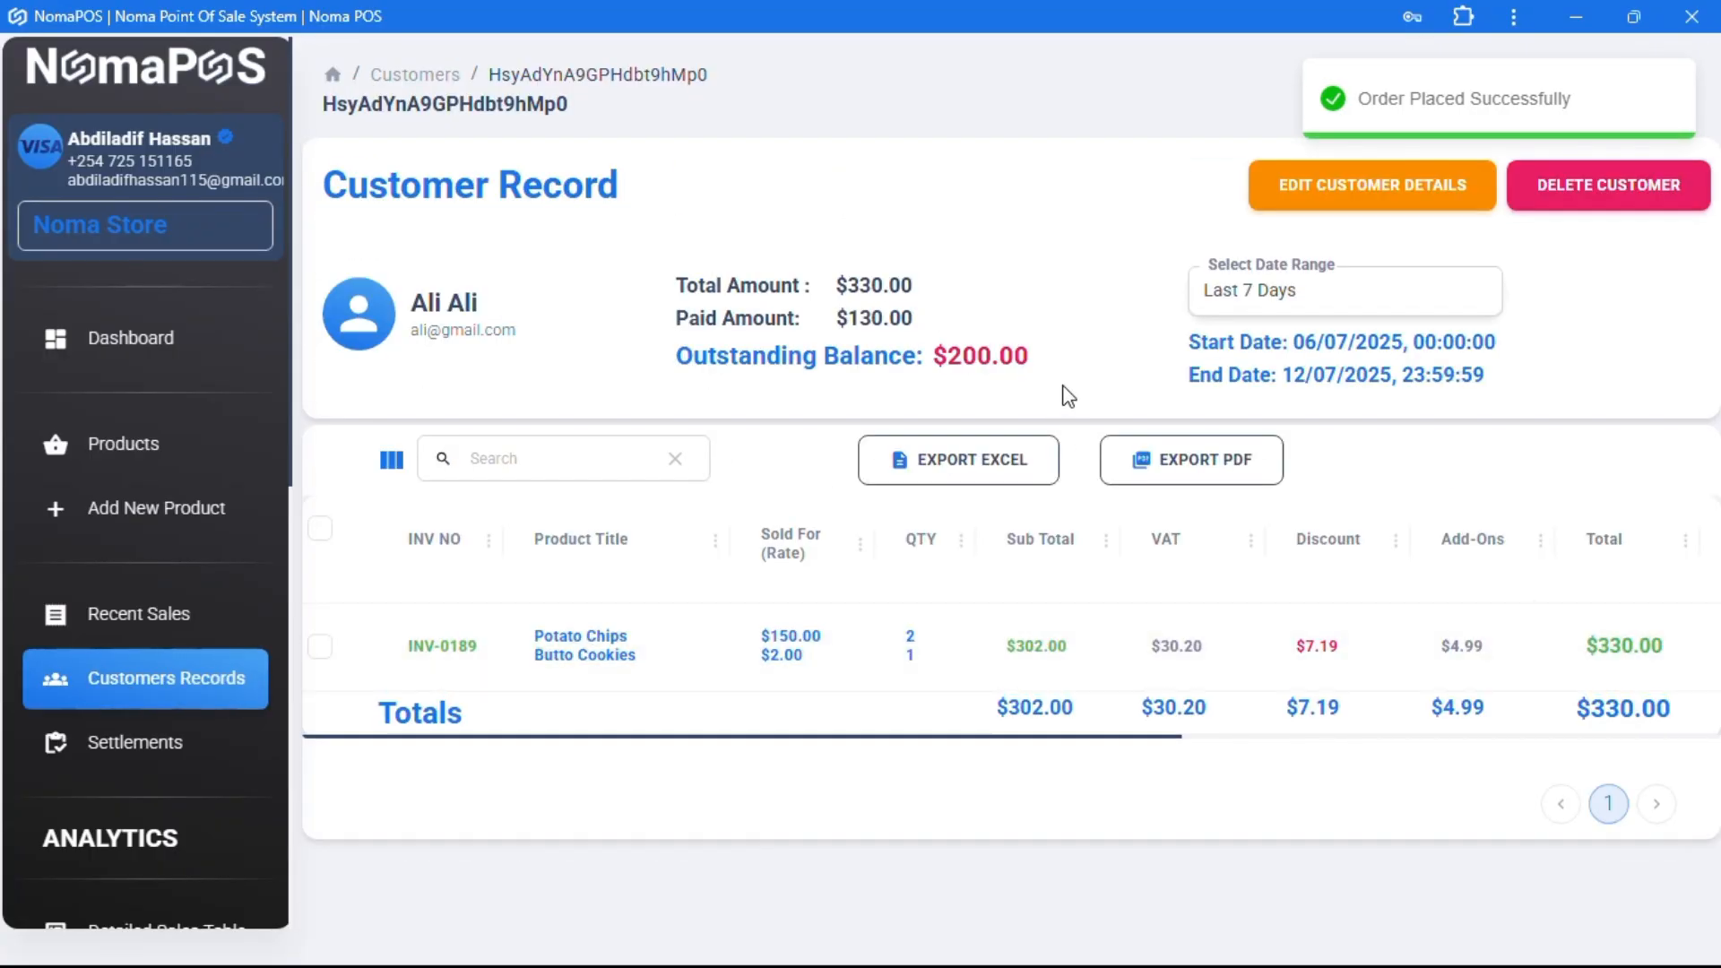
{"action": "left_click", "coordinate": [592, 650]}
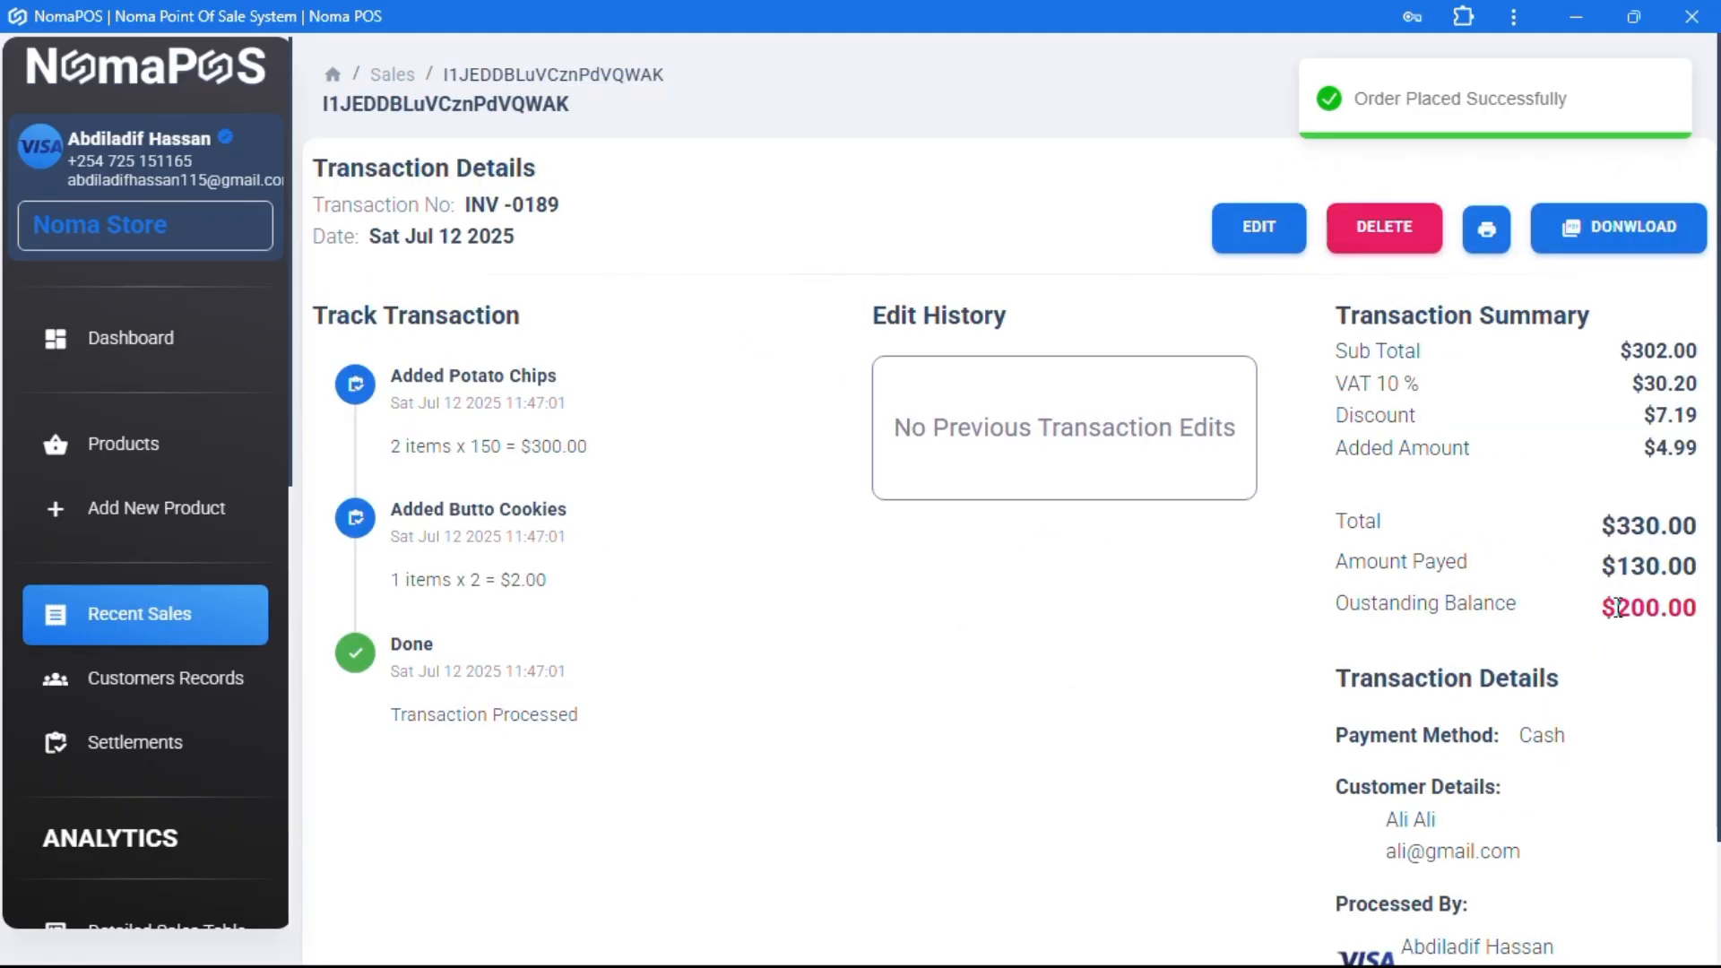
{"action": "left_click_drag", "start_coordinate": [1615, 607], "coordinate": [294, 578]}
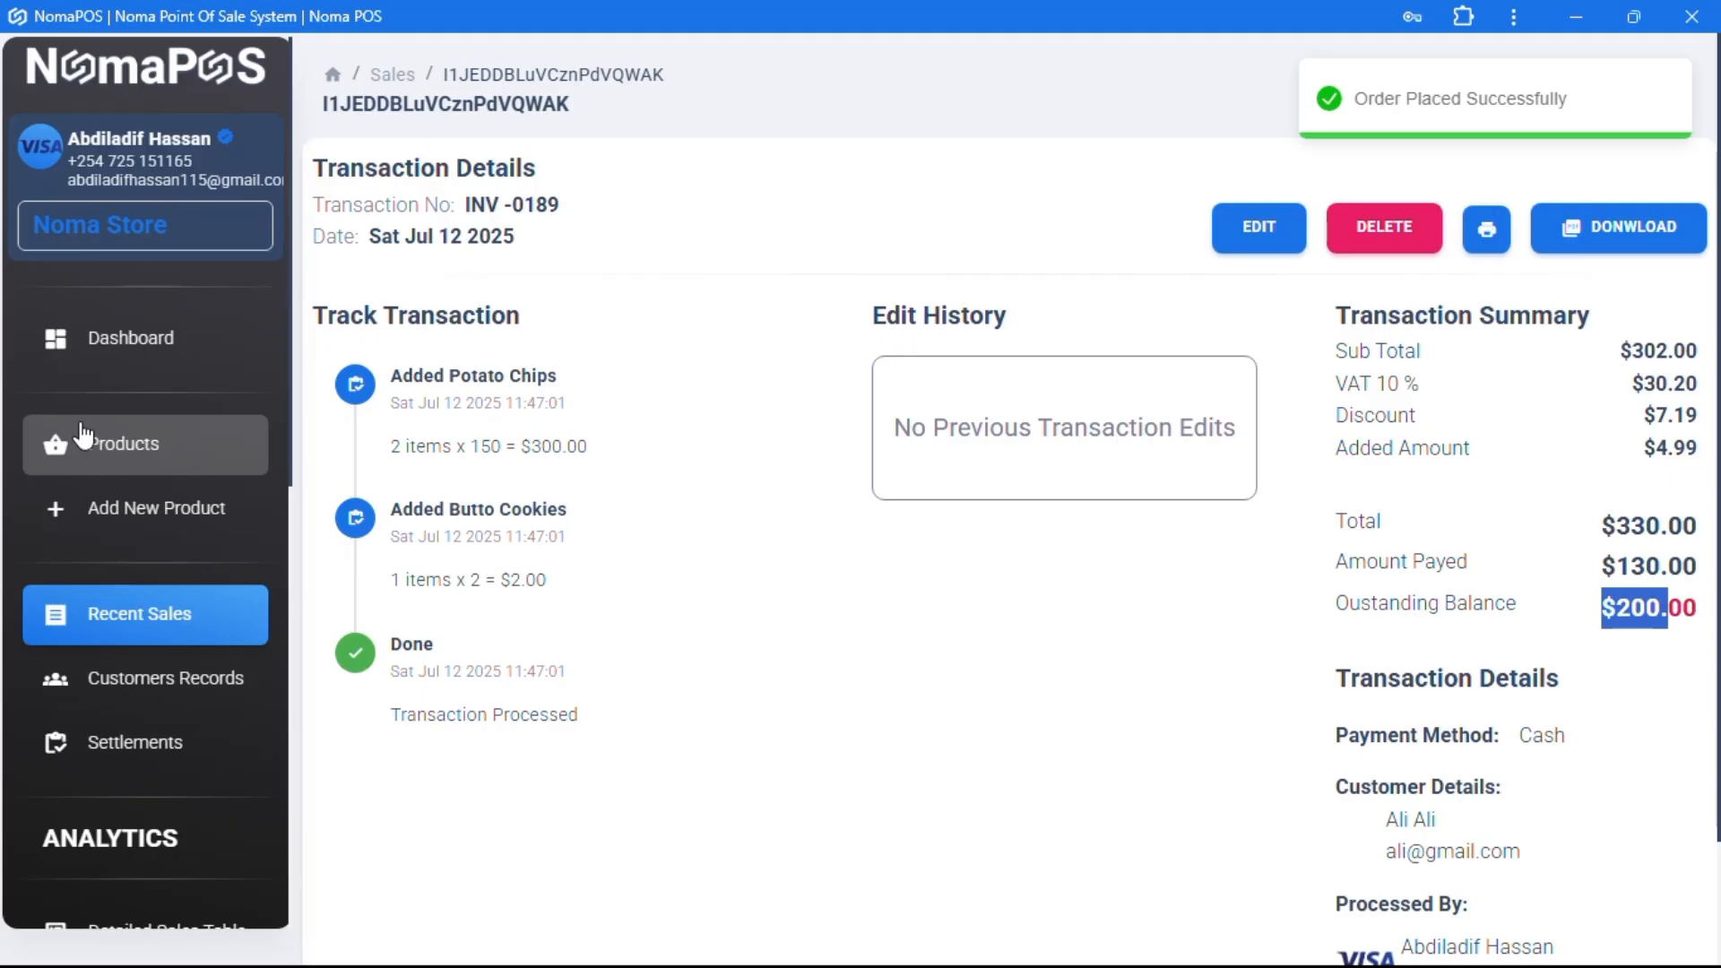
- Queue a cart of Butto Cookies, Jasmine Rice 5kg and Energey Drink
{"action": "left_click", "coordinate": [109, 346]}
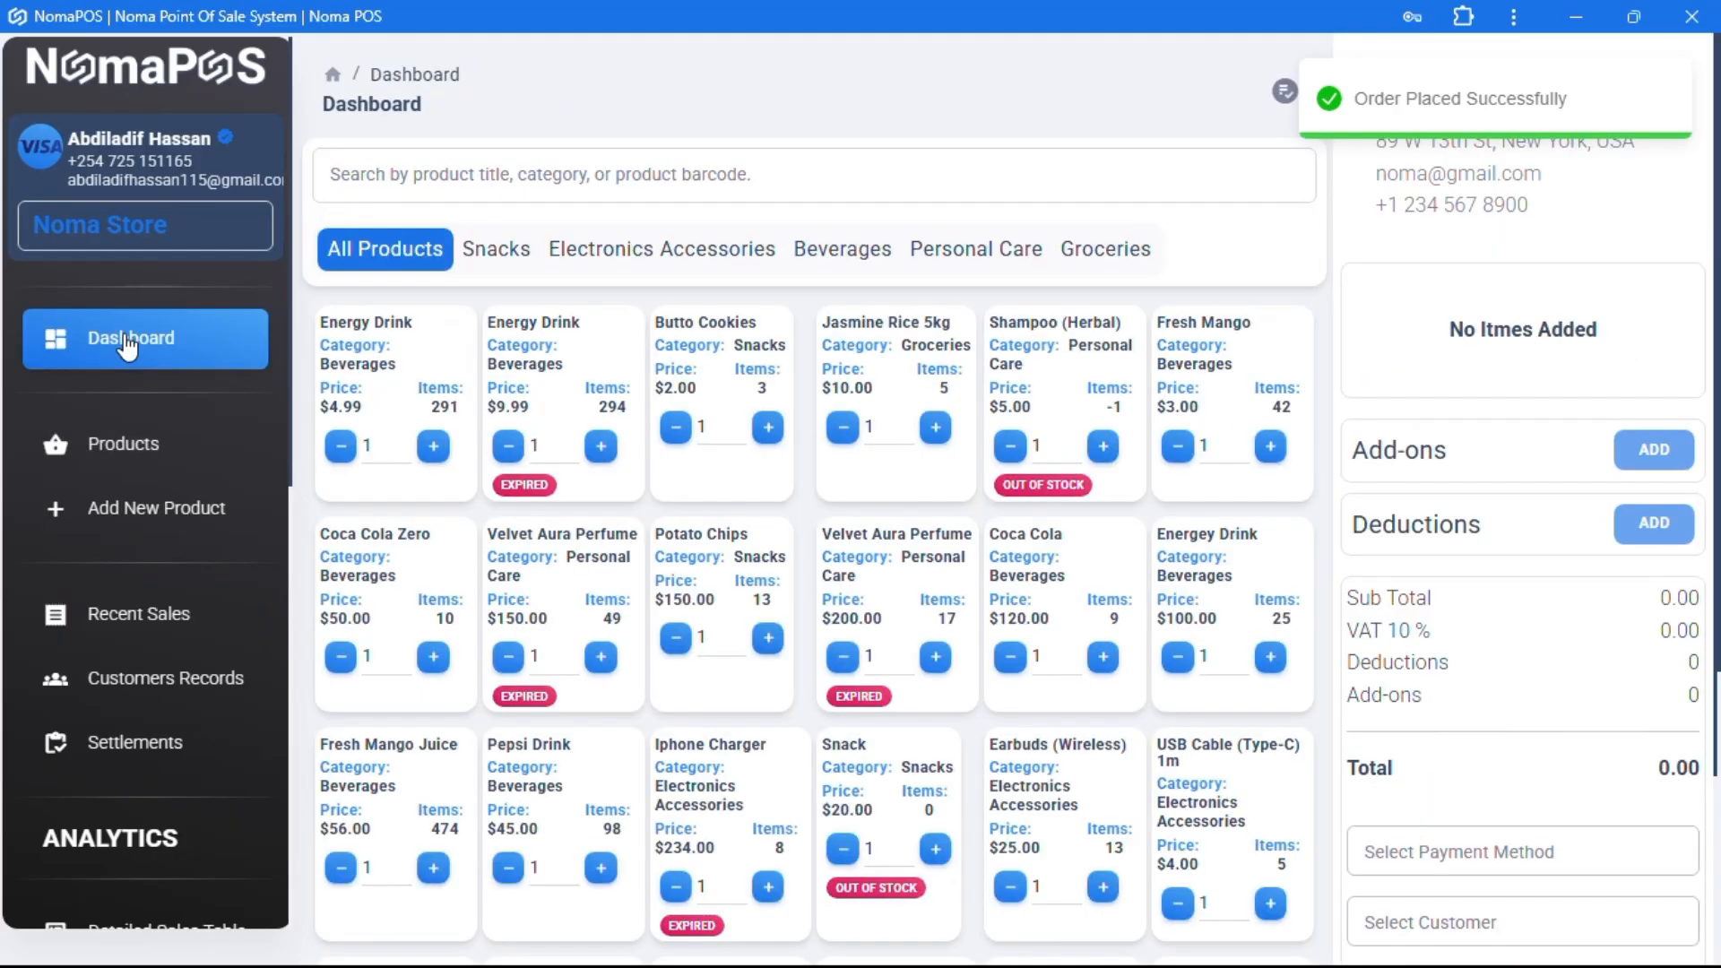
{"action": "left_click", "coordinate": [1661, 108]}
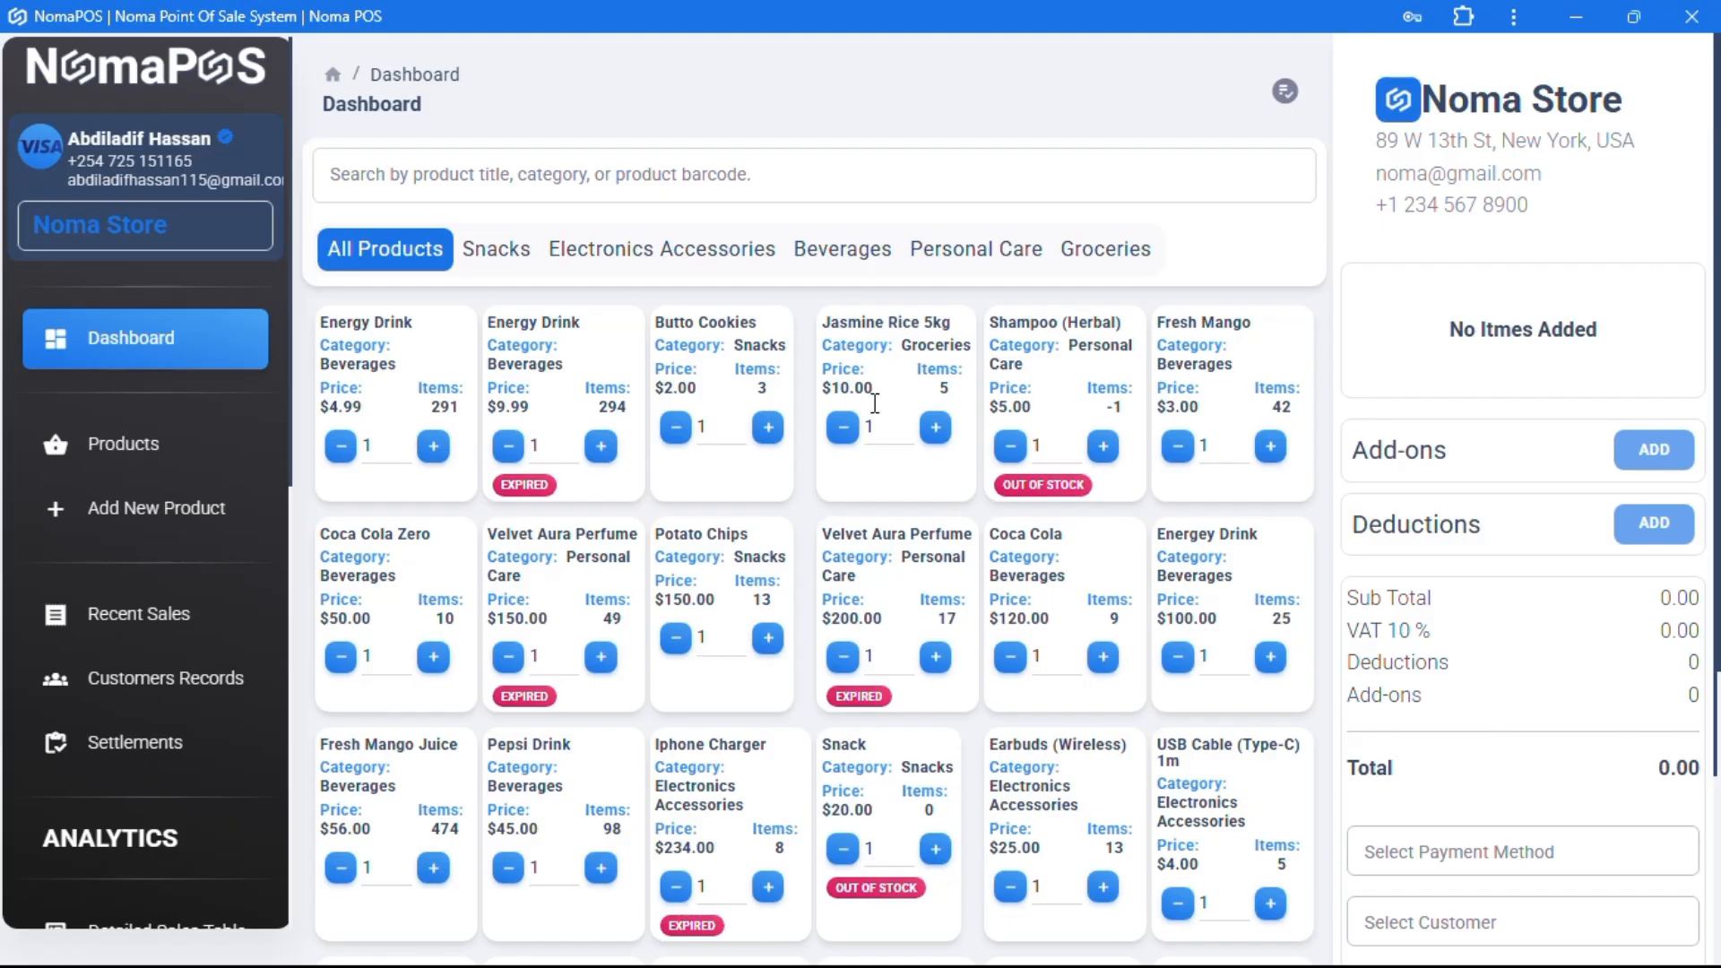
{"action": "left_click", "coordinate": [731, 363]}
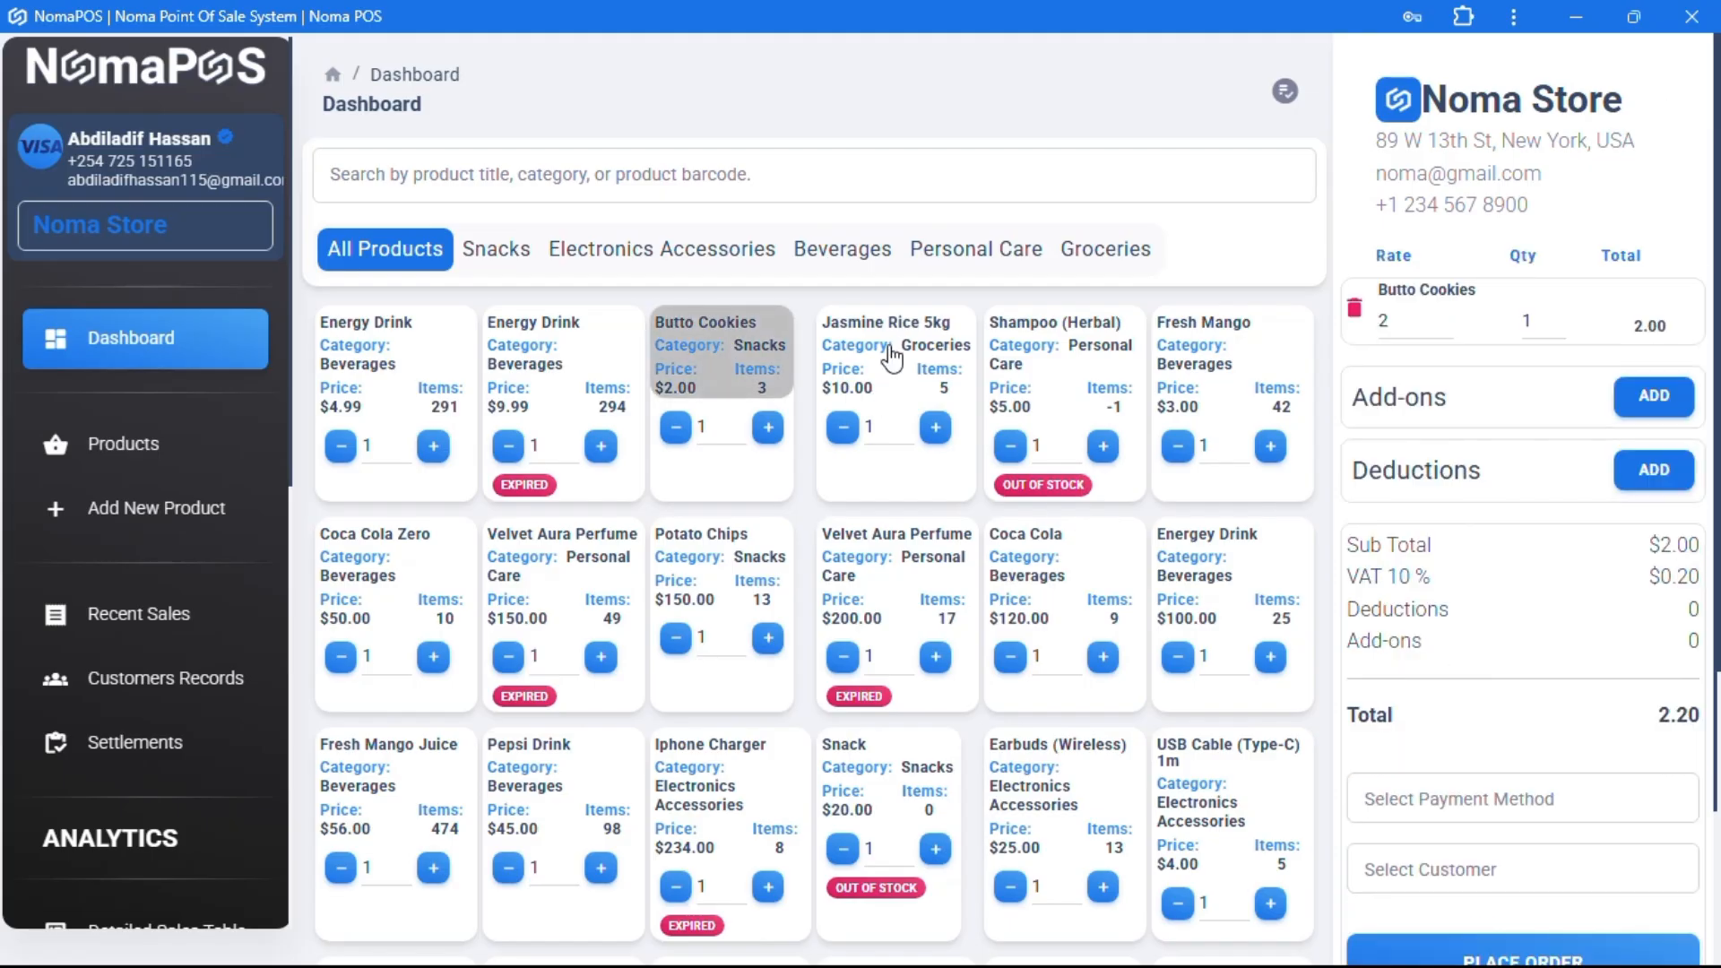
{"action": "left_click", "coordinate": [888, 359]}
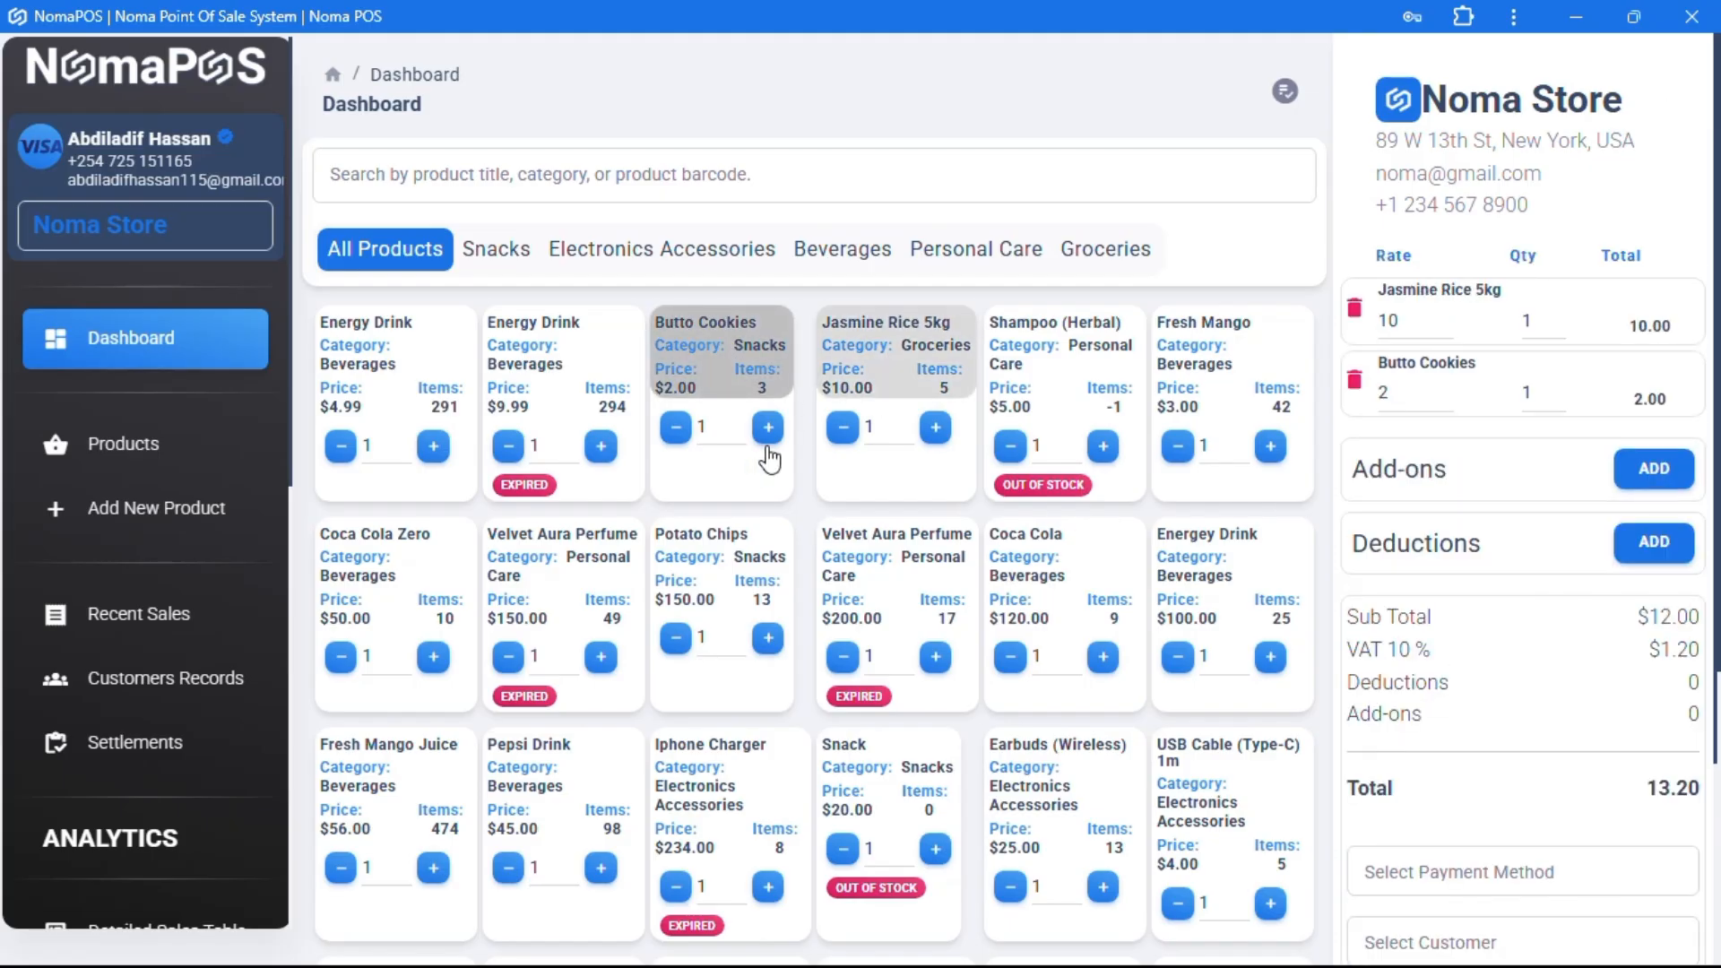
{"action": "left_click", "coordinate": [1268, 596]}
{"action": "scroll", "coordinate": [1498, 690], "scroll_direction": "down", "scroll_amount": 3}
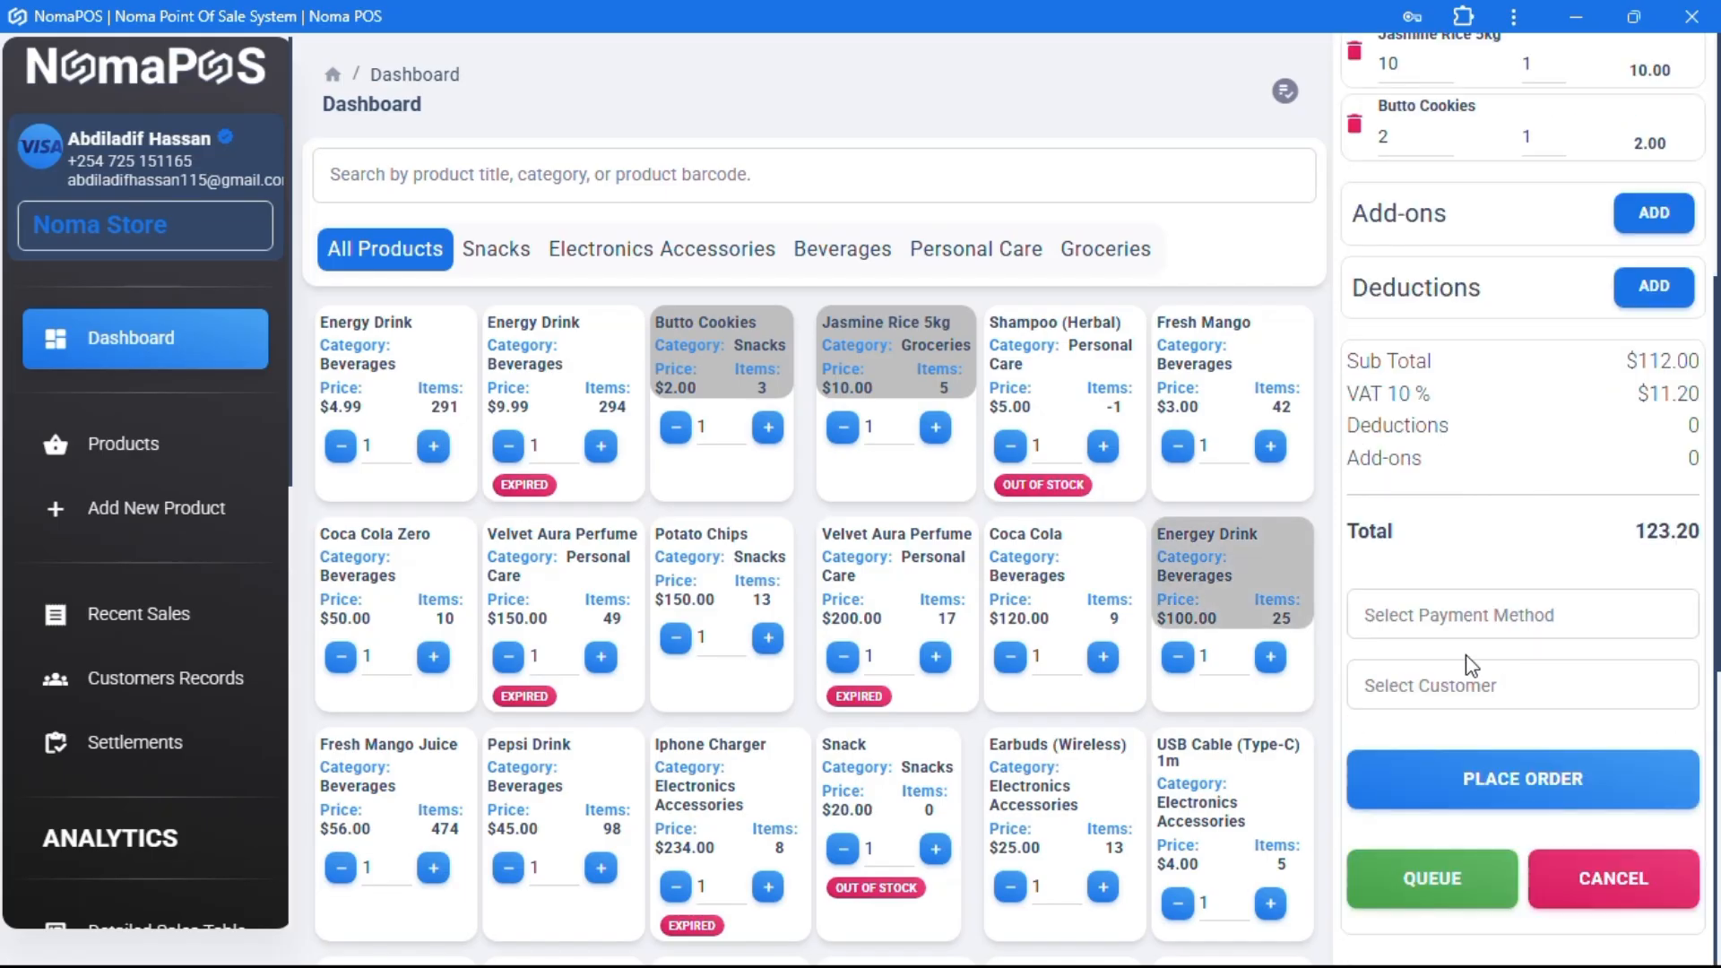
{"action": "left_click", "coordinate": [1436, 886]}
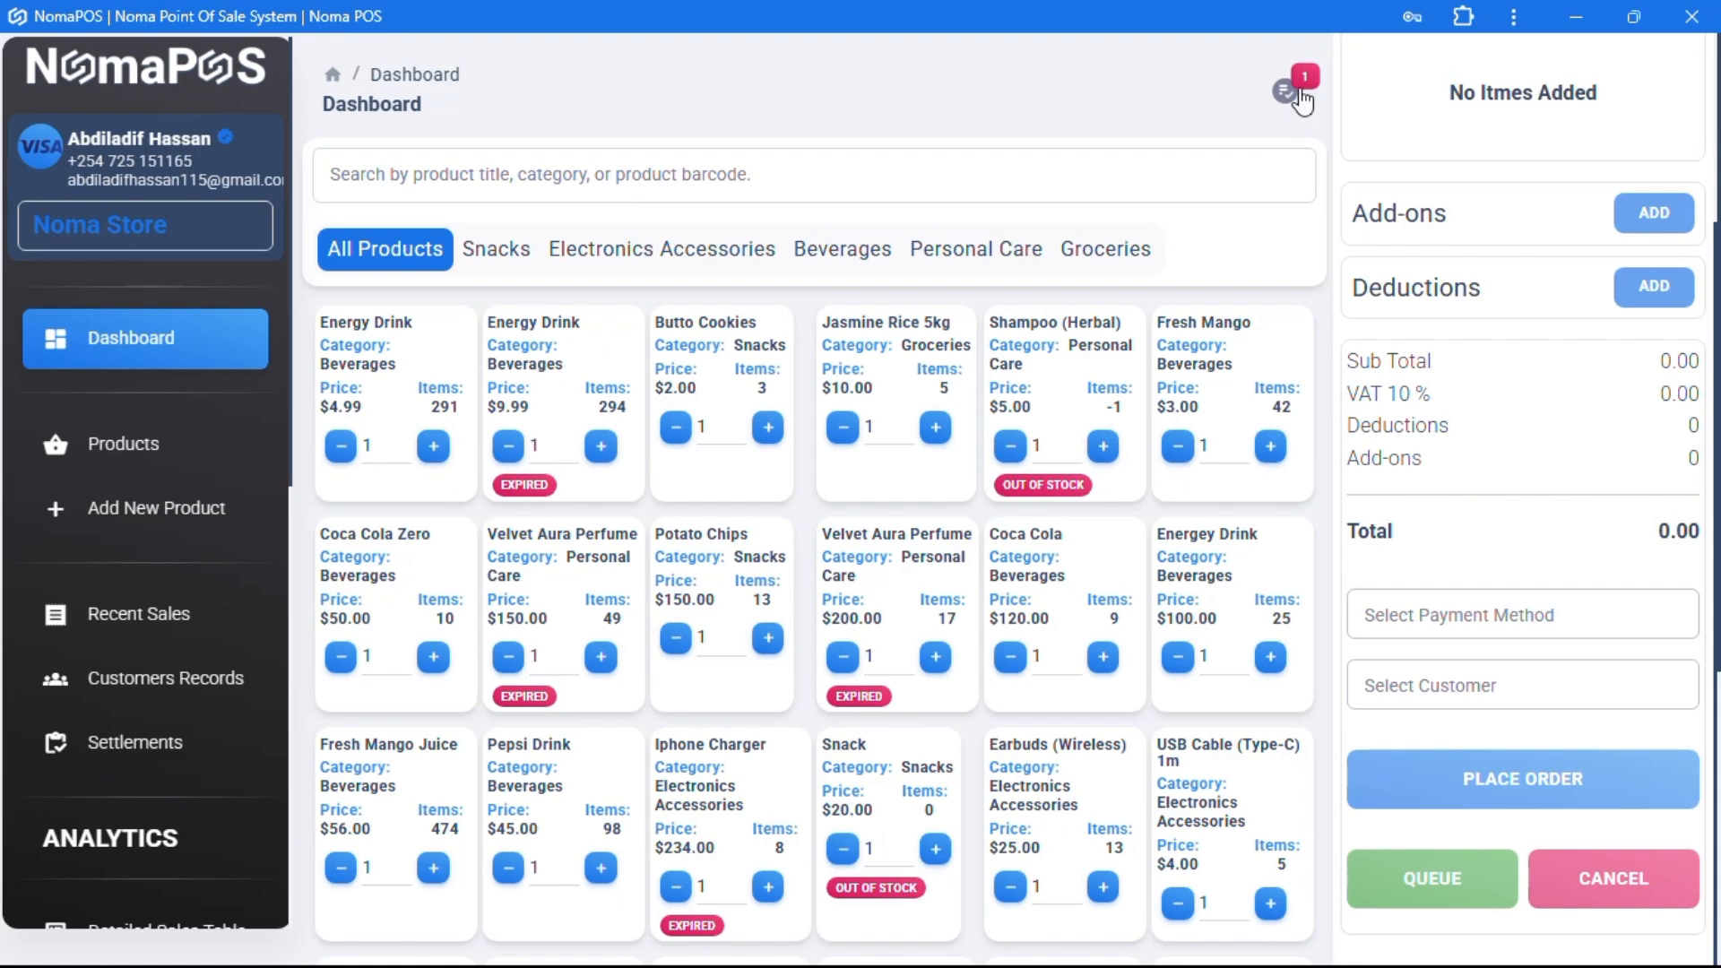
- Queue a Fresh Mango Juice and Earbuds cart, then a USB Cable (Type-C) 1m cart
{"action": "left_click", "coordinate": [1302, 102]}
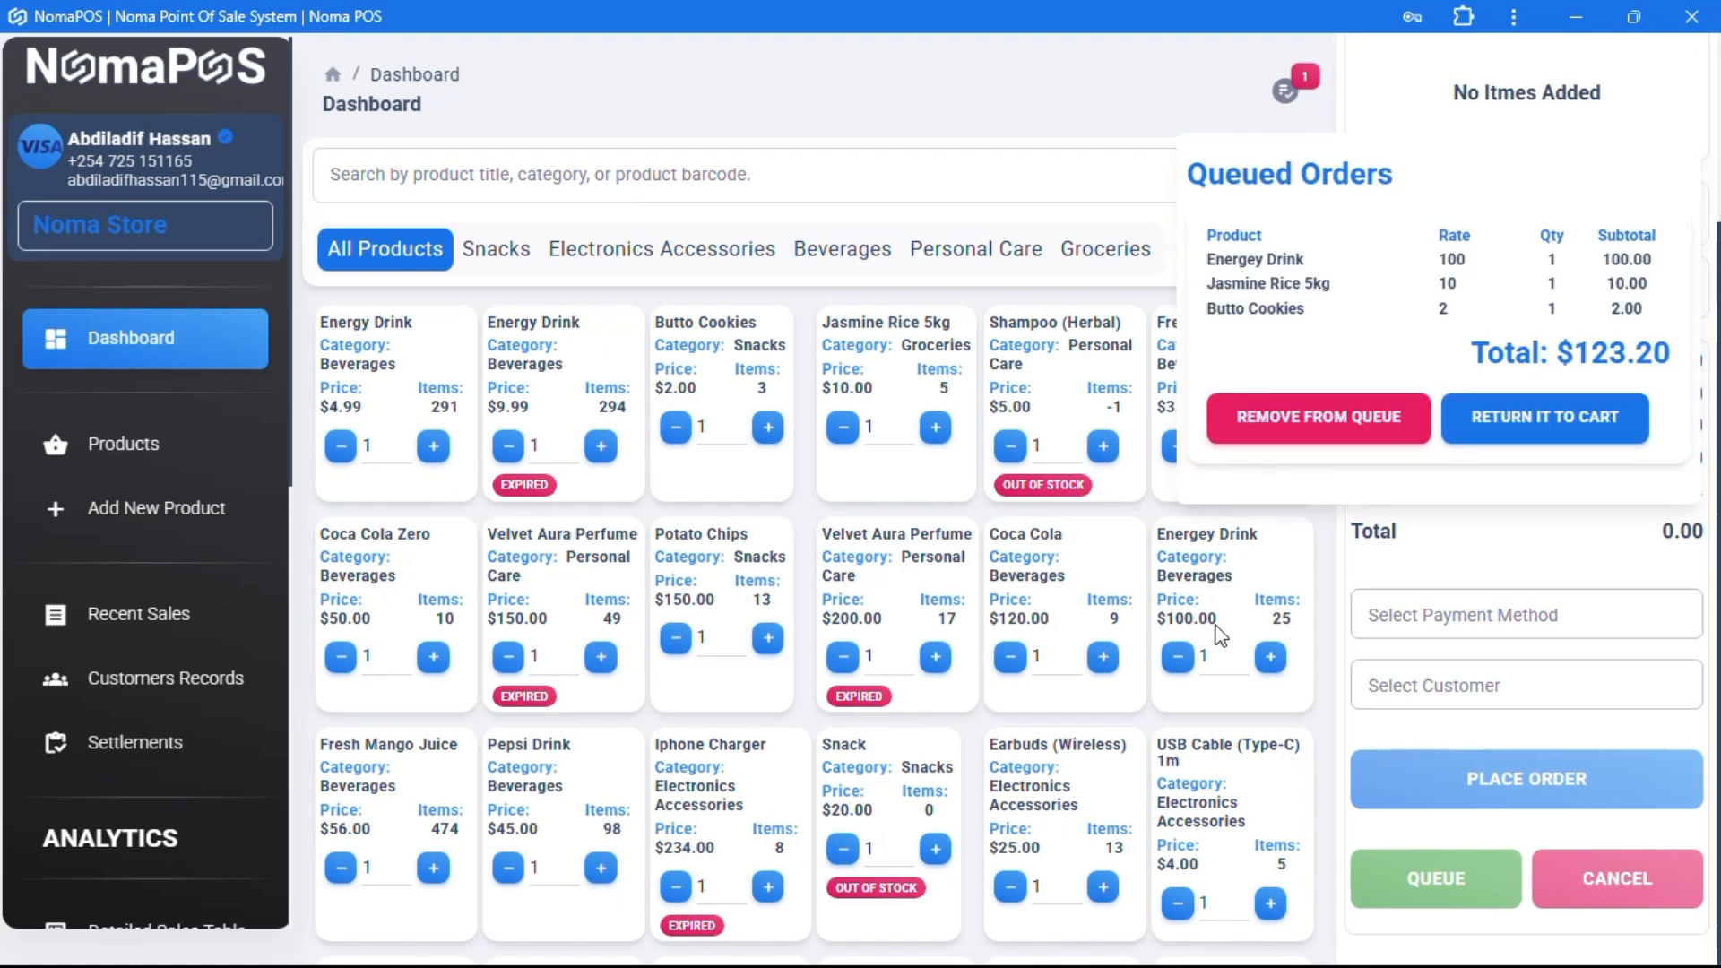
{"action": "left_click", "coordinate": [1421, 584]}
{"action": "scroll", "coordinate": [809, 625], "scroll_direction": "down", "scroll_amount": 3}
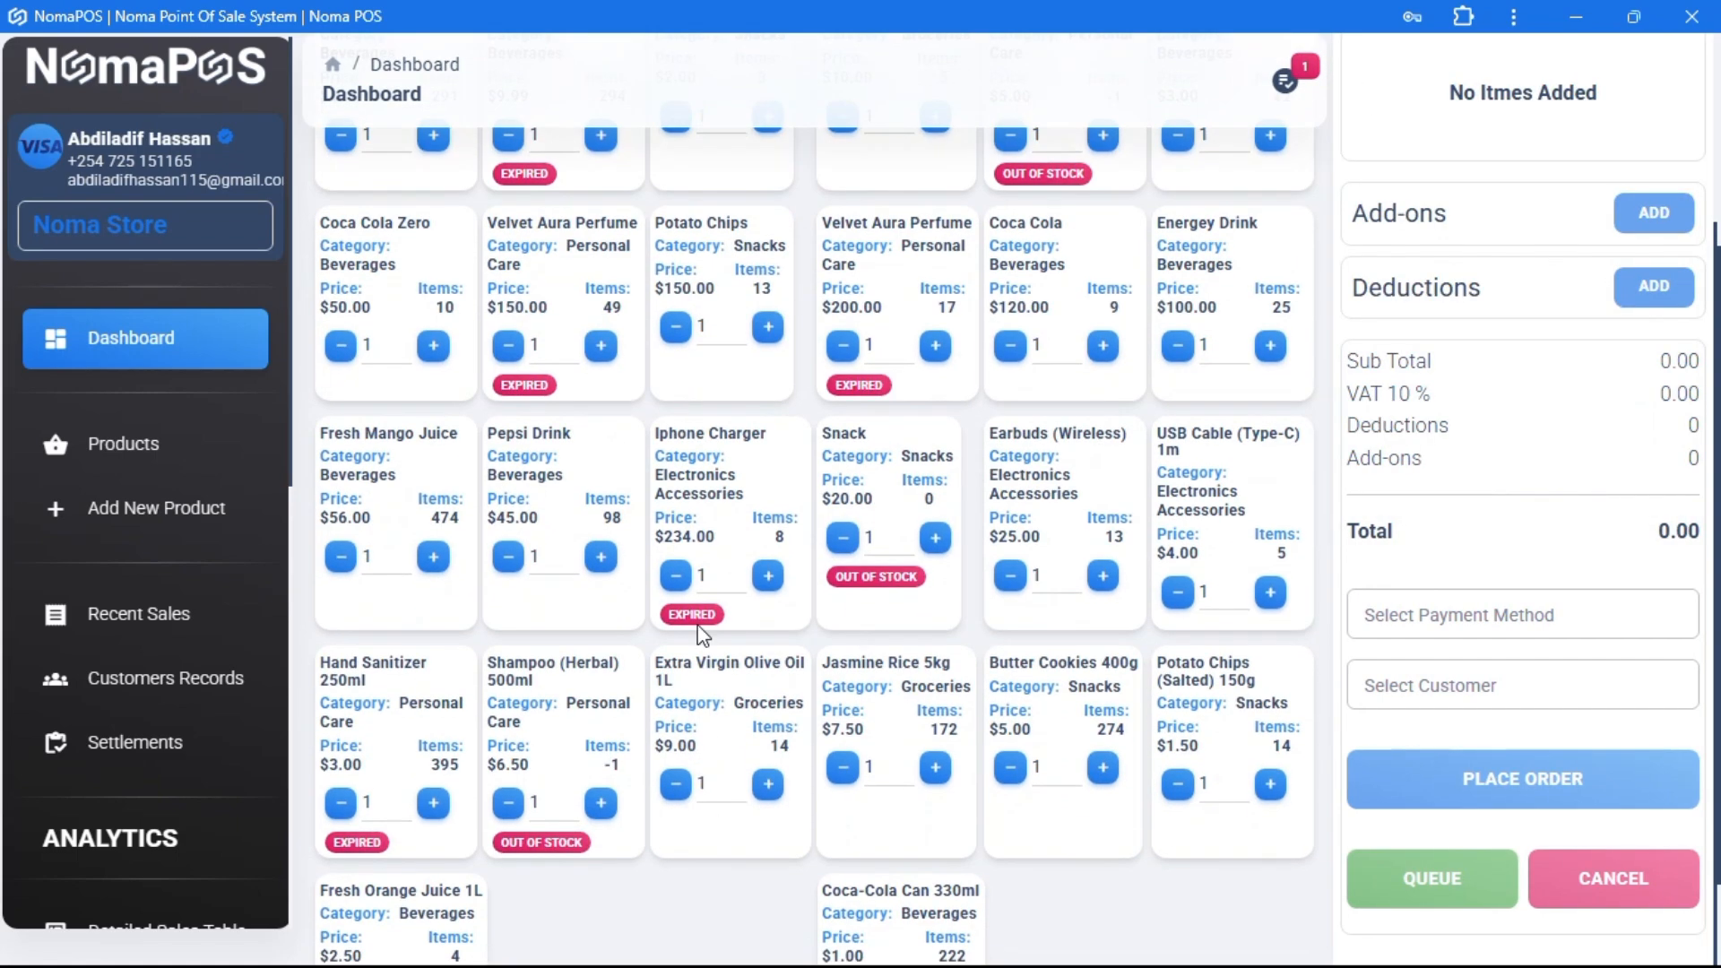
{"action": "left_click", "coordinate": [458, 508]}
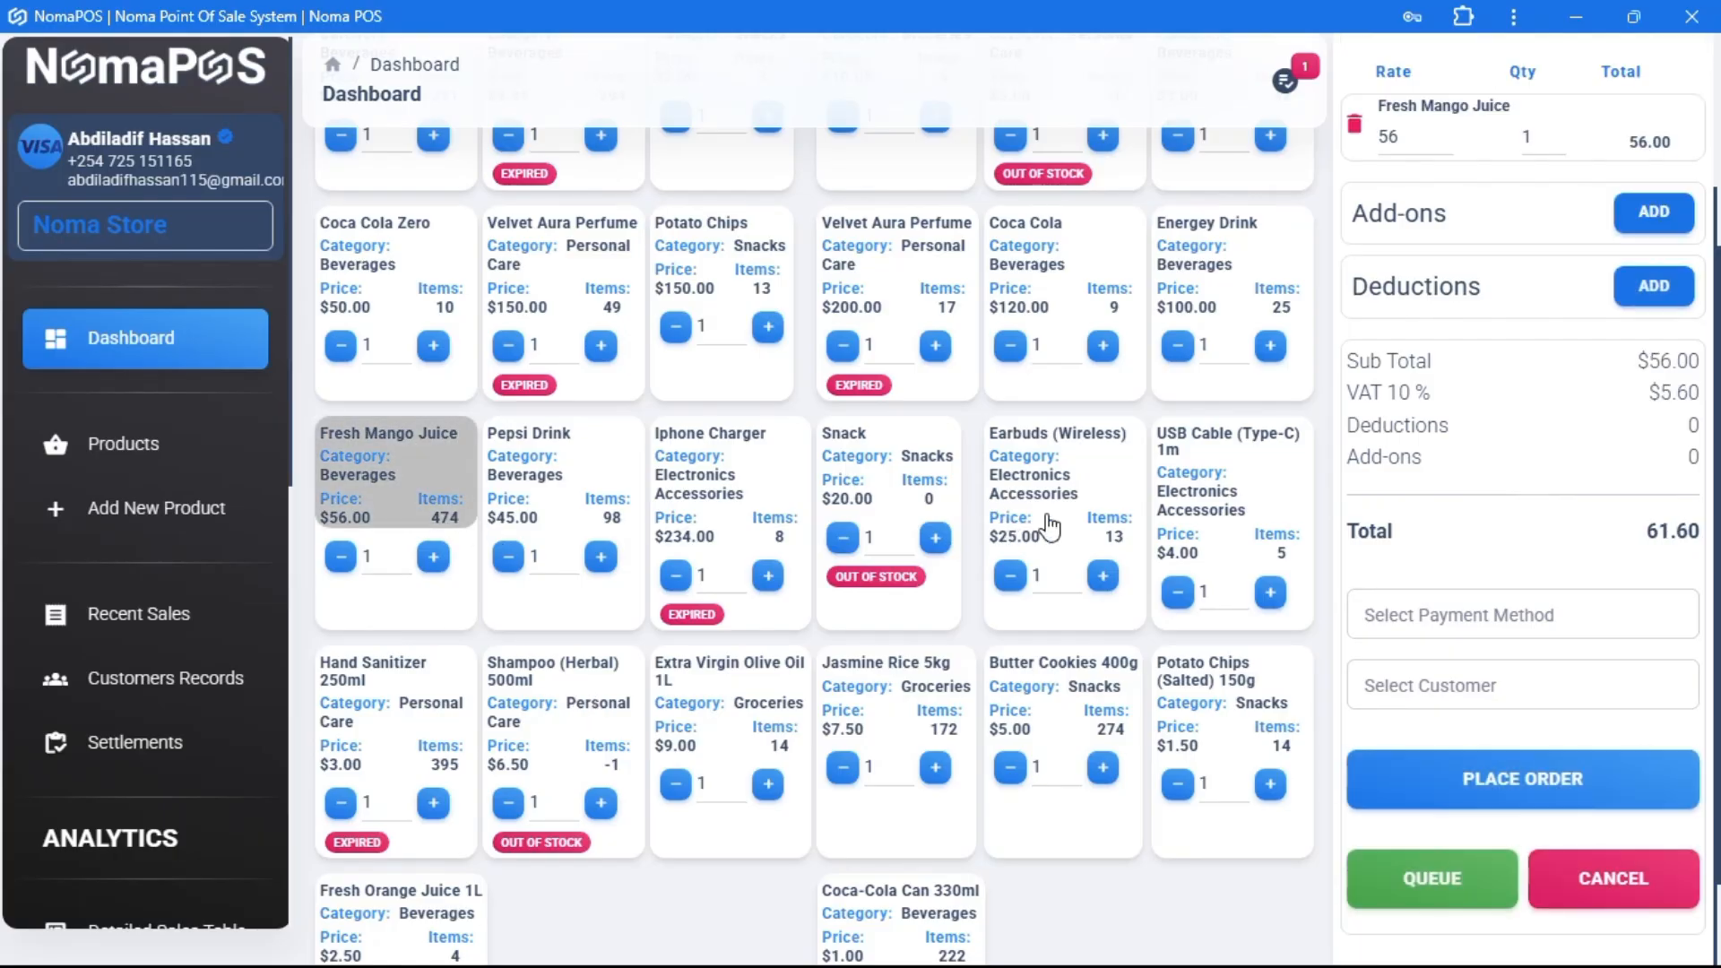
{"action": "left_click", "coordinate": [1051, 529]}
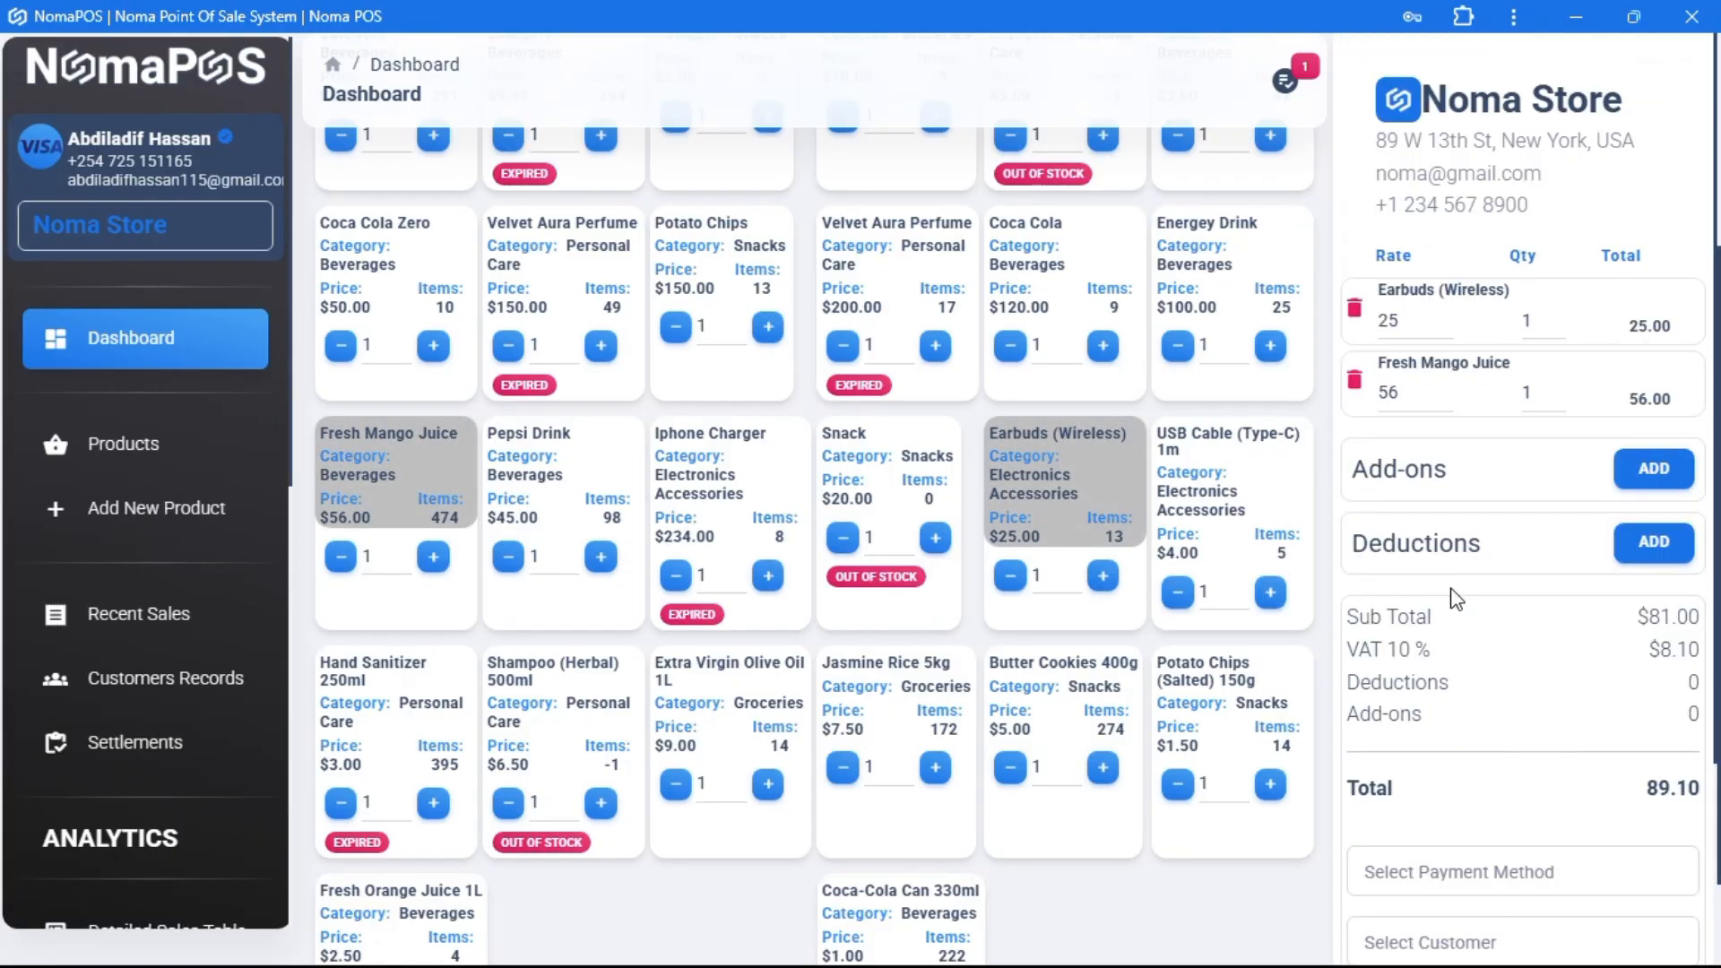
{"action": "left_click", "coordinate": [1443, 878]}
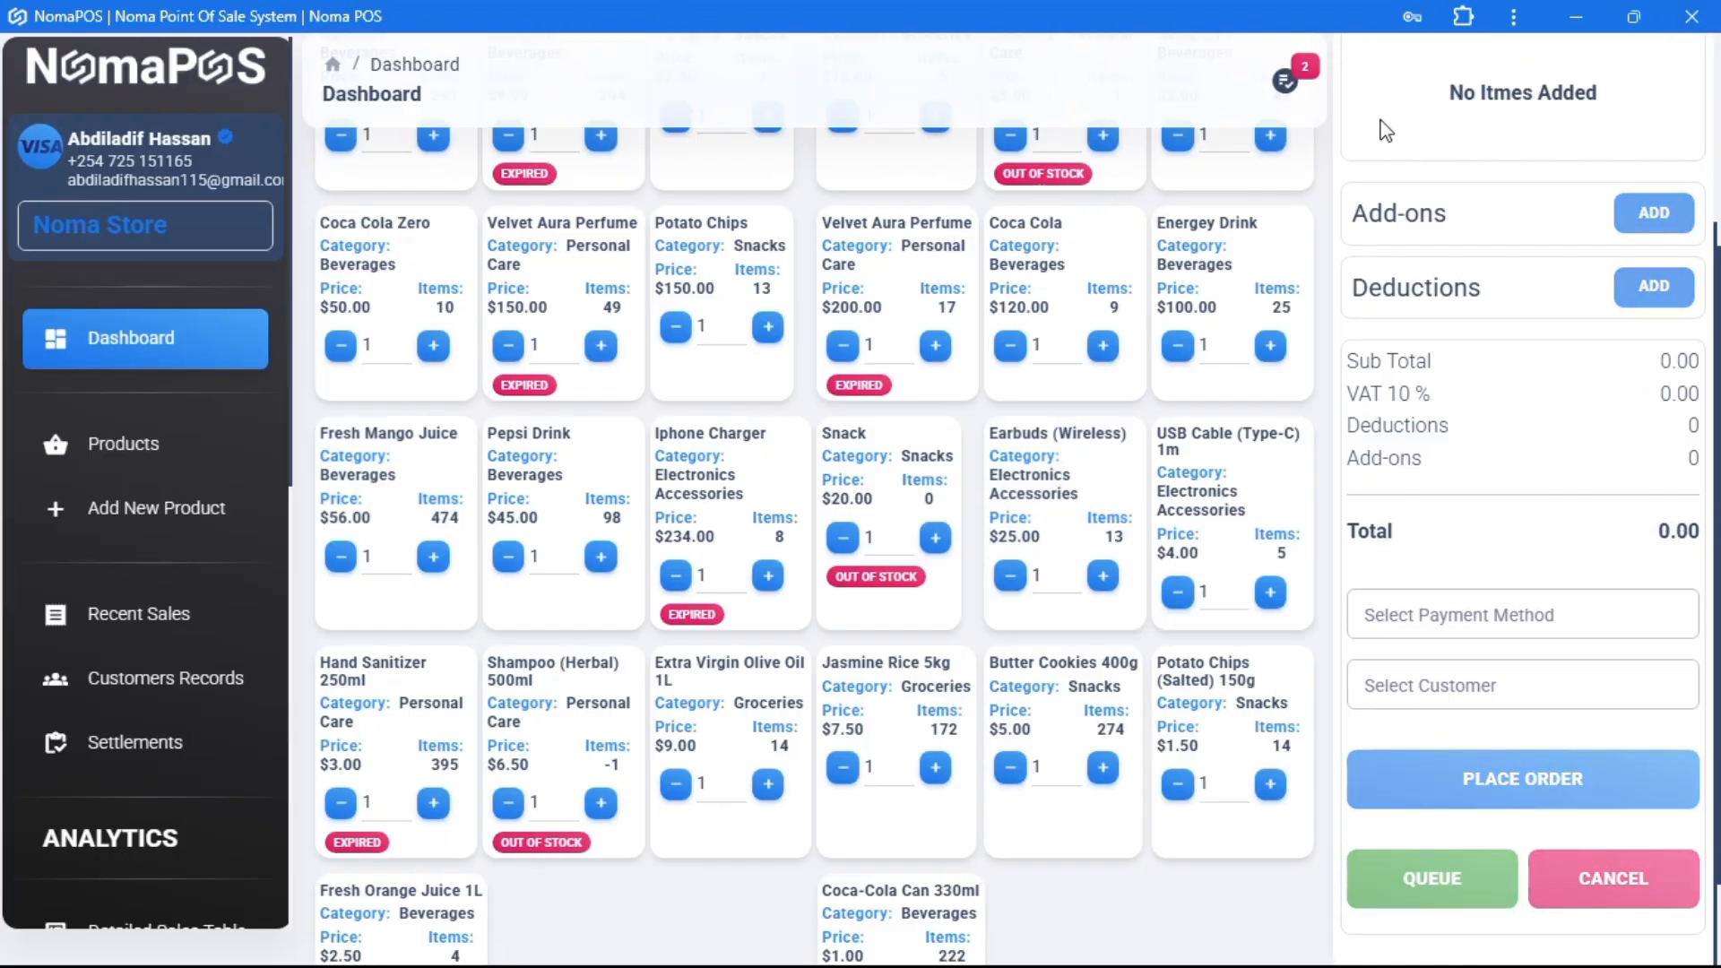
{"action": "left_click", "coordinate": [1212, 441]}
{"action": "scroll", "coordinate": [1212, 441], "scroll_direction": "down", "scroll_amount": 1}
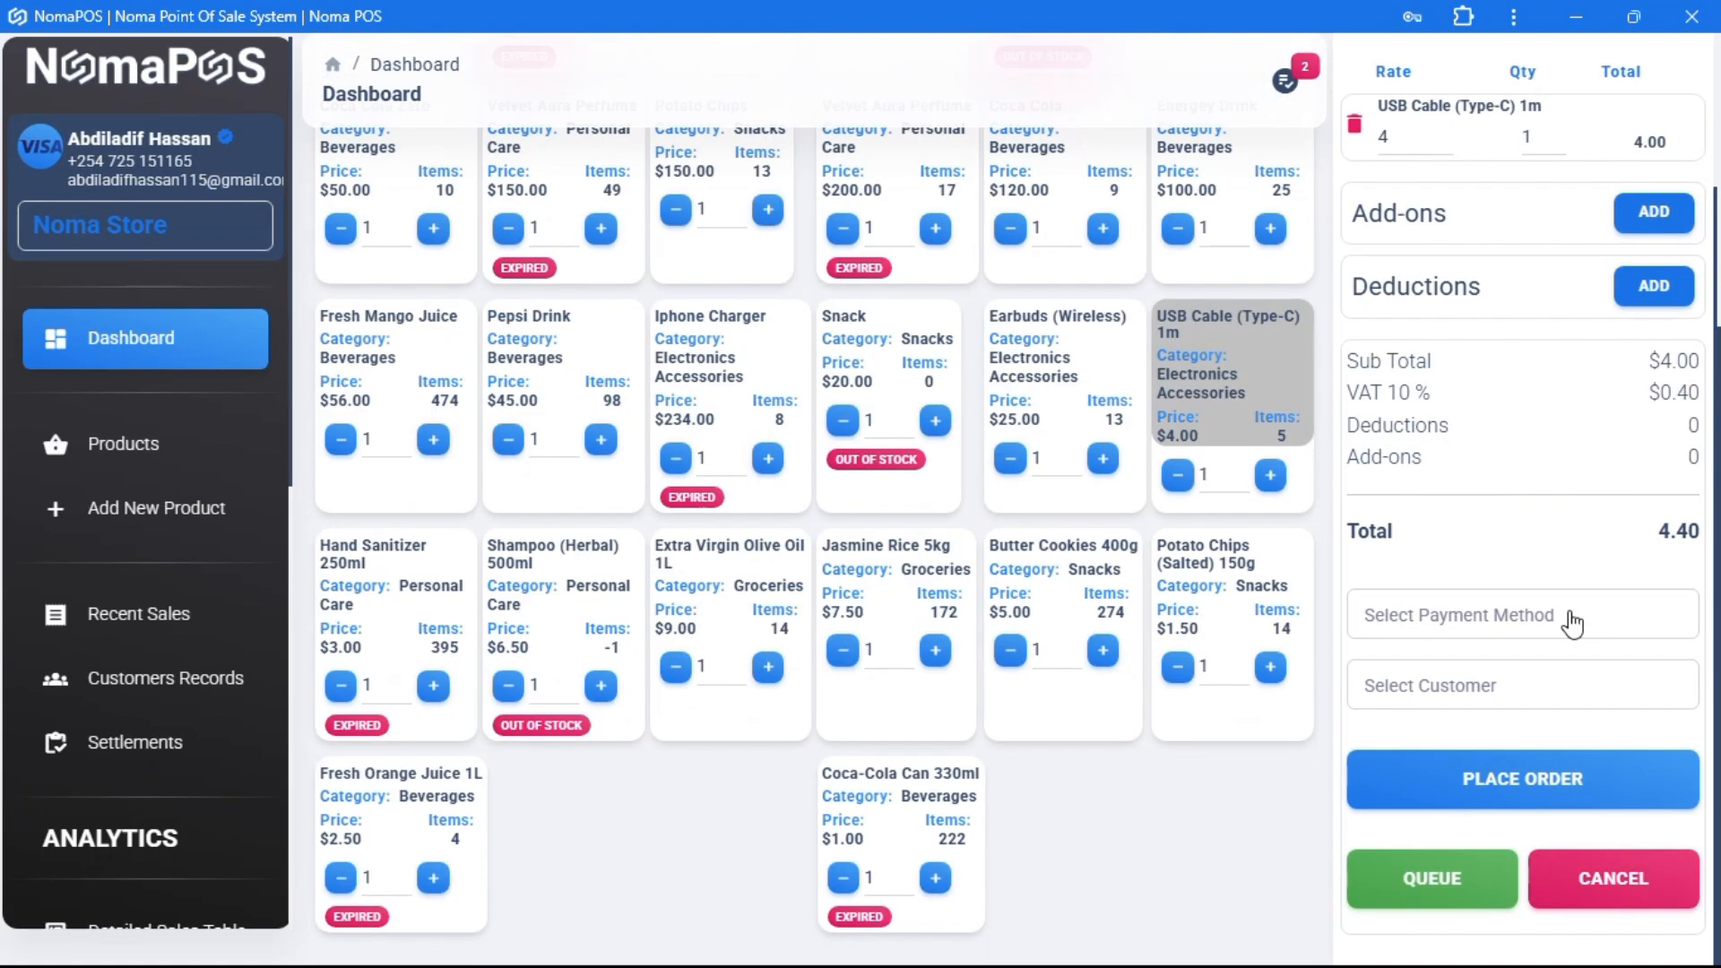
{"action": "left_click", "coordinate": [1421, 887]}
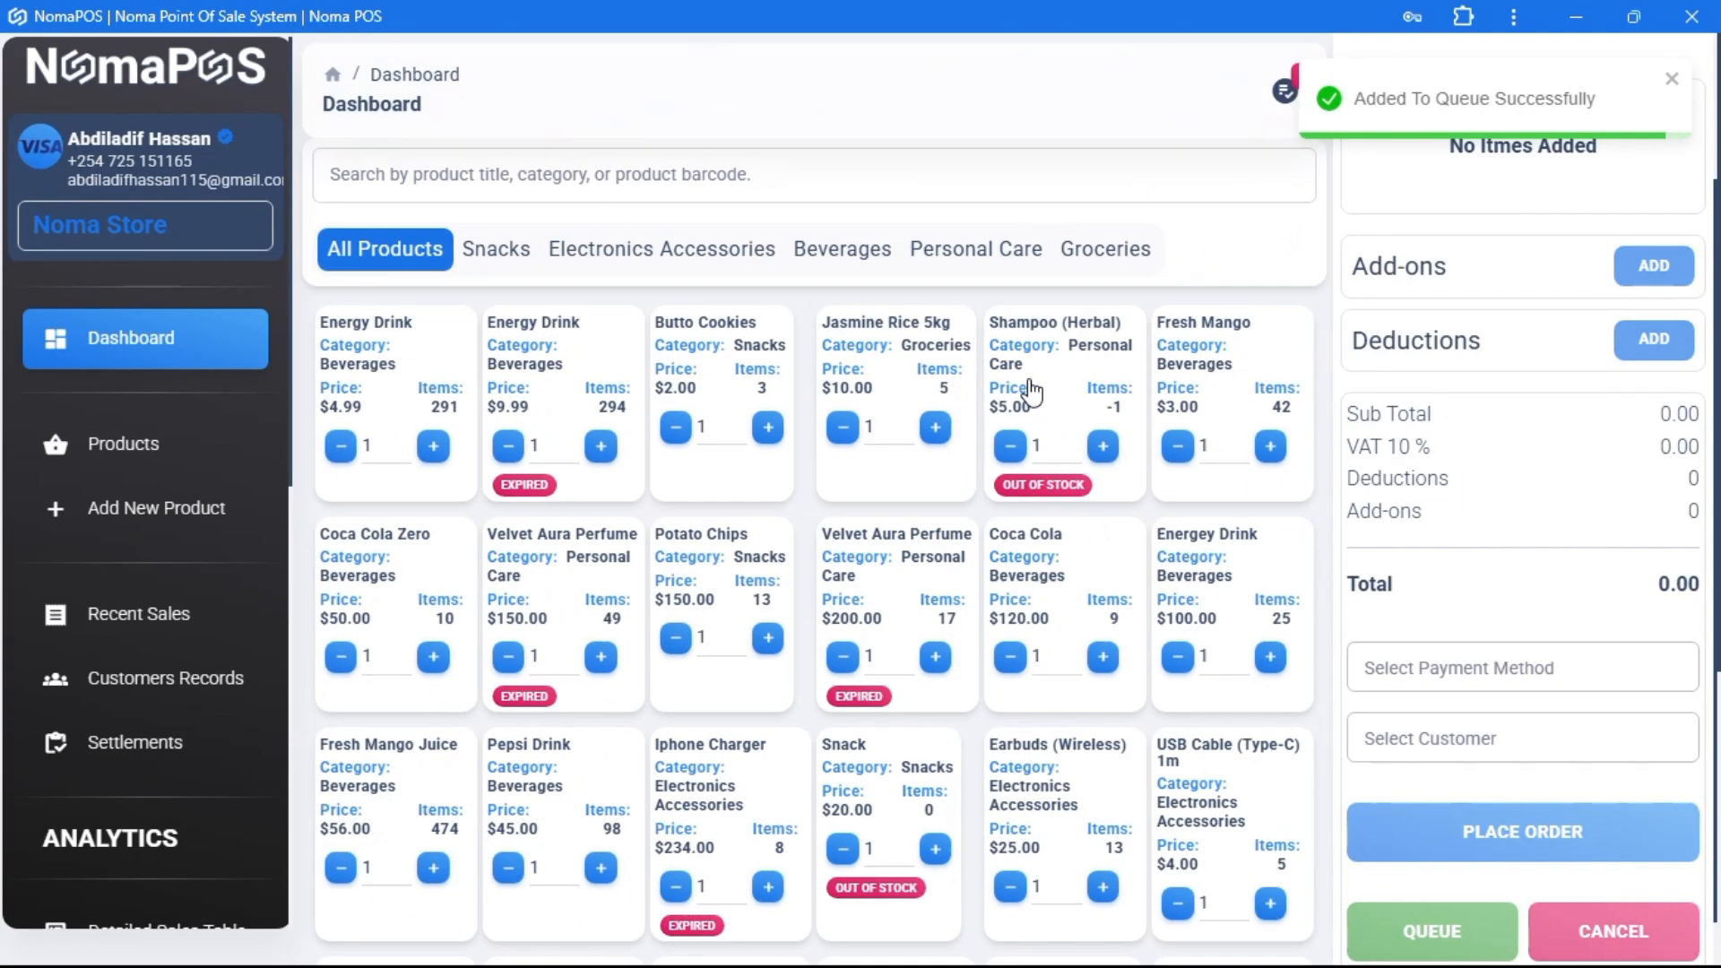
- Return the queued mango juice and earbuds order to the cart and place it
{"action": "left_click", "coordinate": [1286, 92]}
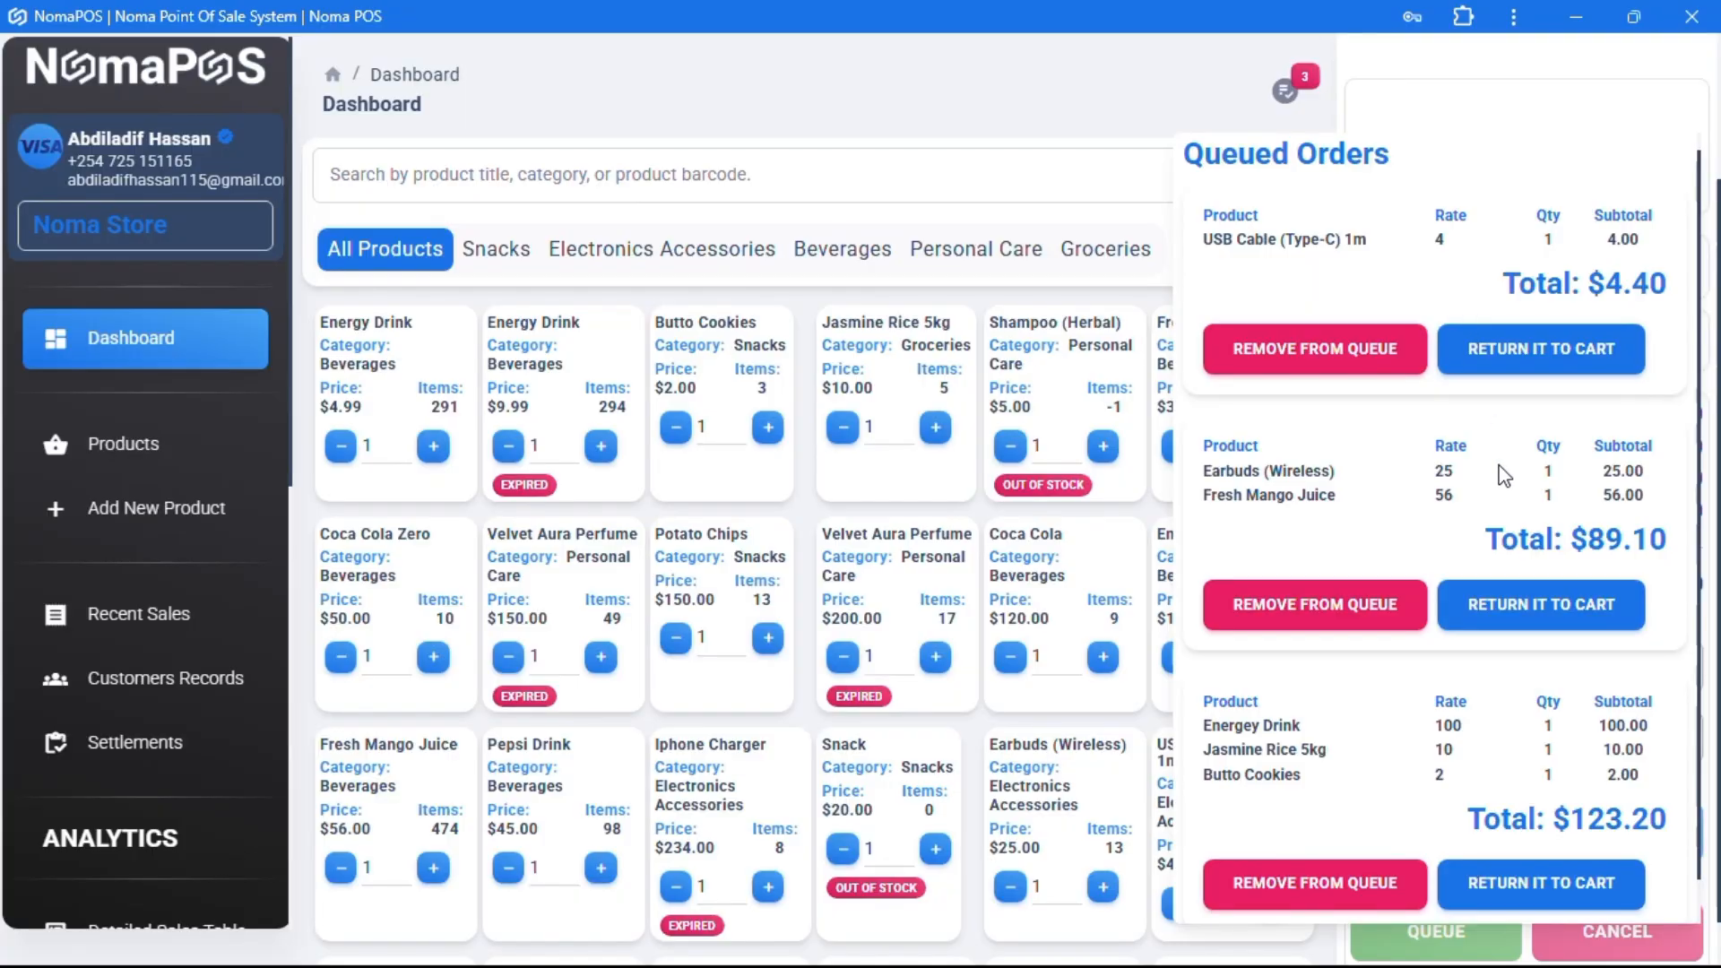
{"action": "left_click", "coordinate": [1560, 610]}
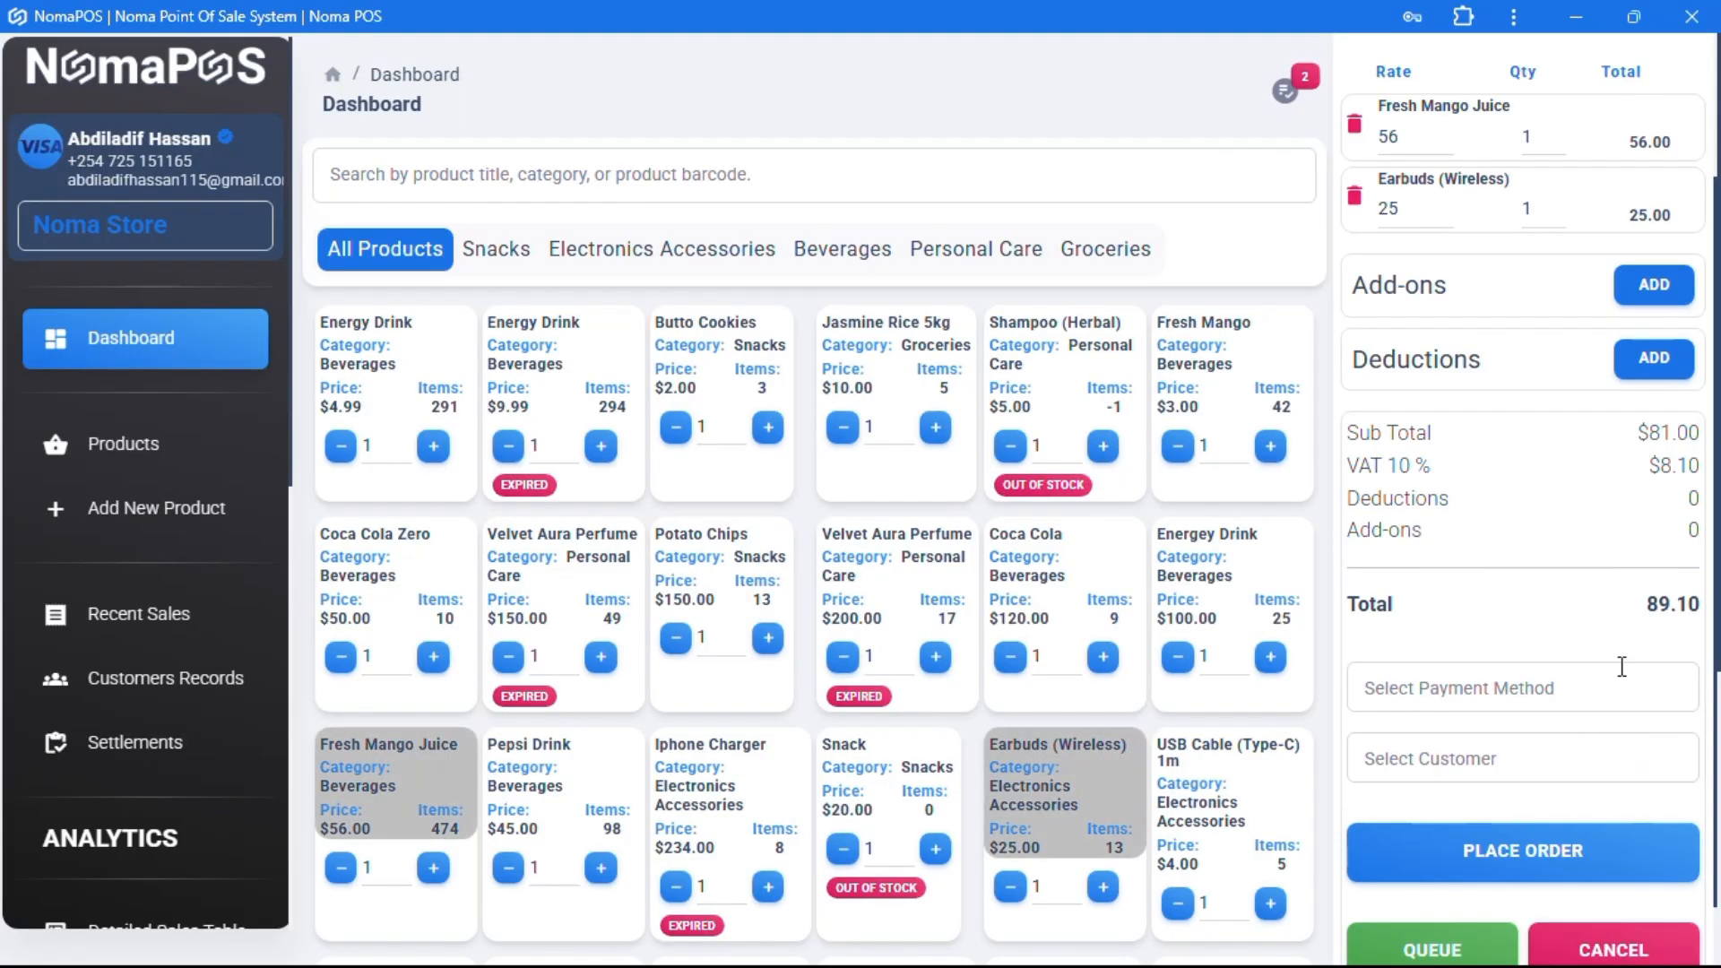
{"action": "double_click", "coordinate": [1658, 605]}
{"action": "scroll", "coordinate": [1499, 341], "scroll_direction": "up", "scroll_amount": 2}
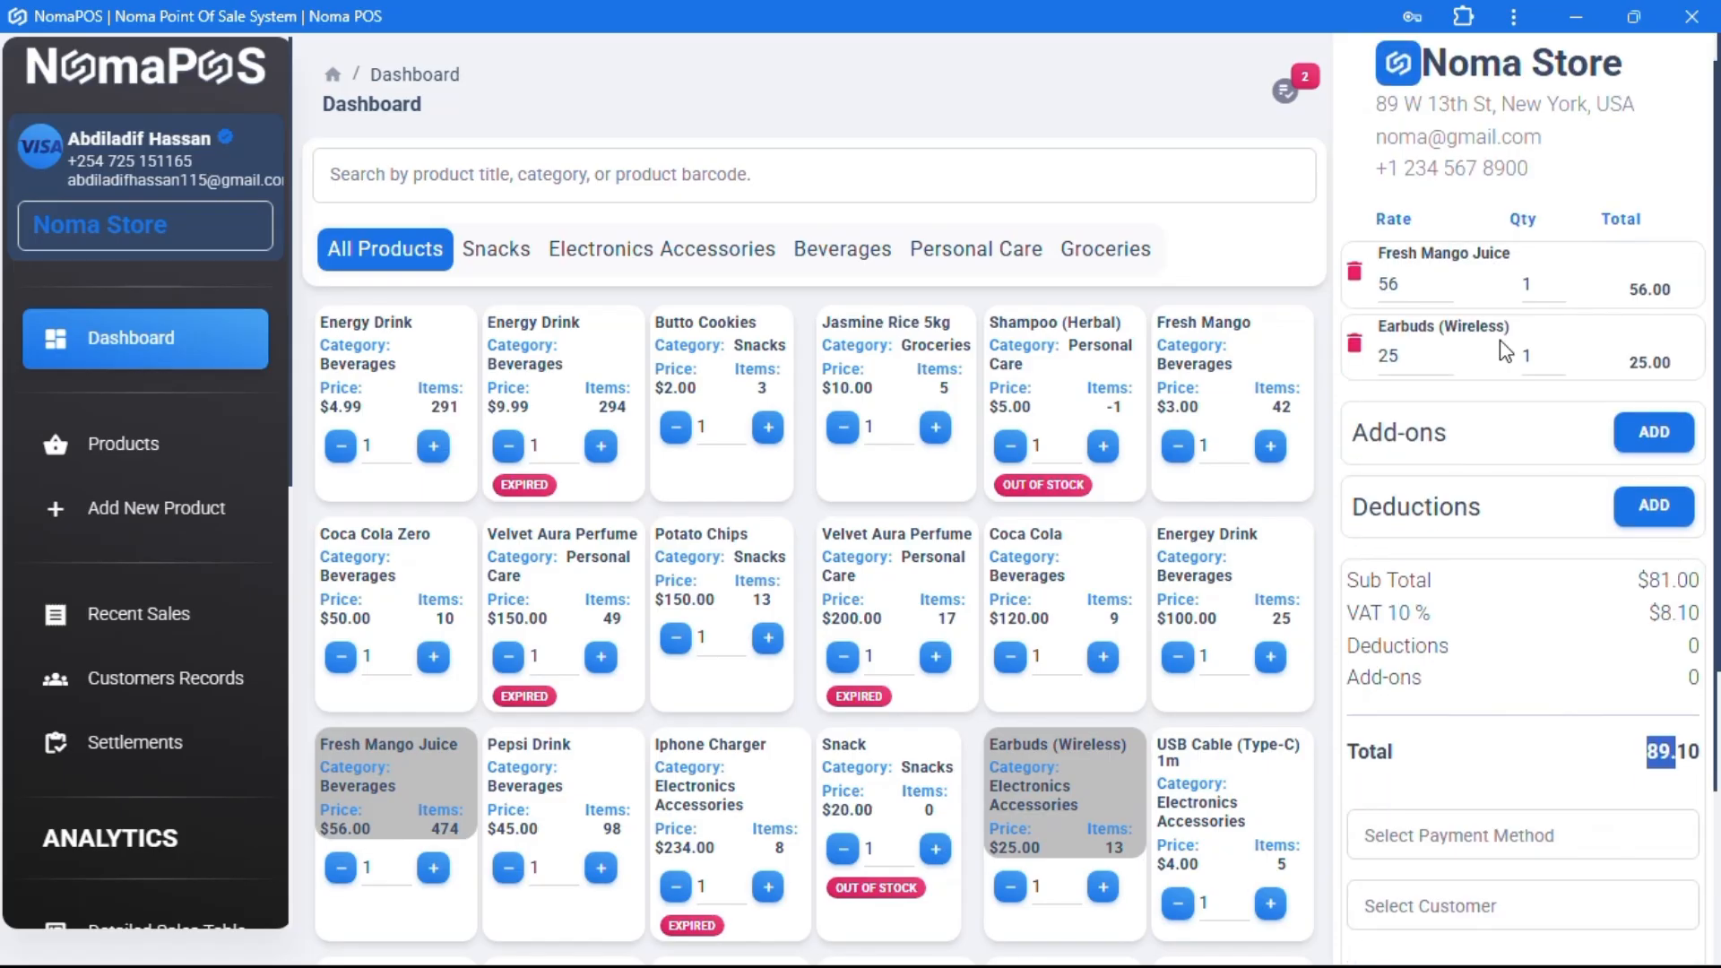
{"action": "scroll", "coordinate": [1499, 341], "scroll_direction": "down", "scroll_amount": 3}
{"action": "left_click", "coordinate": [1576, 782]}
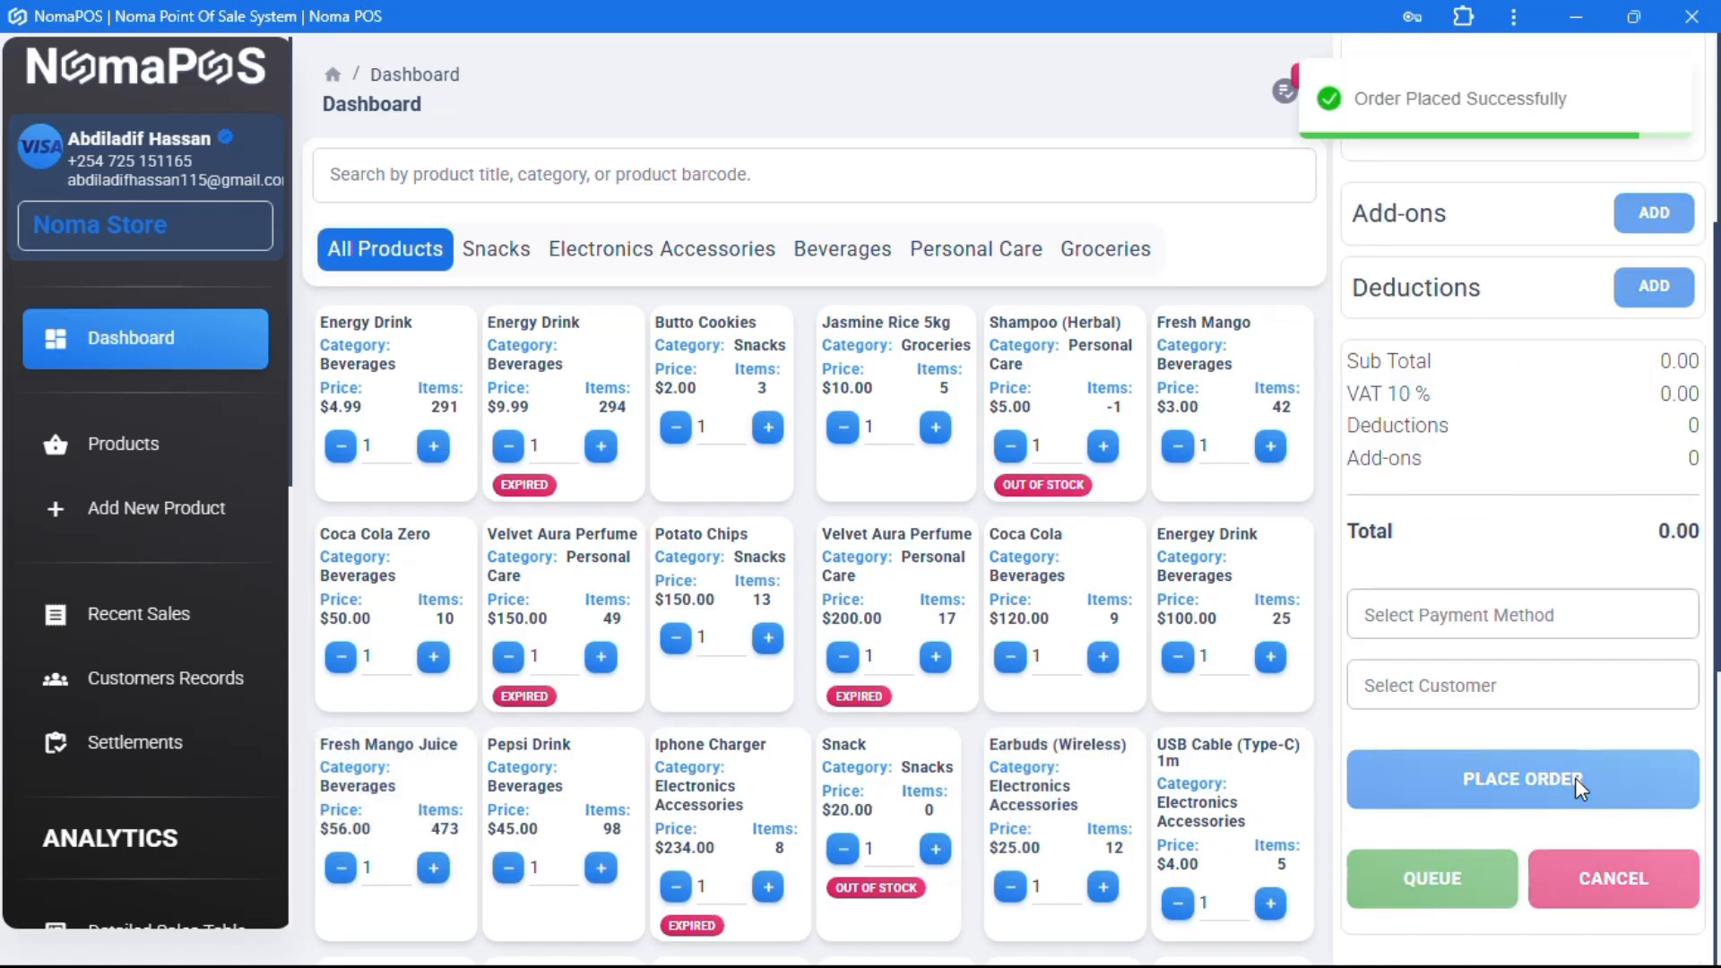
{"action": "left_click", "coordinate": [1621, 133]}
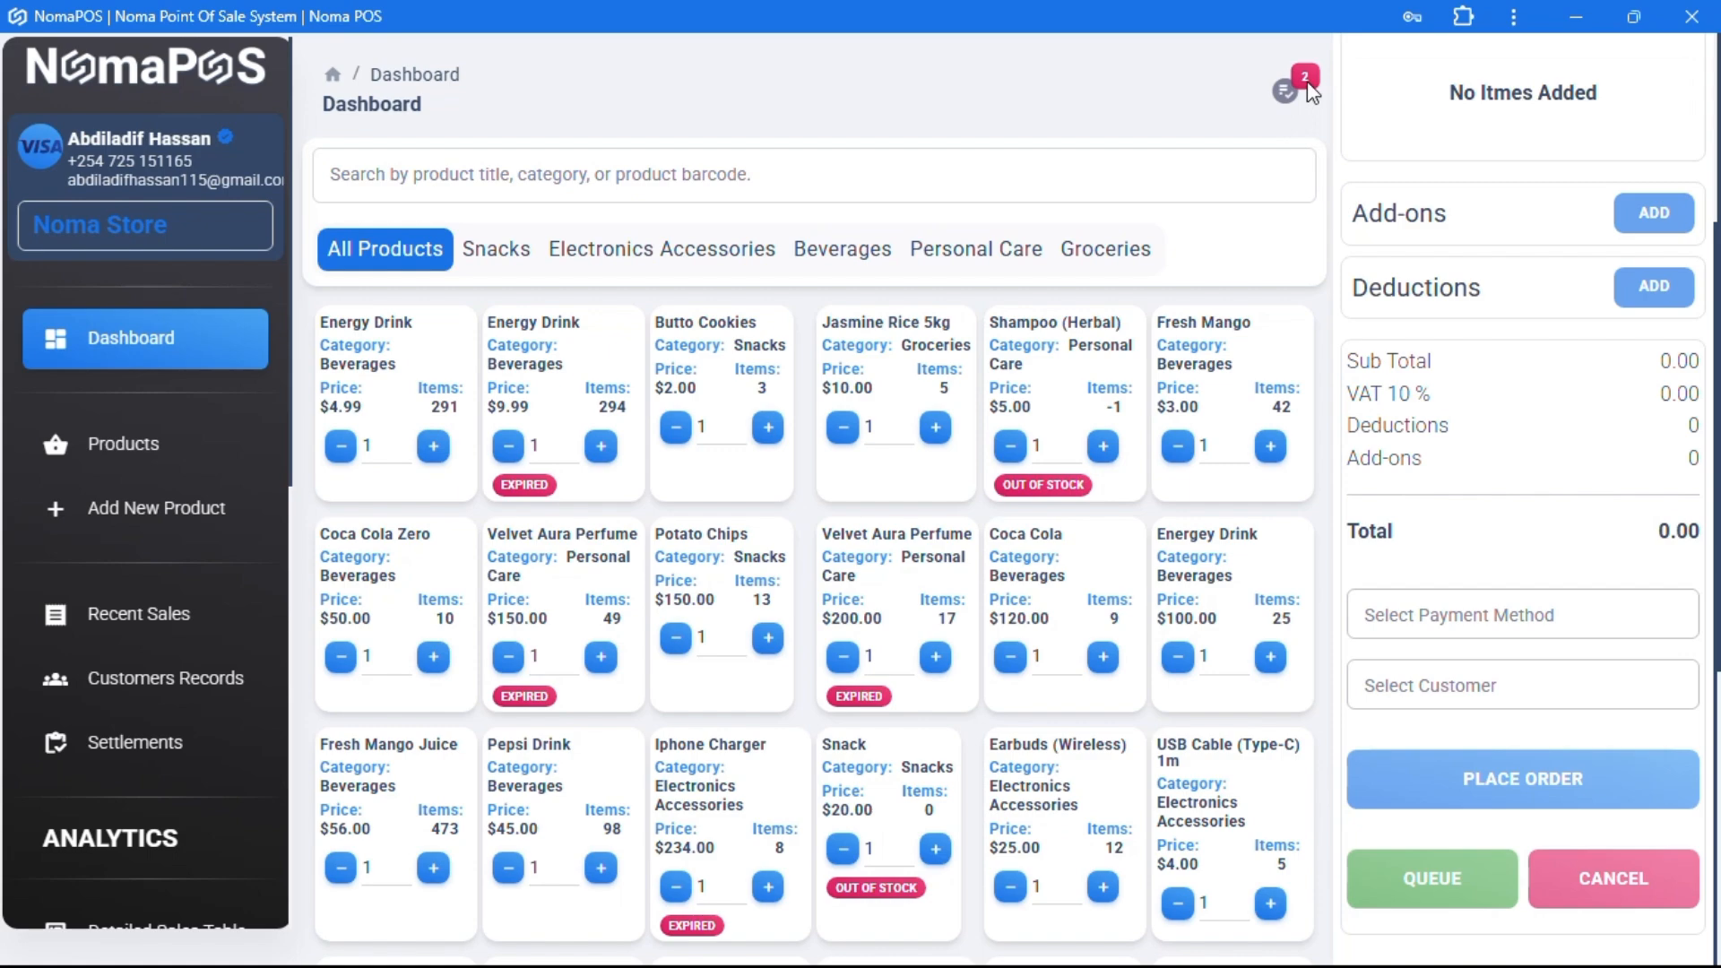
- Remove the USB cable order from the queue
{"action": "left_click", "coordinate": [1292, 101]}
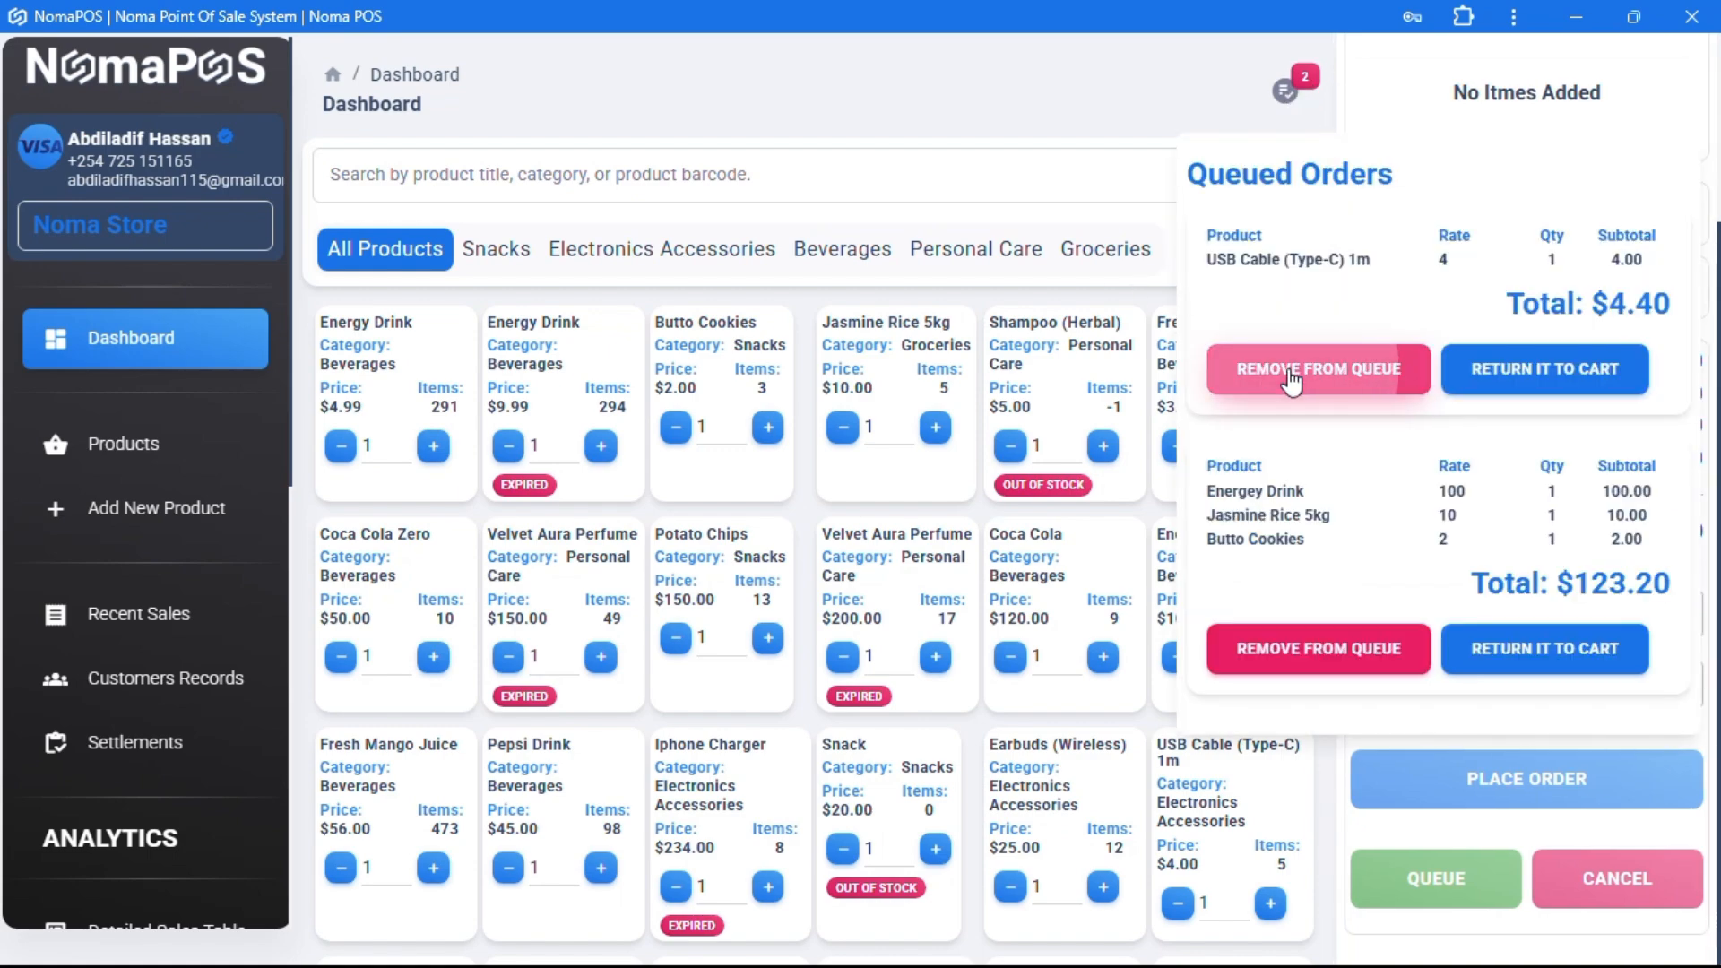
{"action": "left_click", "coordinate": [1292, 365]}
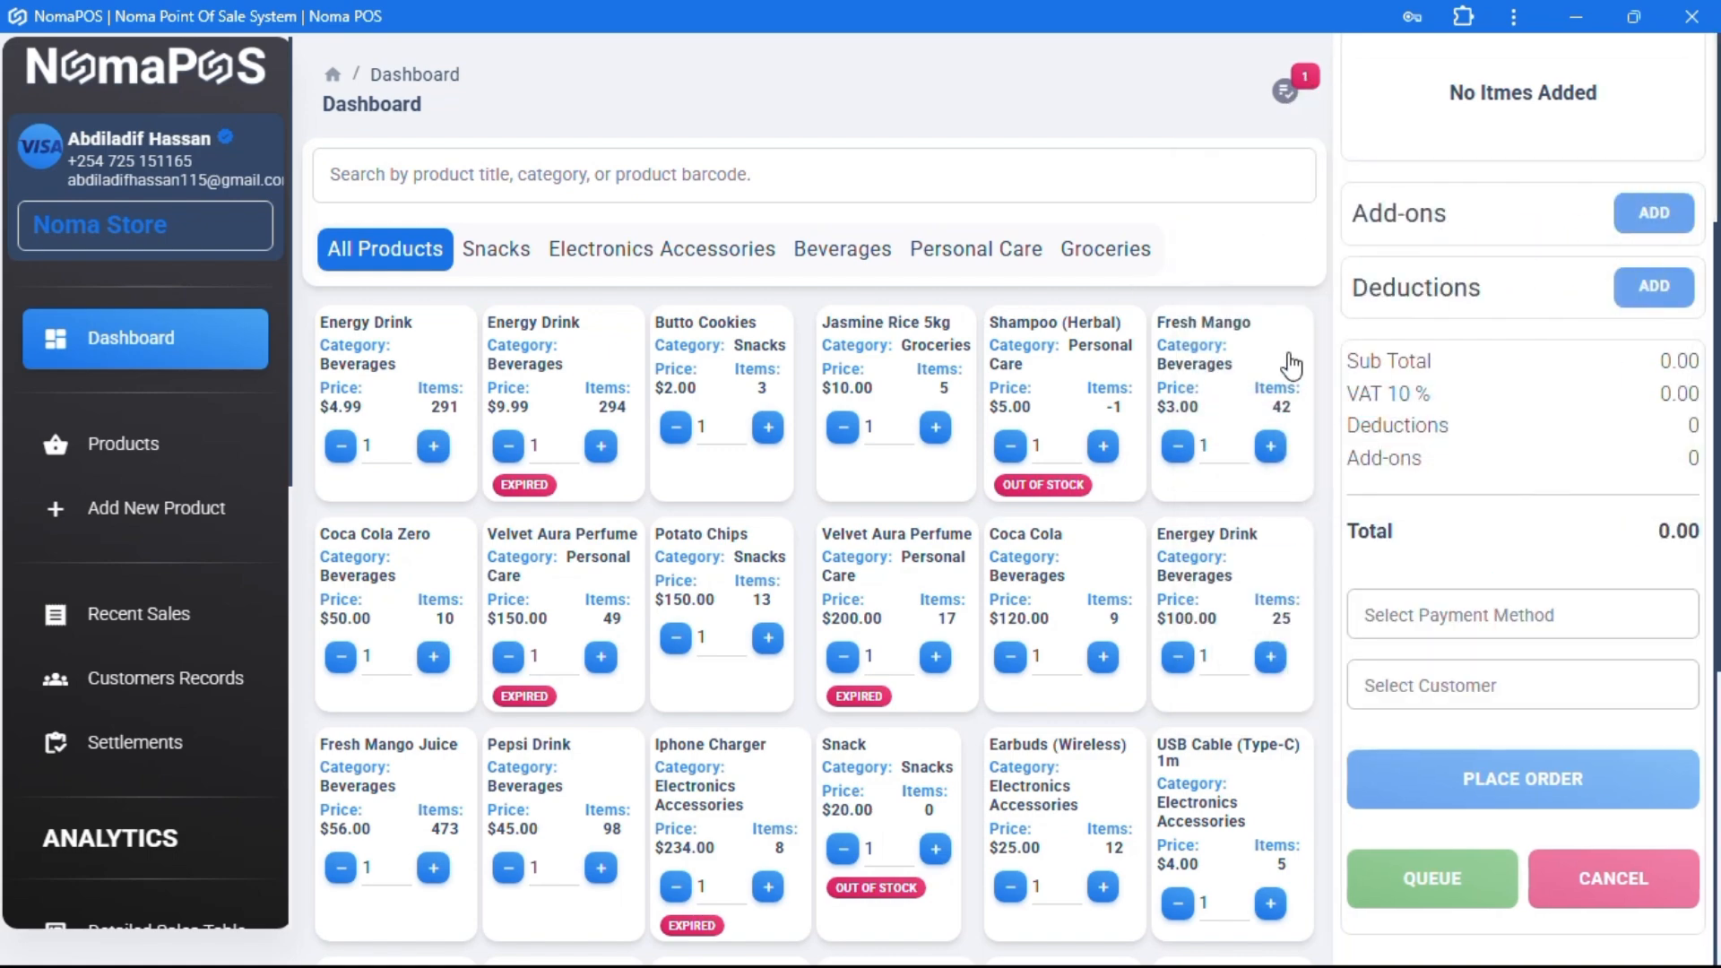
{"action": "left_click", "coordinate": [1292, 101]}
{"action": "left_click", "coordinate": [1316, 412]}
{"action": "scroll", "coordinate": [1534, 308], "scroll_direction": "up", "scroll_amount": 1}
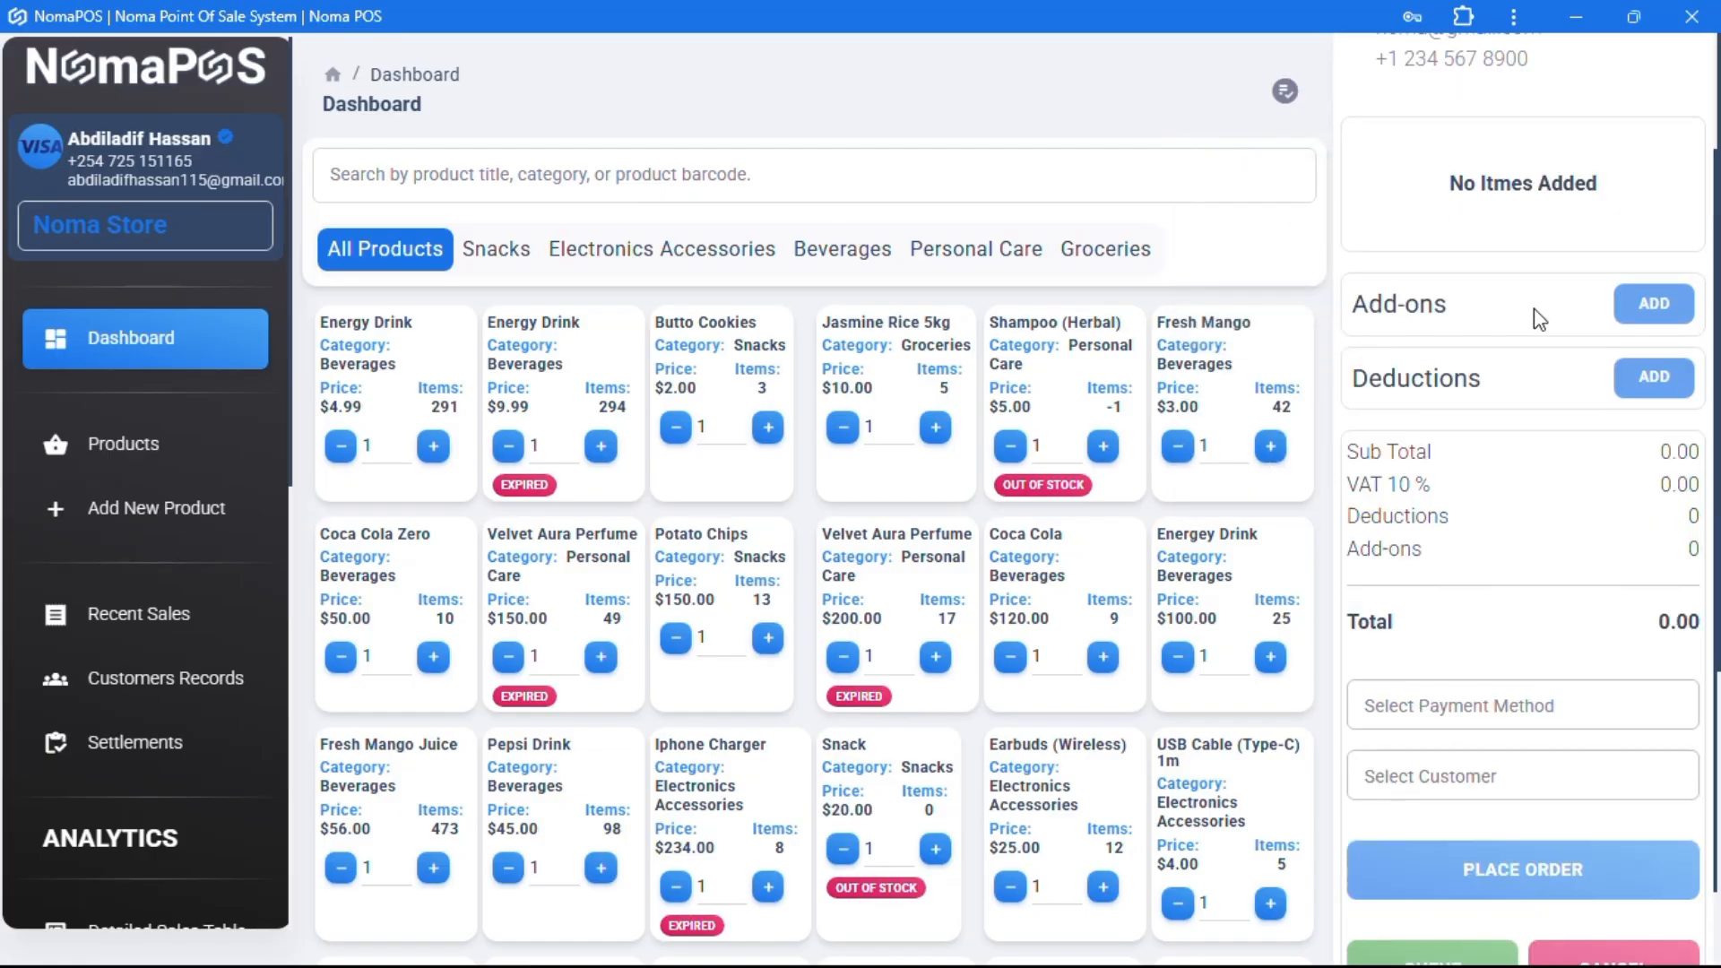
{"action": "scroll", "coordinate": [1528, 305], "scroll_direction": "up", "scroll_amount": 2}
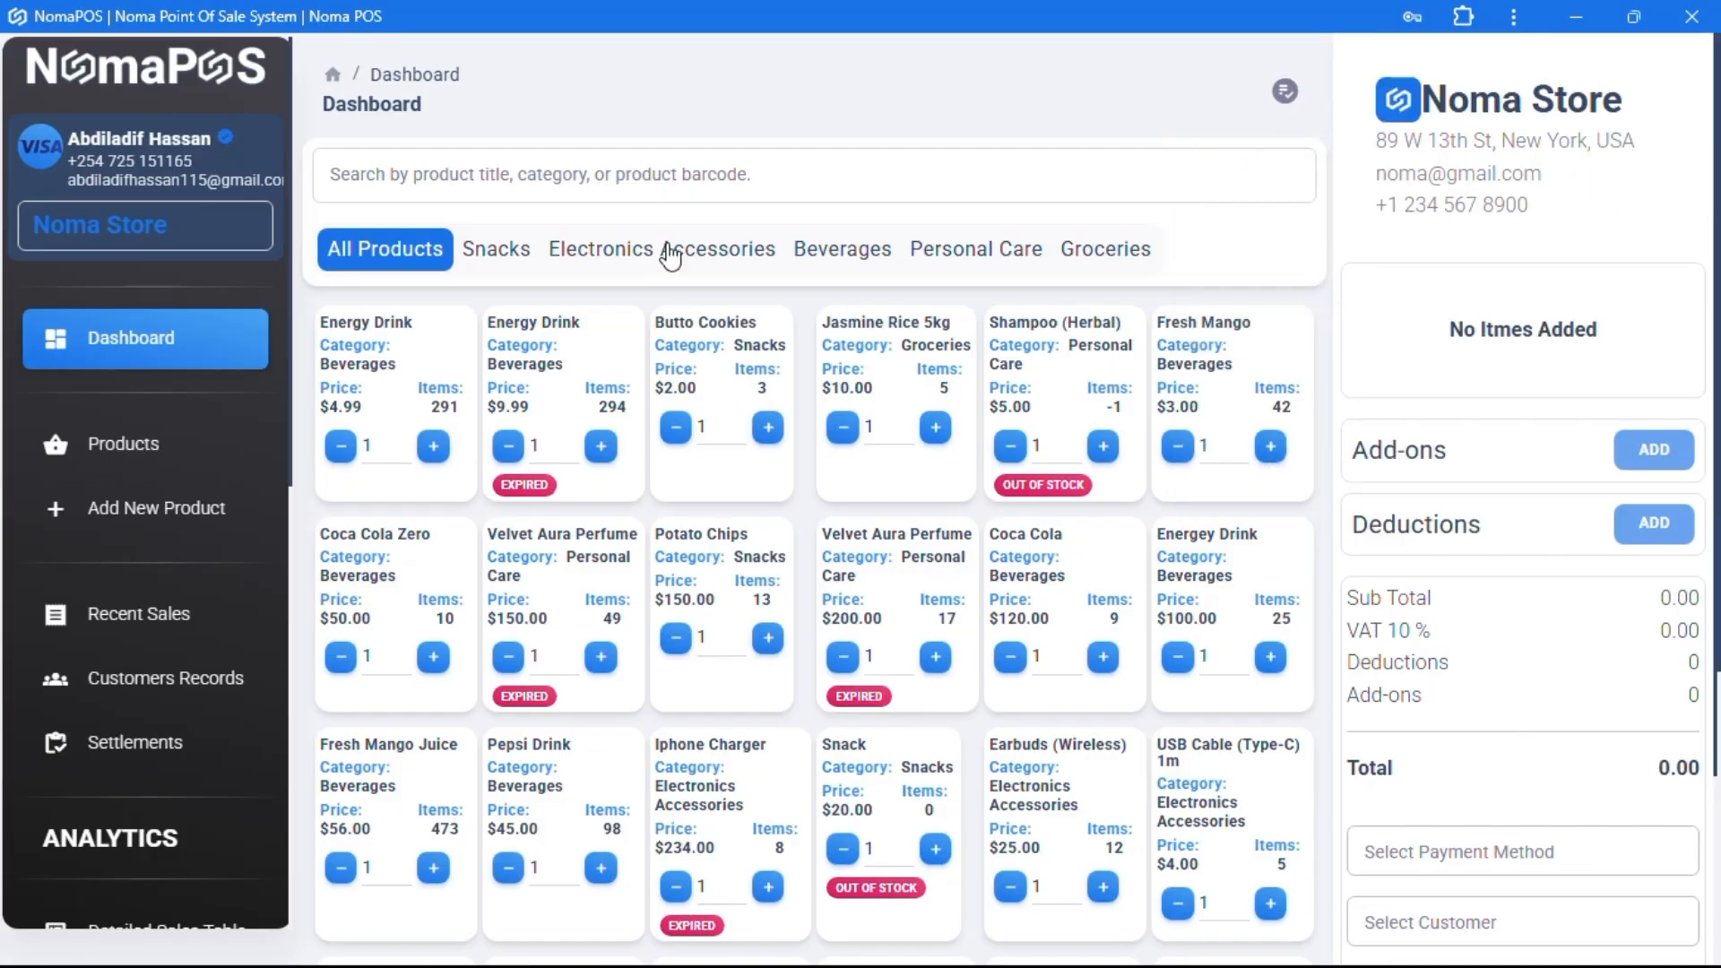
{"action": "left_click", "coordinate": [509, 252]}
{"action": "left_click", "coordinate": [619, 256]}
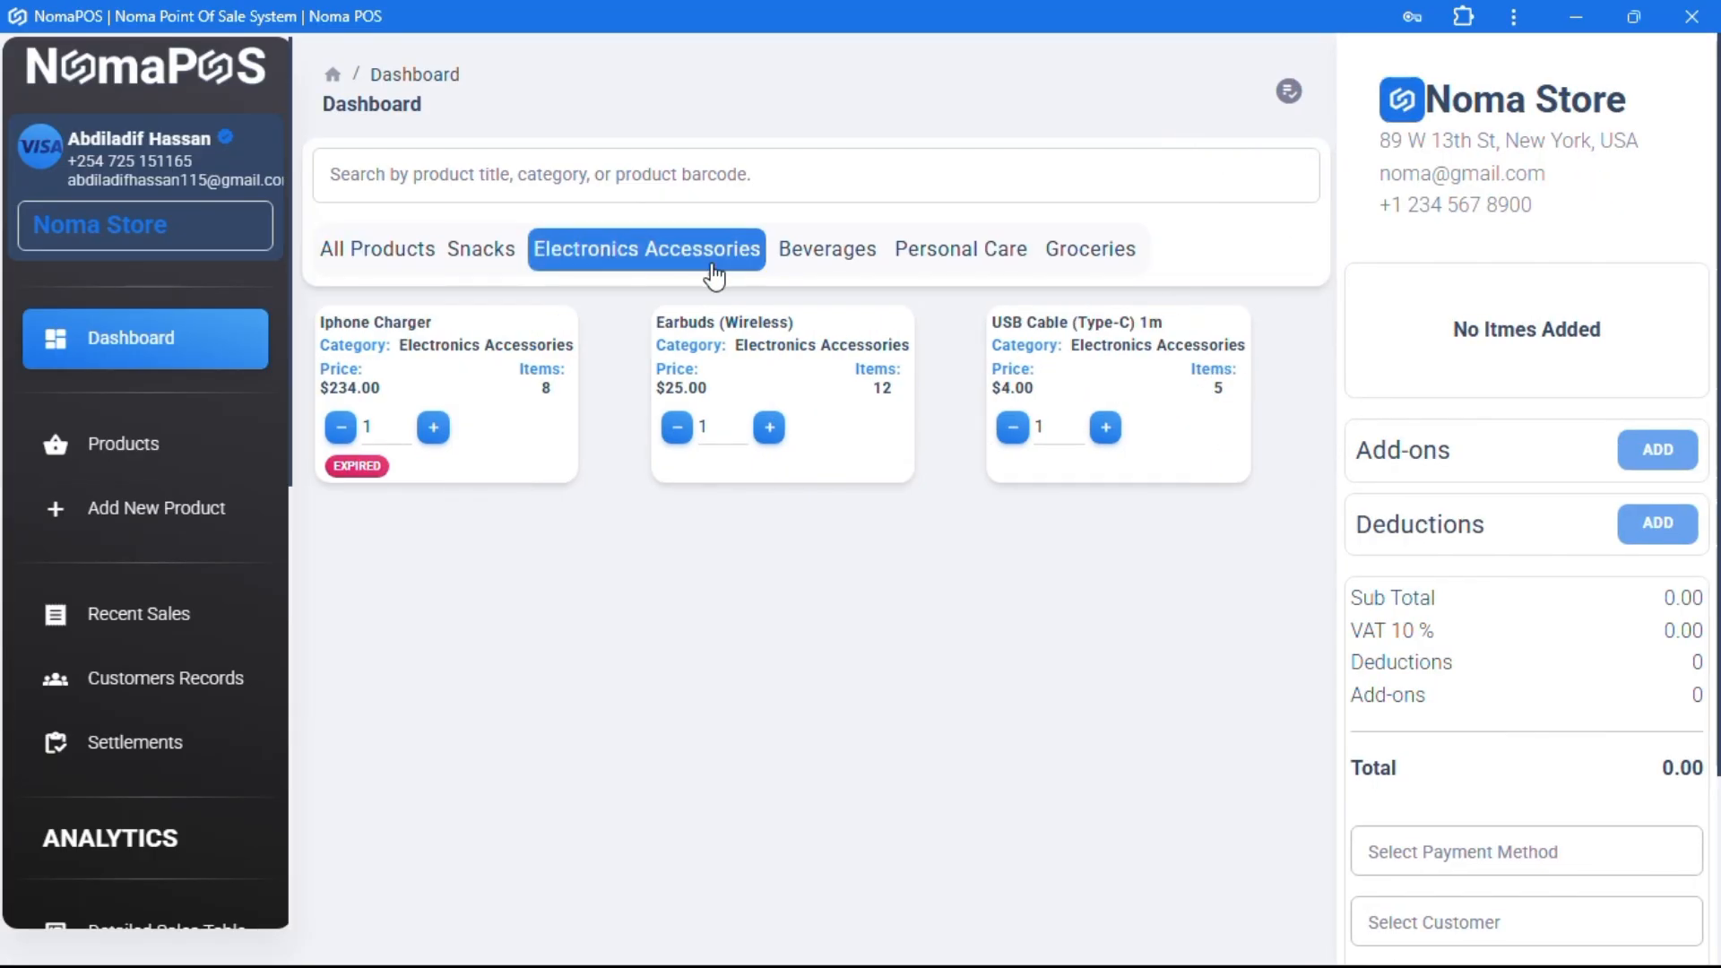
{"action": "left_click", "coordinate": [819, 260]}
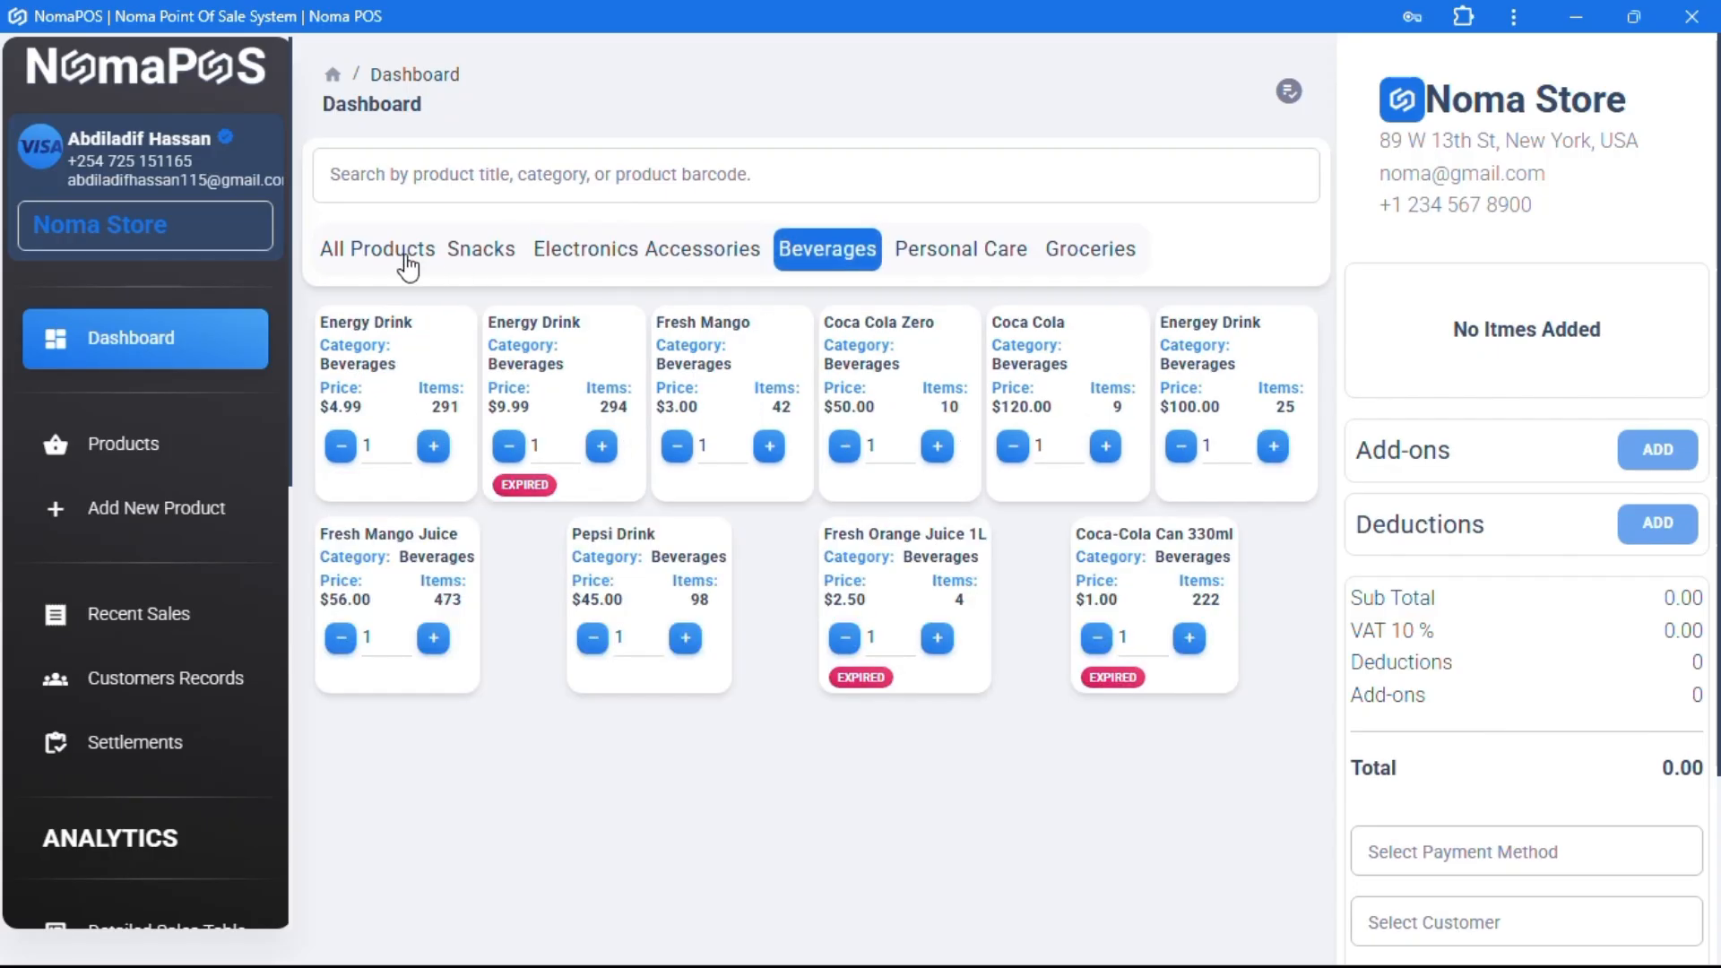
{"action": "left_click", "coordinate": [412, 262]}
{"action": "left_click", "coordinate": [584, 169]}
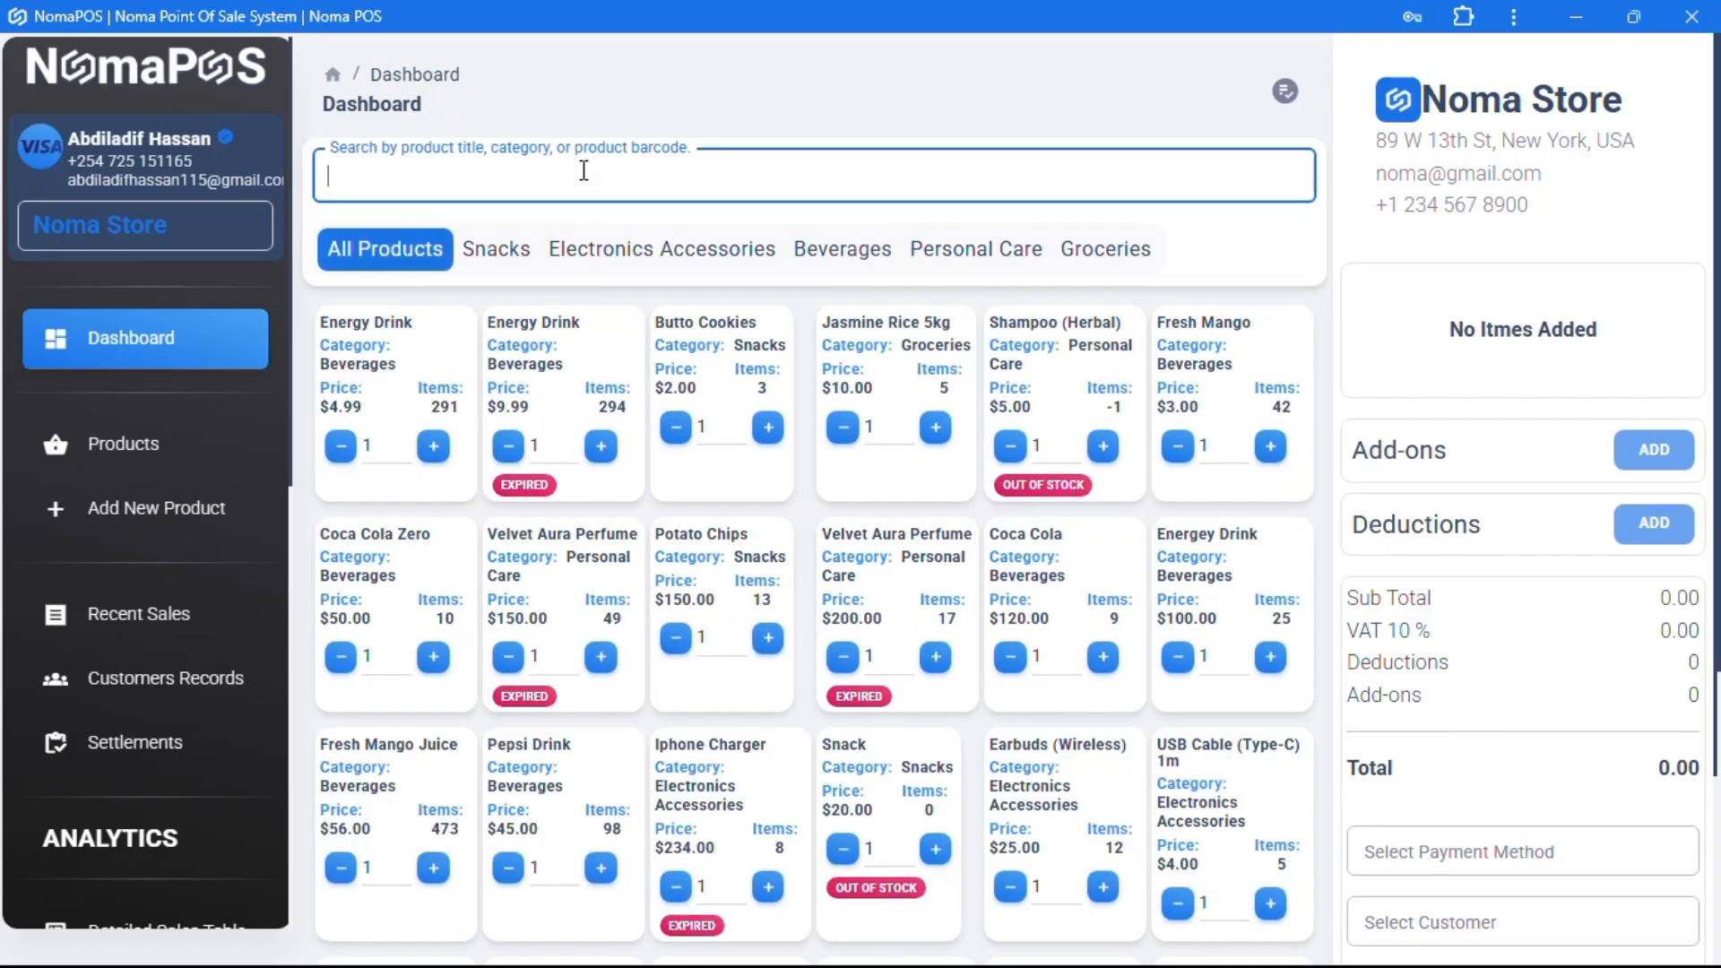
{"action": "type", "text": "Chips"}
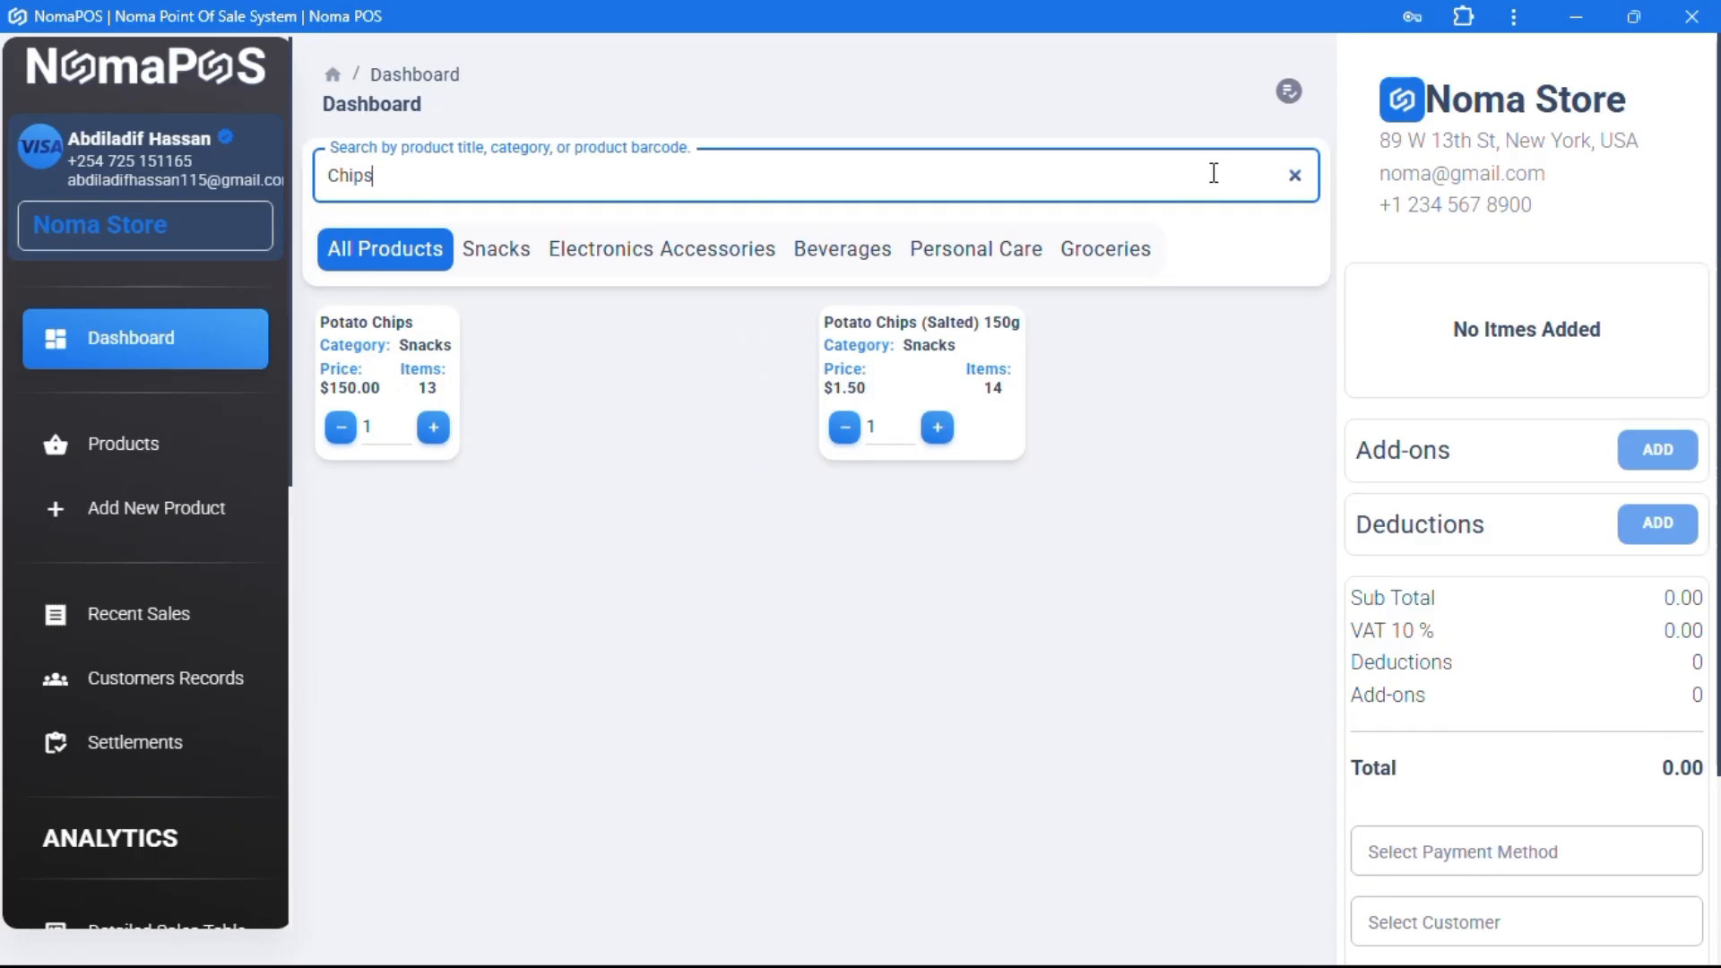
{"action": "left_click", "coordinate": [1295, 178]}
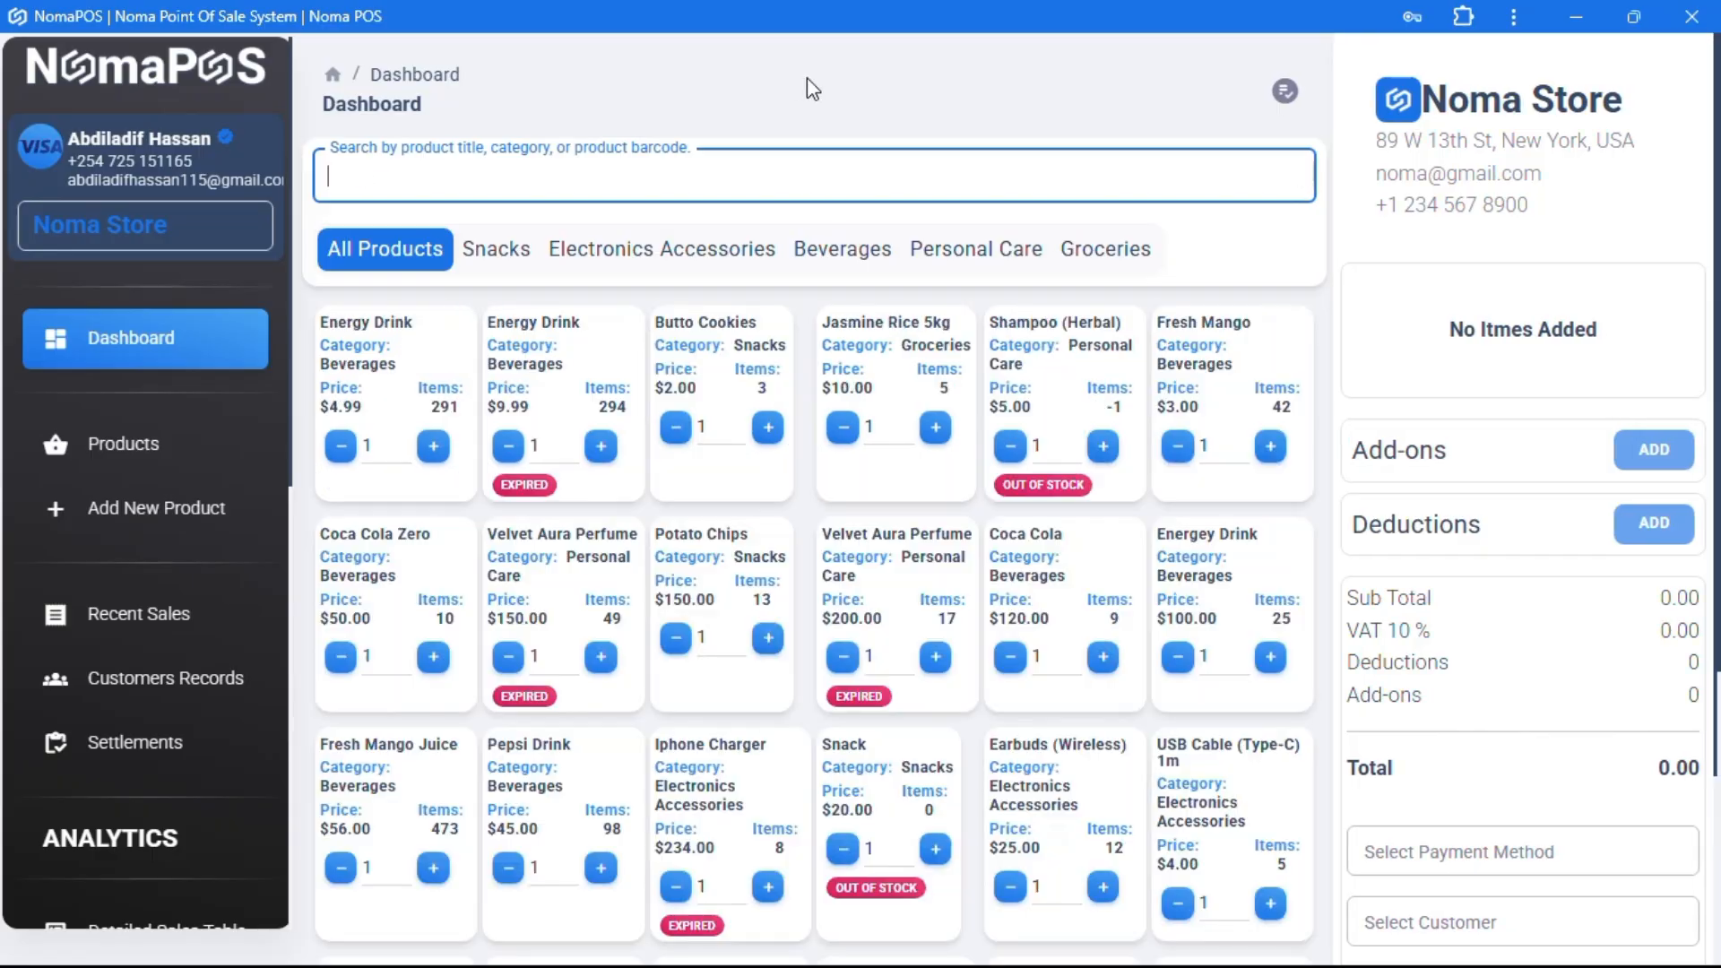
{"action": "left_click", "coordinate": [718, 50]}
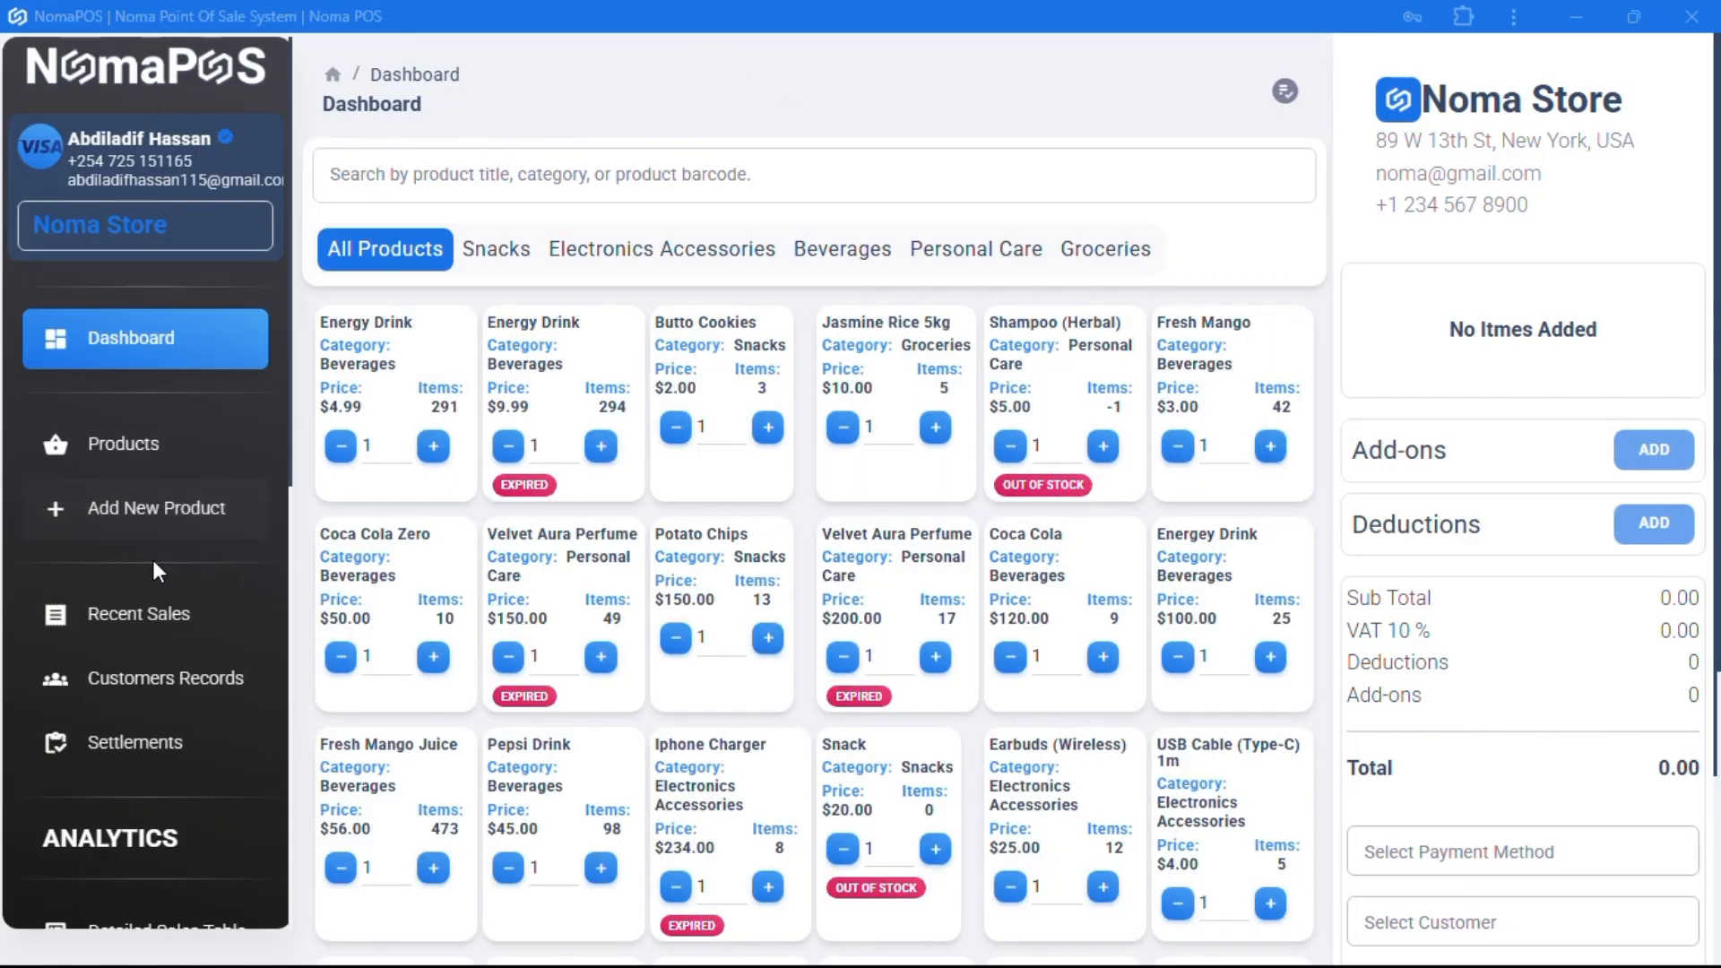
- Open the $4.99 Energy Drink's product details showing 291 remaining
{"action": "left_click", "coordinate": [121, 443]}
{"action": "scroll", "coordinate": [675, 450], "scroll_direction": "down", "scroll_amount": 1}
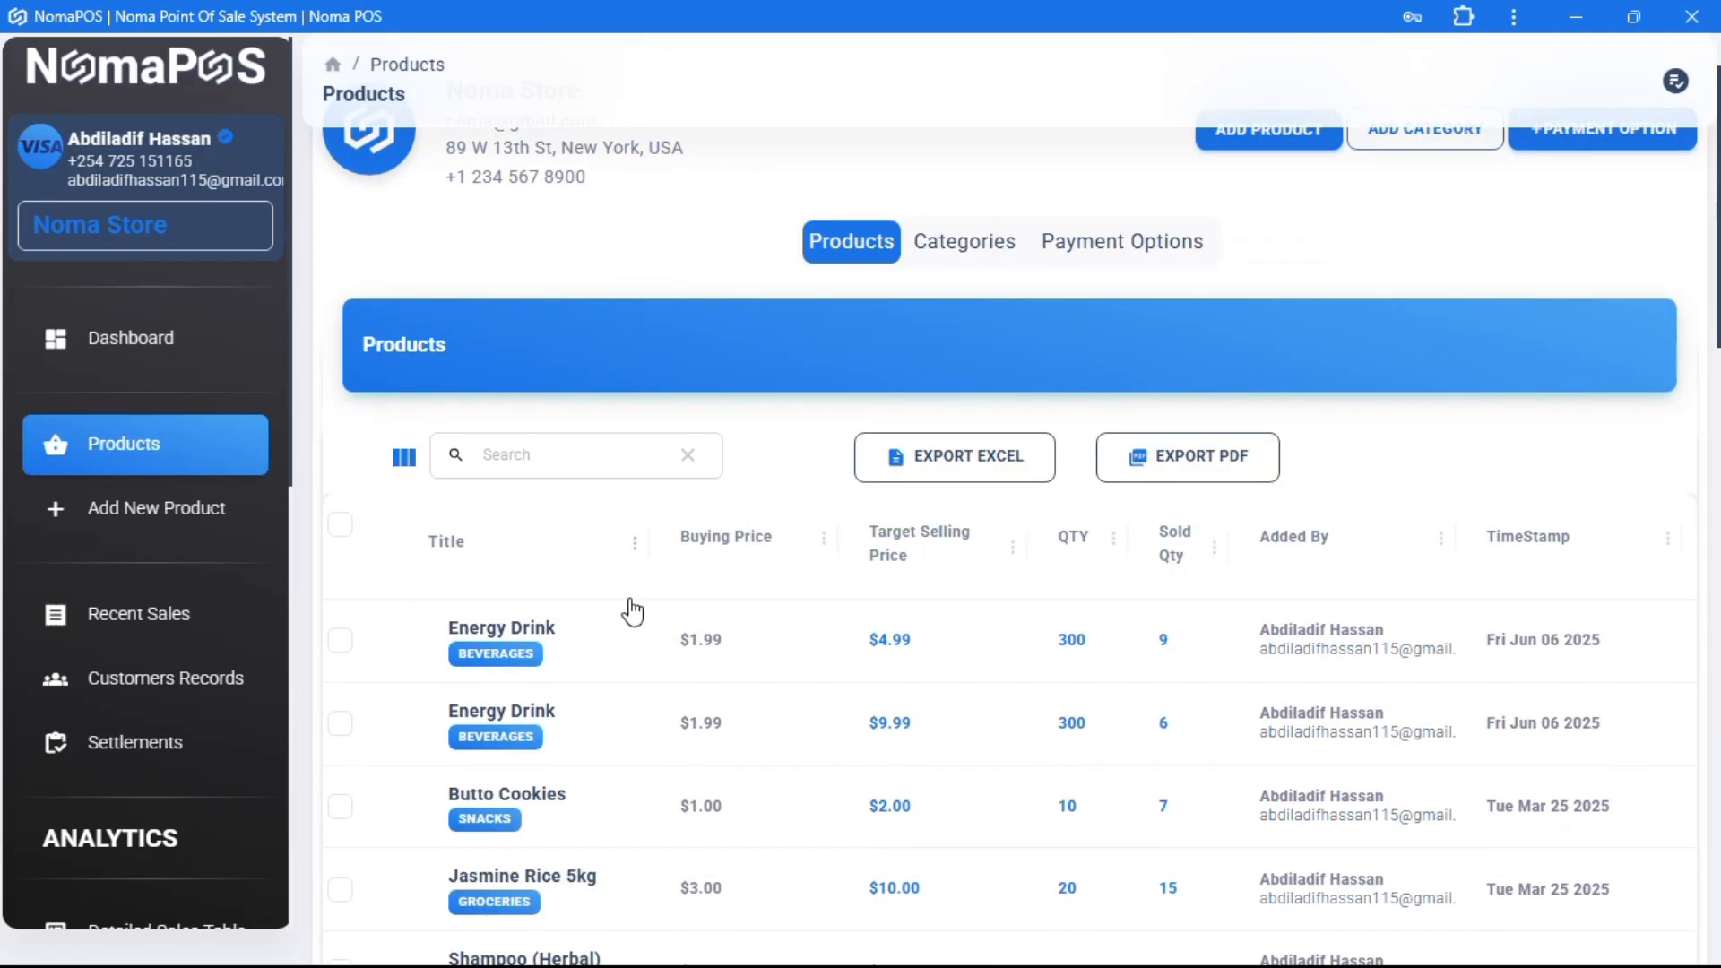
{"action": "left_click", "coordinate": [513, 640]}
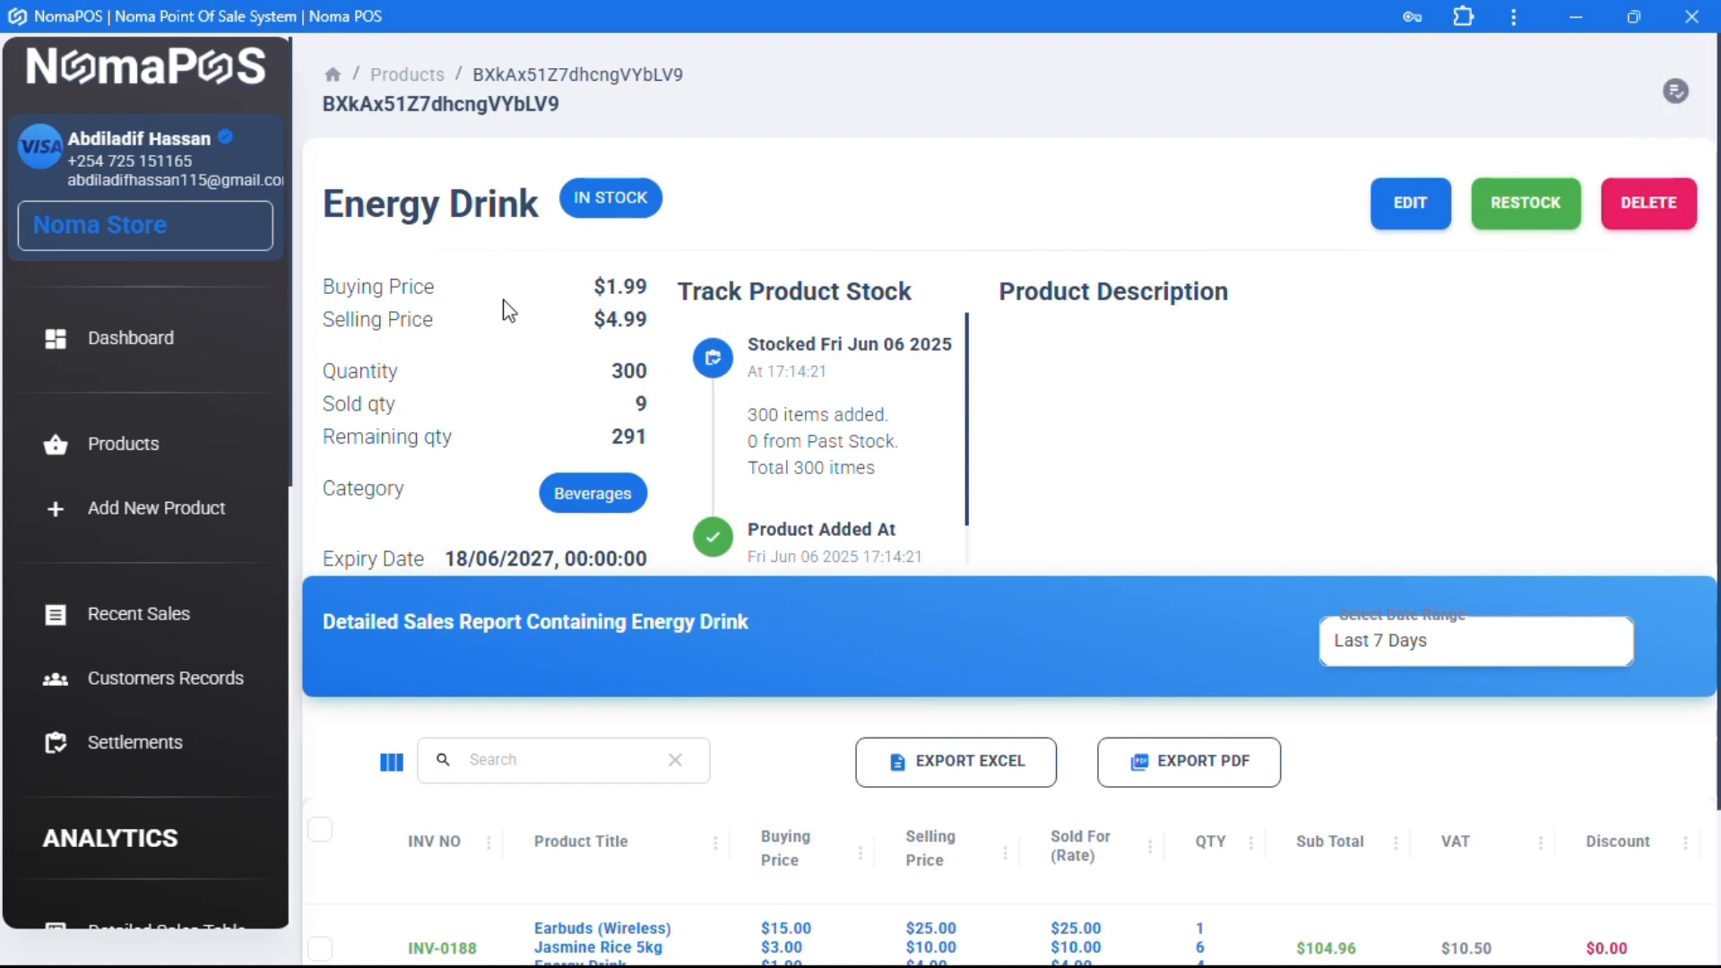
{"action": "left_click_drag", "start_coordinate": [610, 367], "coordinate": [633, 375]}
{"action": "left_click_drag", "start_coordinate": [617, 439], "coordinate": [669, 434]}
{"action": "left_click", "coordinate": [1106, 434]}
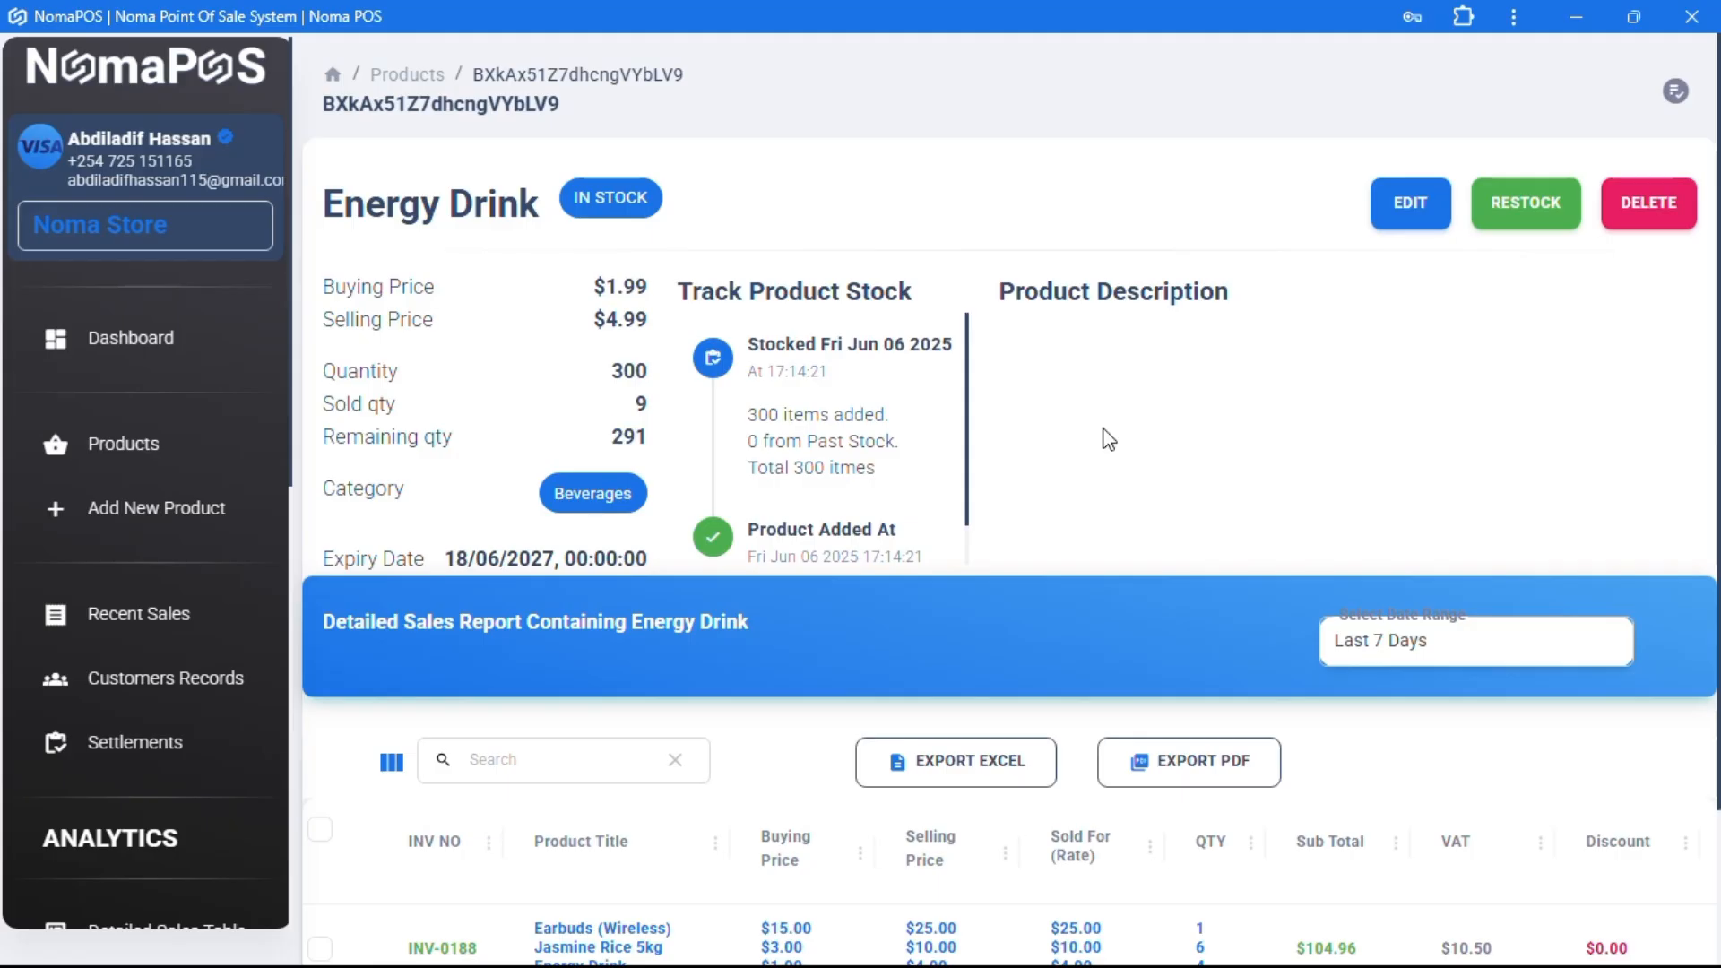
- Open and cancel the product edit form, then bring up the Energy Drink restock form
{"action": "left_click", "coordinate": [1401, 228]}
{"action": "scroll", "coordinate": [822, 574], "scroll_direction": "down", "scroll_amount": 3}
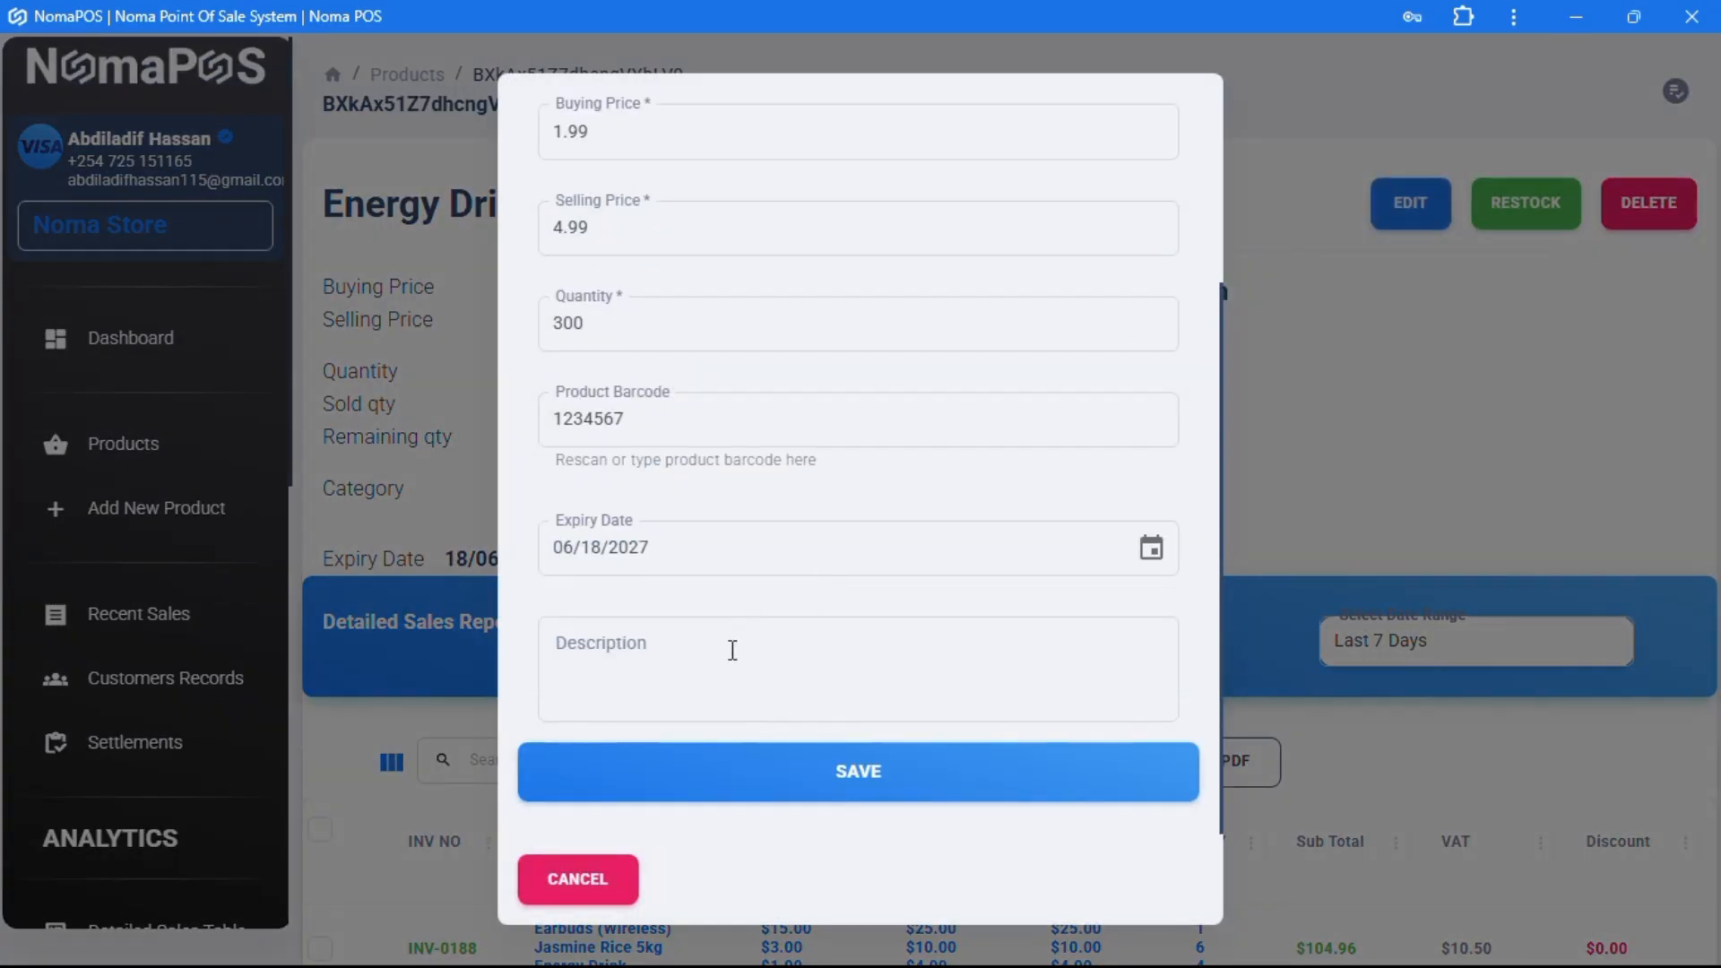
{"action": "scroll", "coordinate": [728, 651], "scroll_direction": "up", "scroll_amount": 3}
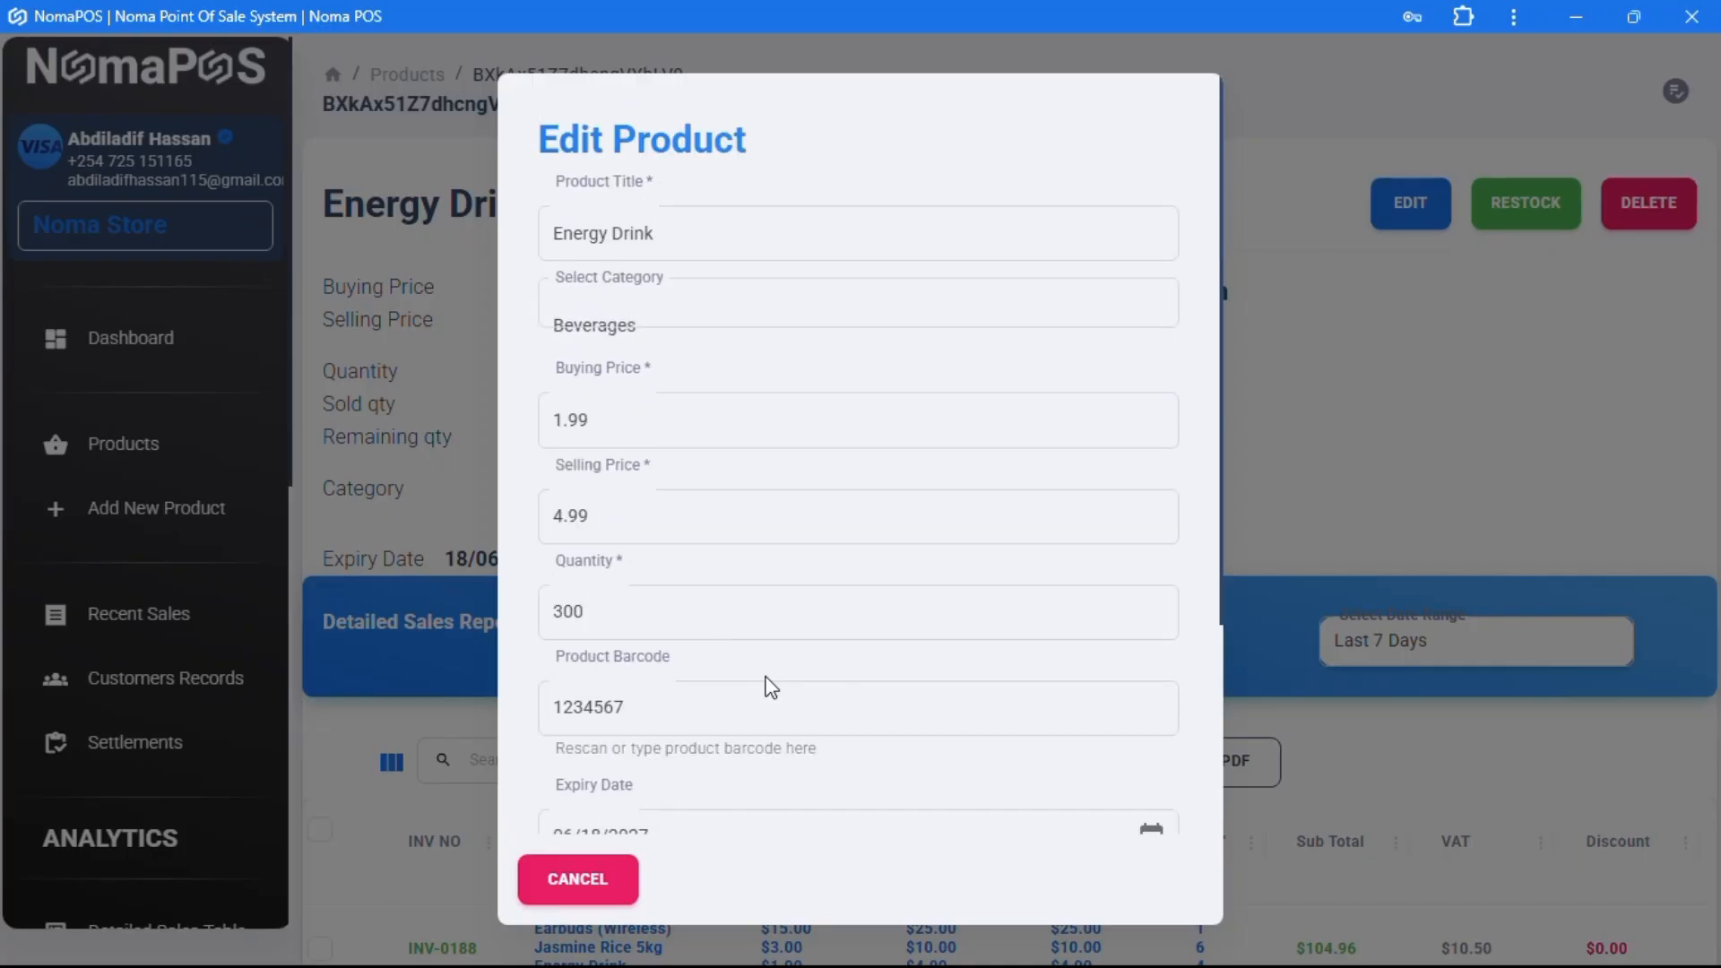
{"action": "scroll", "coordinate": [744, 789], "scroll_direction": "down", "scroll_amount": 3}
{"action": "left_click", "coordinate": [581, 883]}
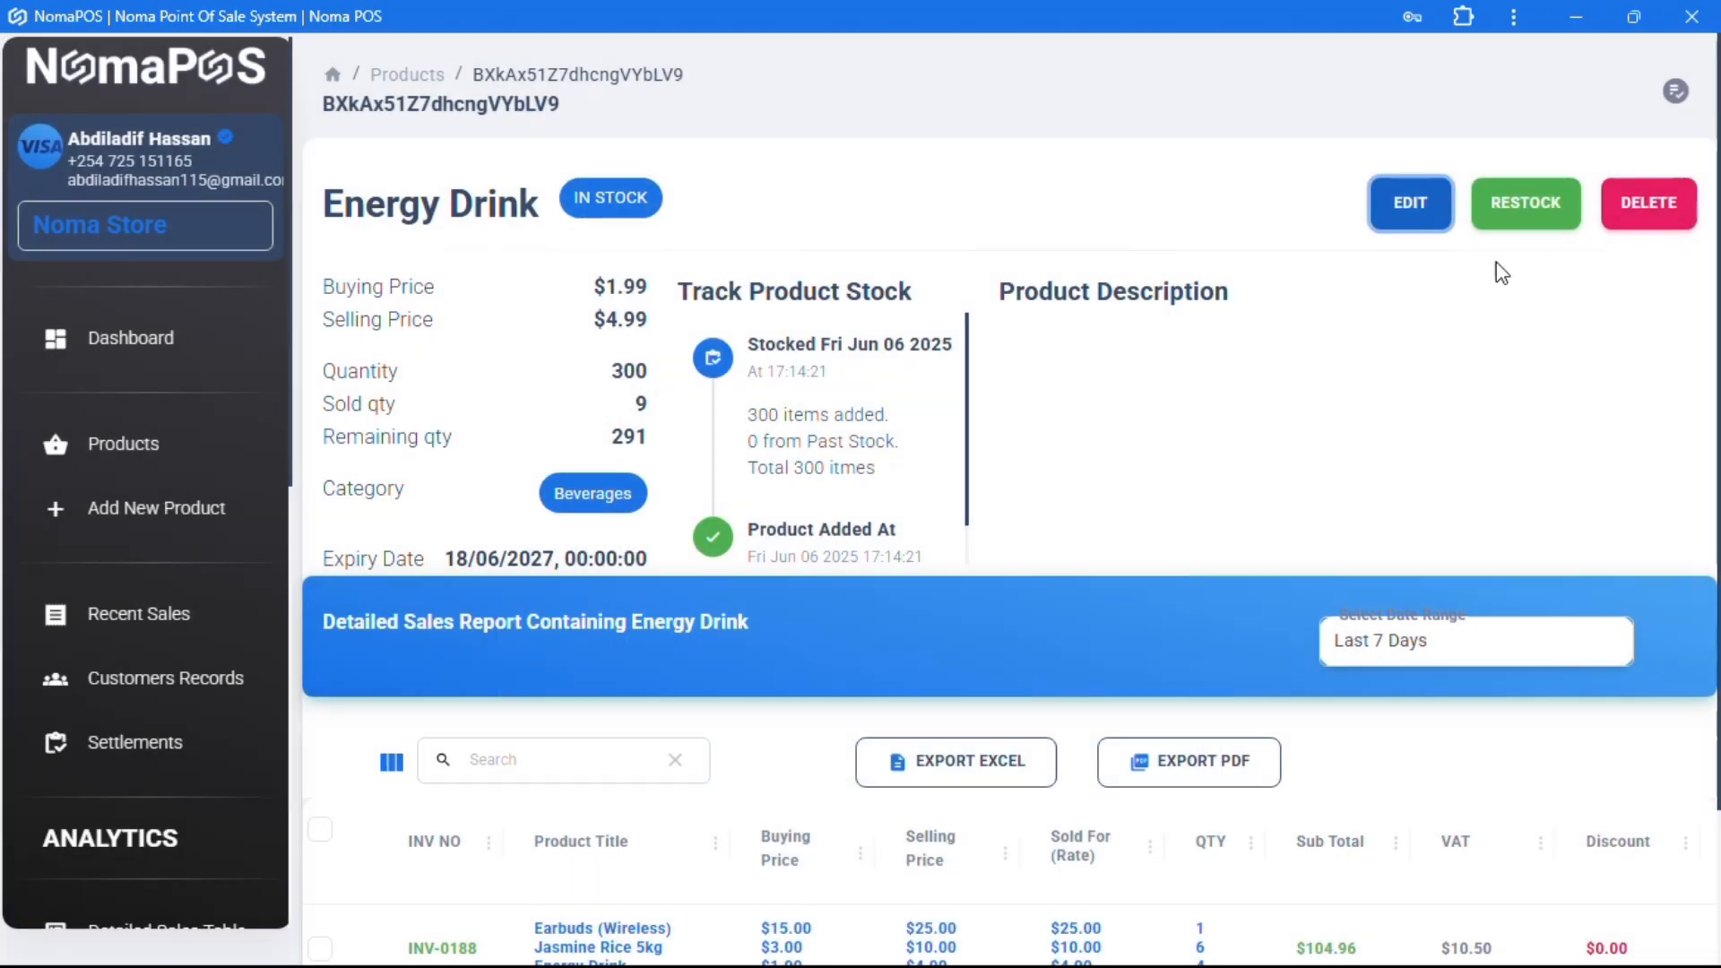
{"action": "left_click", "coordinate": [1515, 216]}
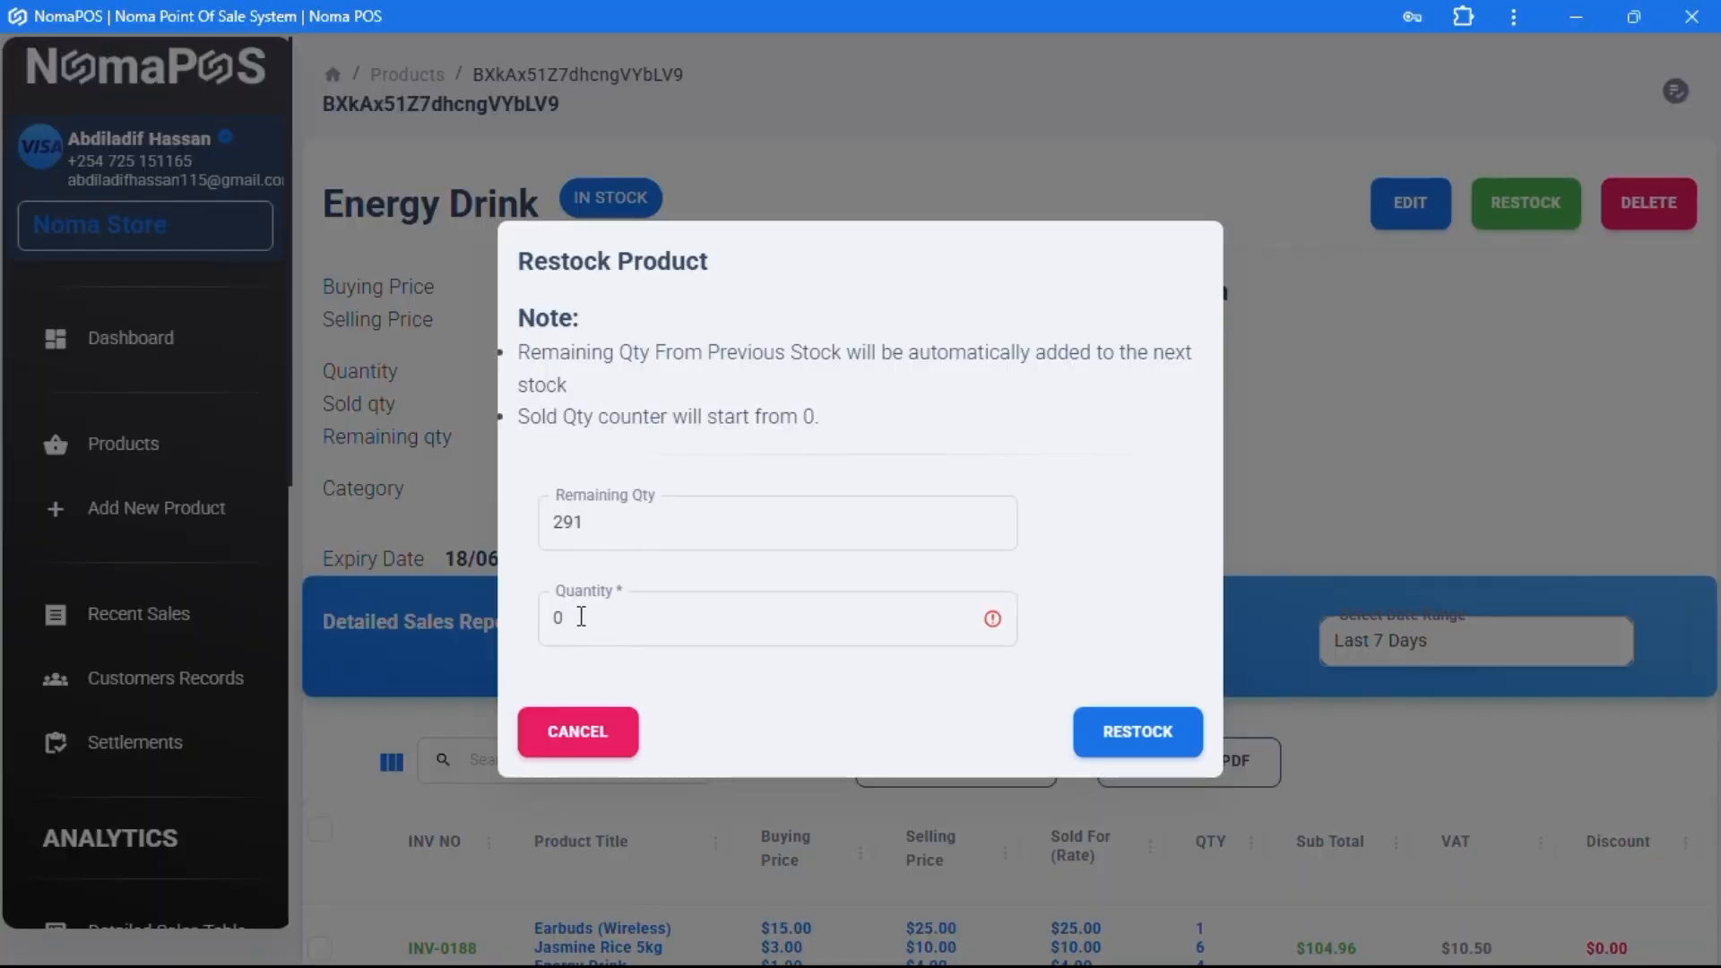
- Restock the Energy Drink with 4 units, raising its quantity to 295
{"action": "left_click_drag", "start_coordinate": [581, 619], "coordinate": [529, 634]}
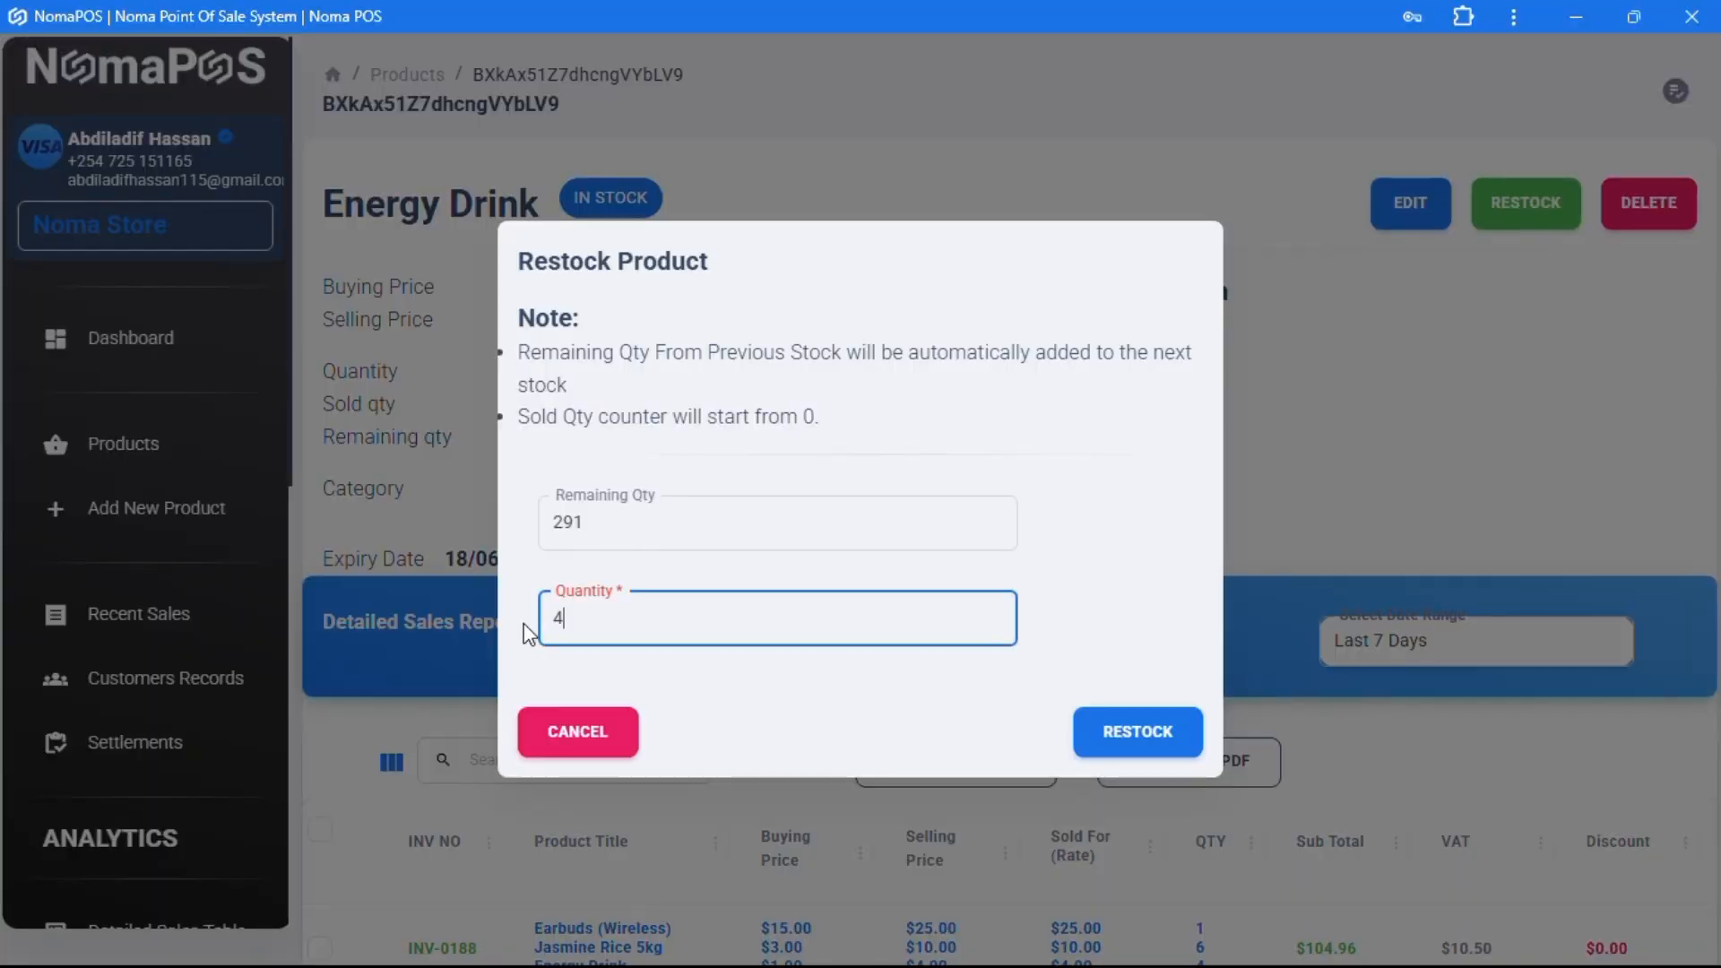
{"action": "left_click", "coordinate": [1127, 731]}
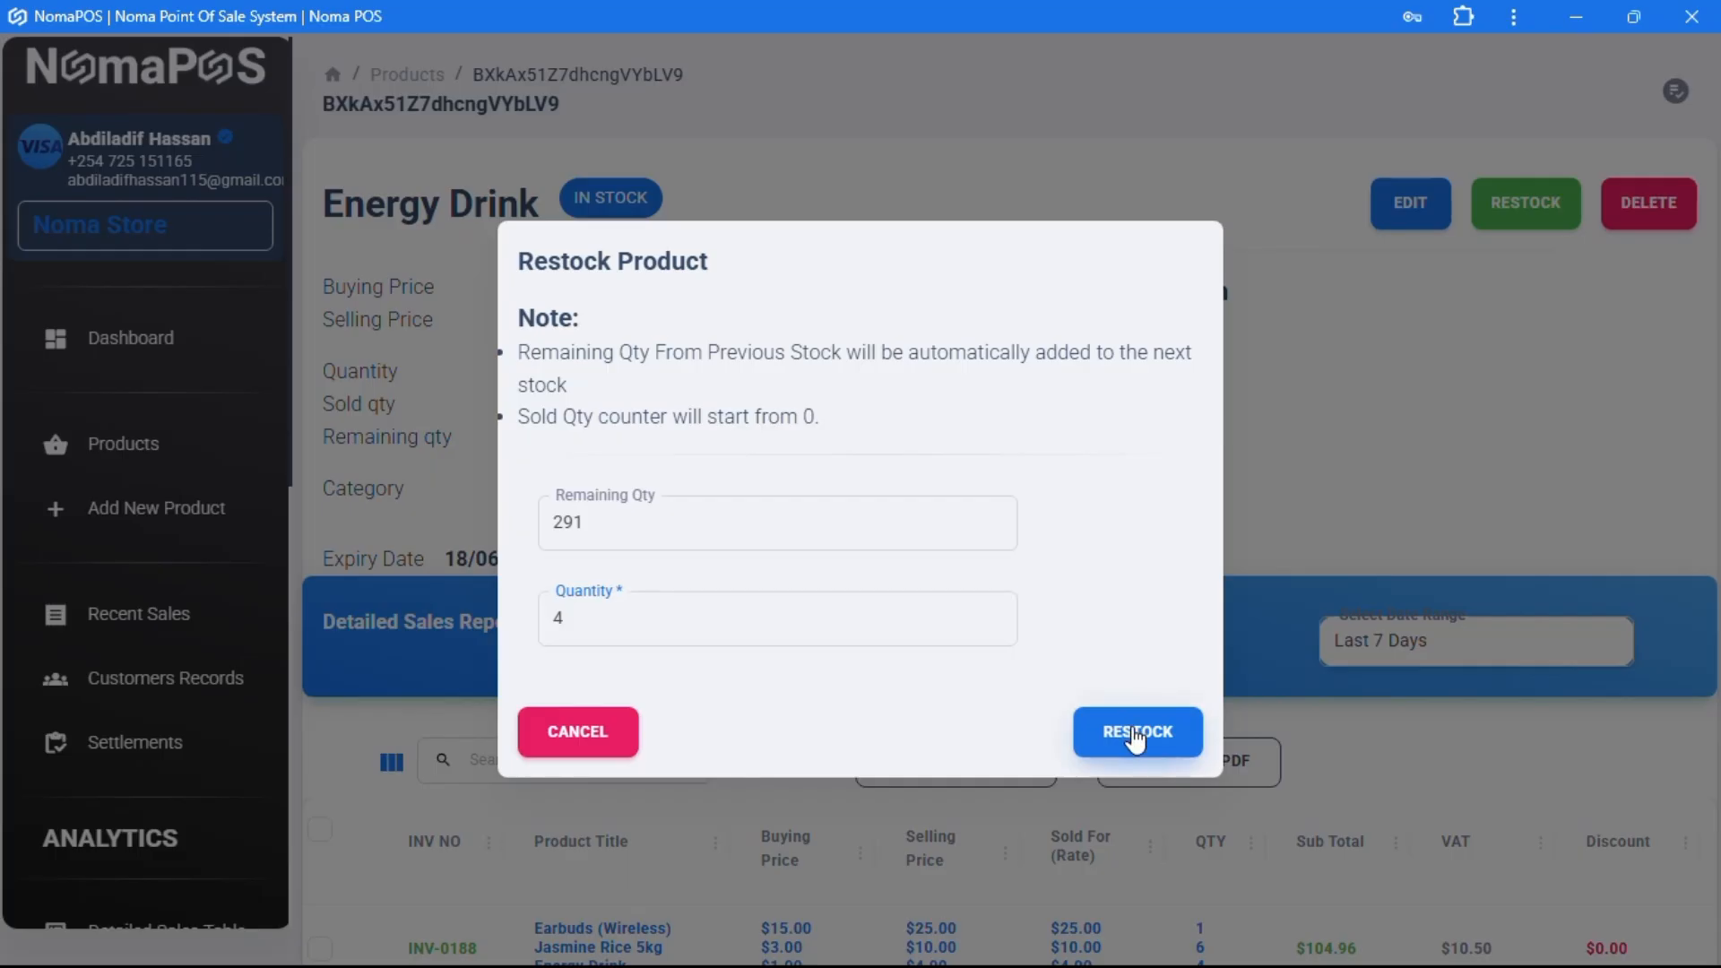
{"action": "scroll", "coordinate": [825, 436], "scroll_direction": "down", "scroll_amount": 3}
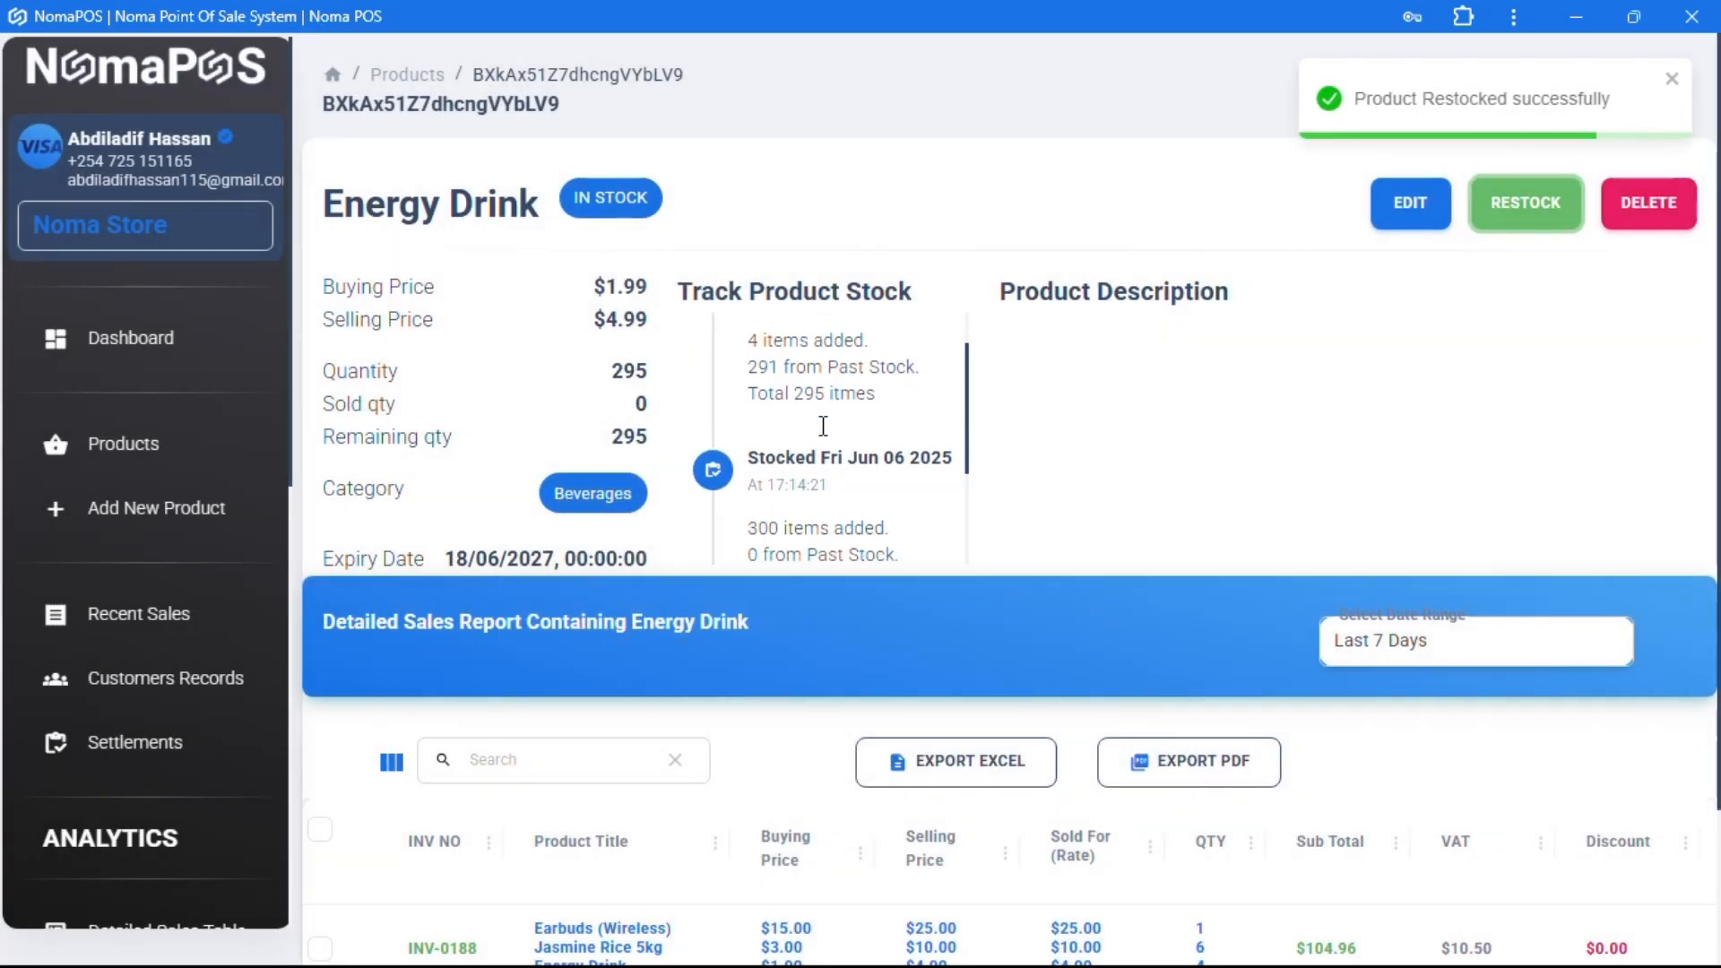
{"action": "scroll", "coordinate": [826, 437], "scroll_direction": "up", "scroll_amount": 3}
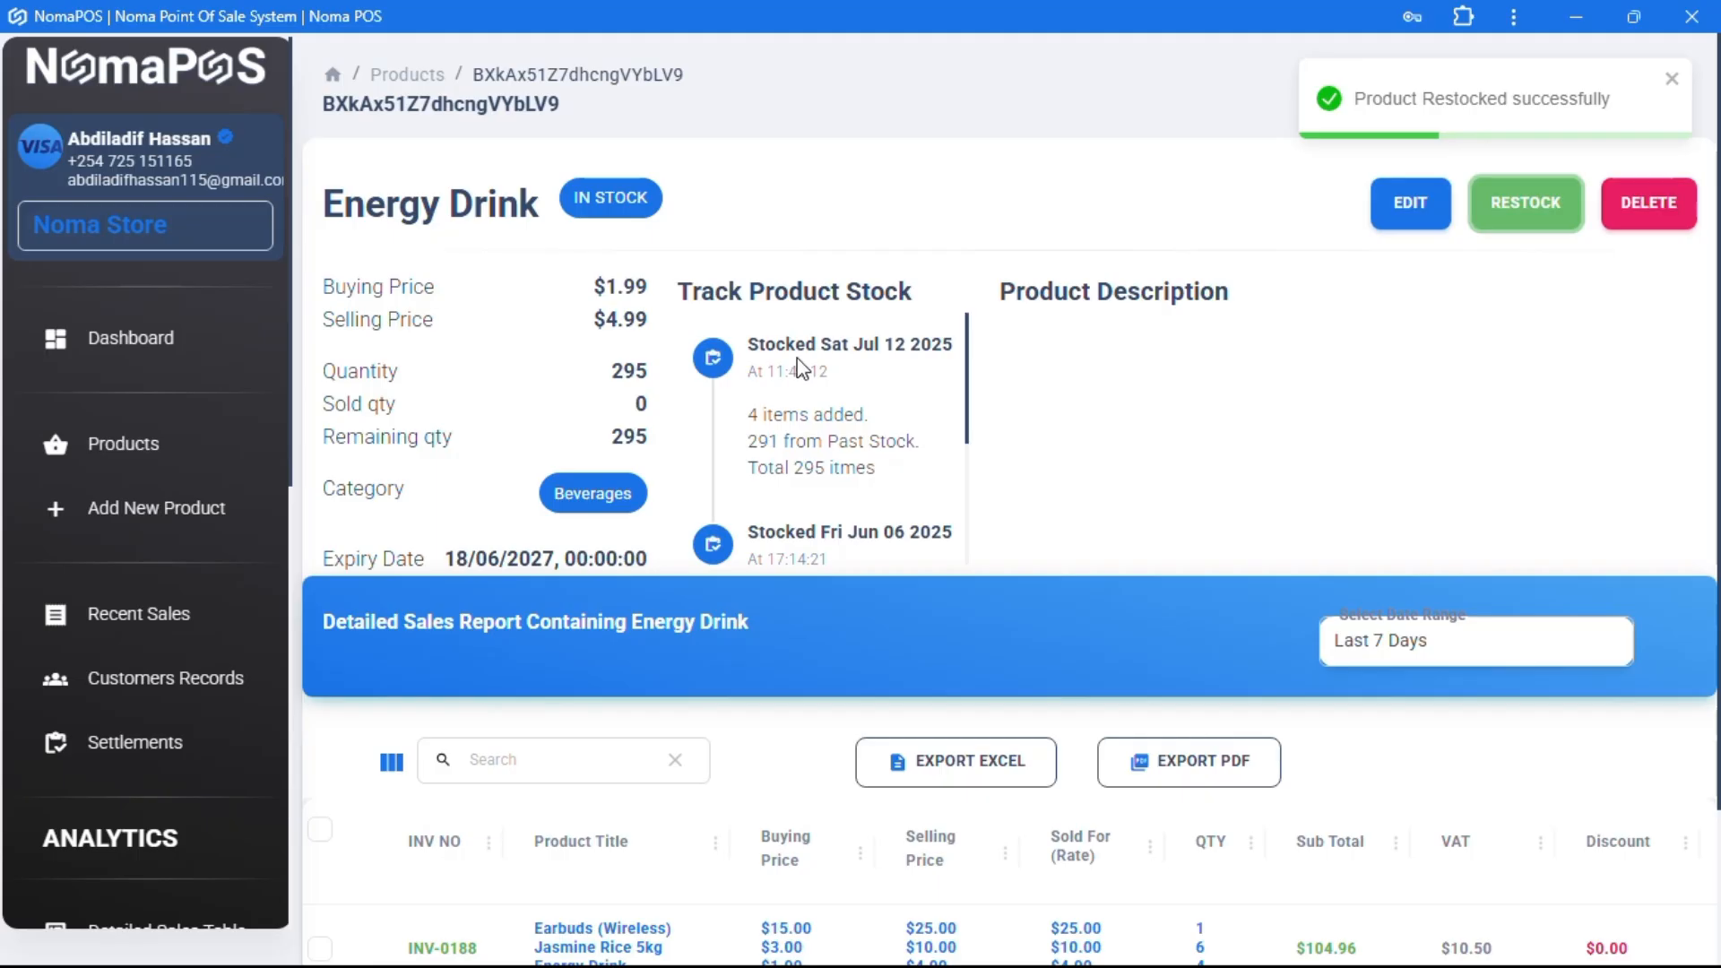
{"action": "left_click_drag", "start_coordinate": [748, 414], "coordinate": [825, 467]}
- Review the Energy Drink's stock timeline and sales report
{"action": "scroll", "coordinate": [828, 471], "scroll_direction": "down", "scroll_amount": 3}
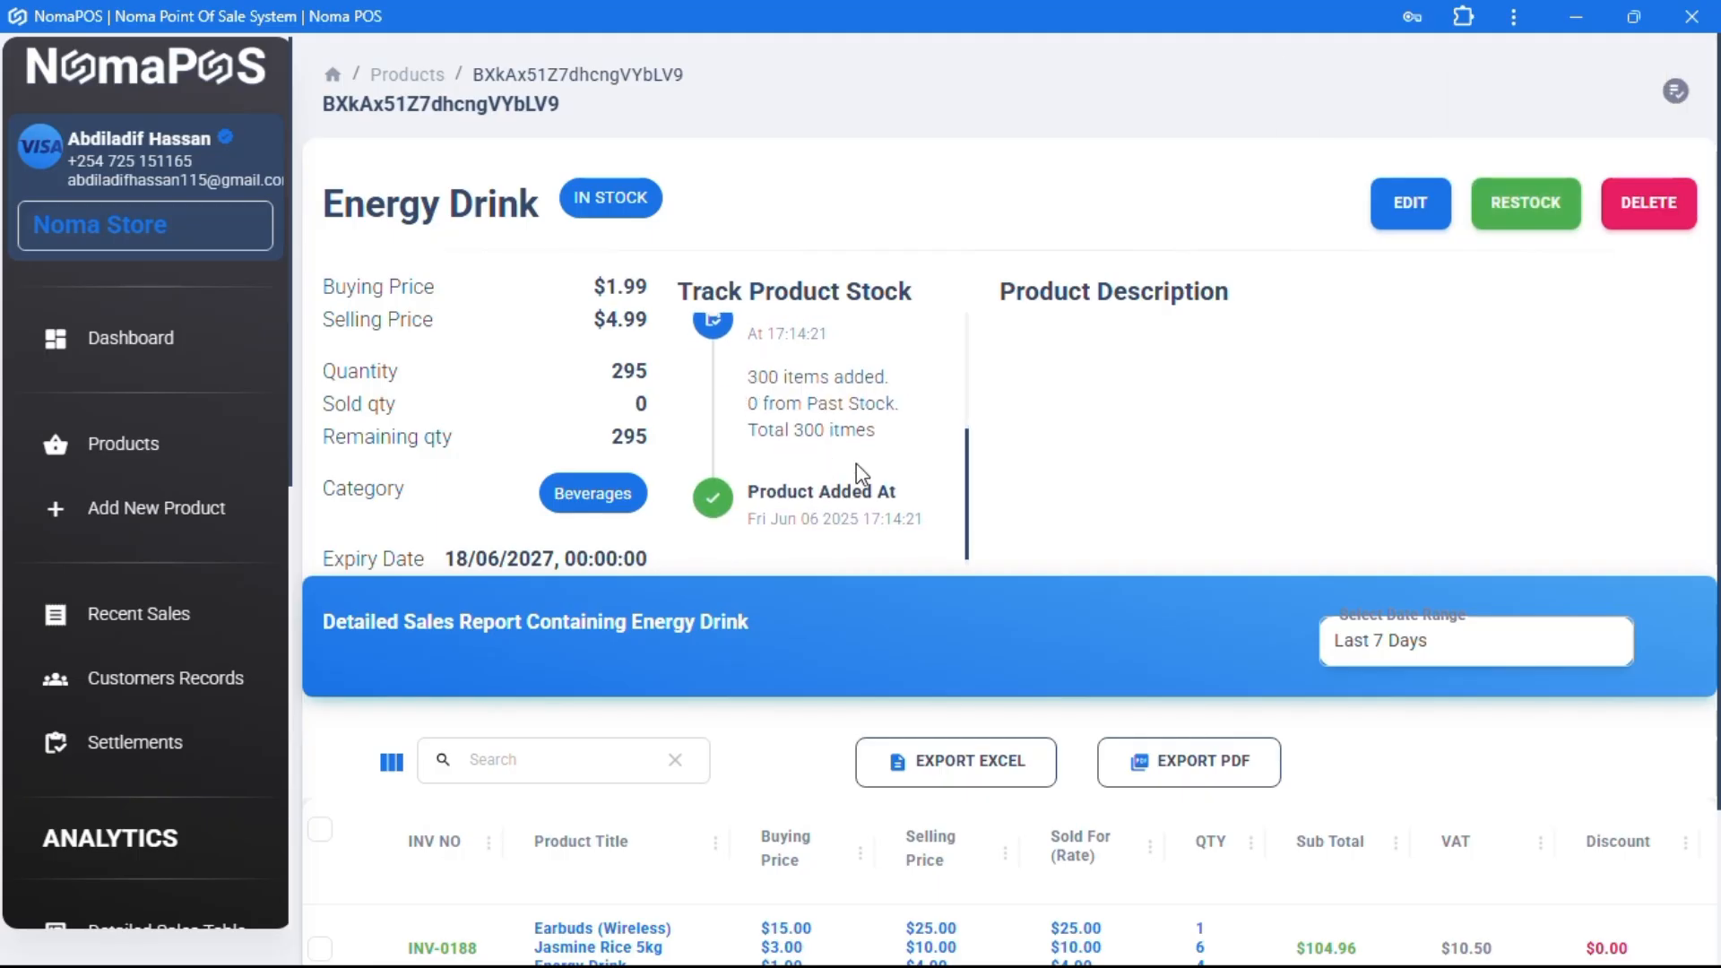
{"action": "scroll", "coordinate": [1217, 457], "scroll_direction": "down", "scroll_amount": 2}
{"action": "scroll", "coordinate": [1027, 751], "scroll_direction": "right", "scroll_amount": 2}
{"action": "scroll", "coordinate": [1022, 753], "scroll_direction": "left", "scroll_amount": 2}
{"action": "scroll", "coordinate": [749, 597], "scroll_direction": "up", "scroll_amount": 1}
{"action": "scroll", "coordinate": [752, 606], "scroll_direction": "down", "scroll_amount": 1}
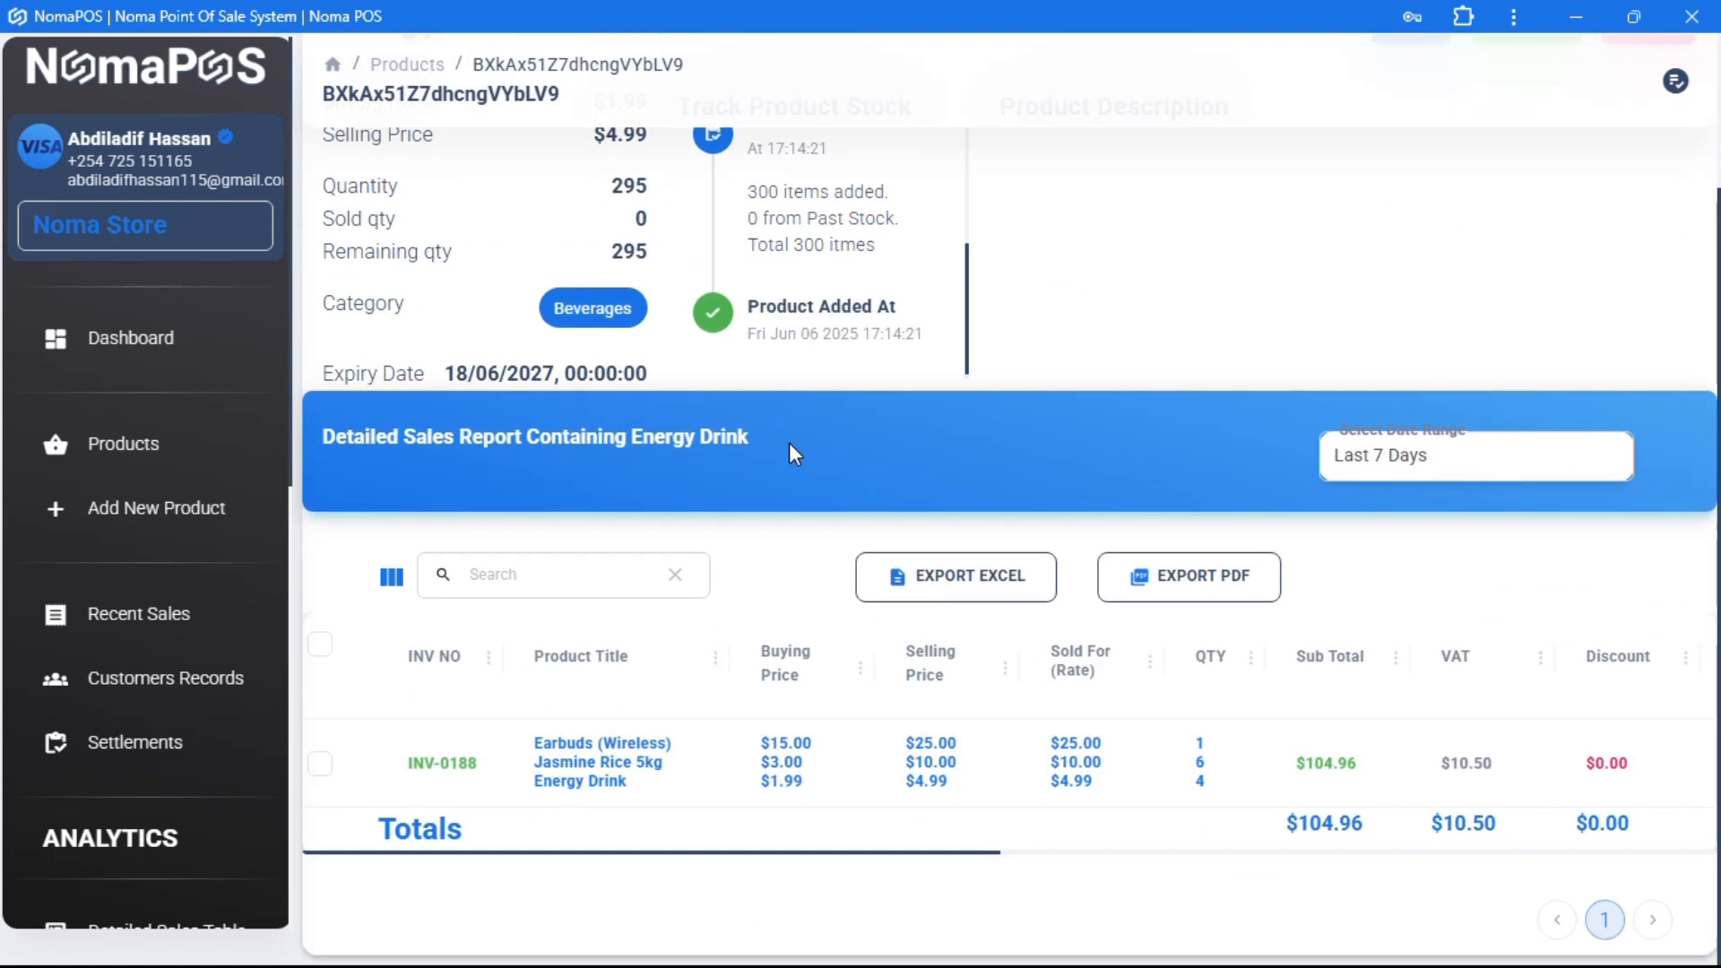
{"action": "left_click_drag", "start_coordinate": [790, 444], "coordinate": [379, 445]}
{"action": "scroll", "coordinate": [379, 446], "scroll_direction": "up", "scroll_amount": 2}
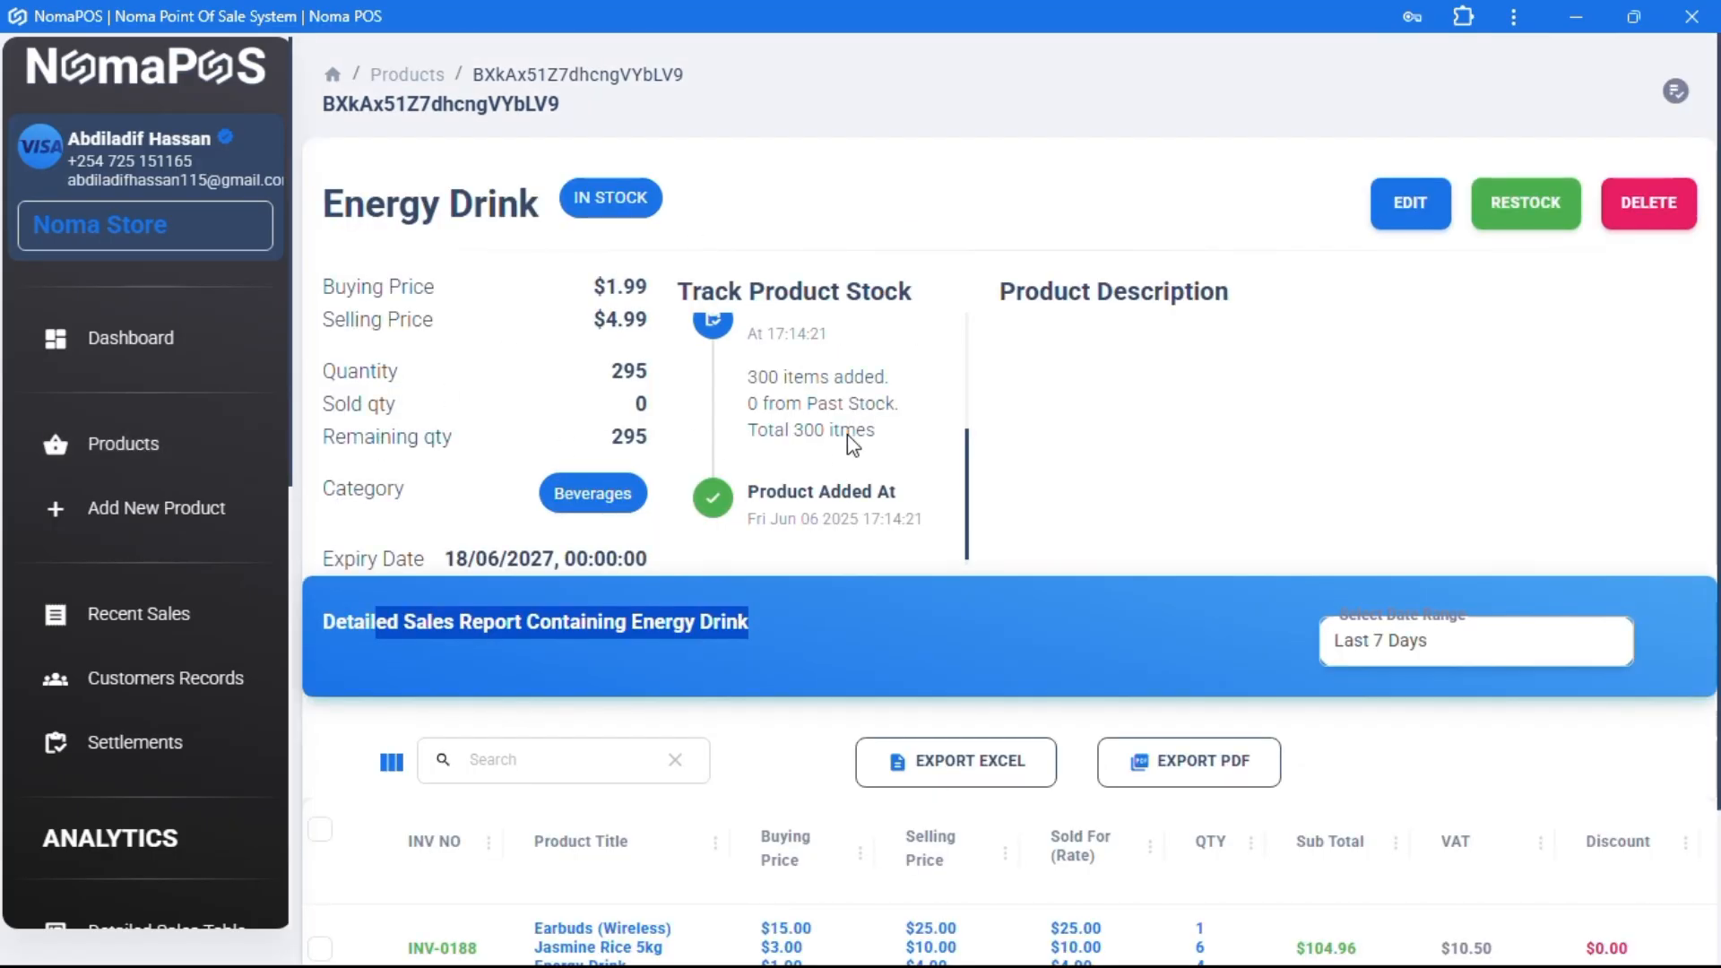
{"action": "left_click", "coordinate": [1180, 405]}
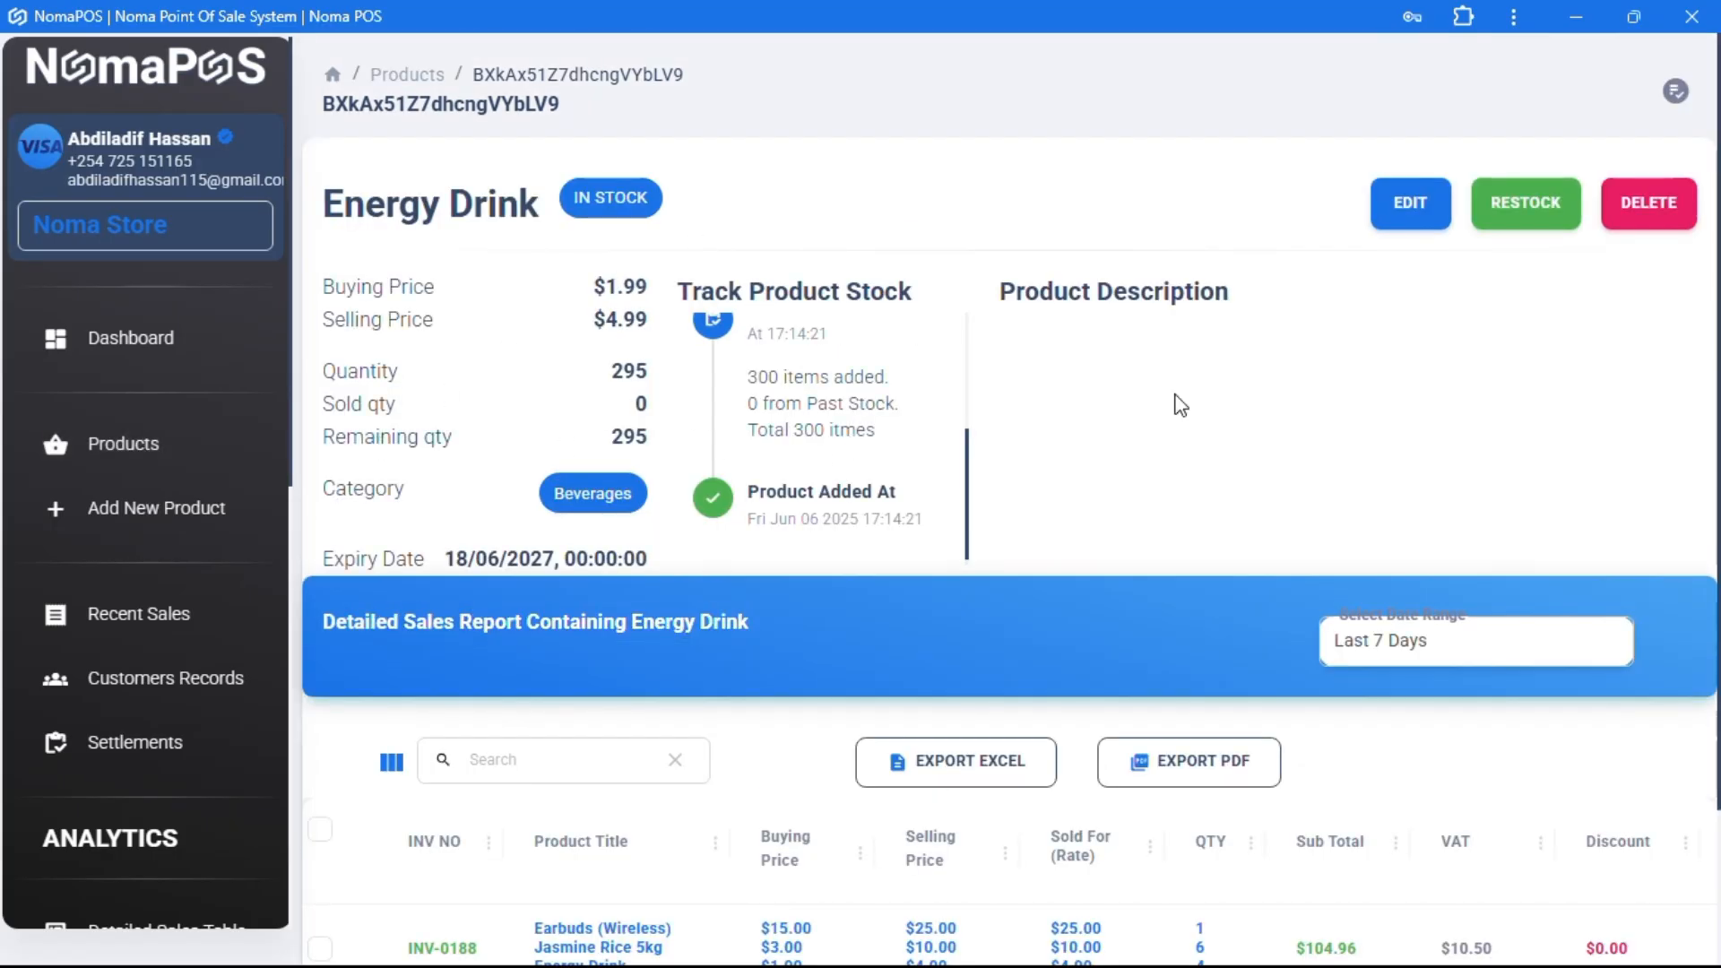
- Return to the Products list showing Energy Drink at 295 with 0 sold
{"action": "left_click", "coordinate": [125, 446]}
{"action": "scroll", "coordinate": [914, 596], "scroll_direction": "down", "scroll_amount": 8}
{"action": "scroll", "coordinate": [915, 592], "scroll_direction": "down", "scroll_amount": 14}
{"action": "scroll", "coordinate": [915, 596], "scroll_direction": "up", "scroll_amount": 20}
{"action": "scroll", "coordinate": [914, 595], "scroll_direction": "up", "scroll_amount": 1}
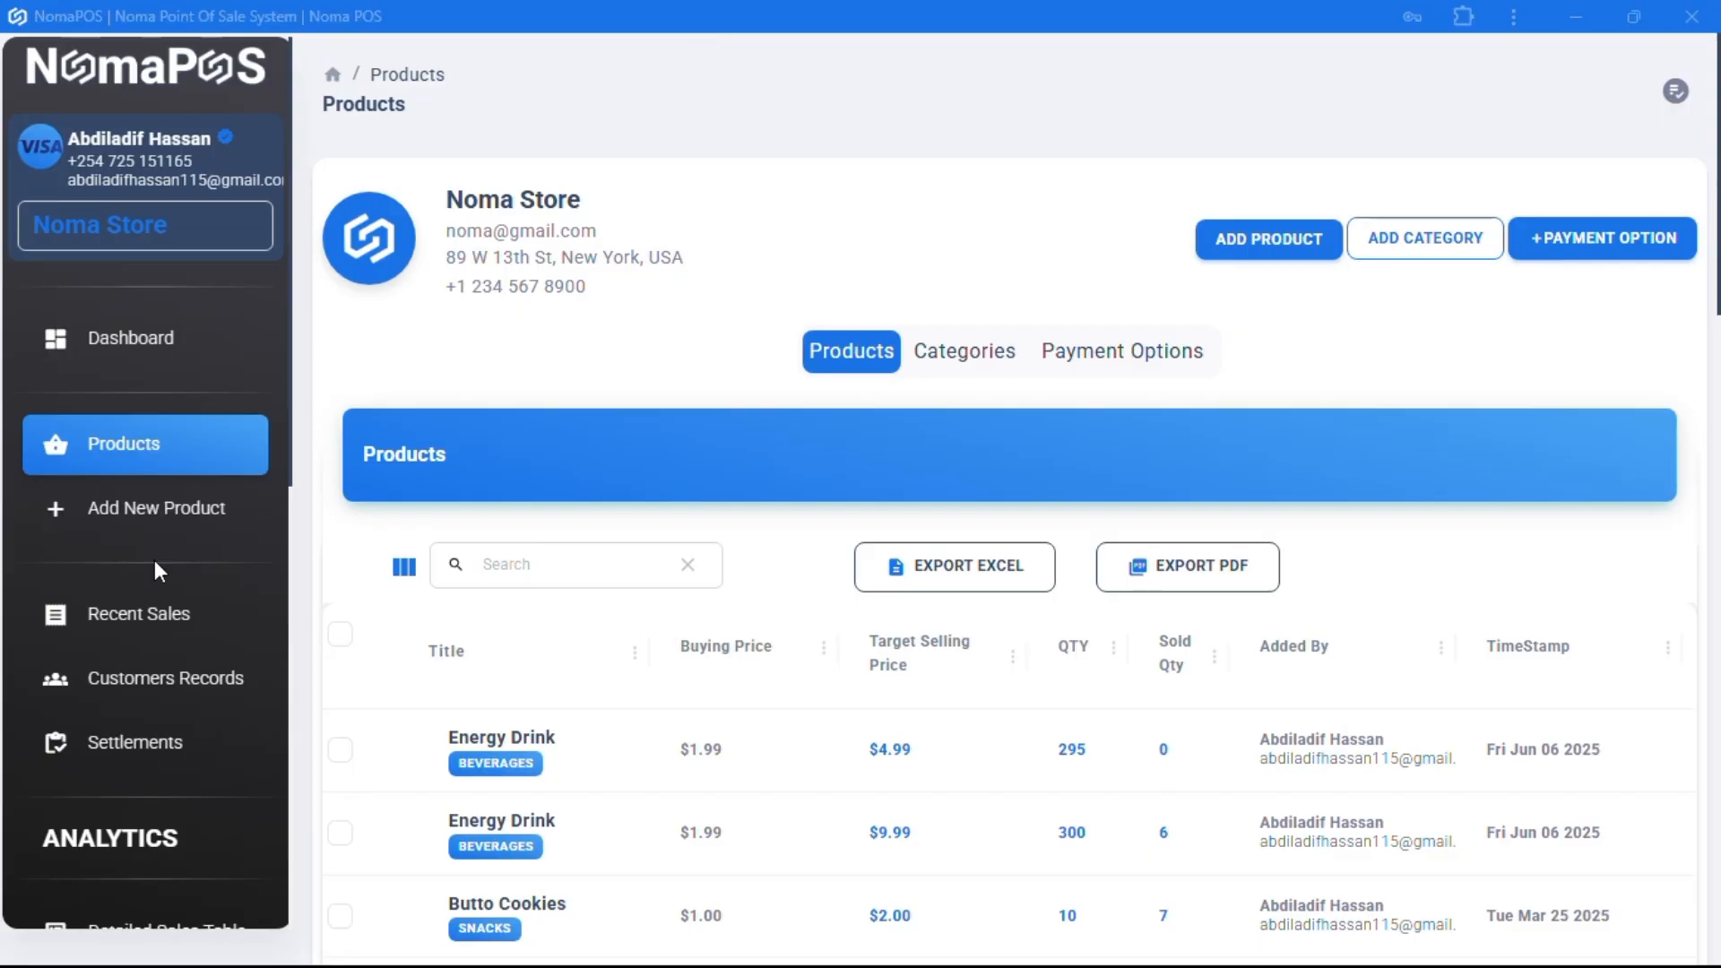
- Open the Recent Sales report and view it for Last 7 Days, then This Month
{"action": "left_click", "coordinate": [123, 617]}
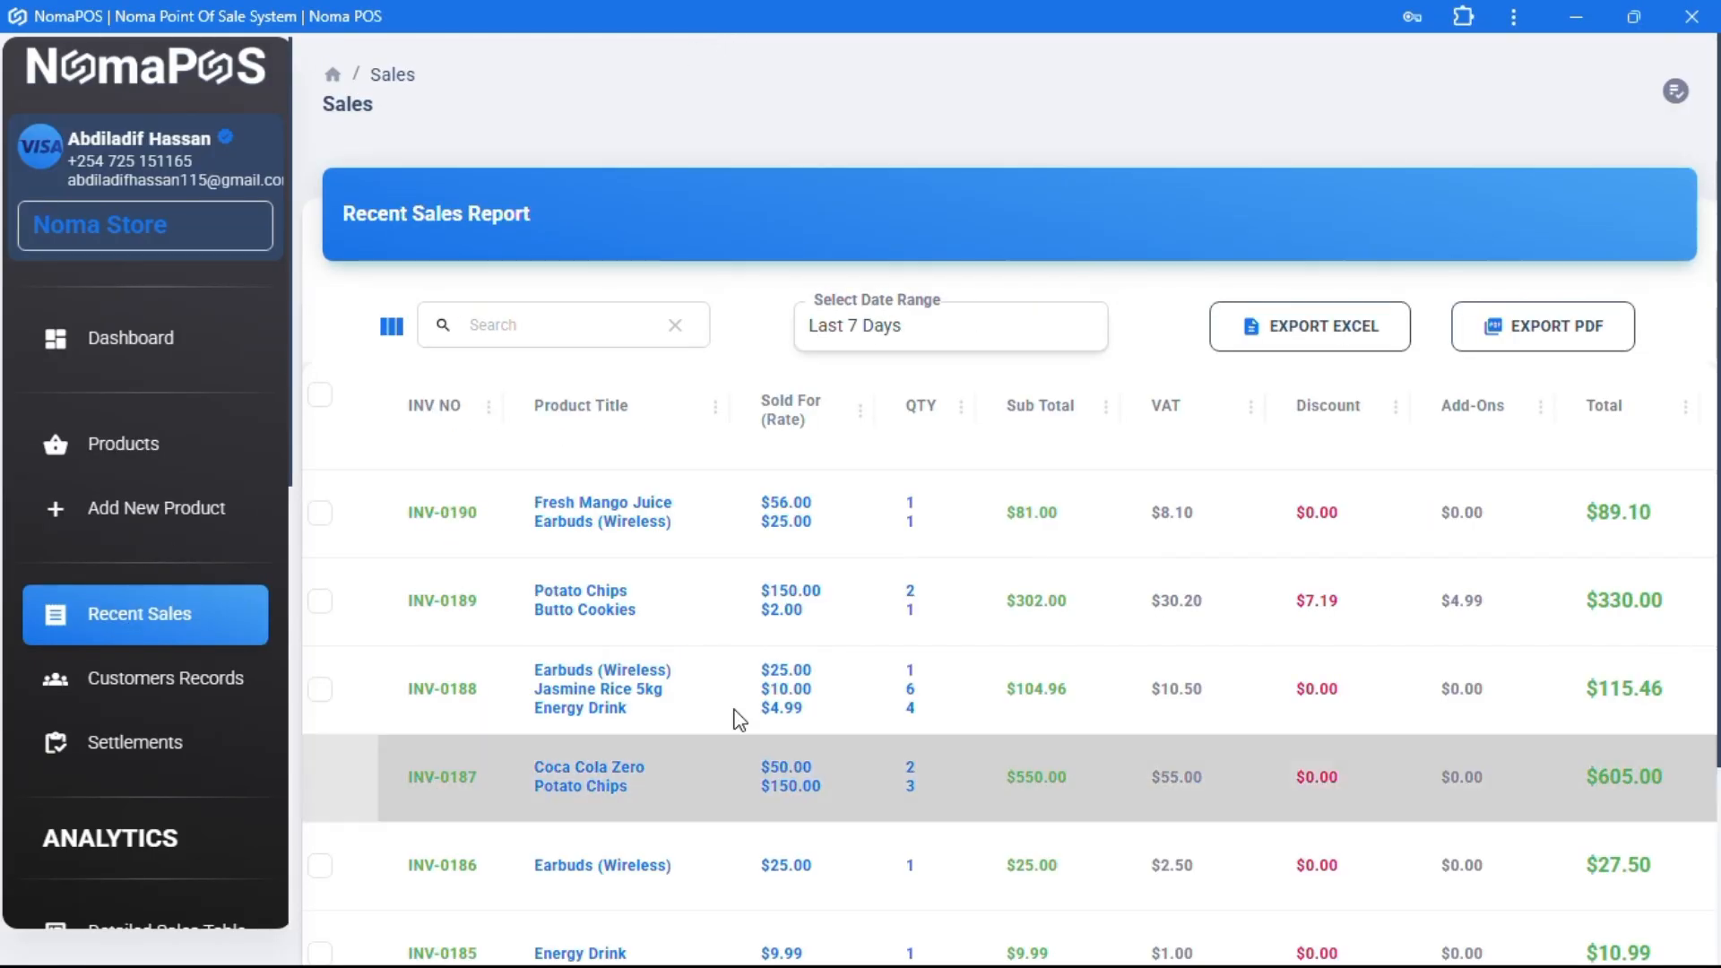
{"action": "left_click", "coordinate": [932, 331]}
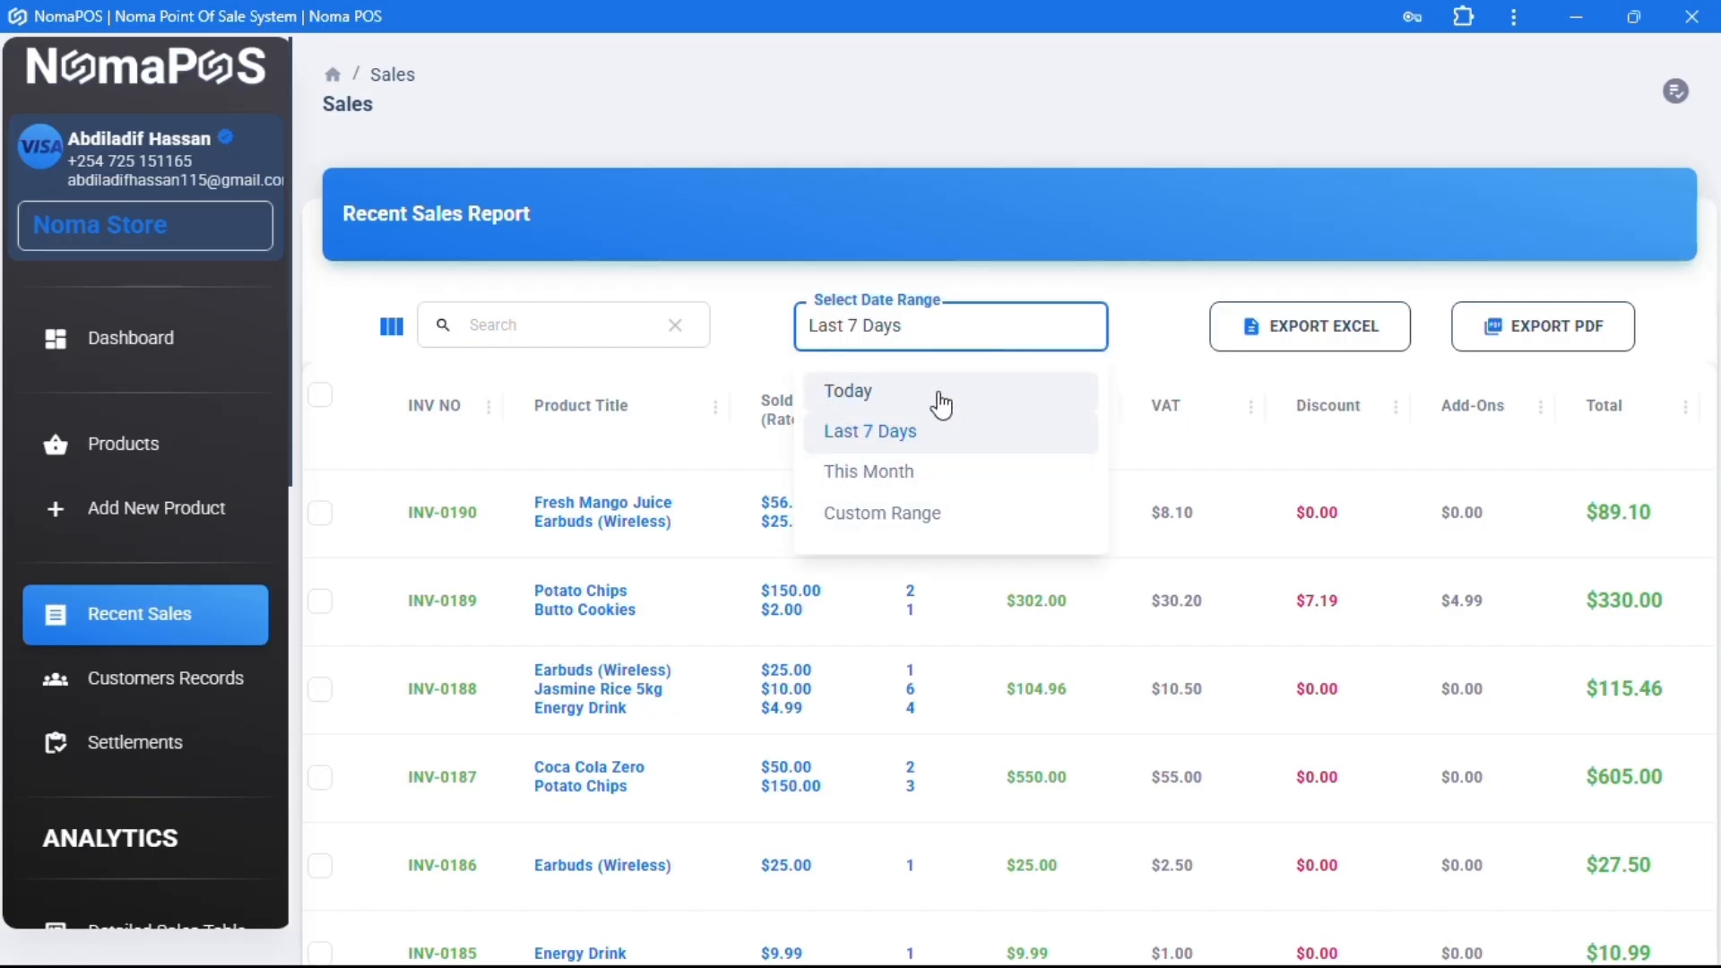
{"action": "left_click", "coordinate": [1168, 341]}
{"action": "scroll", "coordinate": [867, 625], "scroll_direction": "down", "scroll_amount": 3}
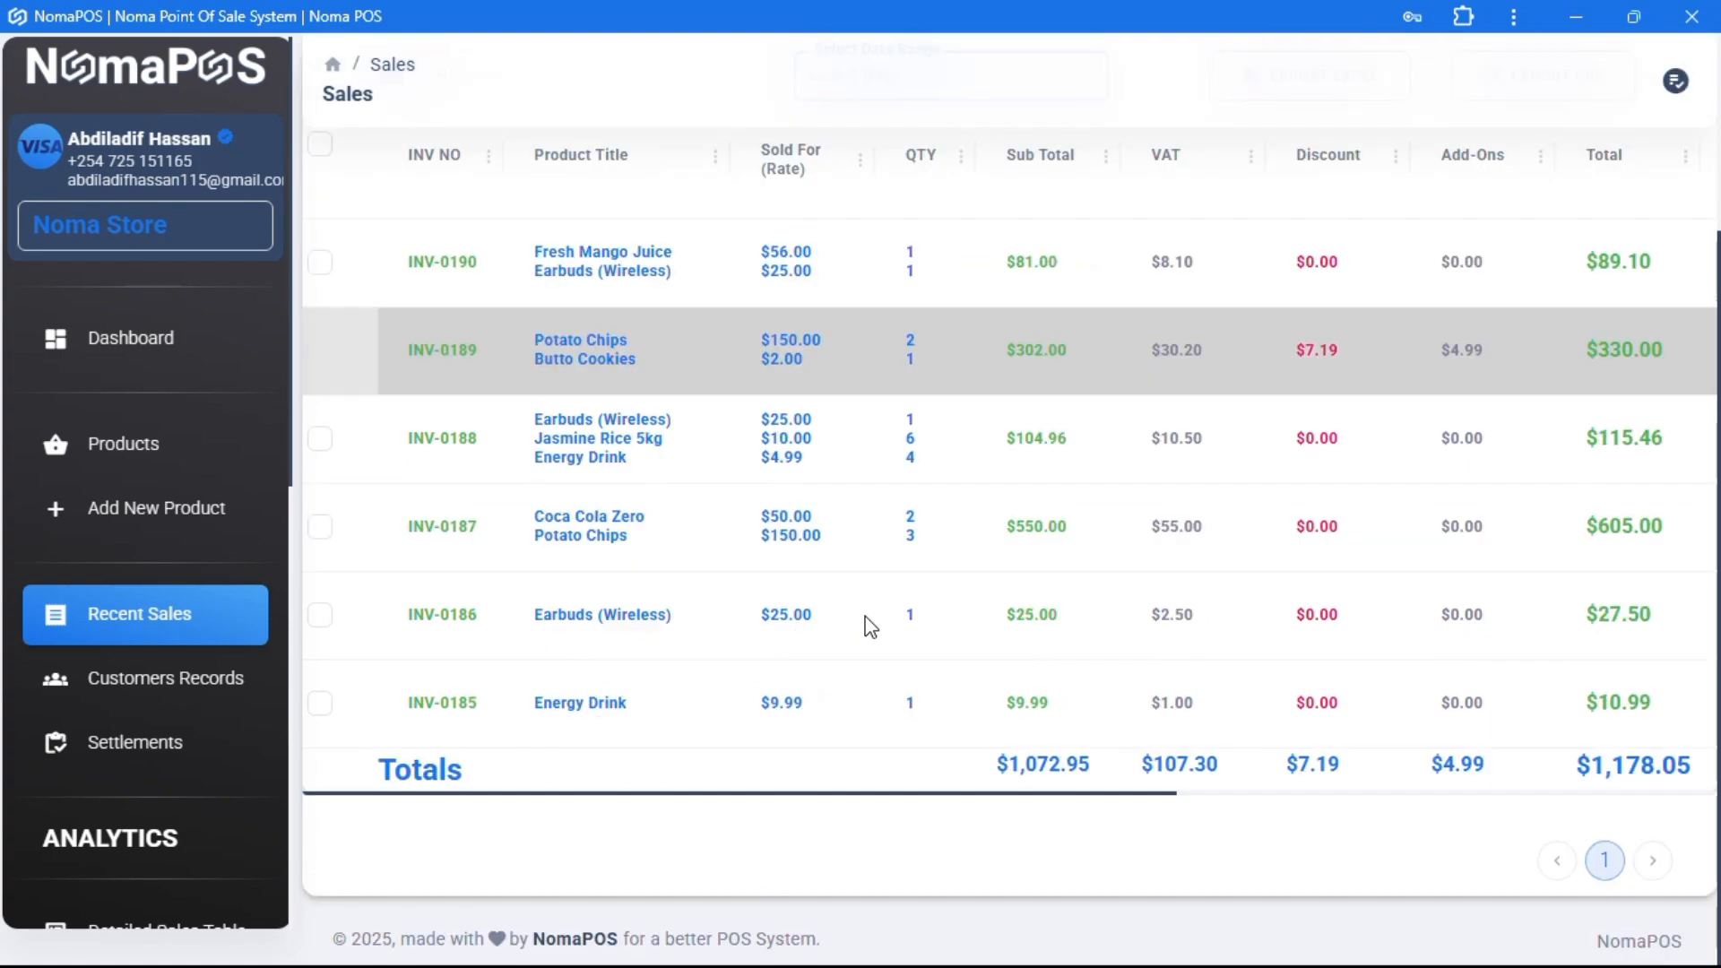
{"action": "scroll", "coordinate": [868, 625], "scroll_direction": "up", "scroll_amount": 3}
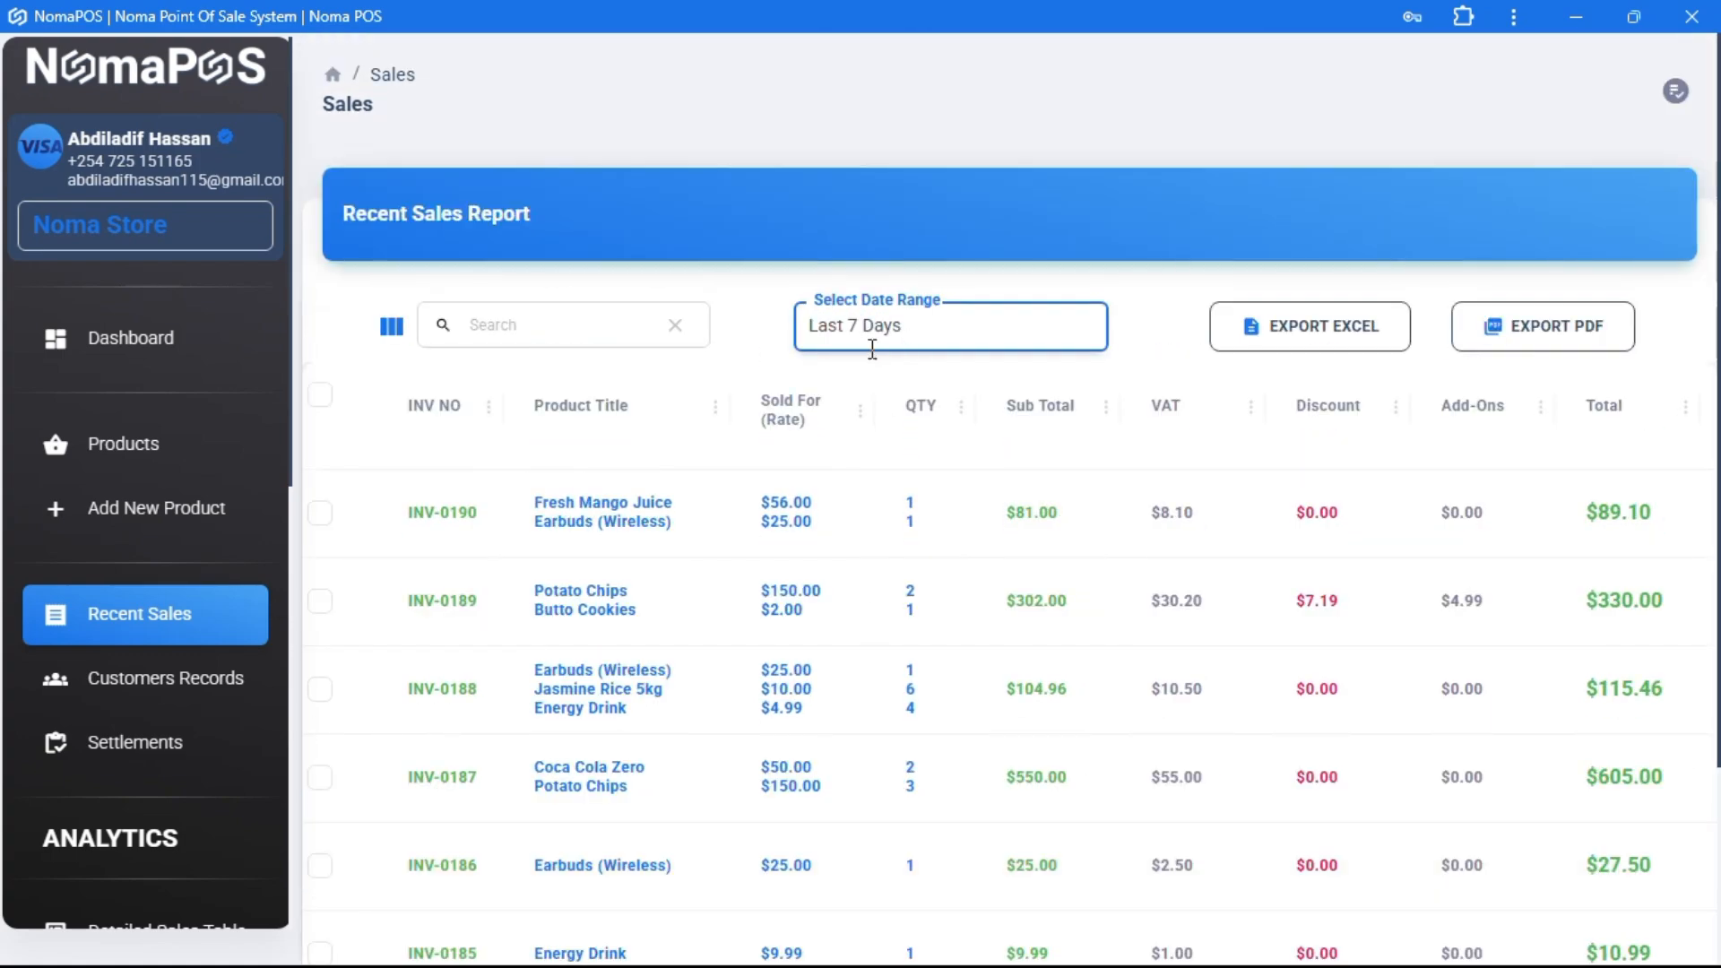
{"action": "left_click", "coordinate": [874, 349]}
{"action": "left_click", "coordinate": [899, 477]}
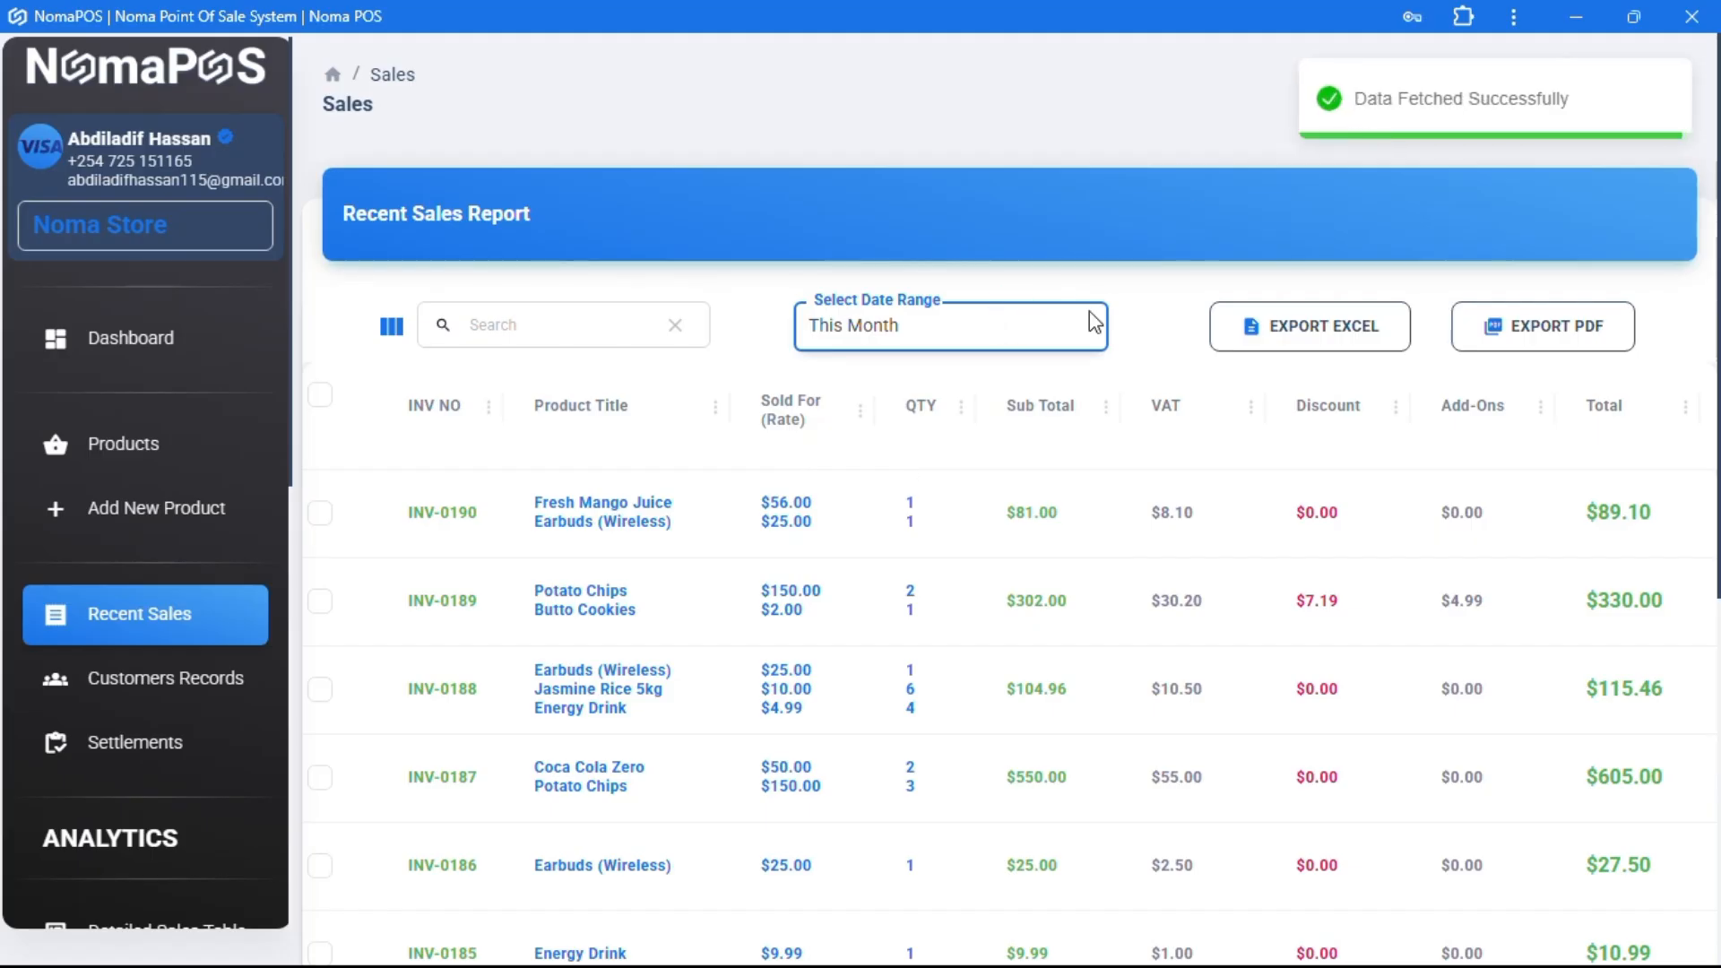
{"action": "scroll", "coordinate": [891, 519], "scroll_direction": "down", "scroll_amount": 5}
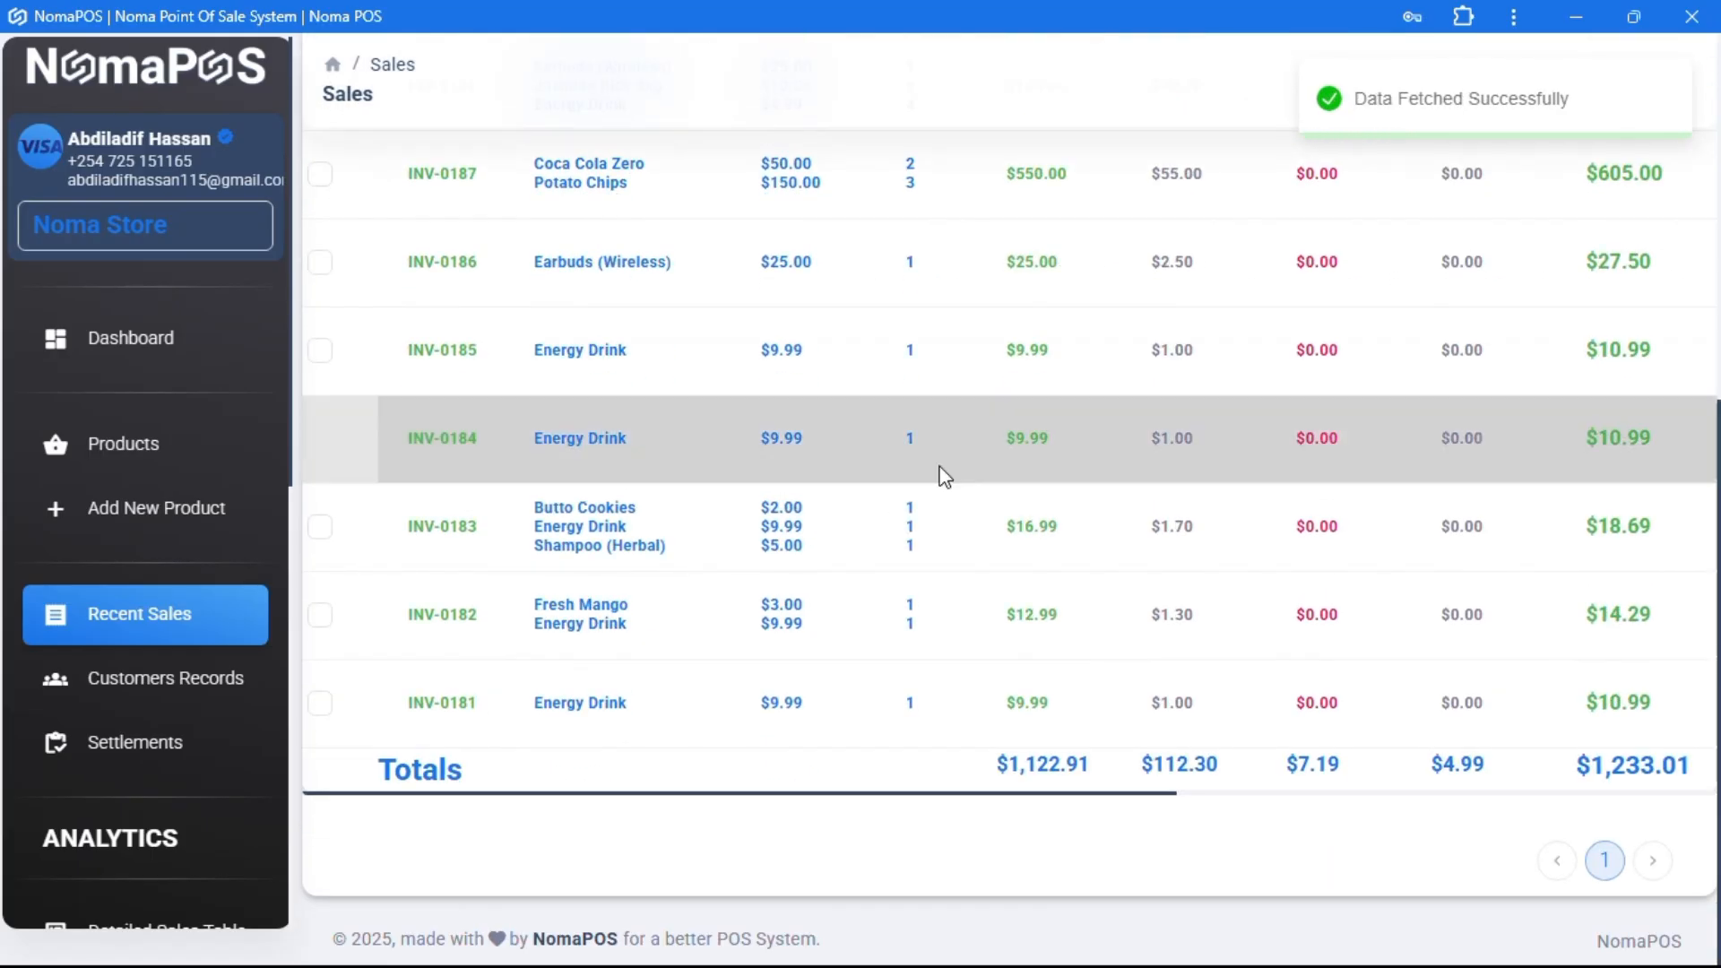
{"action": "scroll", "coordinate": [941, 476], "scroll_direction": "up", "scroll_amount": 5}
- Switch the report to a Custom Range from April 1 to October 18, 2025
{"action": "left_click", "coordinate": [921, 330]}
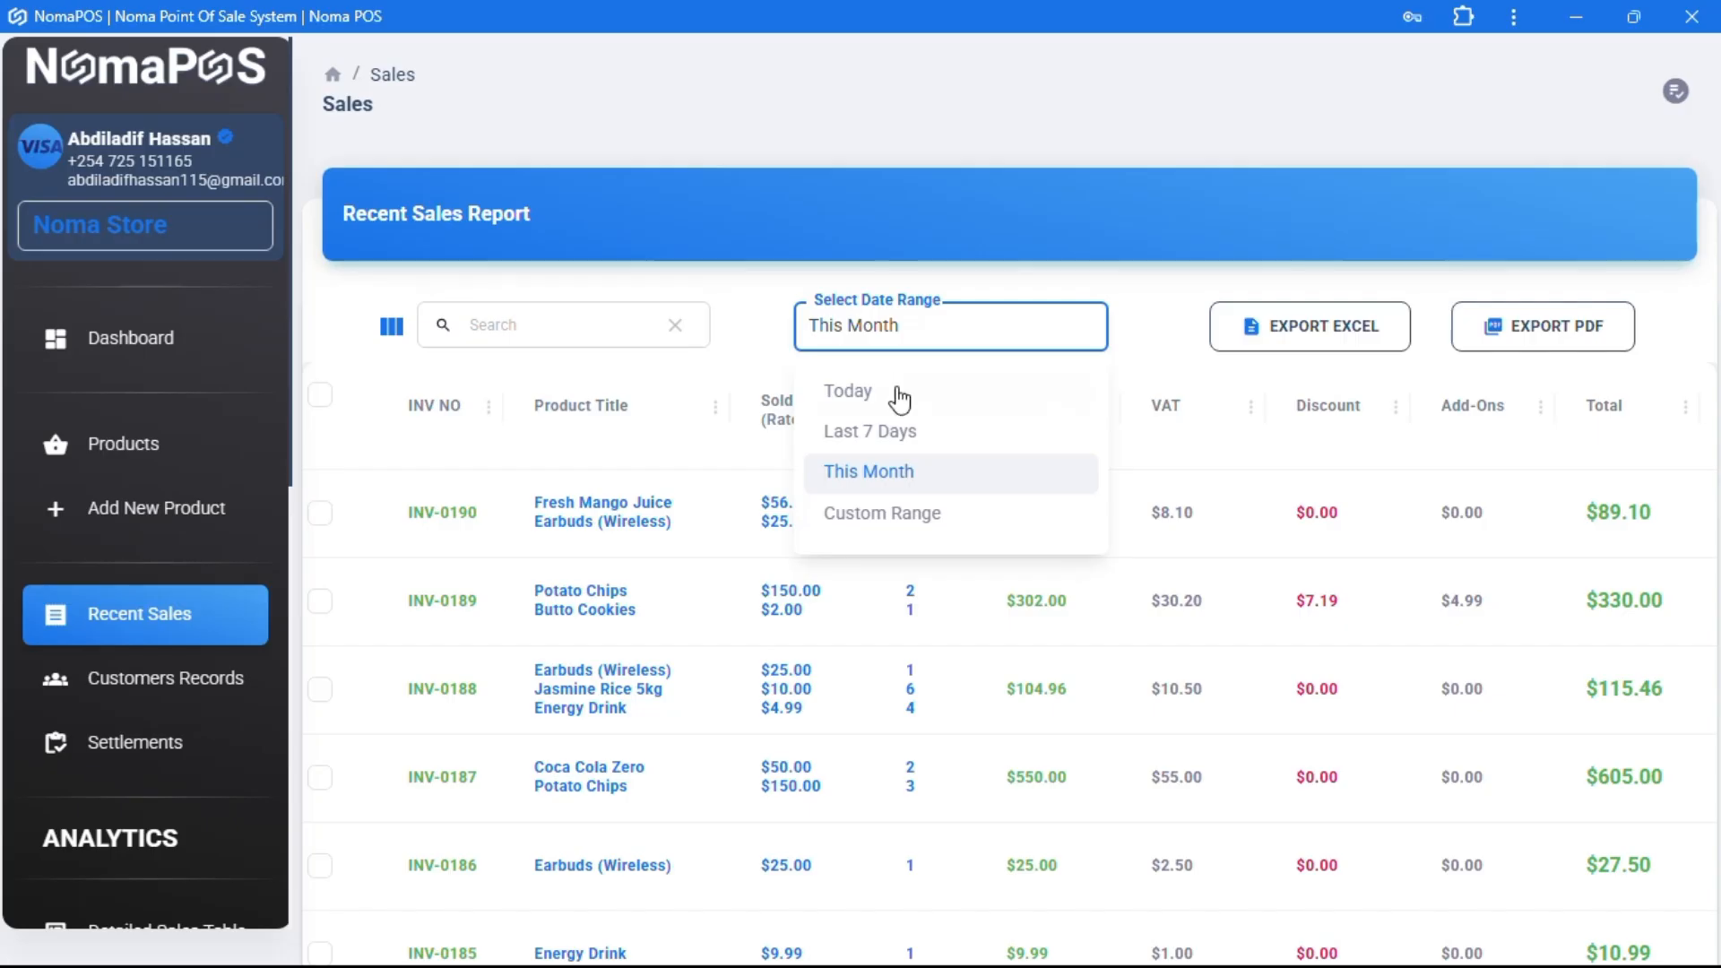
{"action": "left_click", "coordinate": [922, 523]}
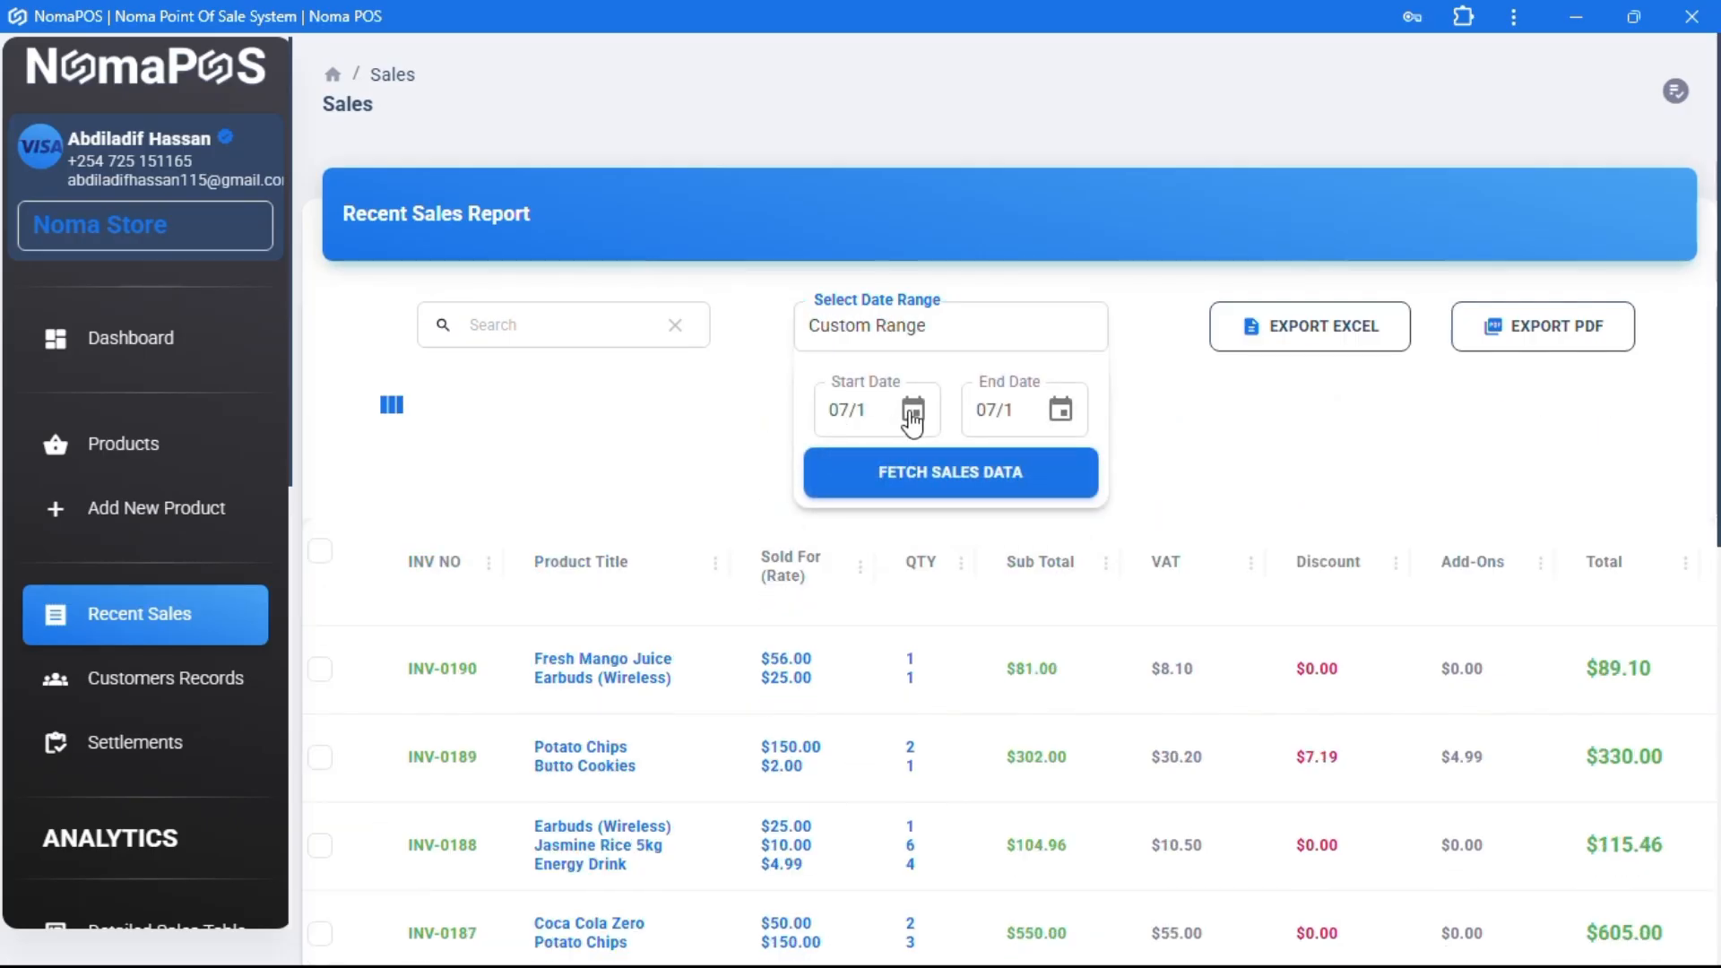
{"action": "left_click", "coordinate": [913, 414]}
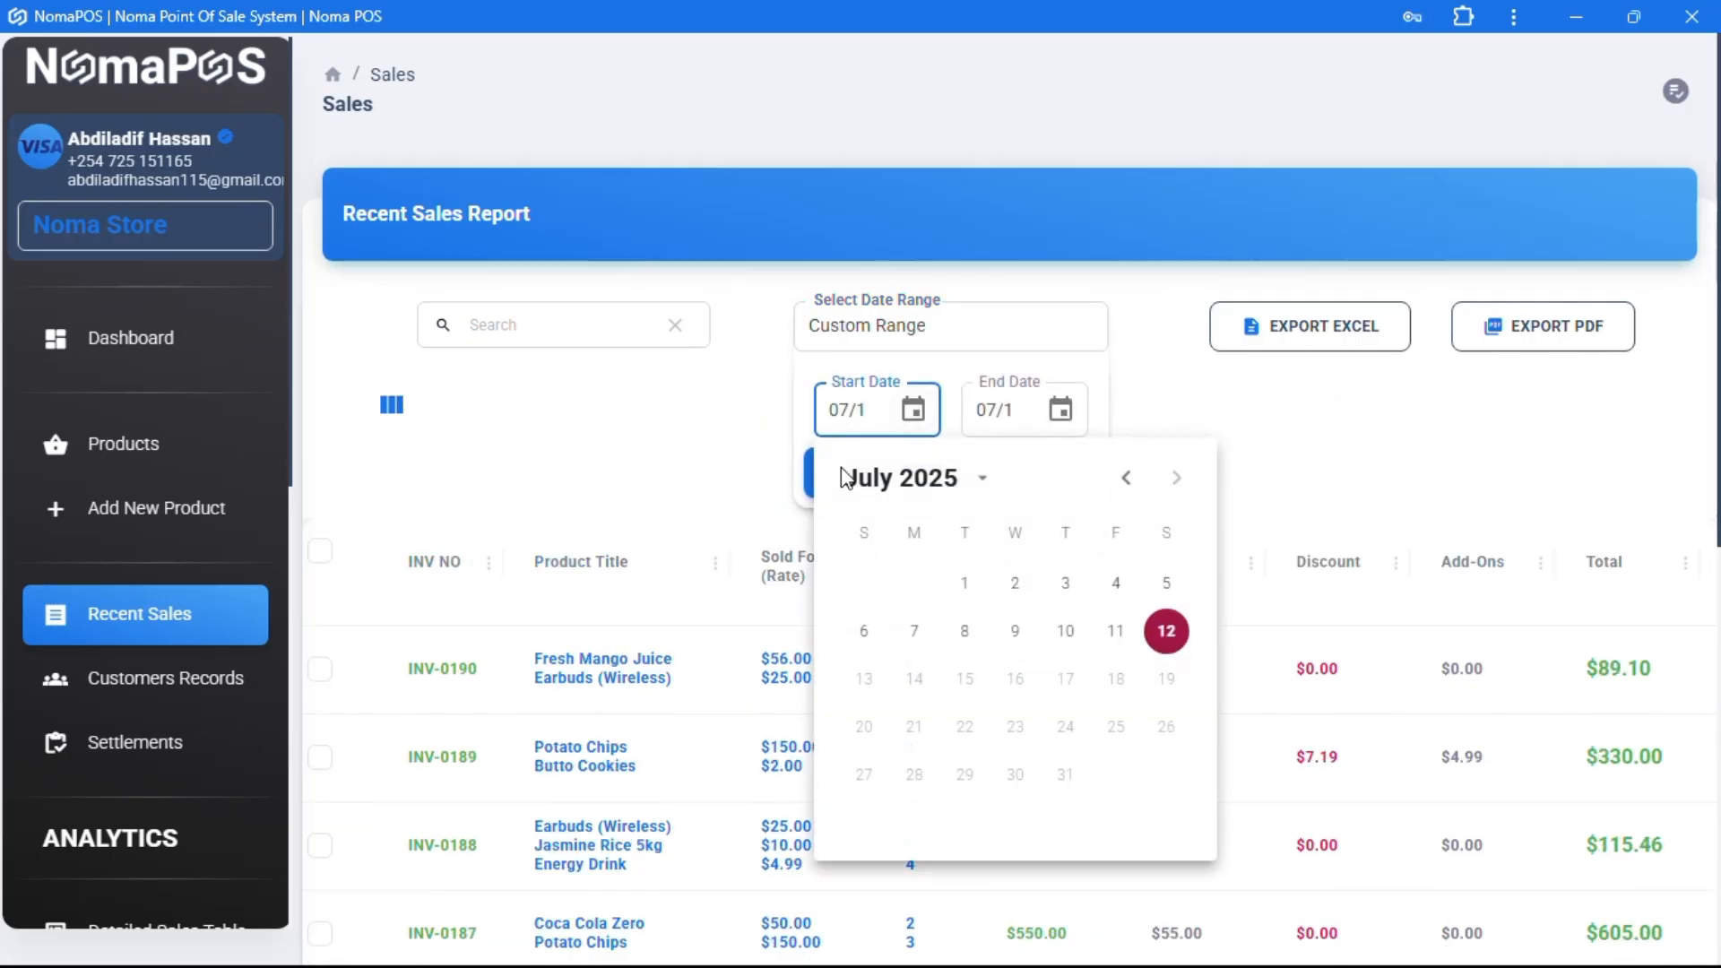
{"action": "left_click", "coordinate": [1126, 479]}
{"action": "left_click", "coordinate": [1126, 479]}
{"action": "left_click", "coordinate": [1126, 480]}
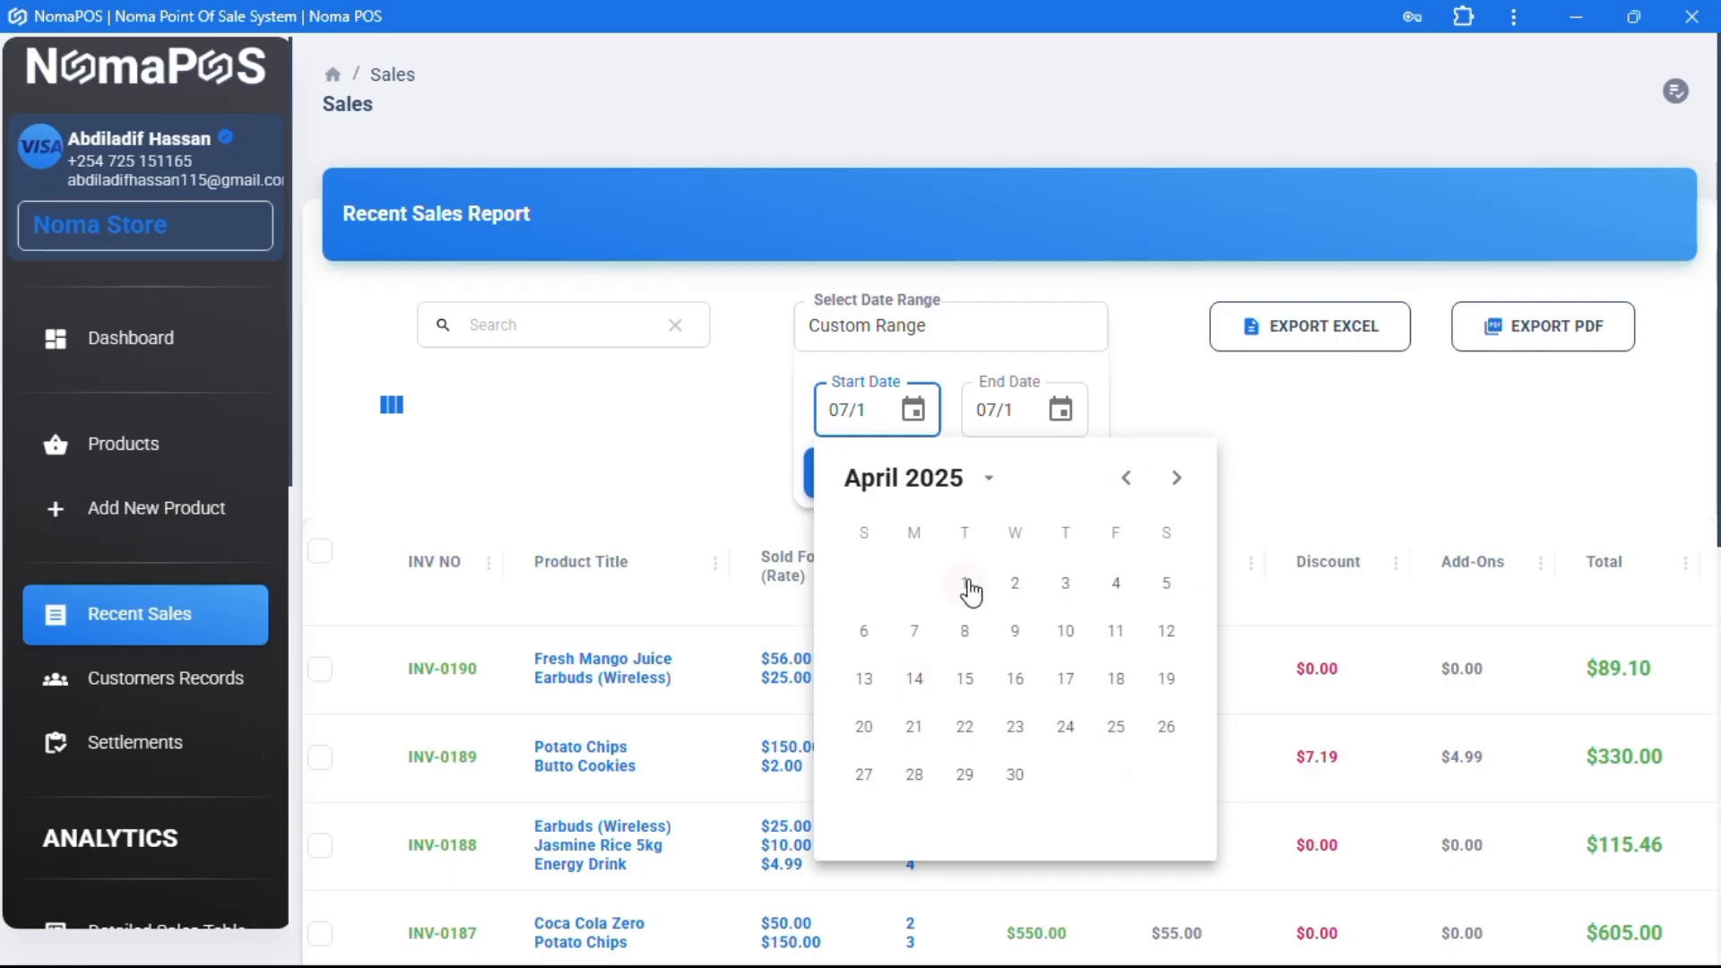
{"action": "left_click", "coordinate": [966, 587]}
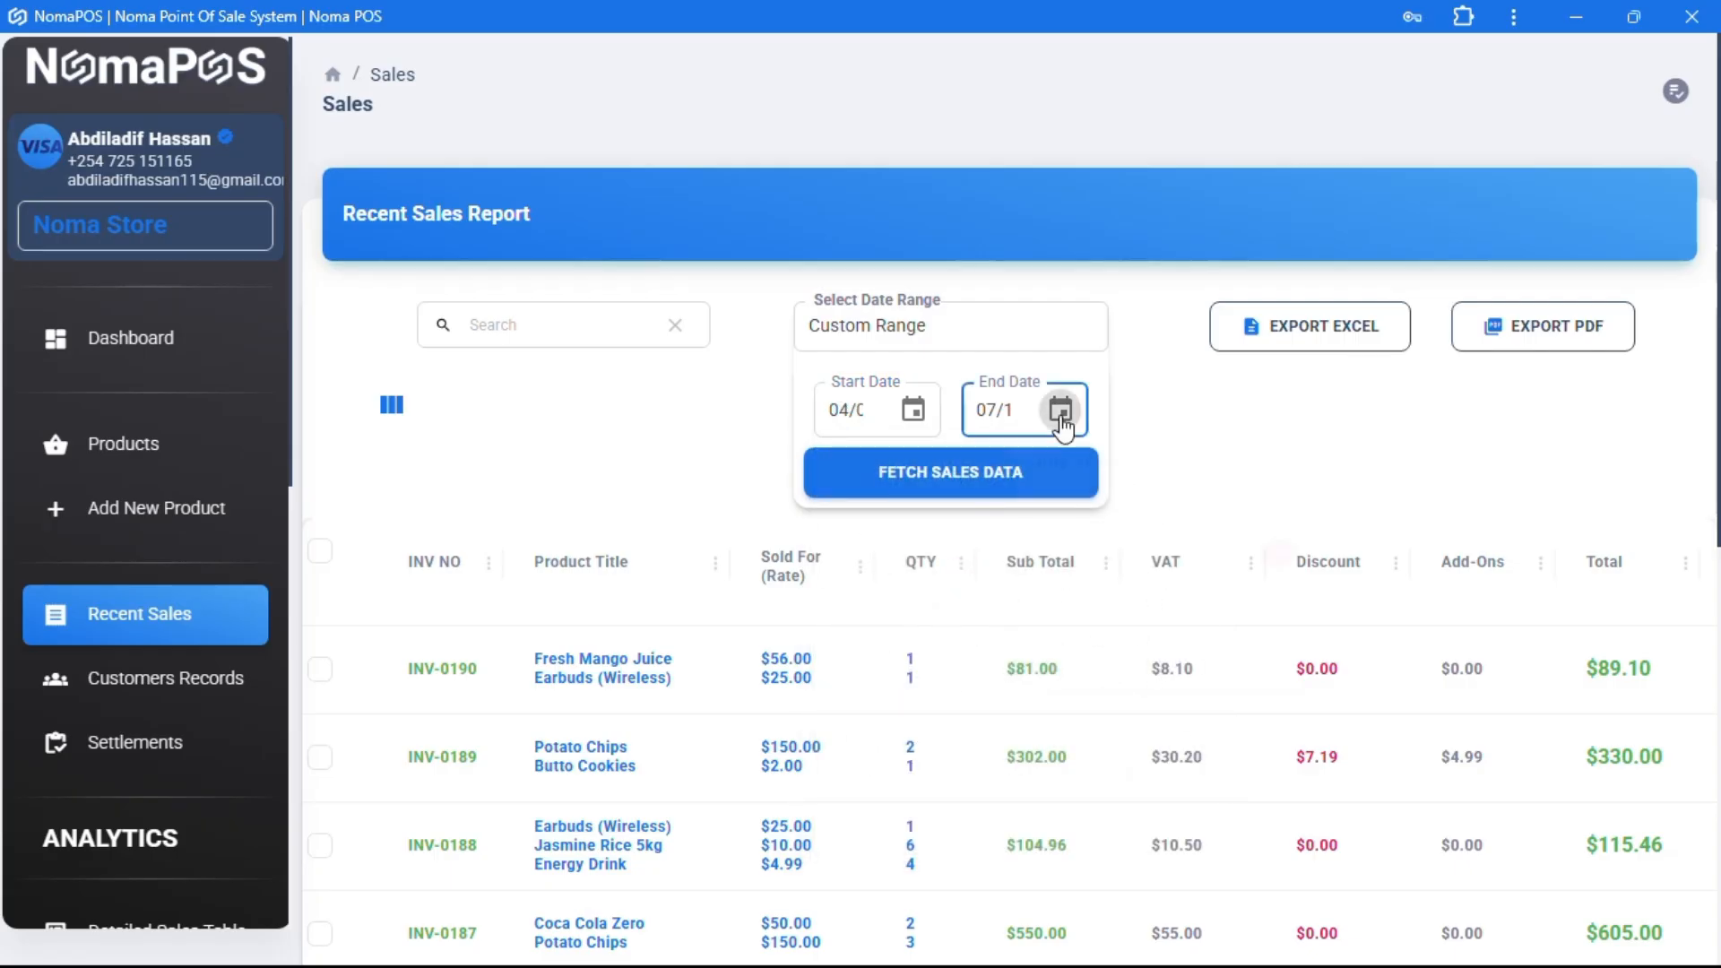
{"action": "left_click", "coordinate": [1061, 409]}
{"action": "left_click", "coordinate": [1323, 478]}
{"action": "left_click", "coordinate": [1323, 478]}
{"action": "left_click", "coordinate": [1323, 478]}
{"action": "left_click", "coordinate": [1314, 682]}
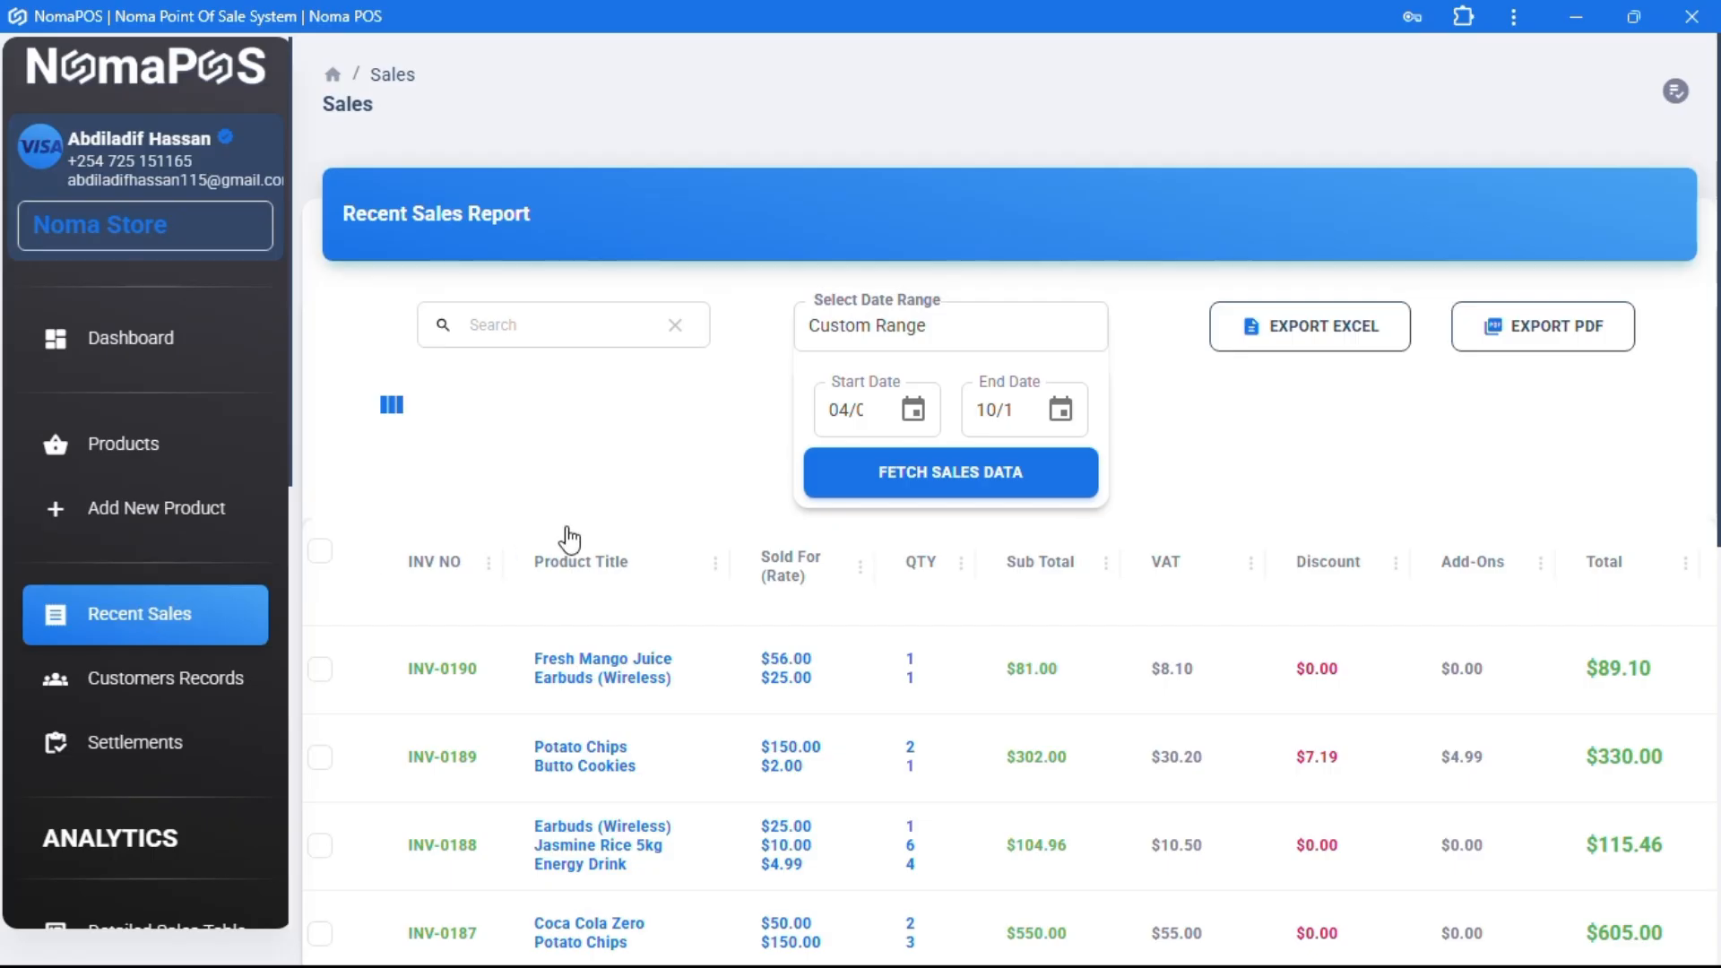
{"action": "scroll", "coordinate": [556, 502], "scroll_direction": "down", "scroll_amount": 2}
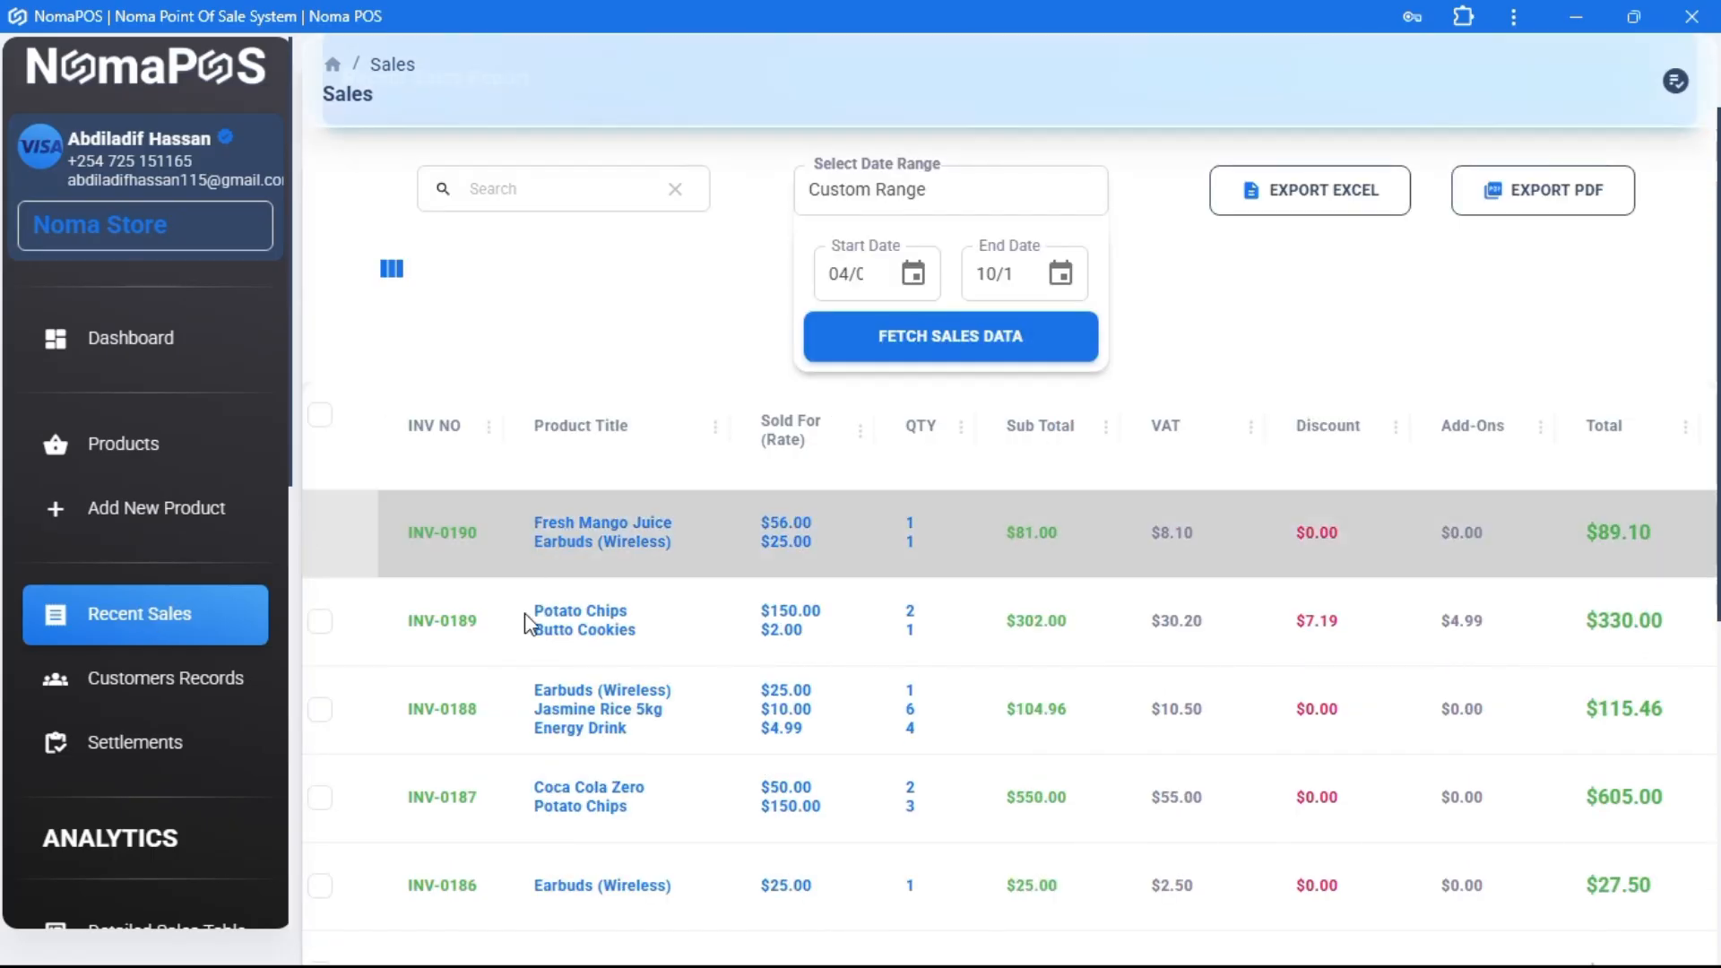
- Open invoice INV-0190 for editing and set its payment method to Cash
{"action": "left_click", "coordinate": [624, 544]}
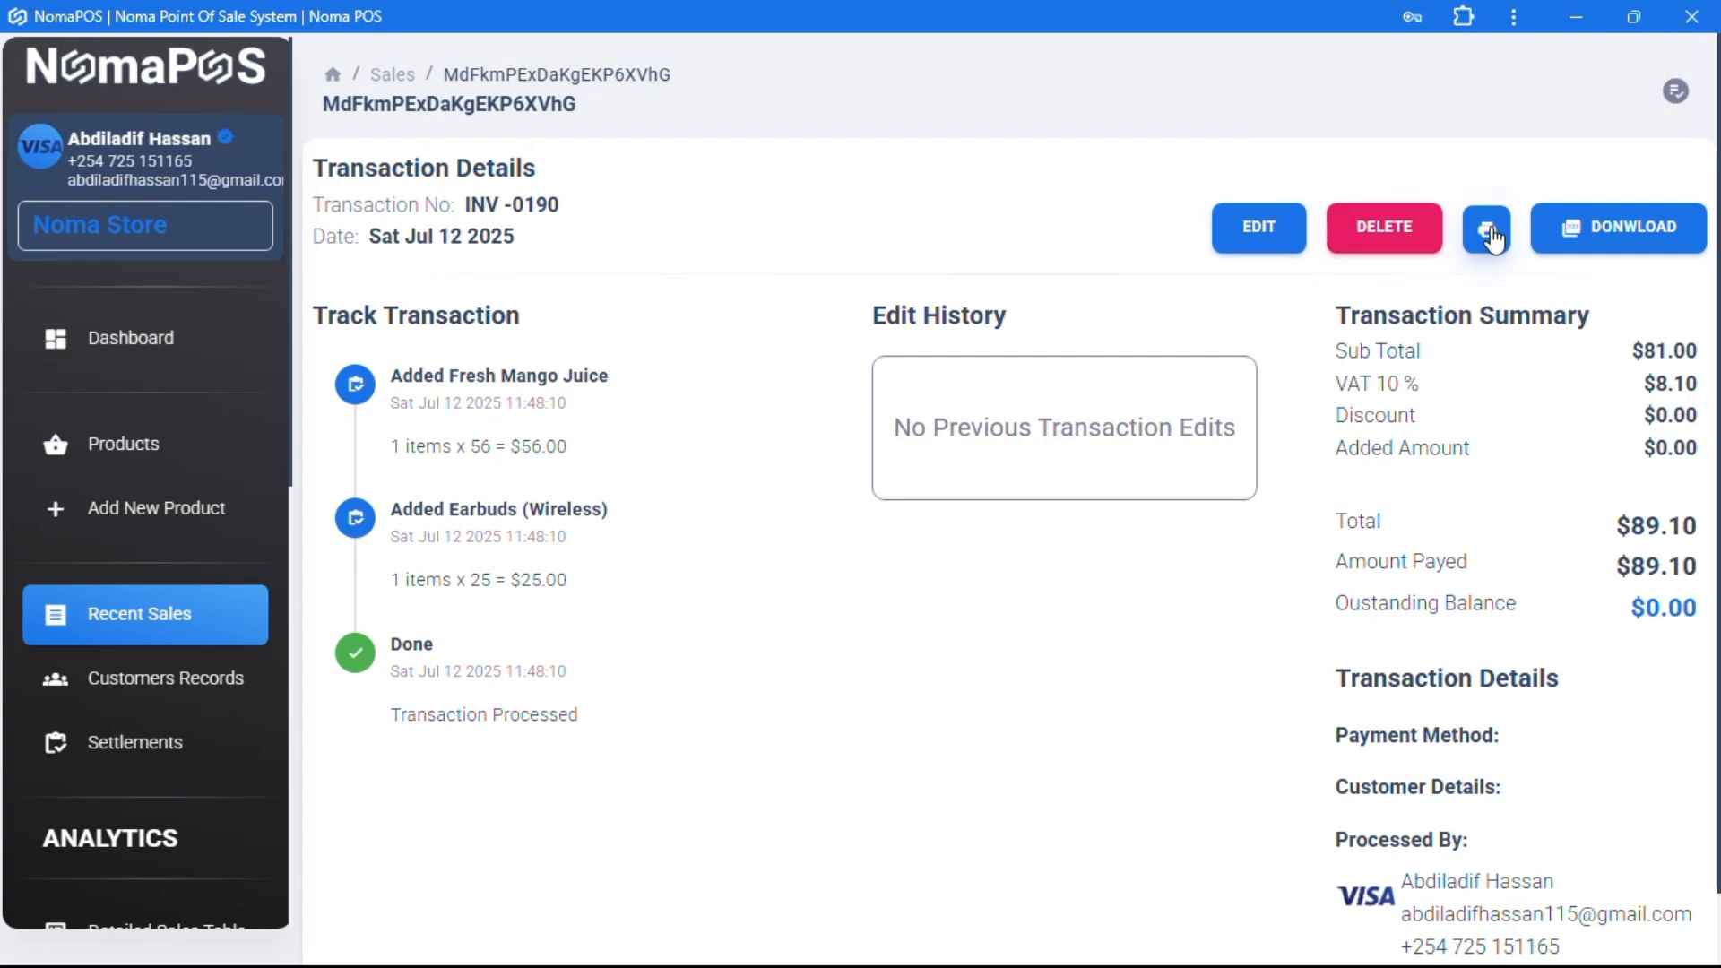
{"action": "left_click", "coordinate": [1260, 235]}
{"action": "scroll", "coordinate": [1421, 345], "scroll_direction": "down", "scroll_amount": 5}
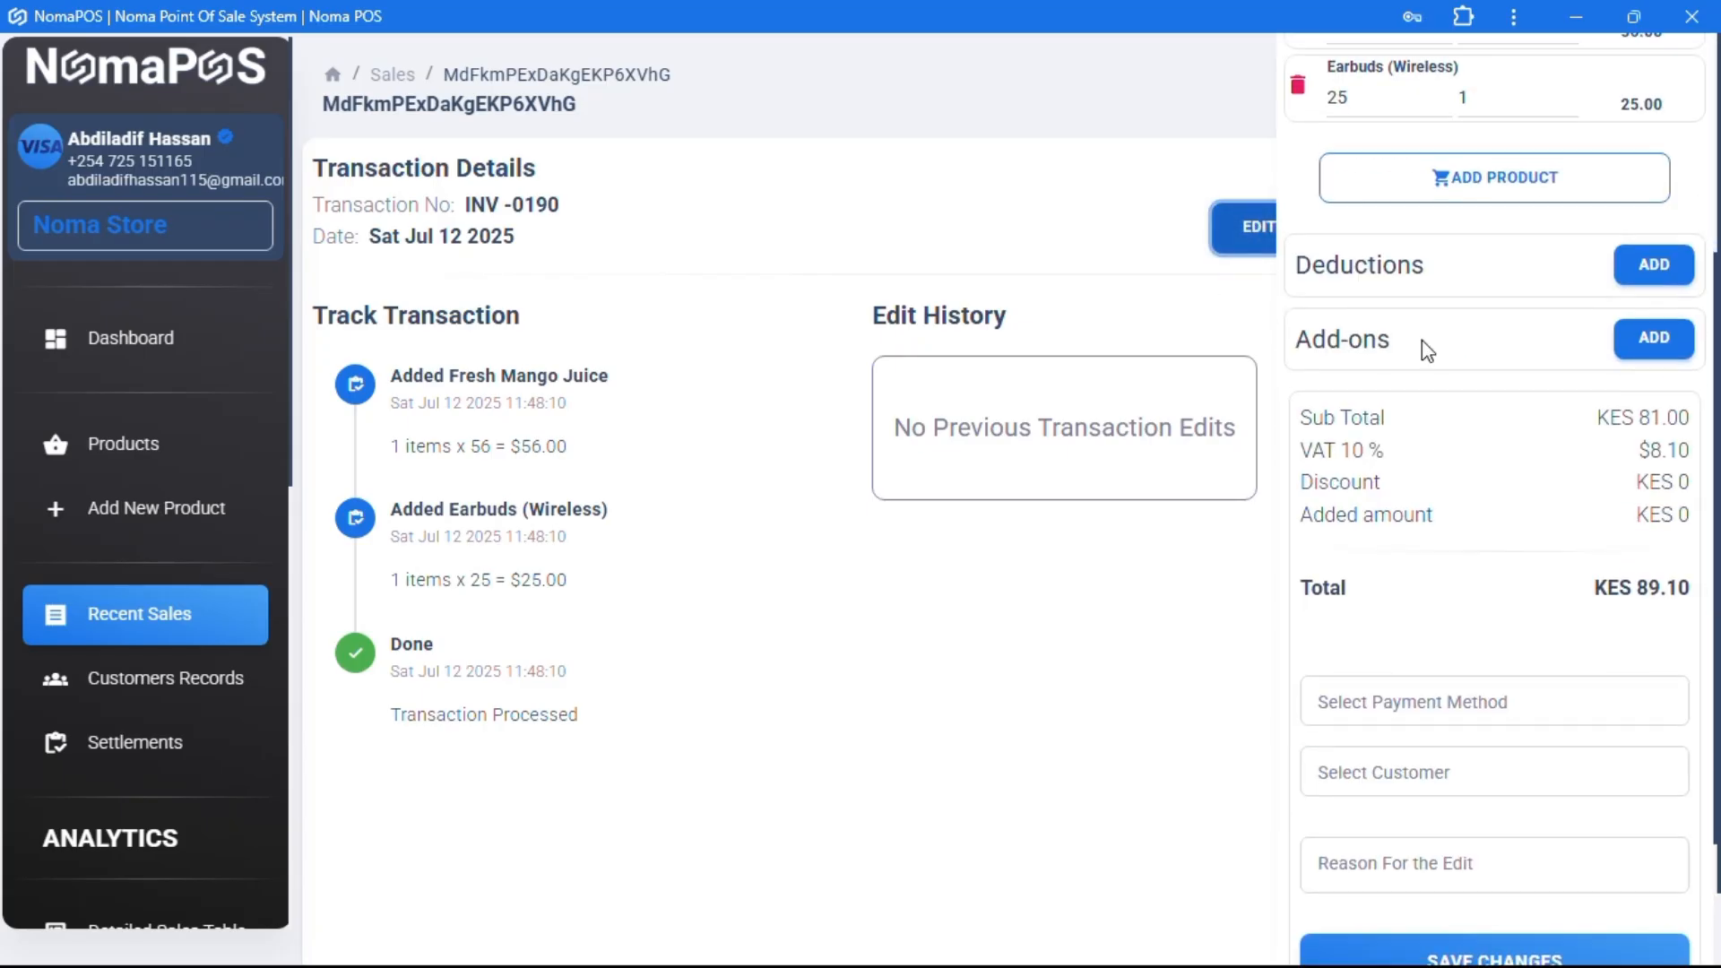
{"action": "left_click", "coordinate": [1389, 538]}
{"action": "left_click", "coordinate": [1380, 618]}
{"action": "scroll", "coordinate": [1329, 615], "scroll_direction": "up", "scroll_amount": 6}
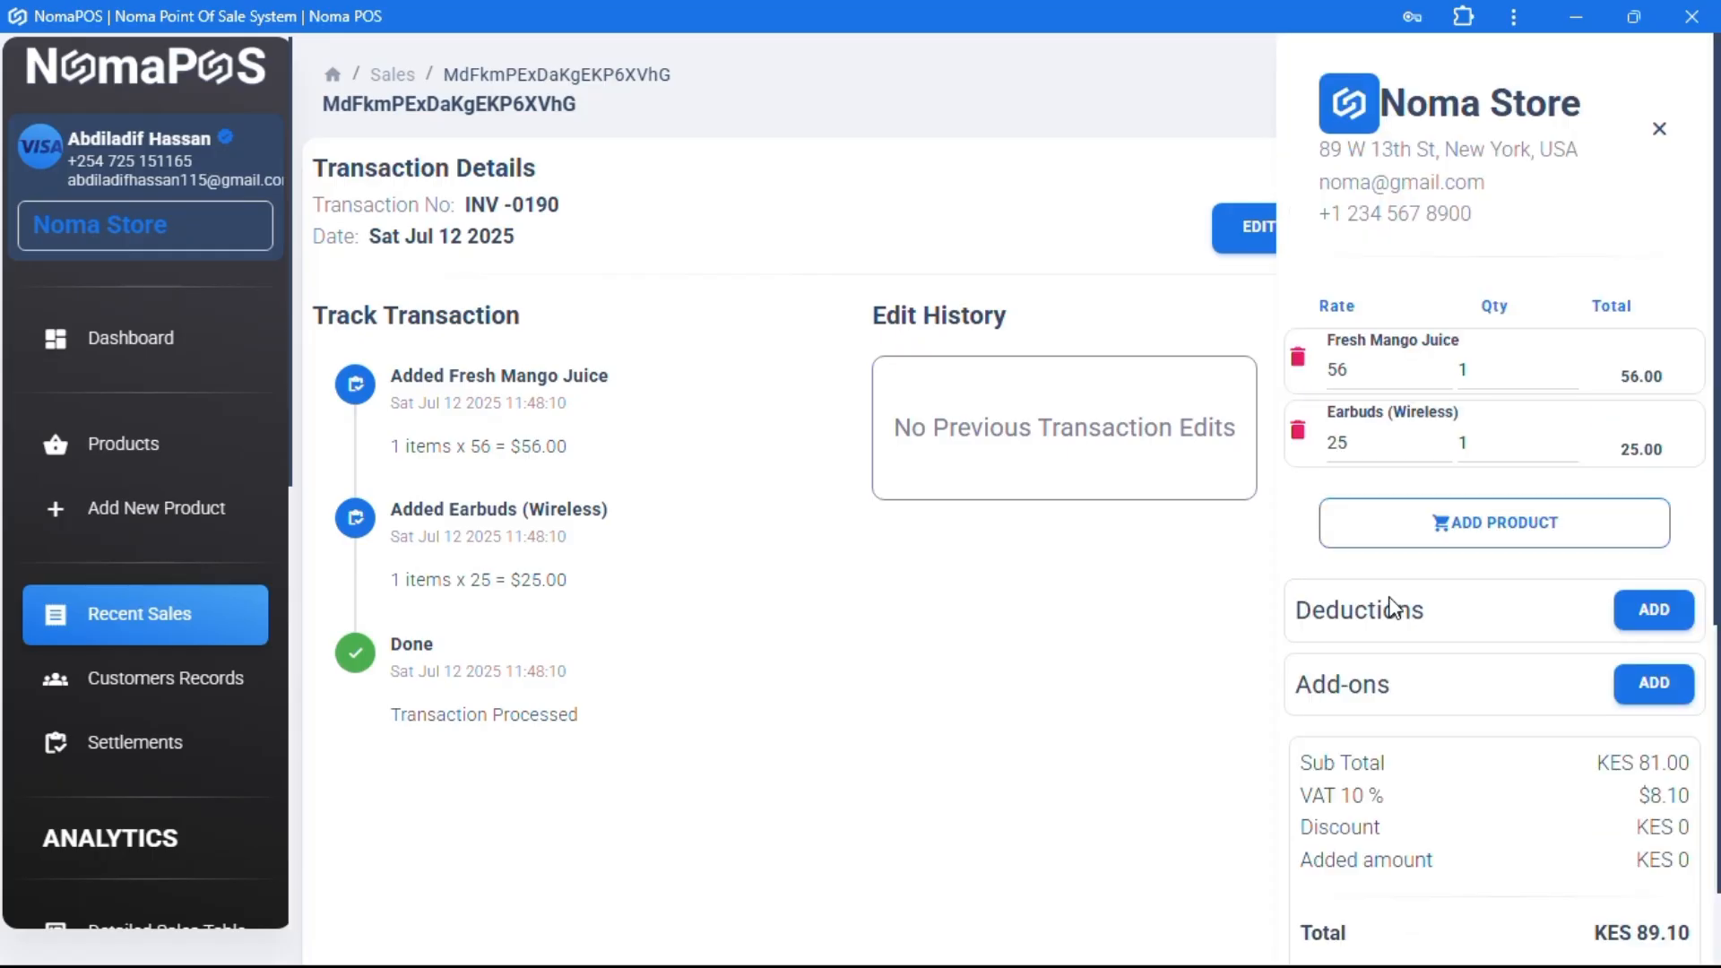
- Add the Iphone Charger to the invoice with a quantity of 3
{"action": "left_click", "coordinate": [1504, 535]}
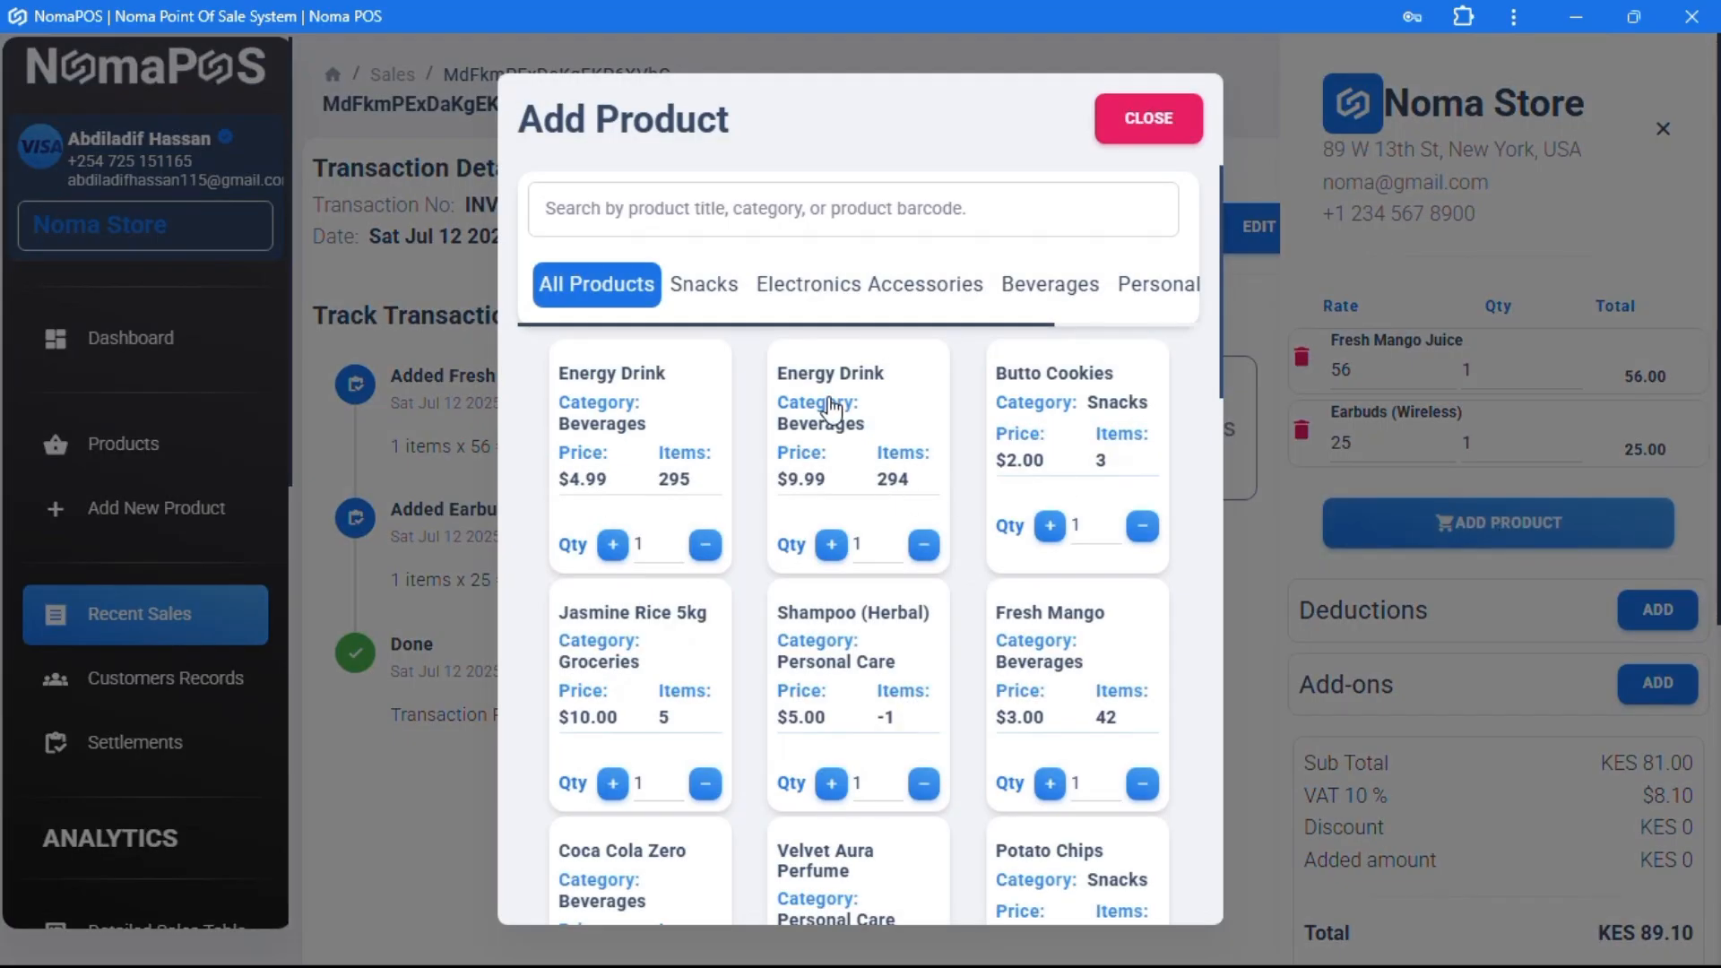
{"action": "scroll", "coordinate": [1009, 619], "scroll_direction": "down", "scroll_amount": 6}
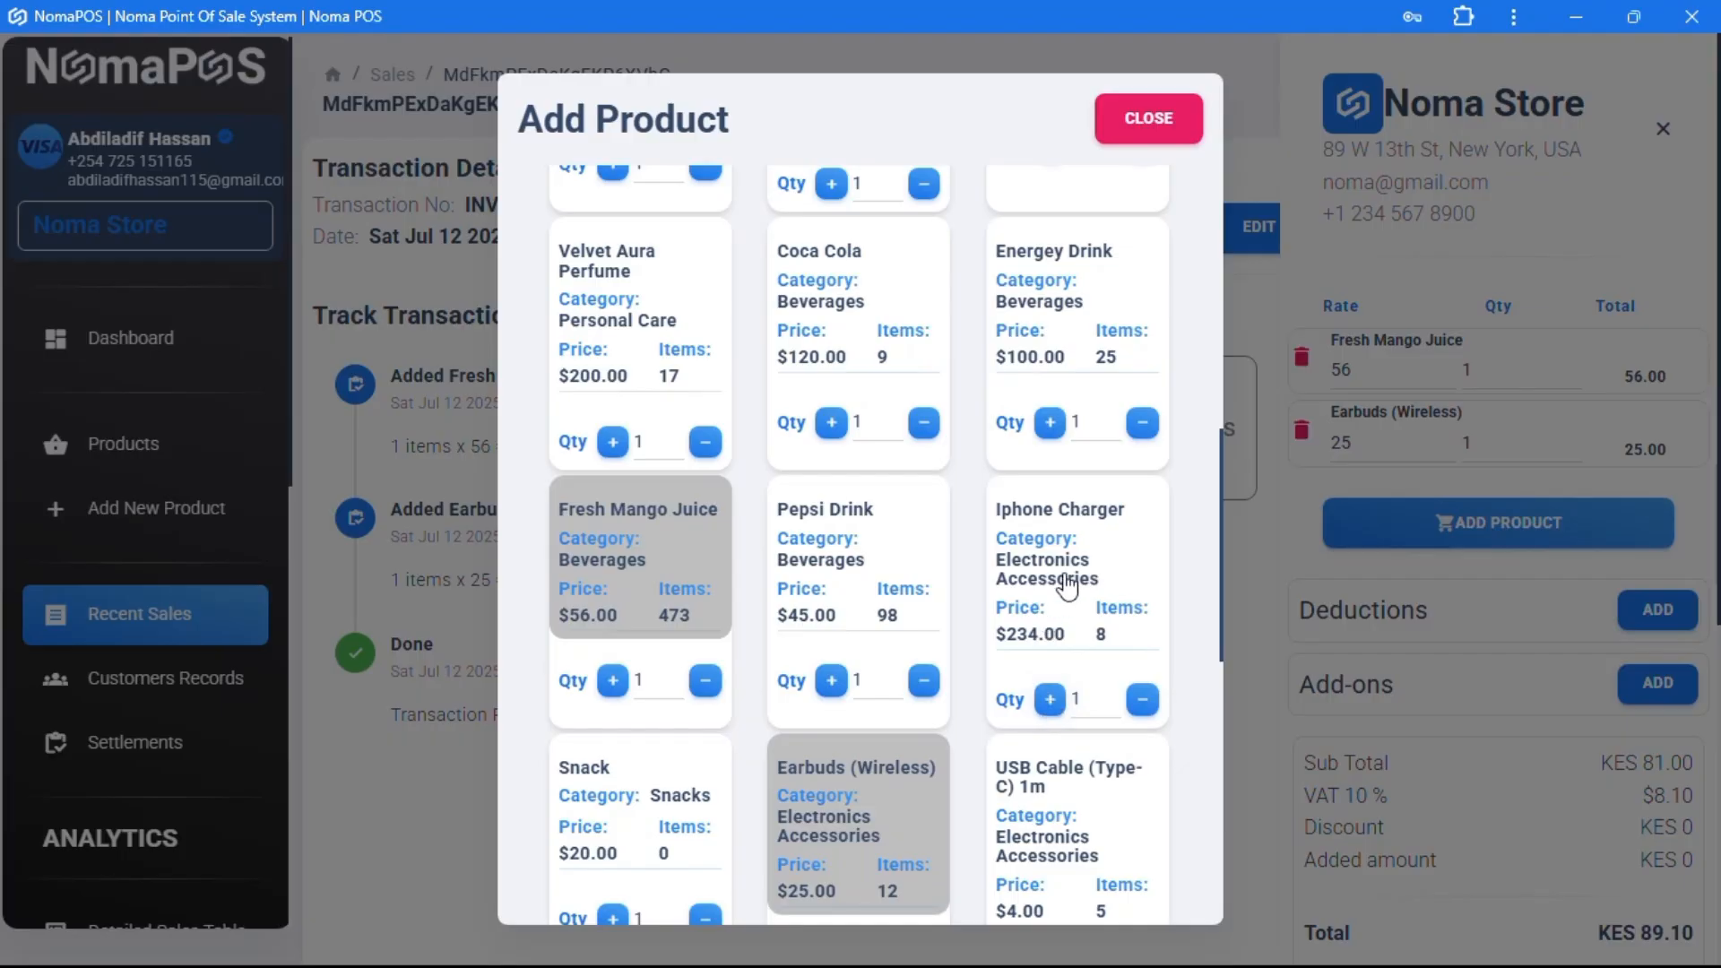
{"action": "left_click", "coordinate": [1067, 585]}
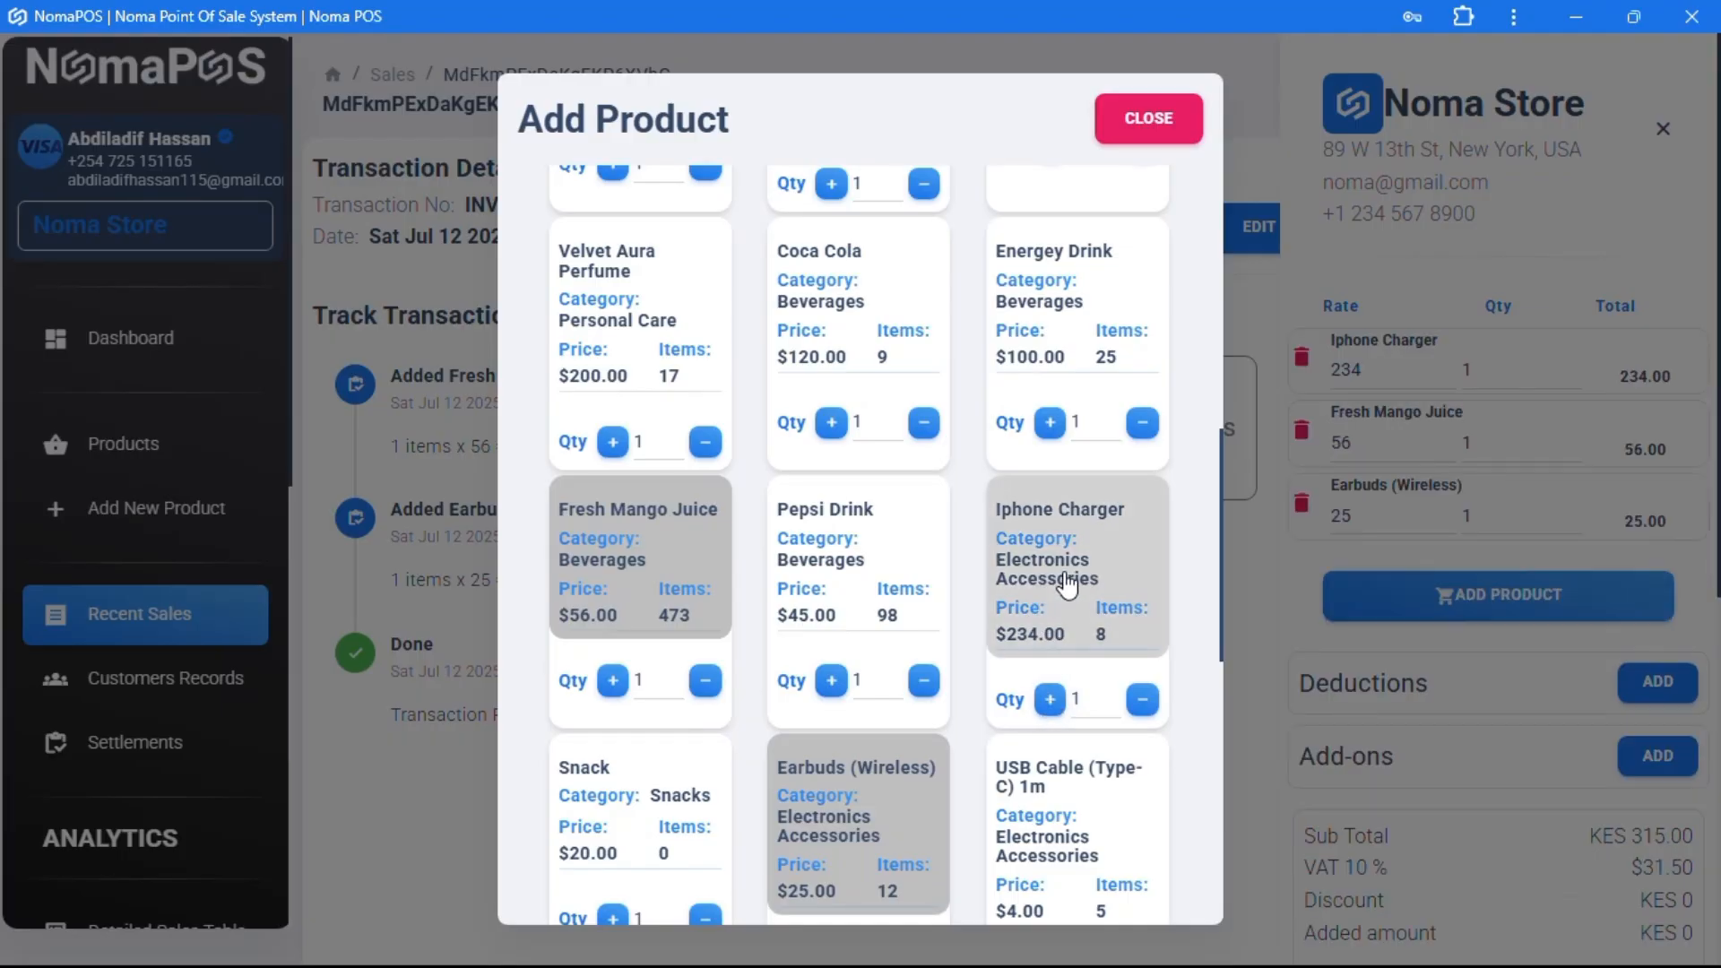
{"action": "left_click", "coordinate": [1151, 116]}
{"action": "left_click_drag", "start_coordinate": [1479, 370], "coordinate": [1454, 370]}
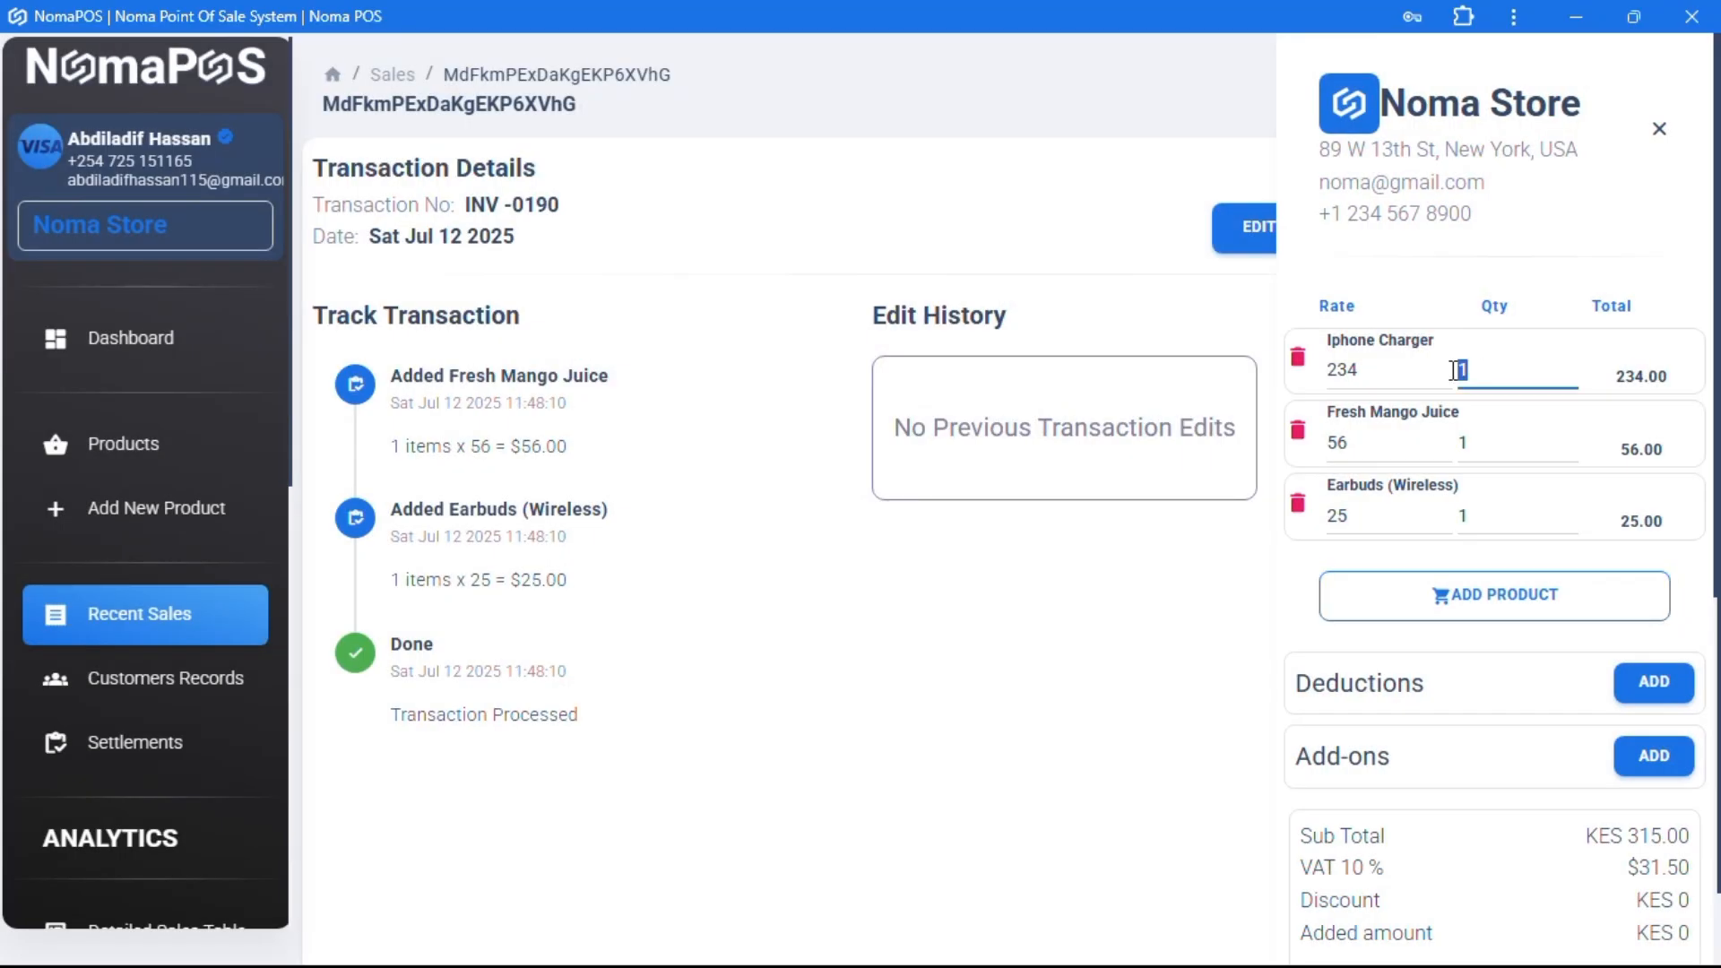
{"action": "type", "text": "3"}
{"action": "scroll", "coordinate": [1506, 708], "scroll_direction": "down", "scroll_amount": 3}
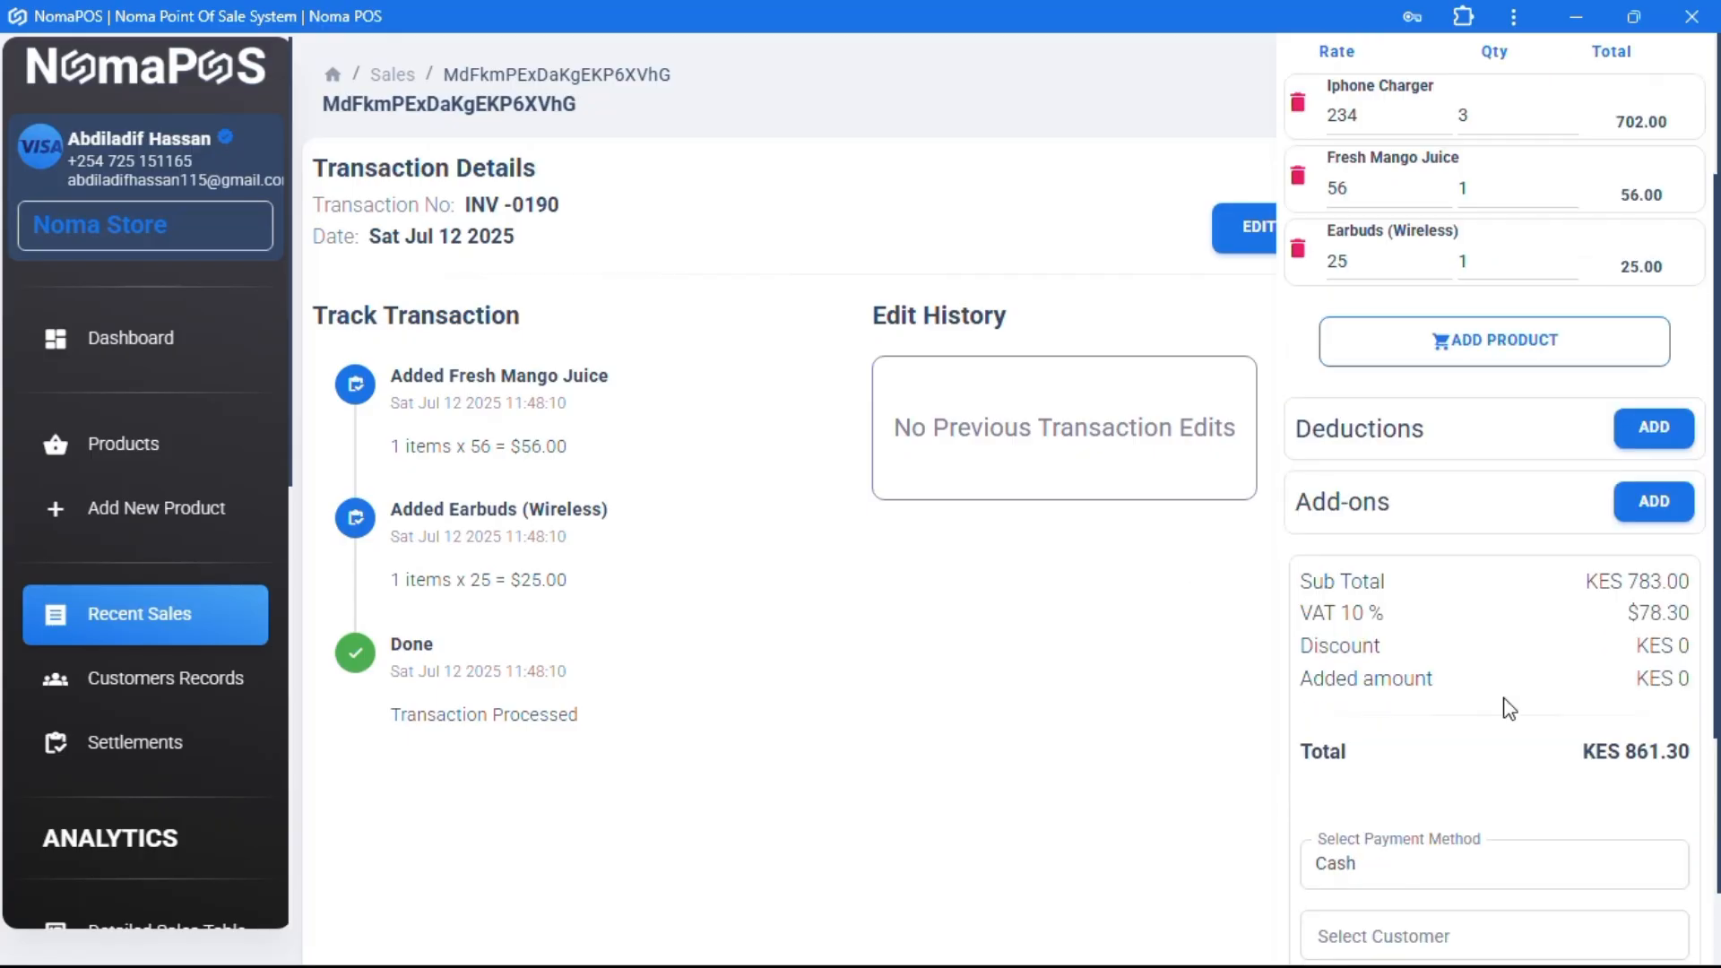
{"action": "scroll", "coordinate": [1508, 708], "scroll_direction": "down", "scroll_amount": 4}
- Save the edit with reason 'Added Product', bringing the total to $861.30
{"action": "left_click", "coordinate": [1428, 698]}
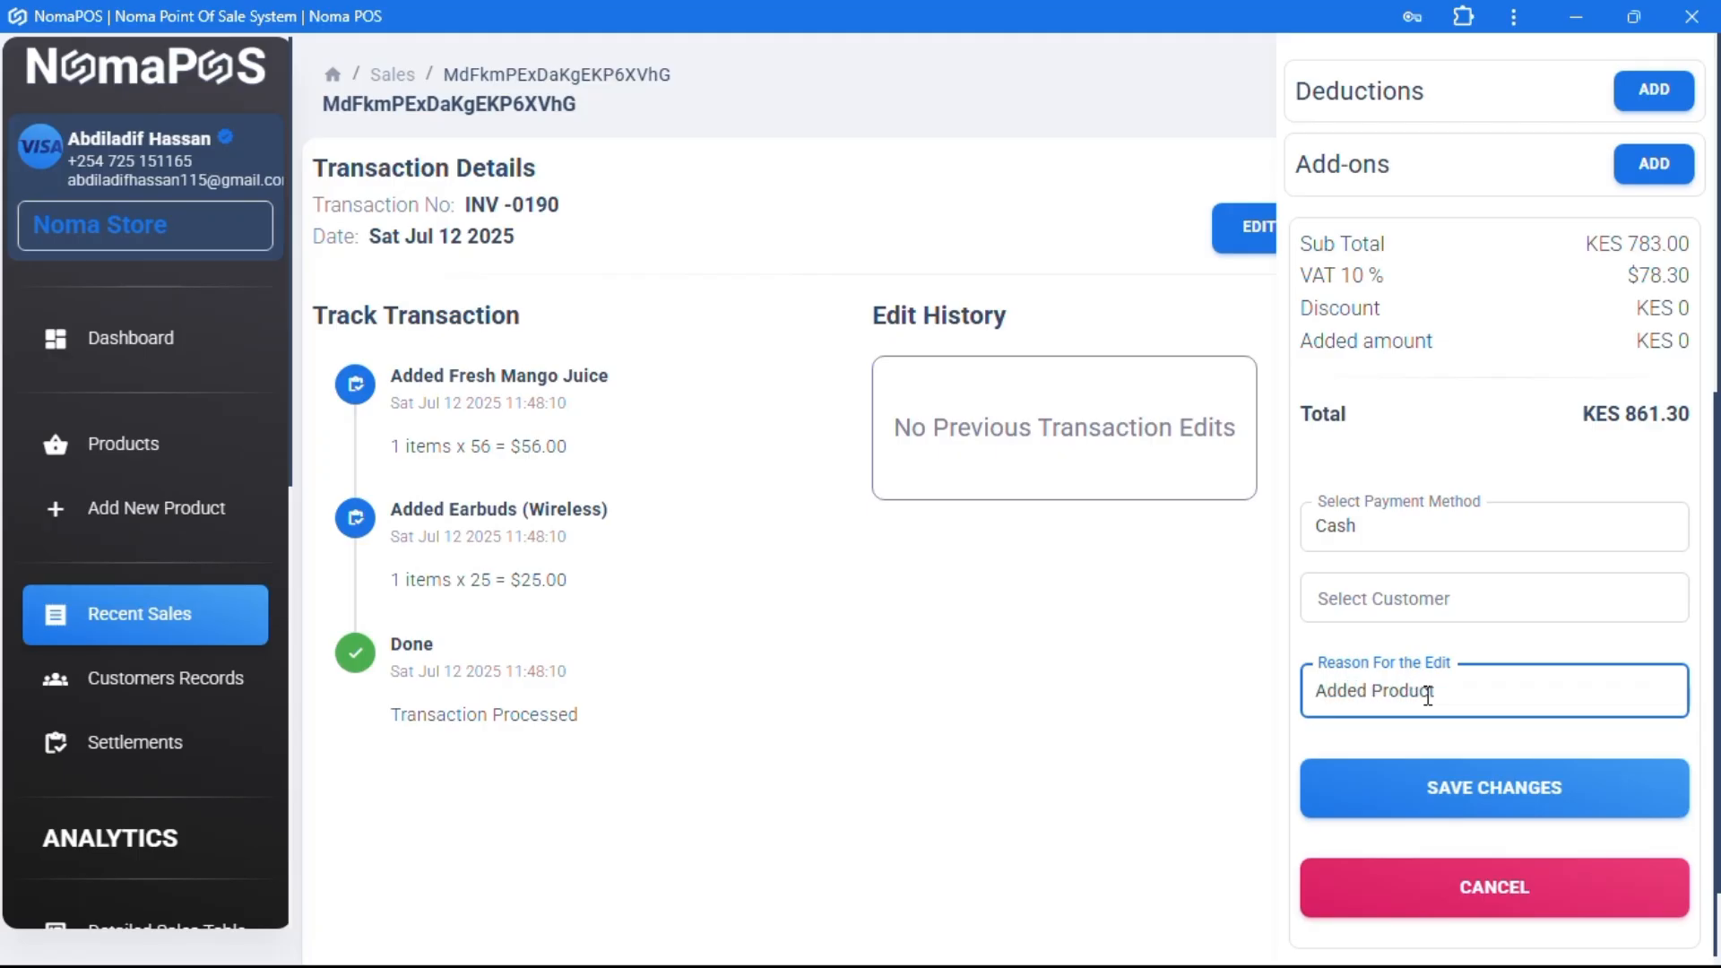
{"action": "left_click", "coordinate": [1424, 605]}
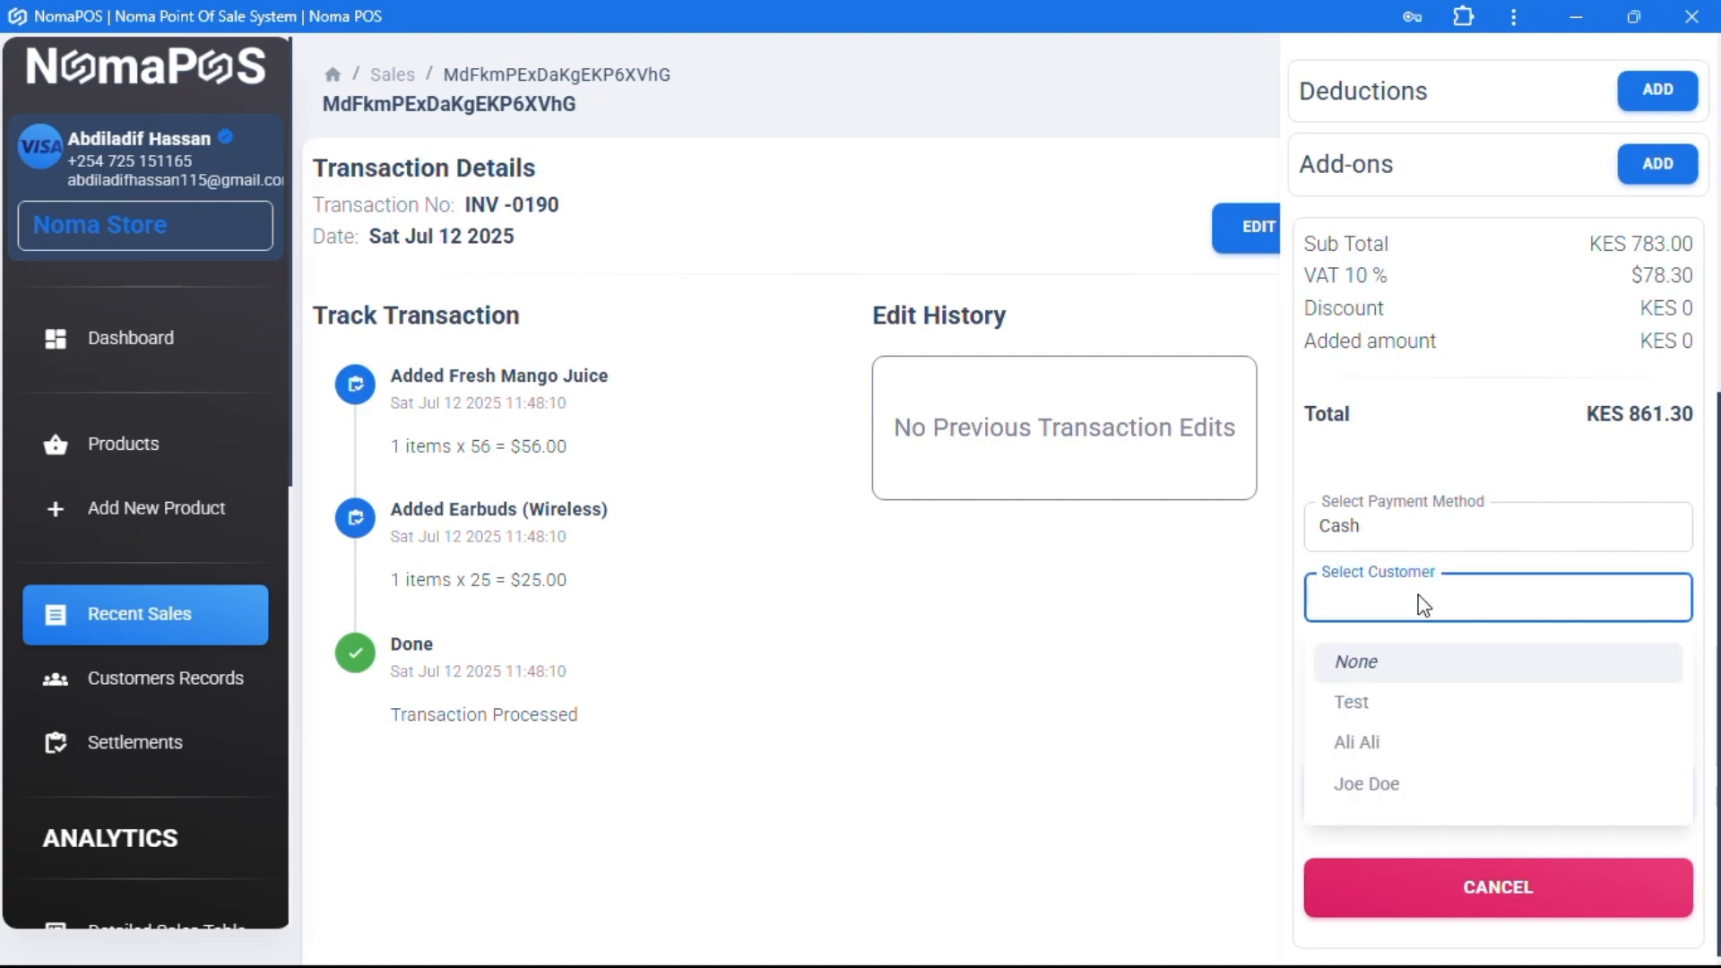
{"action": "key", "text": "Escape"}
{"action": "left_click", "coordinate": [1495, 796]}
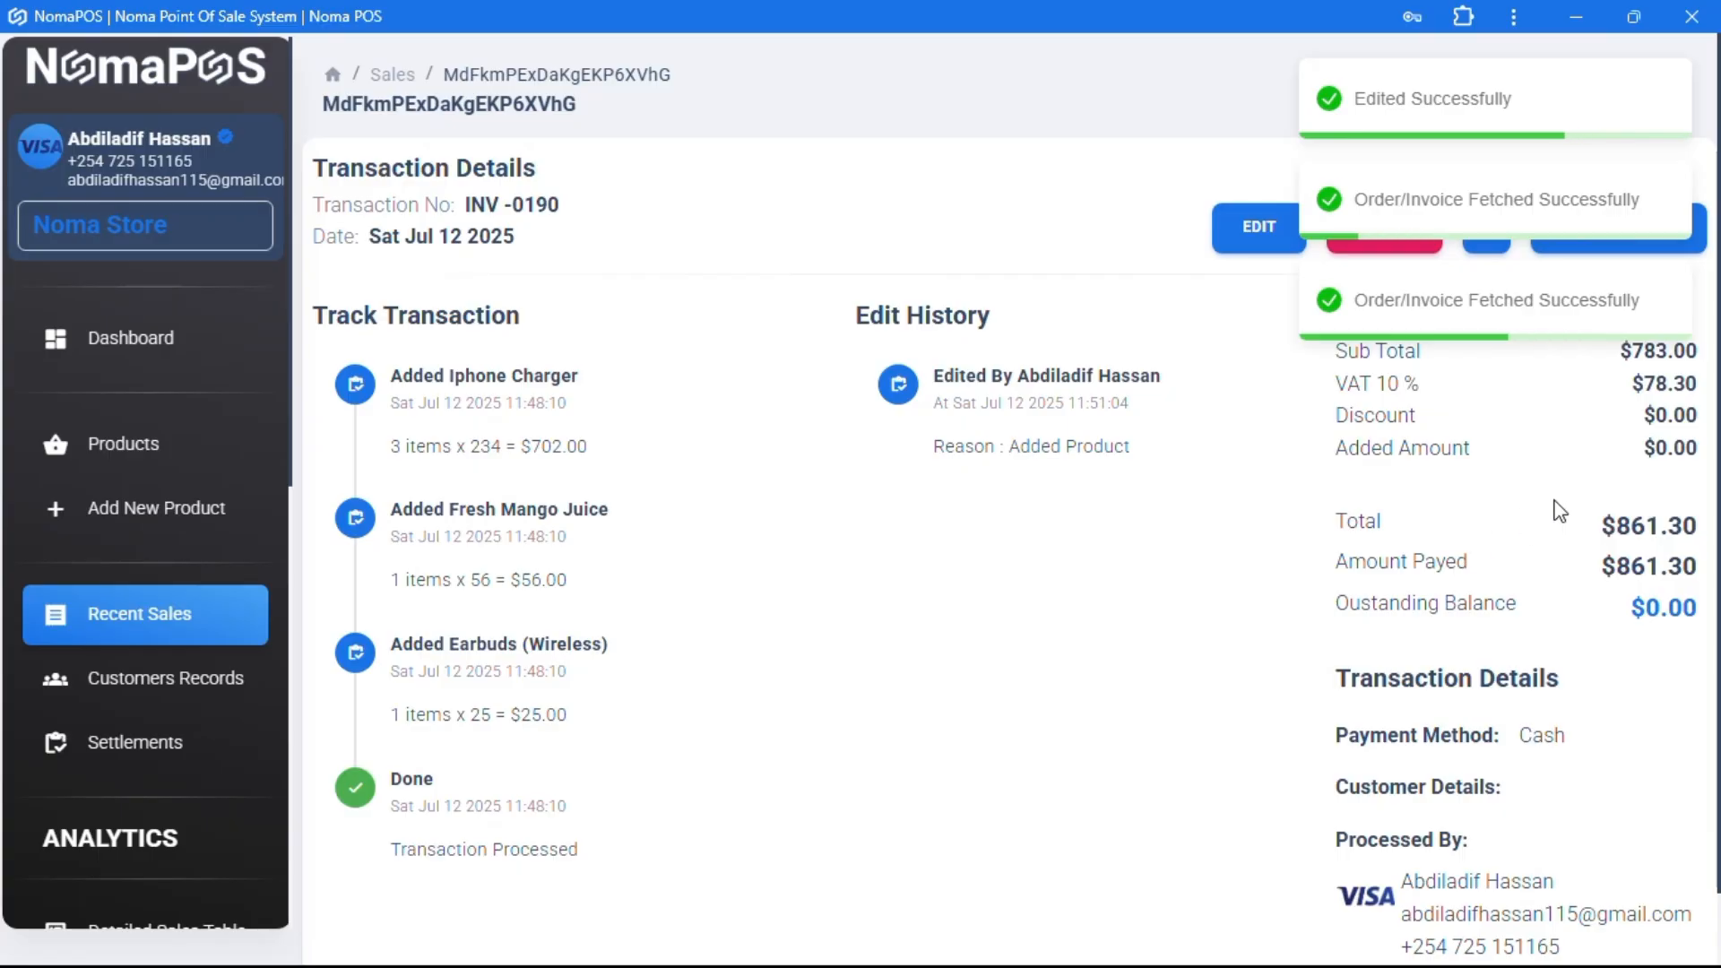
{"action": "left_click_drag", "start_coordinate": [1321, 520], "coordinate": [1599, 536]}
{"action": "left_click", "coordinate": [1219, 669]}
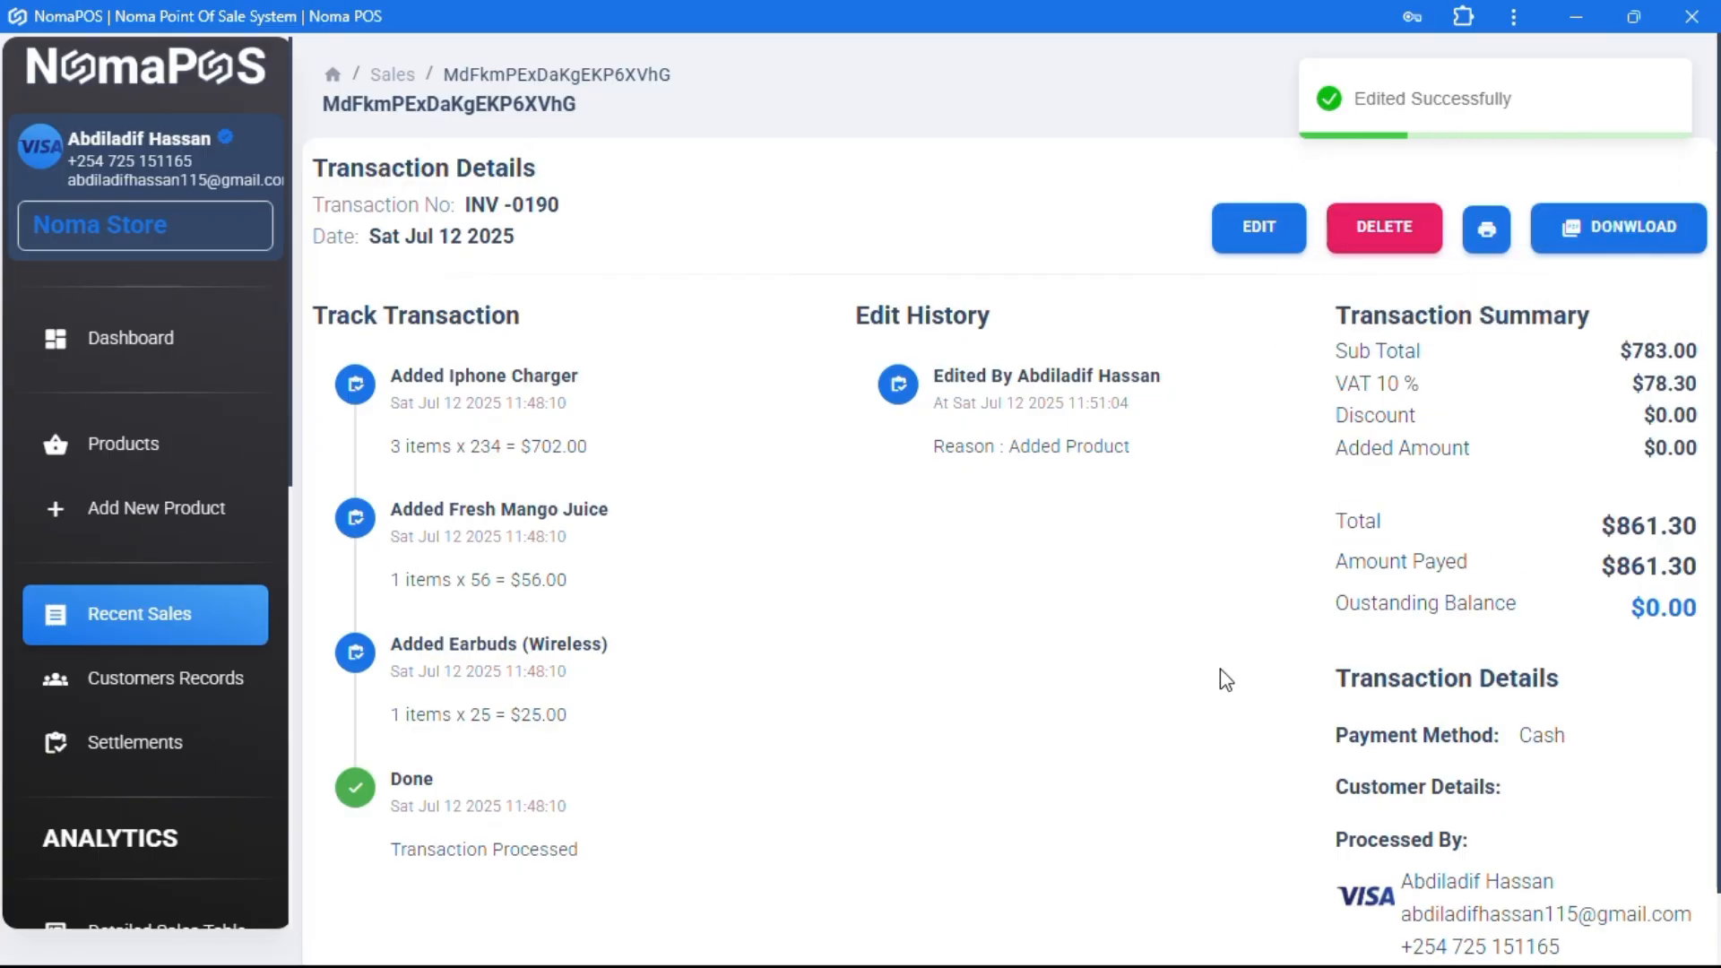
{"action": "scroll", "coordinate": [1219, 669], "scroll_direction": "down", "scroll_amount": 1}
{"action": "scroll", "coordinate": [1219, 669], "scroll_direction": "up", "scroll_amount": 1}
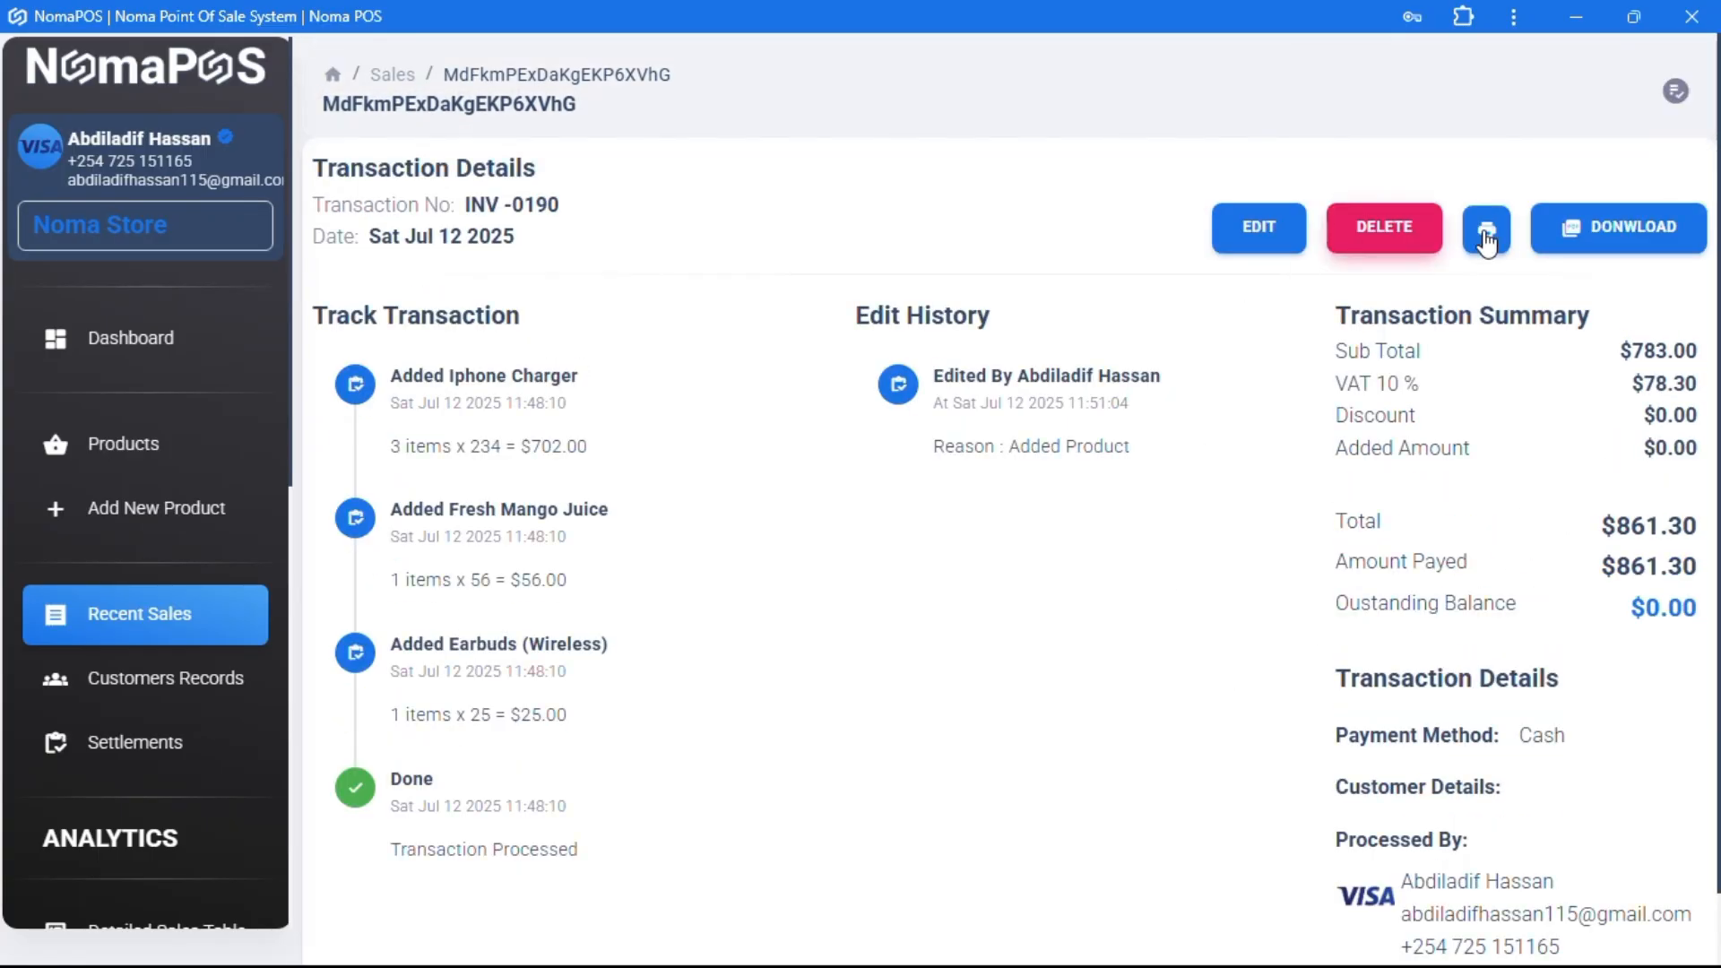
- Download INV-00190 07-12-2025.pdf, review its $861.30 total, and return to the transaction details
{"action": "left_click", "coordinate": [1582, 229]}
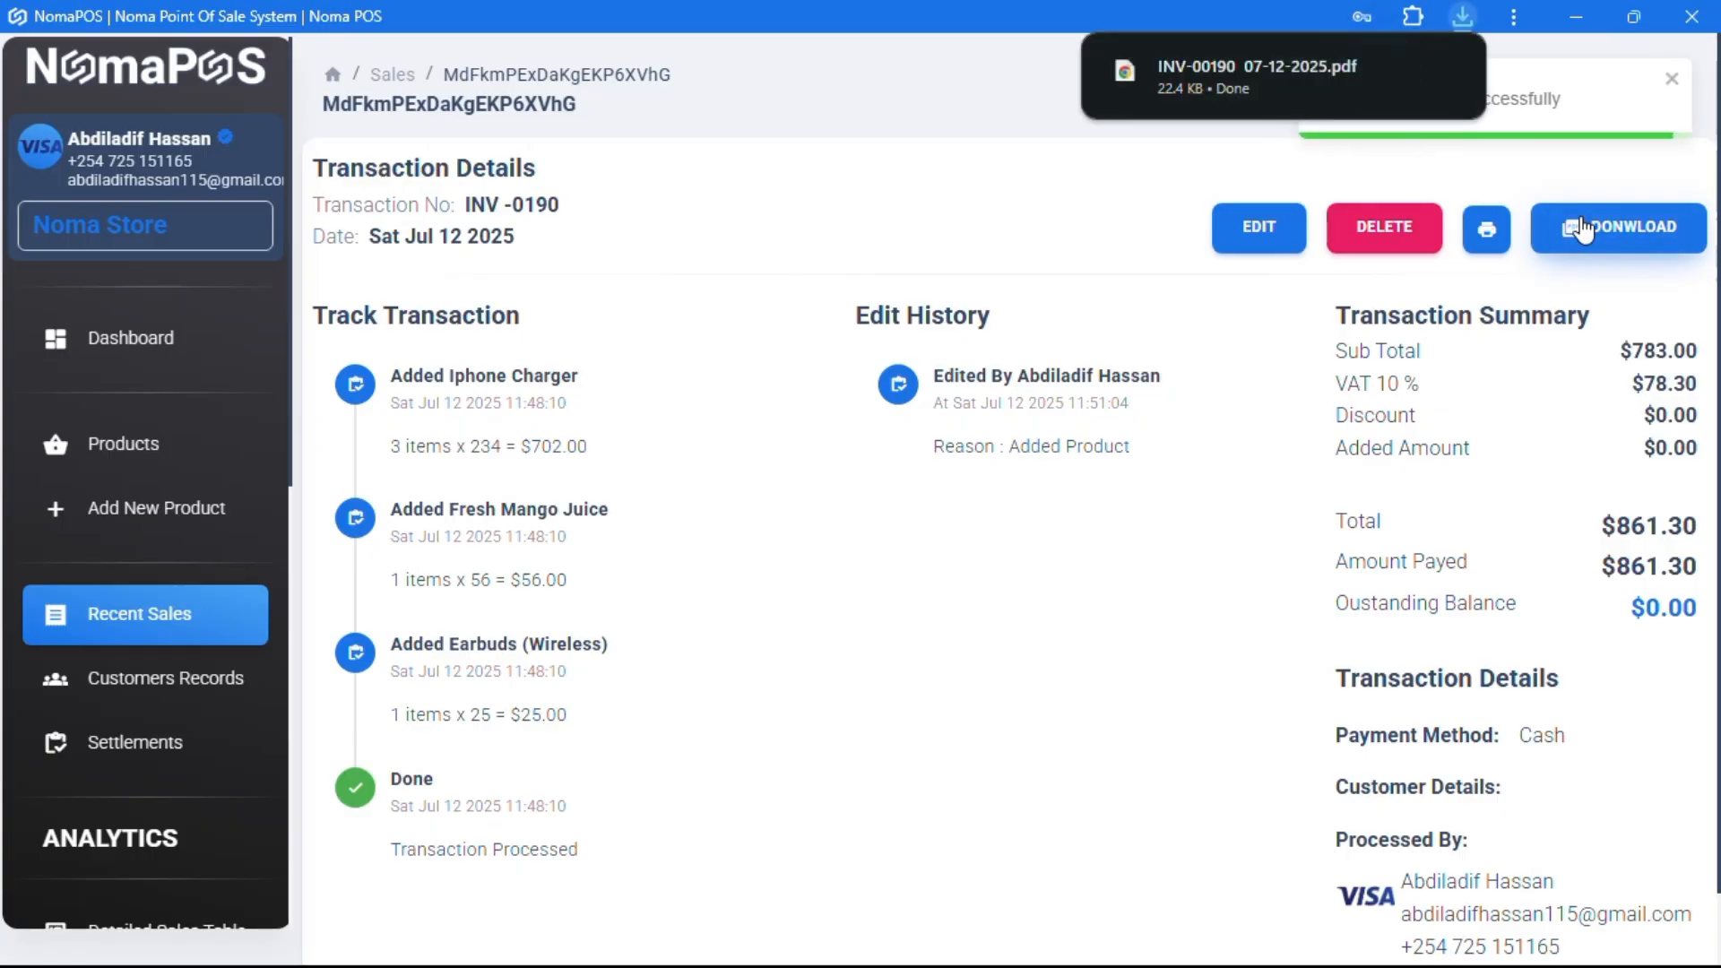
{"action": "left_click", "coordinate": [1277, 63]}
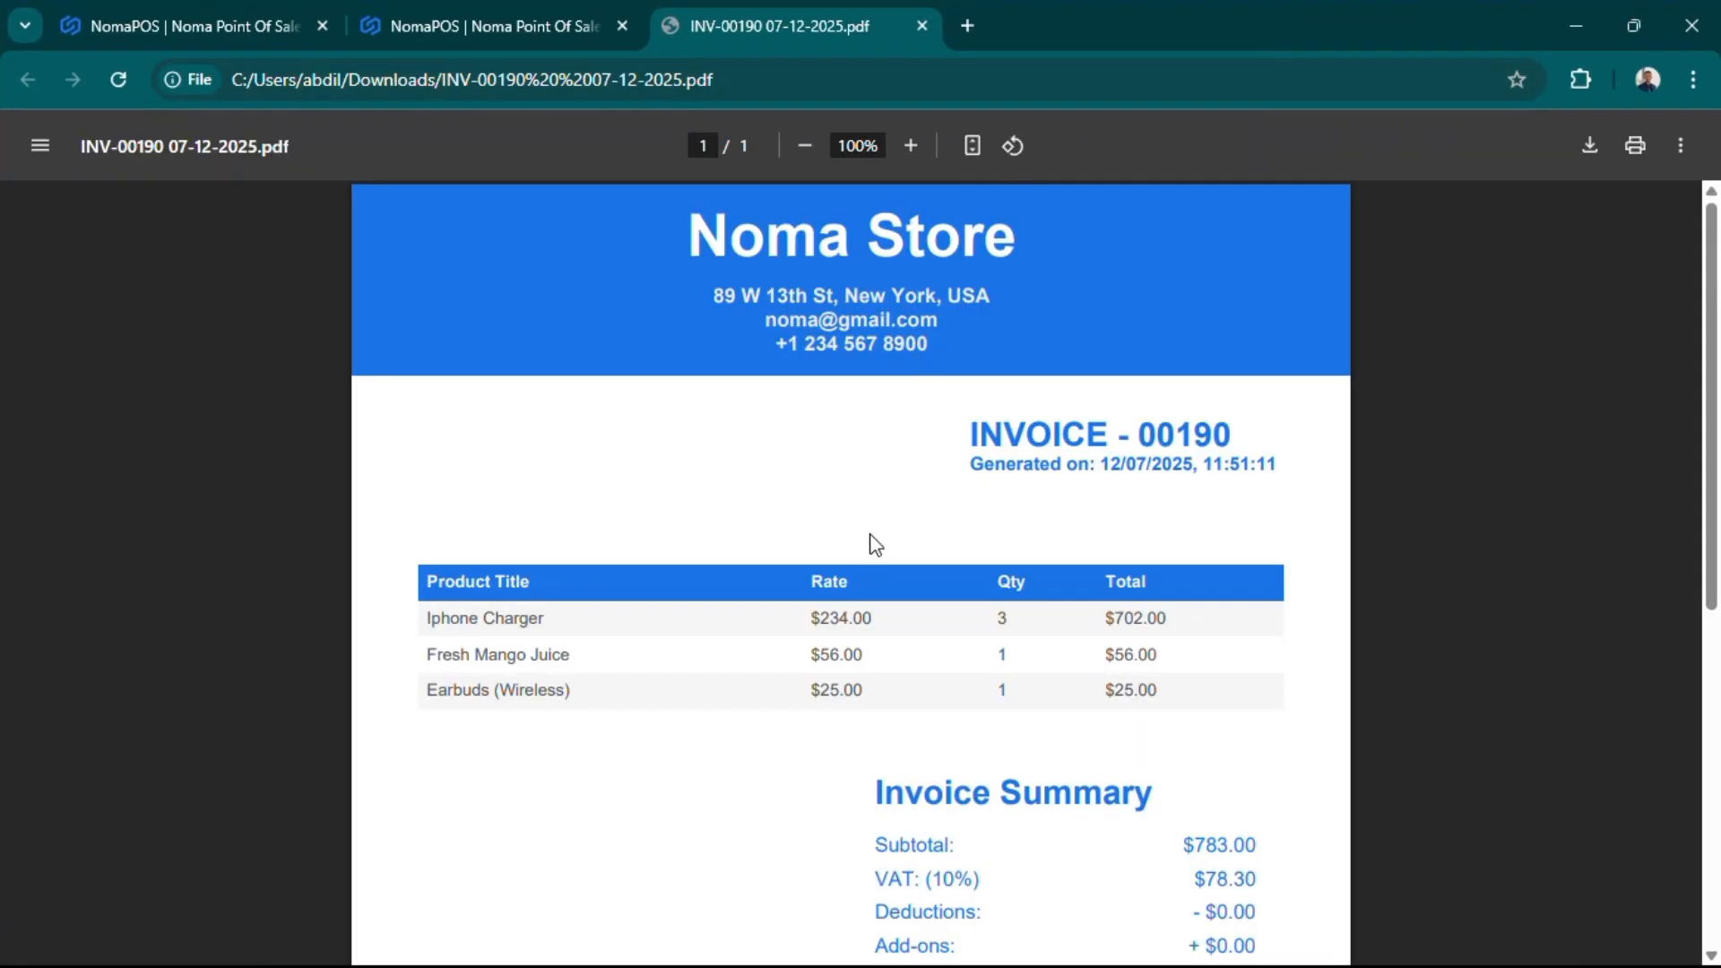
{"action": "scroll", "coordinate": [856, 560], "scroll_direction": "down", "scroll_amount": 3}
{"action": "scroll", "coordinate": [938, 537], "scroll_direction": "up", "scroll_amount": 3}
{"action": "scroll", "coordinate": [938, 541], "scroll_direction": "down", "scroll_amount": 3}
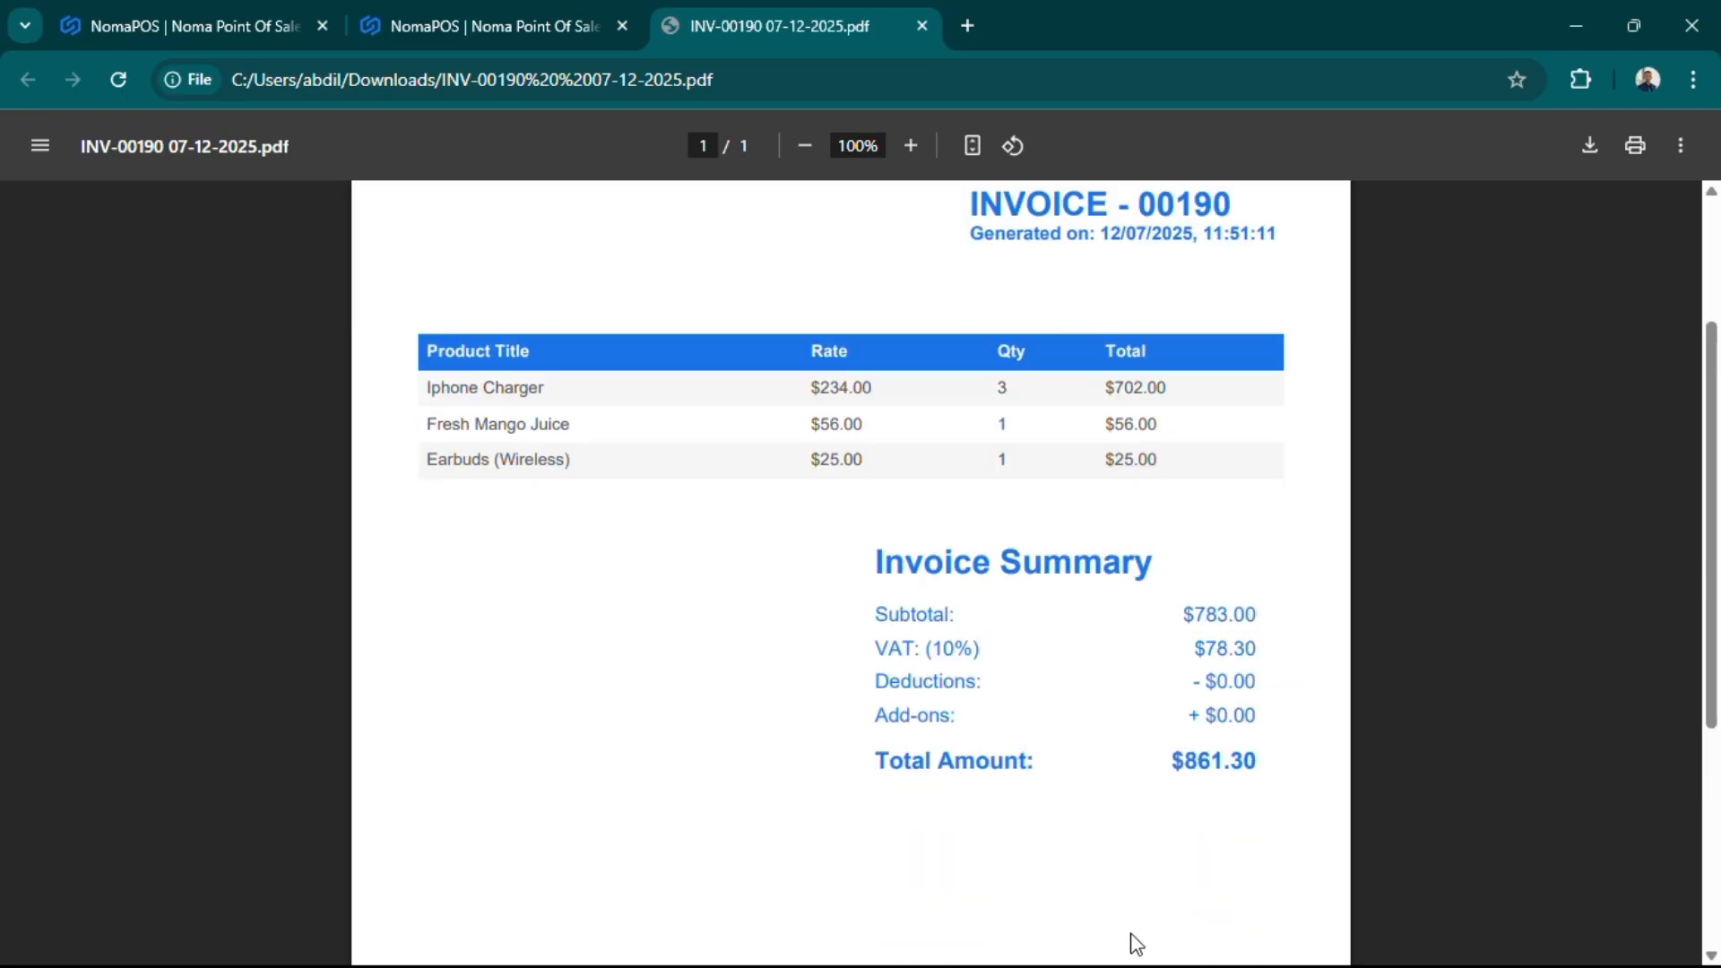
{"action": "key", "text": "alt+Tab"}
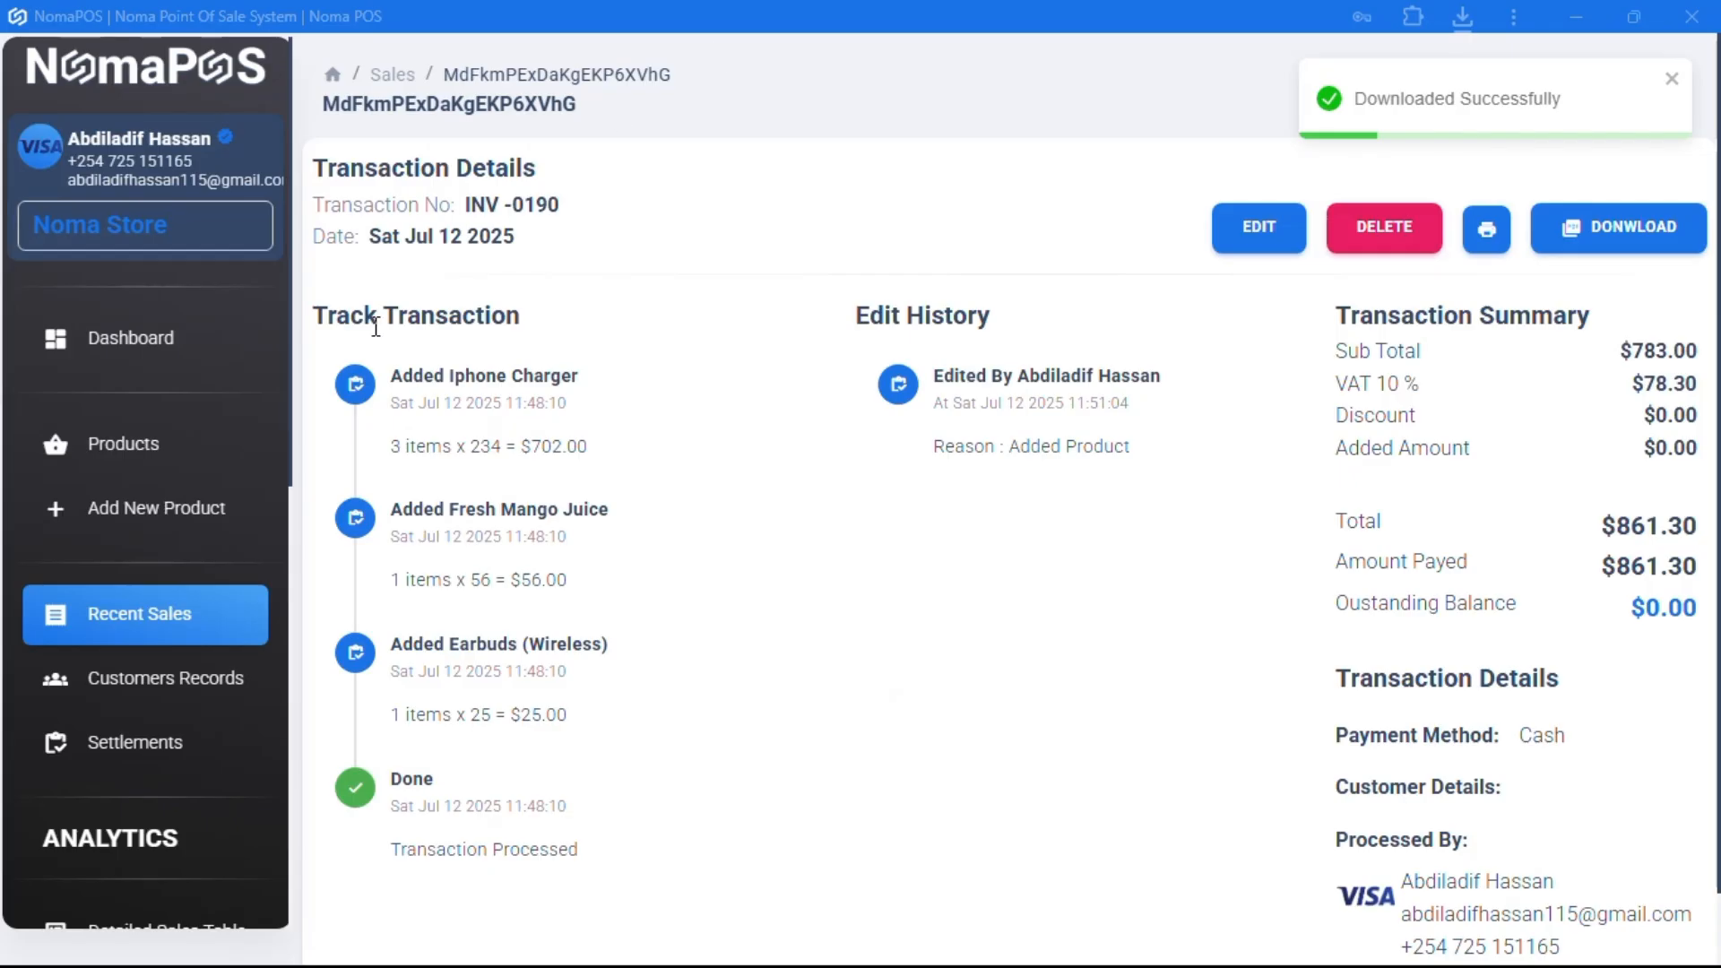
{"action": "scroll", "coordinate": [223, 574], "scroll_direction": "down", "scroll_amount": 1}
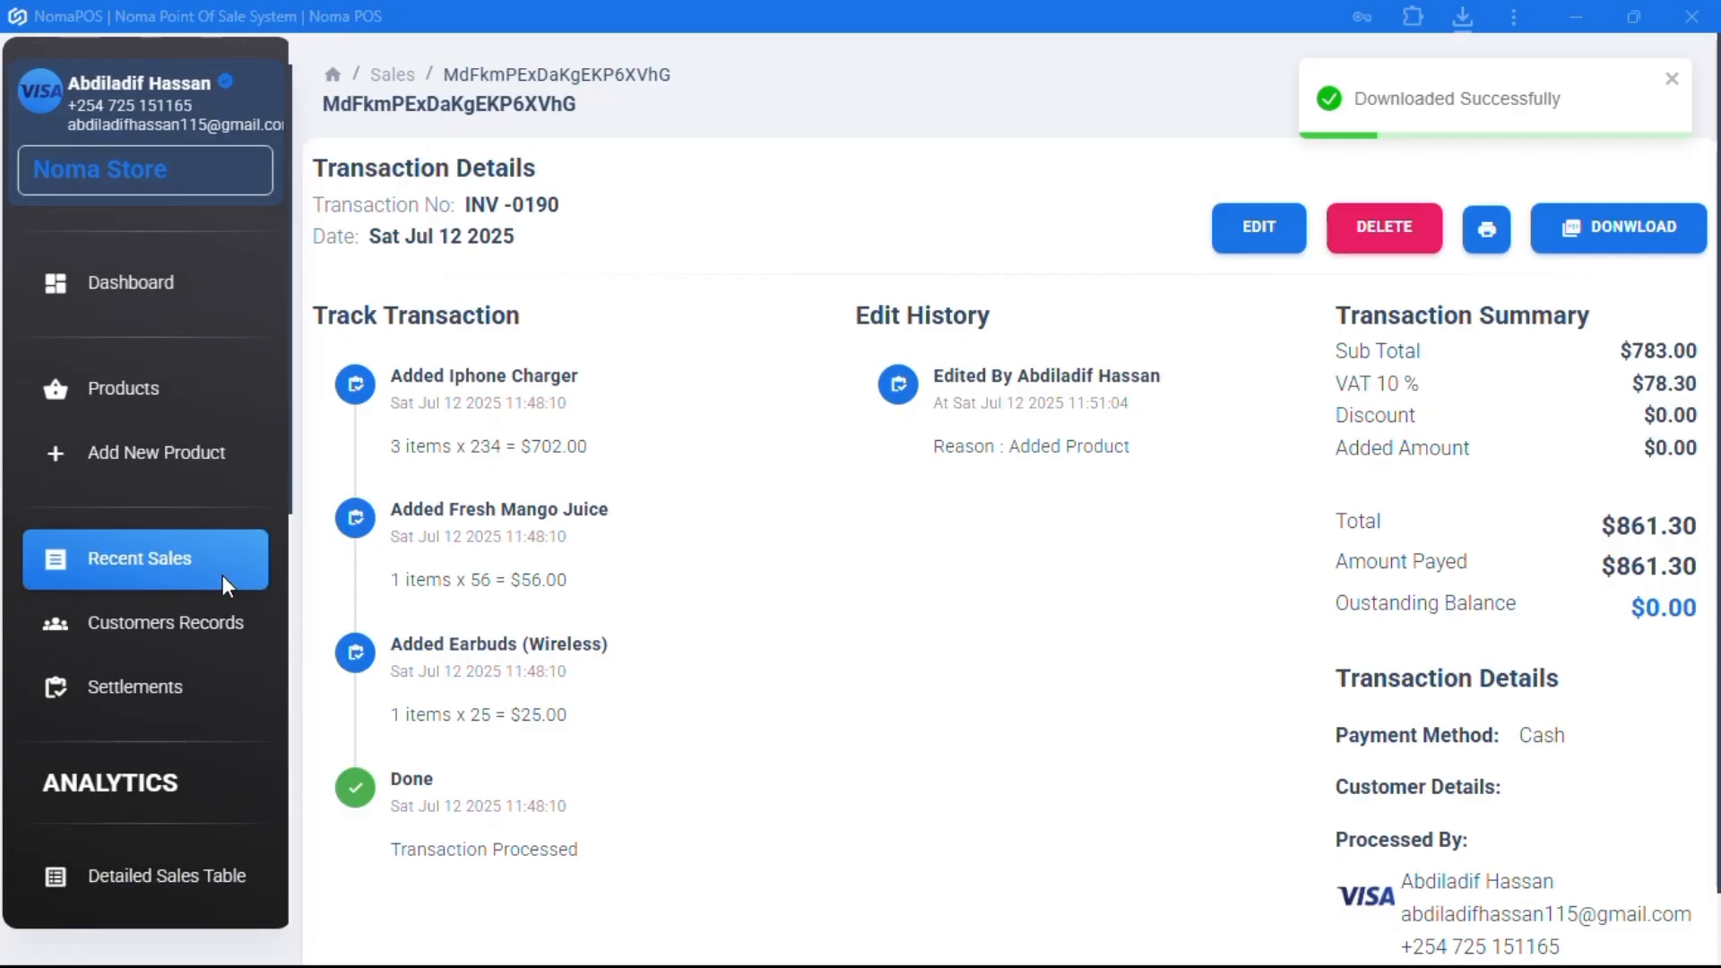
- Go to Customers Records, open the Add Customer form, then cancel it without saving
{"action": "left_click", "coordinate": [148, 632]}
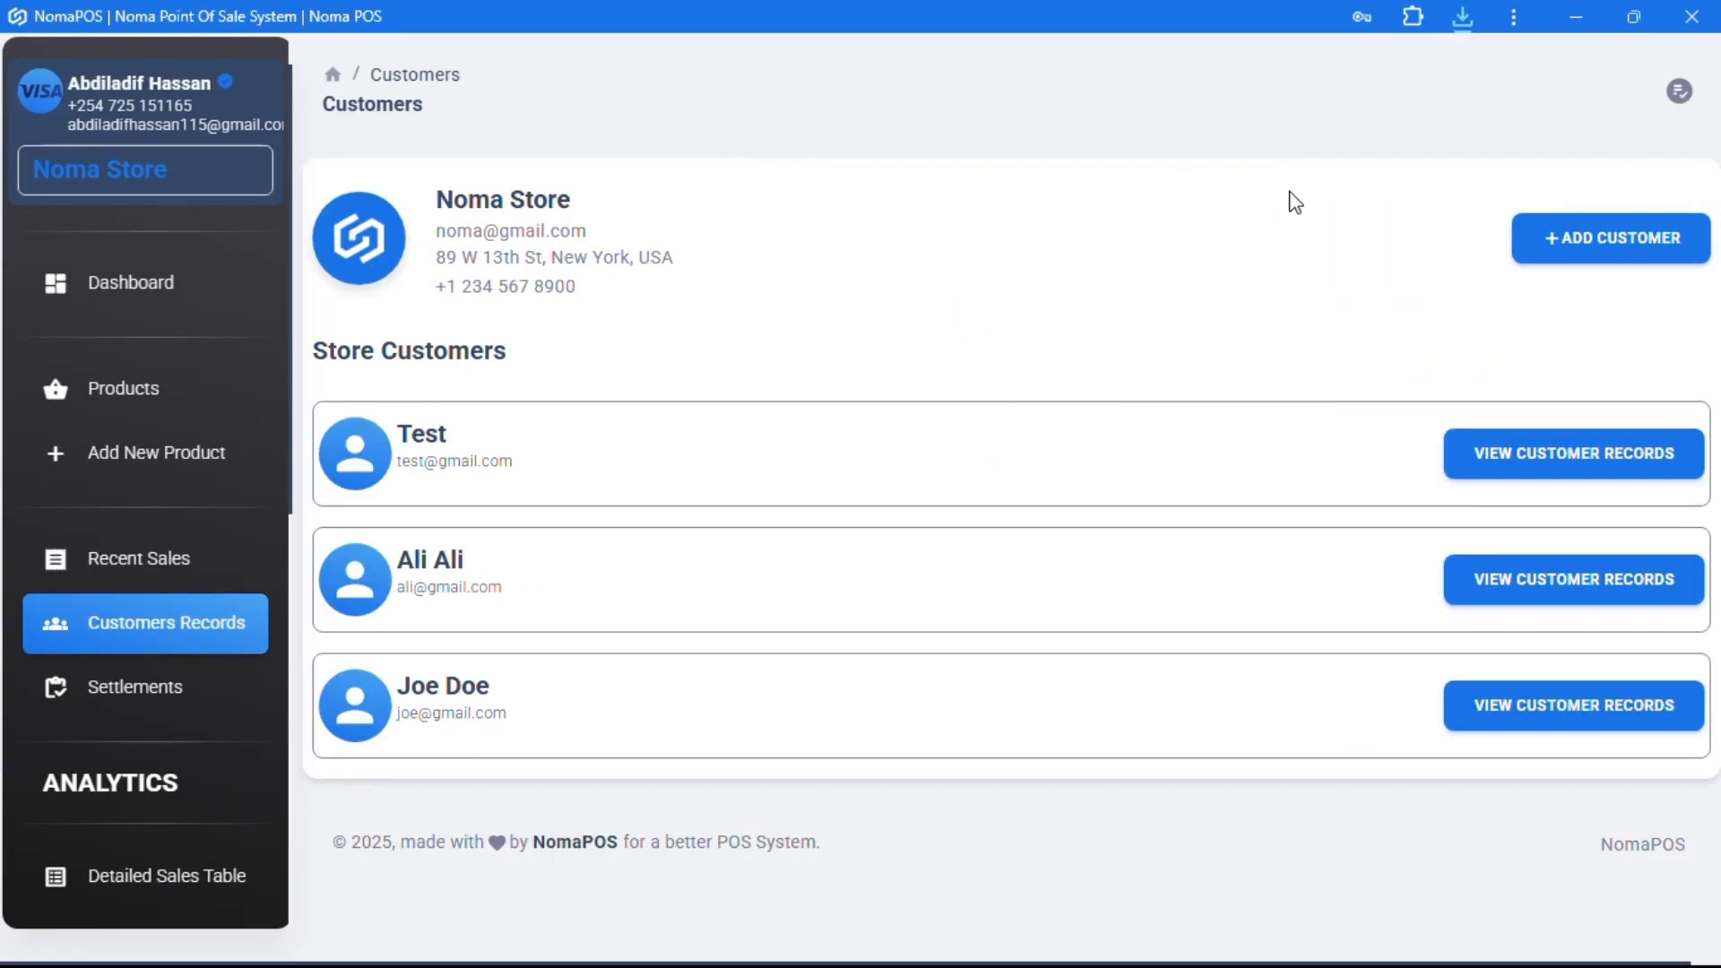
{"action": "left_click", "coordinate": [1587, 267]}
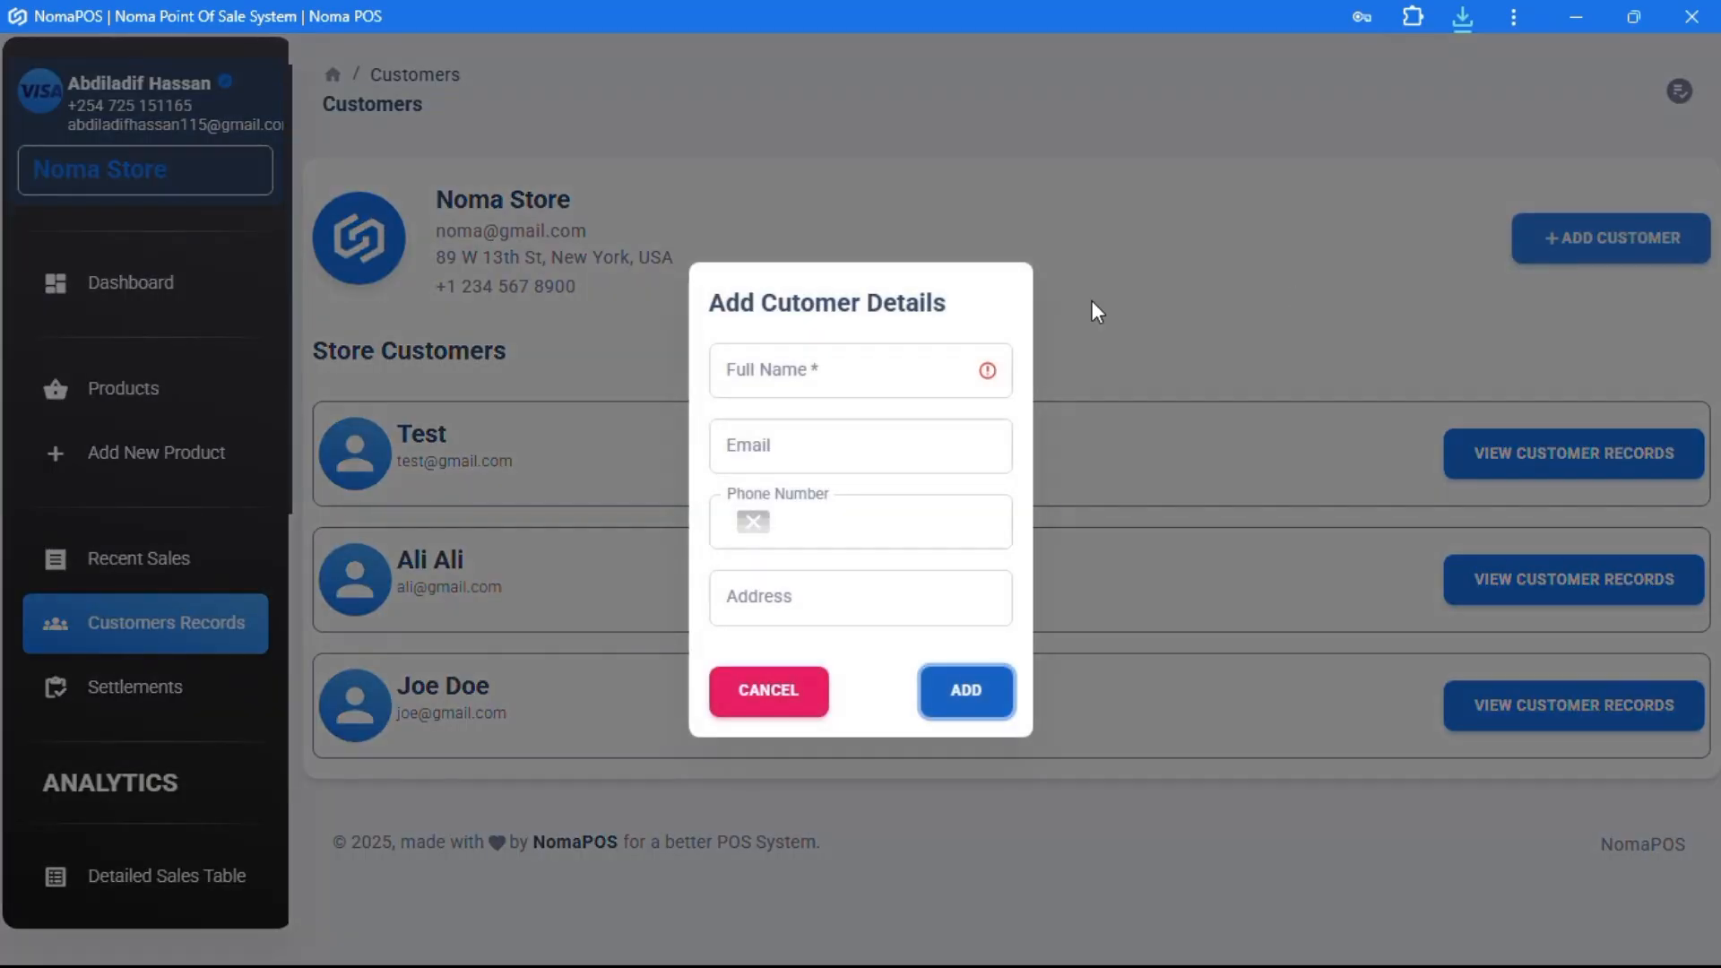
{"action": "left_click", "coordinate": [809, 358]}
{"action": "left_click", "coordinate": [752, 468]}
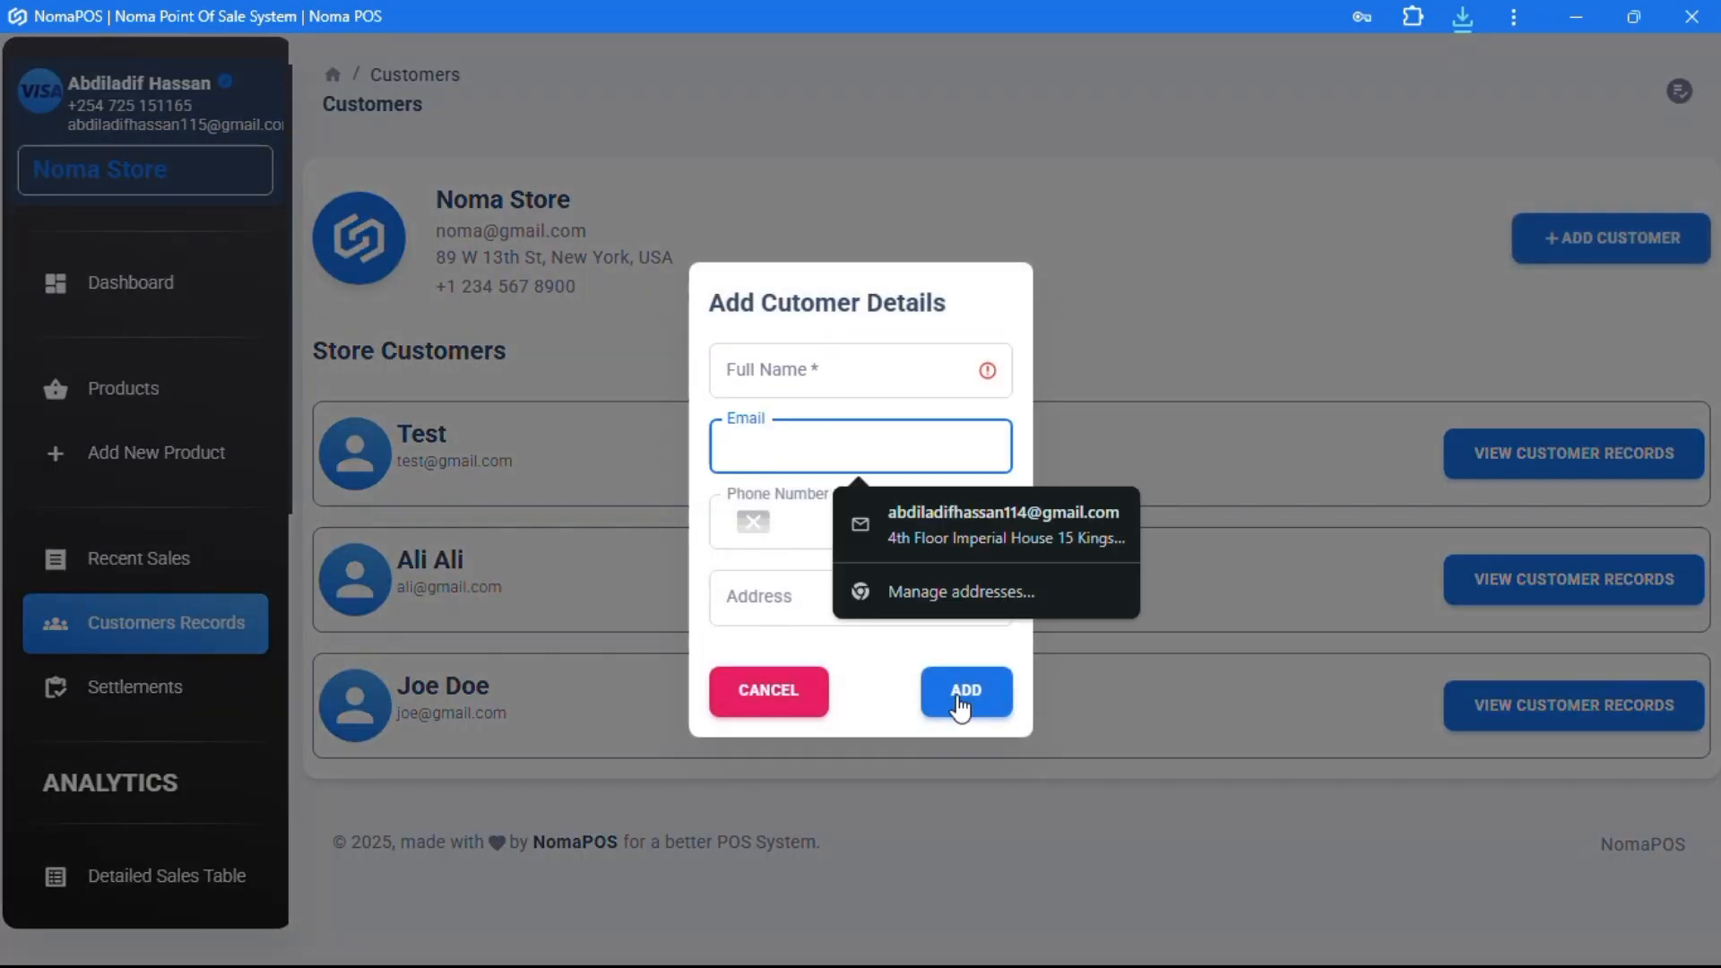
{"action": "left_click", "coordinate": [764, 692]}
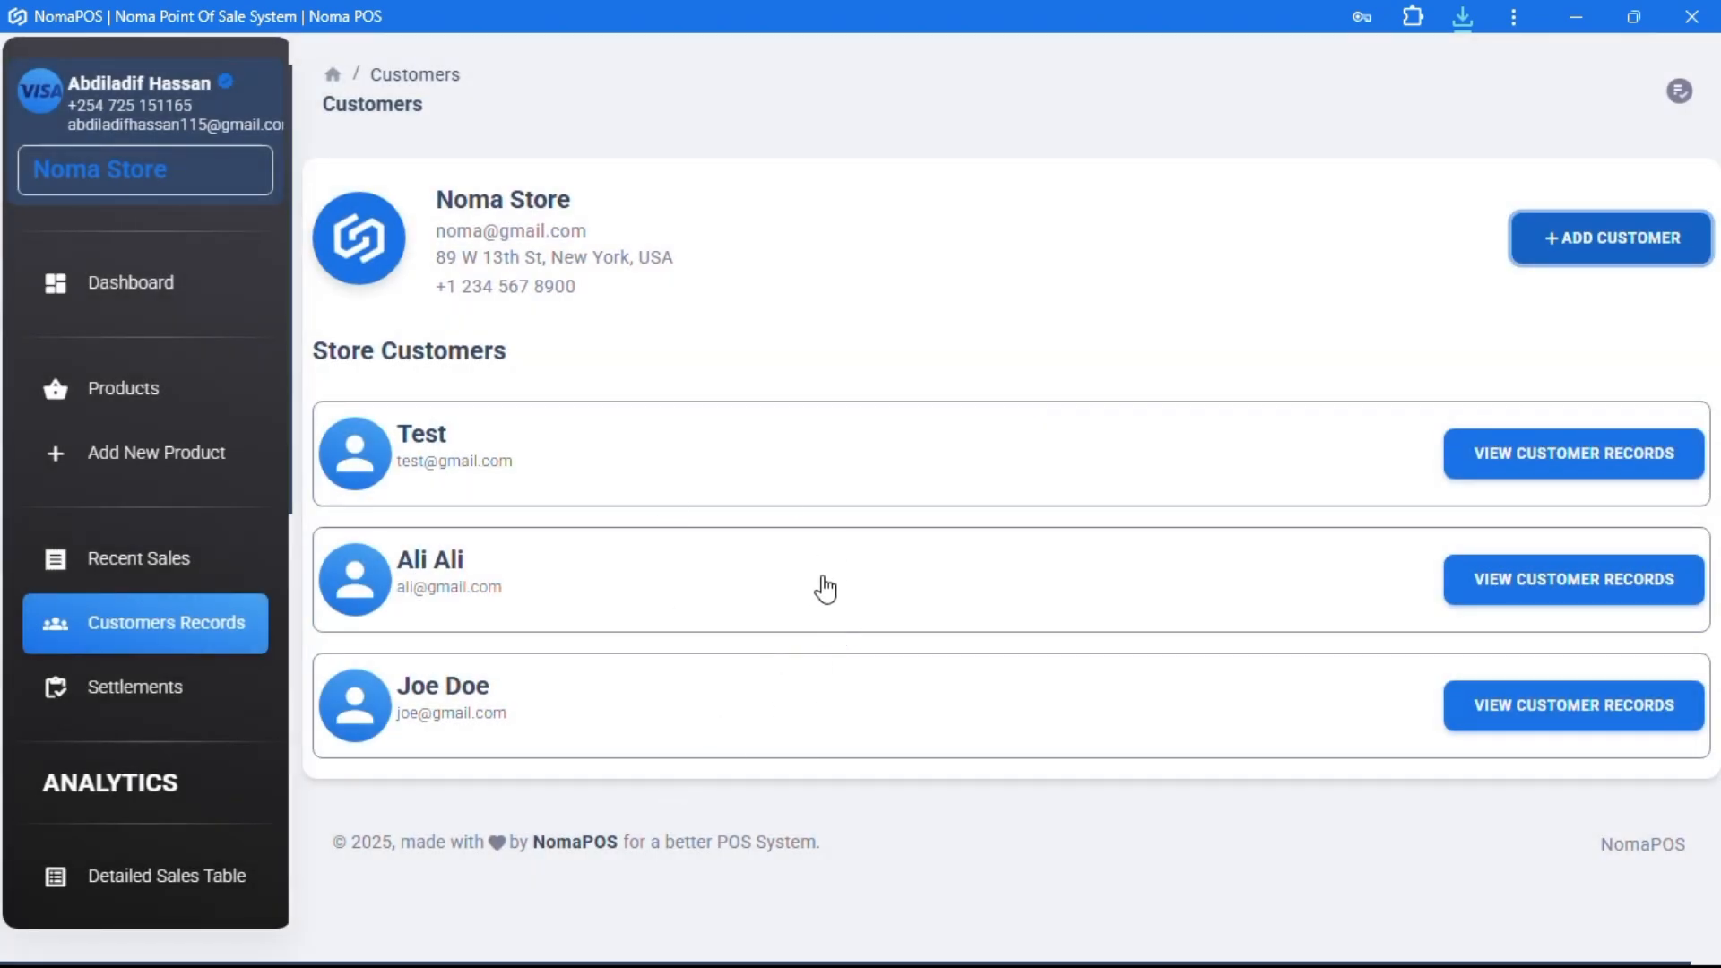
- View the second customer's records for This Month, showing INV-0189 with $200.00 outstanding
{"action": "left_click", "coordinate": [1530, 585]}
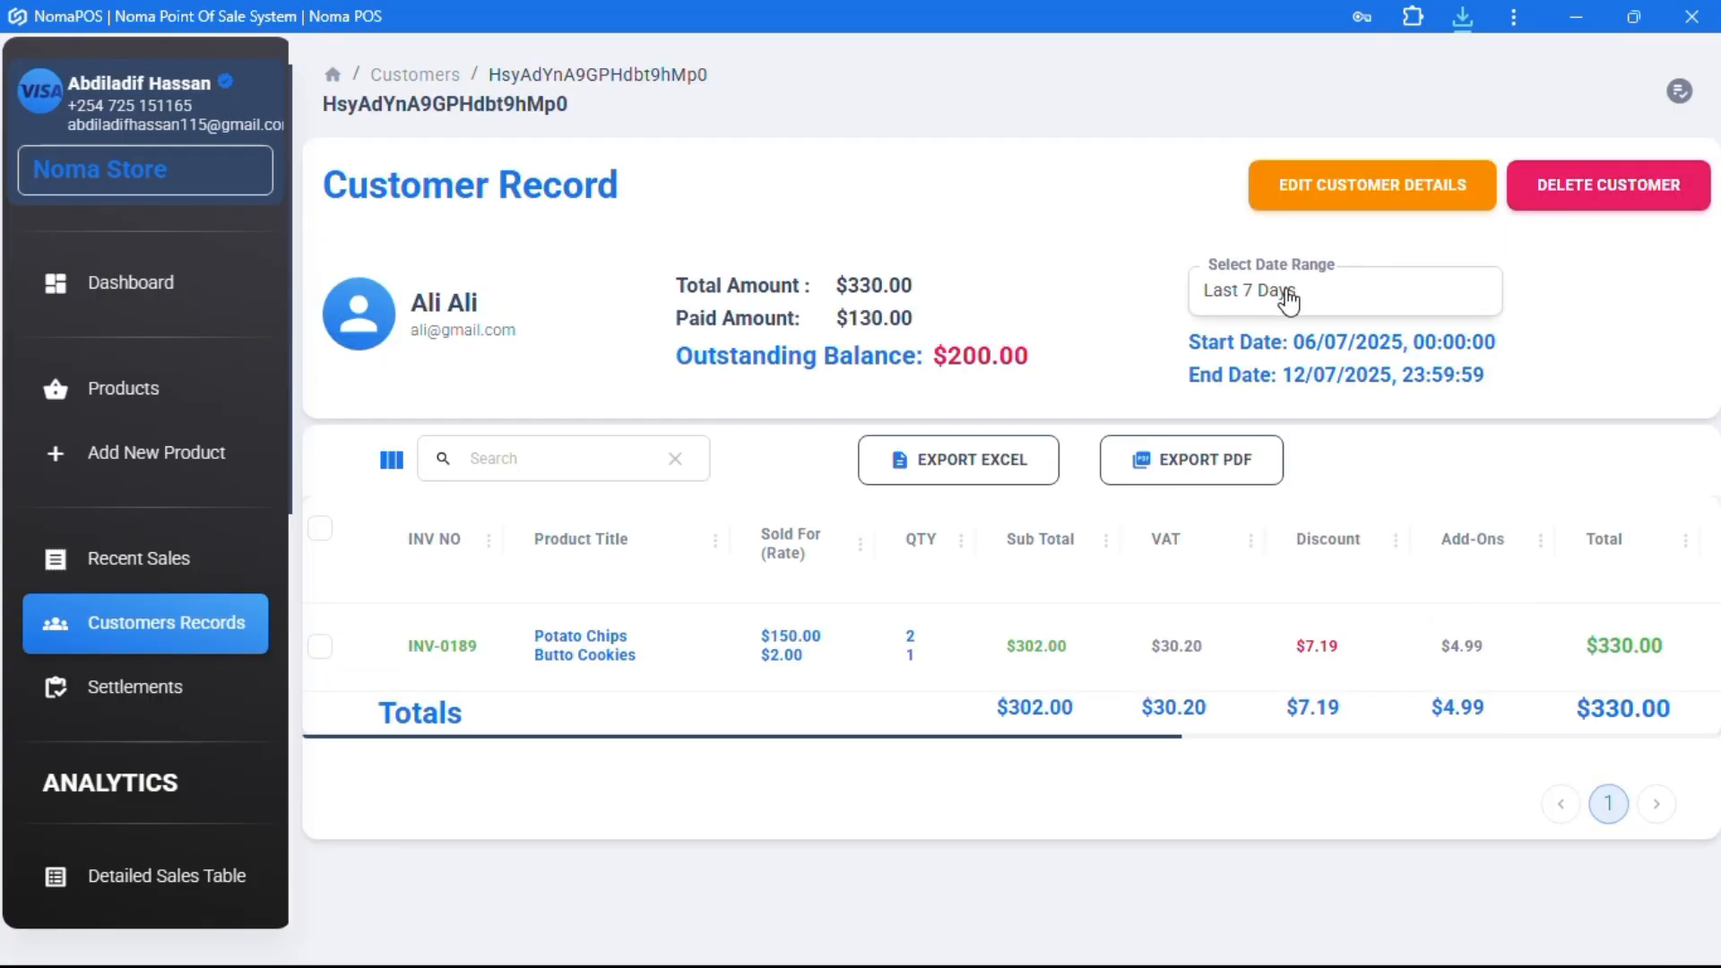
{"action": "left_click", "coordinate": [1327, 309]}
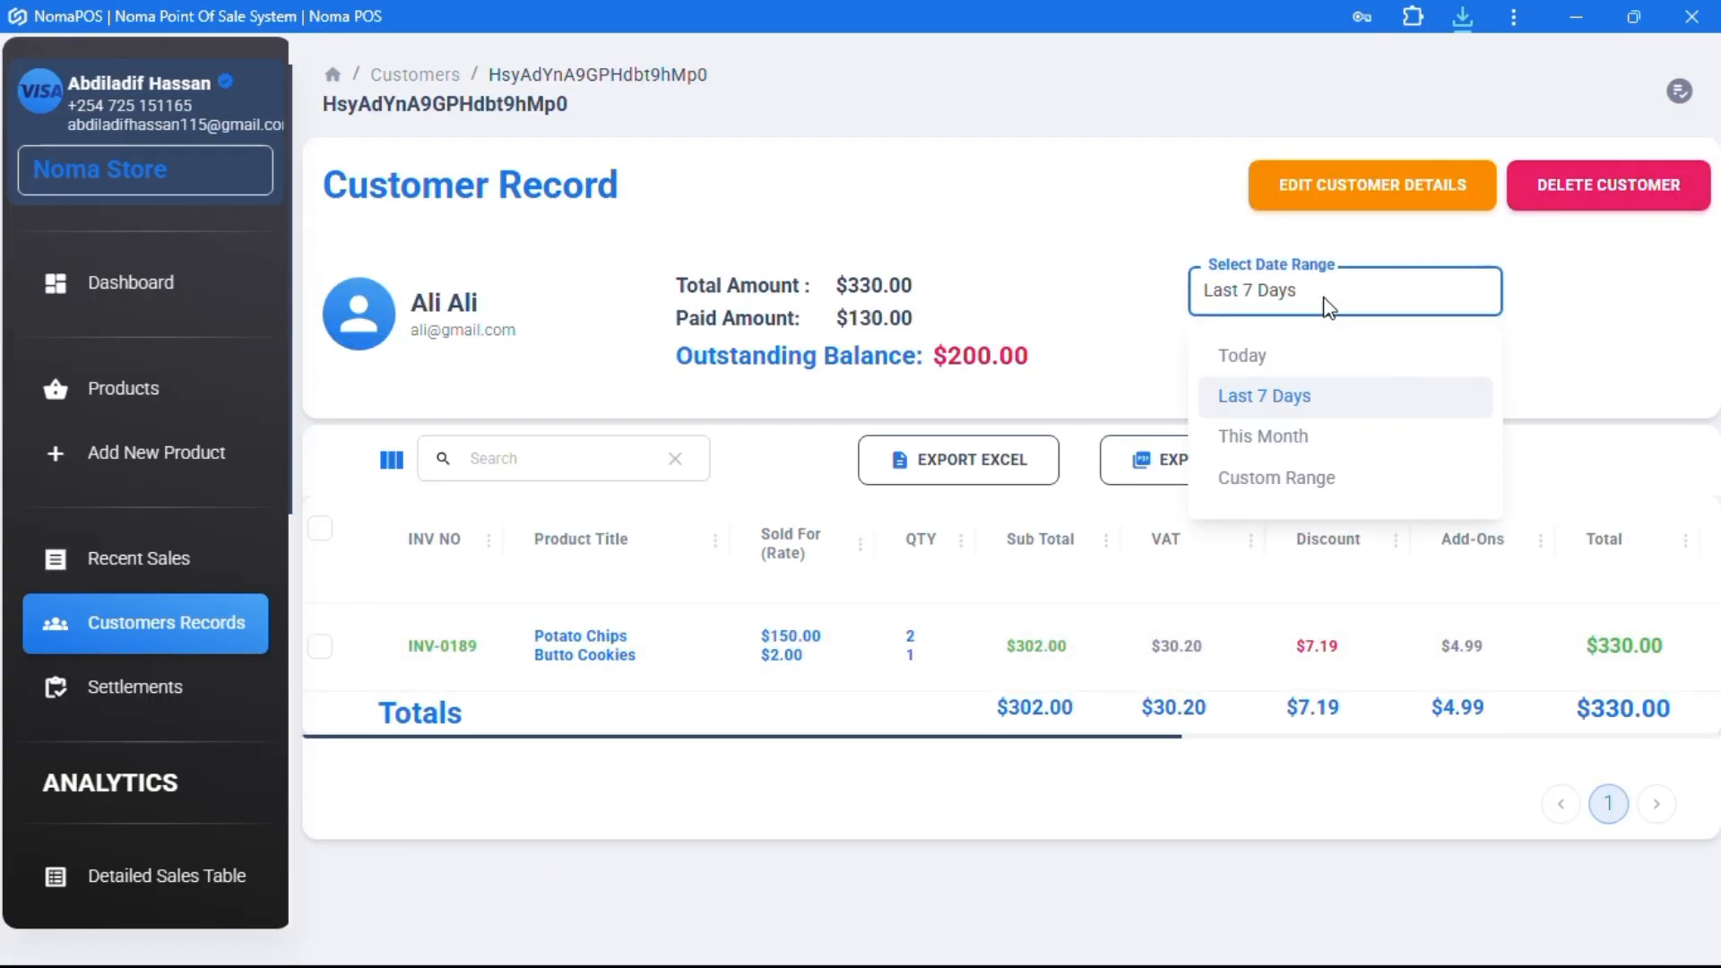
{"action": "left_click", "coordinate": [1306, 437]}
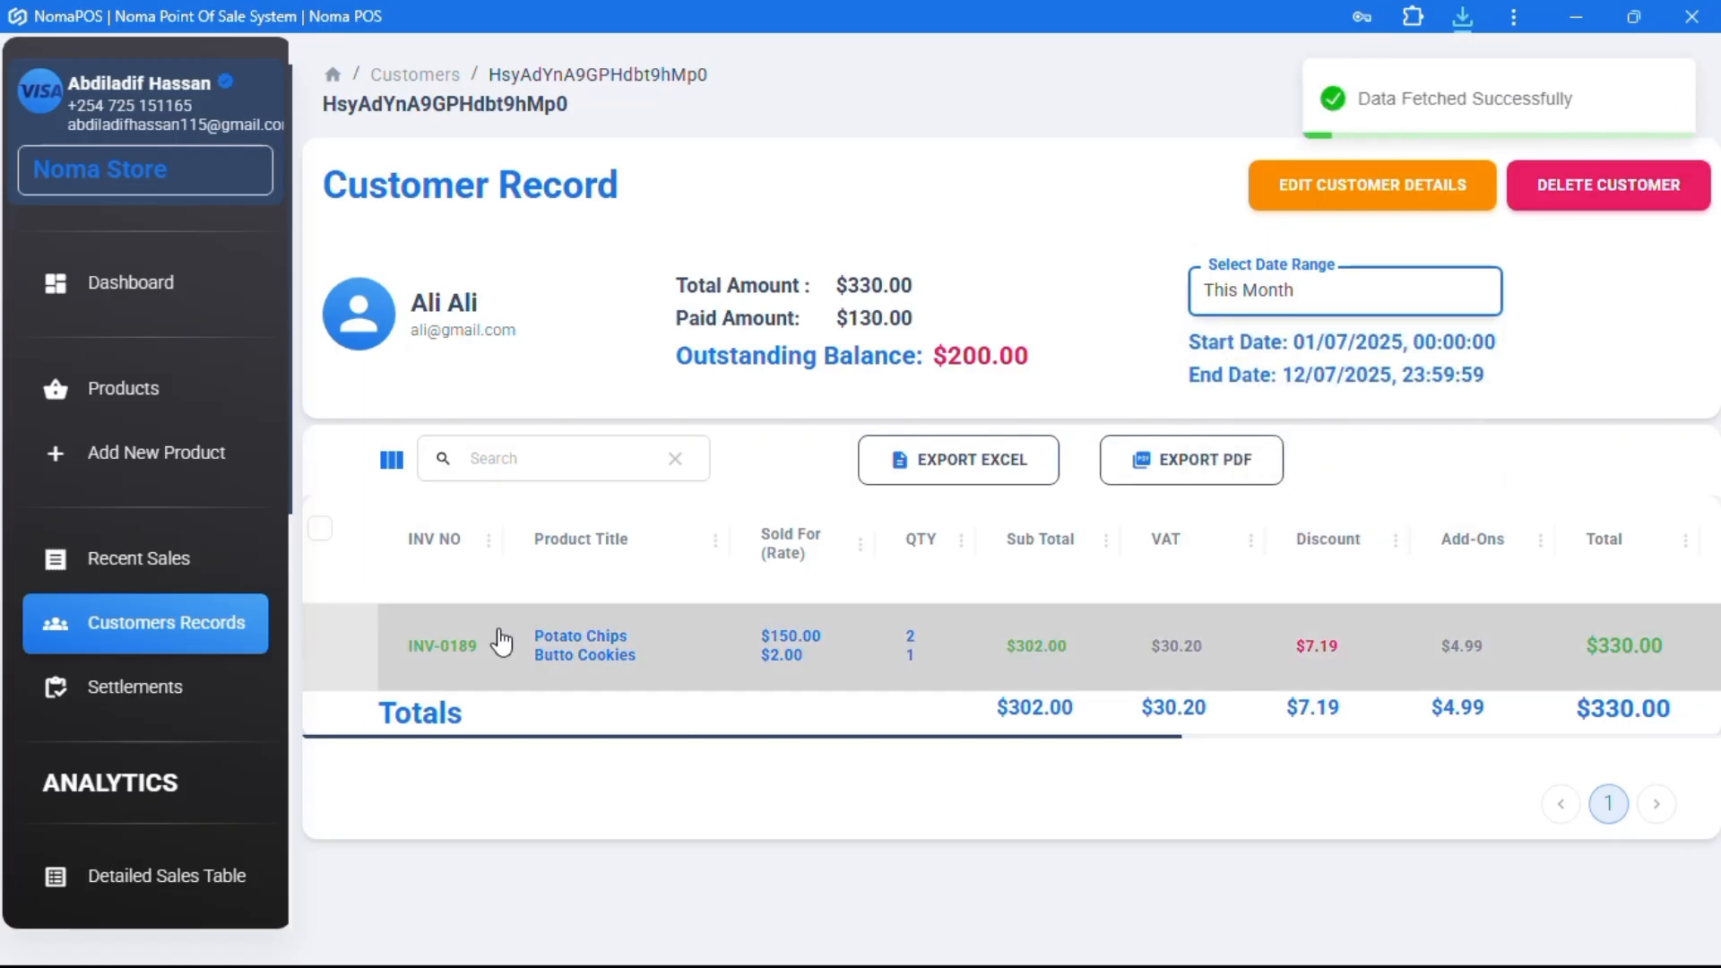
- Sell Coca Cola Zero to the customer with a 25.00 partial payment, leaving $30.00 owed
{"action": "left_click", "coordinate": [136, 289]}
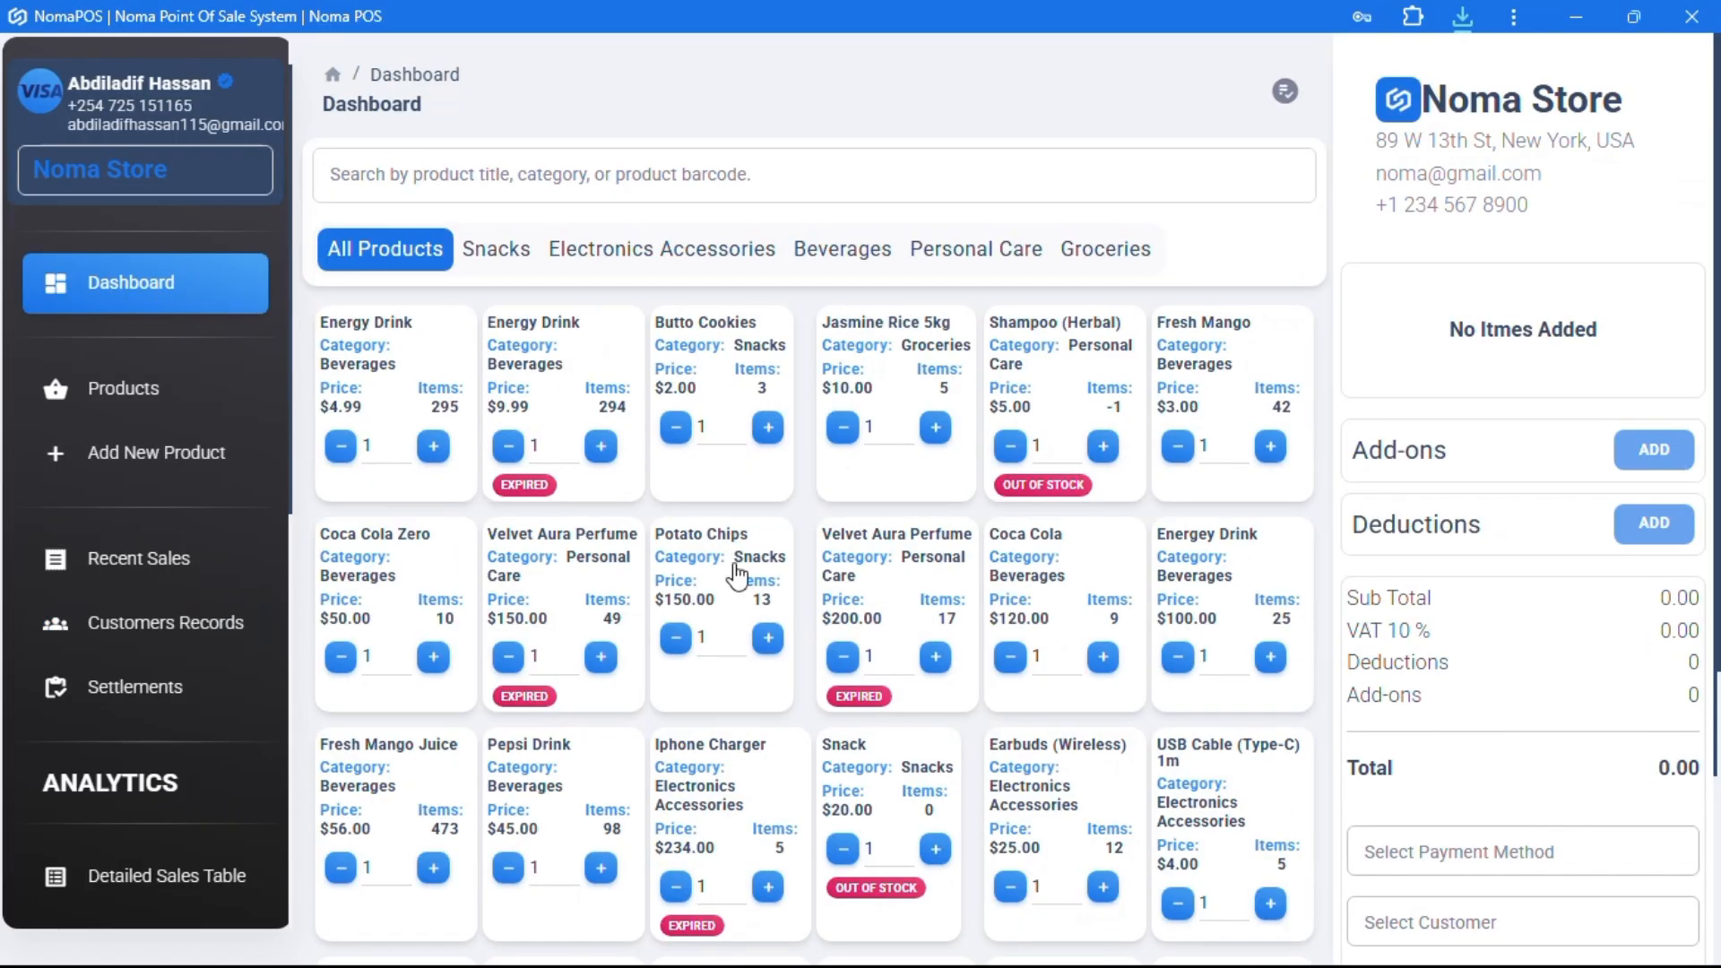
{"action": "left_click", "coordinate": [403, 574]}
{"action": "scroll", "coordinate": [1645, 484], "scroll_direction": "down", "scroll_amount": 3}
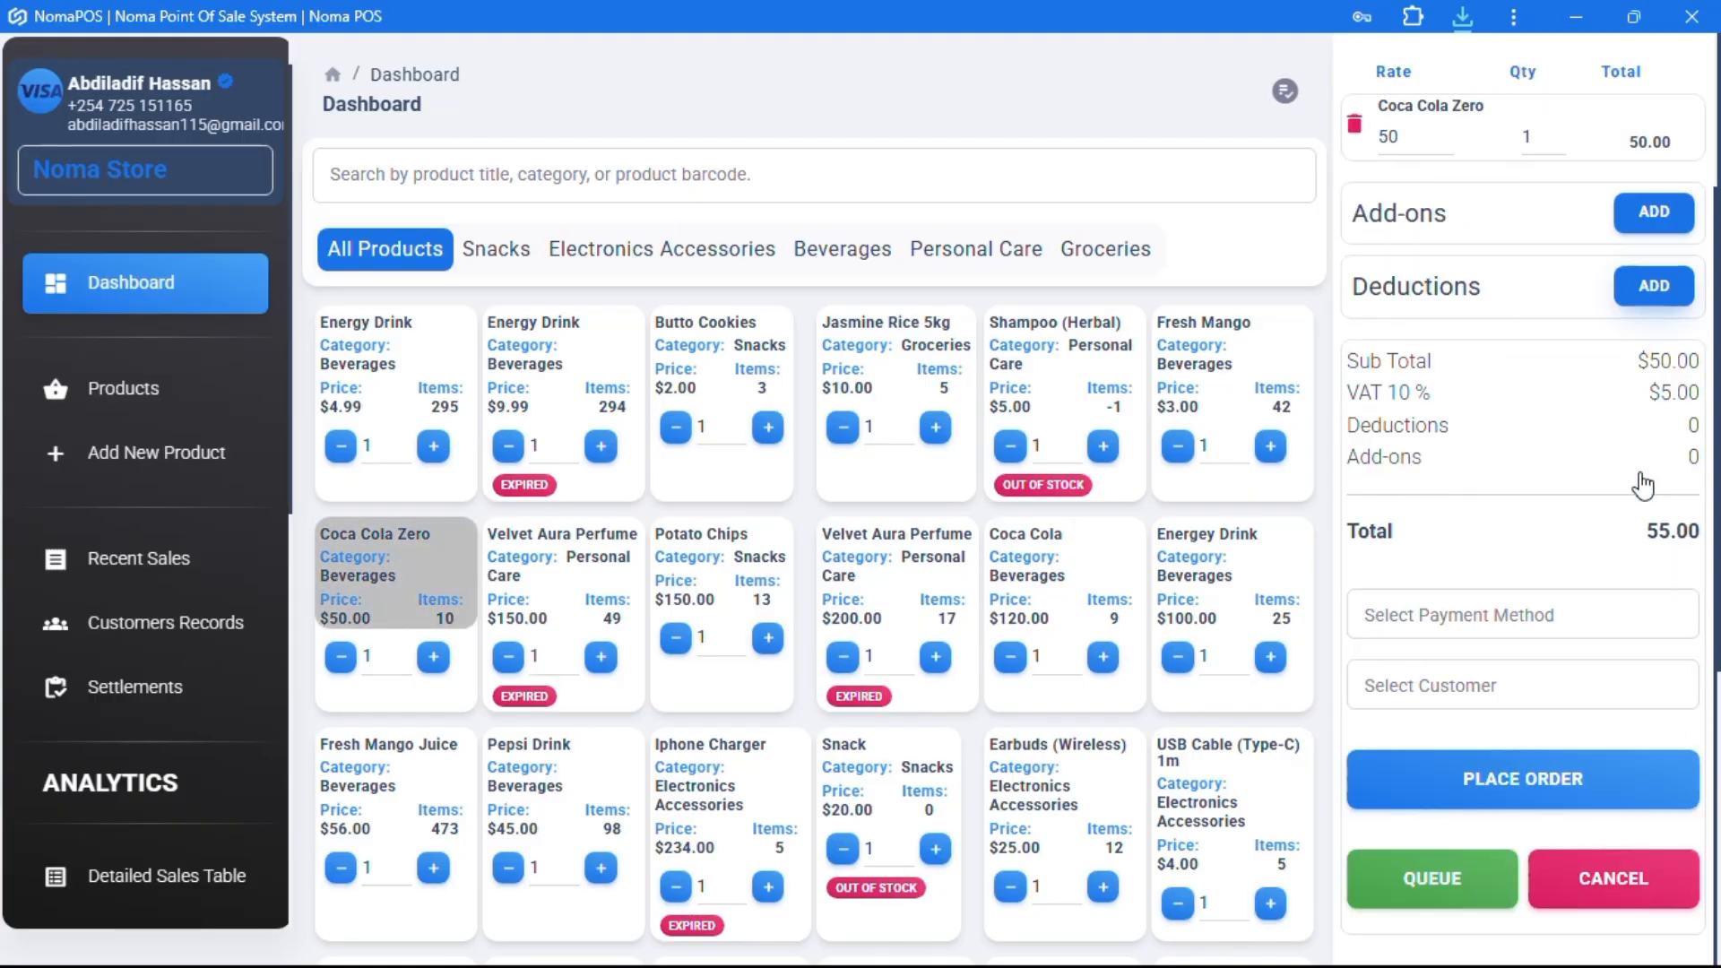
{"action": "left_click", "coordinate": [1445, 697]}
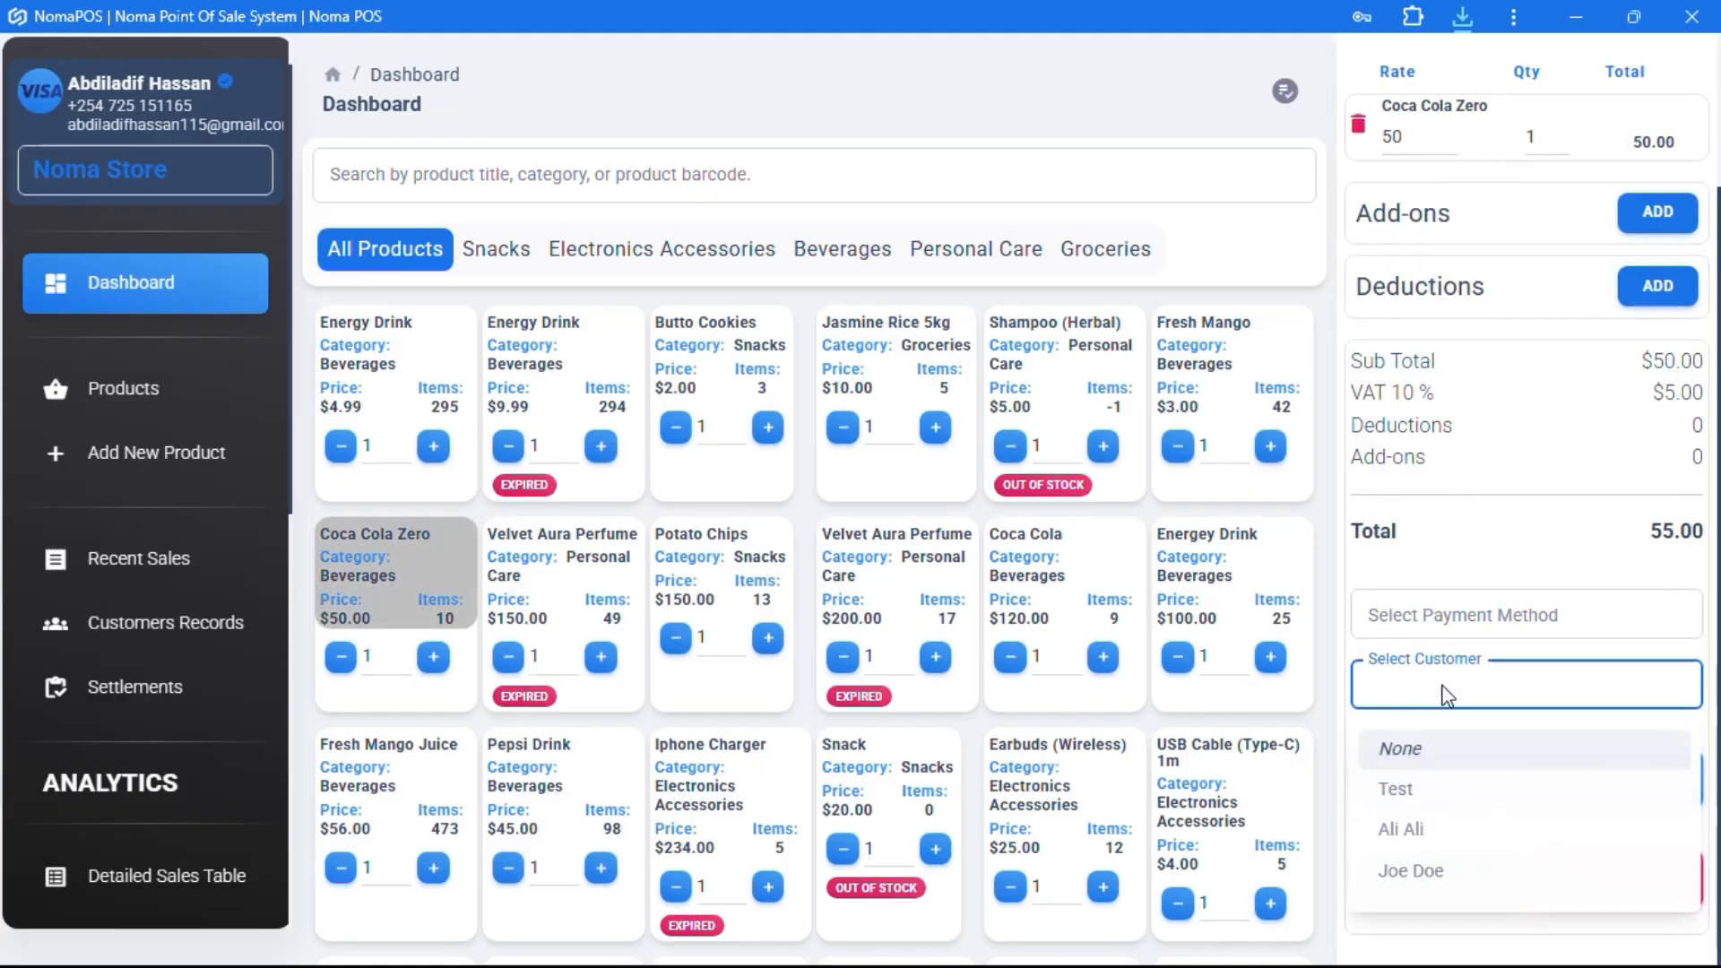
{"action": "left_click", "coordinate": [1413, 826]}
{"action": "left_click", "coordinate": [1358, 744]}
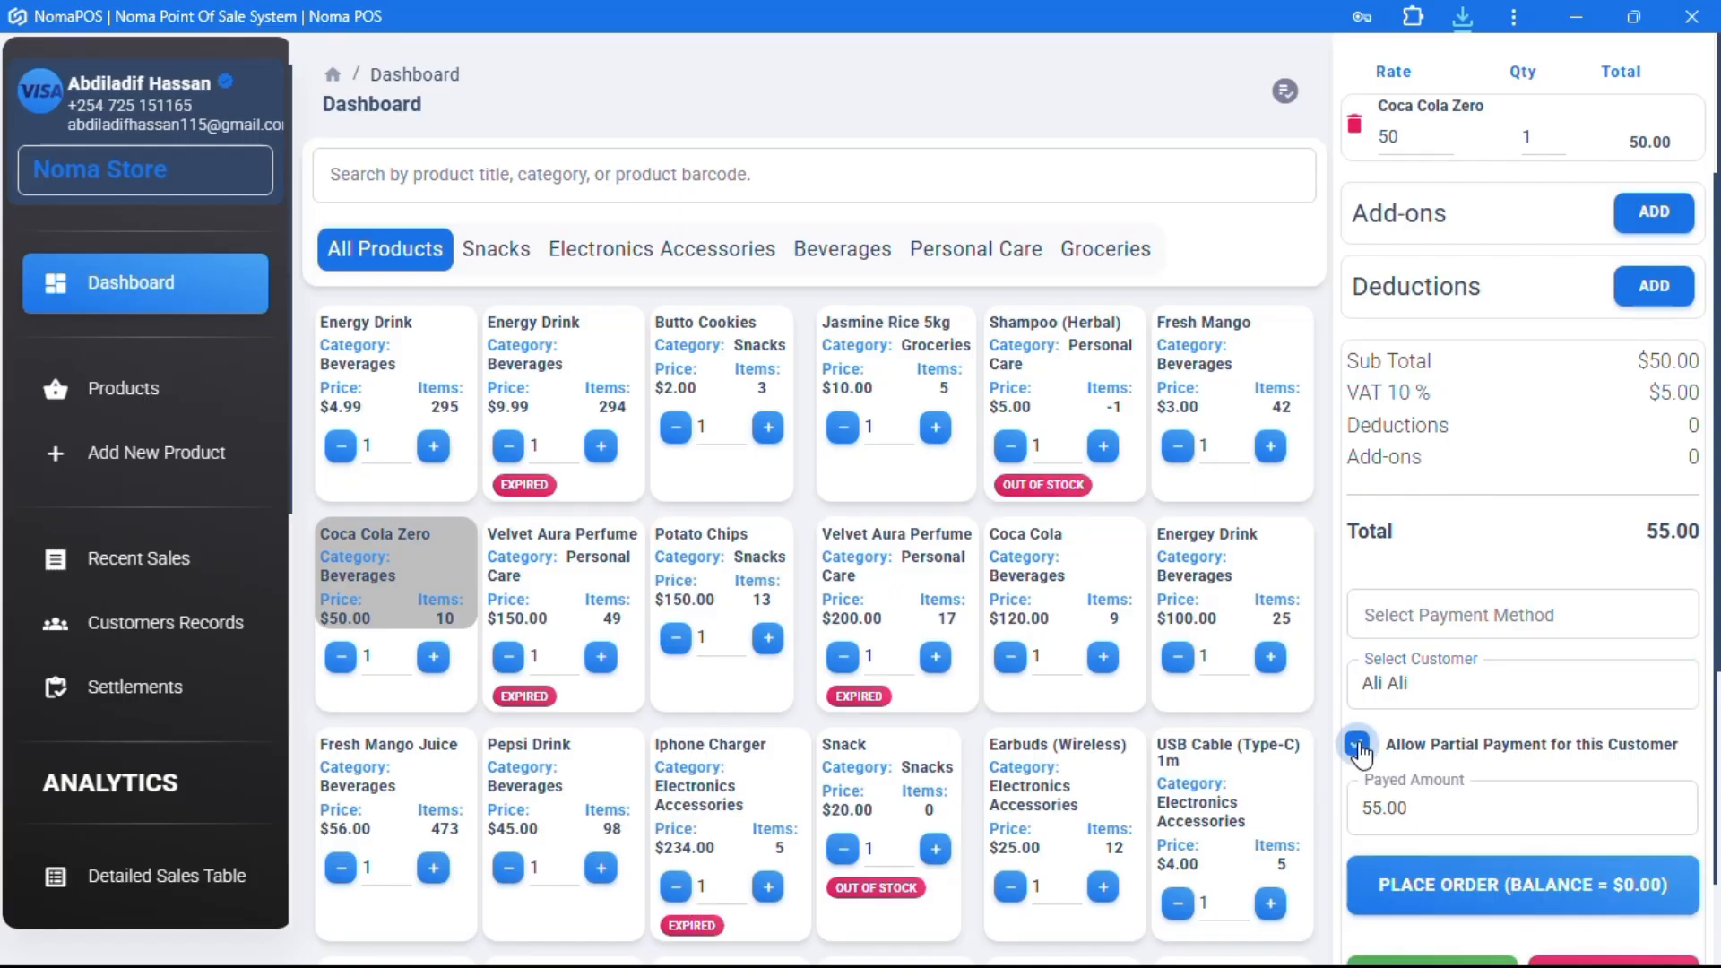
{"action": "left_click", "coordinate": [1378, 810]}
{"action": "type", "text": "2"}
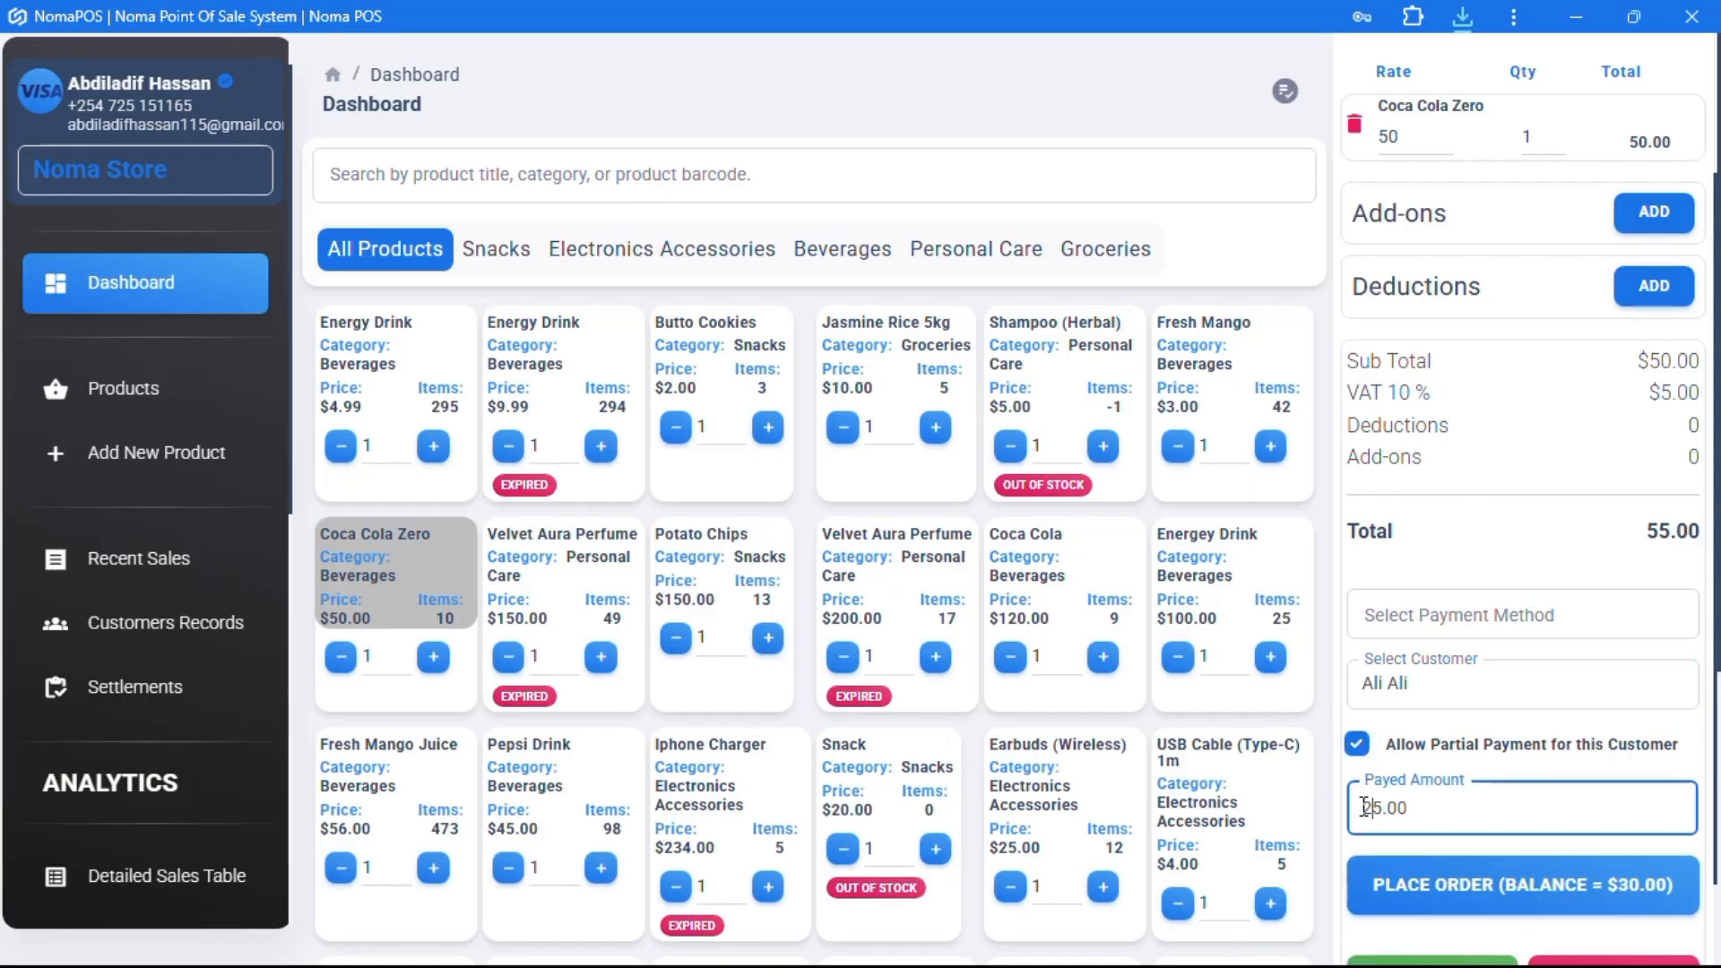
{"action": "left_click", "coordinate": [1470, 885]}
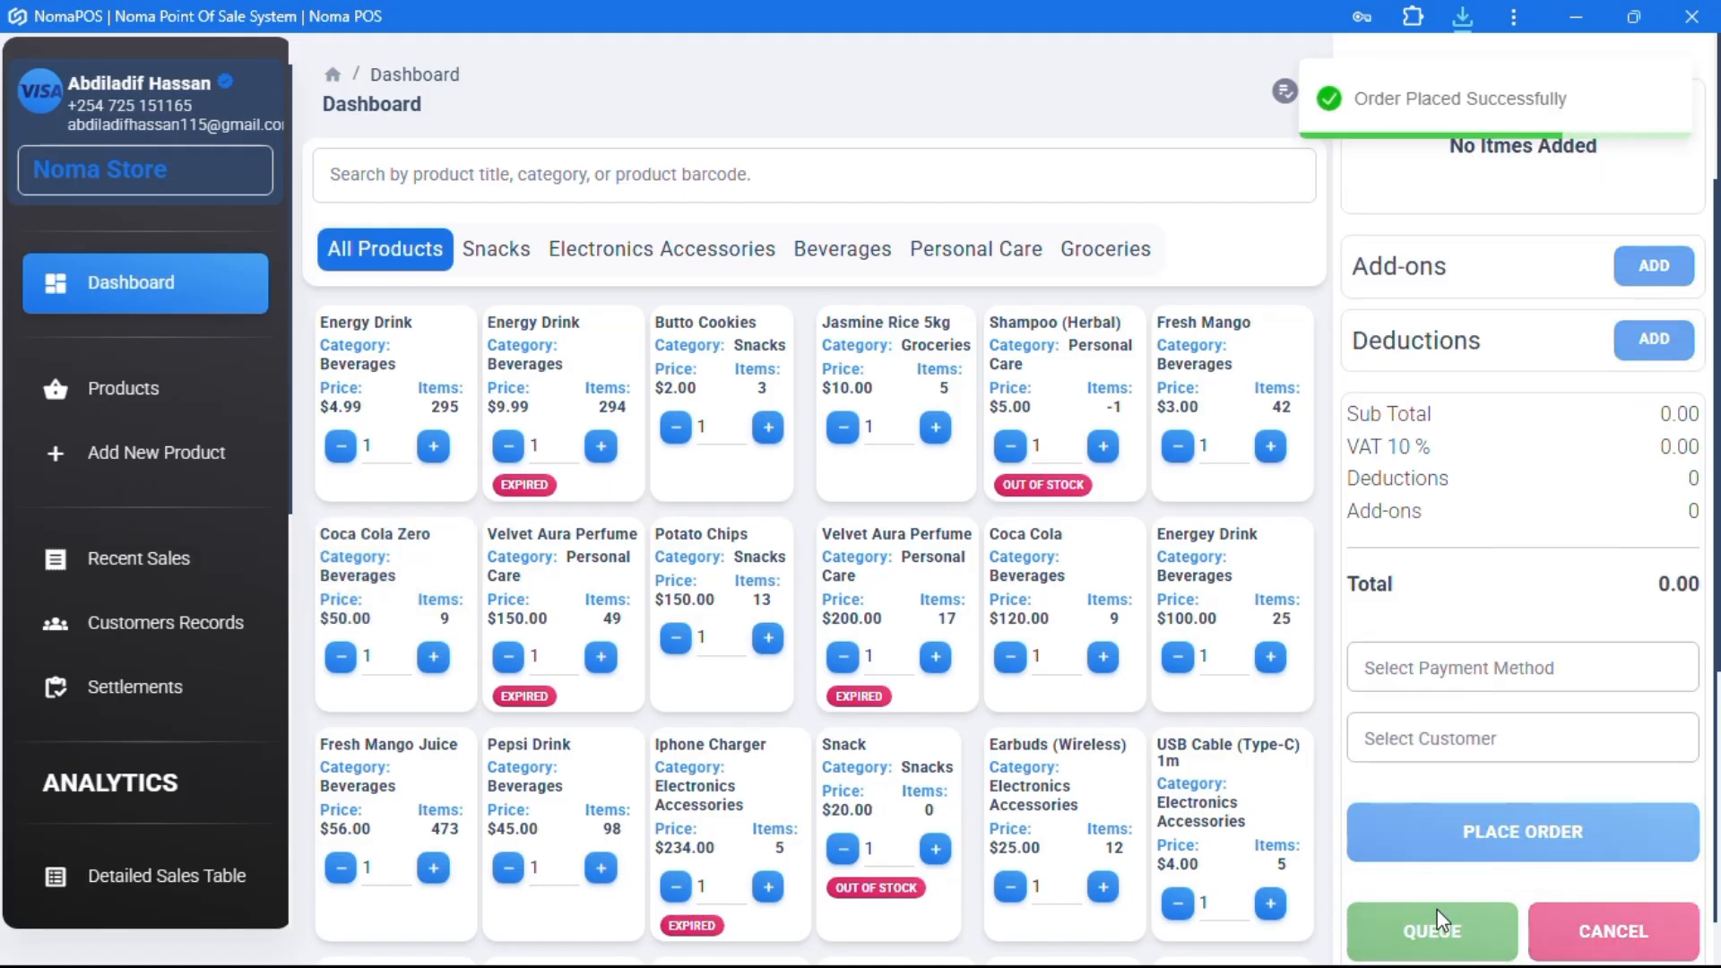
- Open the customer's records and check INV-0191 and INV-0189 balances, $230.00 outstanding in total
{"action": "left_click", "coordinate": [154, 627]}
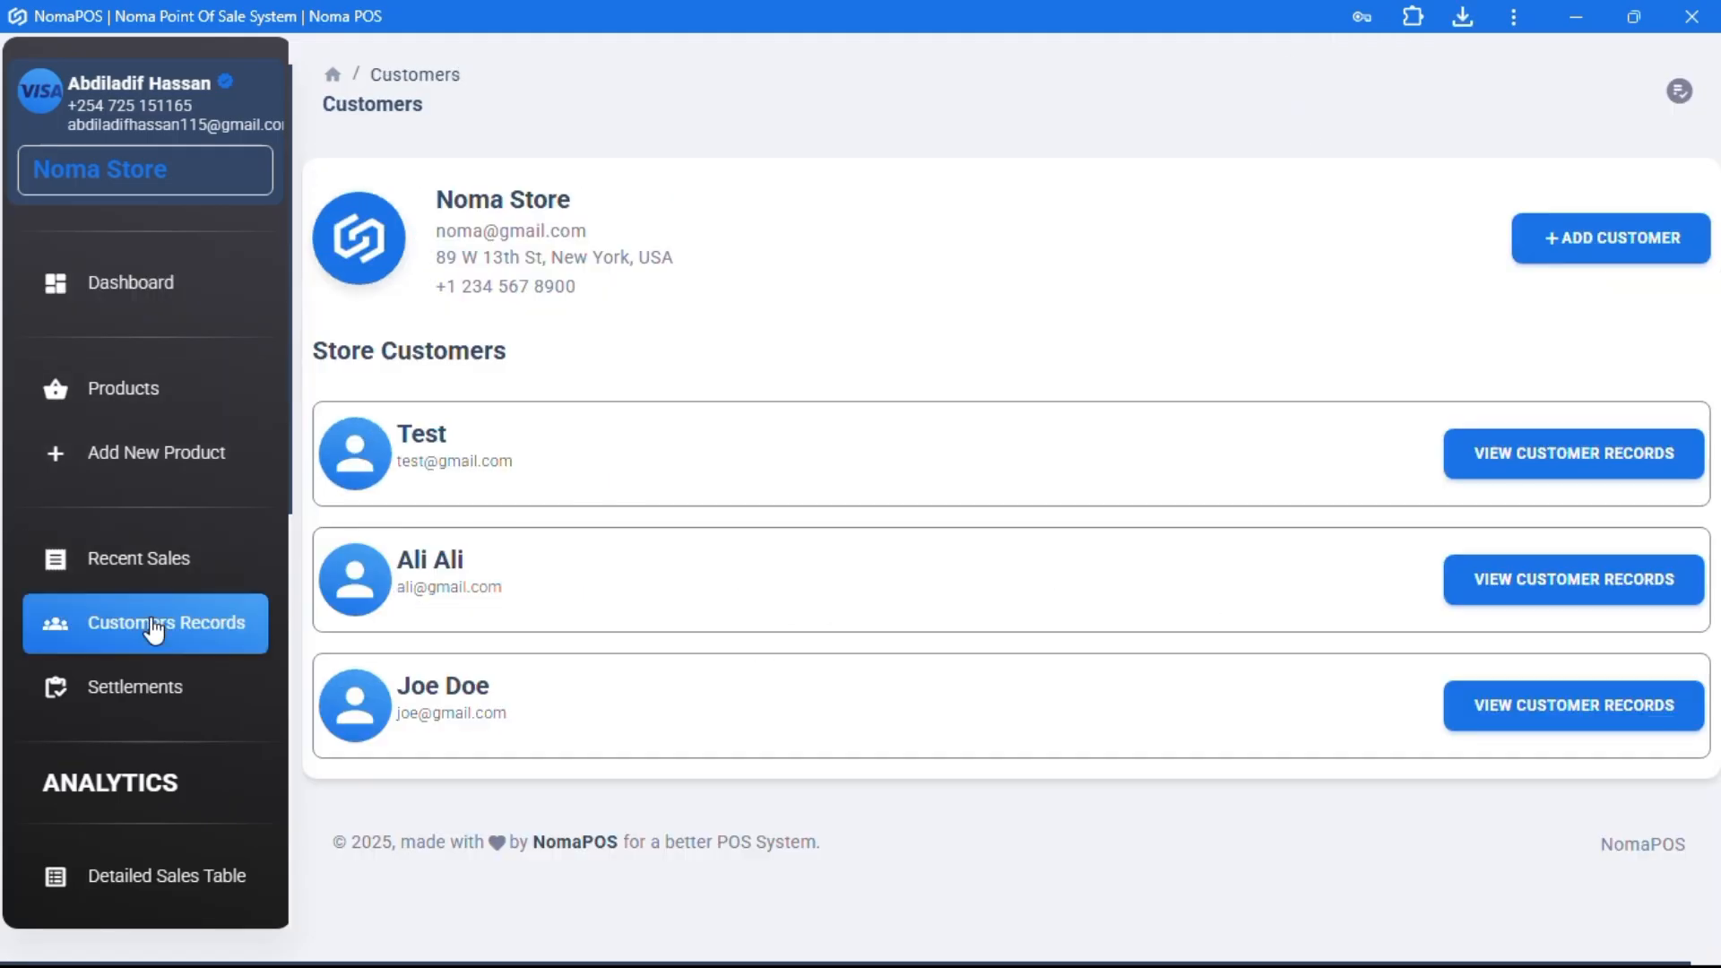
{"action": "left_click", "coordinate": [1532, 589]}
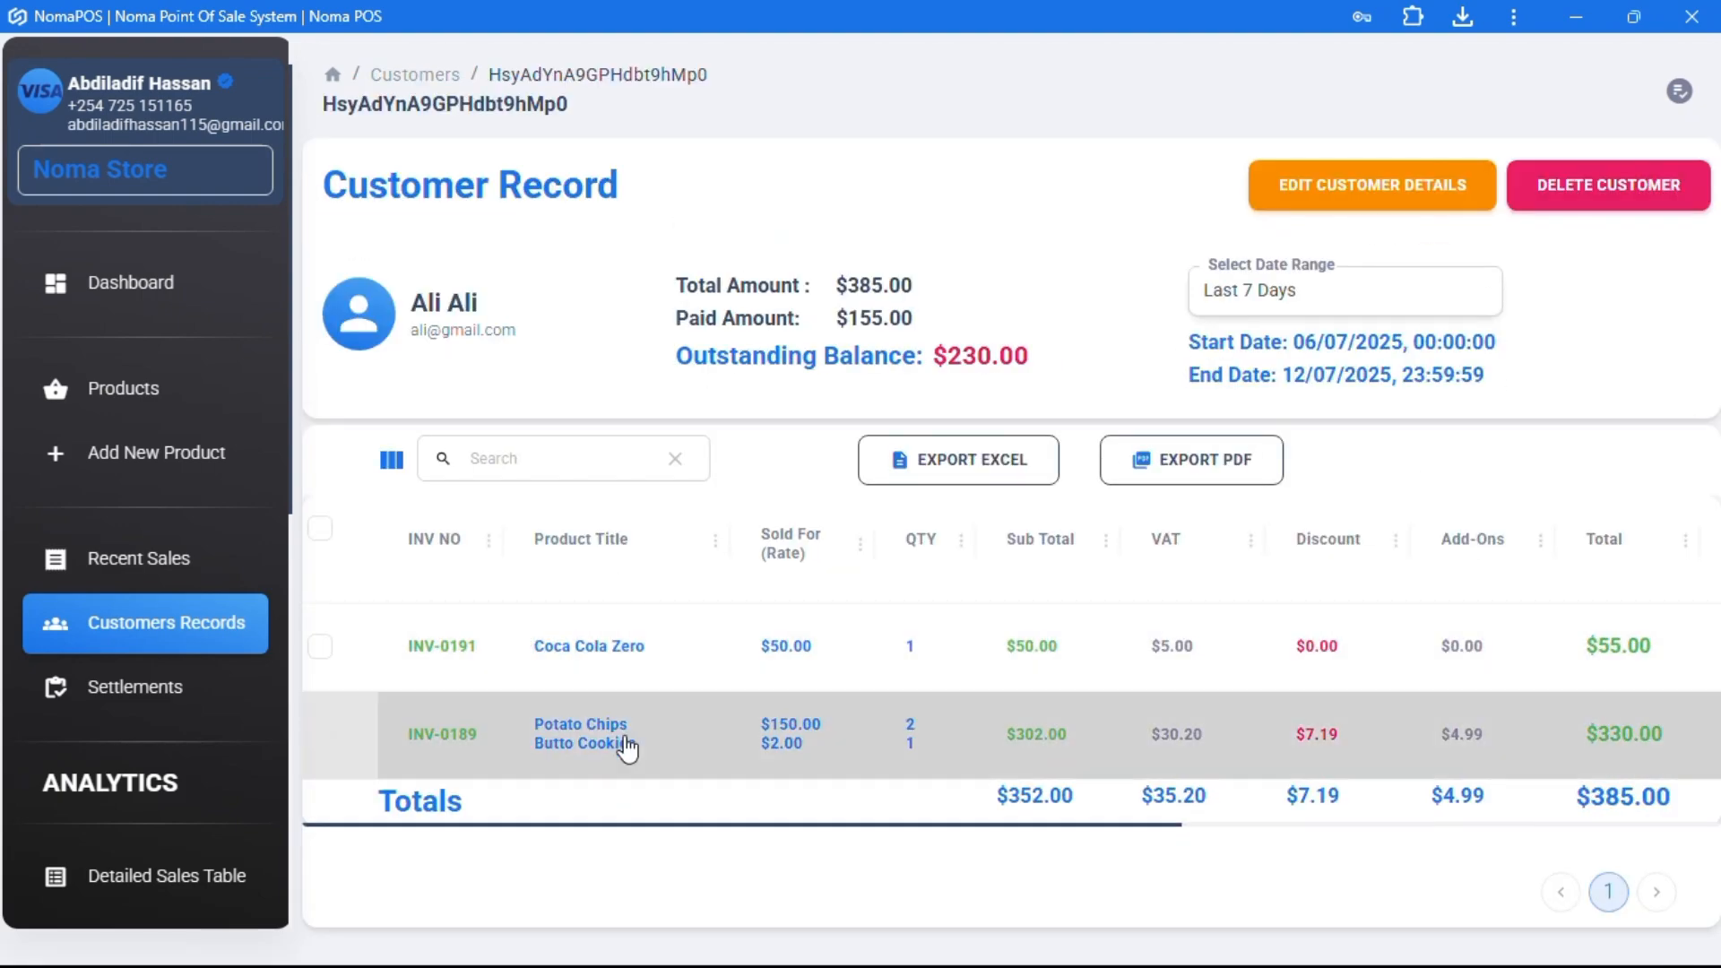
{"action": "scroll", "coordinate": [816, 743], "scroll_direction": "right", "scroll_amount": 5}
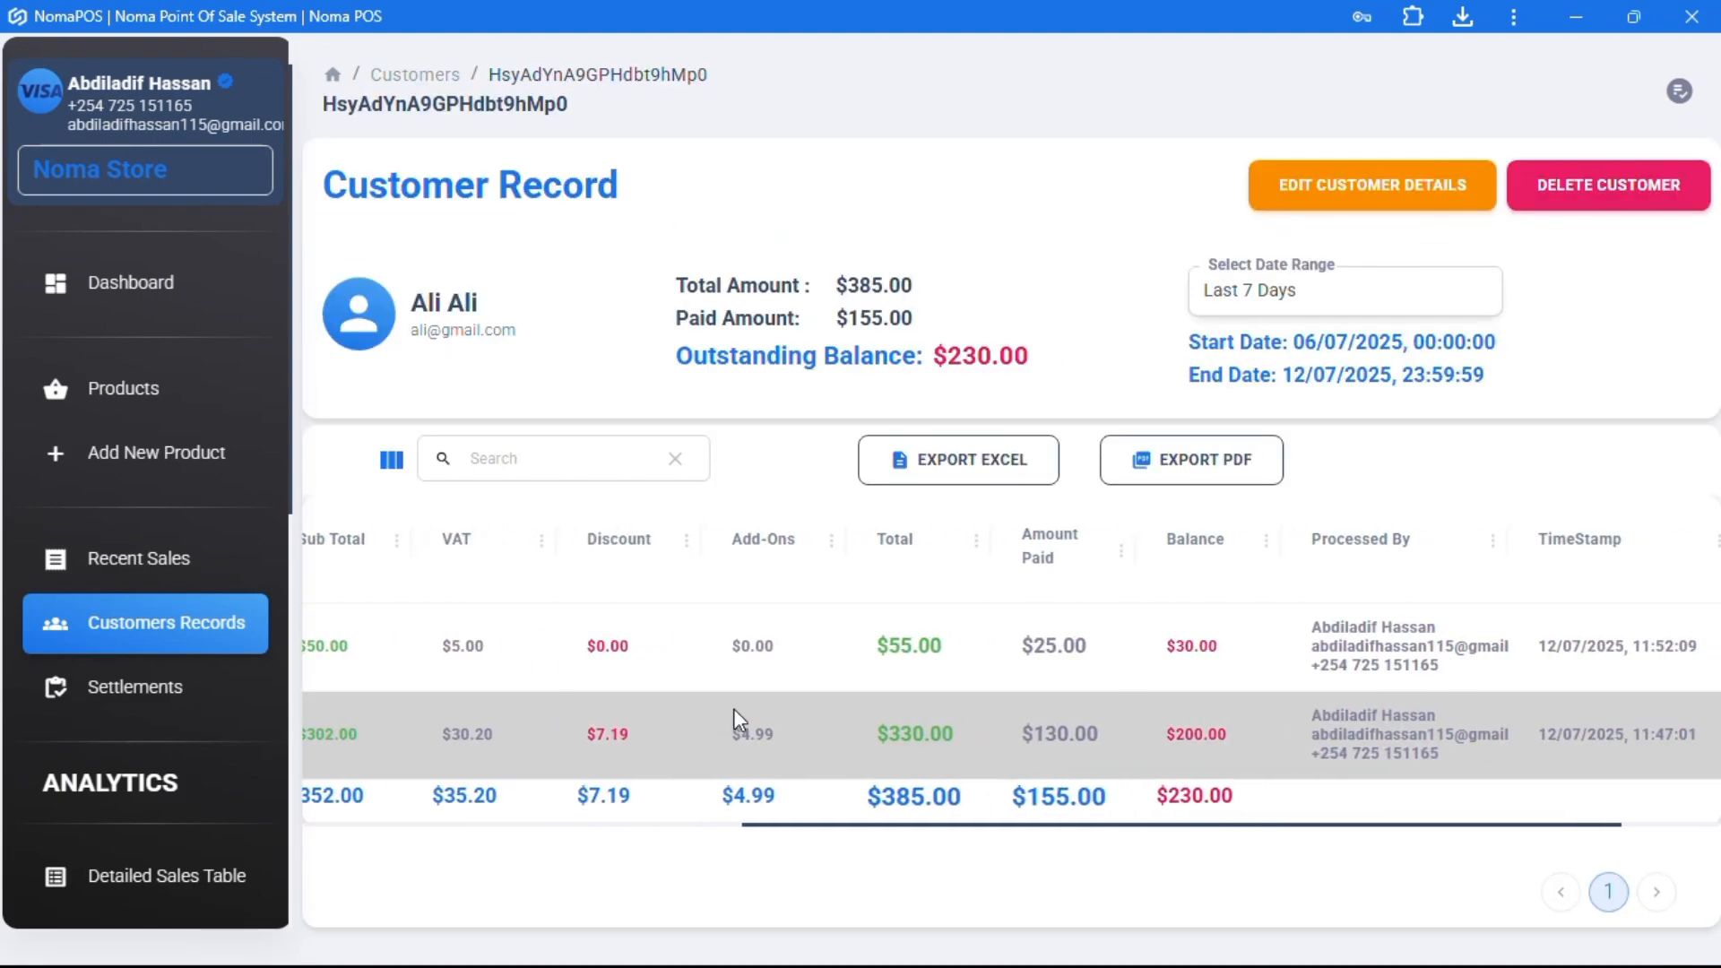
{"action": "double_click", "coordinate": [1025, 357]}
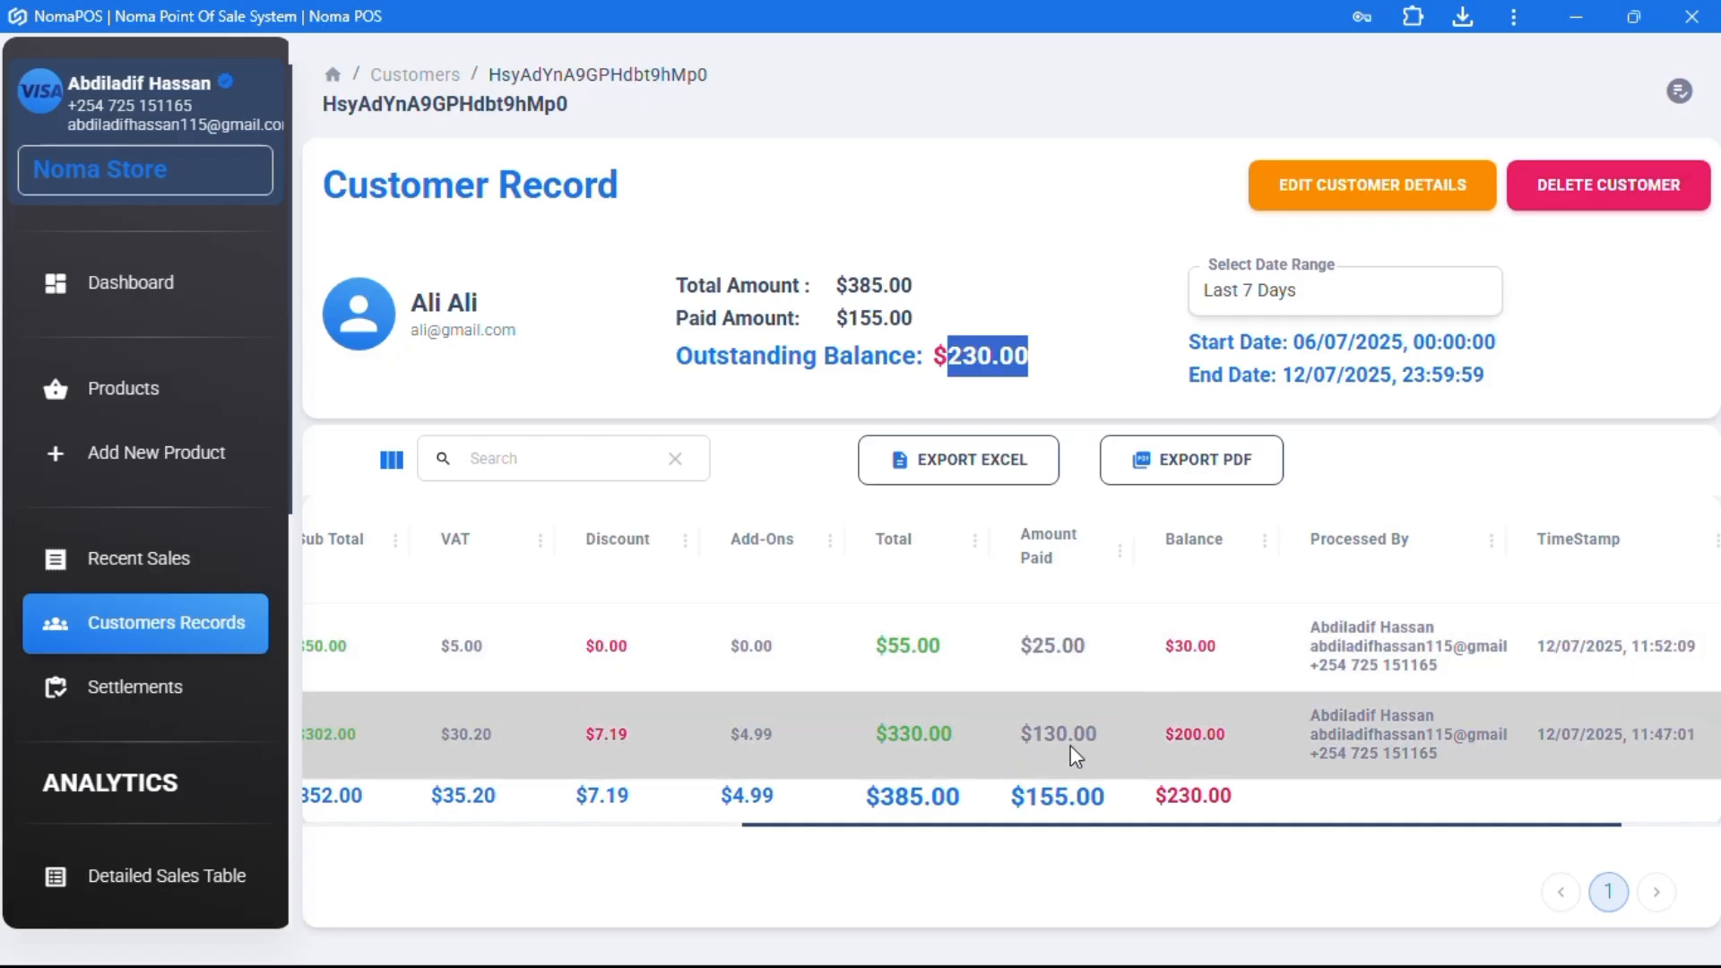
{"action": "left_click", "coordinate": [1176, 646]}
{"action": "double_click", "coordinate": [1176, 646]}
{"action": "left_click", "coordinate": [1228, 734]}
{"action": "scroll", "coordinate": [1164, 731], "scroll_direction": "left", "scroll_amount": 8}
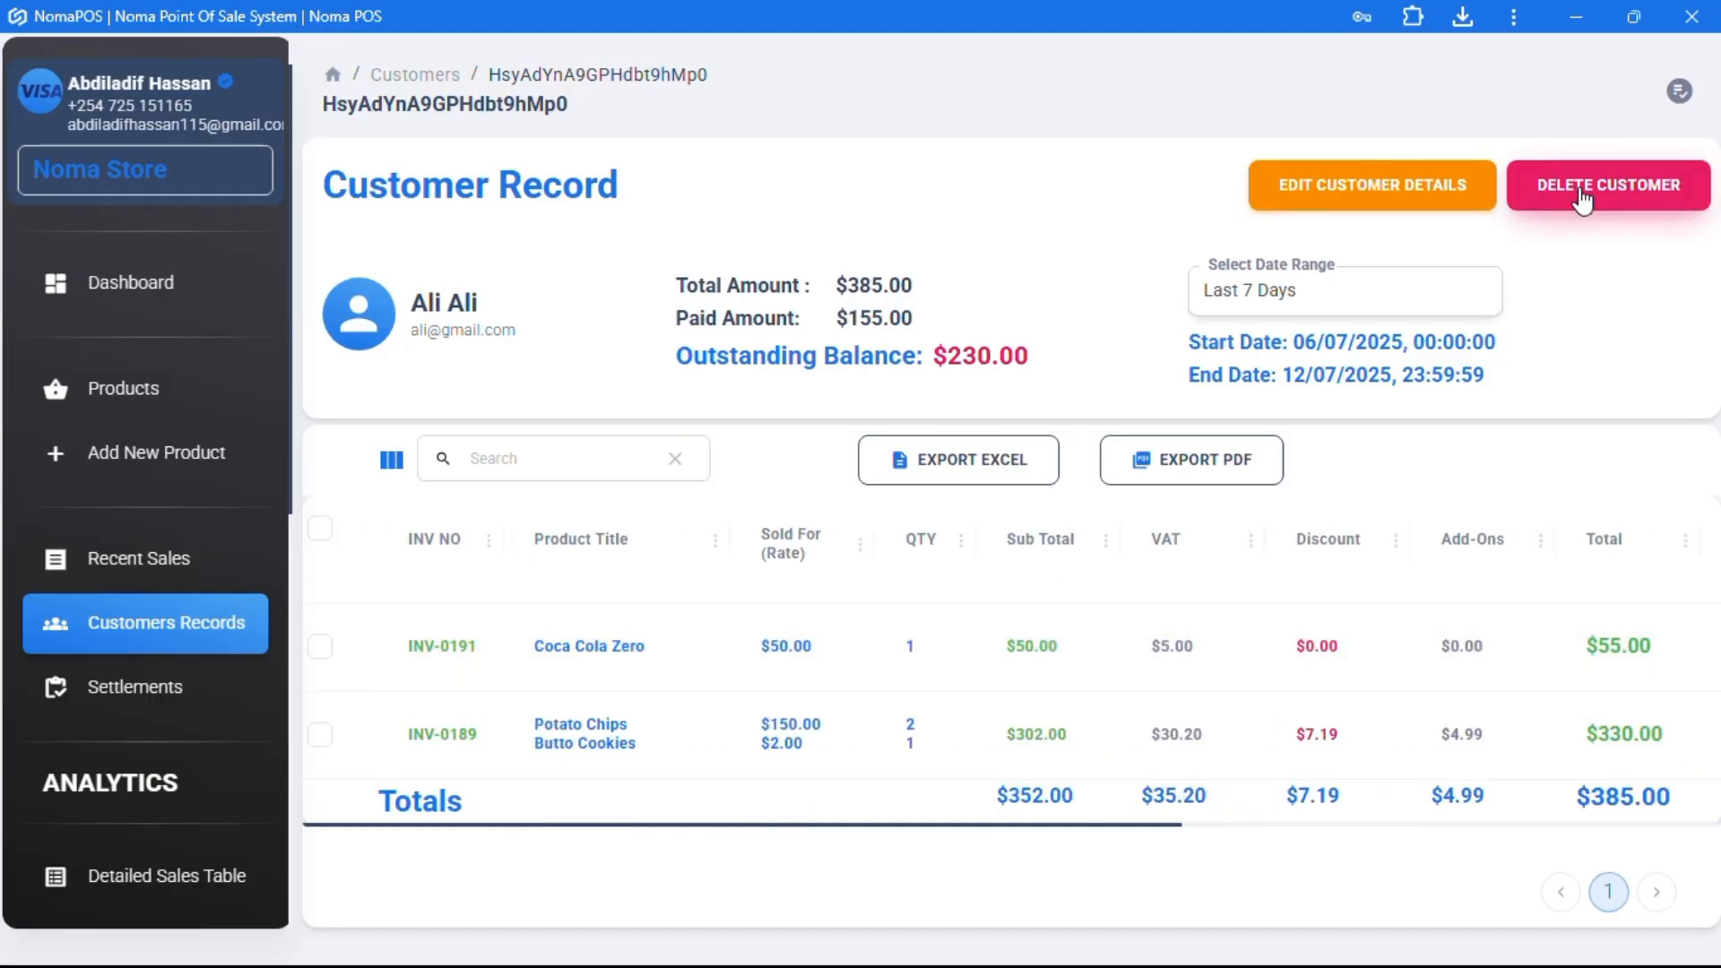
- Edit INV-0189's paid amount to 330 so it shows $0.00 outstanding, then return to Customers
{"action": "left_click", "coordinate": [578, 739]}
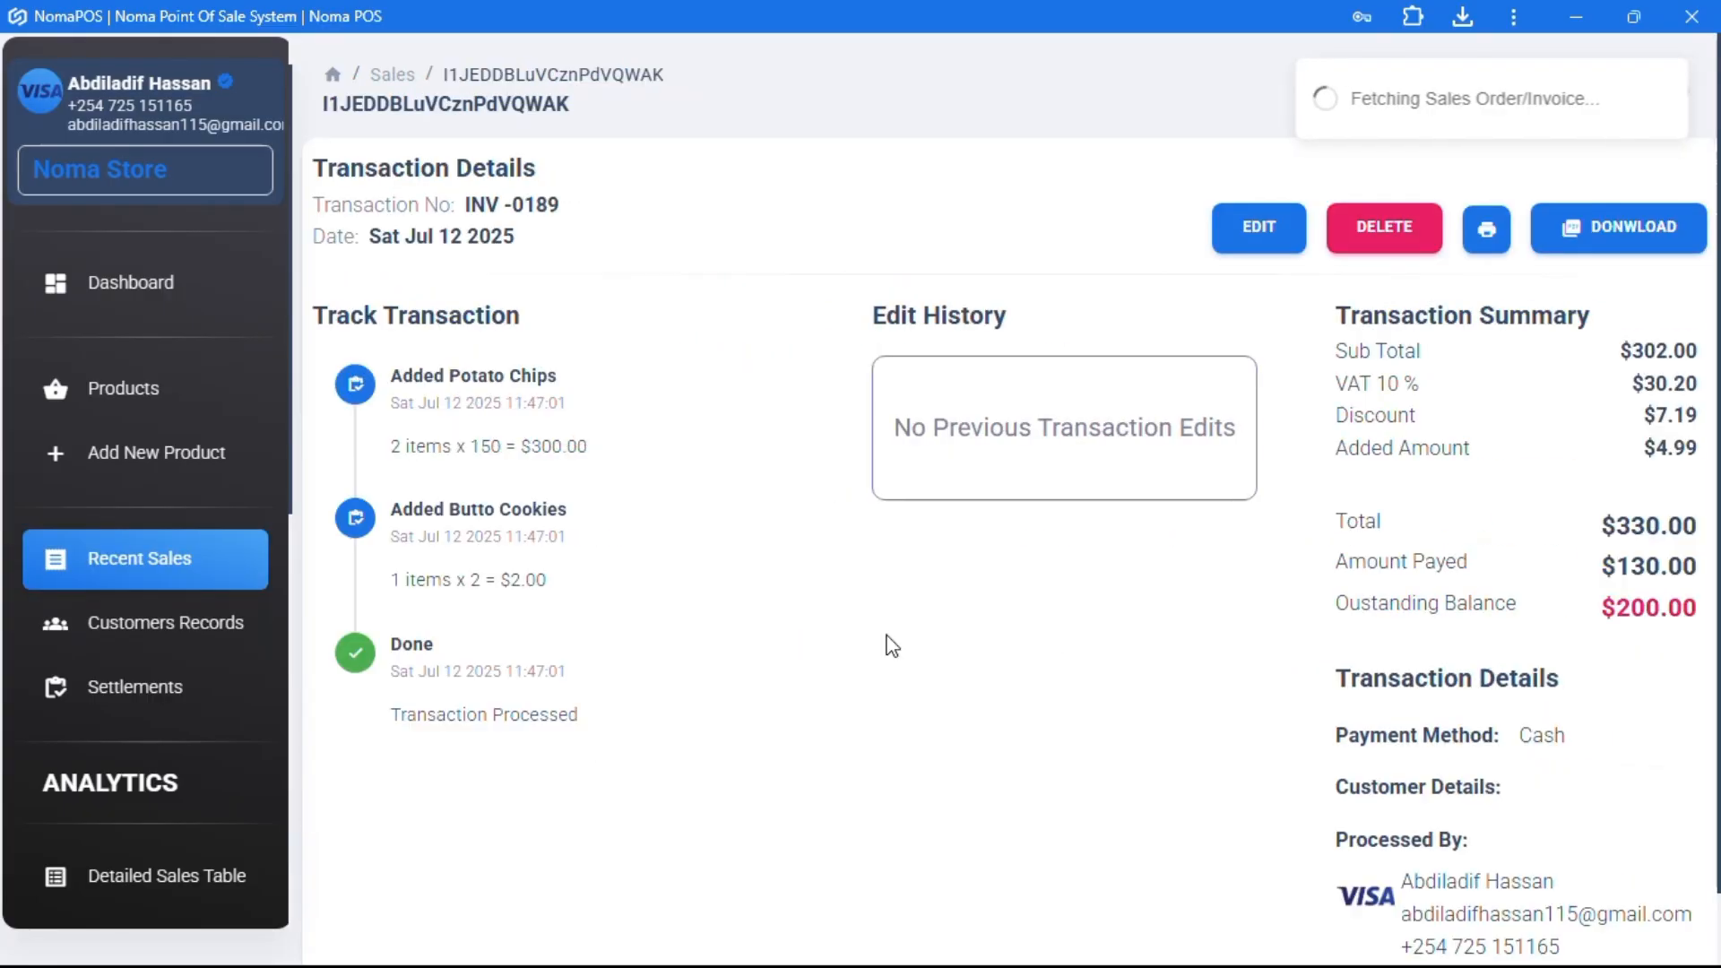
{"action": "left_click", "coordinate": [1259, 229]}
{"action": "scroll", "coordinate": [1424, 598], "scroll_direction": "down", "scroll_amount": 8}
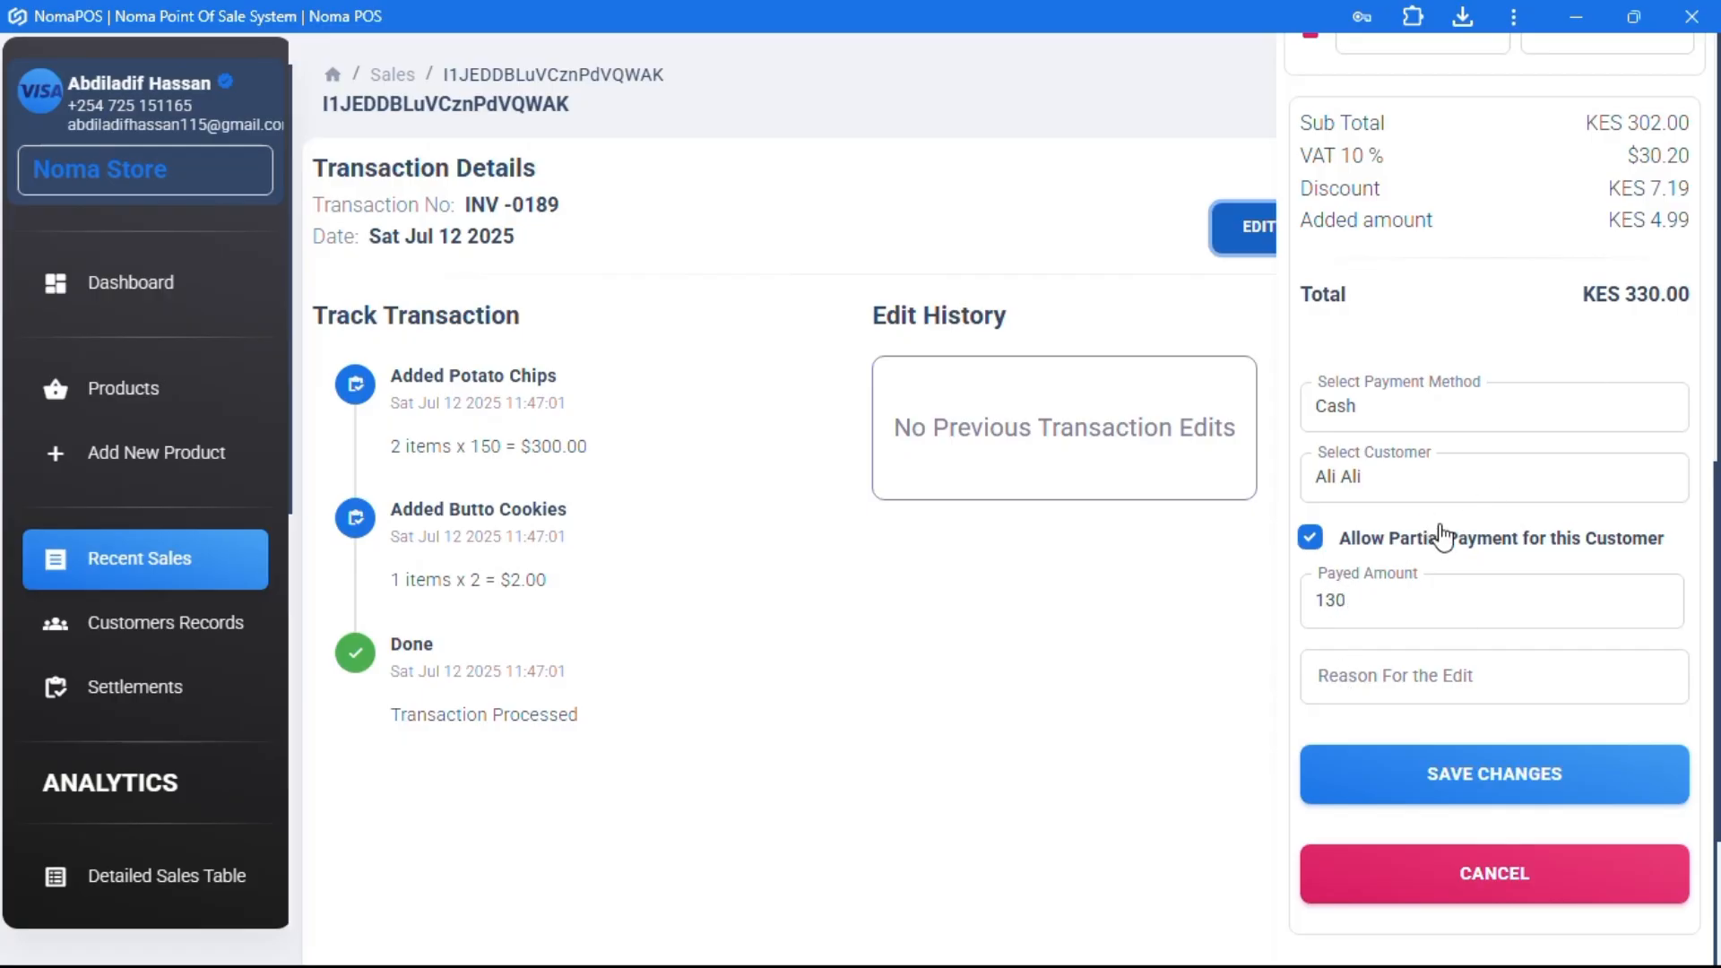
{"action": "left_click", "coordinate": [1337, 578]}
{"action": "key", "text": "ctrl+a"}
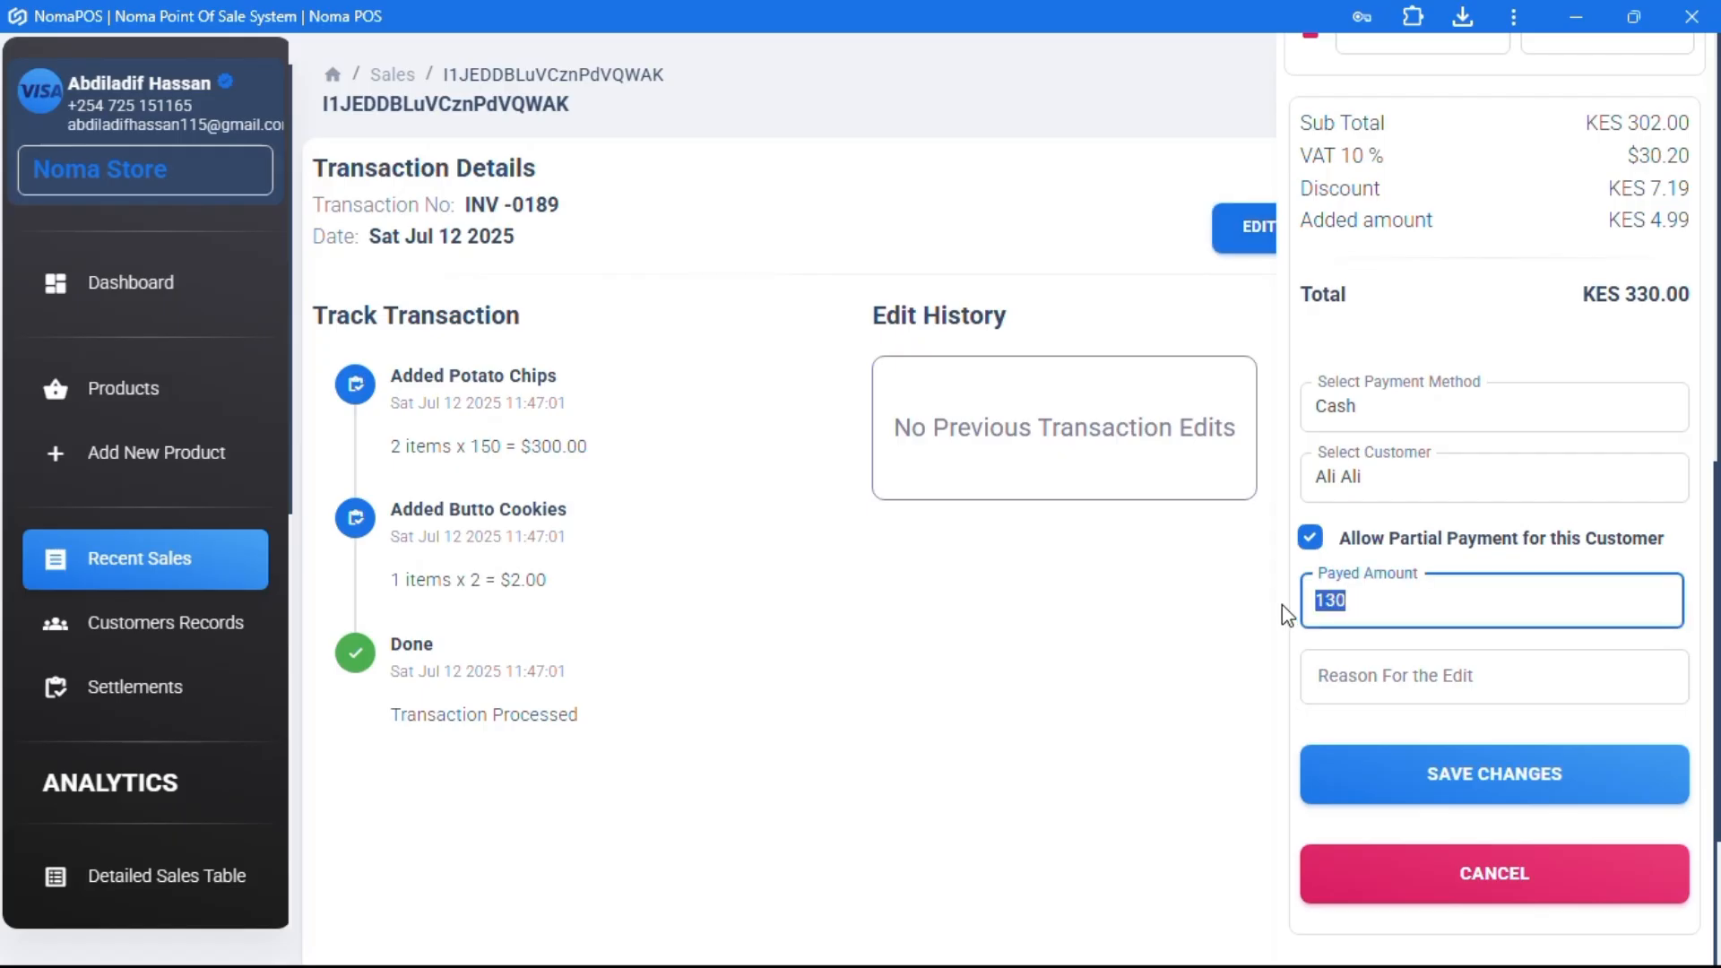
{"action": "type", "text": "330"}
{"action": "left_click", "coordinate": [1464, 776]}
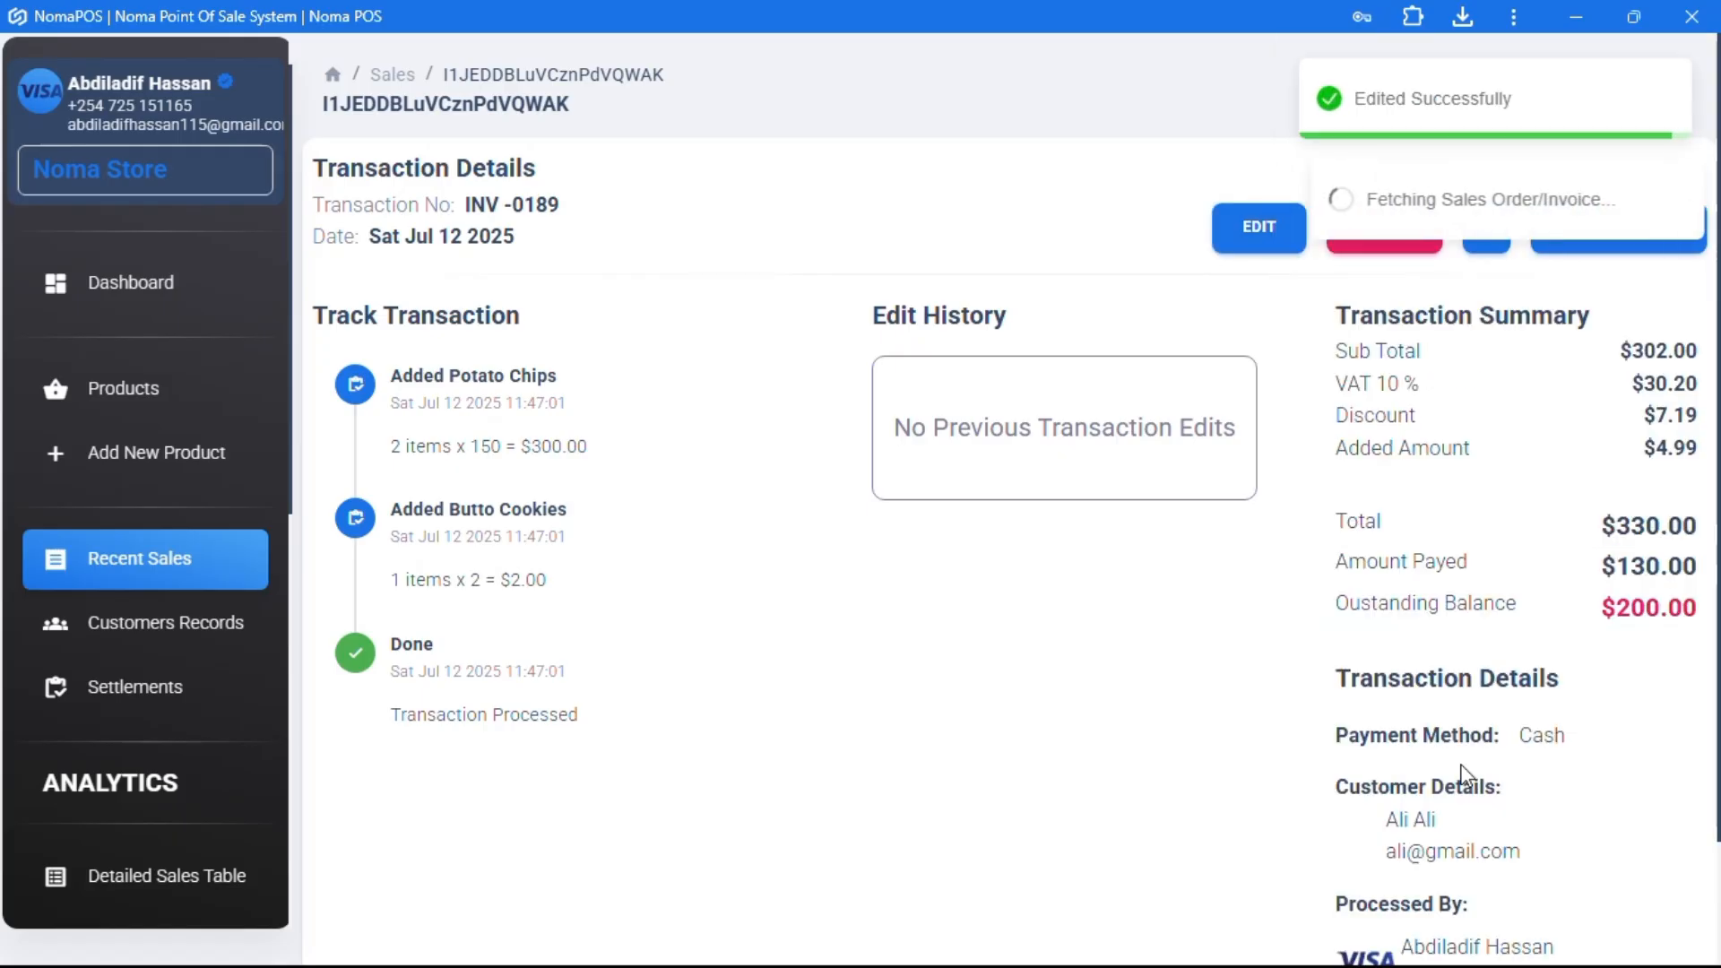
{"action": "left_click_drag", "start_coordinate": [1630, 608], "coordinate": [1701, 608]}
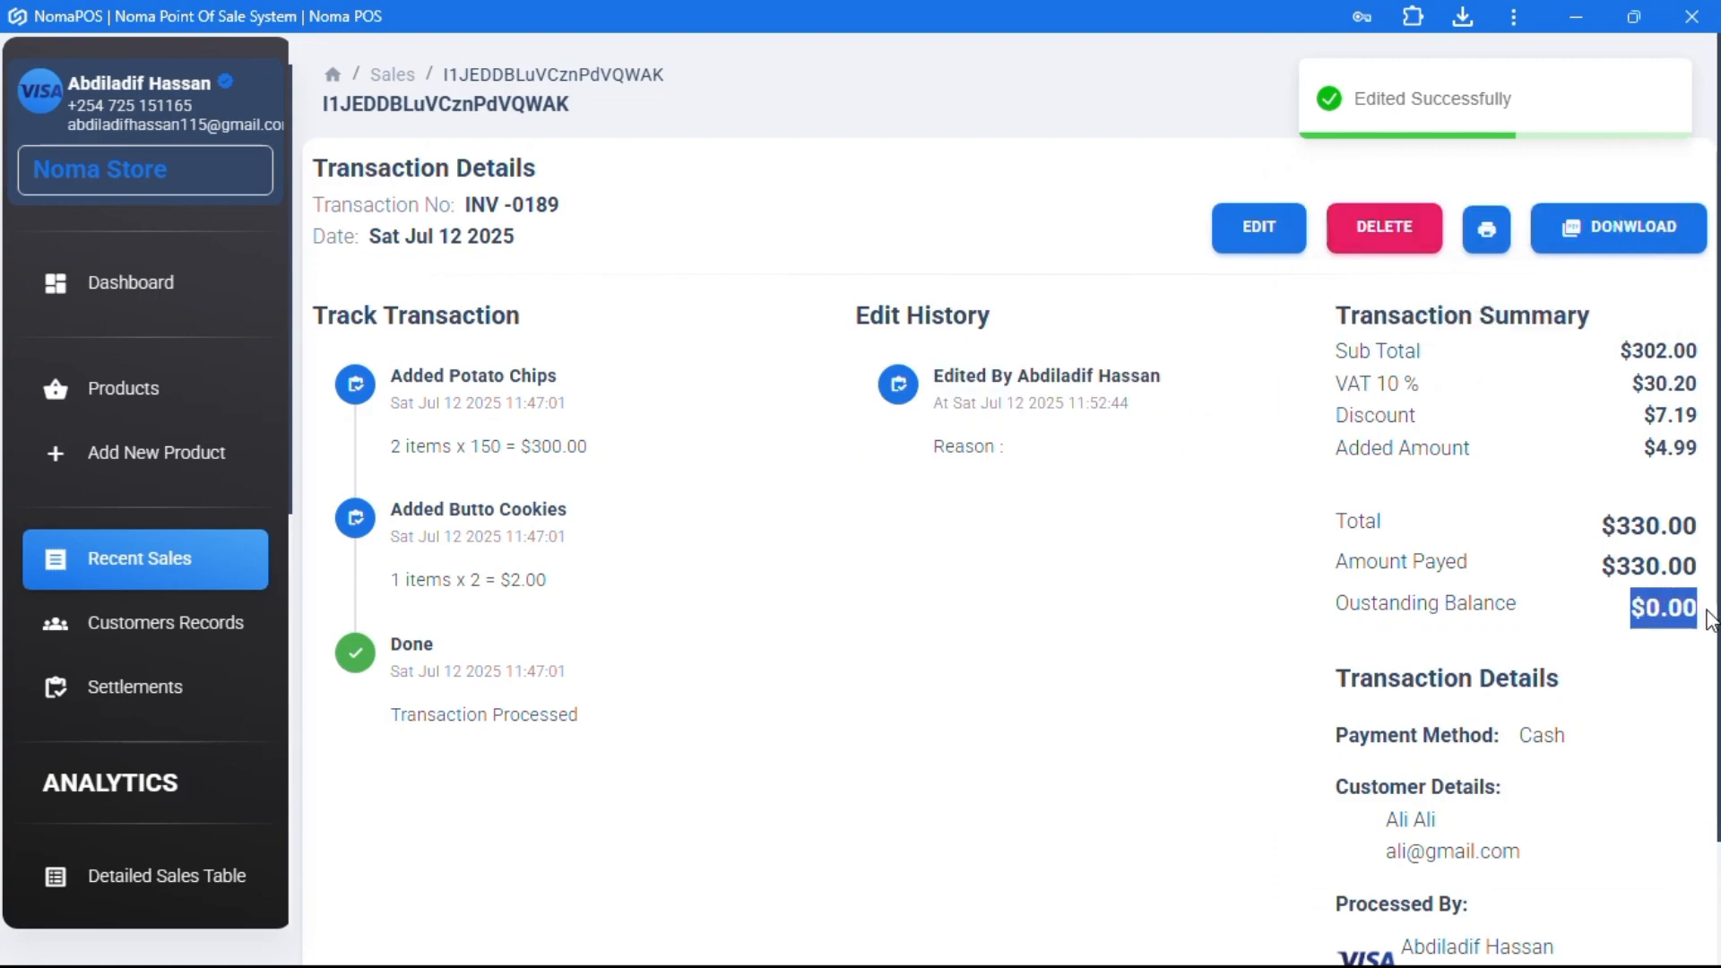
{"action": "left_click", "coordinate": [148, 627]}
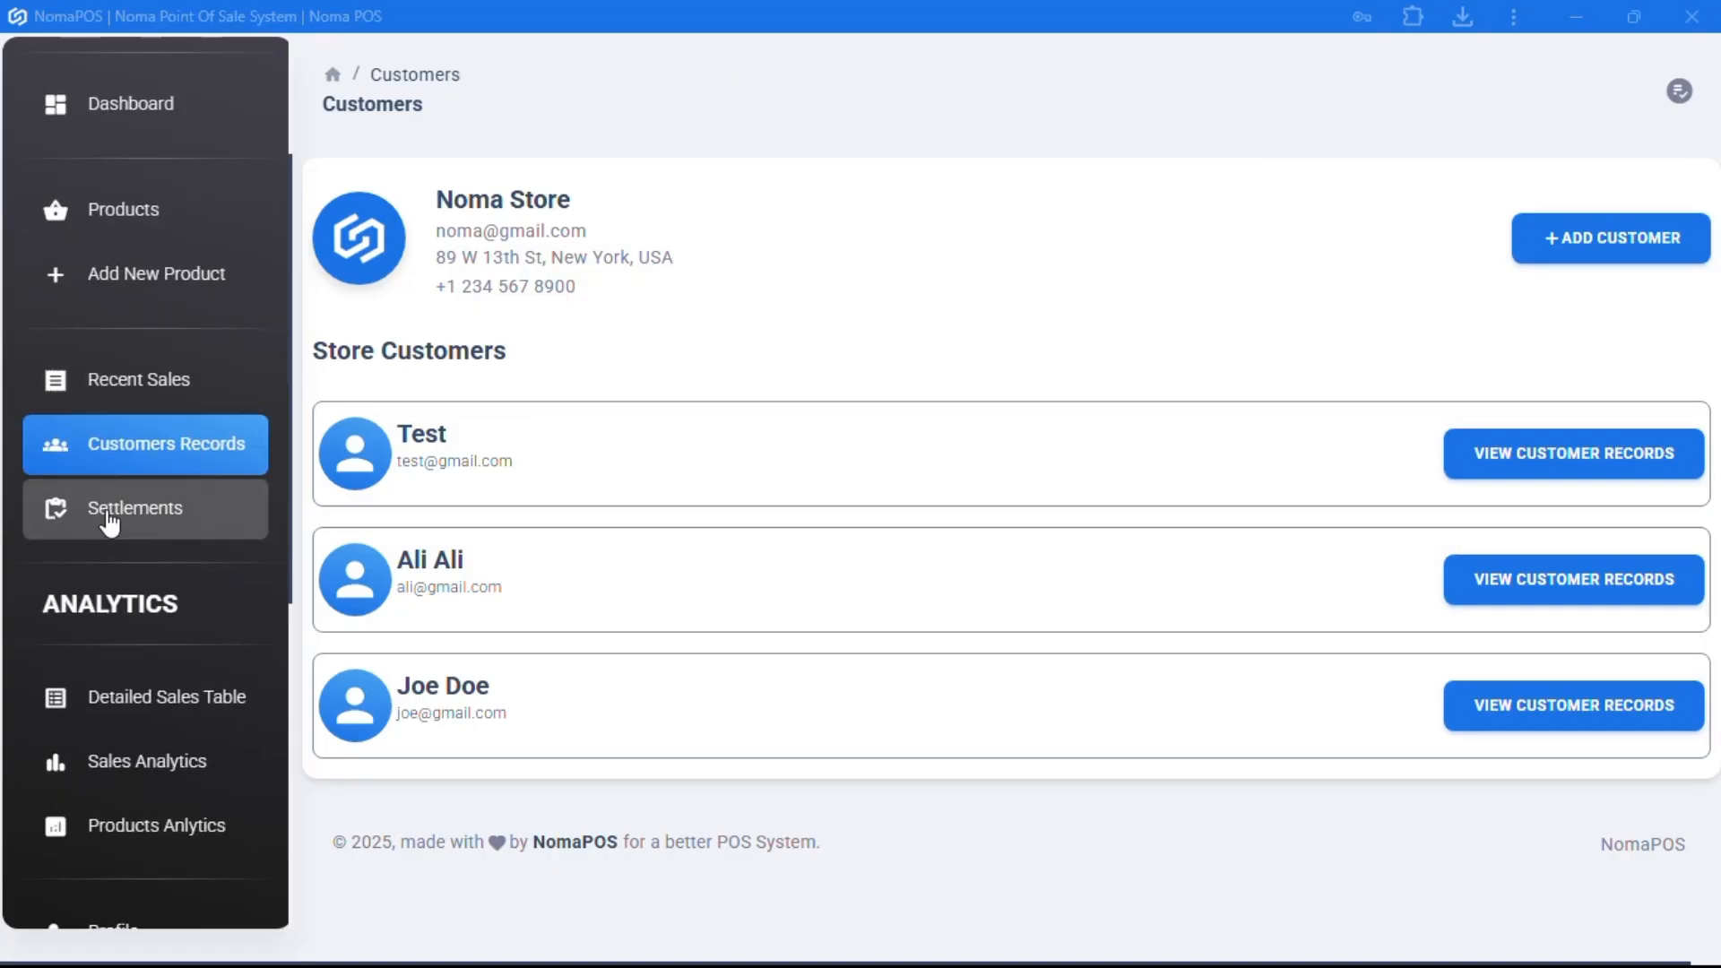
- Review the Last 7 Days Detailed Sales table's revenue columns: $2,005.25 total, $30.00 outstanding
{"action": "scroll", "coordinate": [109, 522], "scroll_direction": "down", "scroll_amount": 2}
{"action": "left_click", "coordinate": [122, 563]}
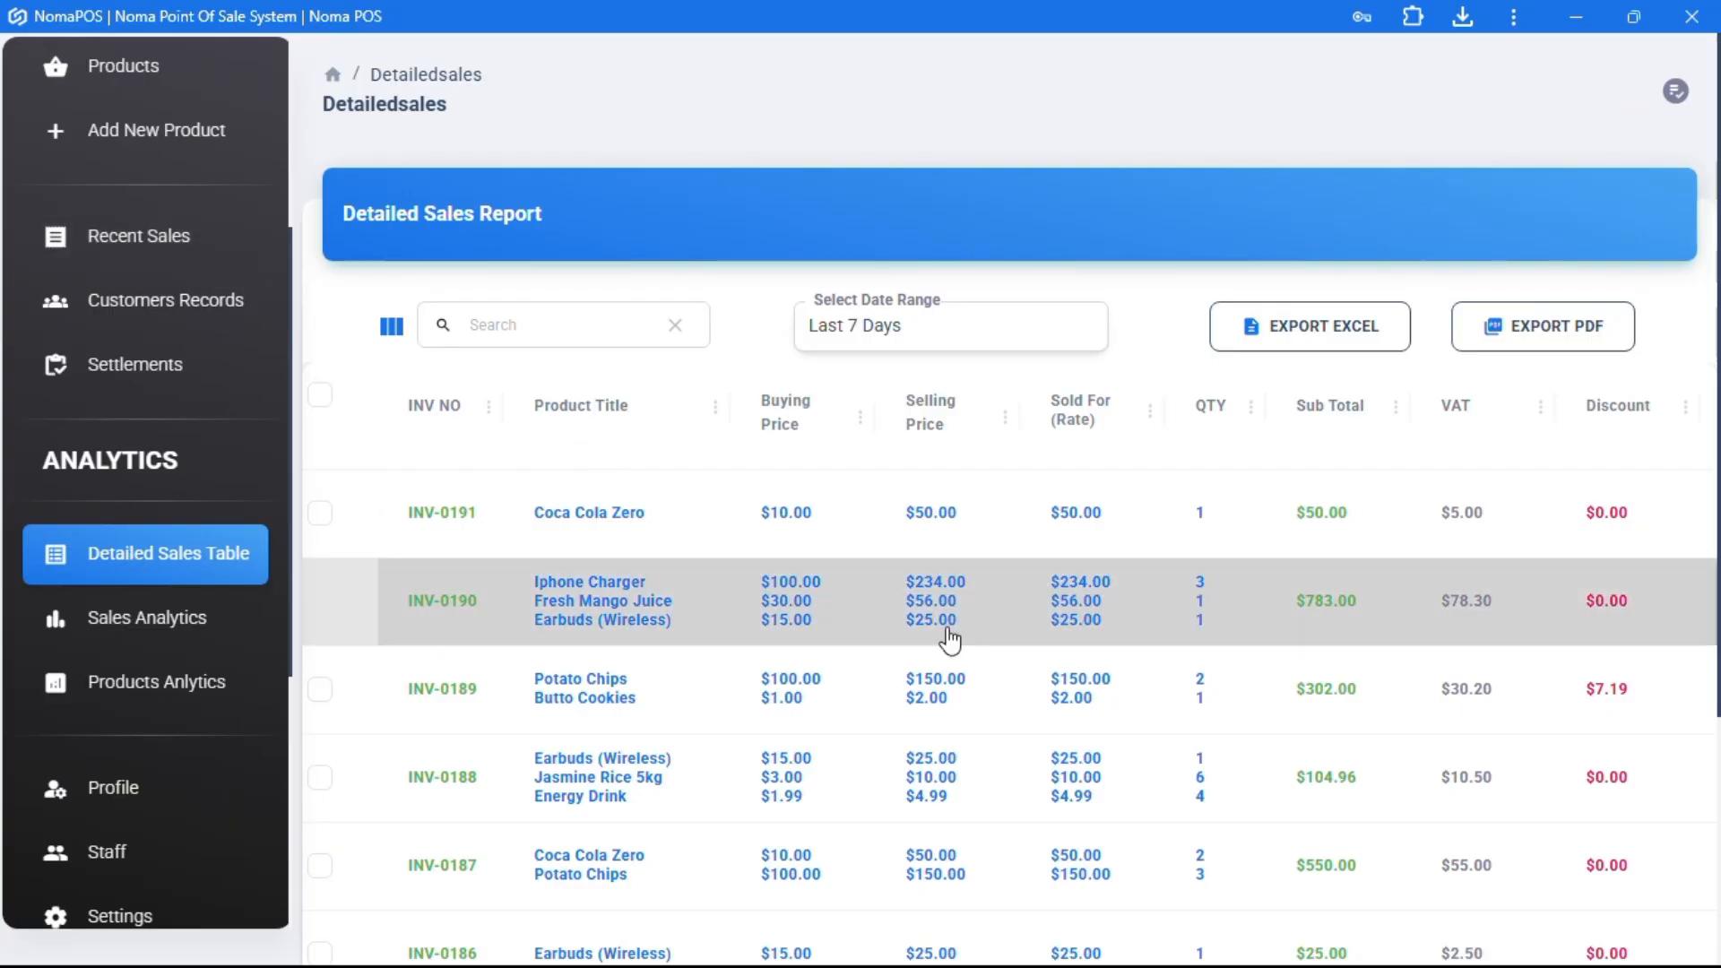
{"action": "scroll", "coordinate": [950, 639], "scroll_direction": "right", "scroll_amount": 9}
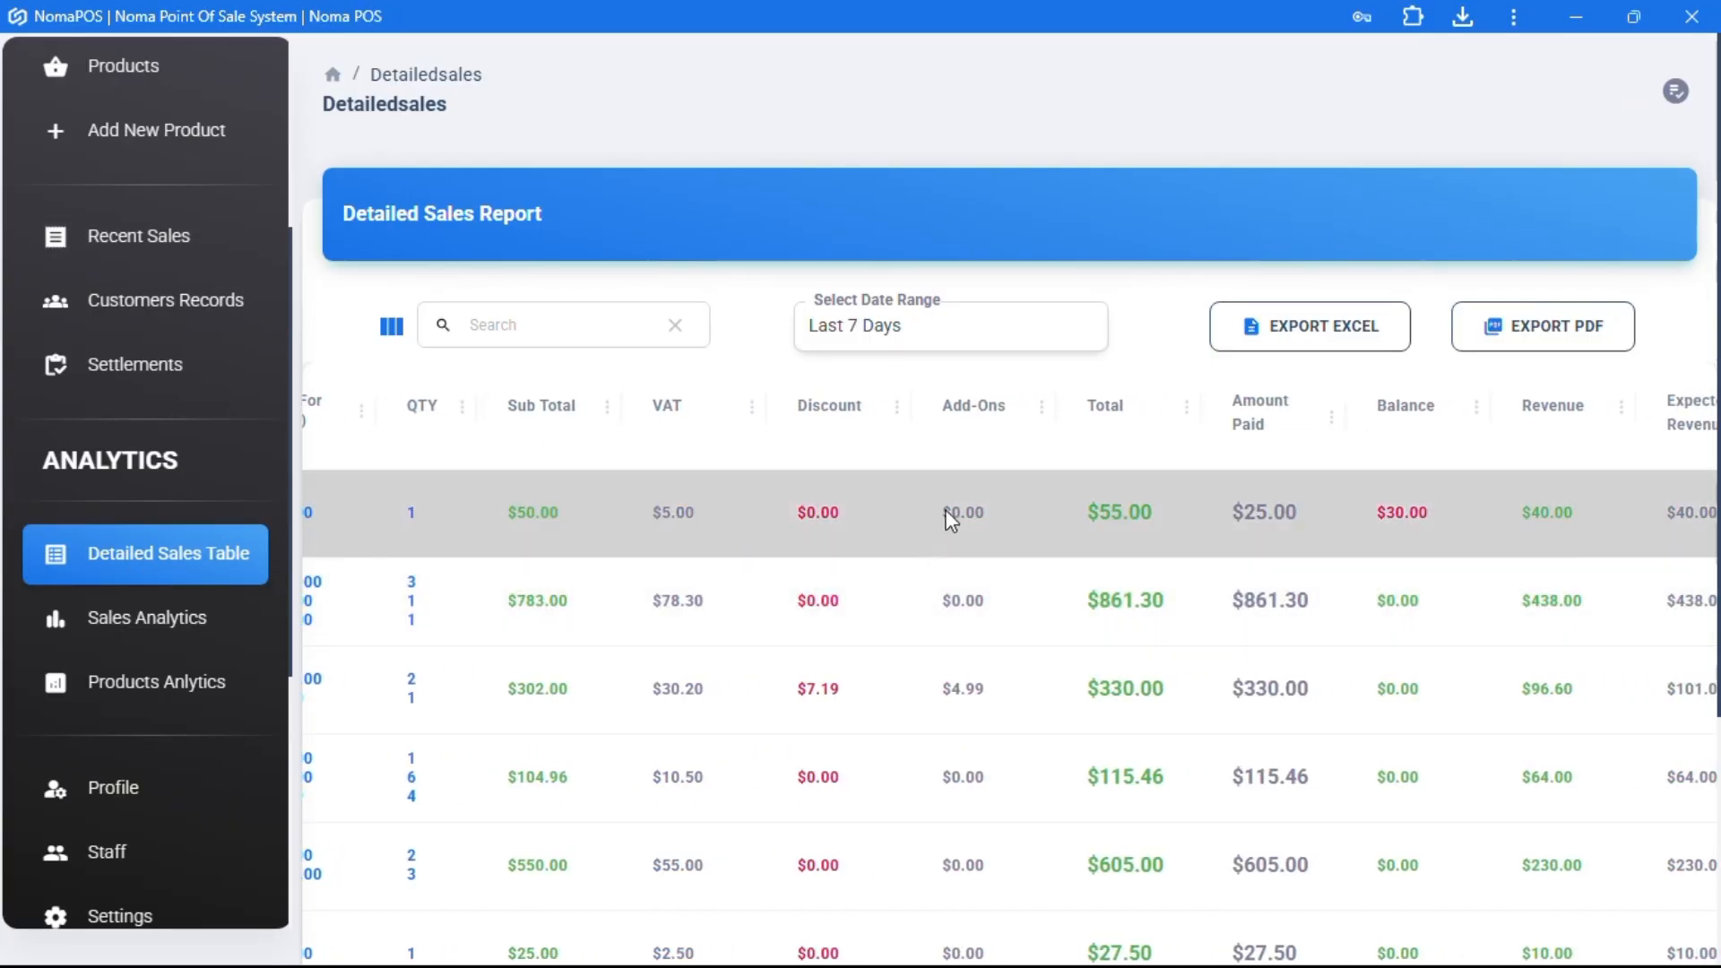
{"action": "scroll", "coordinate": [1100, 492], "scroll_direction": "right", "scroll_amount": 5}
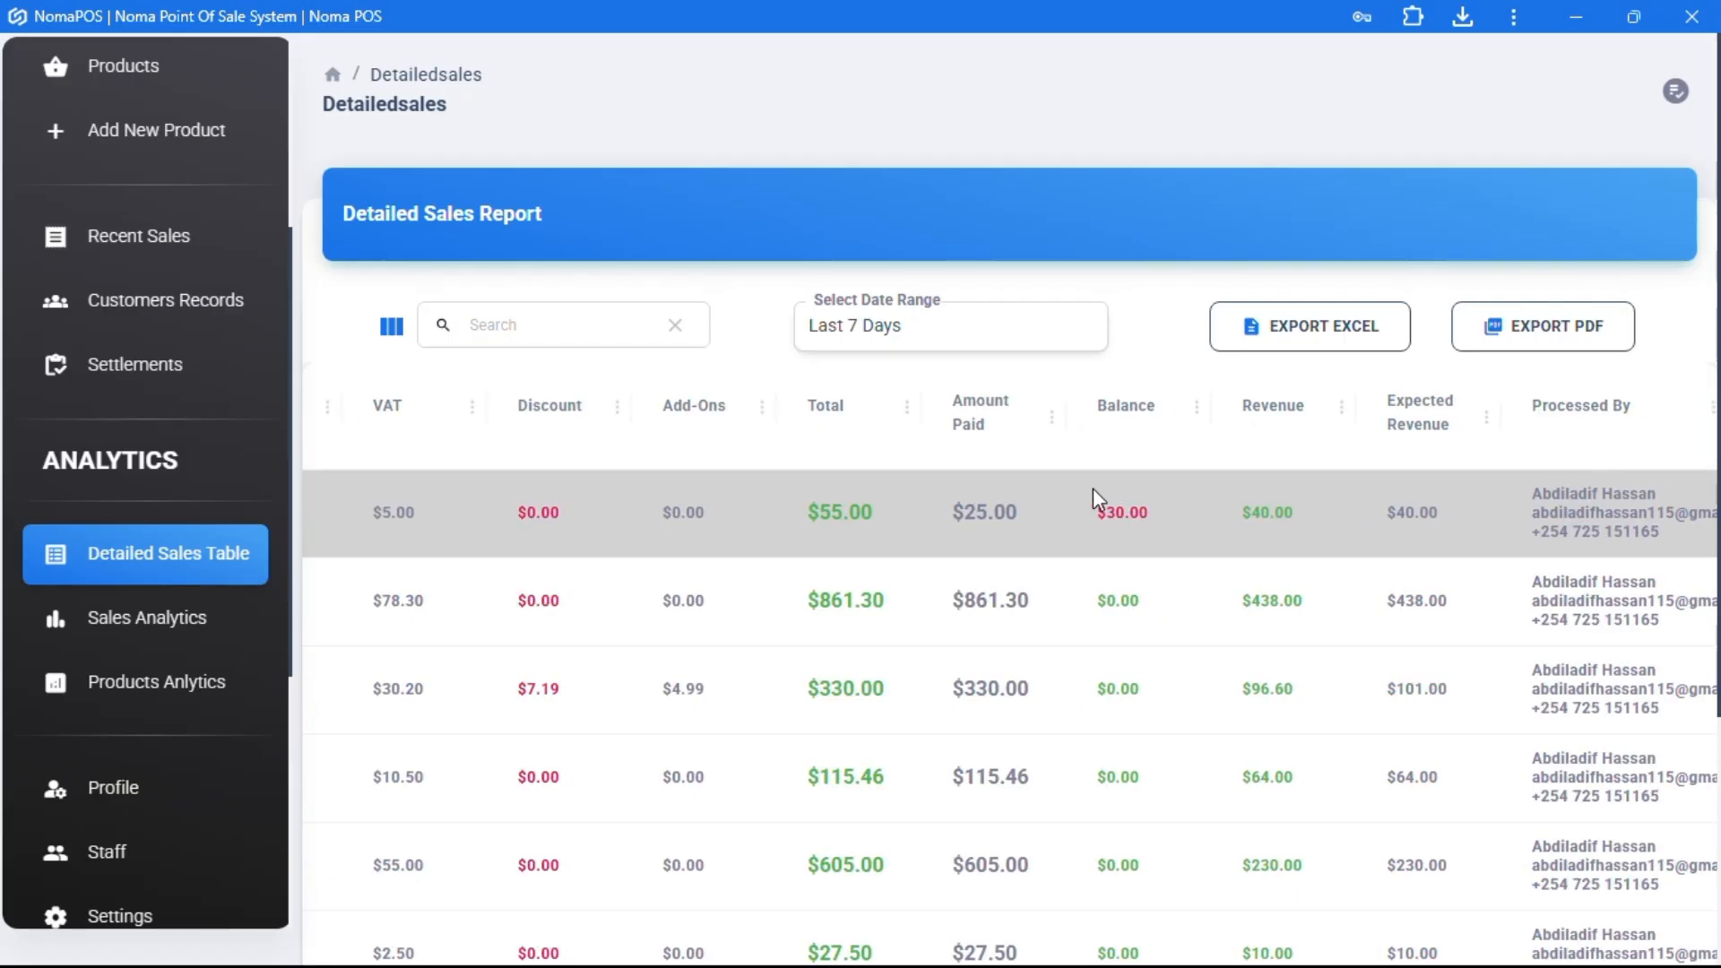
{"action": "scroll", "coordinate": [1117, 574], "scroll_direction": "right", "scroll_amount": 3}
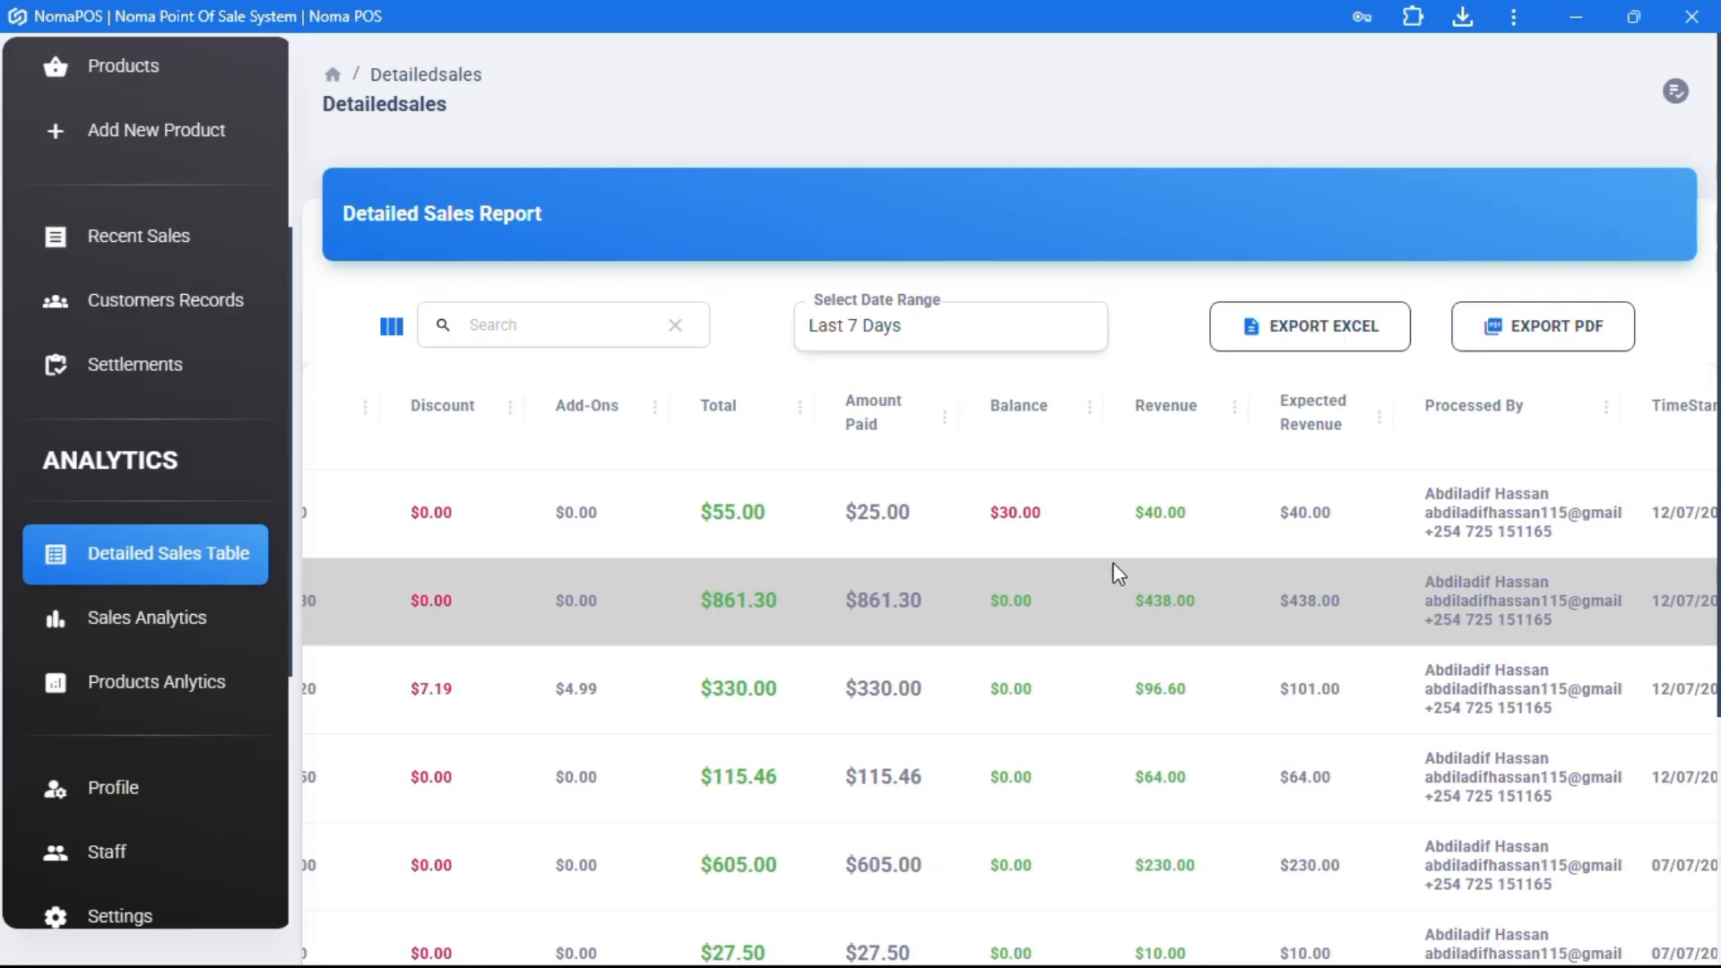
{"action": "left_click_drag", "start_coordinate": [1133, 514], "coordinate": [1168, 515]}
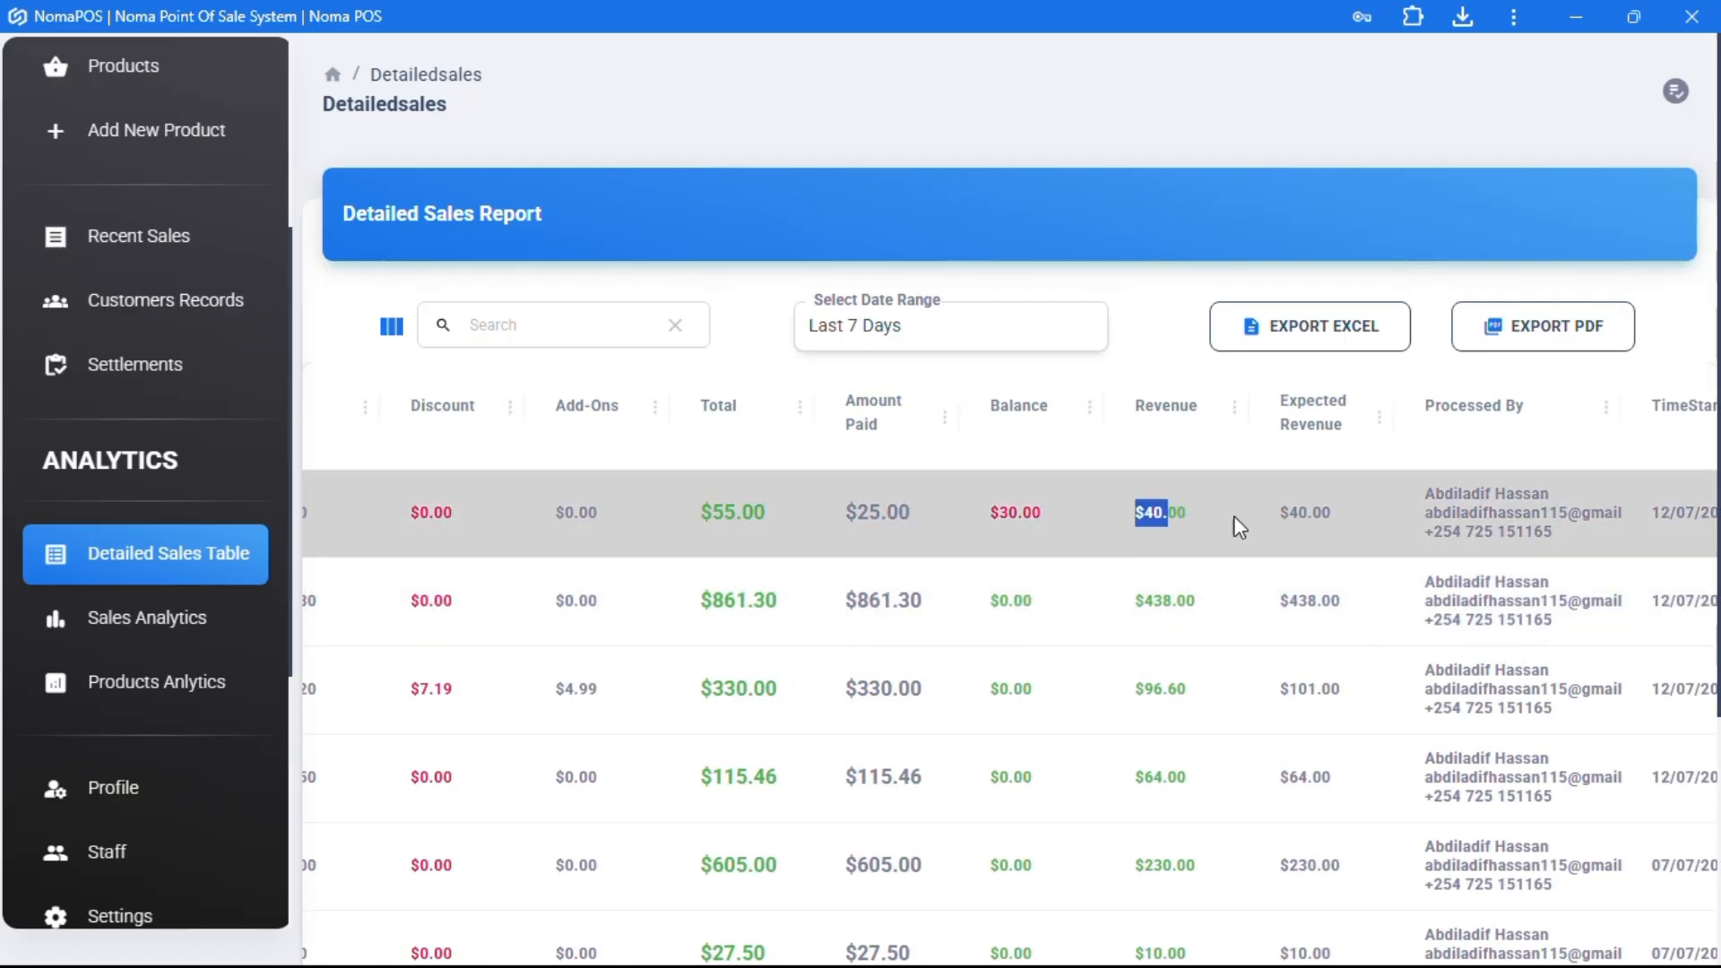
{"action": "left_click_drag", "start_coordinate": [1276, 514], "coordinate": [1323, 513]}
{"action": "scroll", "coordinate": [1244, 714], "scroll_direction": "down", "scroll_amount": 1}
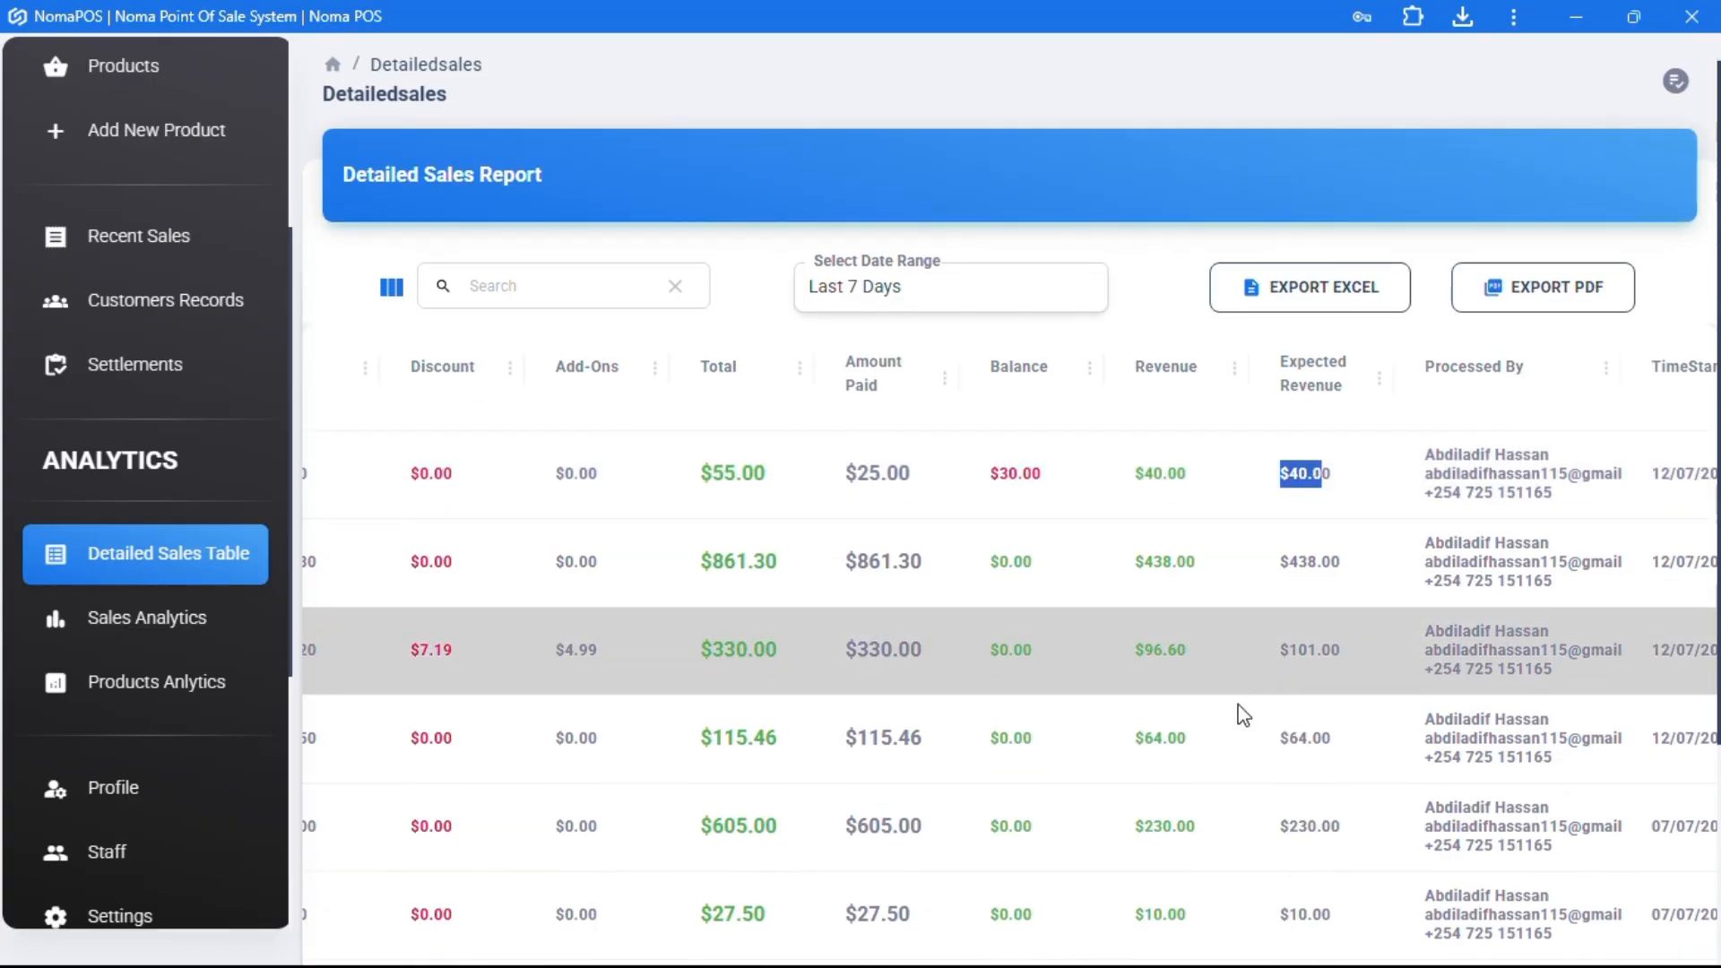
{"action": "scroll", "coordinate": [1244, 714], "scroll_direction": "down", "scroll_amount": 2}
{"action": "scroll", "coordinate": [1244, 714], "scroll_direction": "right", "scroll_amount": 3}
{"action": "right_click", "coordinate": [1235, 703]}
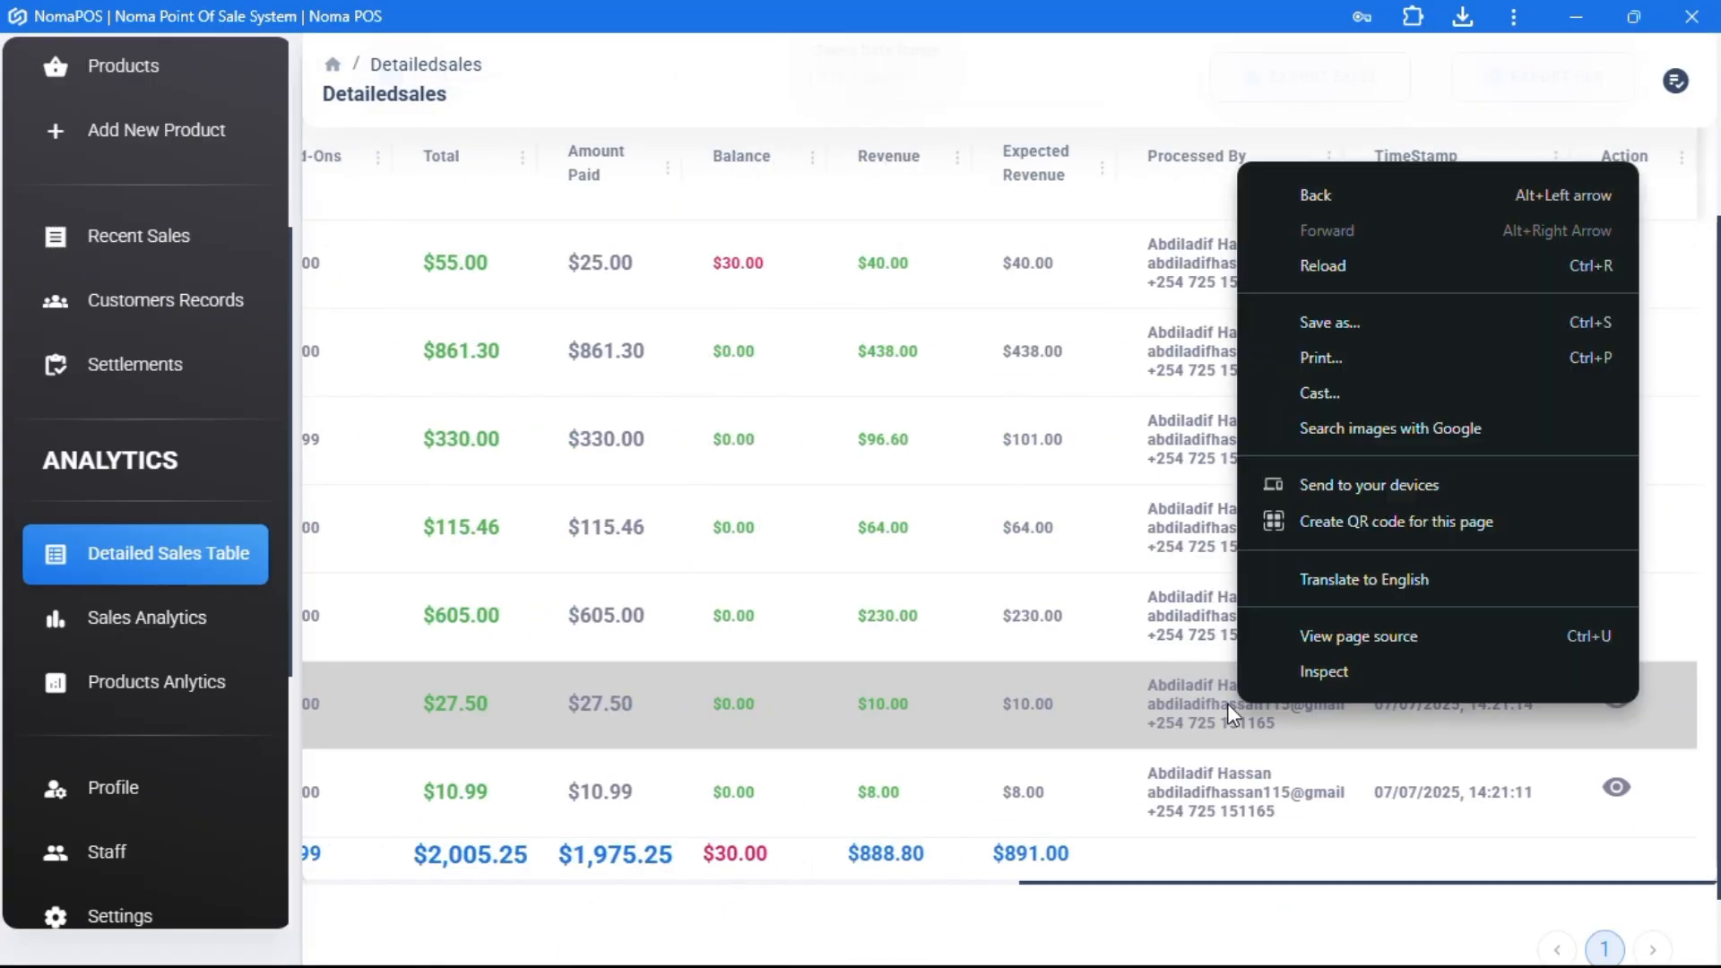
{"action": "scroll", "coordinate": [777, 677], "scroll_direction": "left", "scroll_amount": 3}
{"action": "scroll", "coordinate": [587, 445], "scroll_direction": "up", "scroll_amount": 3}
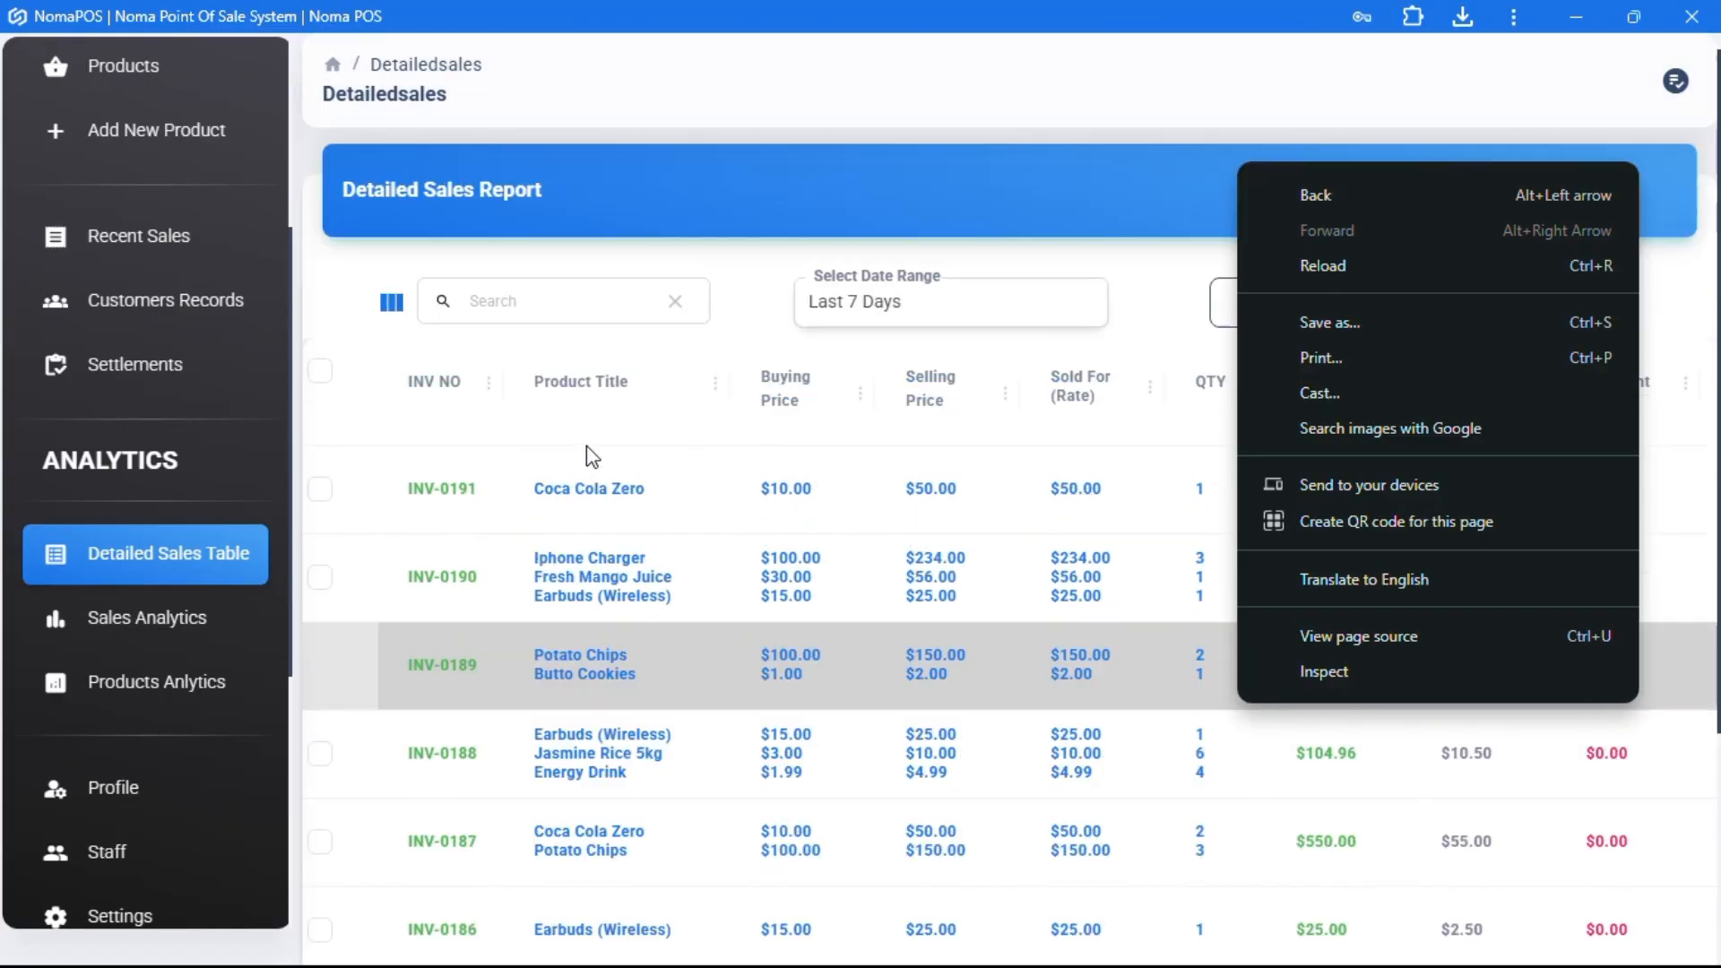
{"action": "left_click", "coordinate": [600, 563]}
{"action": "left_click", "coordinate": [601, 563]}
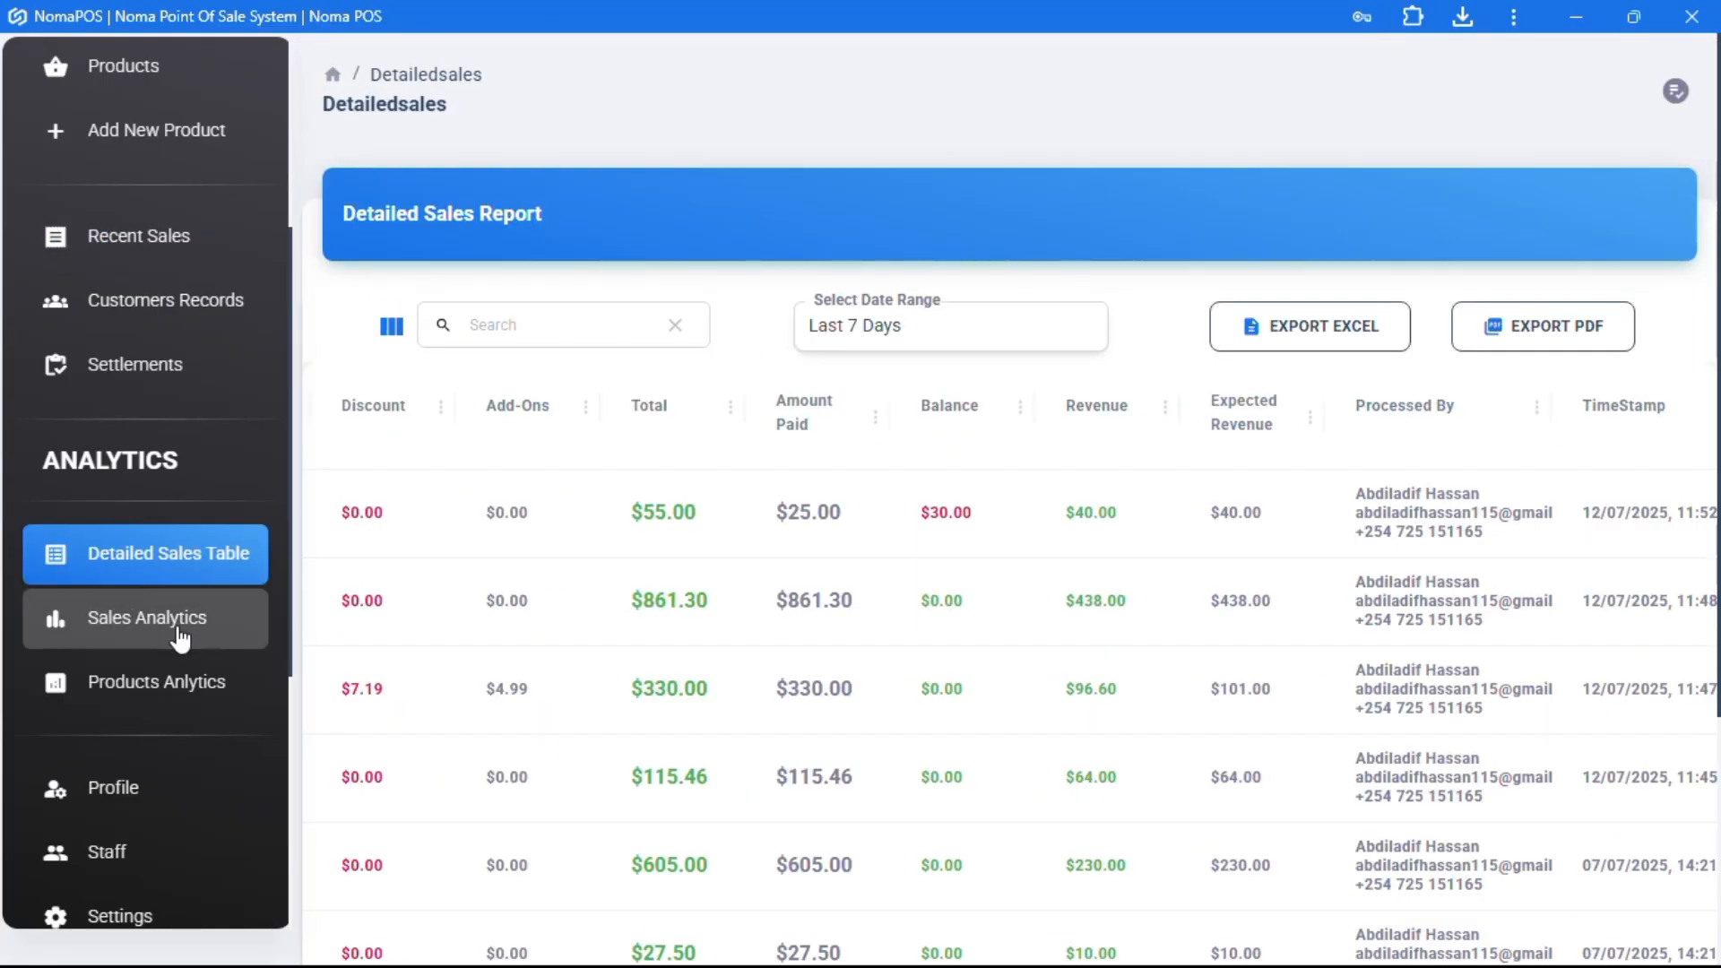
- Review This Month's sales and revenue analytics charts, then go to Products Anlytics
{"action": "left_click", "coordinate": [180, 631]}
{"action": "left_click", "coordinate": [1327, 208]}
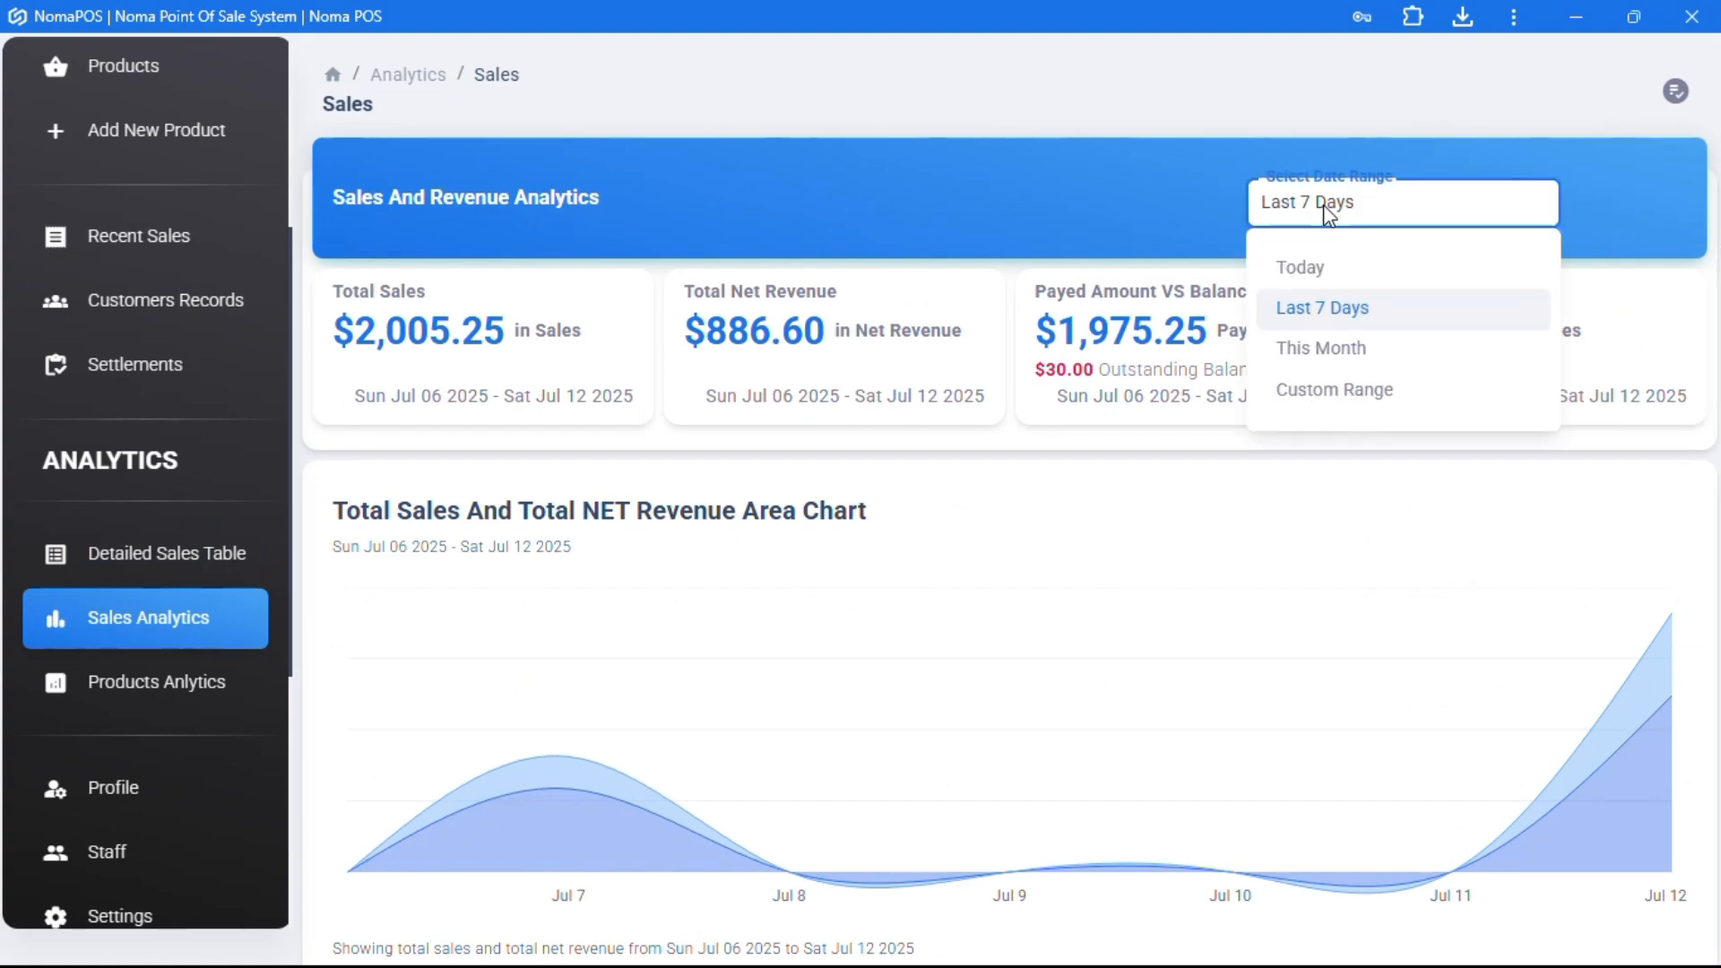
{"action": "left_click", "coordinate": [1335, 354]}
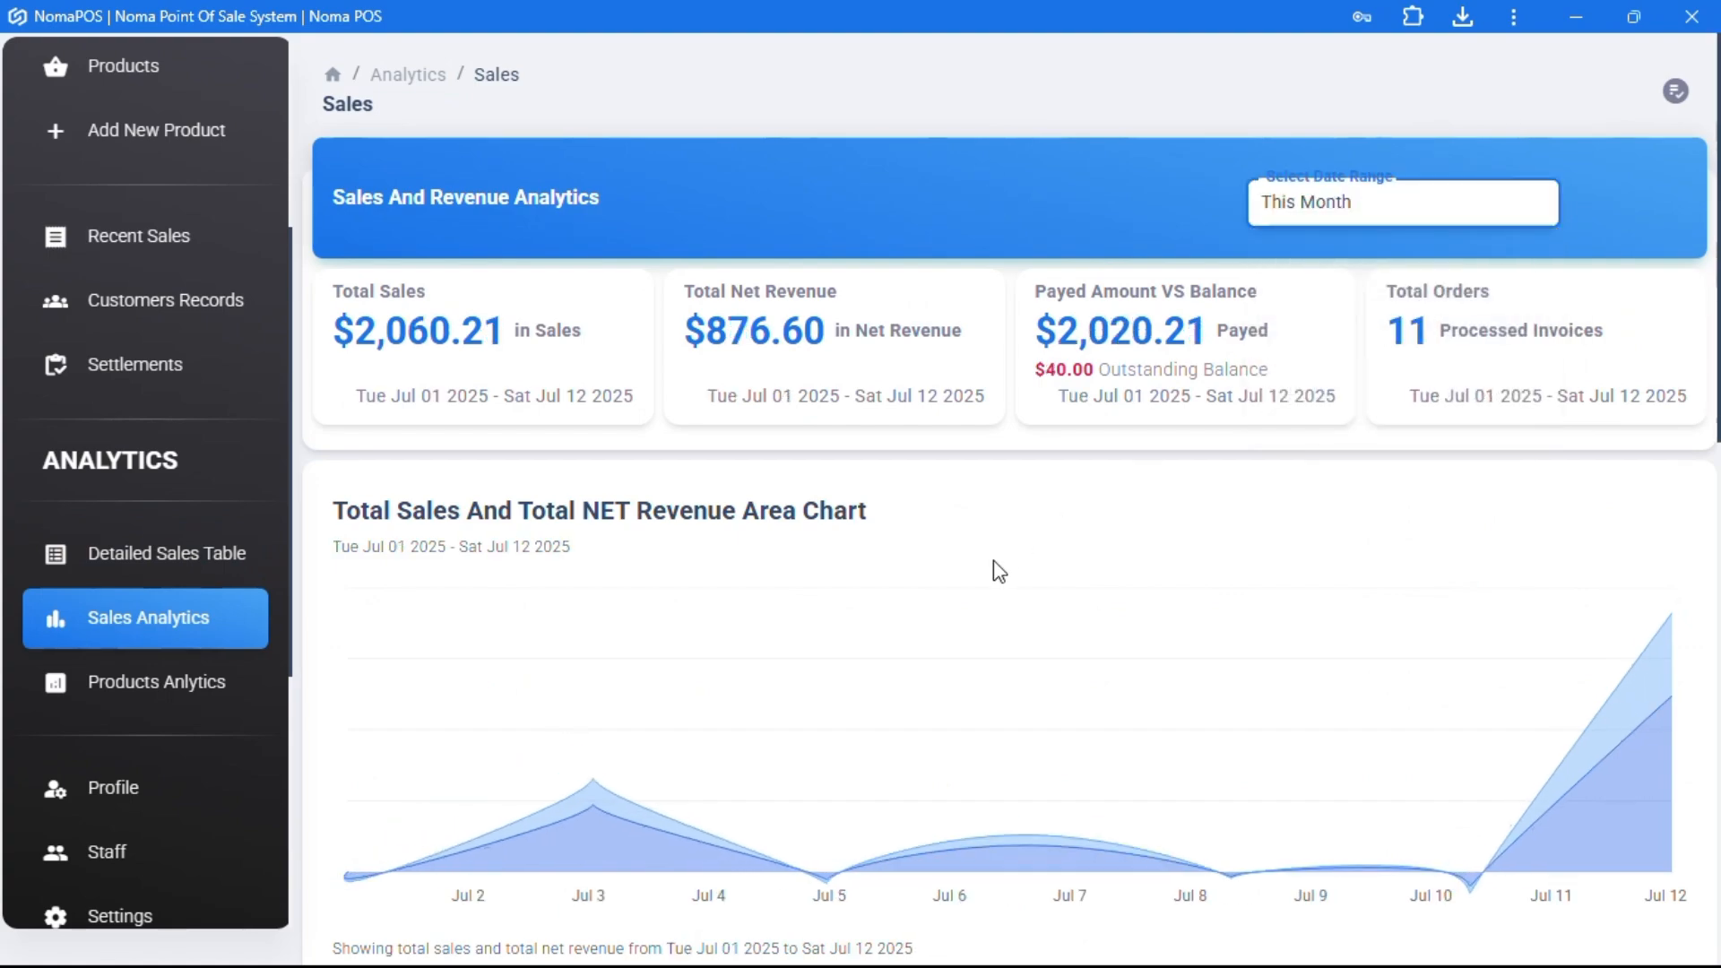
{"action": "scroll", "coordinate": [994, 570], "scroll_direction": "down", "scroll_amount": 2}
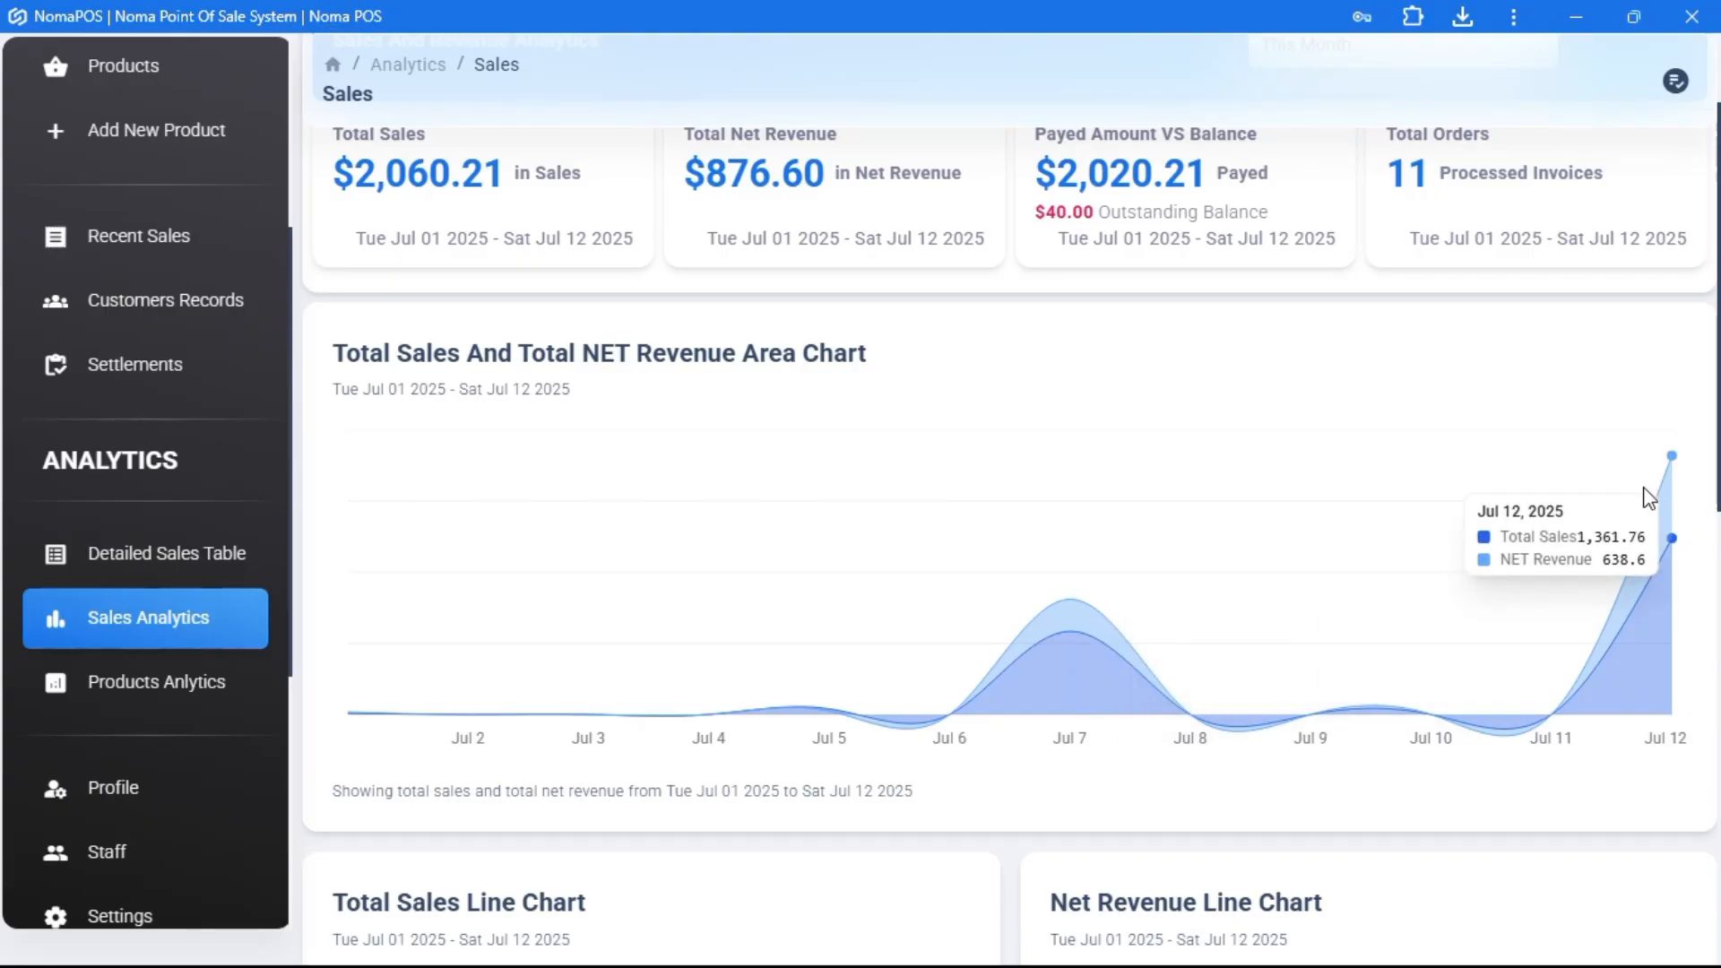
{"action": "scroll", "coordinate": [1054, 646], "scroll_direction": "down", "scroll_amount": 4}
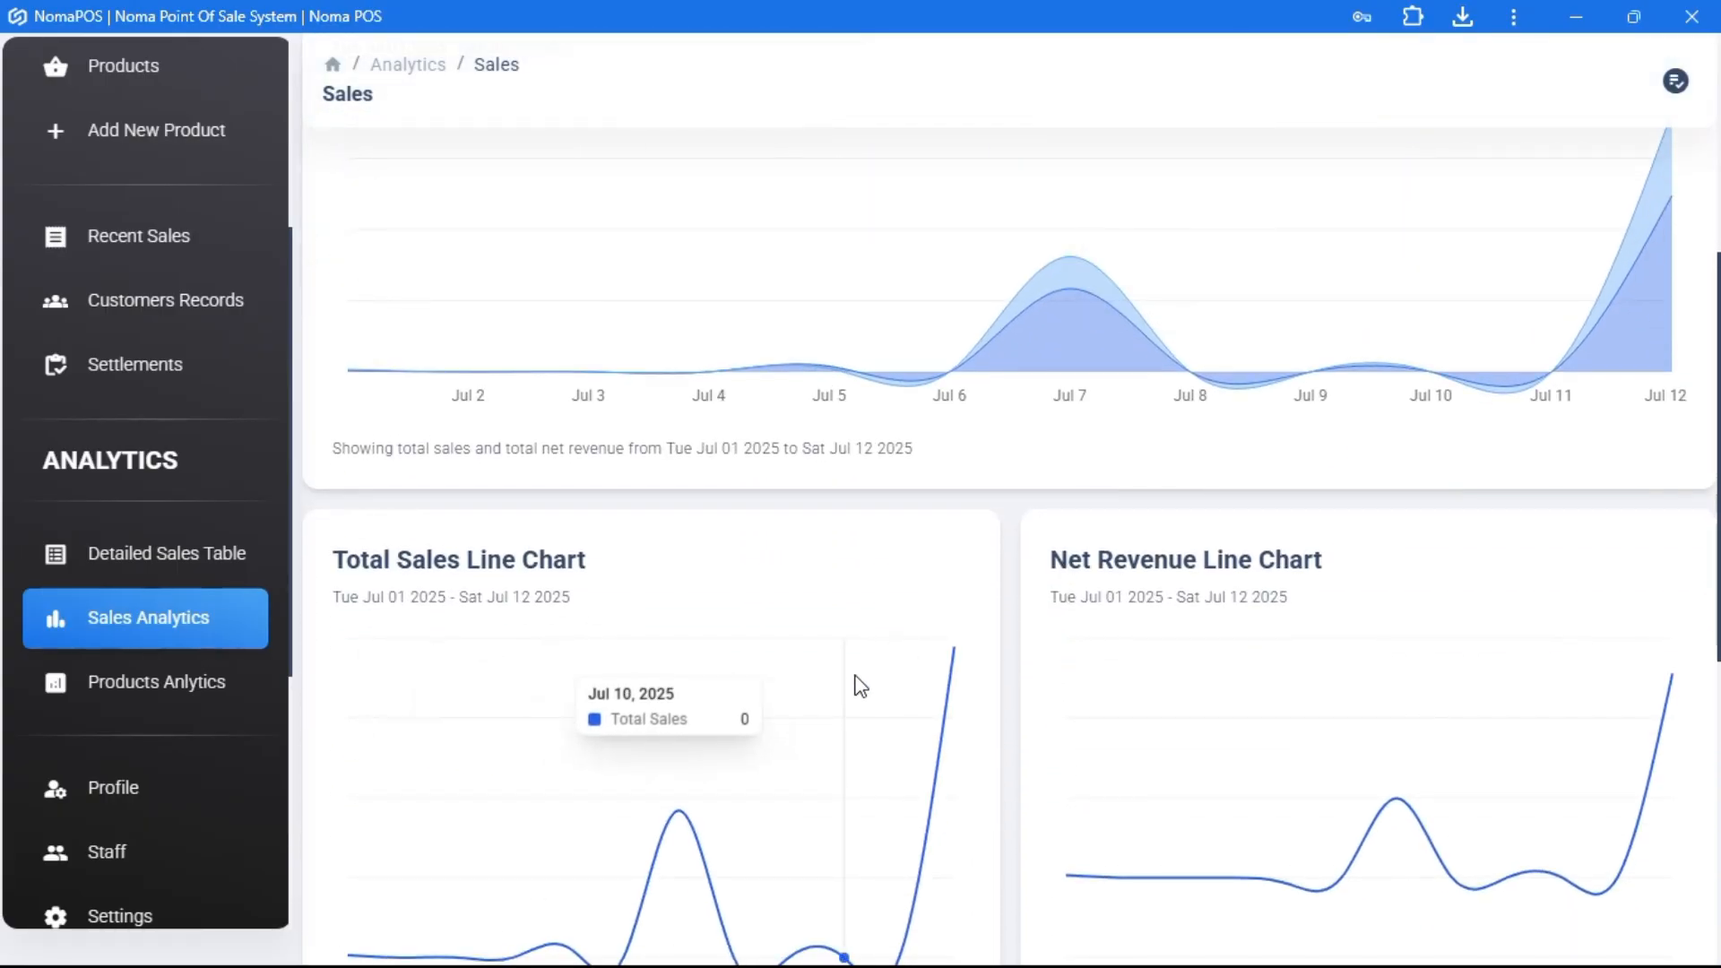
{"action": "scroll", "coordinate": [856, 686], "scroll_direction": "down", "scroll_amount": 3}
{"action": "scroll", "coordinate": [1246, 661], "scroll_direction": "down", "scroll_amount": 4}
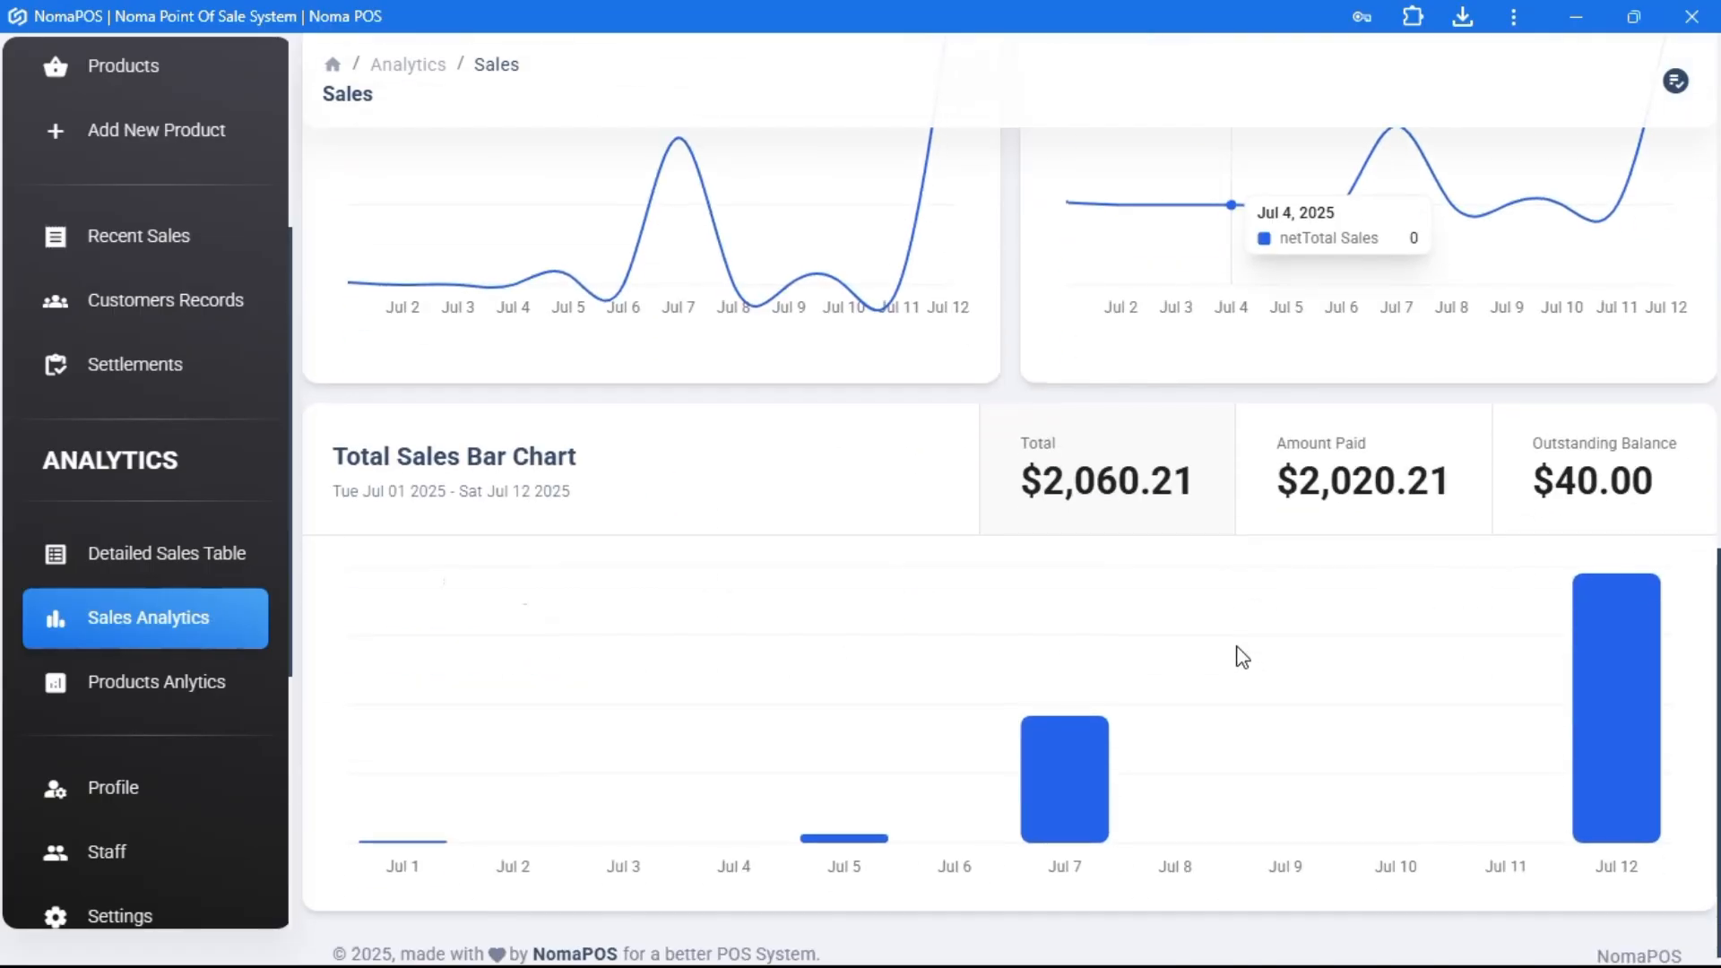
{"action": "scroll", "coordinate": [1493, 488], "scroll_direction": "down", "scroll_amount": 1}
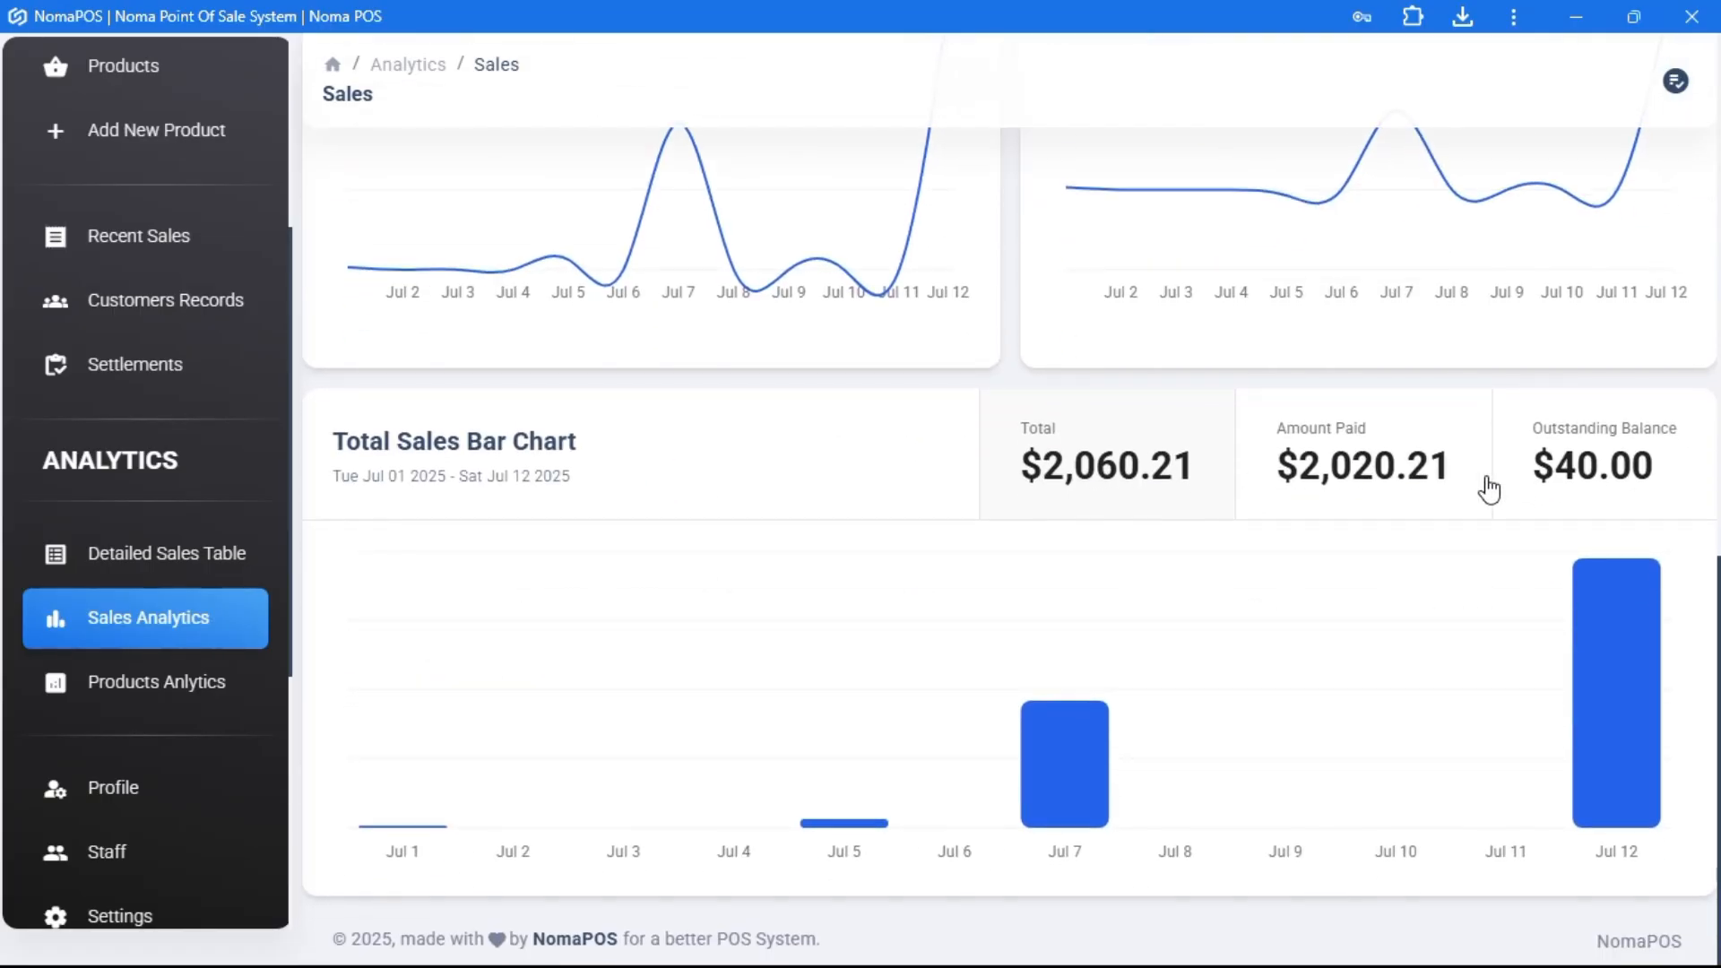
{"action": "left_click", "coordinate": [204, 688]}
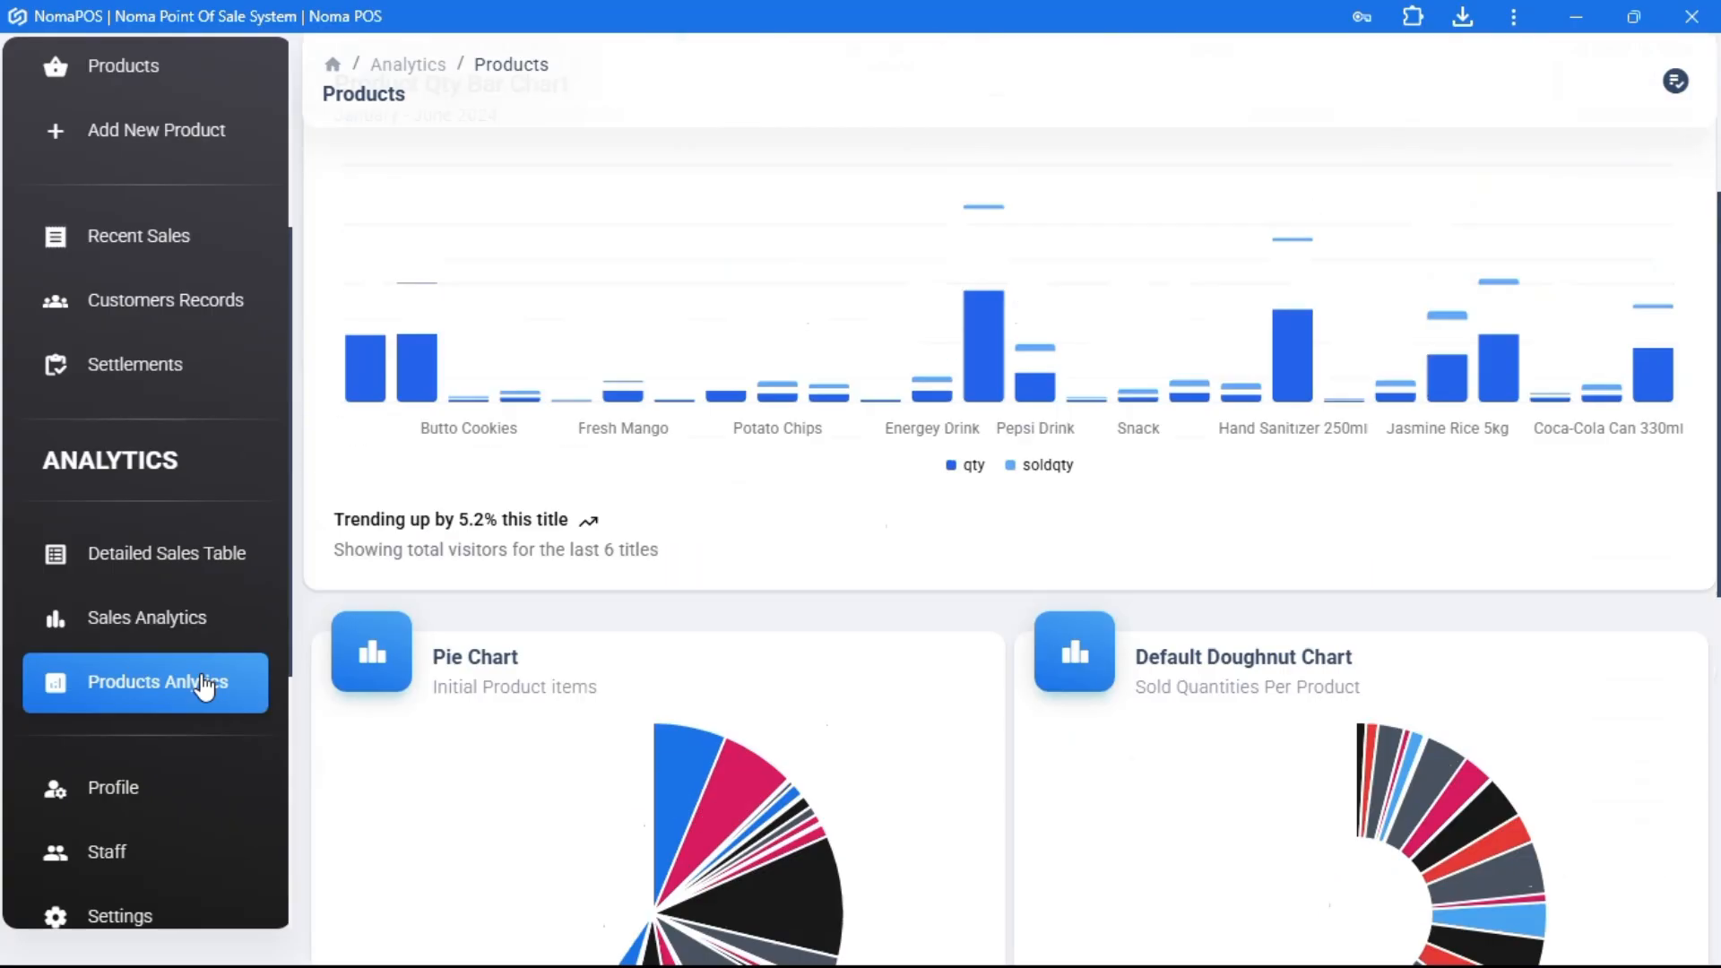
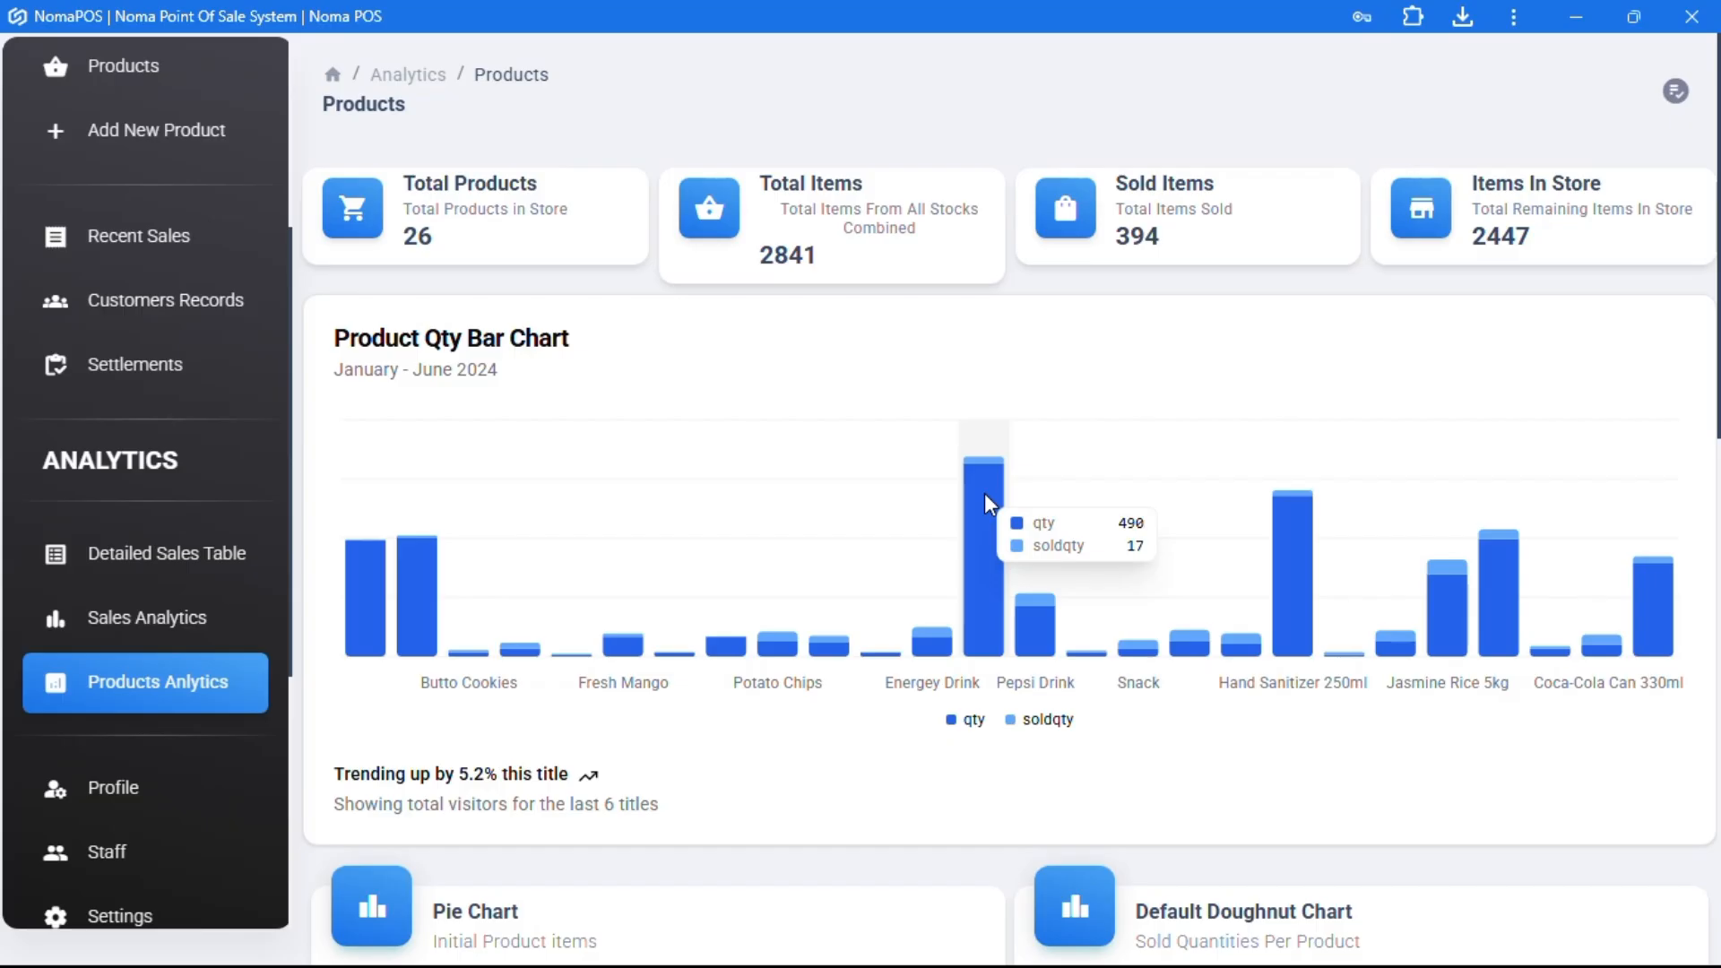
- In Products Analytics, highlight the Potato Chips total sales and average selling price figures
{"action": "scroll", "coordinate": [1203, 520], "scroll_direction": "down", "scroll_amount": 10}
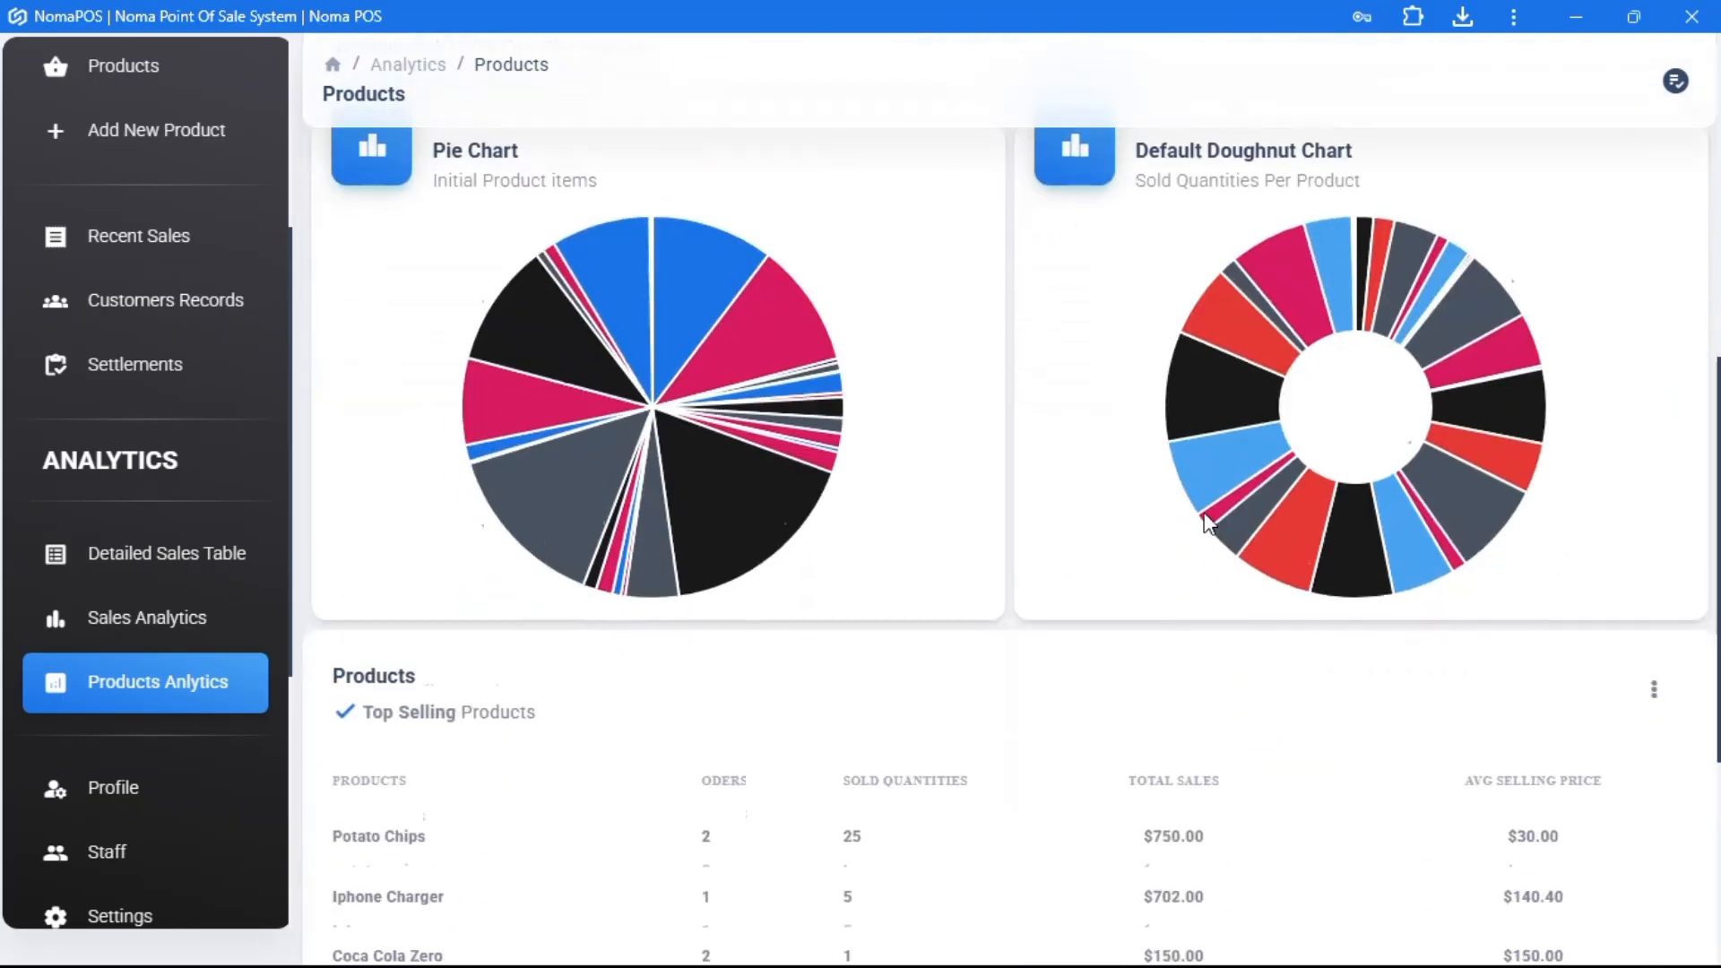
{"action": "scroll", "coordinate": [1204, 514], "scroll_direction": "down", "scroll_amount": 4}
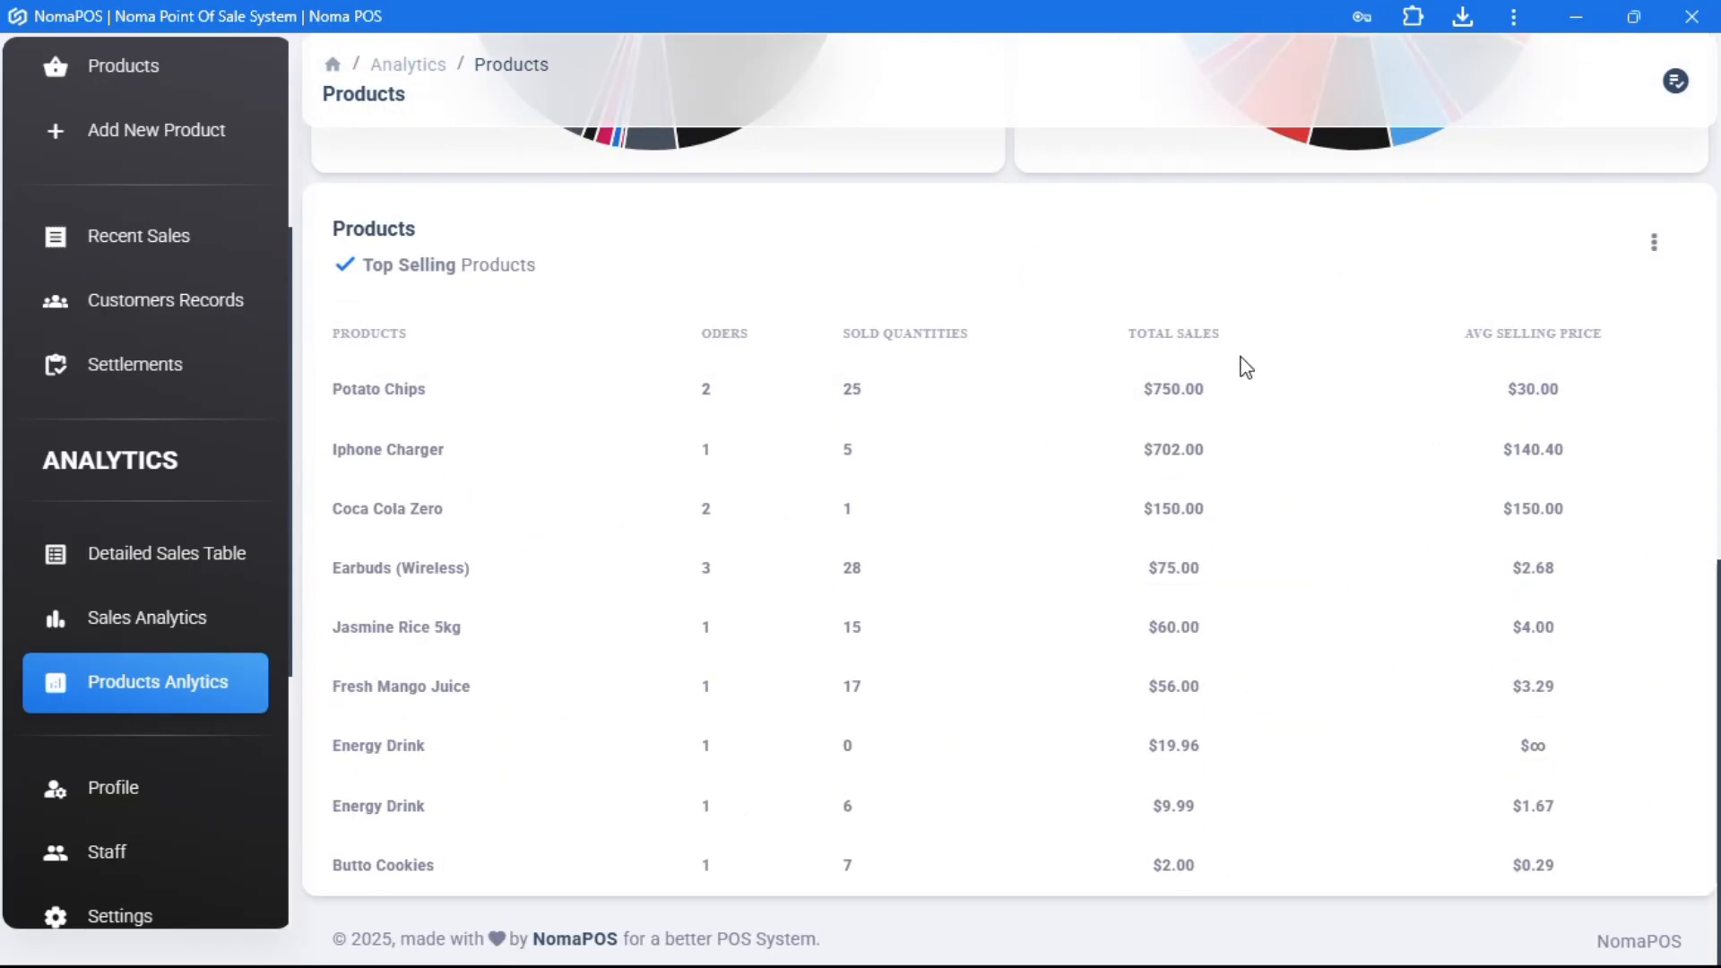
{"action": "left_click_drag", "start_coordinate": [1147, 385], "coordinate": [1227, 392]}
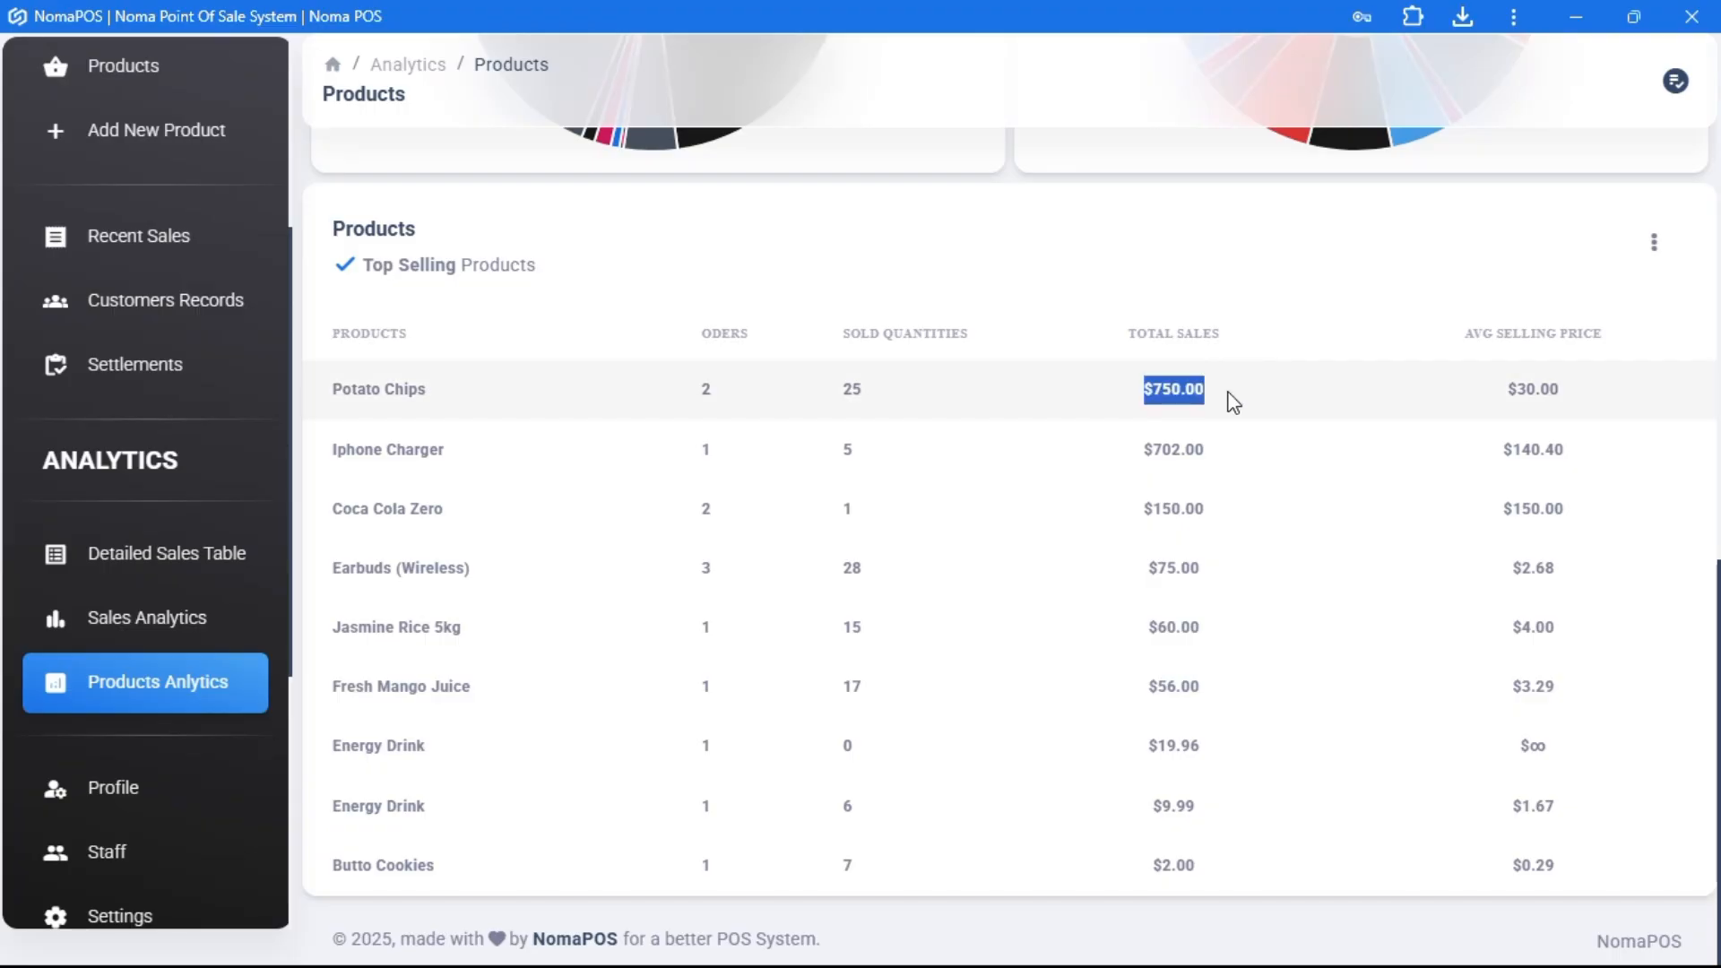
{"action": "left_click_drag", "start_coordinate": [1507, 388], "coordinate": [1626, 401]}
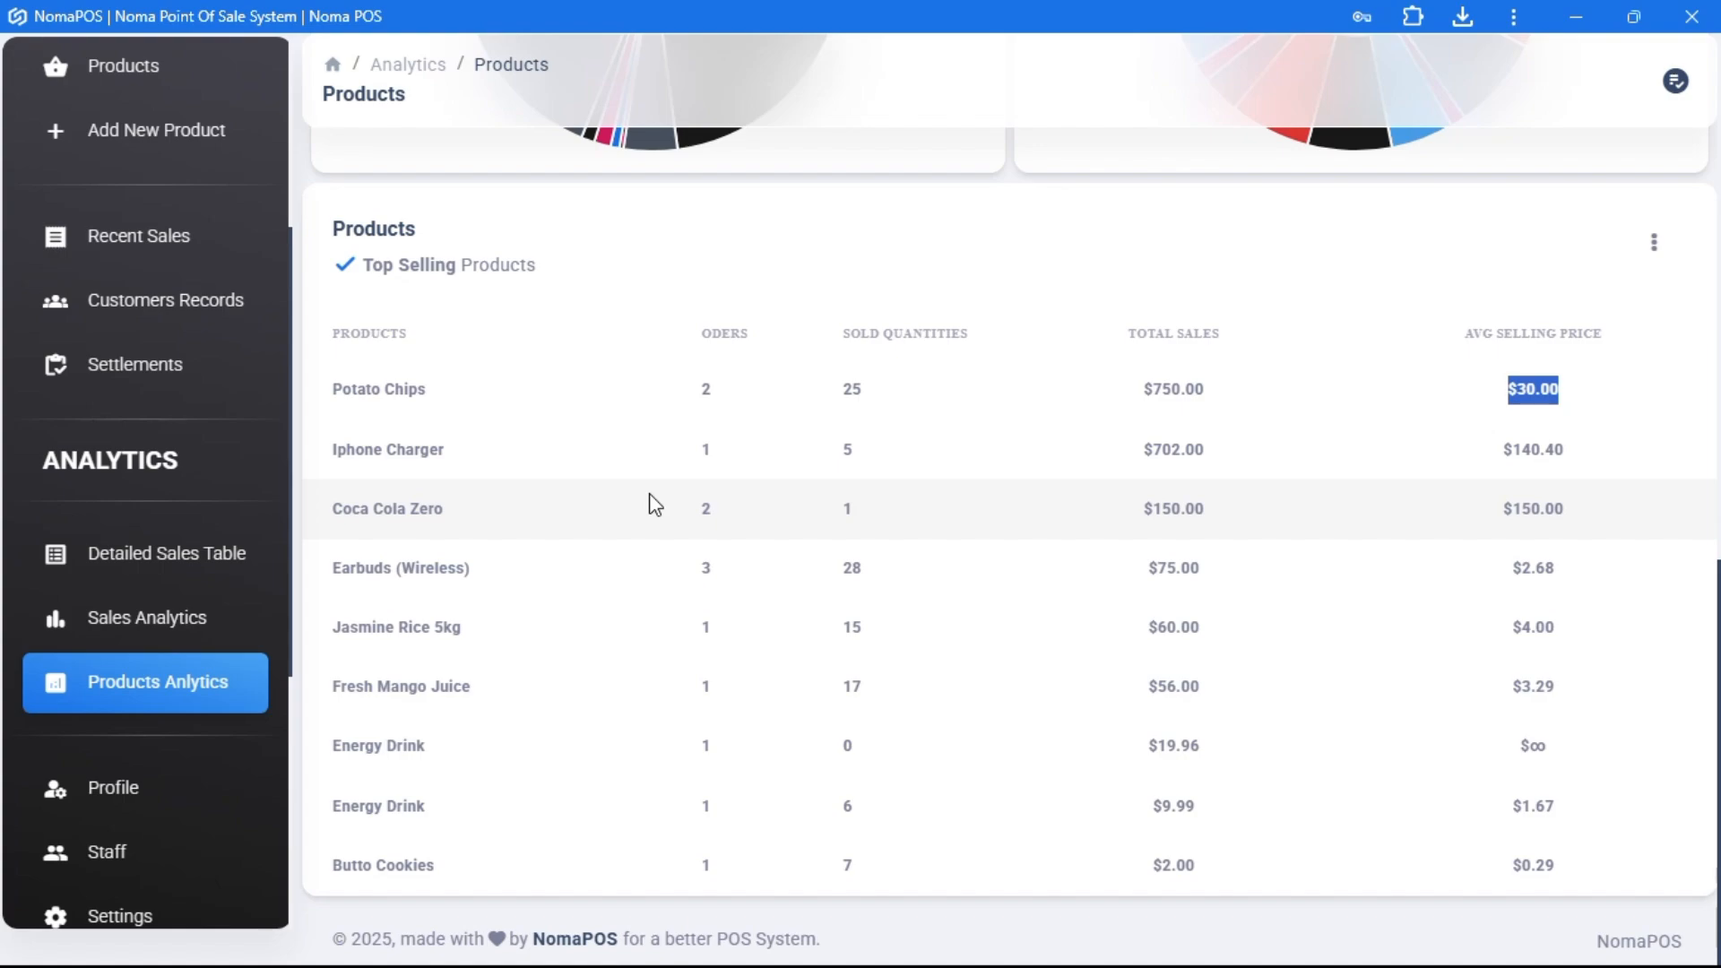
{"action": "scroll", "coordinate": [653, 503], "scroll_direction": "up", "scroll_amount": 4}
{"action": "scroll", "coordinate": [179, 574], "scroll_direction": "down", "scroll_amount": 2}
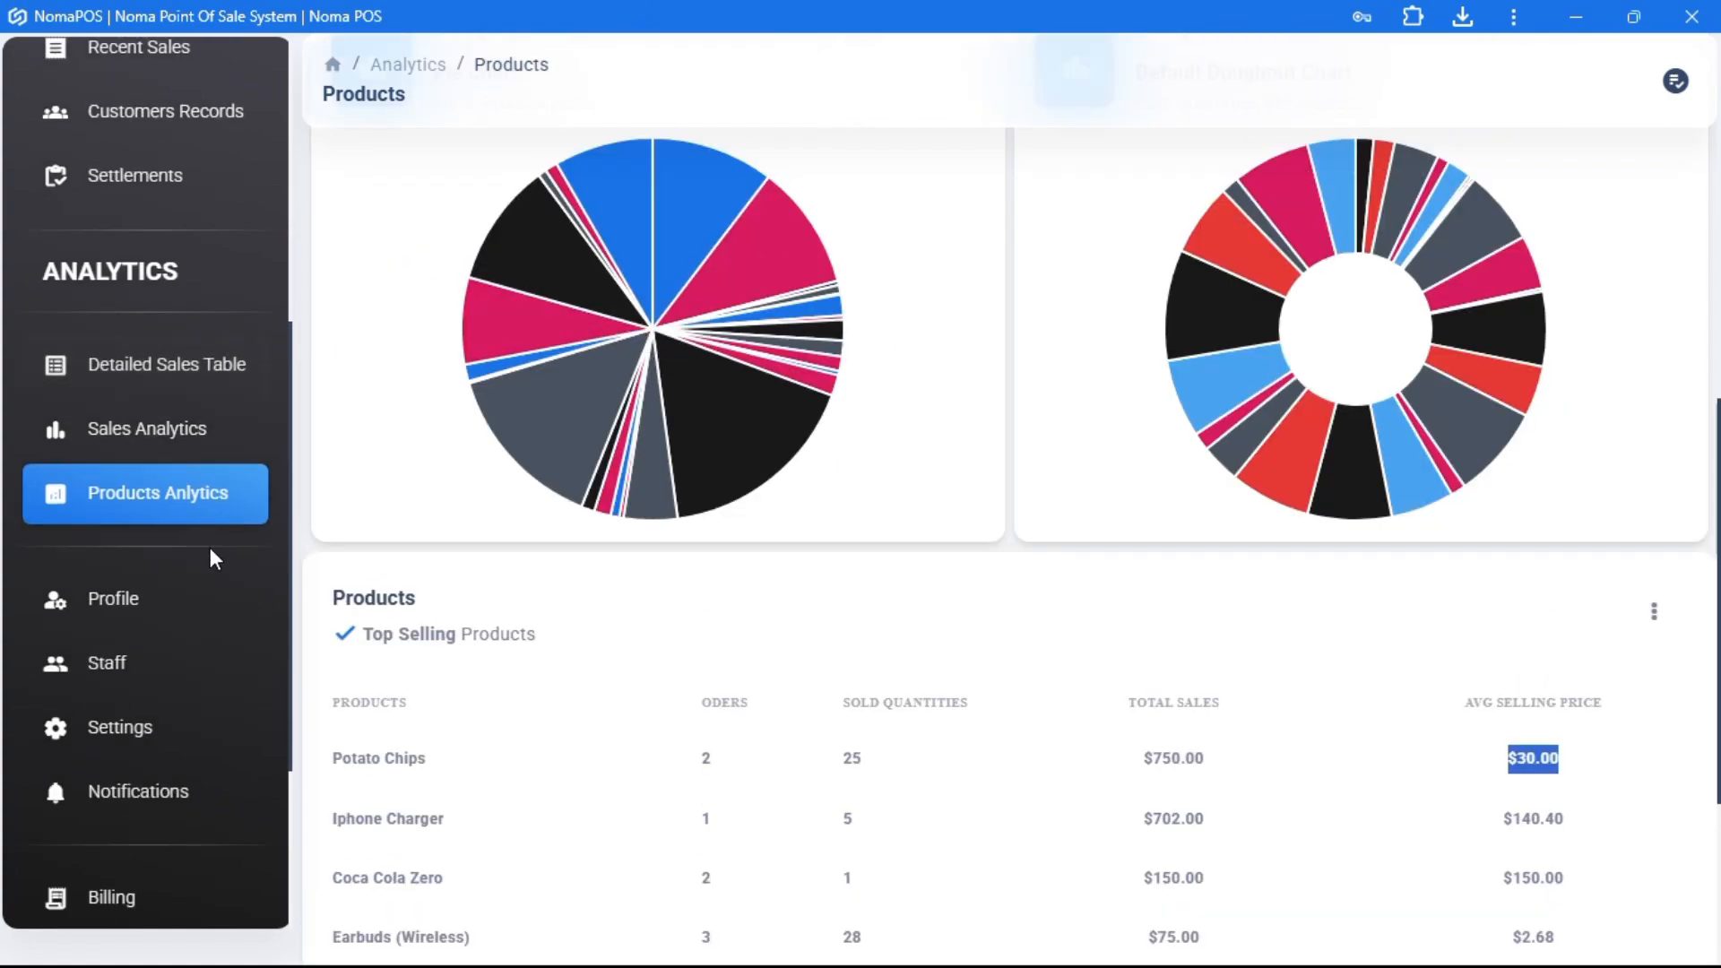
- On the Profile page, enter and cancel editing of details, password and notification settings
{"action": "left_click", "coordinate": [132, 607]}
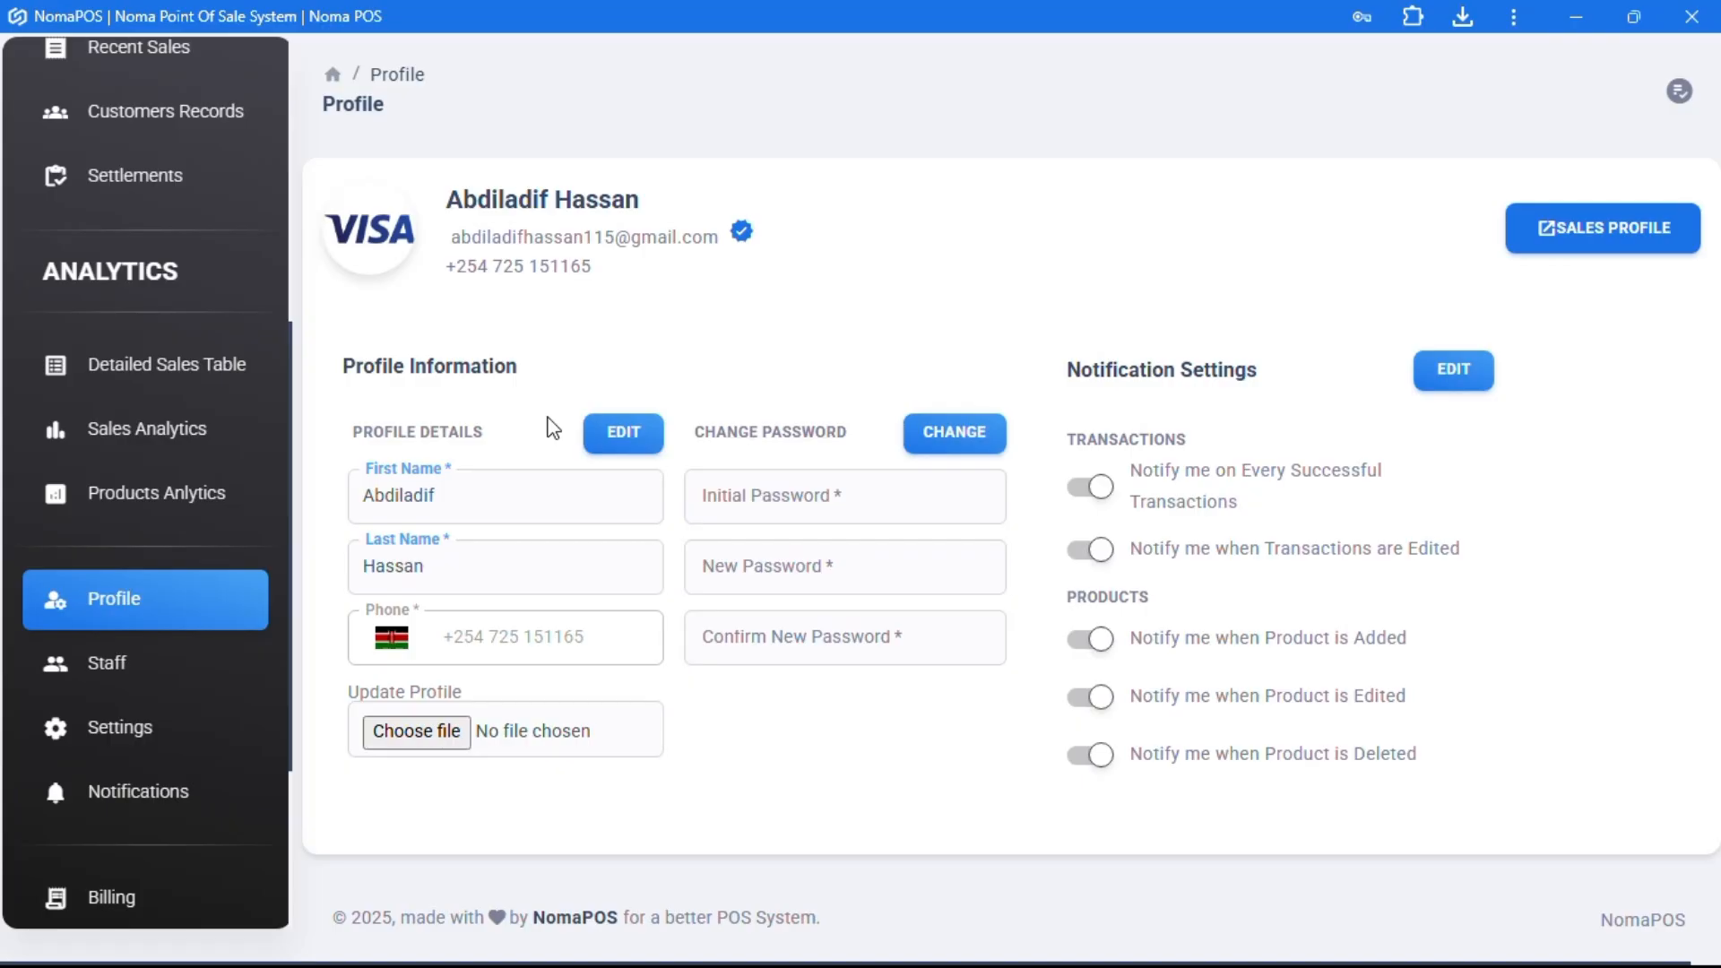
{"action": "left_click", "coordinate": [621, 433]}
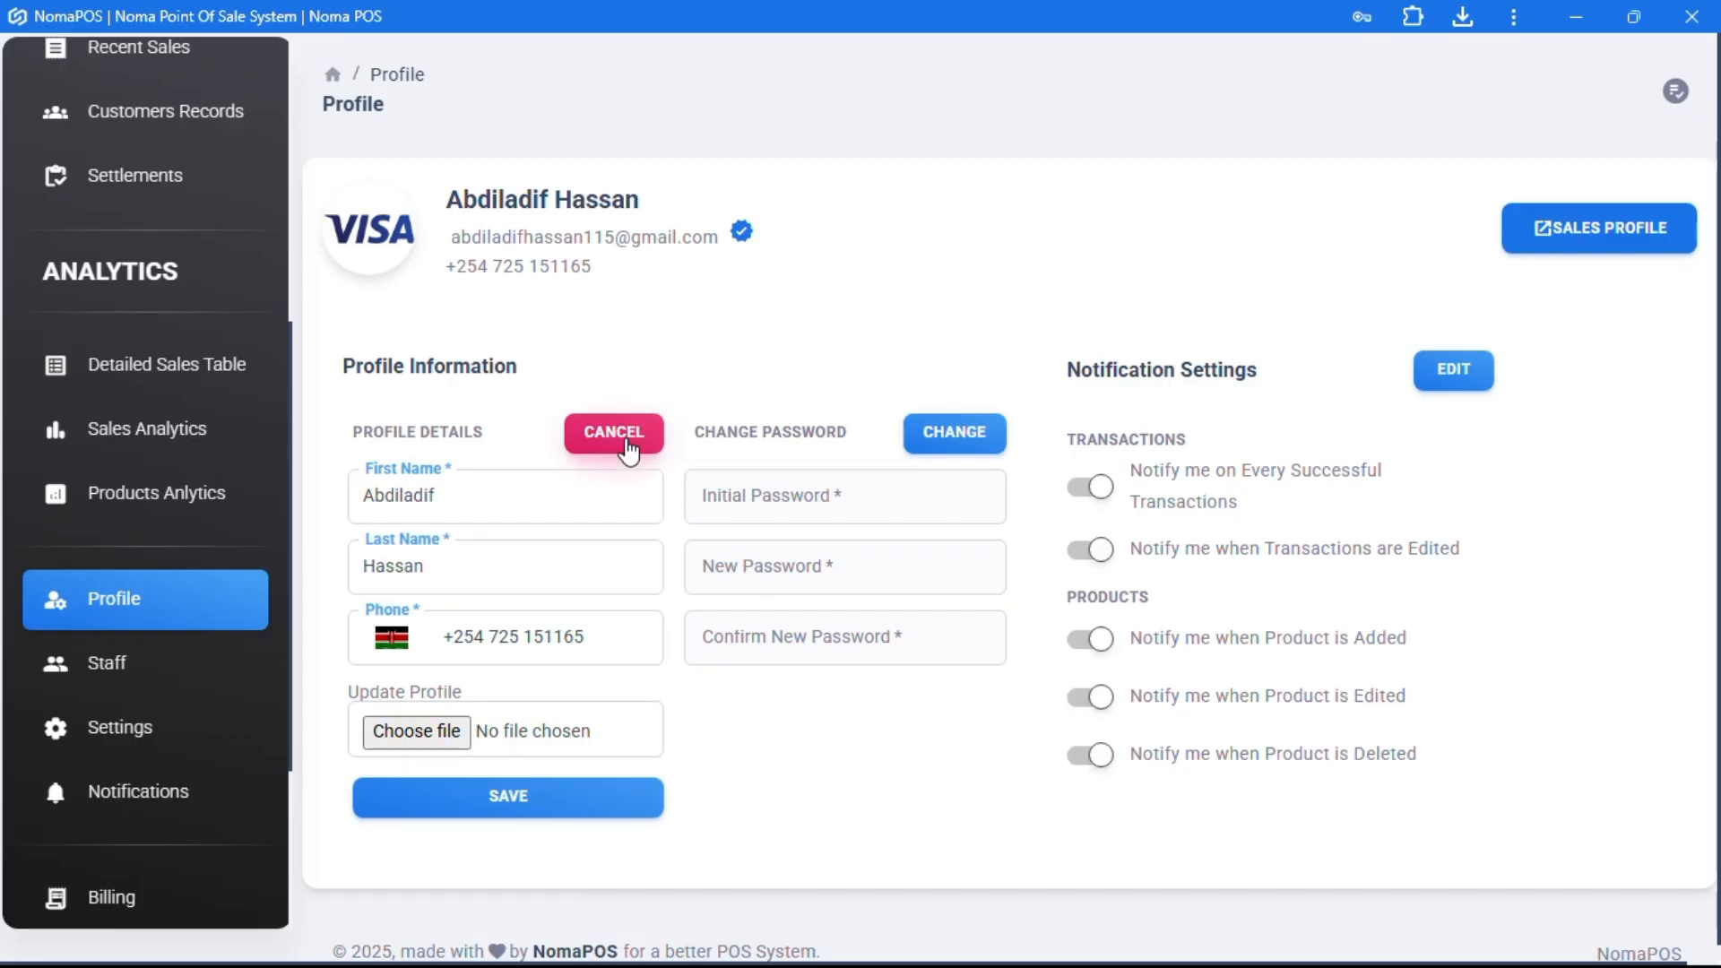
{"action": "left_click", "coordinate": [615, 434]}
{"action": "left_click", "coordinate": [953, 436]}
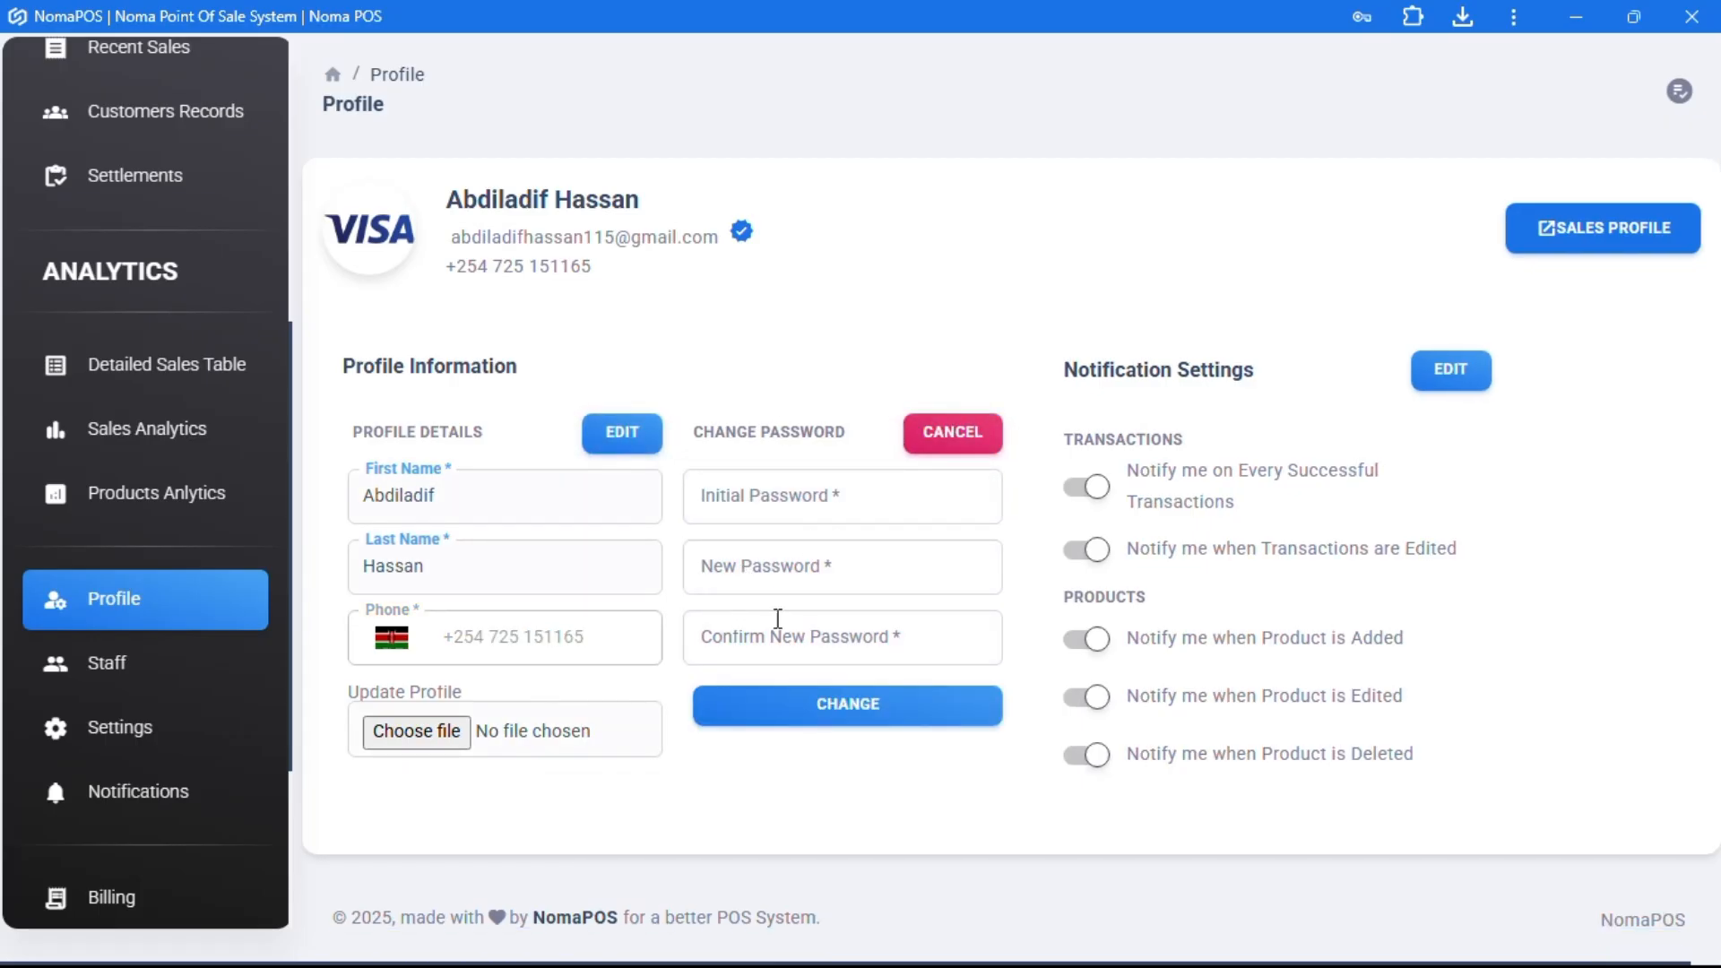
{"action": "left_click", "coordinate": [974, 437]}
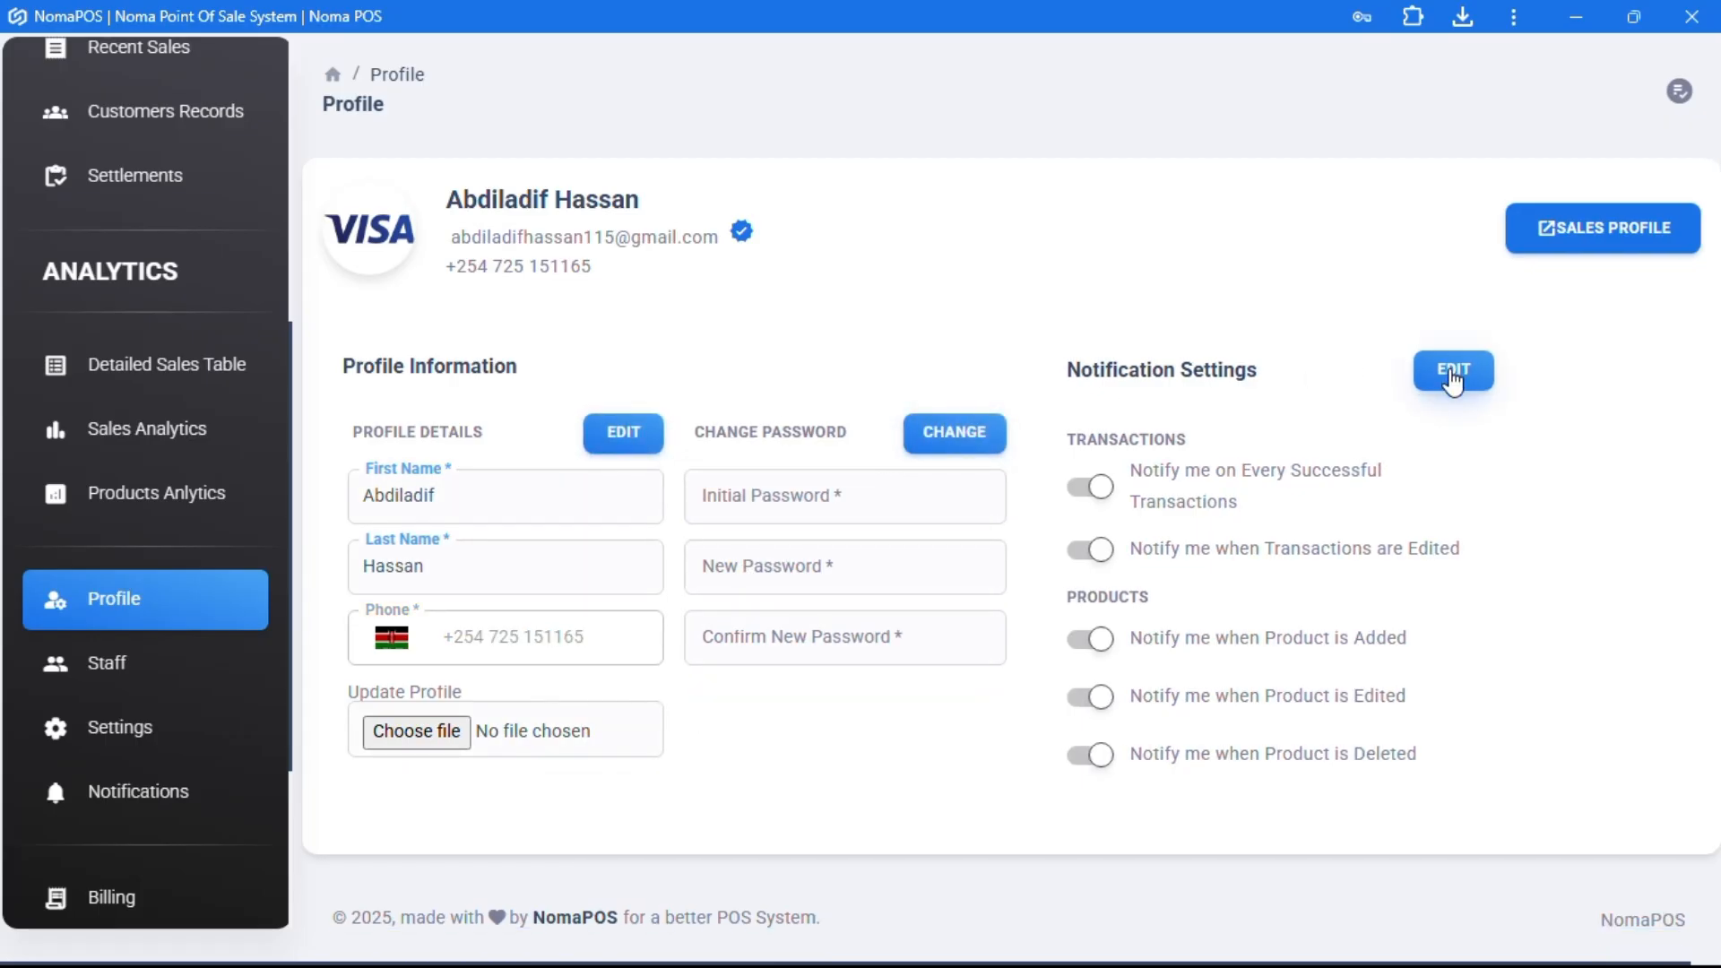
{"action": "left_click", "coordinate": [1453, 375]}
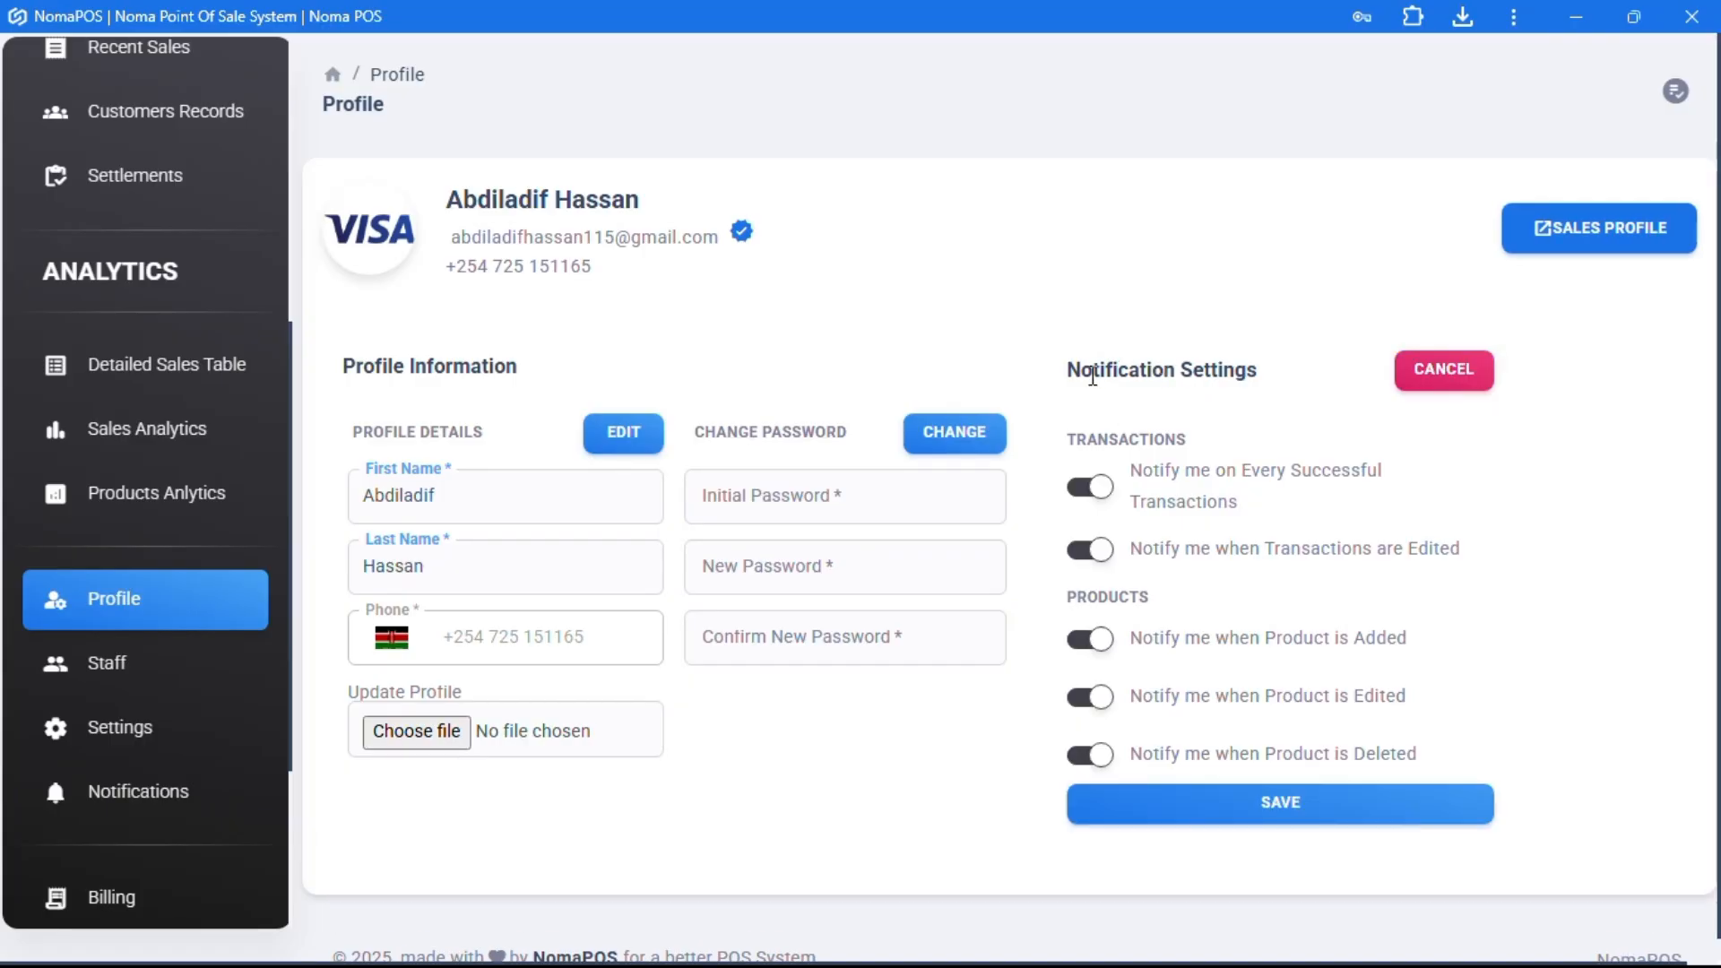
{"action": "left_click", "coordinate": [1421, 379]}
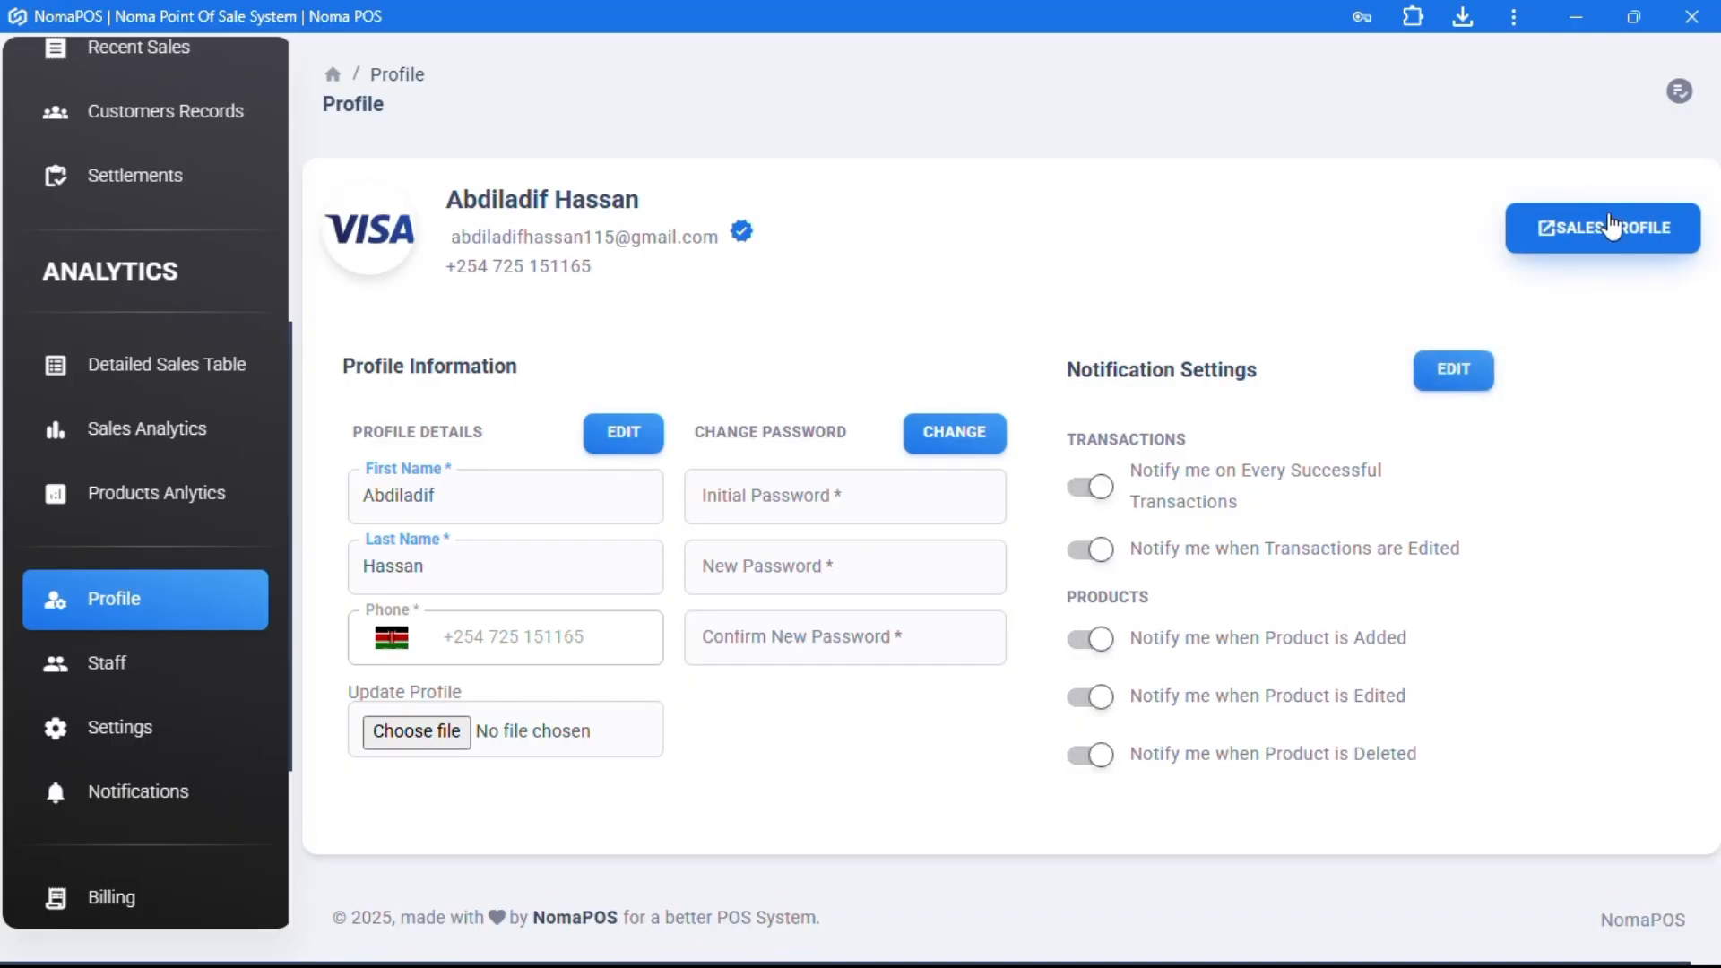
- Review the Jul 06–12 2025 sales report: 7 invoices, $2,005.25 total, $30.00 outstanding, and charts
{"action": "left_click", "coordinate": [1611, 226]}
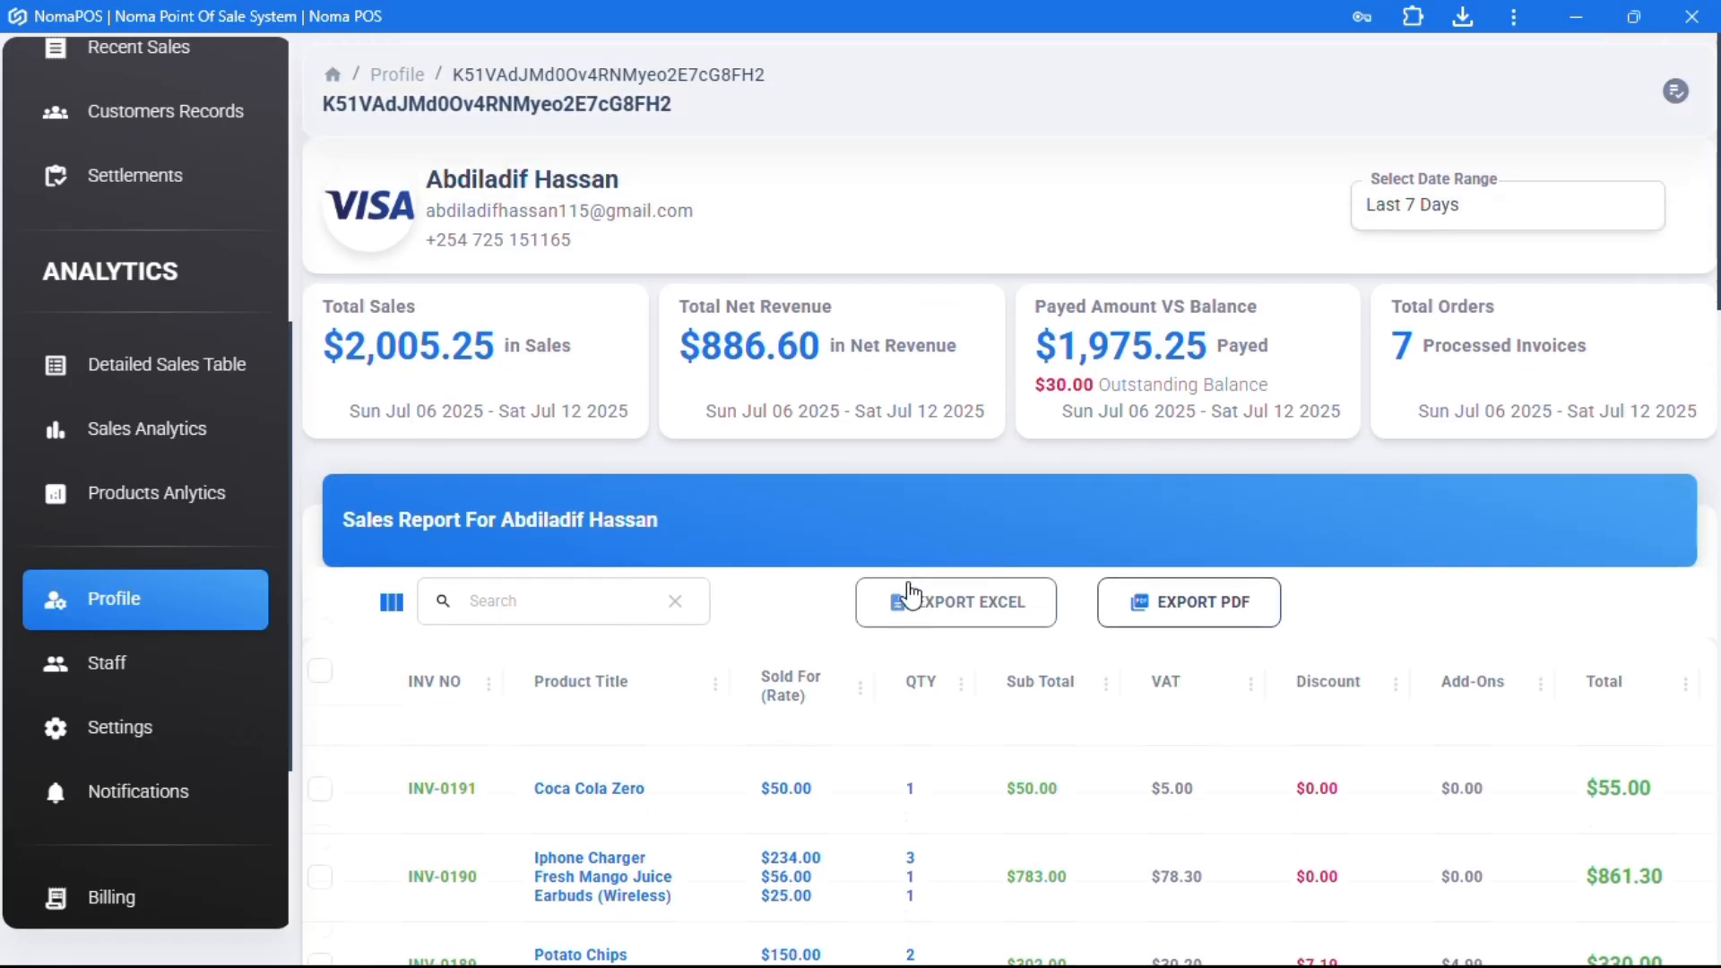
{"action": "left_click_drag", "start_coordinate": [585, 239], "coordinate": [458, 179]}
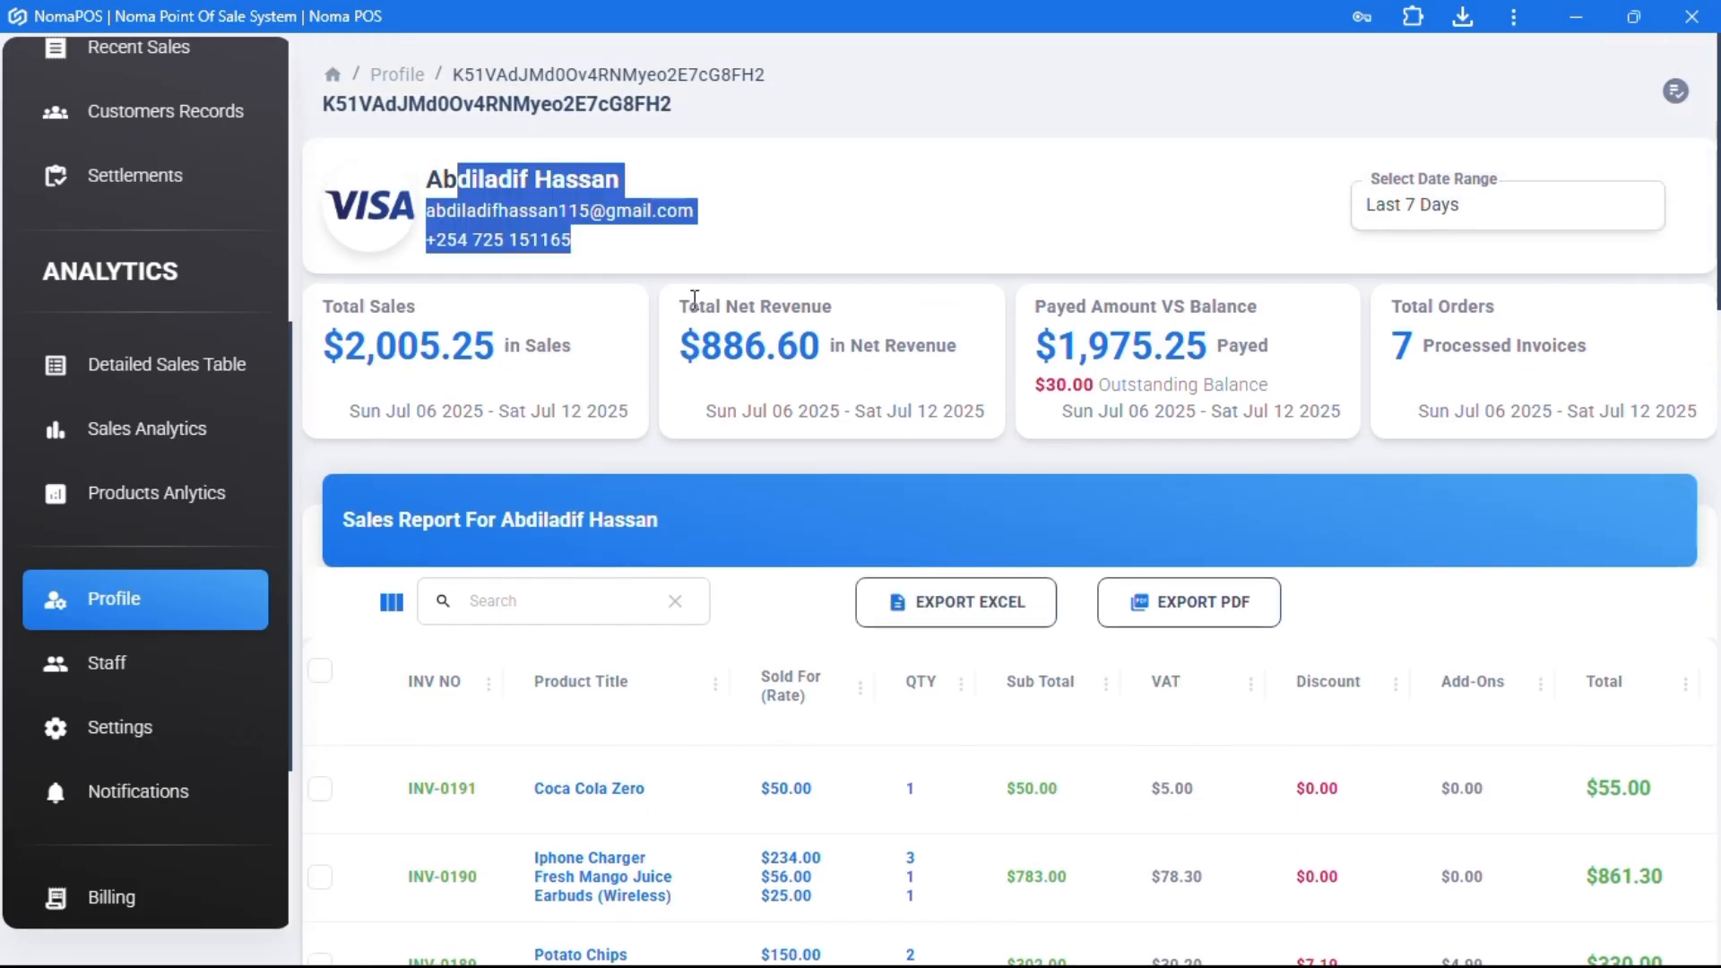
{"action": "scroll", "coordinate": [788, 287], "scroll_direction": "down", "scroll_amount": 8}
{"action": "scroll", "coordinate": [784, 364], "scroll_direction": "up", "scroll_amount": 6}
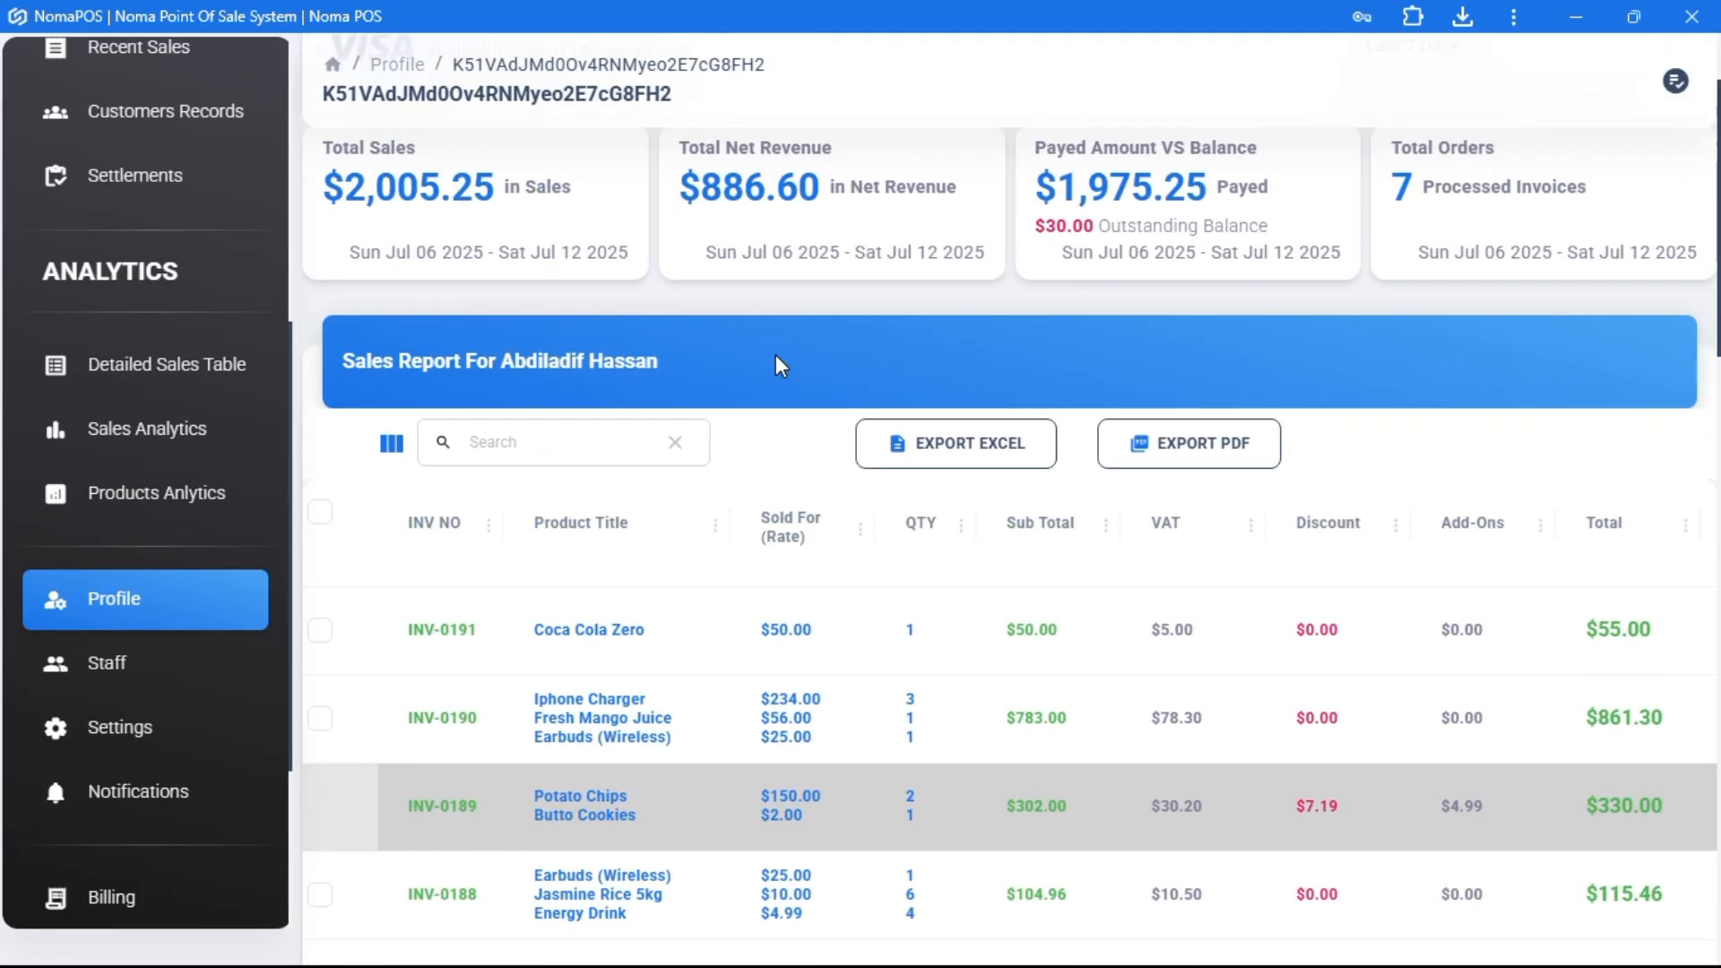
{"action": "scroll", "coordinate": [896, 628], "scroll_direction": "down", "scroll_amount": 1}
{"action": "scroll", "coordinate": [800, 702], "scroll_direction": "down", "scroll_amount": 10}
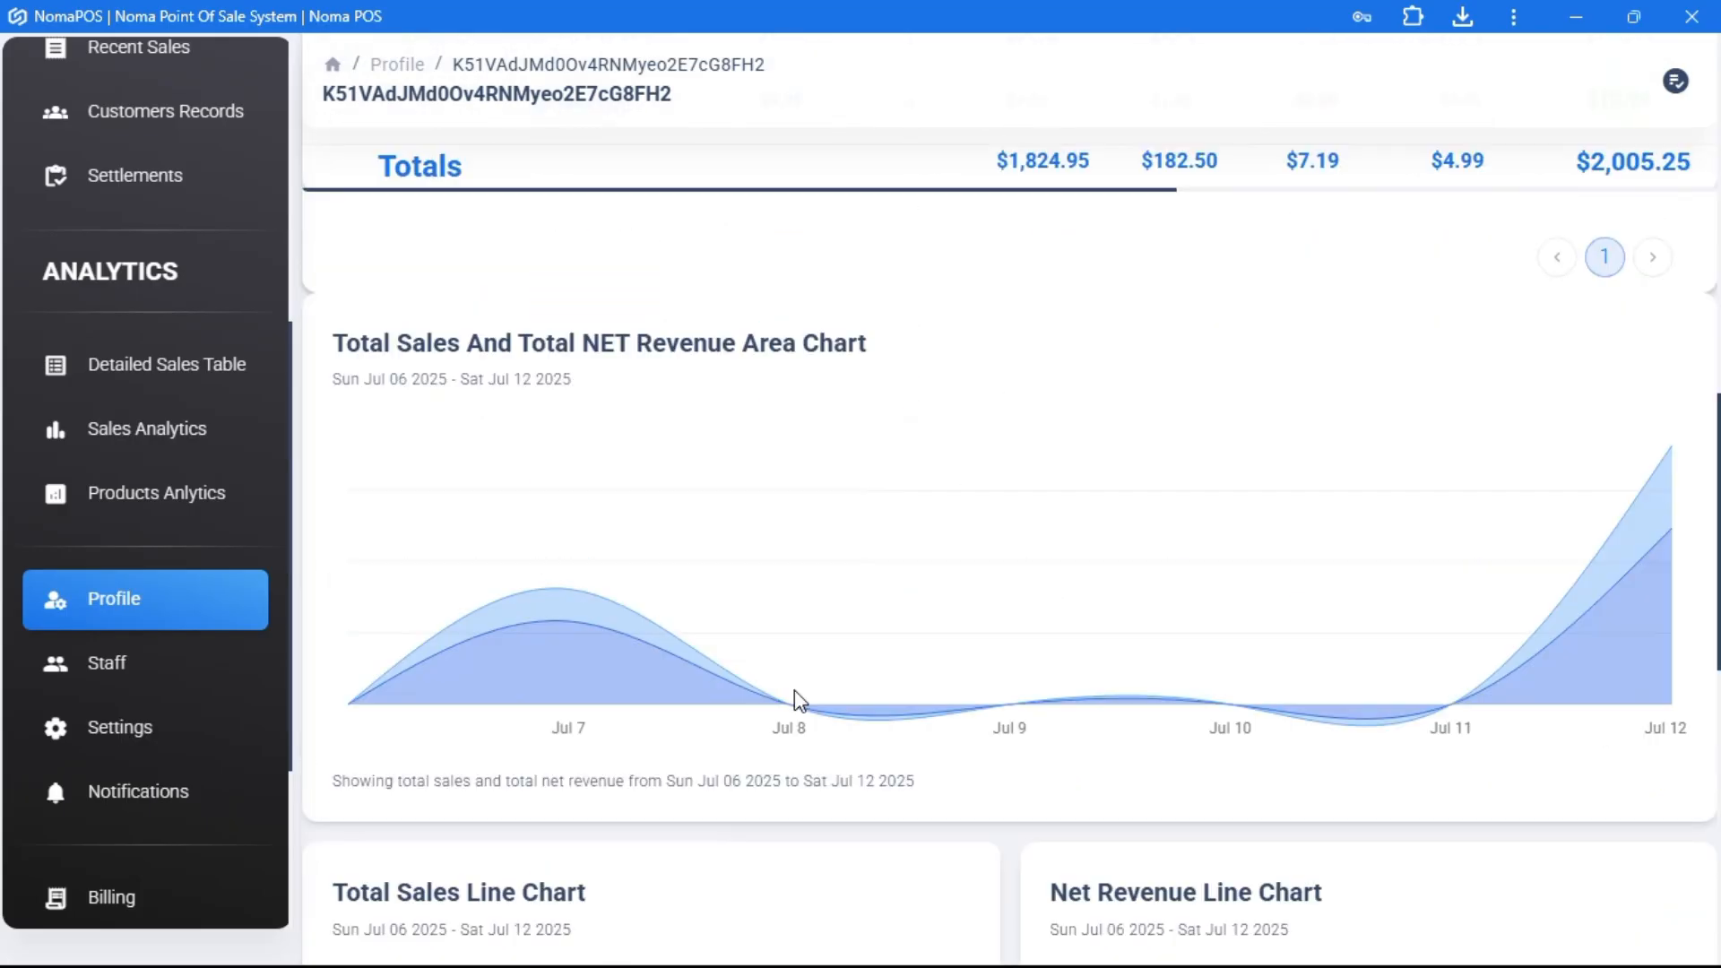
{"action": "scroll", "coordinate": [1065, 723], "scroll_direction": "down", "scroll_amount": 5}
{"action": "scroll", "coordinate": [1064, 722], "scroll_direction": "down", "scroll_amount": 5}
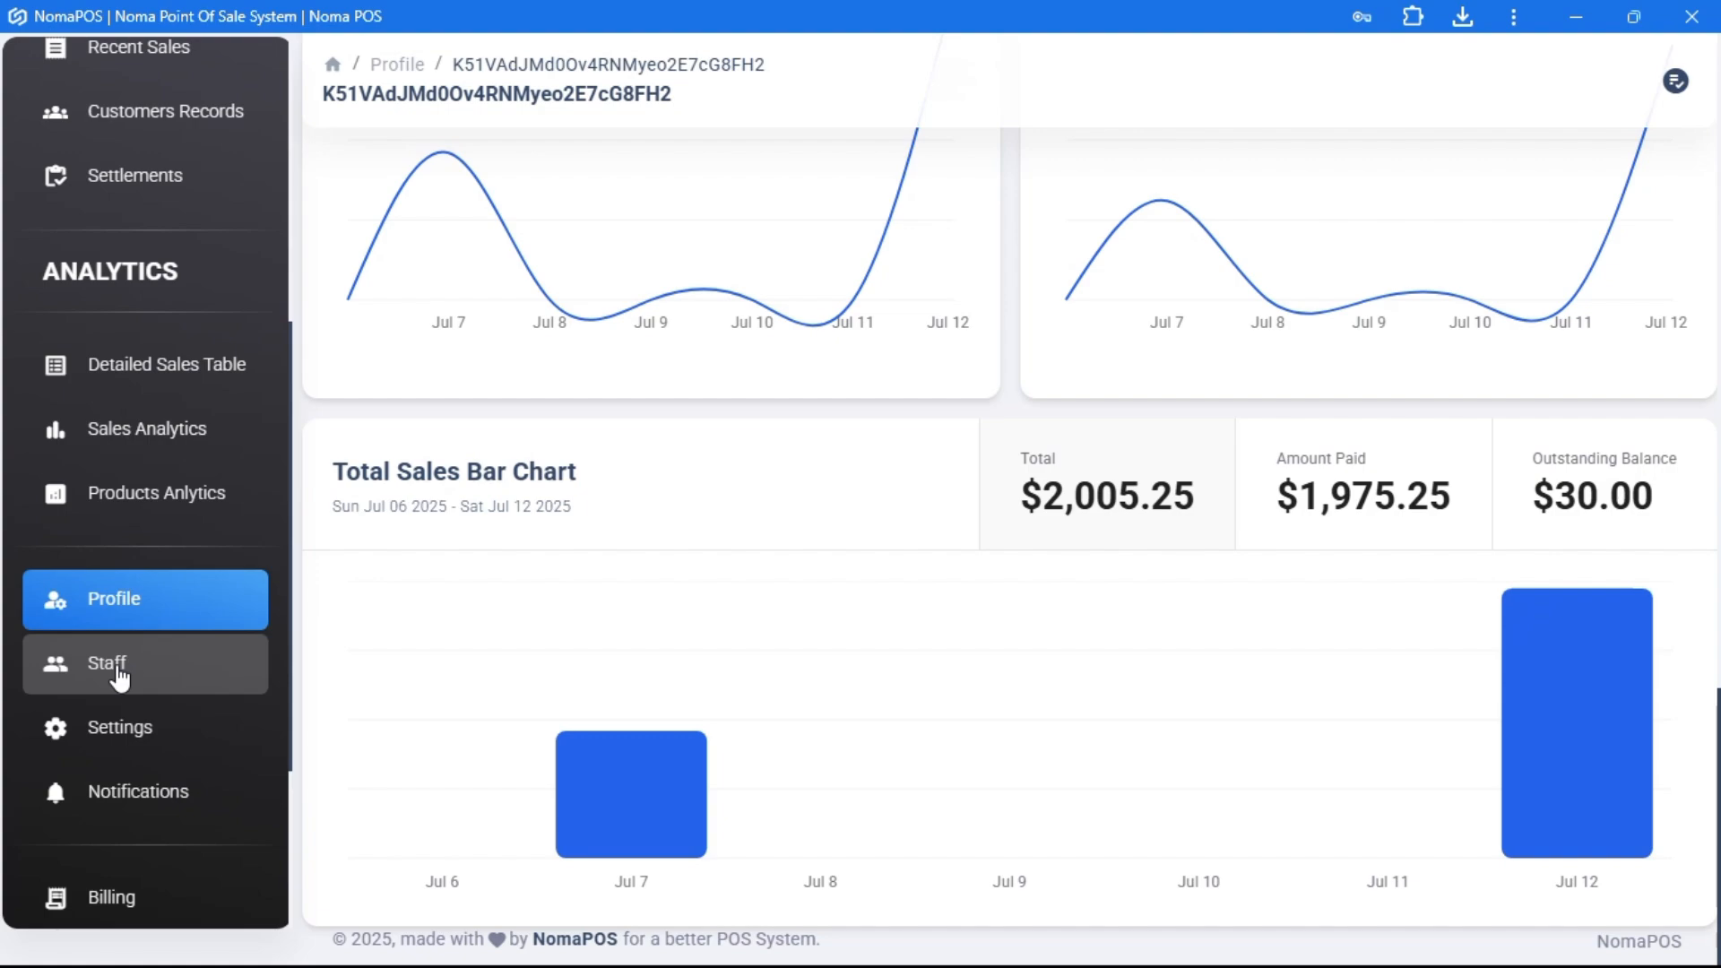
{"action": "scroll", "coordinate": [762, 519], "scroll_direction": "up", "scroll_amount": 12}
{"action": "scroll", "coordinate": [769, 520], "scroll_direction": "up", "scroll_amount": 3}
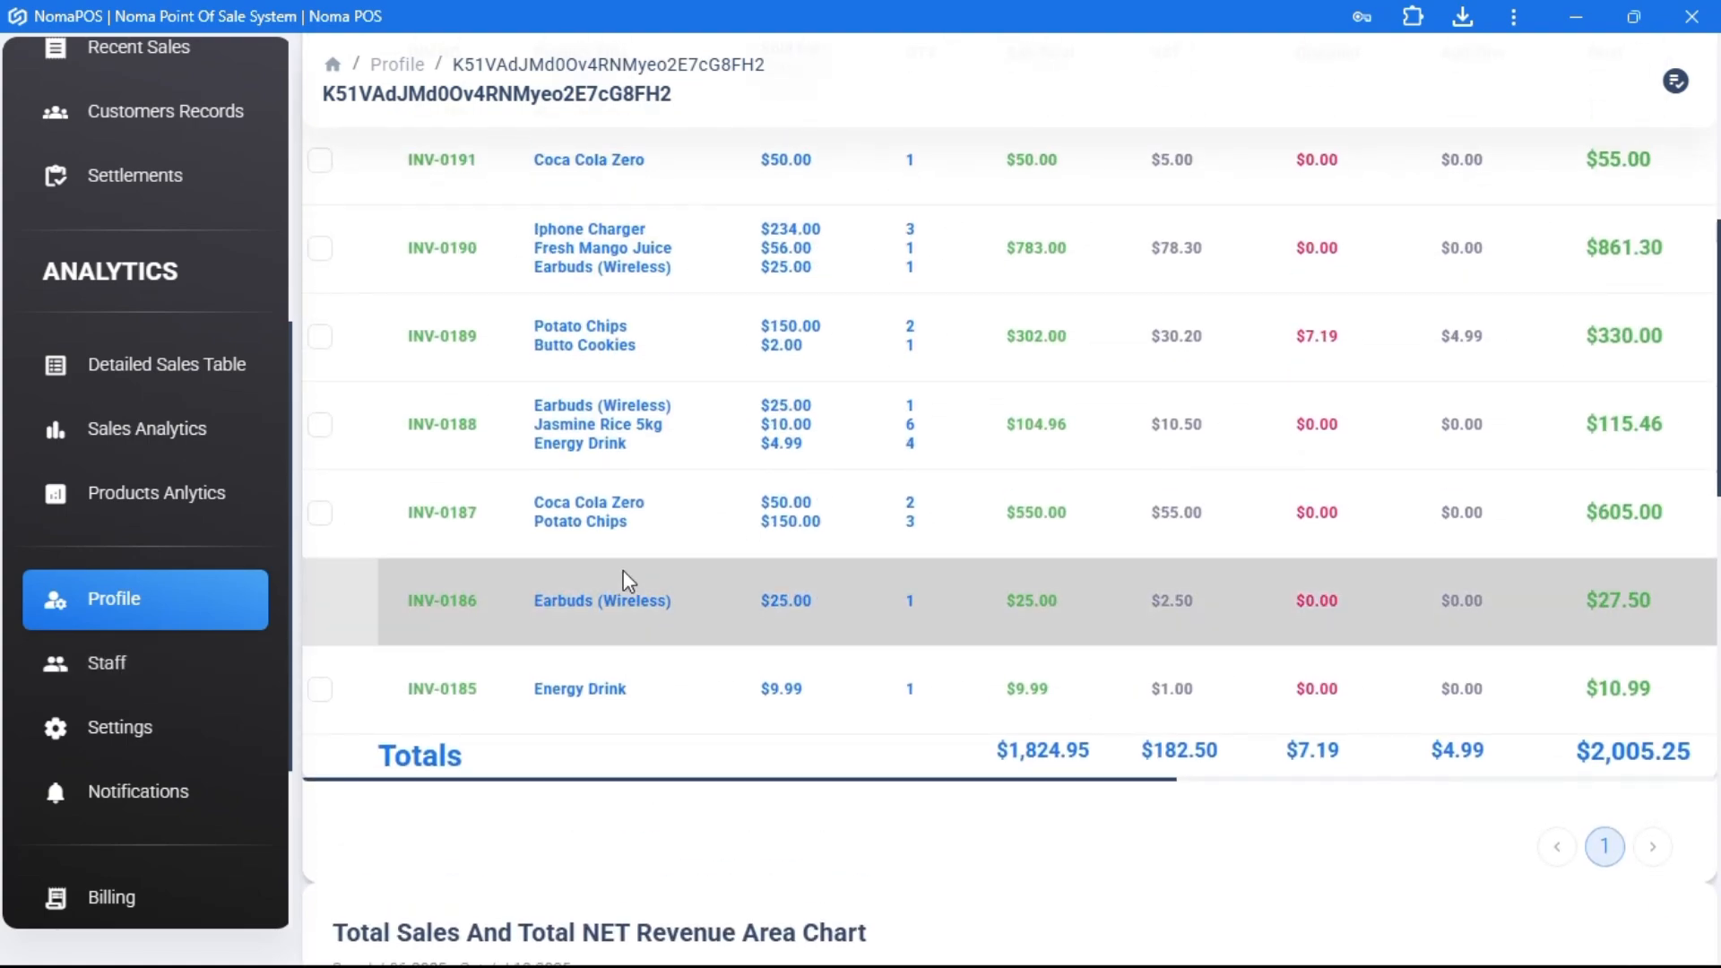
{"action": "scroll", "coordinate": [627, 581], "scroll_direction": "down", "scroll_amount": 4}
- Go to the Staff page and start adding a new store user
{"action": "left_click", "coordinate": [109, 666]}
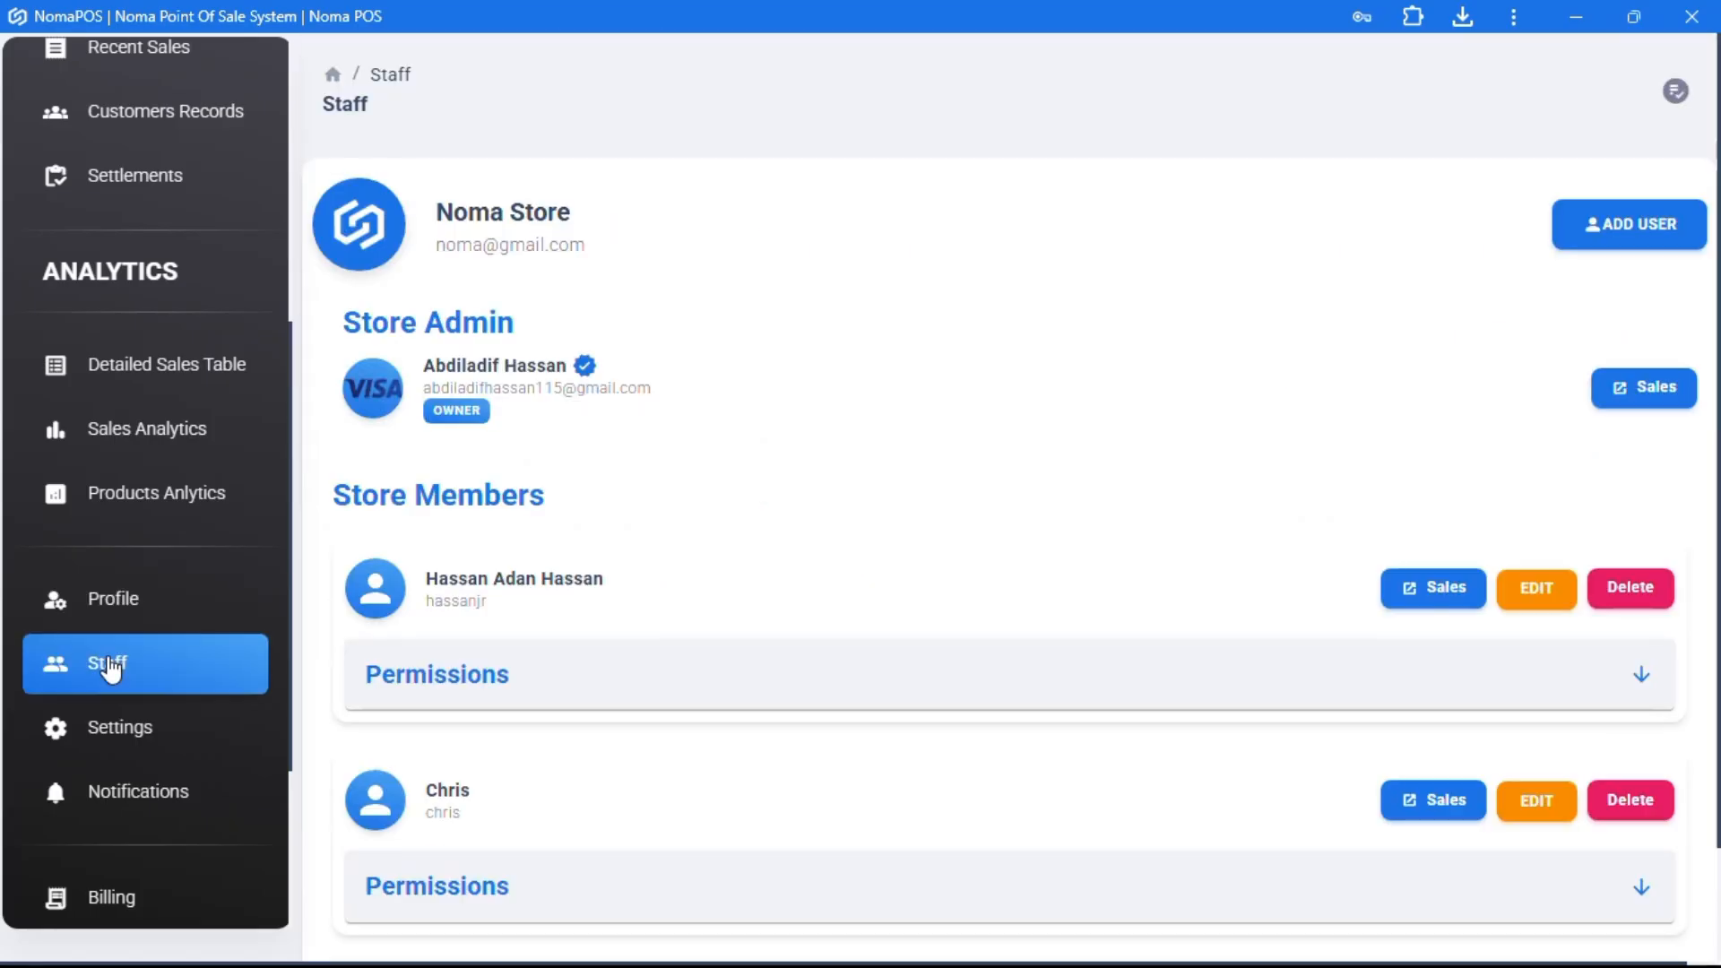
{"action": "scroll", "coordinate": [628, 538], "scroll_direction": "down", "scroll_amount": 2}
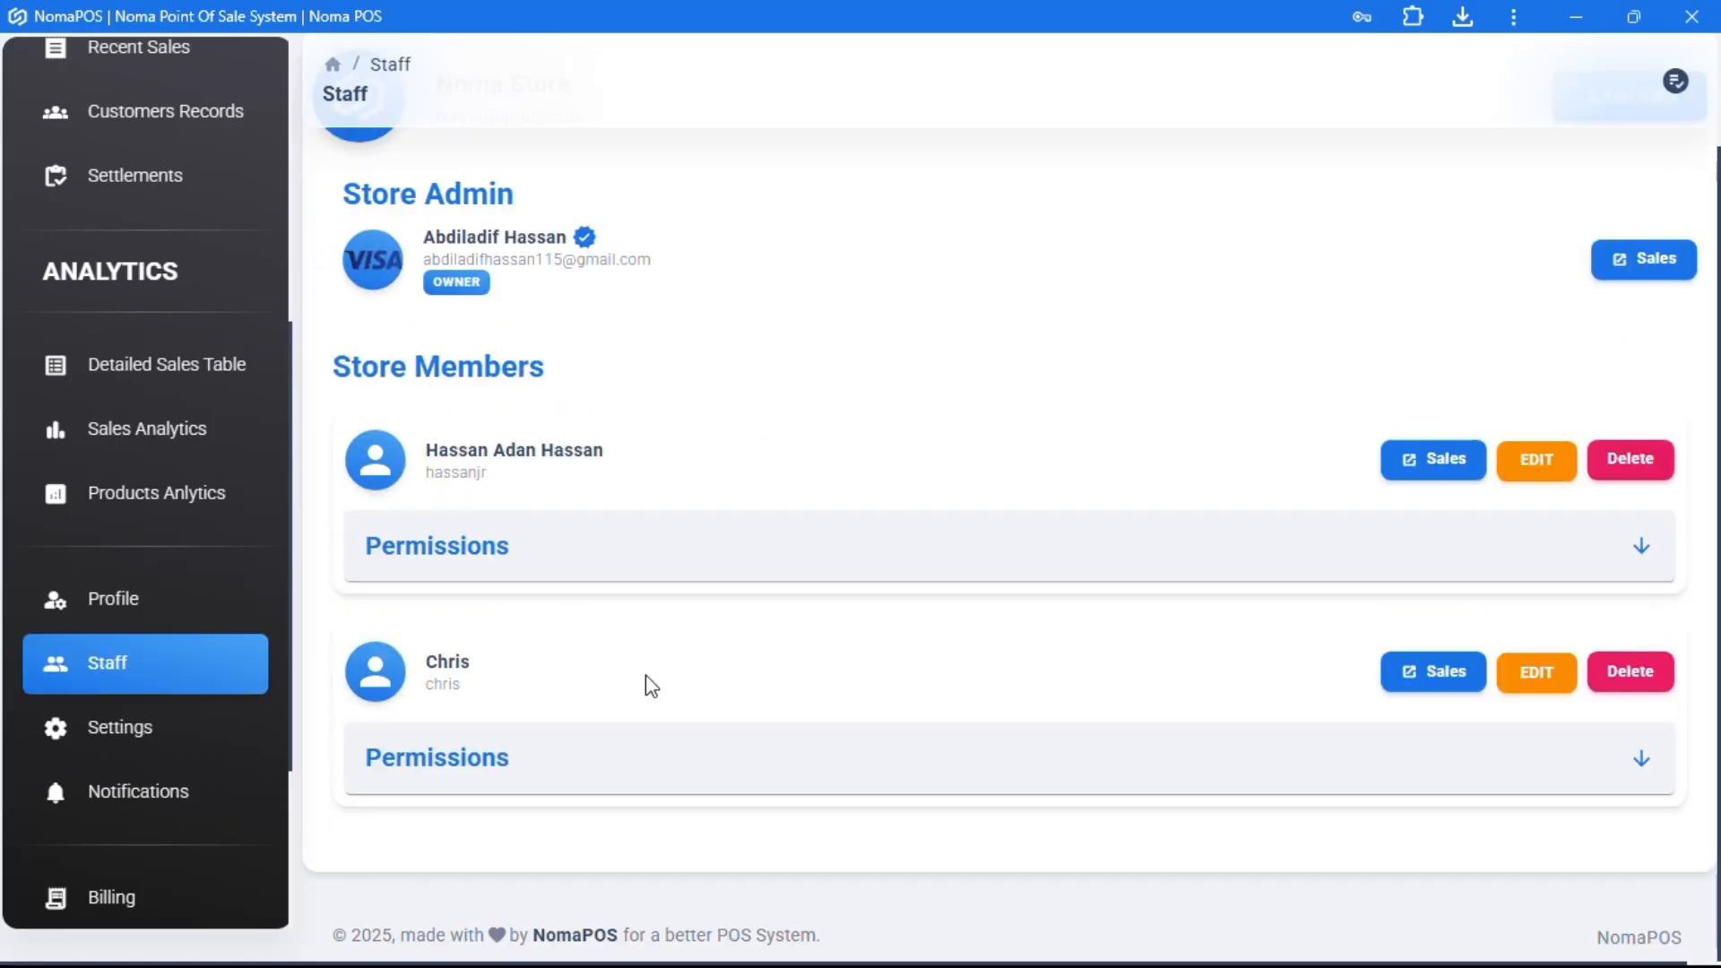
{"action": "scroll", "coordinate": [1002, 561], "scroll_direction": "up", "scroll_amount": 2}
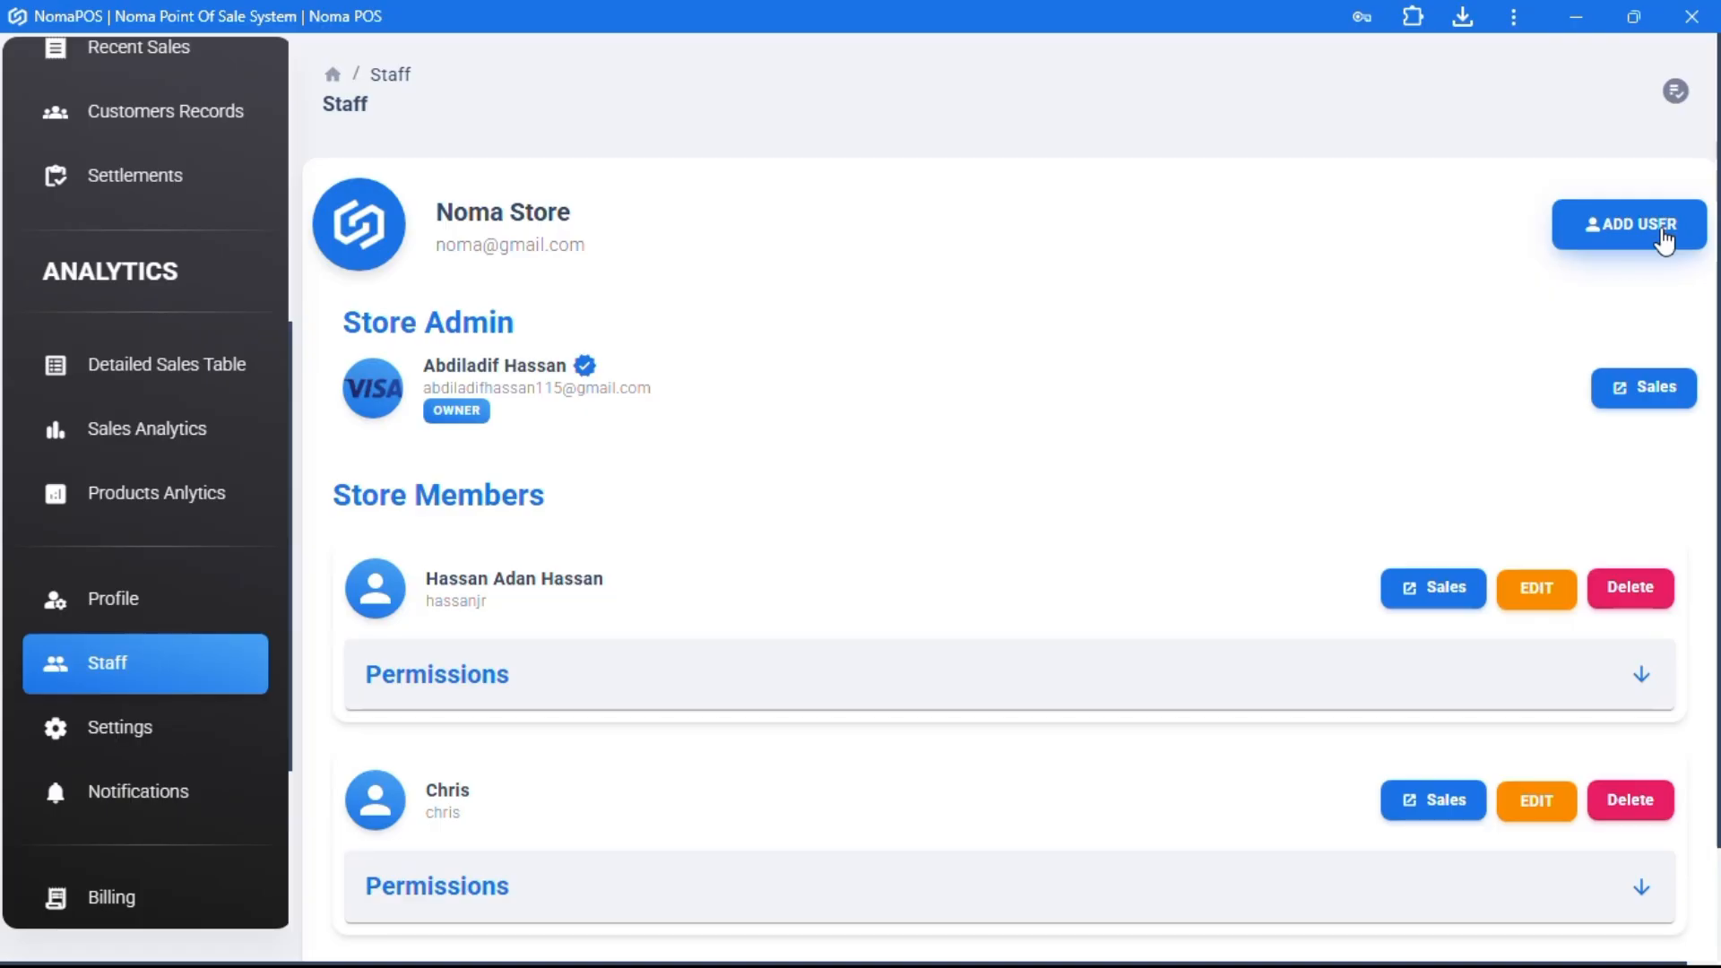
{"action": "left_click", "coordinate": [1662, 238]}
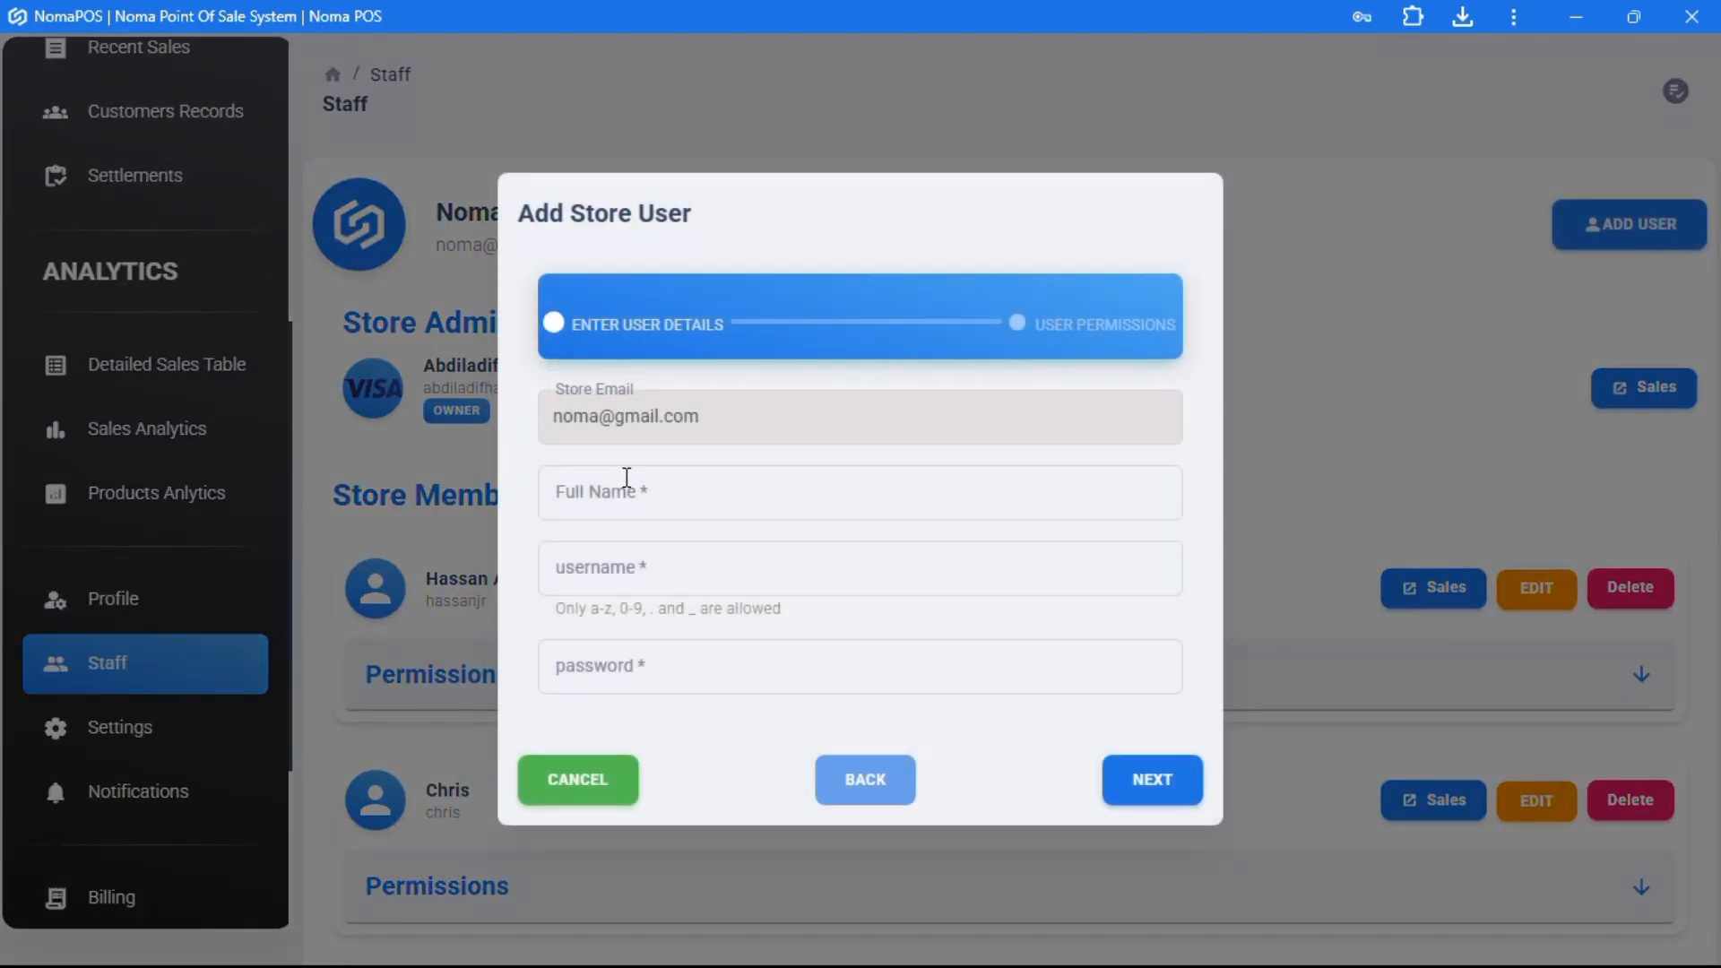
- Fill full name and username test, replacing the too-short password with a six-character one
{"action": "left_click", "coordinate": [627, 484]}
{"action": "left_click", "coordinate": [585, 569]}
{"action": "left_click", "coordinate": [590, 663]}
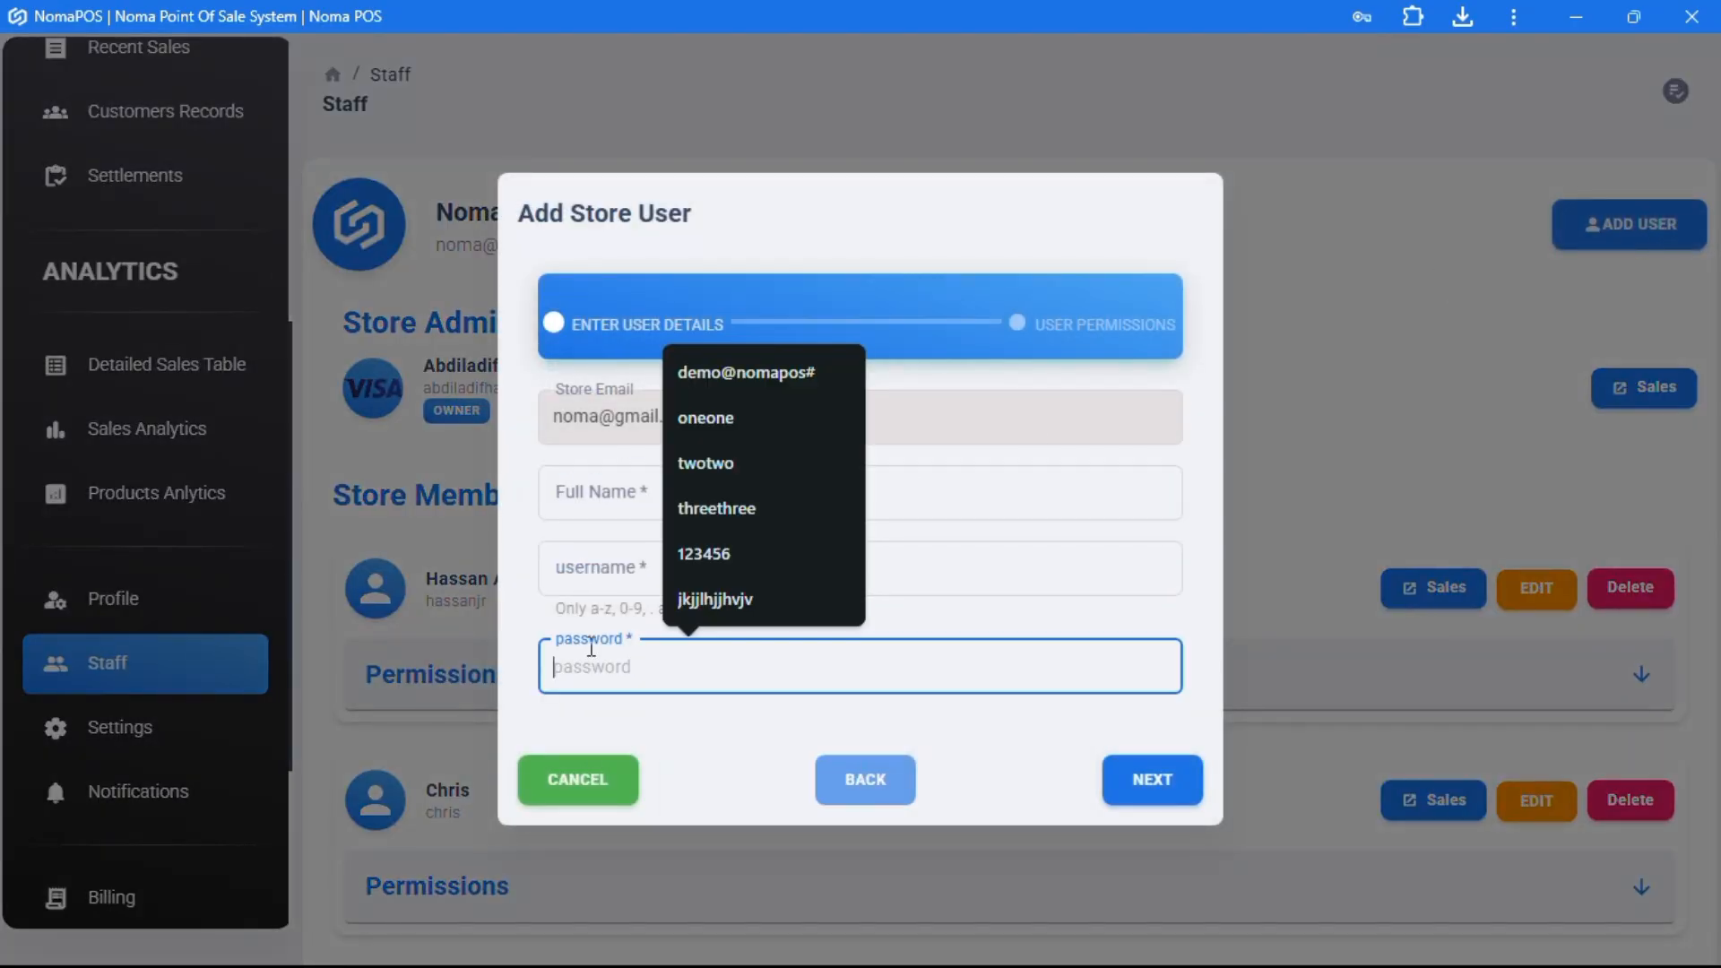
{"action": "type", "text": "test"}
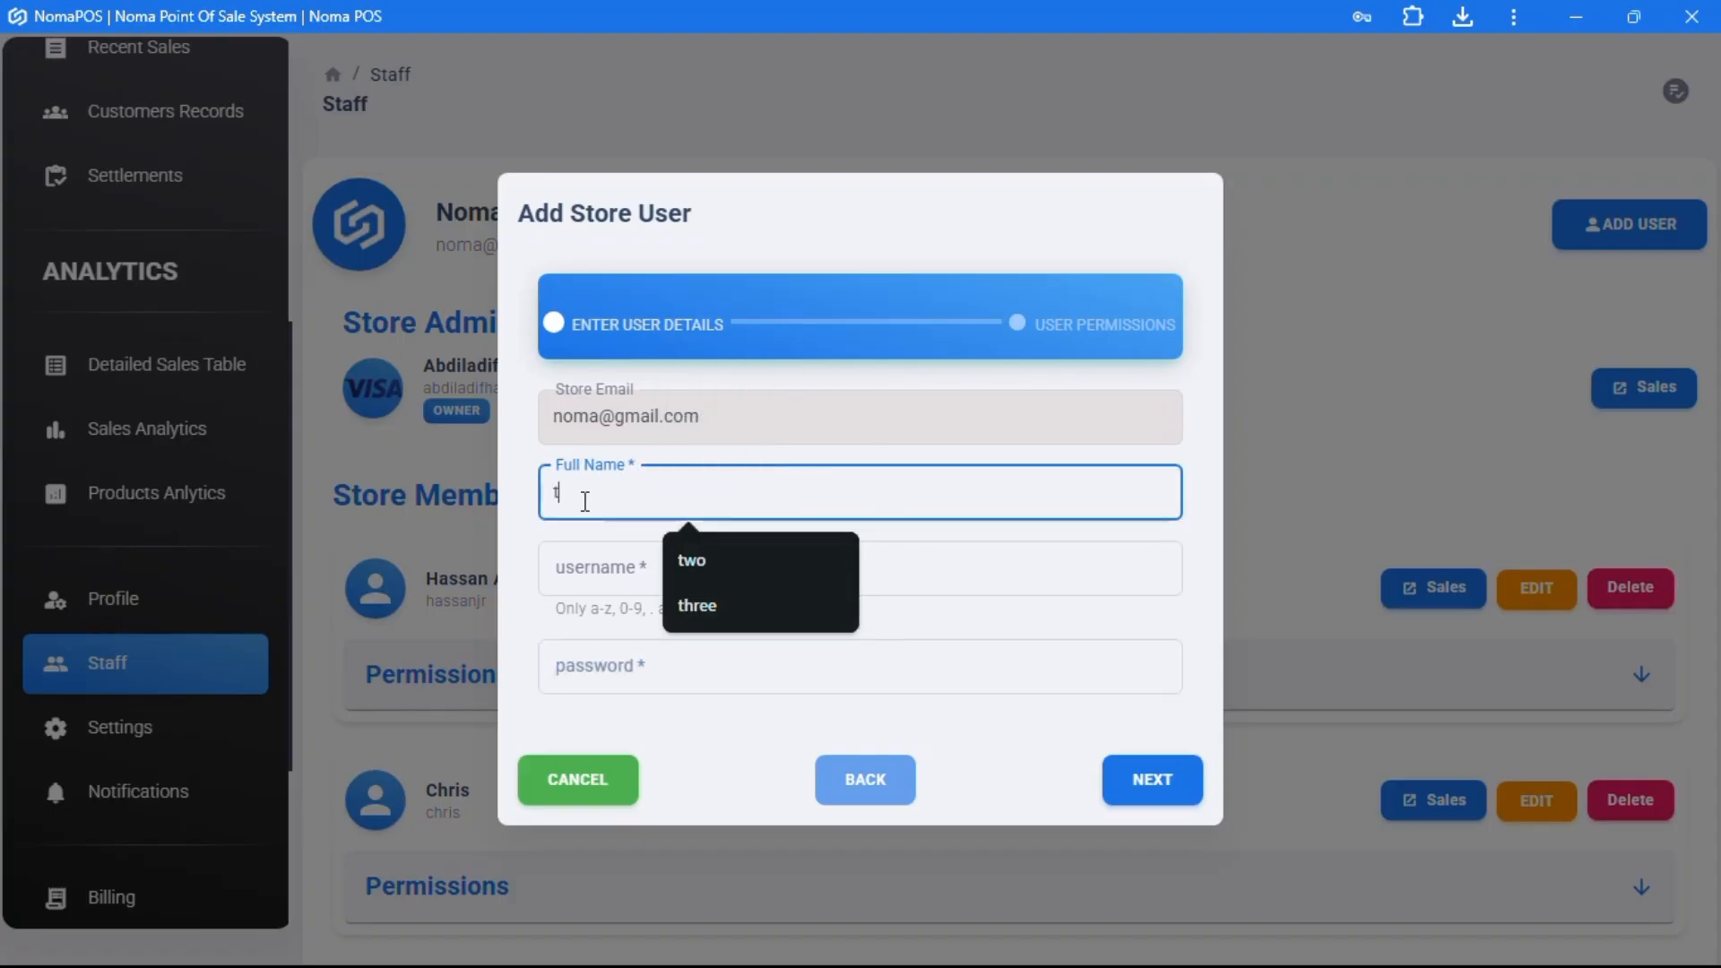
{"action": "left_click", "coordinate": [603, 549]}
{"action": "type", "text": "test"}
{"action": "left_click", "coordinate": [627, 668]}
{"action": "type", "text": "test"}
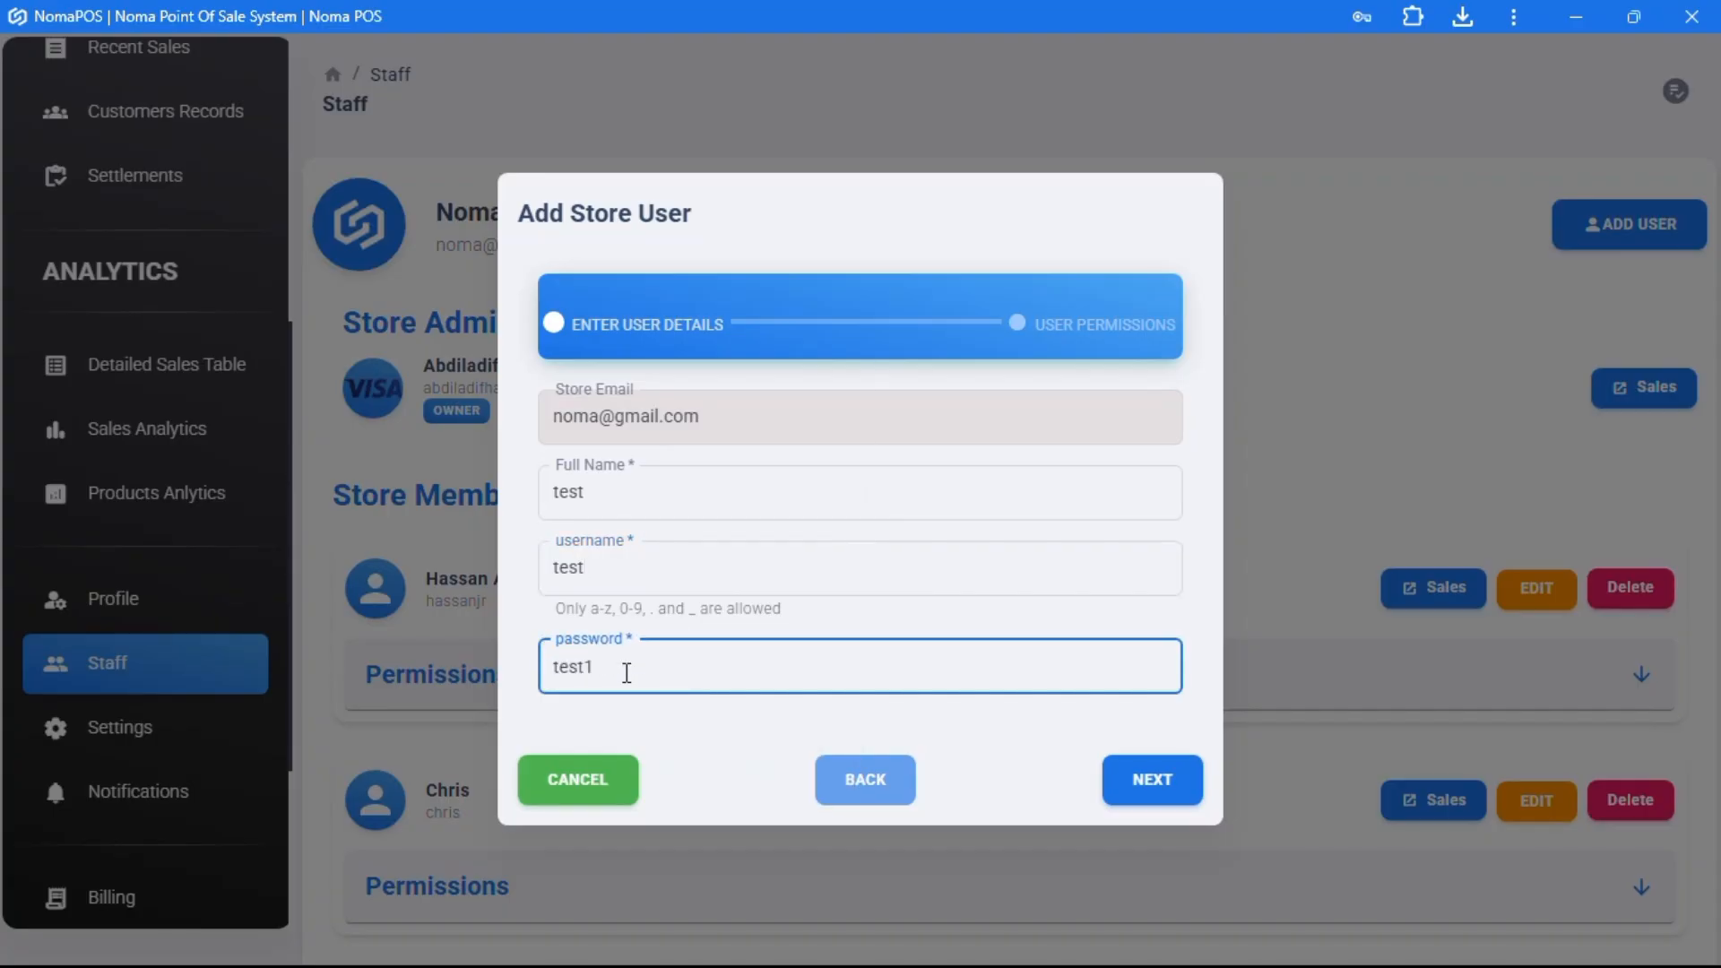
{"action": "left_click", "coordinate": [1135, 780]}
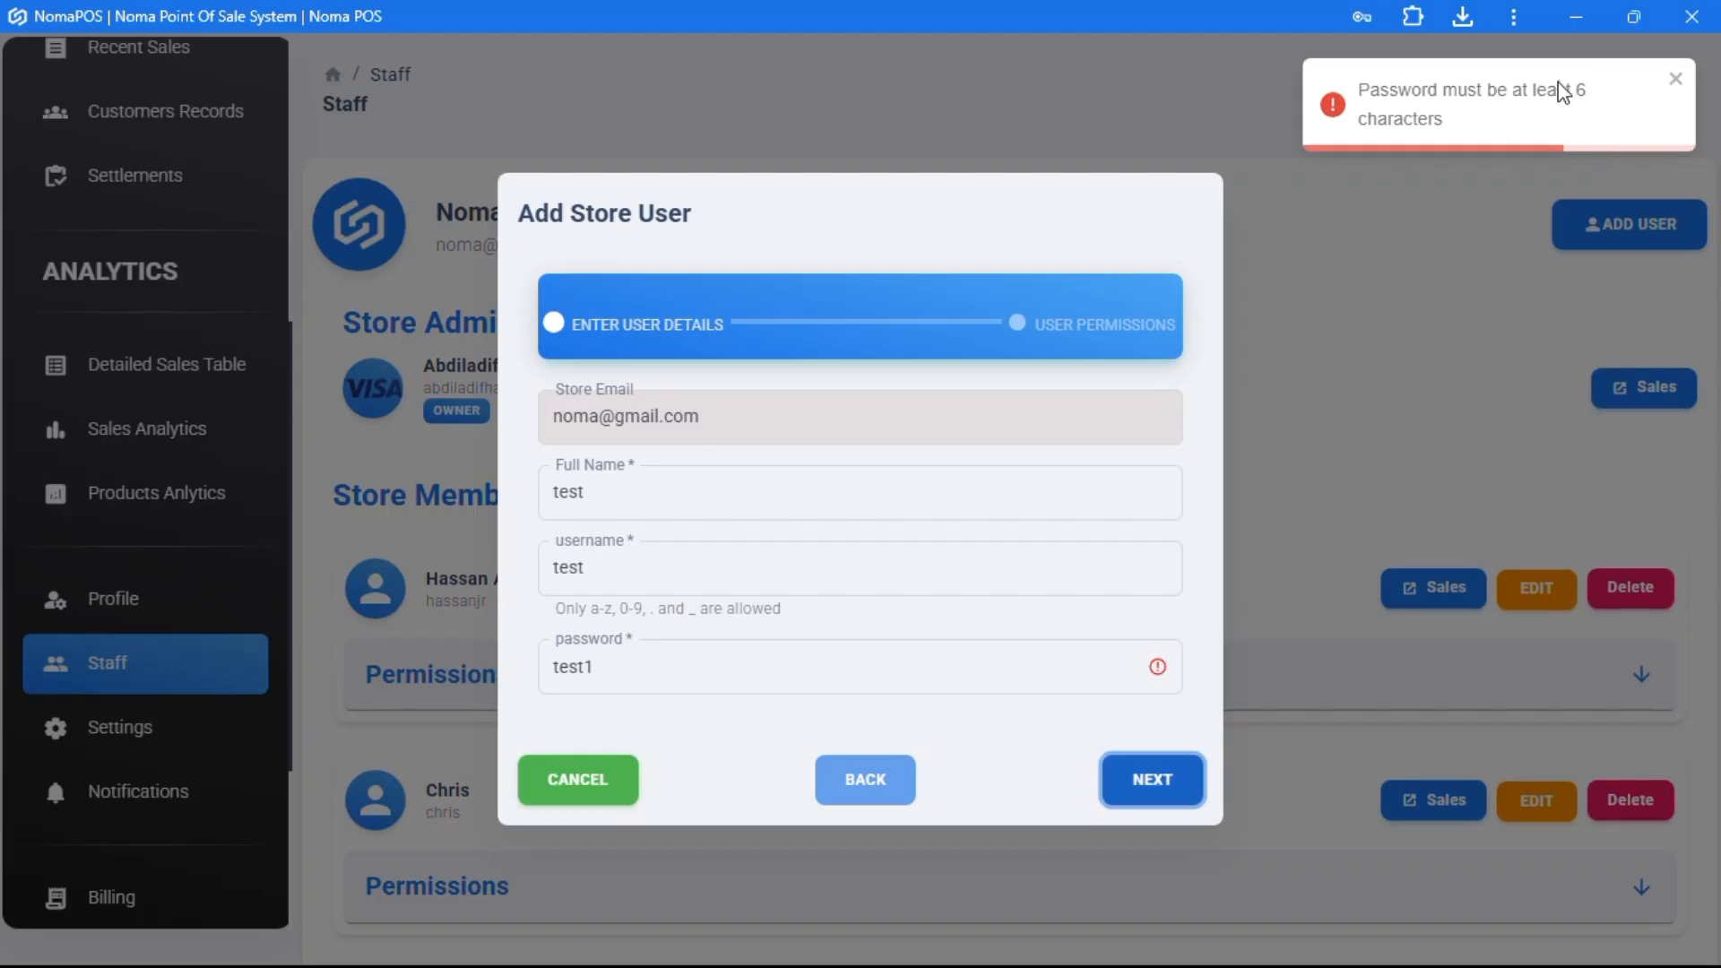
{"action": "left_click", "coordinate": [651, 668]}
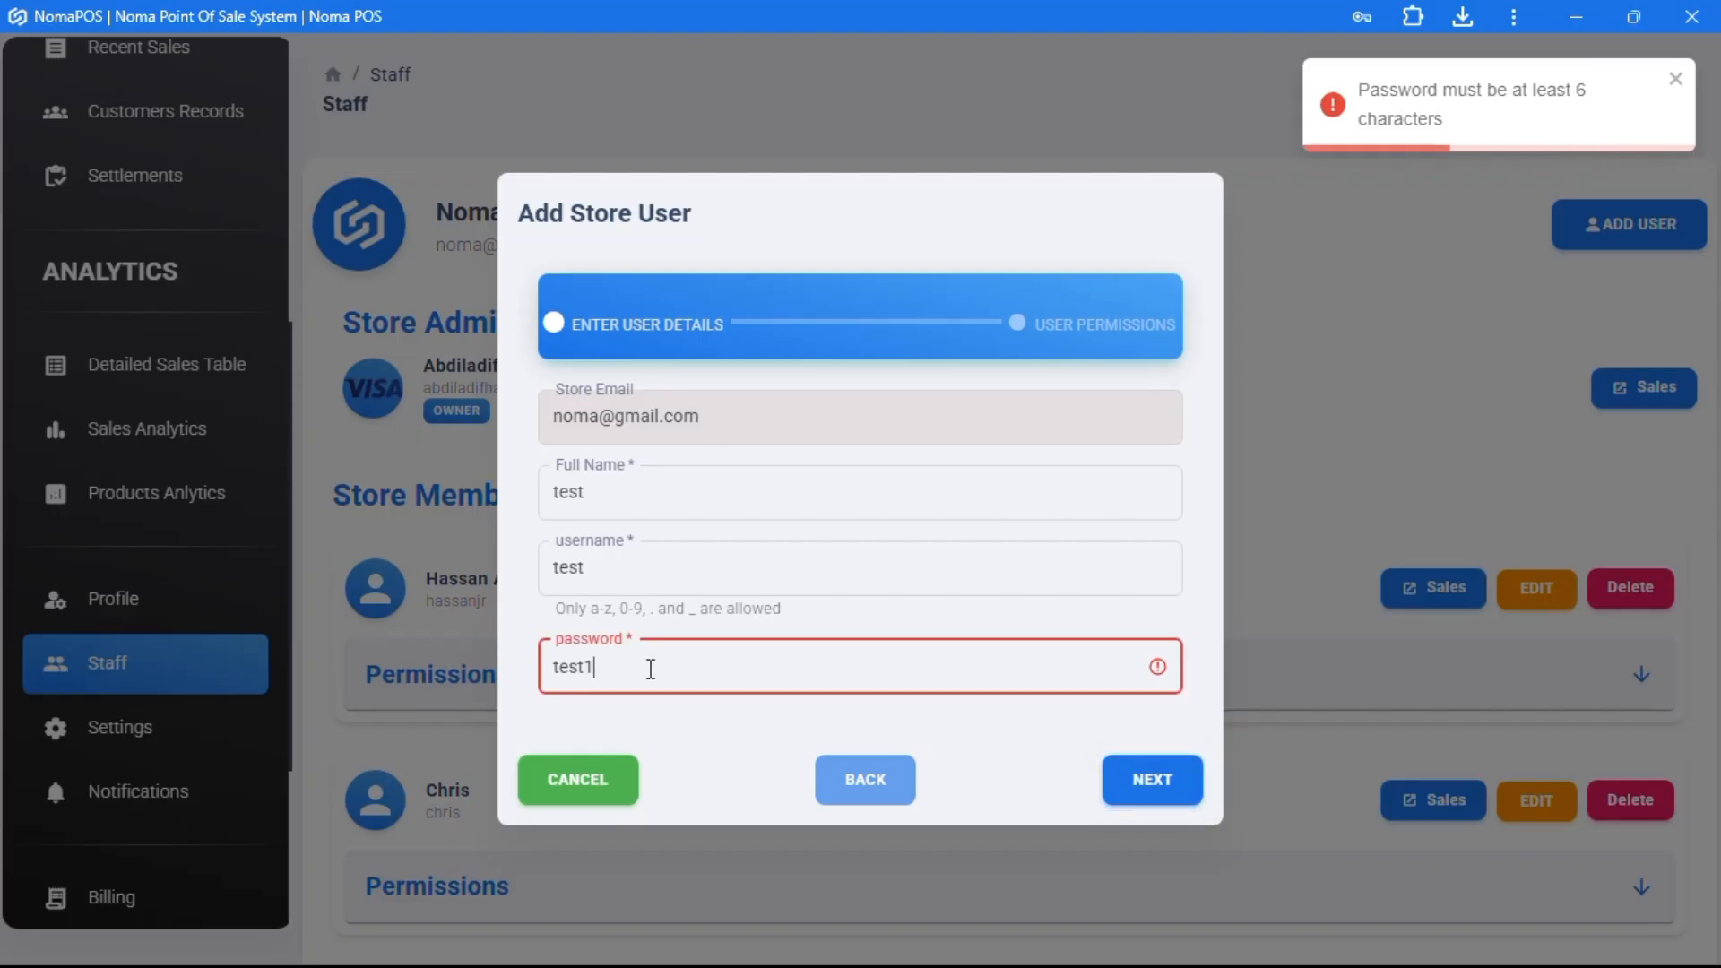
{"action": "left_click", "coordinate": [1157, 780]}
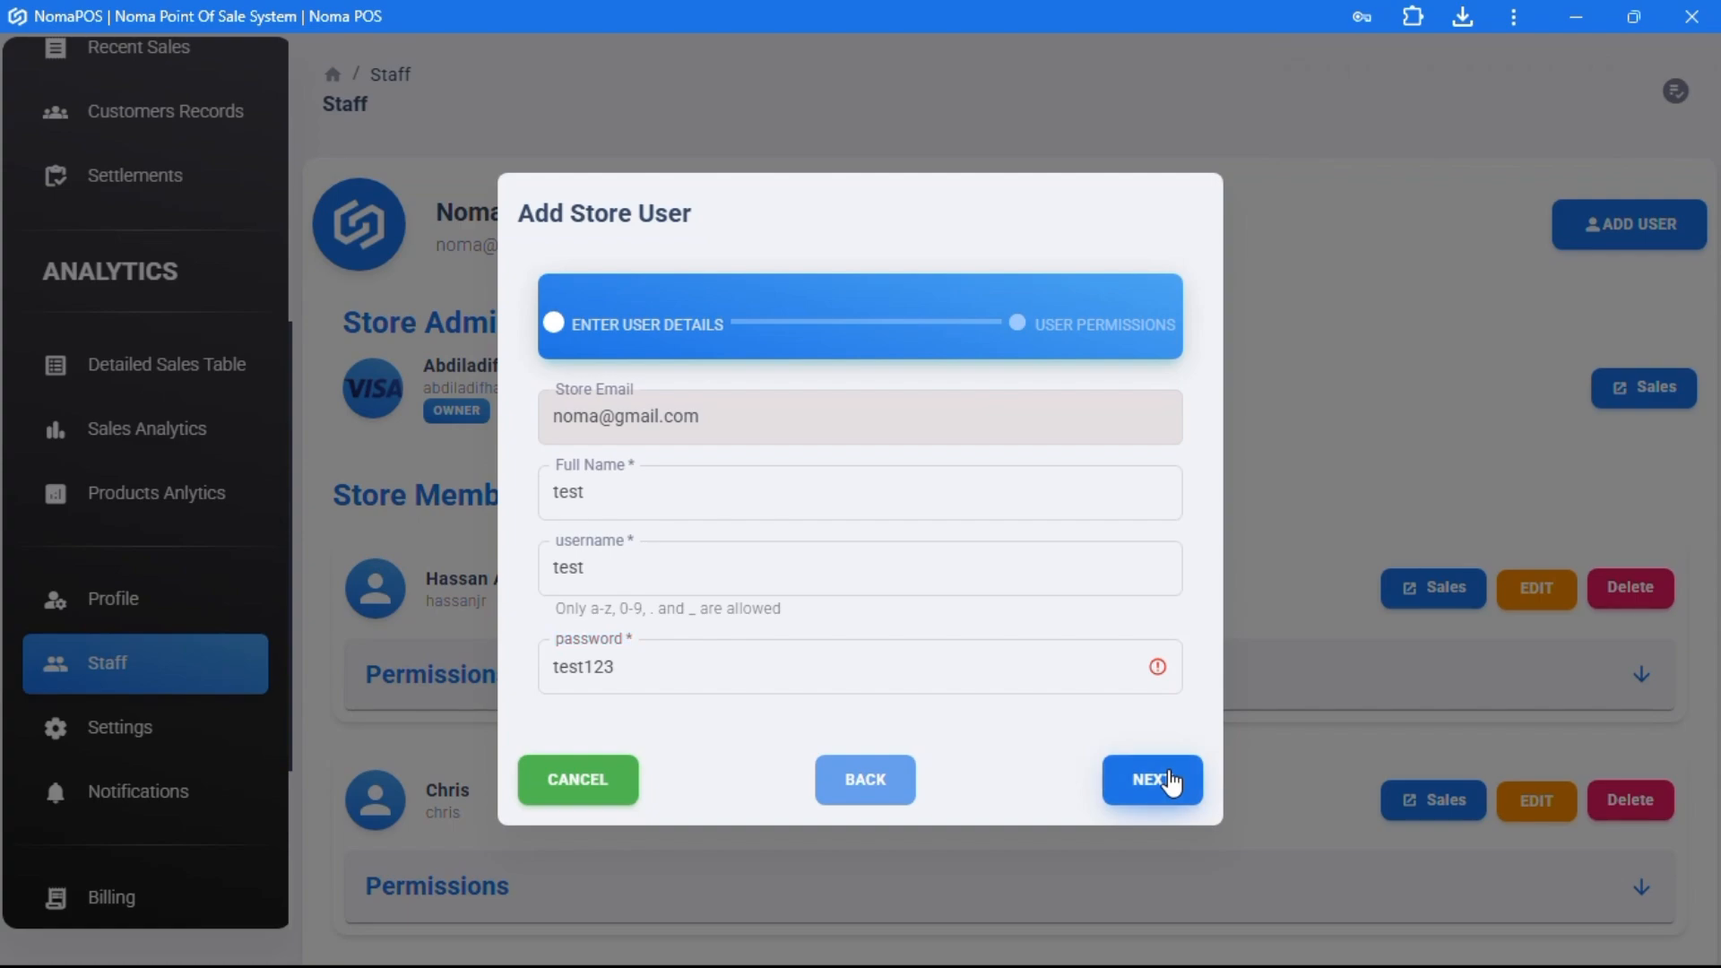
- On the permissions step, grant all permissions, then withhold Delete Product
{"action": "left_click", "coordinate": [1156, 780]}
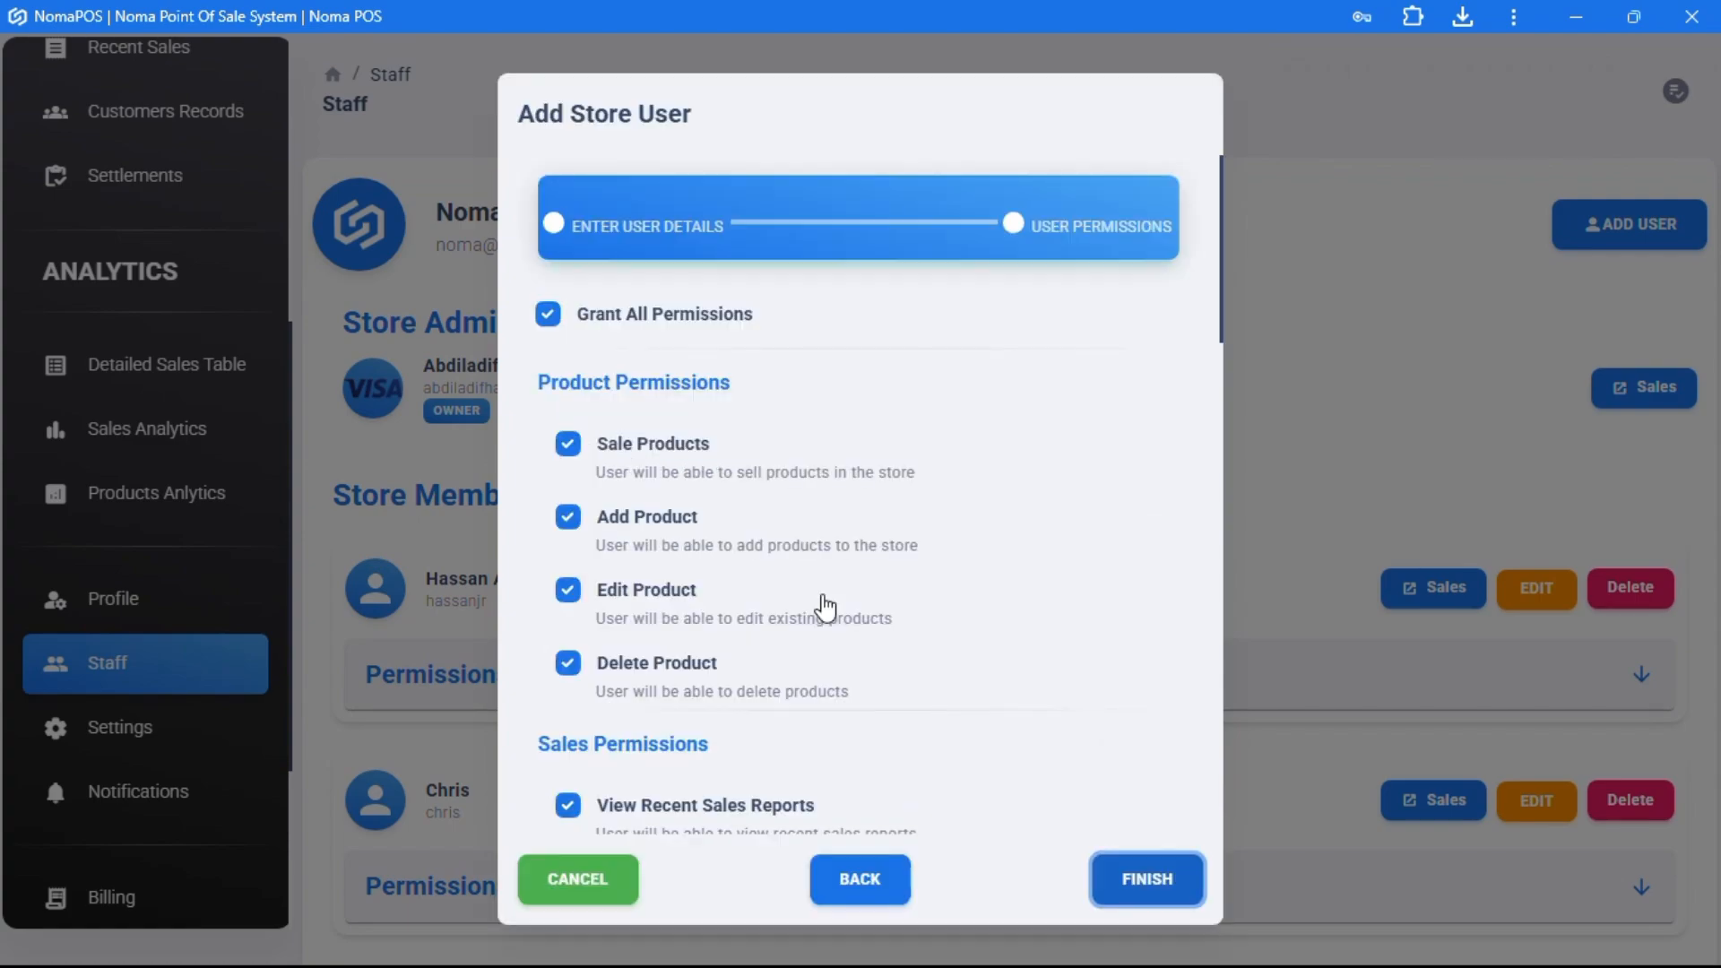
{"action": "left_click", "coordinate": [549, 314]}
{"action": "scroll", "coordinate": [691, 660], "scroll_direction": "down", "scroll_amount": 10}
{"action": "scroll", "coordinate": [691, 660], "scroll_direction": "up", "scroll_amount": 10}
{"action": "left_click", "coordinate": [550, 316]}
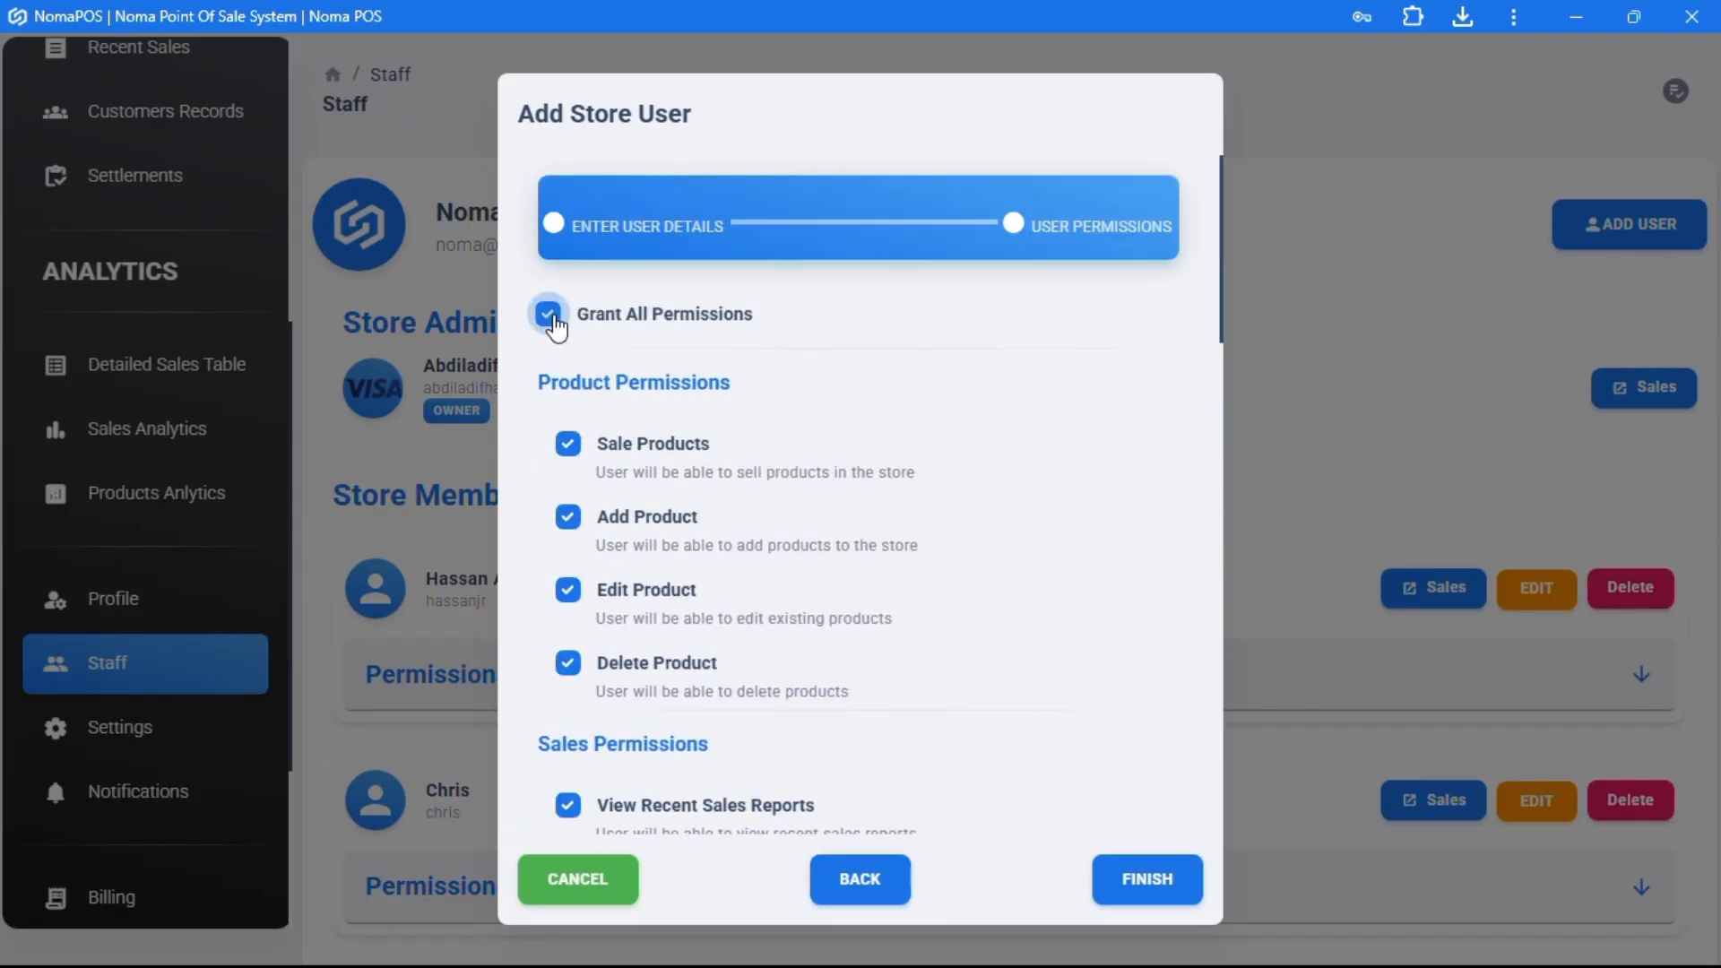
{"action": "scroll", "coordinate": [615, 581], "scroll_direction": "down", "scroll_amount": 1}
{"action": "left_click", "coordinate": [584, 576]}
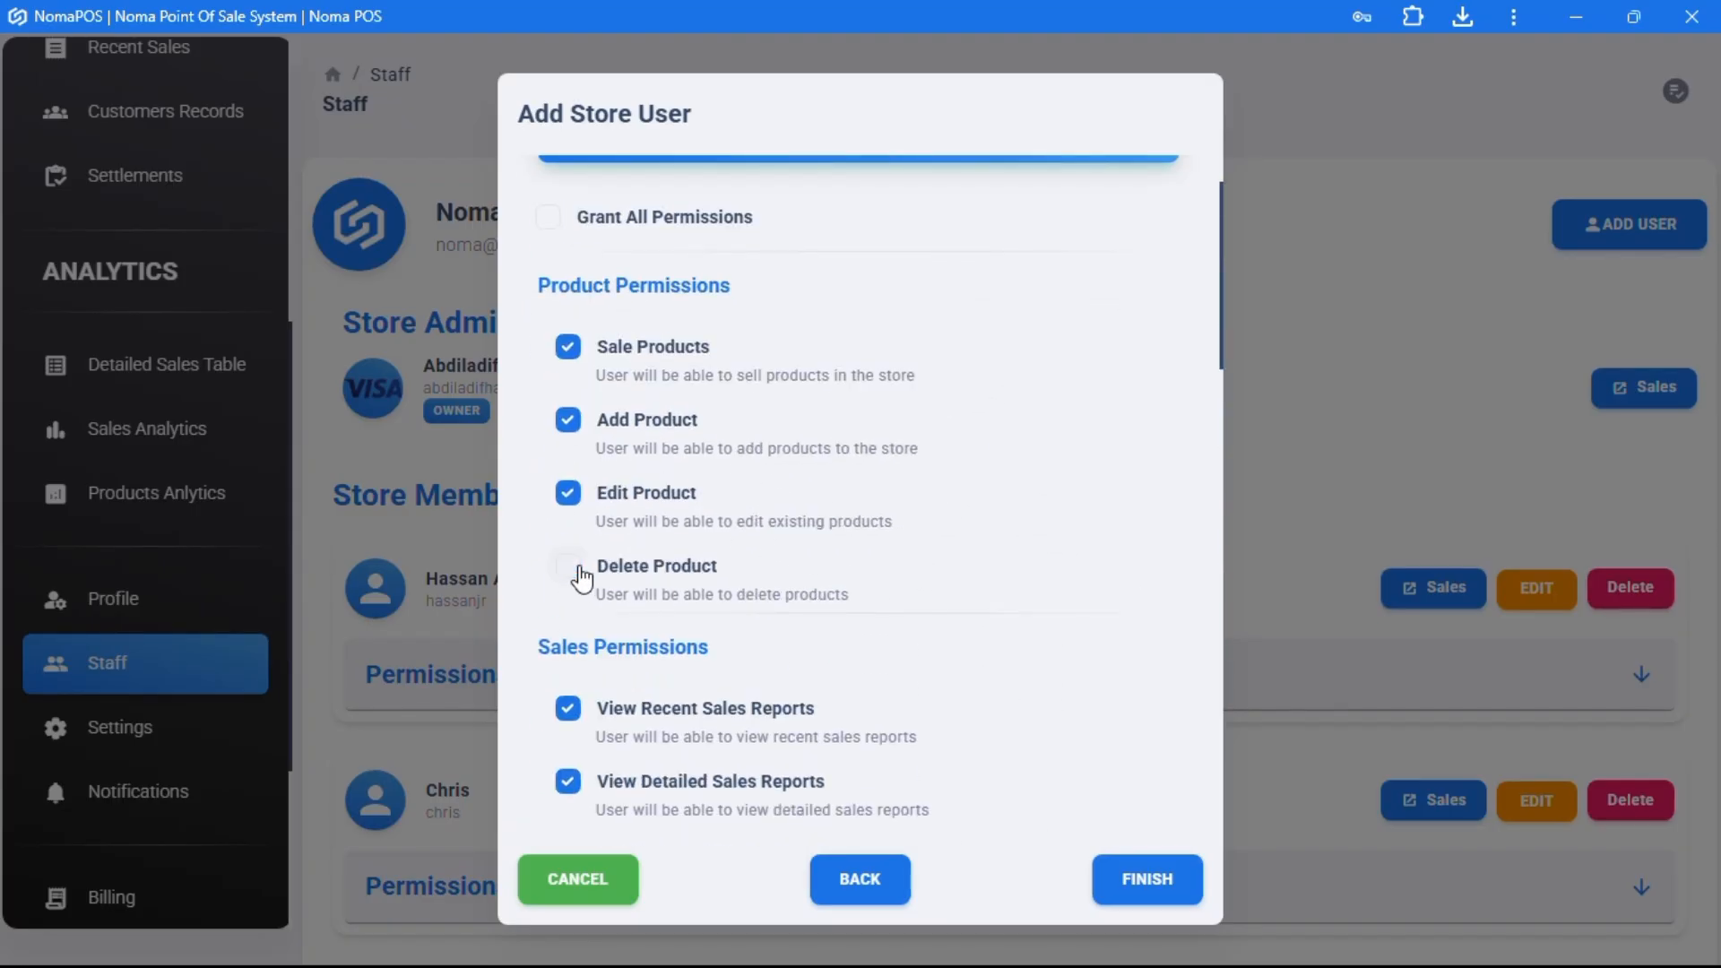
- Also remove Delete Sales, Edit Store Details, Edit Store Settings and Receive Store Notifications permissions
{"action": "scroll", "coordinate": [578, 578], "scroll_direction": "down", "scroll_amount": 3}
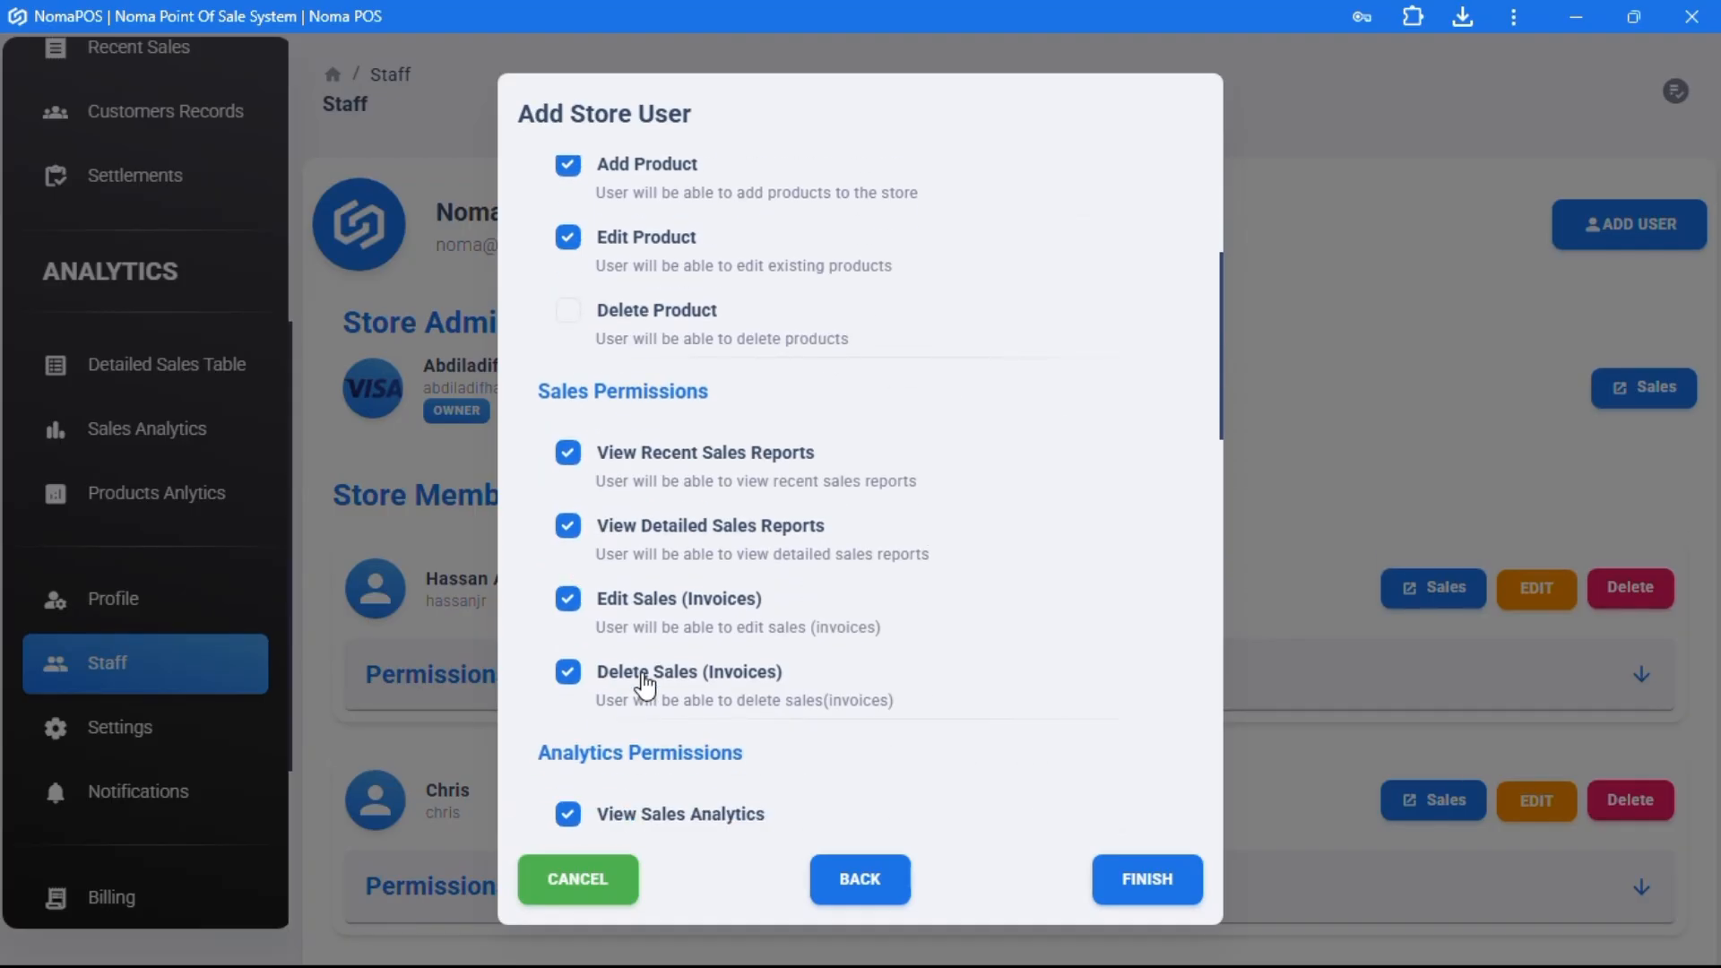
{"action": "left_click", "coordinate": [645, 683]}
{"action": "scroll", "coordinate": [789, 715], "scroll_direction": "down", "scroll_amount": 10}
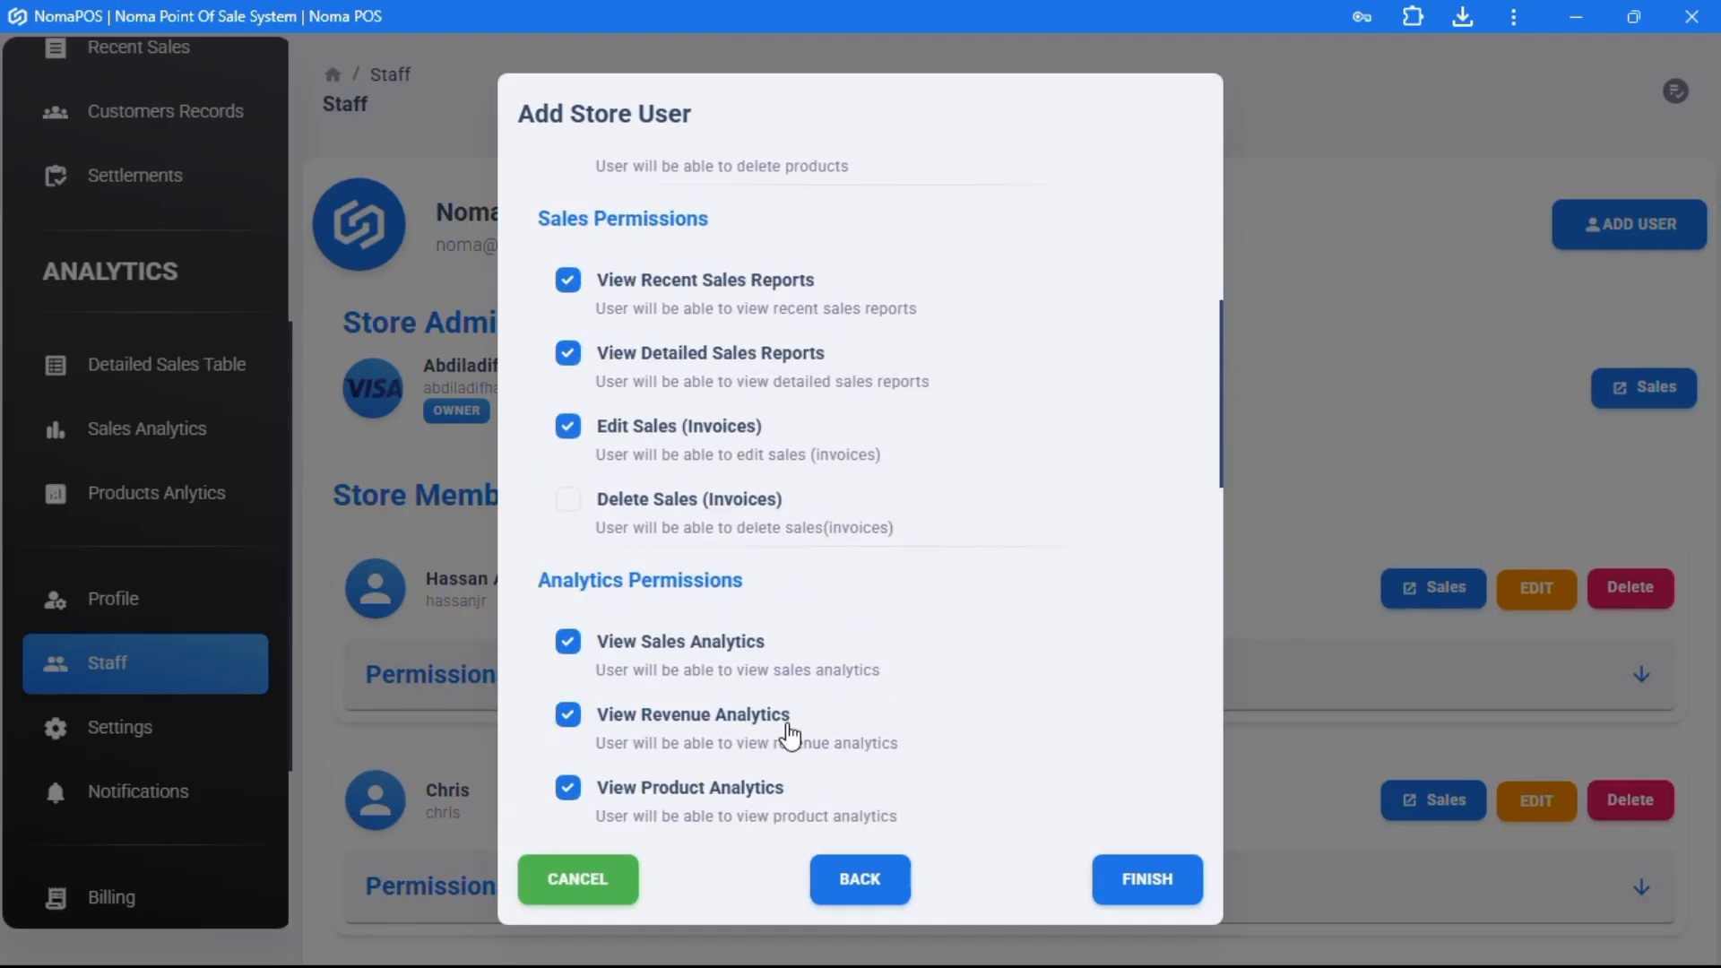
{"action": "scroll", "coordinate": [793, 733], "scroll_direction": "down", "scroll_amount": 6}
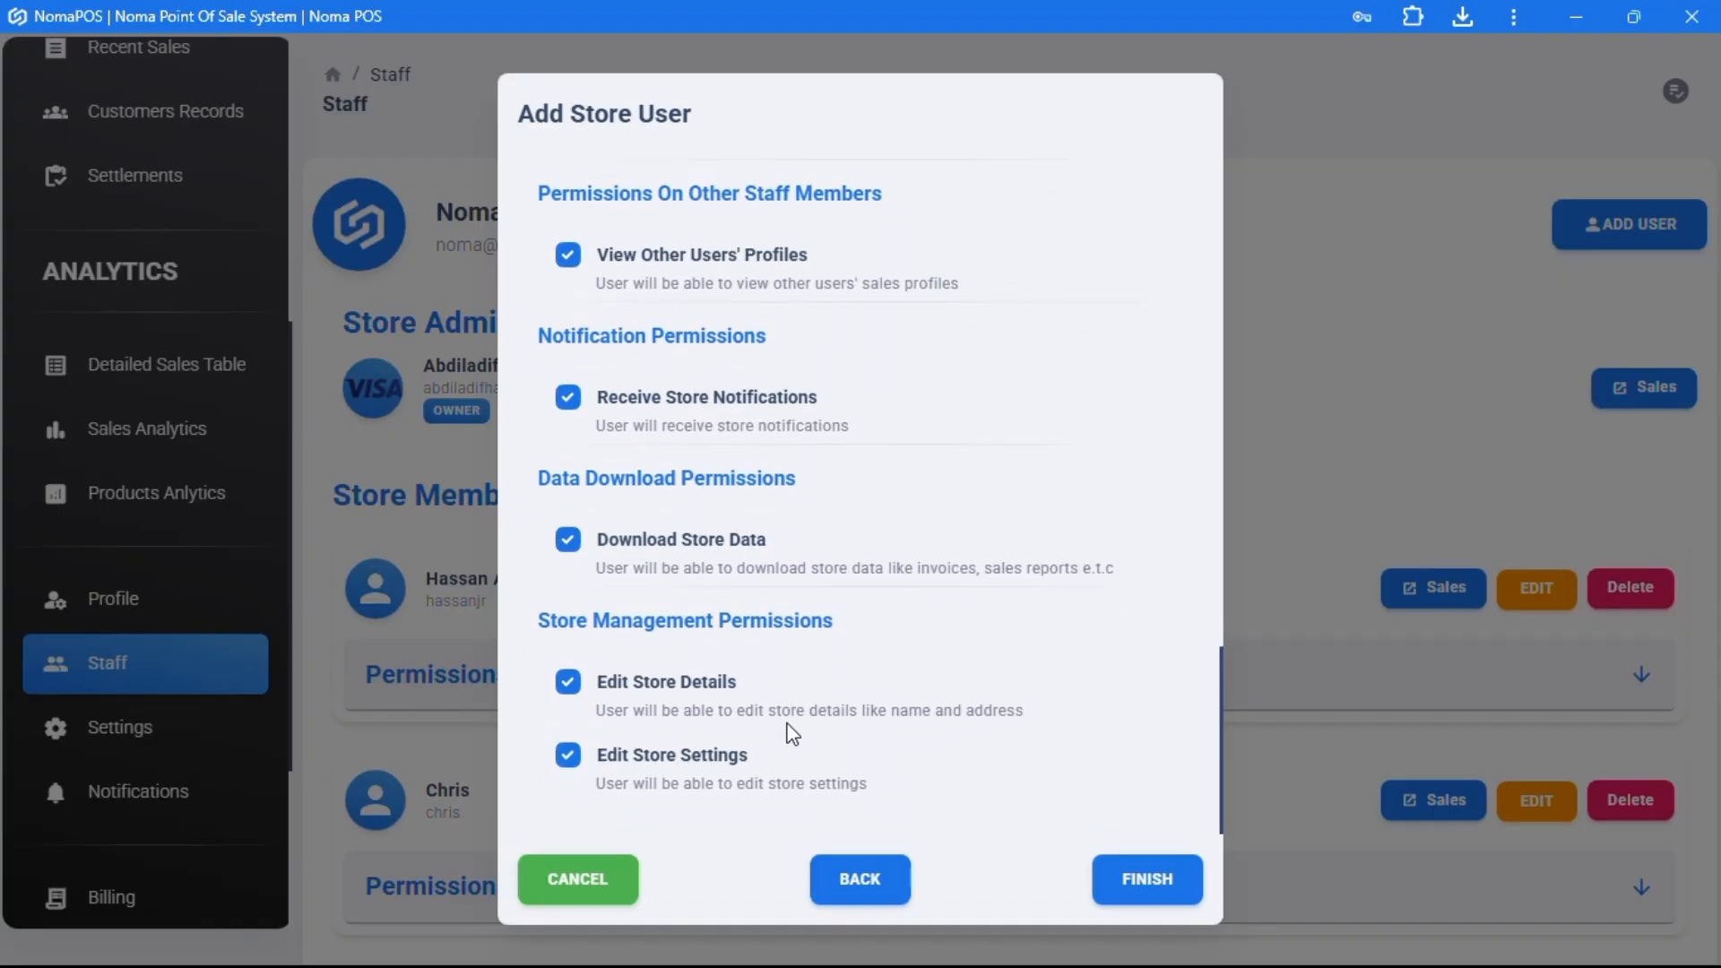
{"action": "left_click", "coordinate": [673, 698]}
{"action": "left_click", "coordinate": [679, 761]}
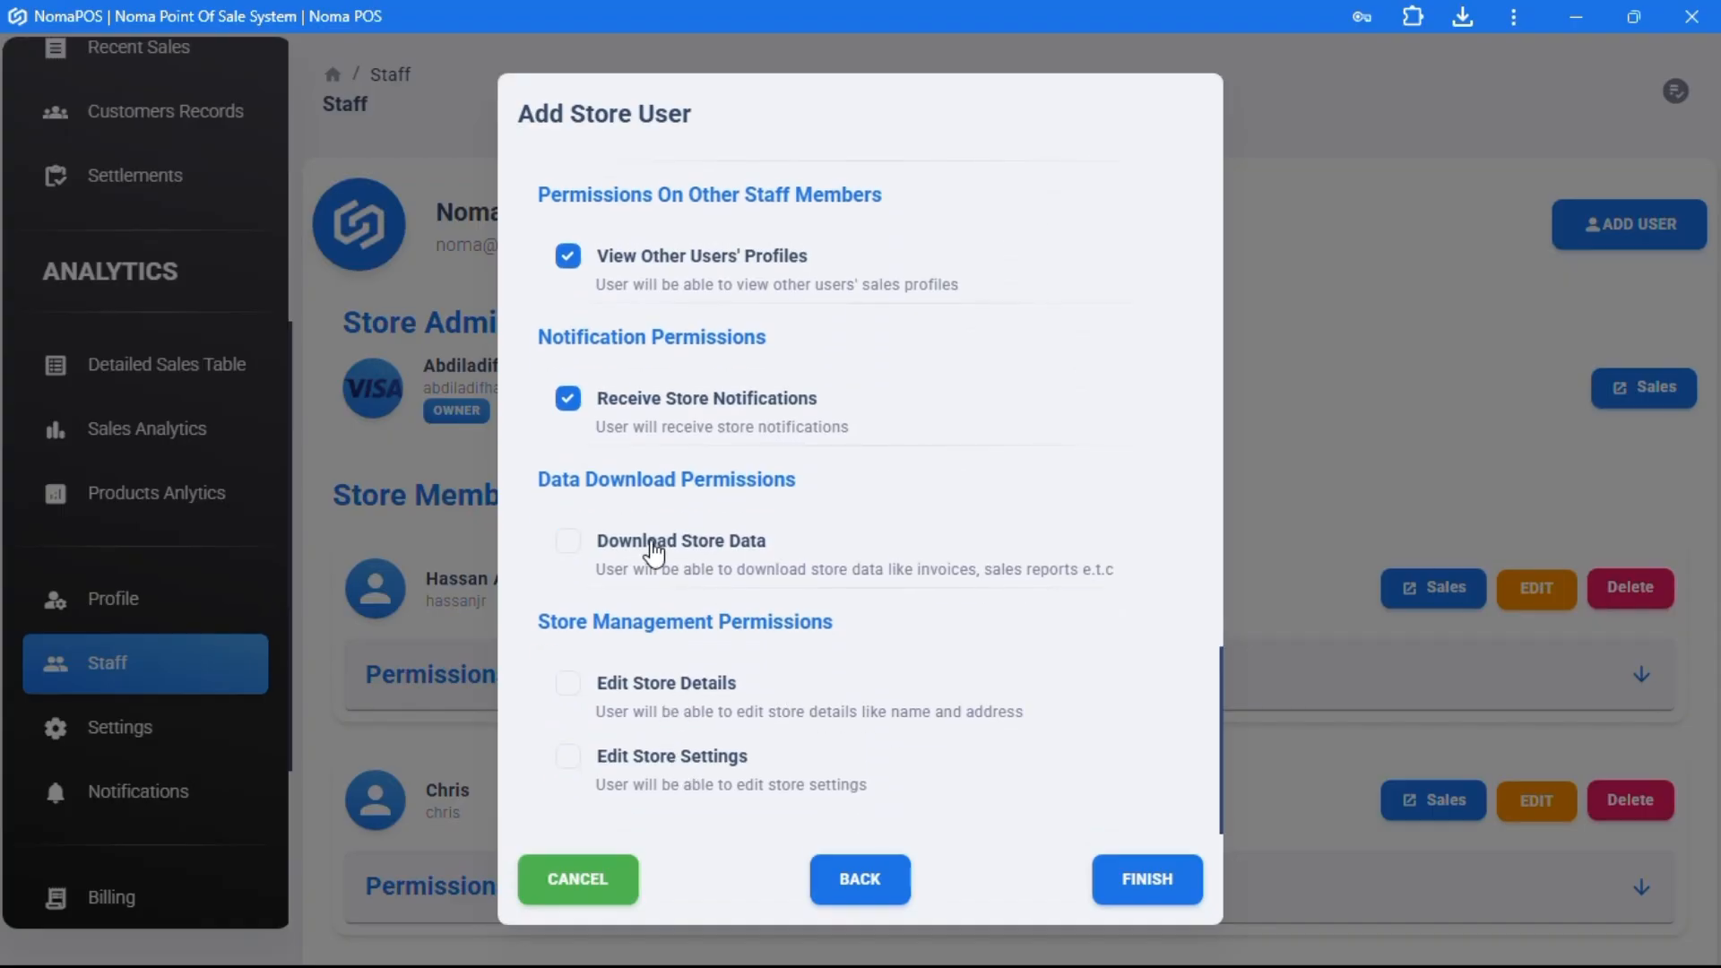
{"action": "scroll", "coordinate": [681, 538], "scroll_direction": "up", "scroll_amount": 1}
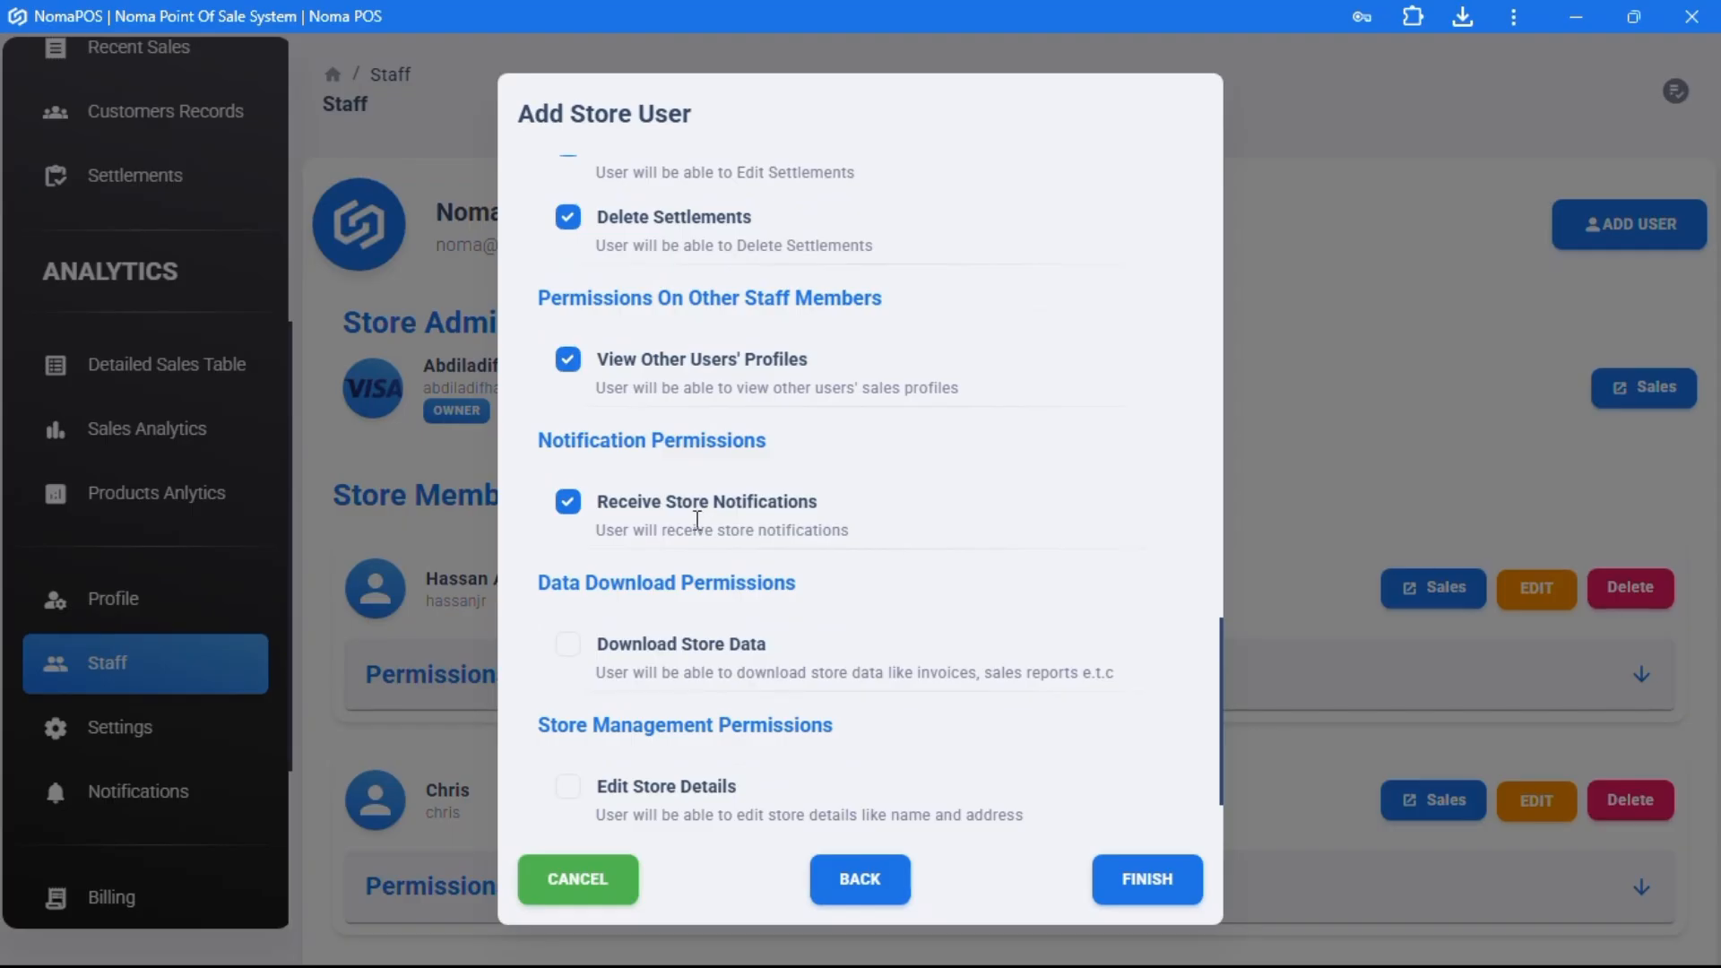
{"action": "left_click", "coordinate": [610, 509]}
{"action": "scroll", "coordinate": [608, 507], "scroll_direction": "down", "scroll_amount": 1}
{"action": "scroll", "coordinate": [609, 507], "scroll_direction": "up", "scroll_amount": 17}
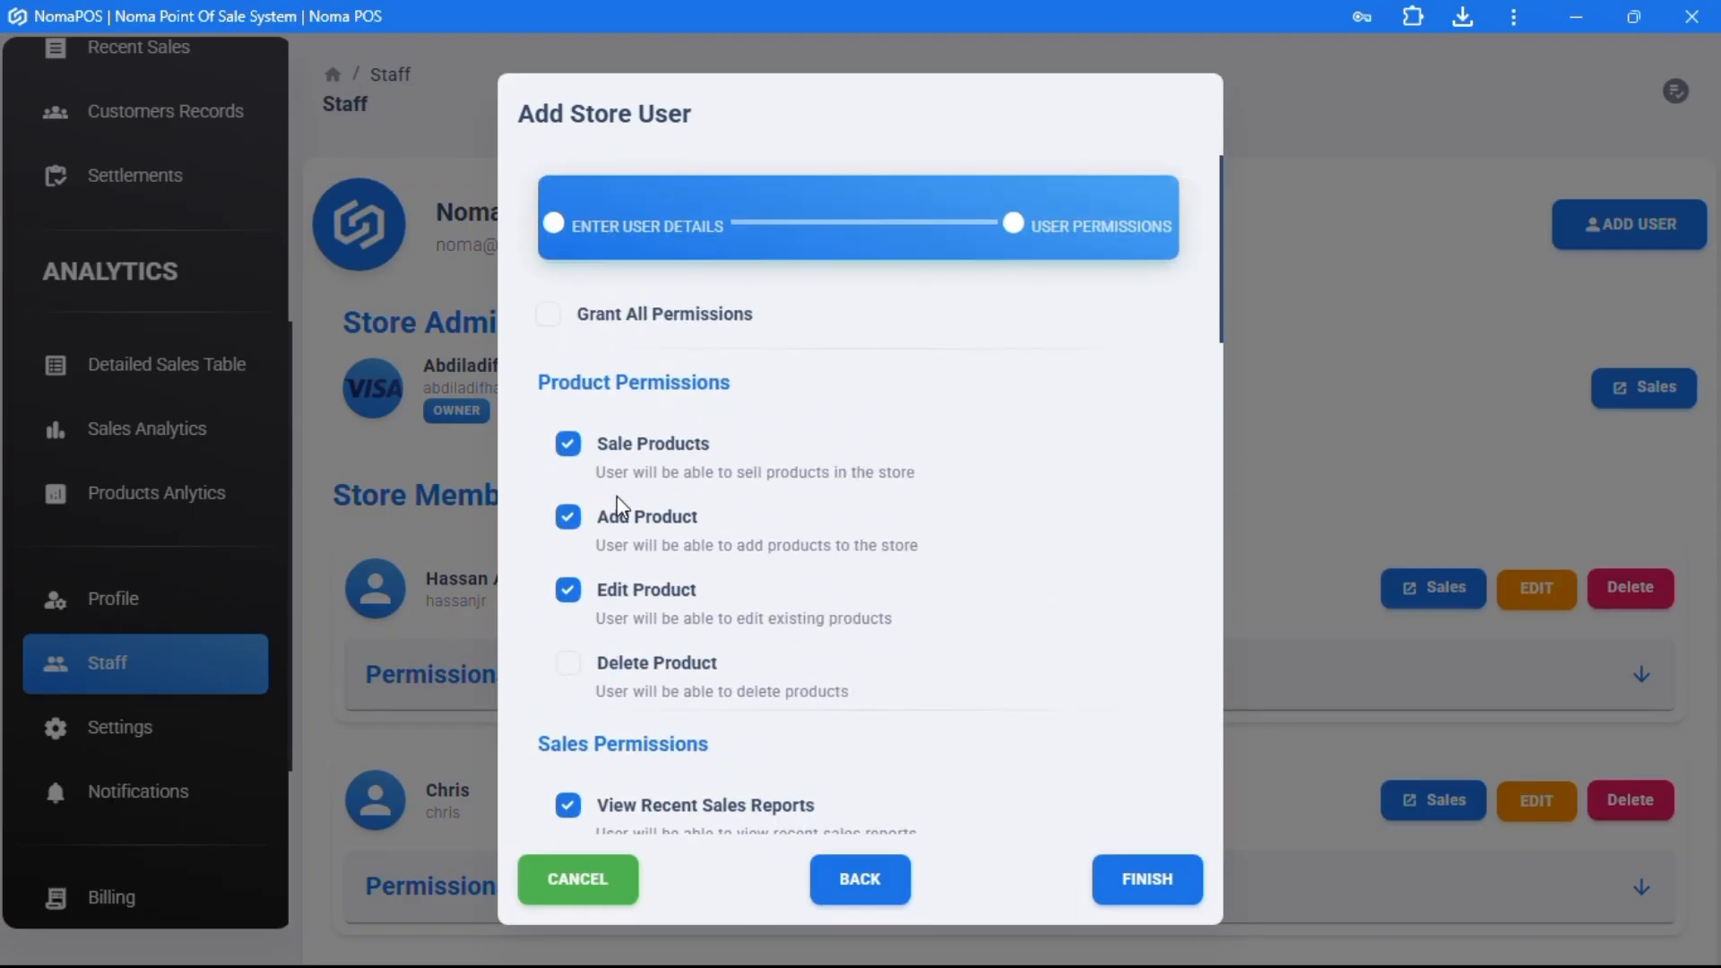
- Finish creating member test and expand its Permissions panel
{"action": "left_click", "coordinate": [1145, 881]}
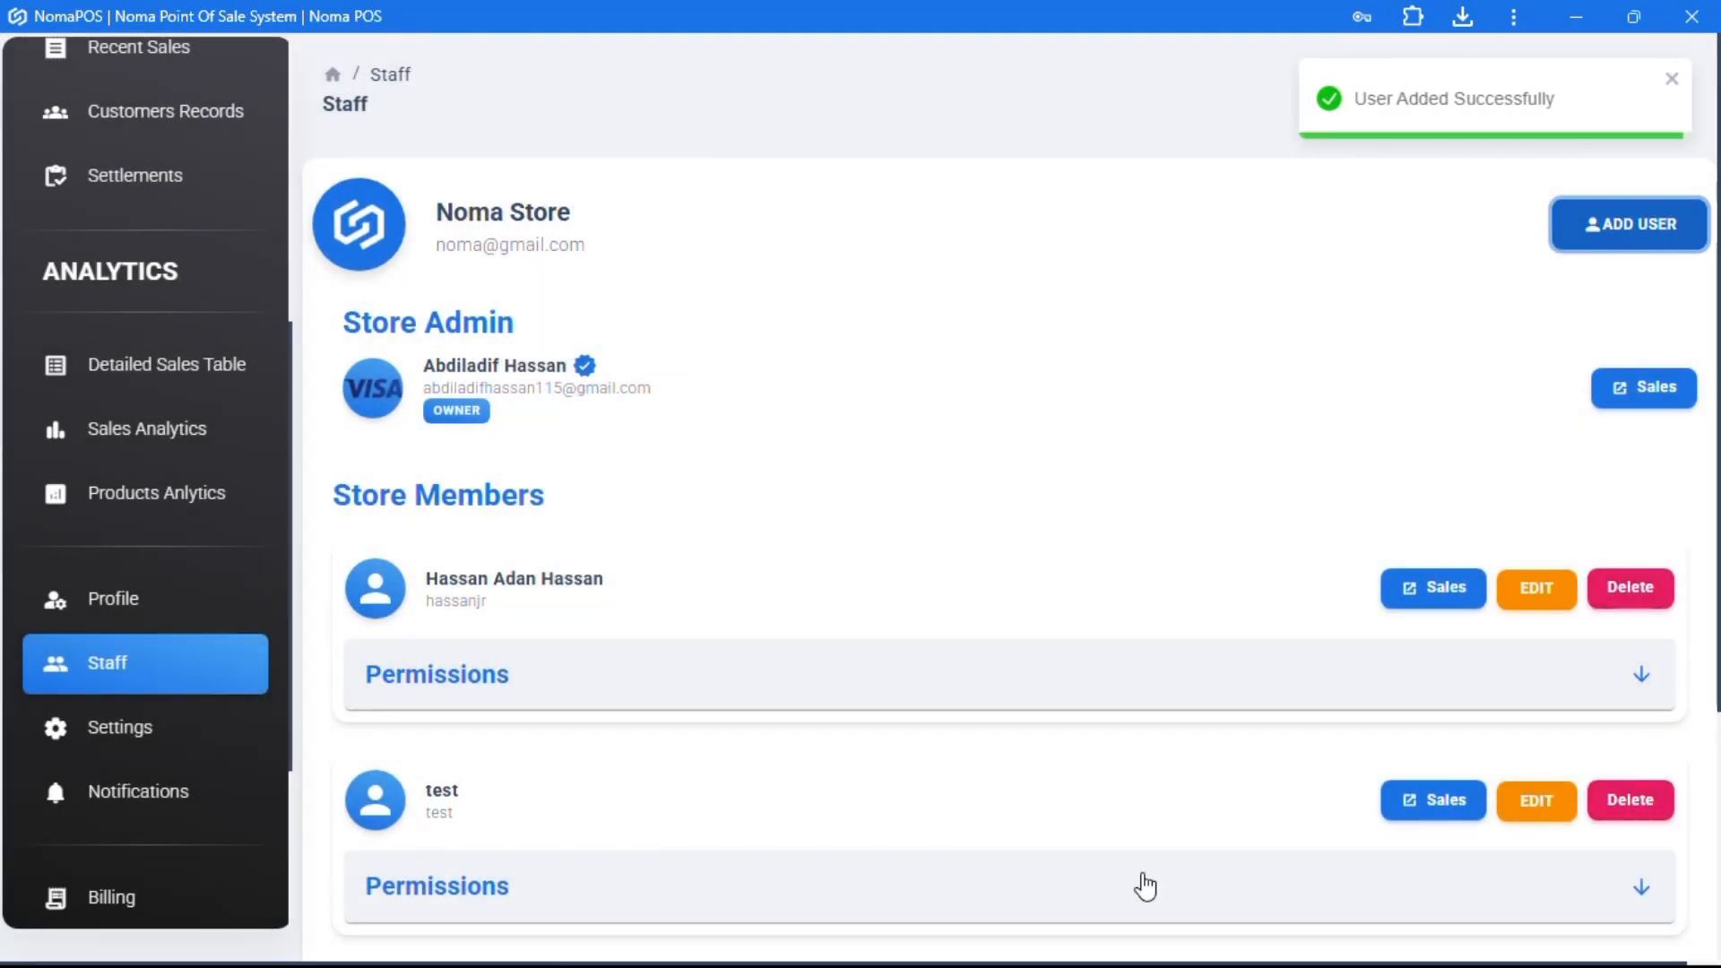
{"action": "scroll", "coordinate": [1010, 726], "scroll_direction": "down", "scroll_amount": 3}
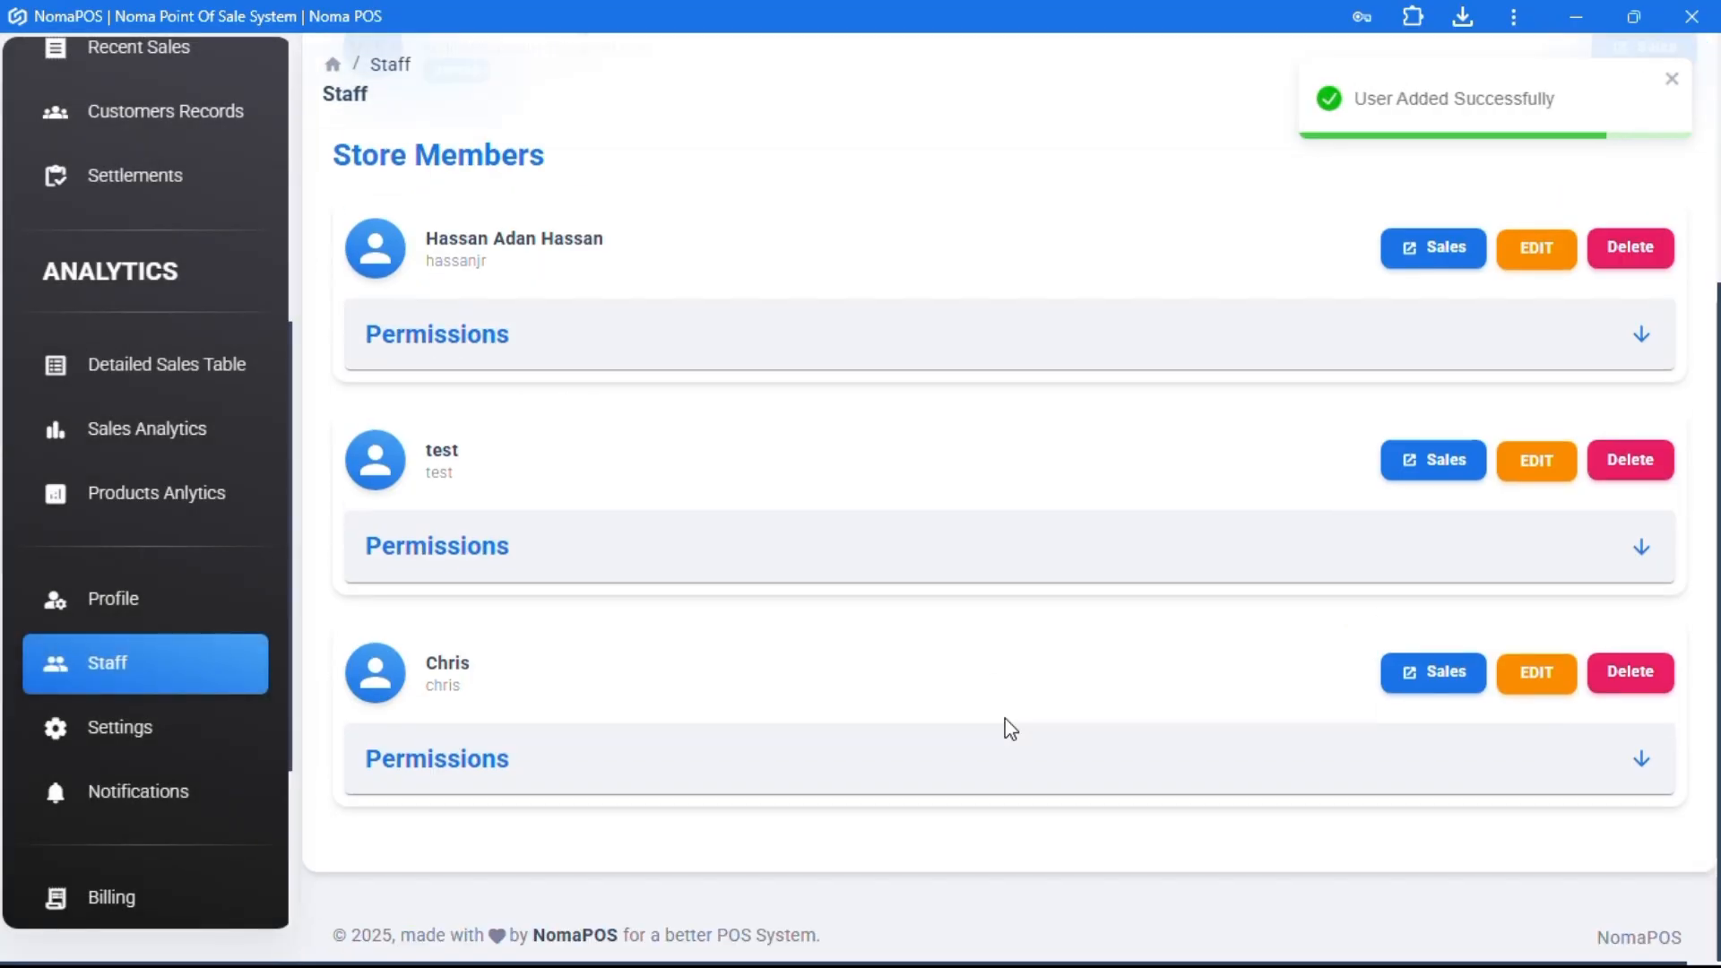
{"action": "left_click", "coordinate": [1136, 571]}
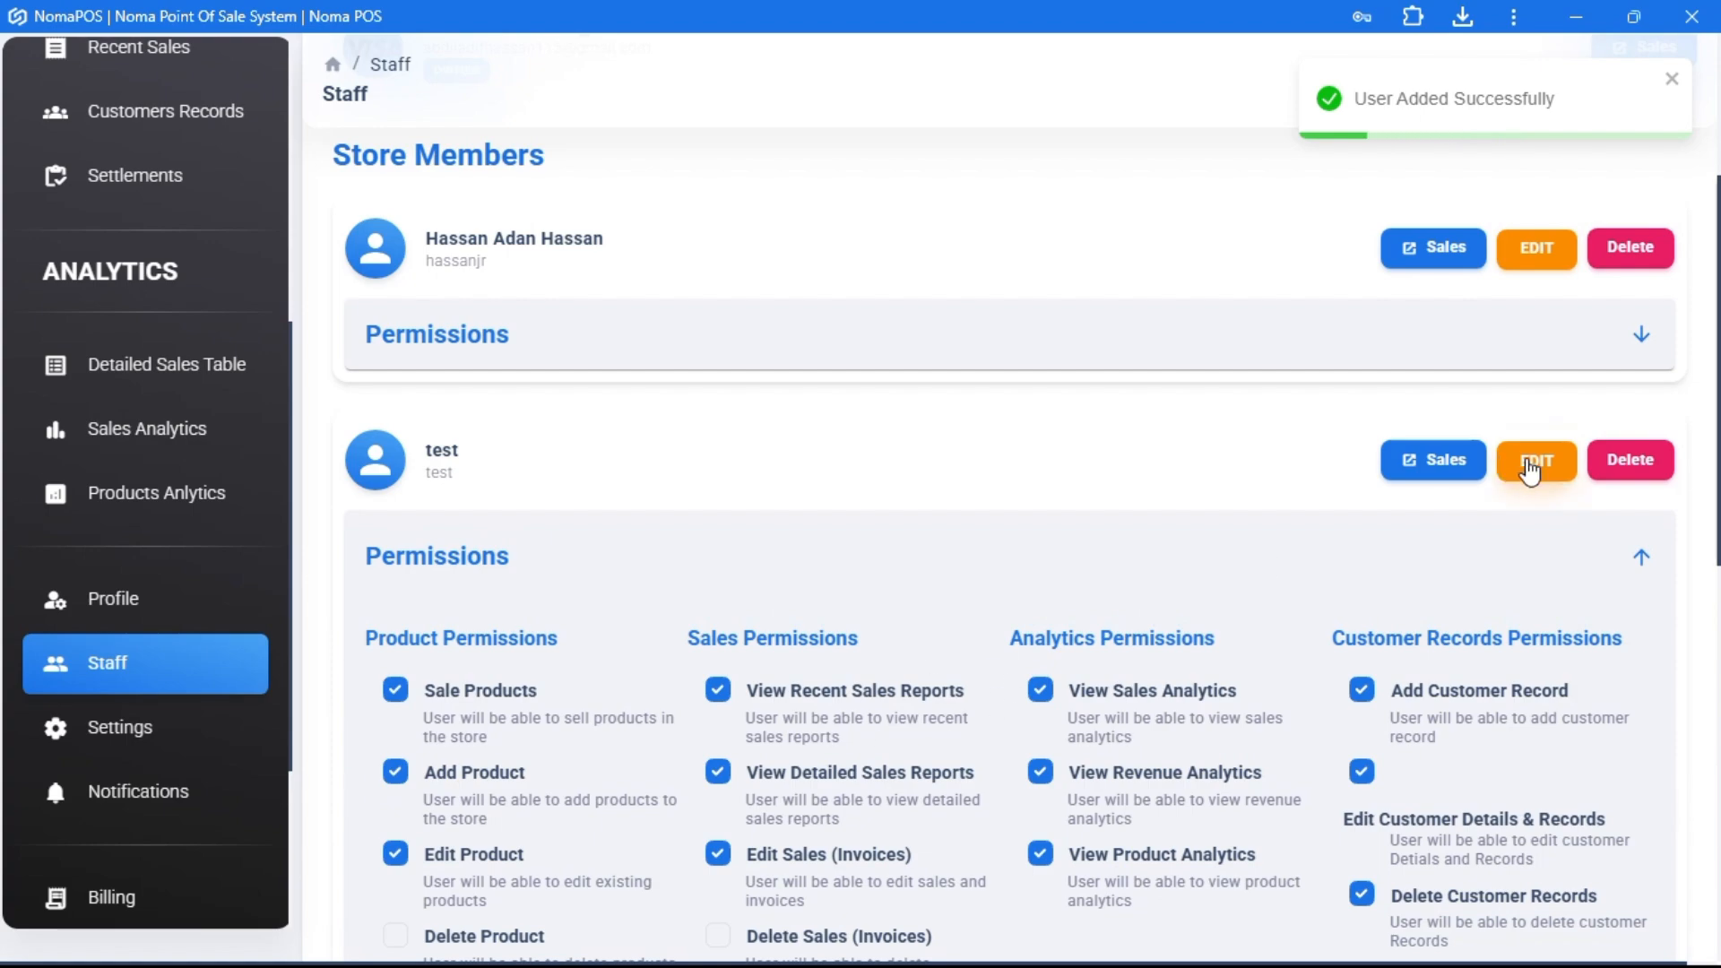
- Inspect test's email, full name, username and password in its edit form, then cancel
{"action": "left_click", "coordinate": [1531, 464]}
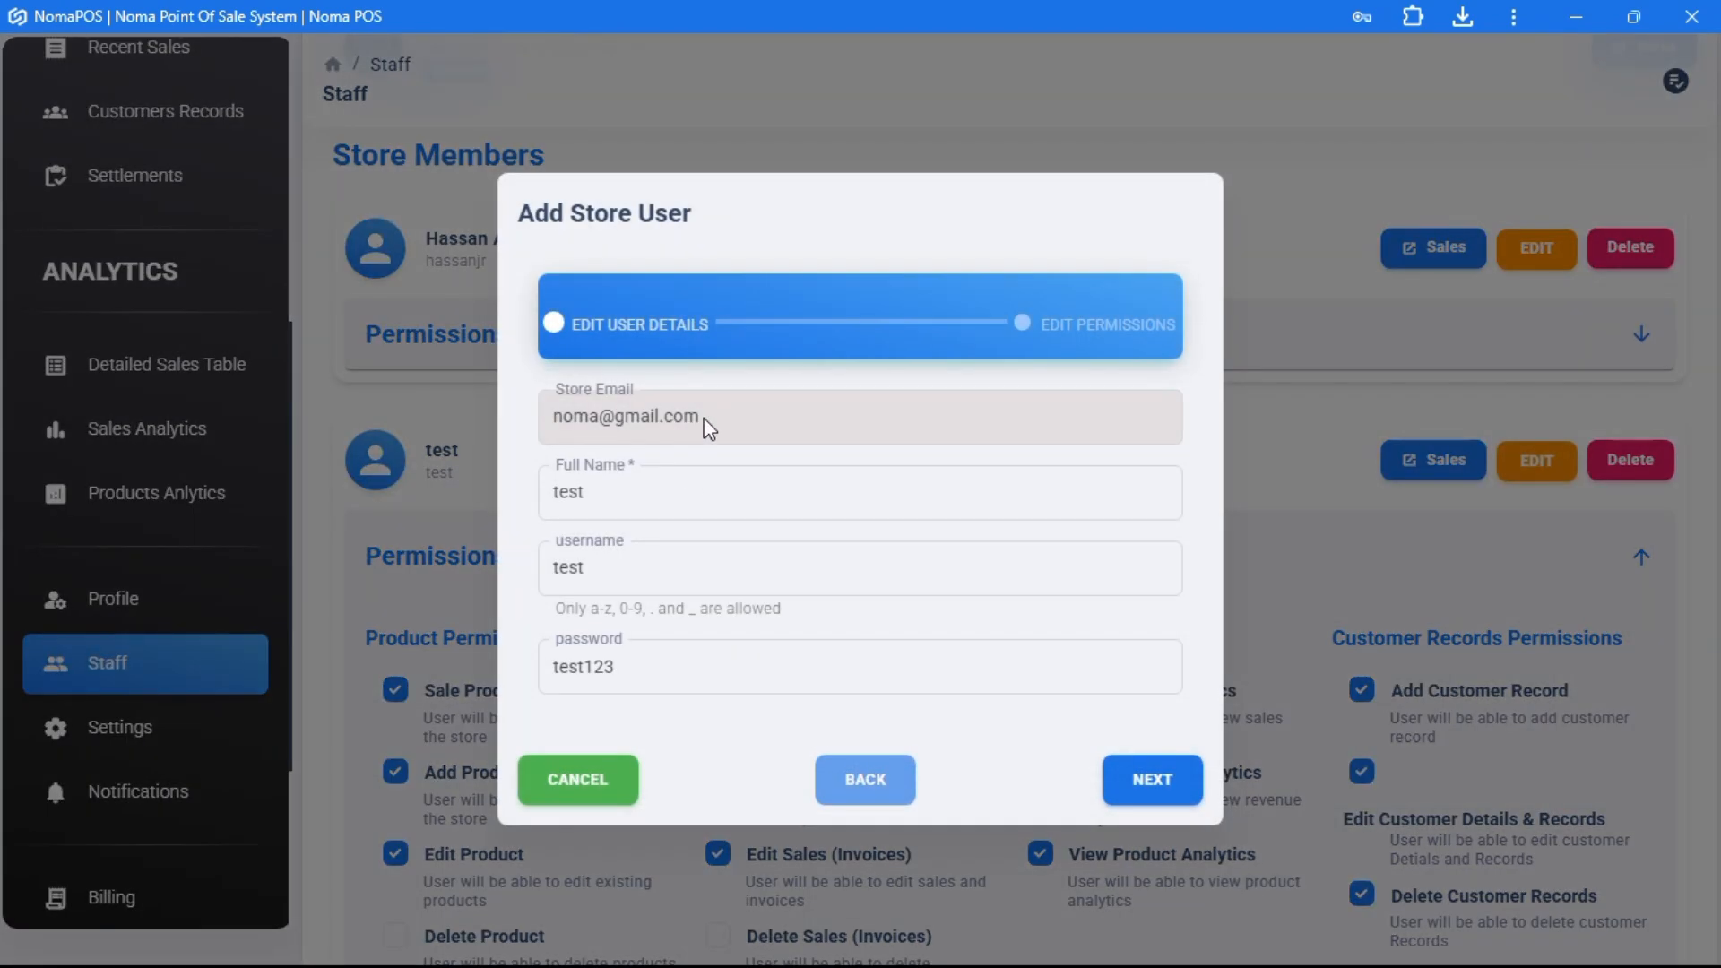
{"action": "left_click_drag", "start_coordinate": [536, 417], "coordinate": [615, 565]}
{"action": "left_click", "coordinate": [596, 571]}
{"action": "double_click", "coordinate": [595, 571]}
{"action": "left_click", "coordinate": [642, 665]}
{"action": "left_click_drag", "start_coordinate": [642, 665], "coordinate": [534, 663]}
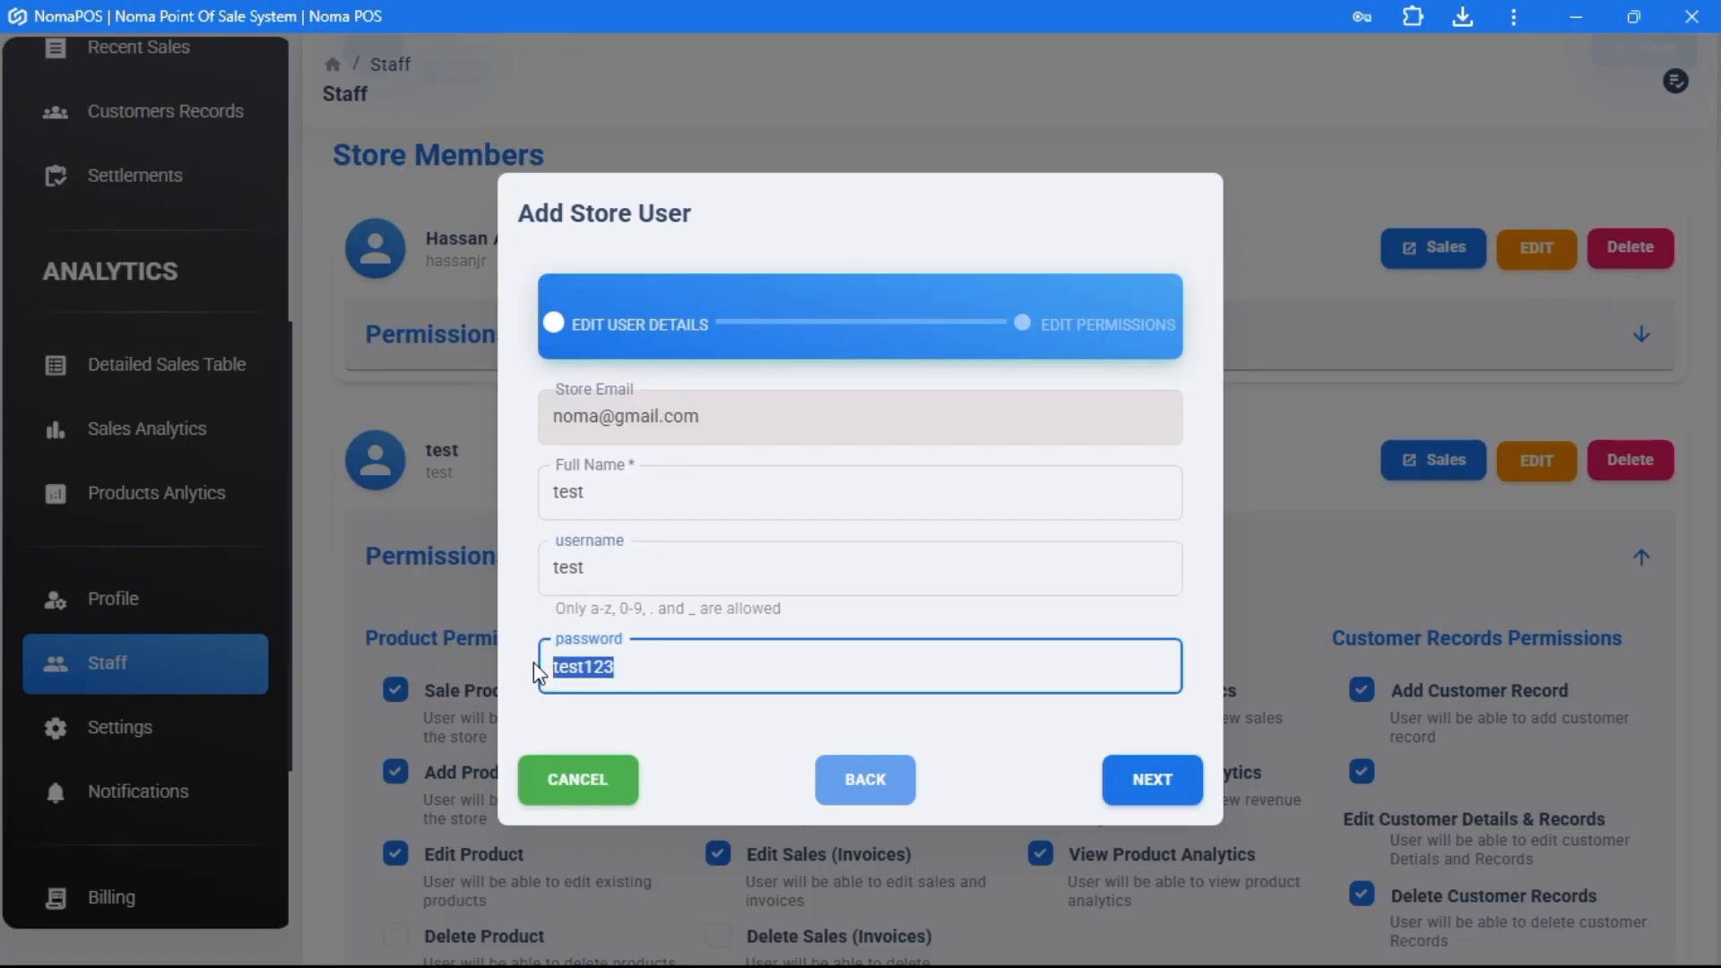
{"action": "left_click", "coordinate": [584, 784]}
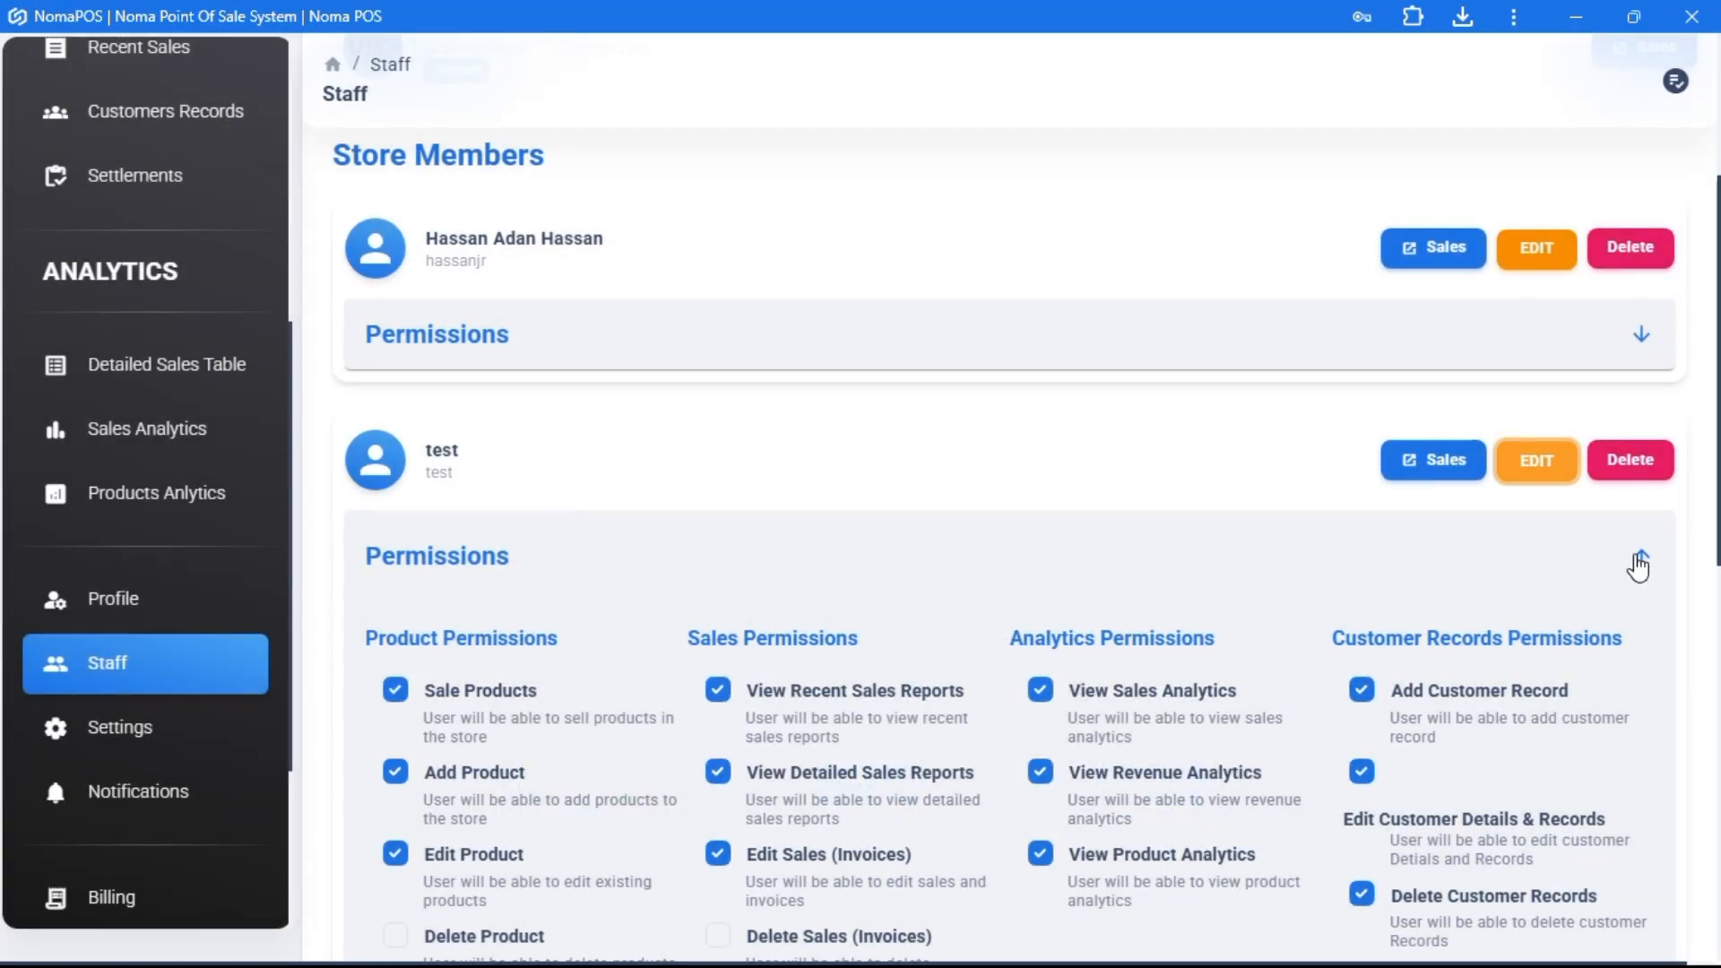
- Collapse test's permissions, step through its edit form without saving, then view the first member's sales
{"action": "left_click", "coordinate": [1640, 557]}
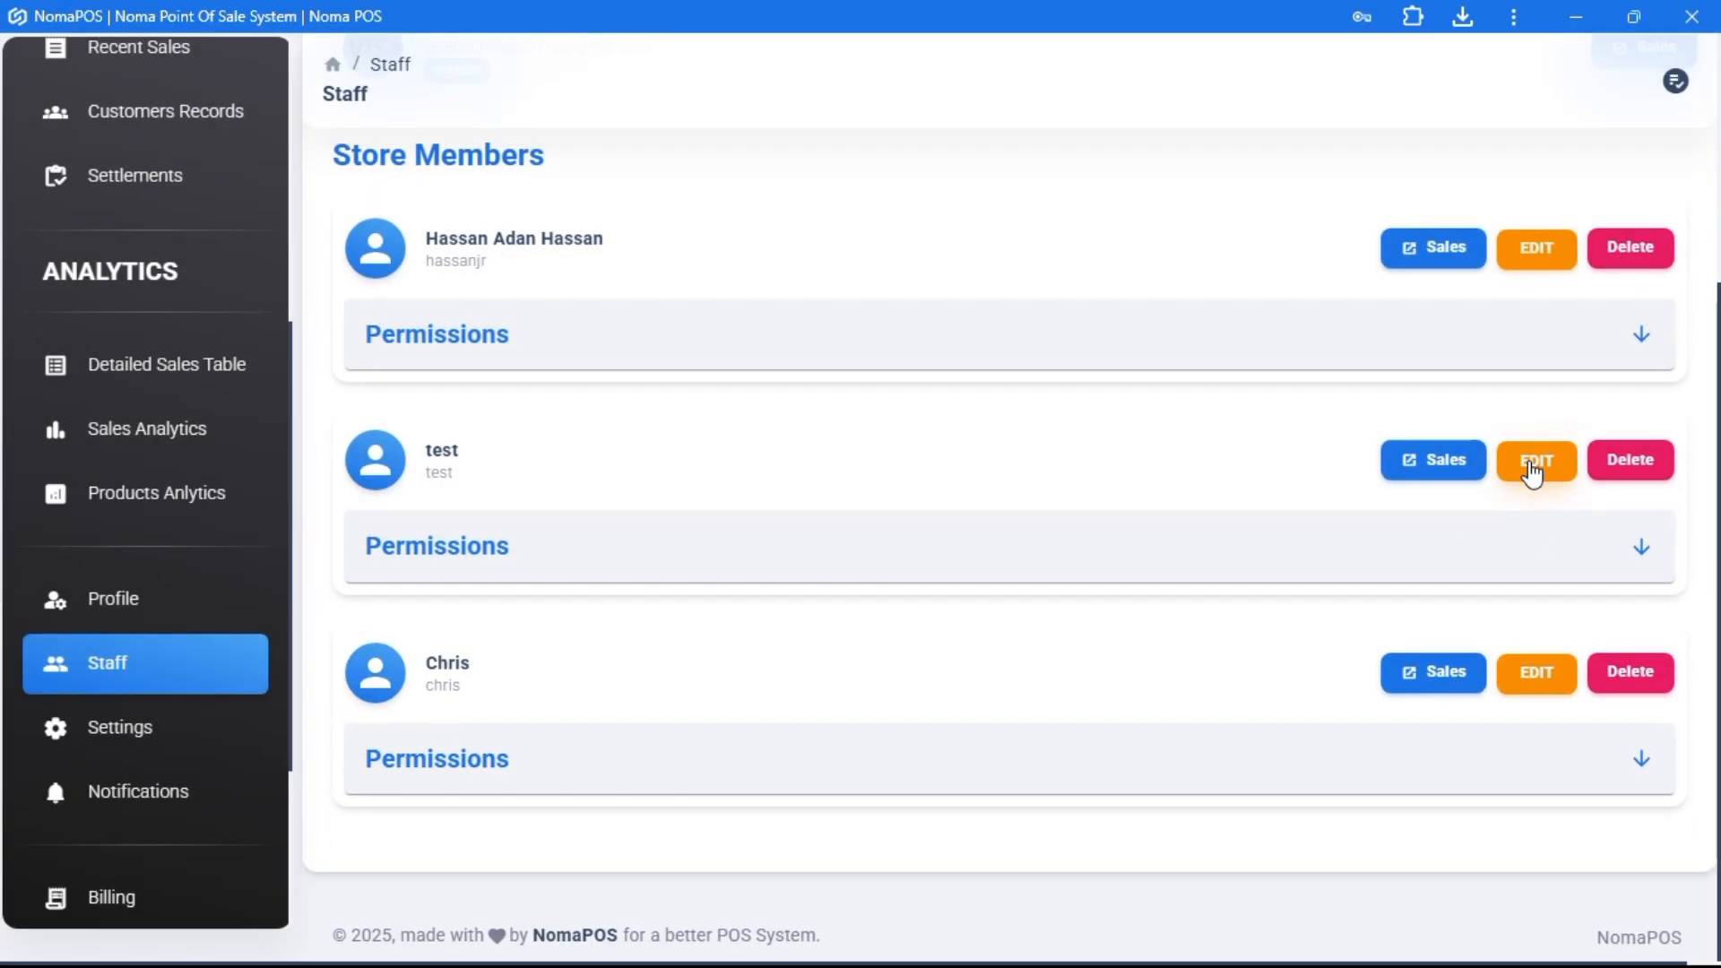
{"action": "left_click", "coordinate": [1532, 472]}
{"action": "left_click", "coordinate": [742, 684]}
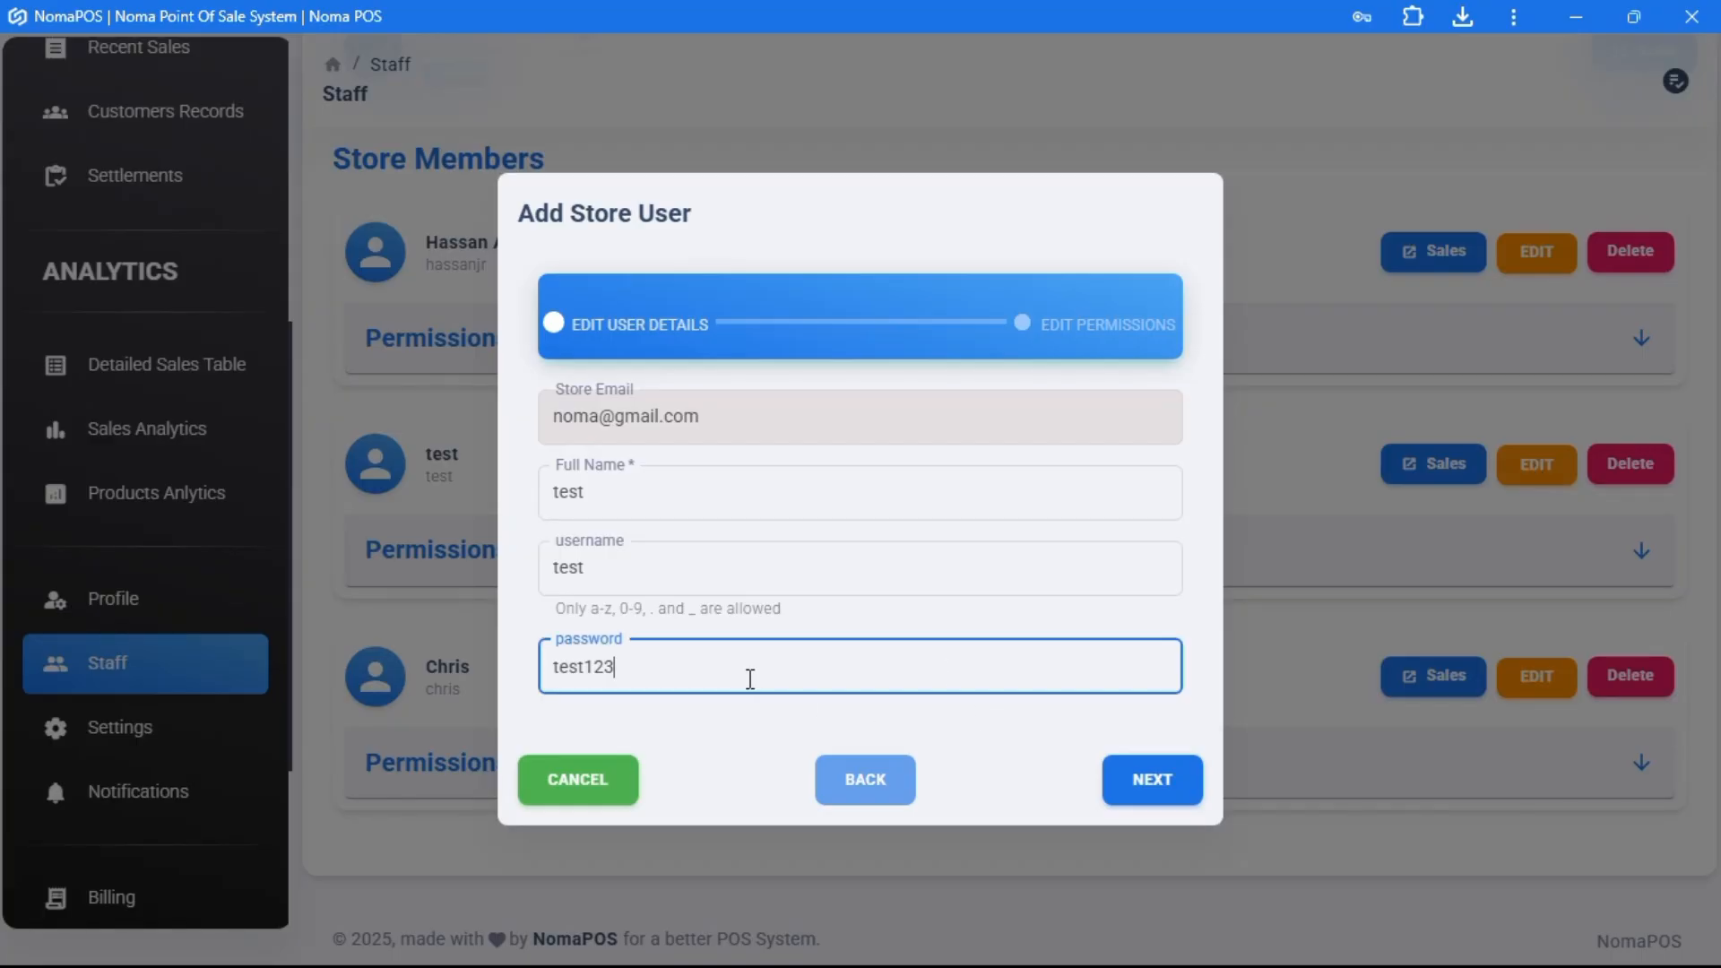
{"action": "left_click", "coordinate": [1159, 792]}
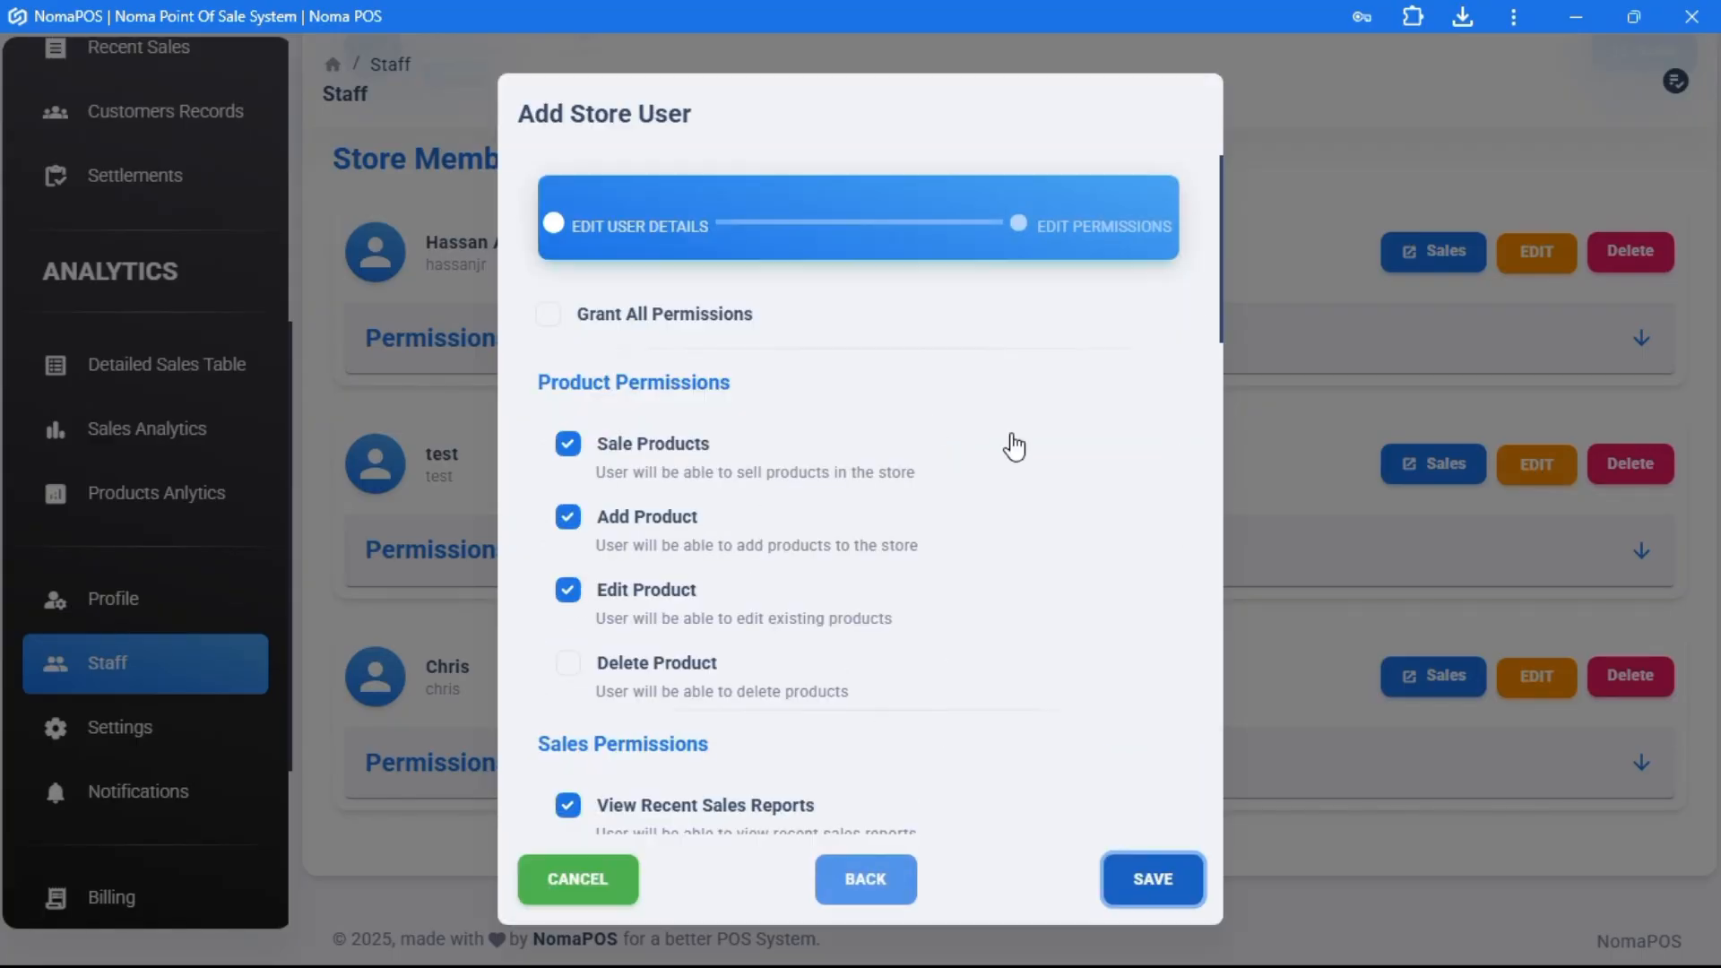
{"action": "left_click", "coordinate": [579, 880]}
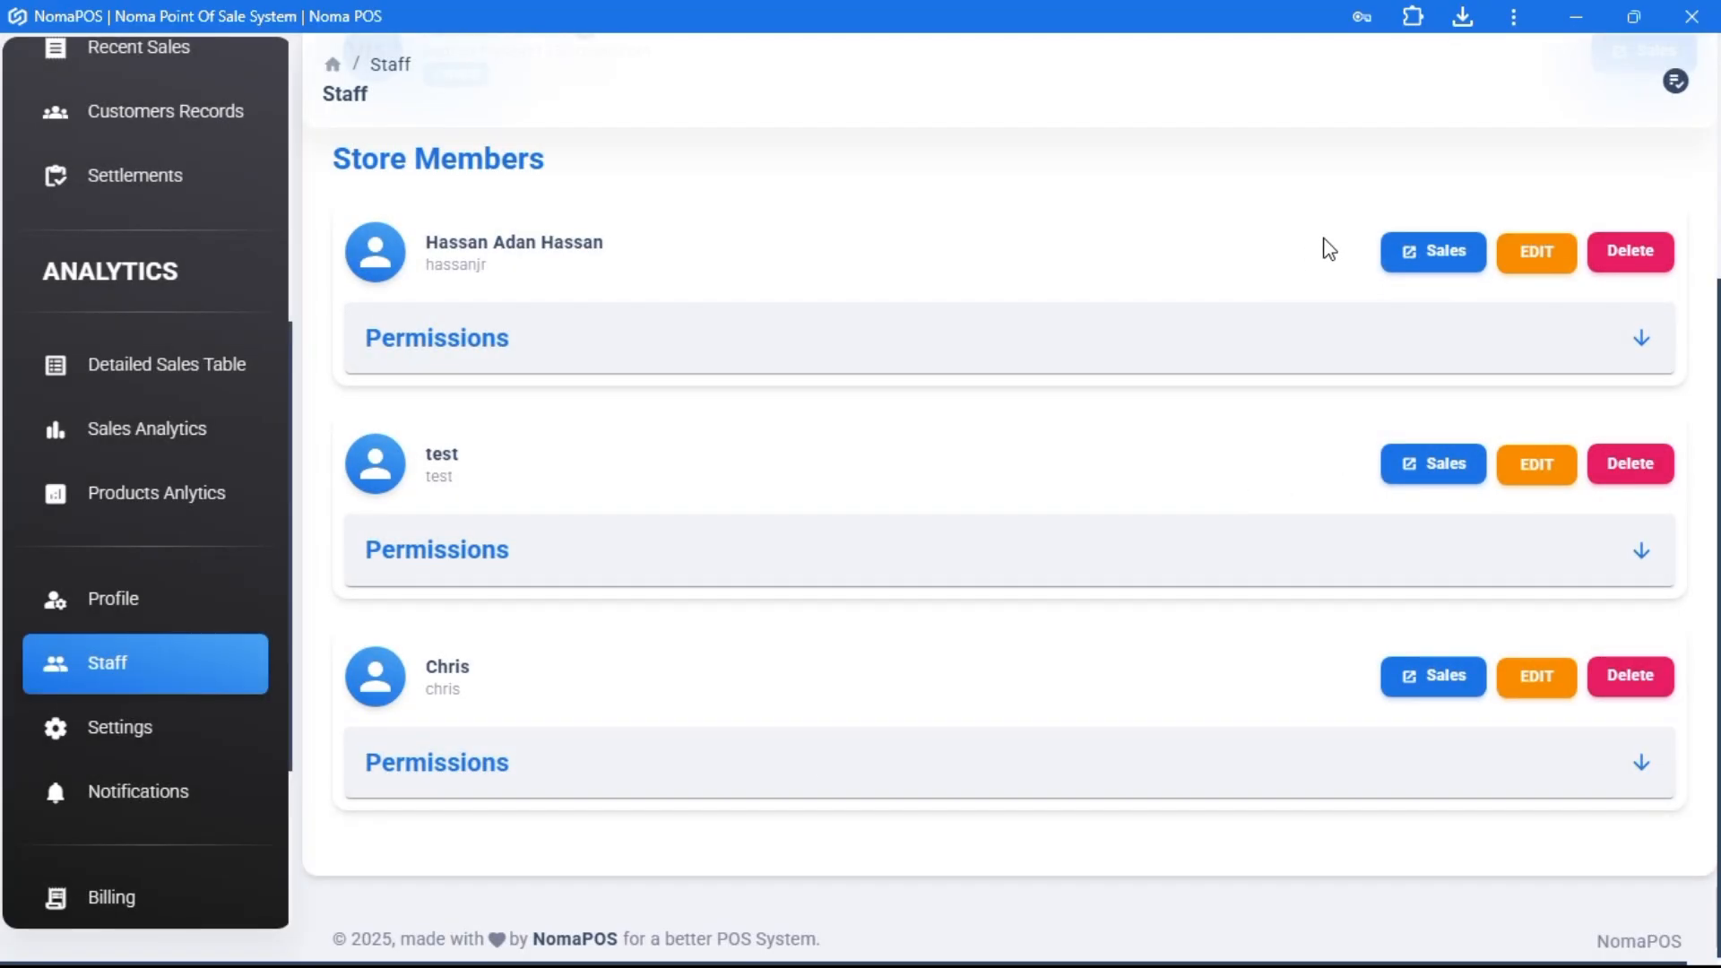
{"action": "left_click", "coordinate": [1420, 266]}
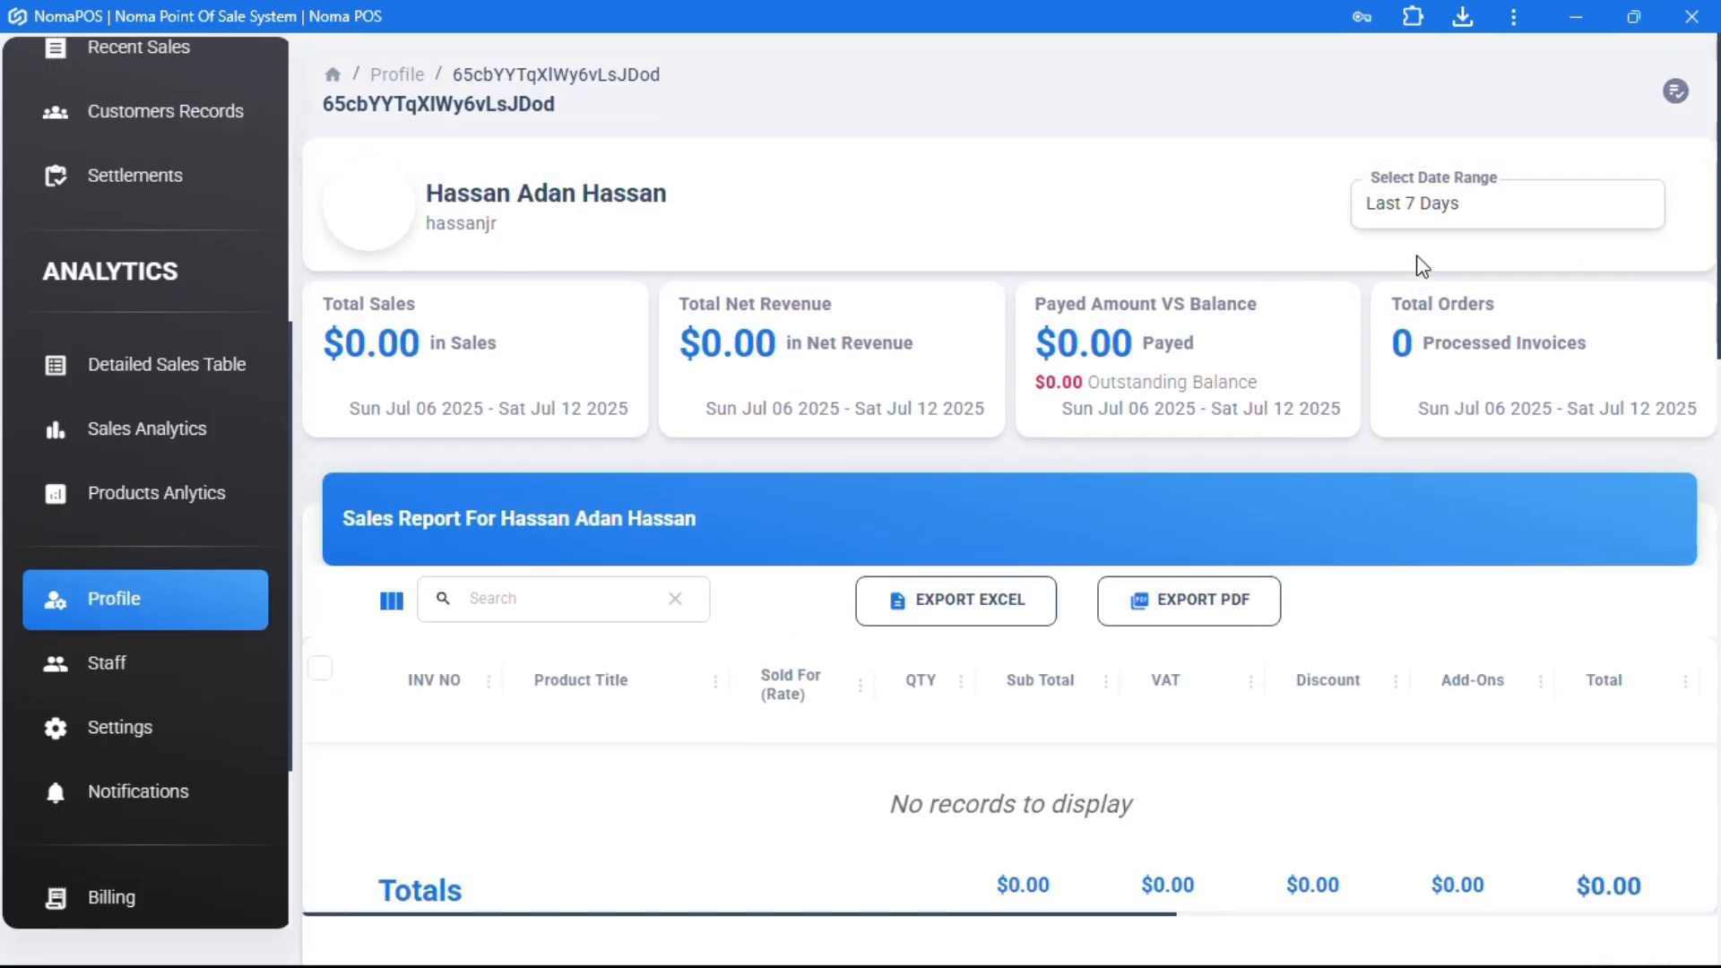
- Show the first member's sales report for This Month
{"action": "scroll", "coordinate": [924, 565], "scroll_direction": "down", "scroll_amount": 8}
{"action": "scroll", "coordinate": [924, 591], "scroll_direction": "up", "scroll_amount": 8}
{"action": "left_click", "coordinate": [1441, 207]}
{"action": "left_click", "coordinate": [1445, 354]}
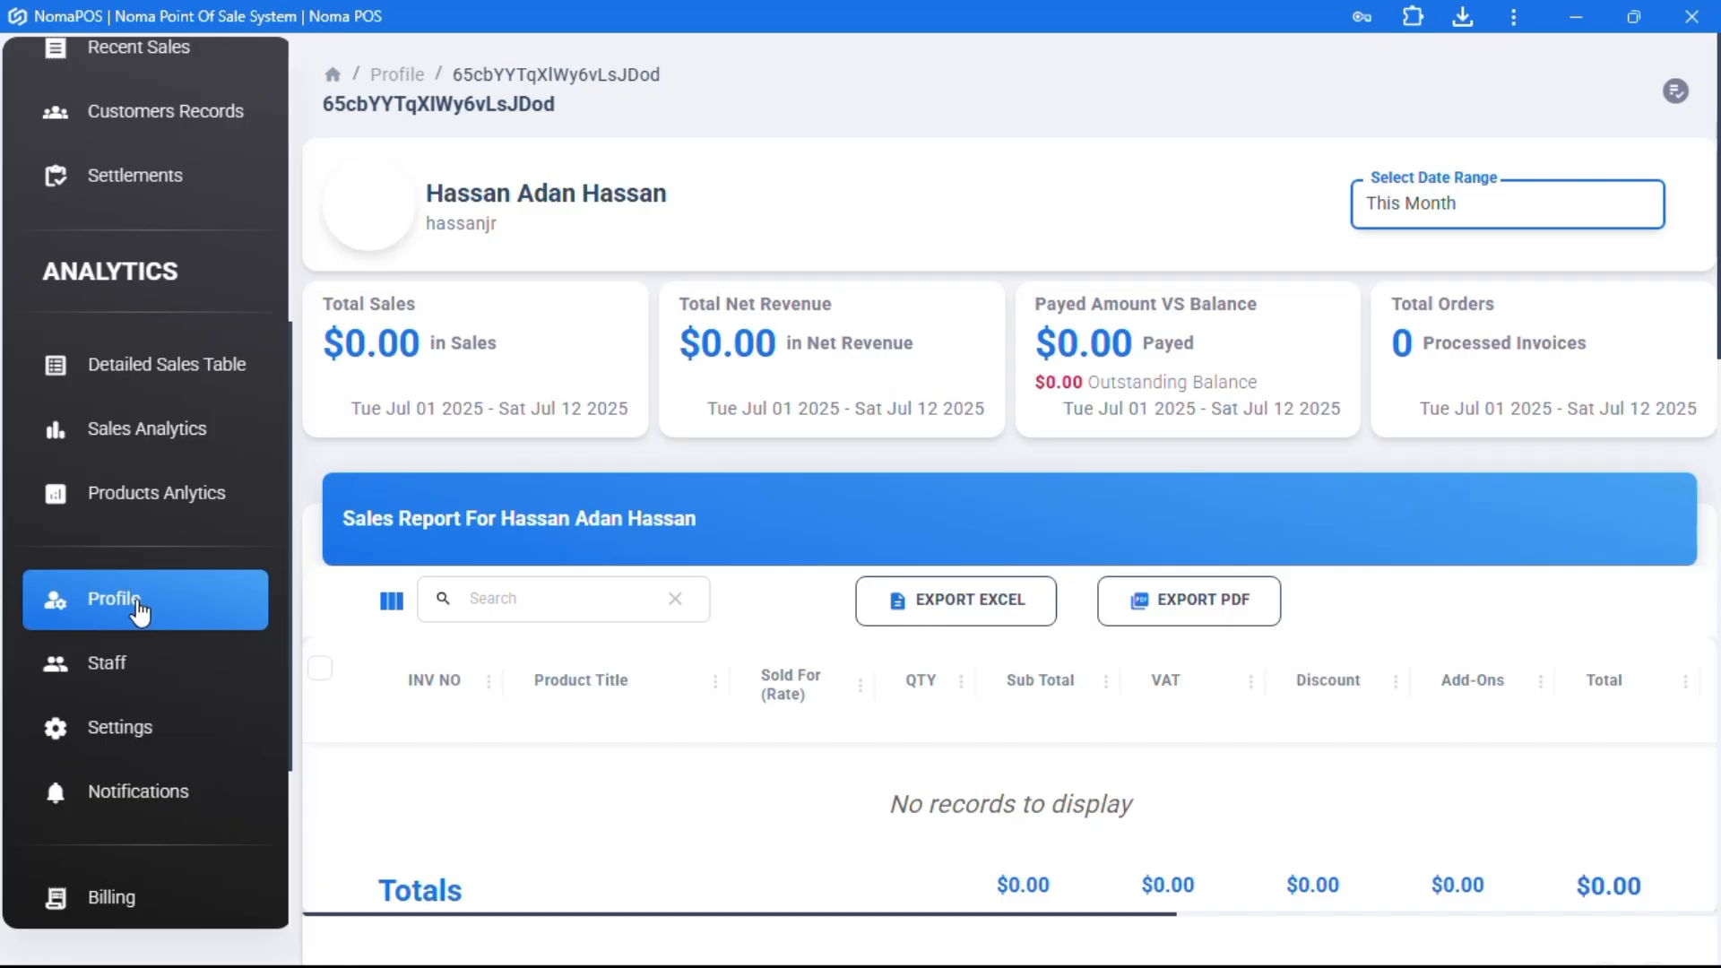
- Show the store admin's sales report for This Month and scroll through its table
{"action": "left_click", "coordinate": [114, 661]}
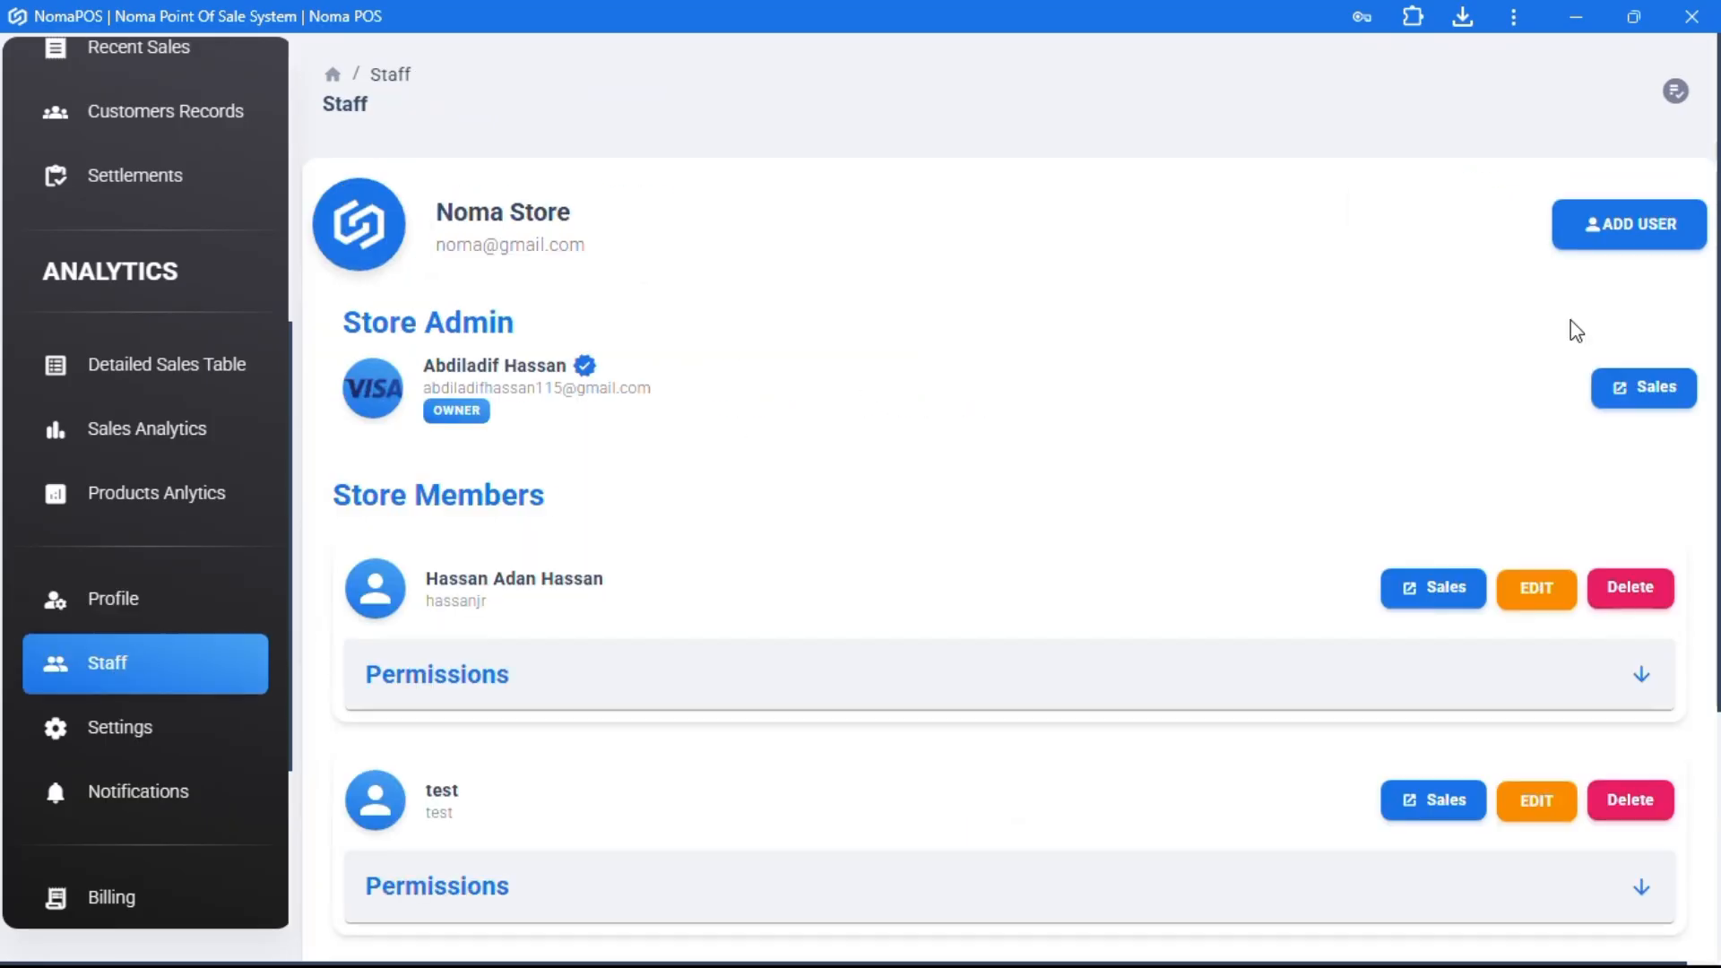
{"action": "left_click", "coordinate": [1672, 393]}
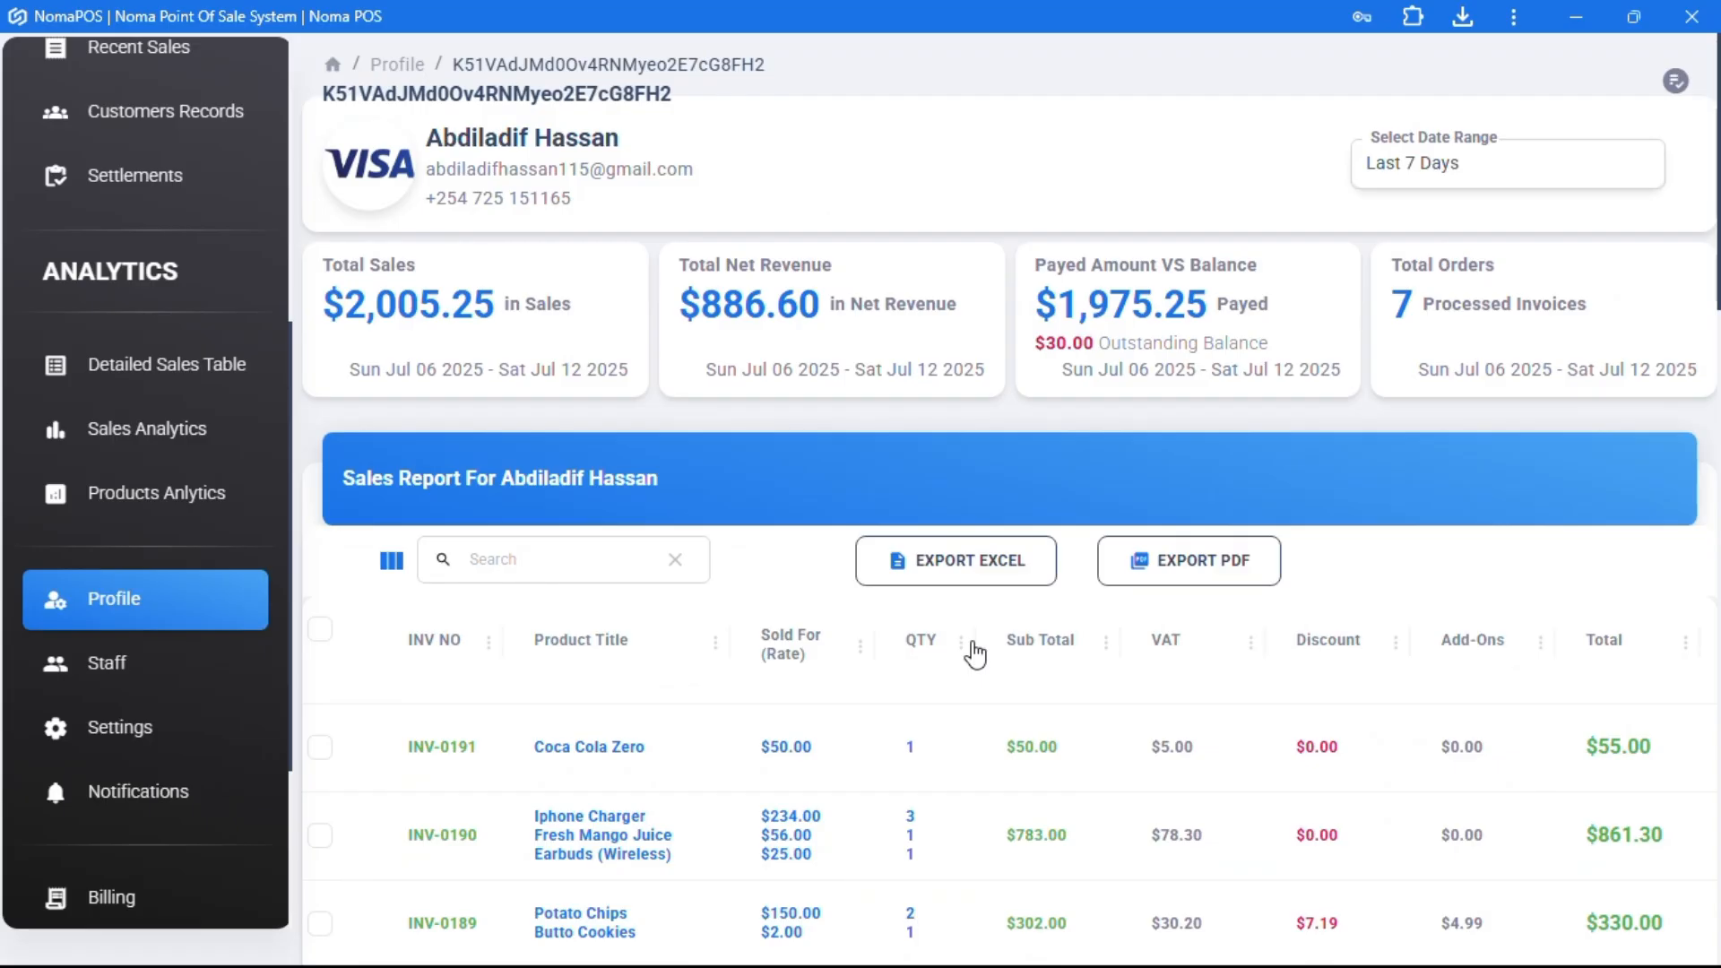
{"action": "left_click", "coordinate": [1400, 211]}
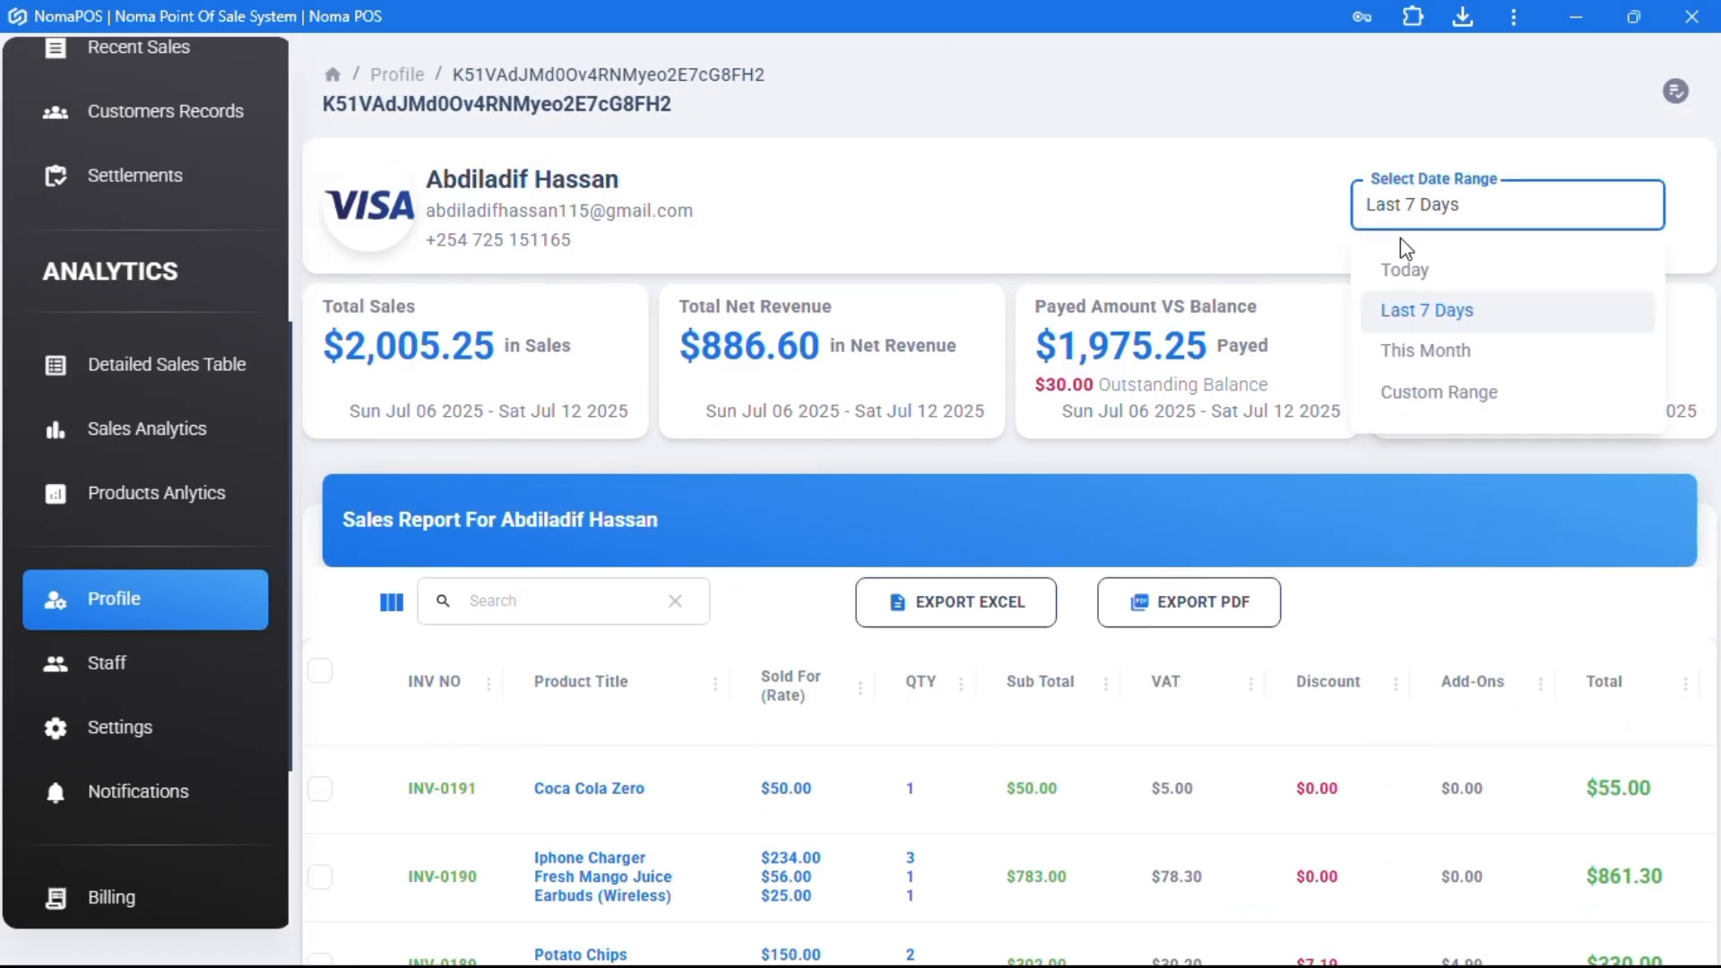
{"action": "left_click", "coordinate": [1436, 349]}
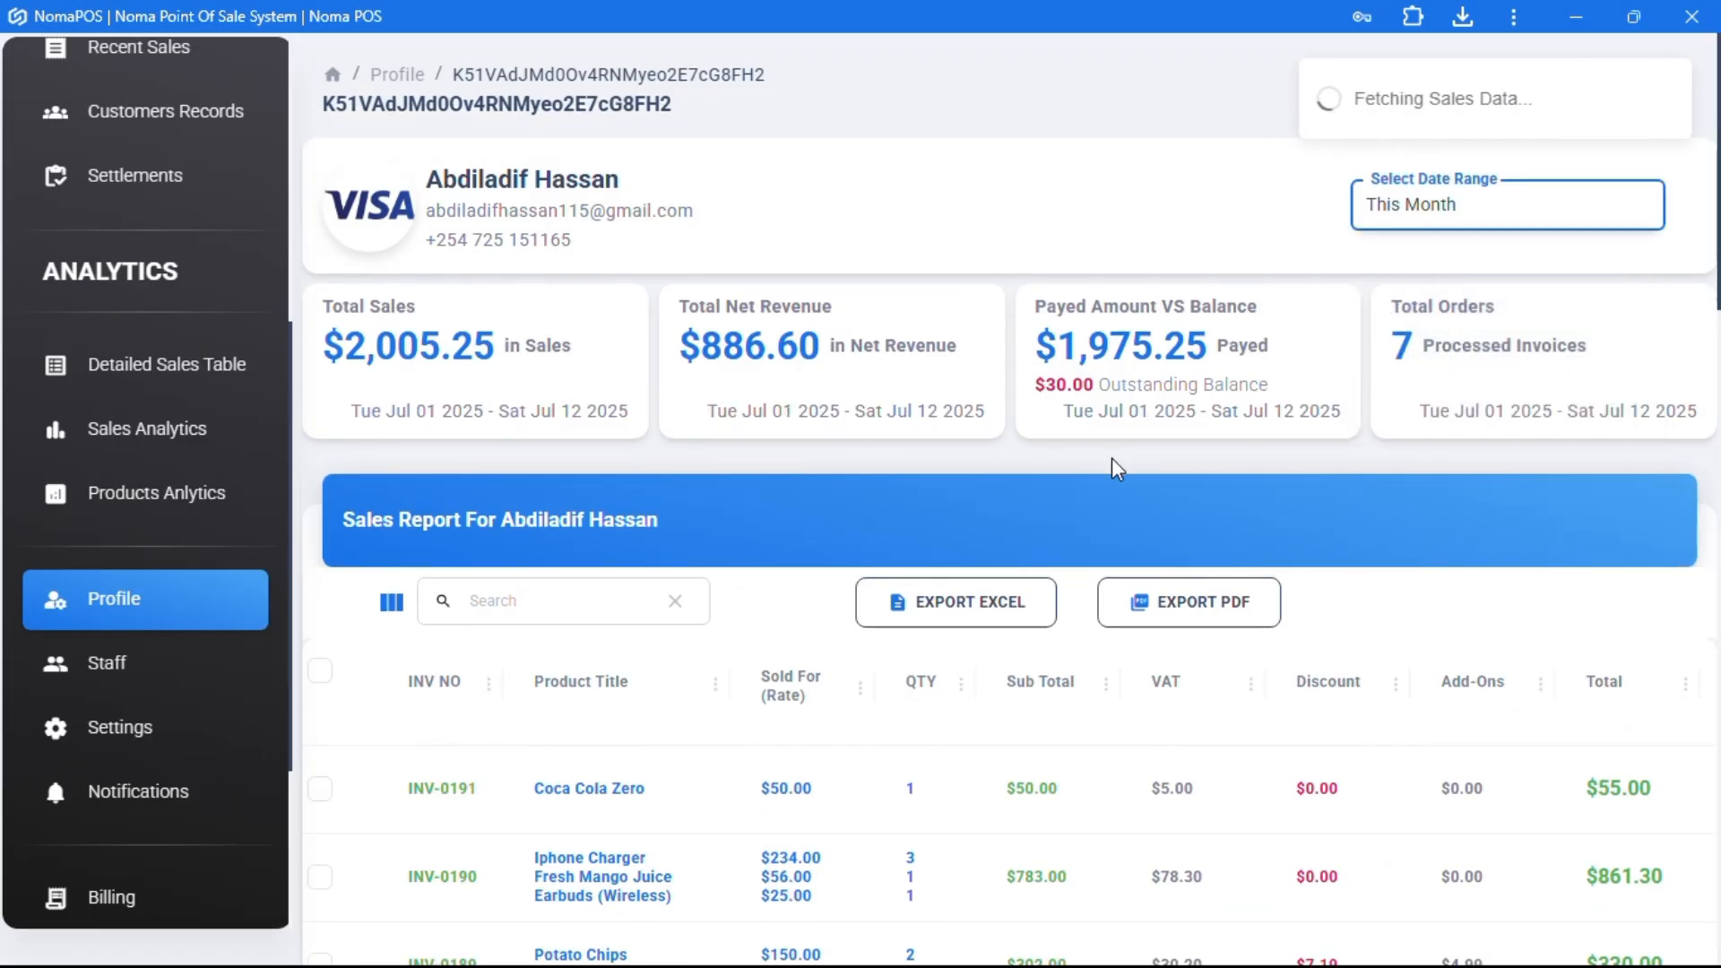
{"action": "scroll", "coordinate": [1116, 467], "scroll_direction": "down", "scroll_amount": 9}
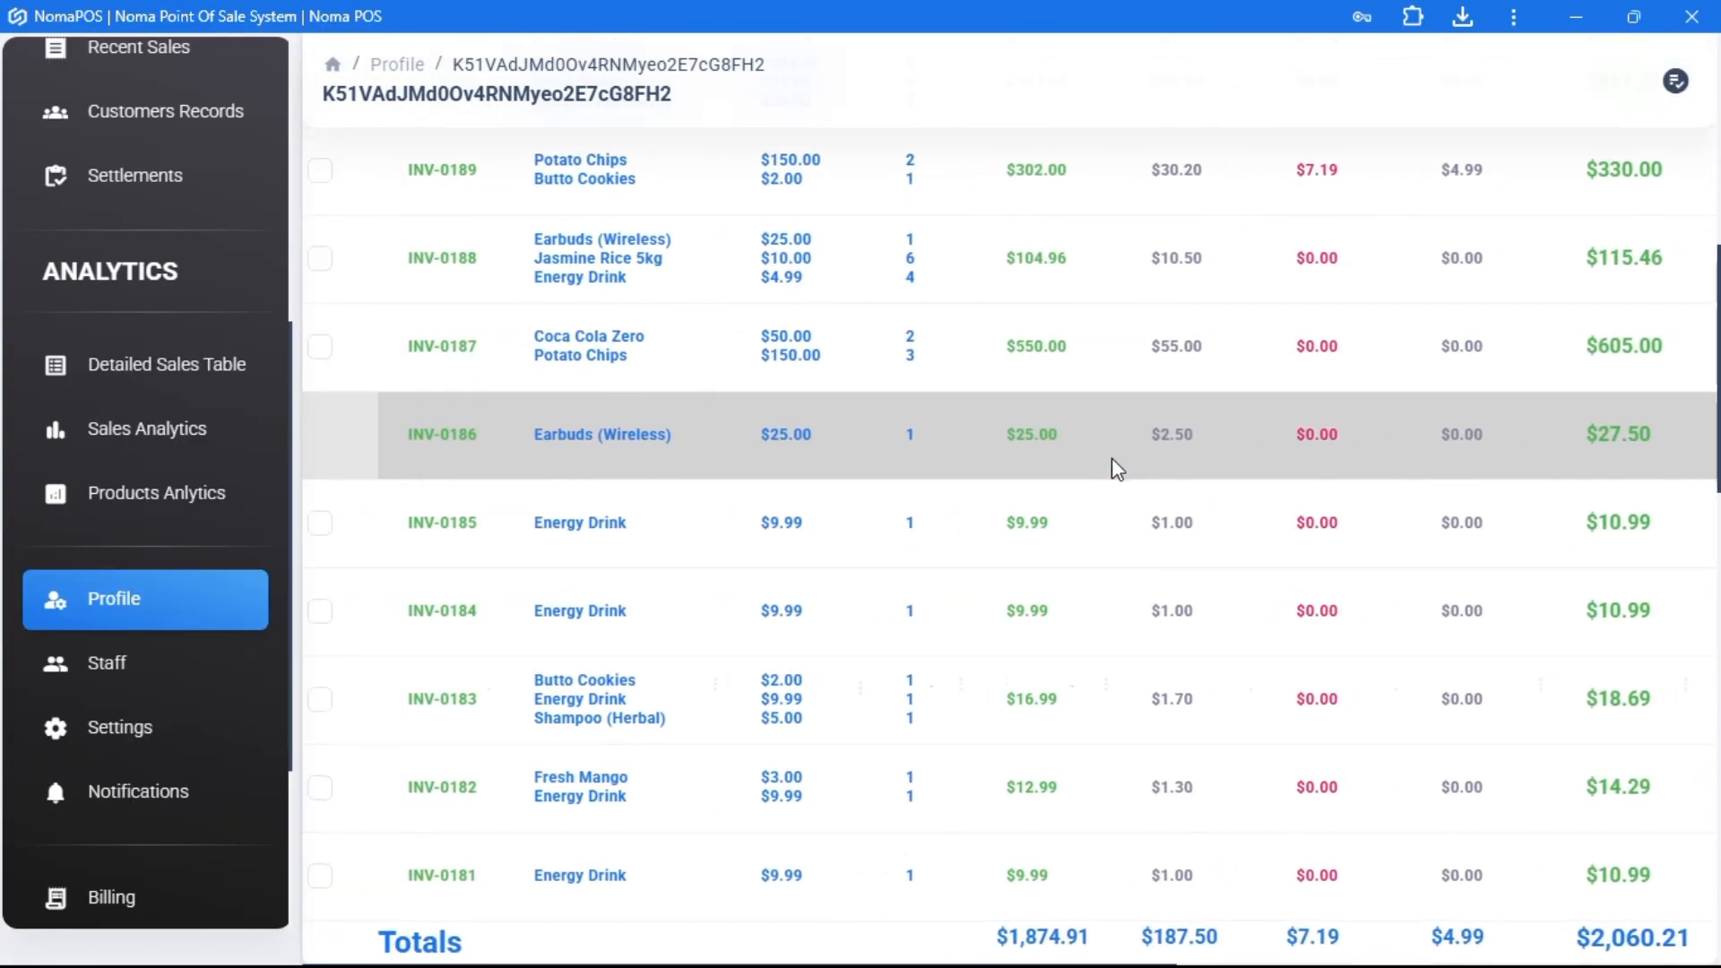
{"action": "scroll", "coordinate": [1116, 469], "scroll_direction": "up", "scroll_amount": 9}
{"action": "left_click", "coordinate": [131, 726]}
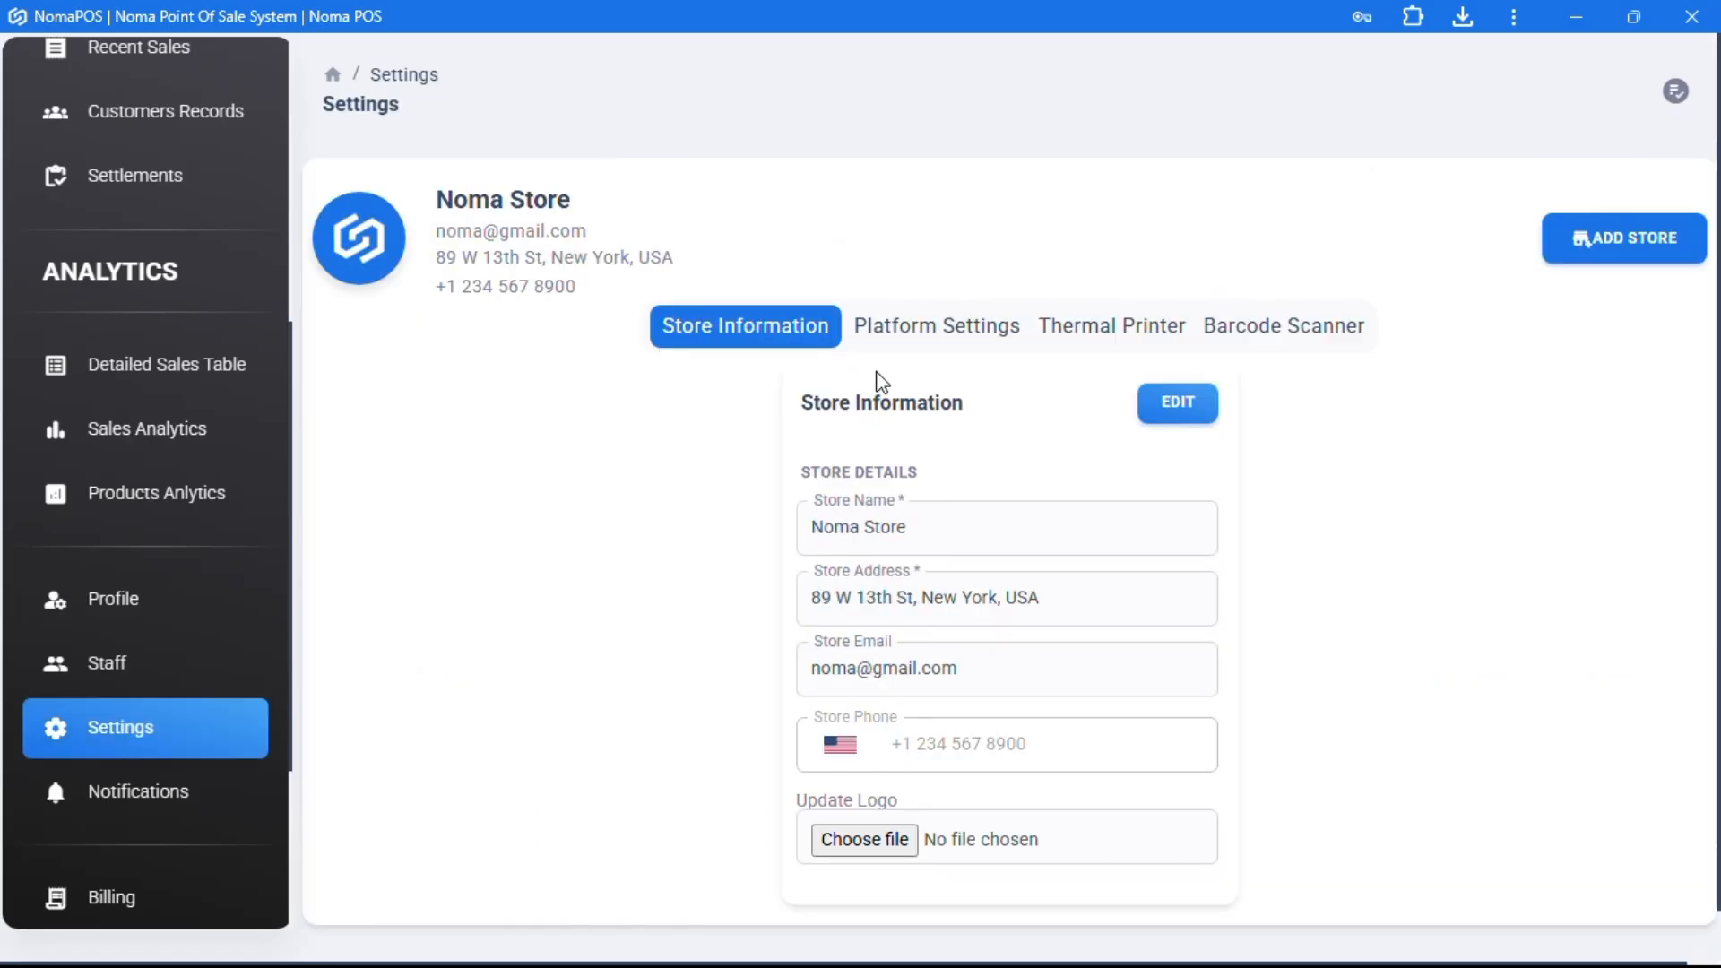
- Leave Store Information unchanged, then turn off cart discounts in Platform Settings and save
{"action": "left_click", "coordinate": [1180, 405]}
{"action": "left_click", "coordinate": [925, 533]}
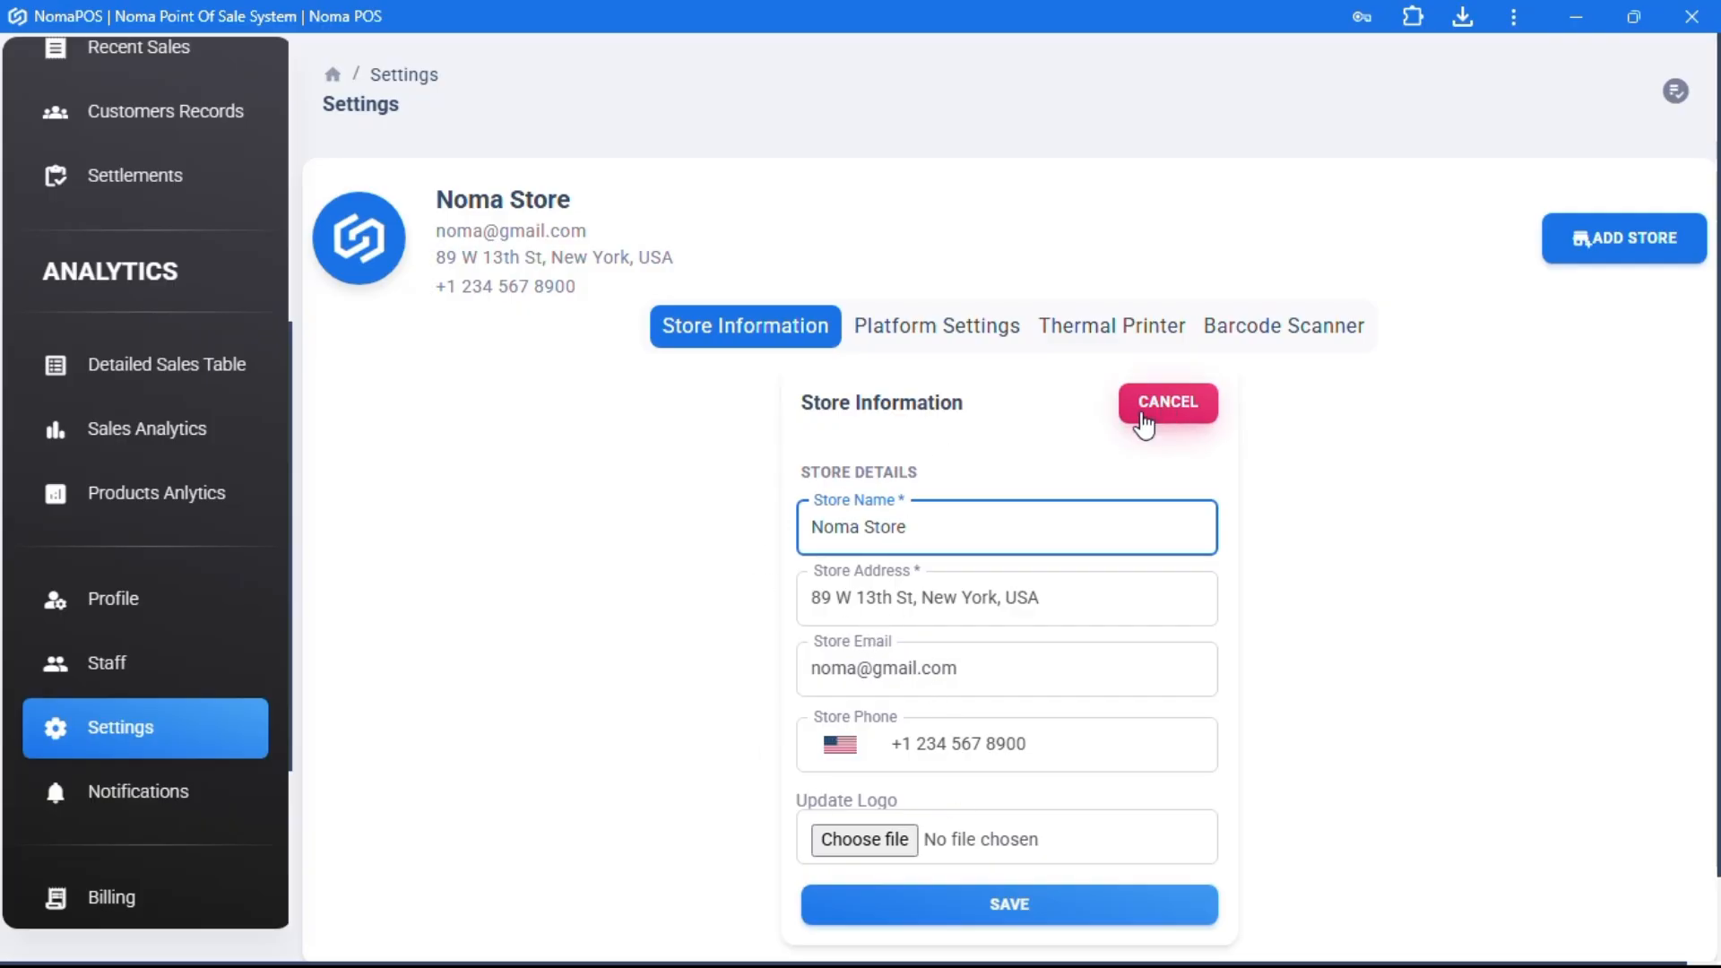
{"action": "left_click", "coordinate": [1162, 413]}
{"action": "left_click", "coordinate": [958, 333]}
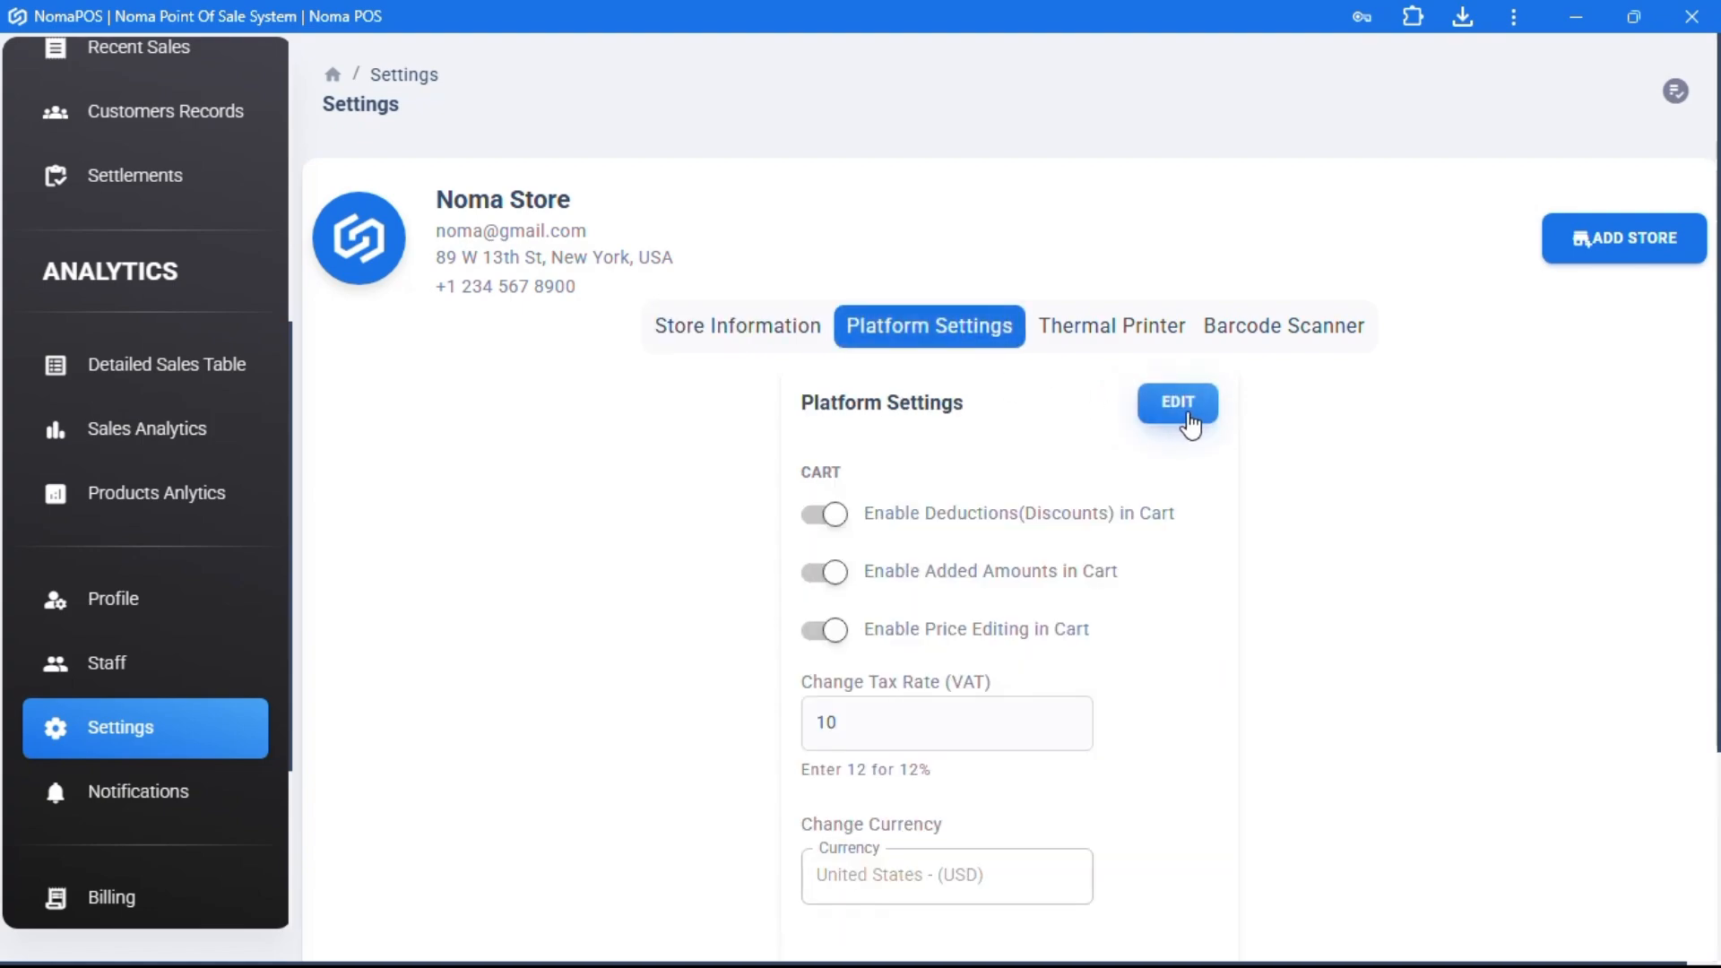
{"action": "left_click", "coordinate": [1192, 425]}
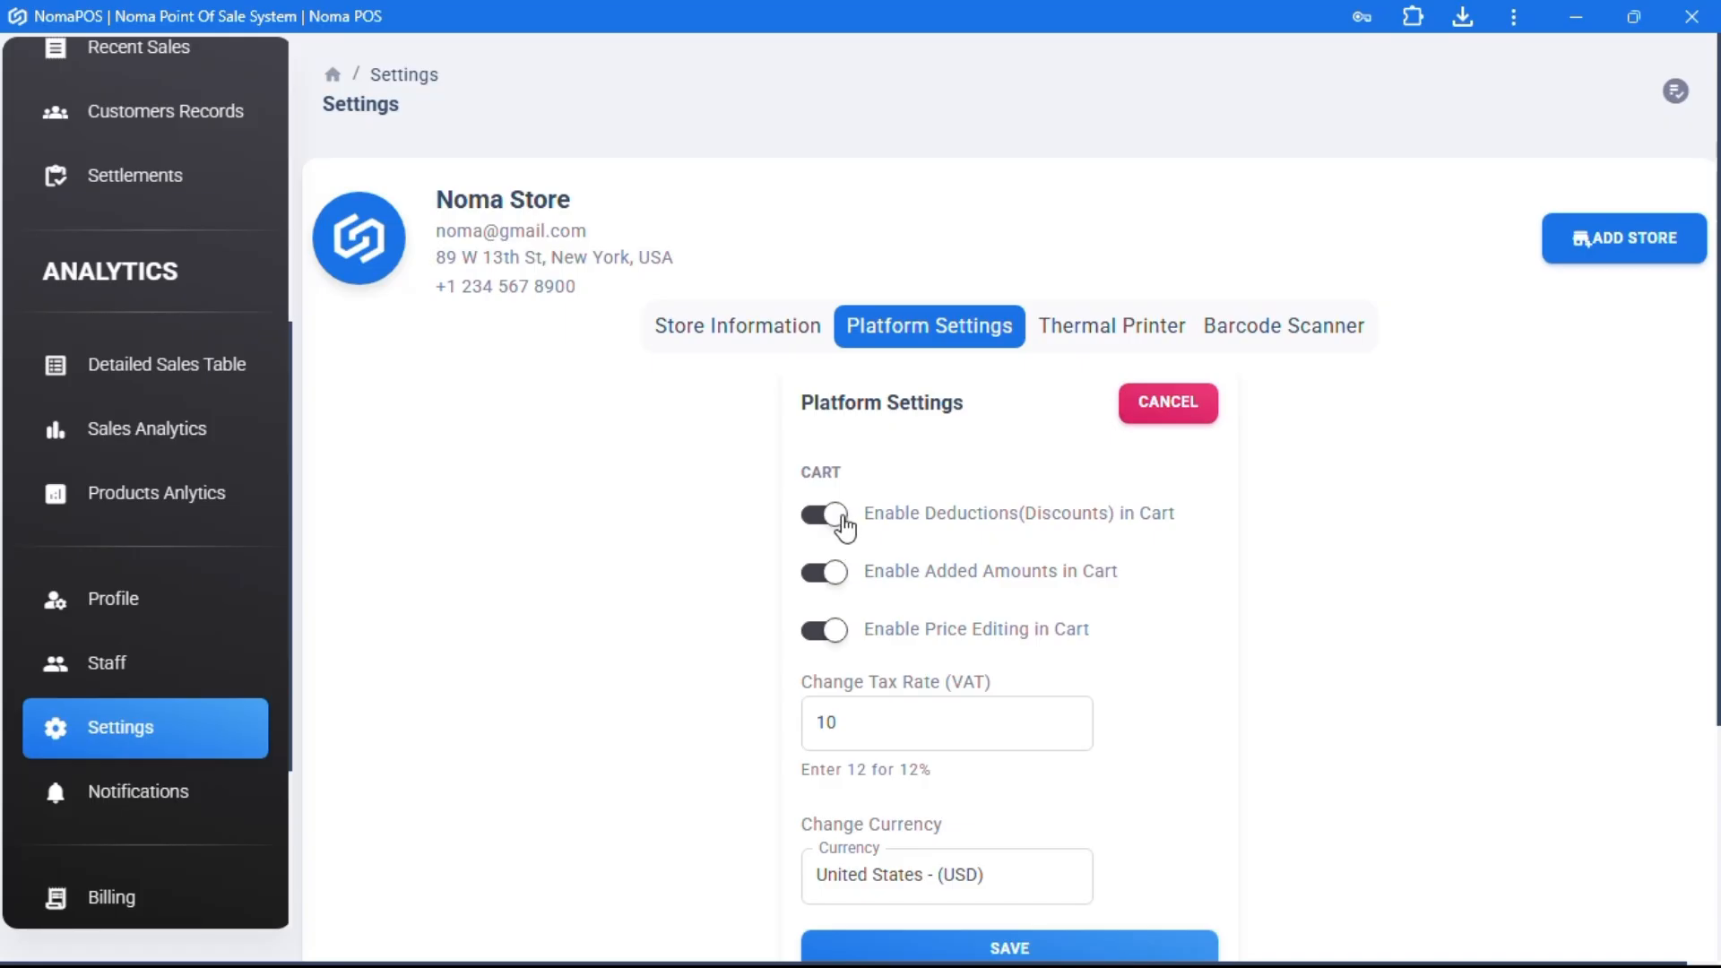
{"action": "left_click", "coordinate": [827, 515]}
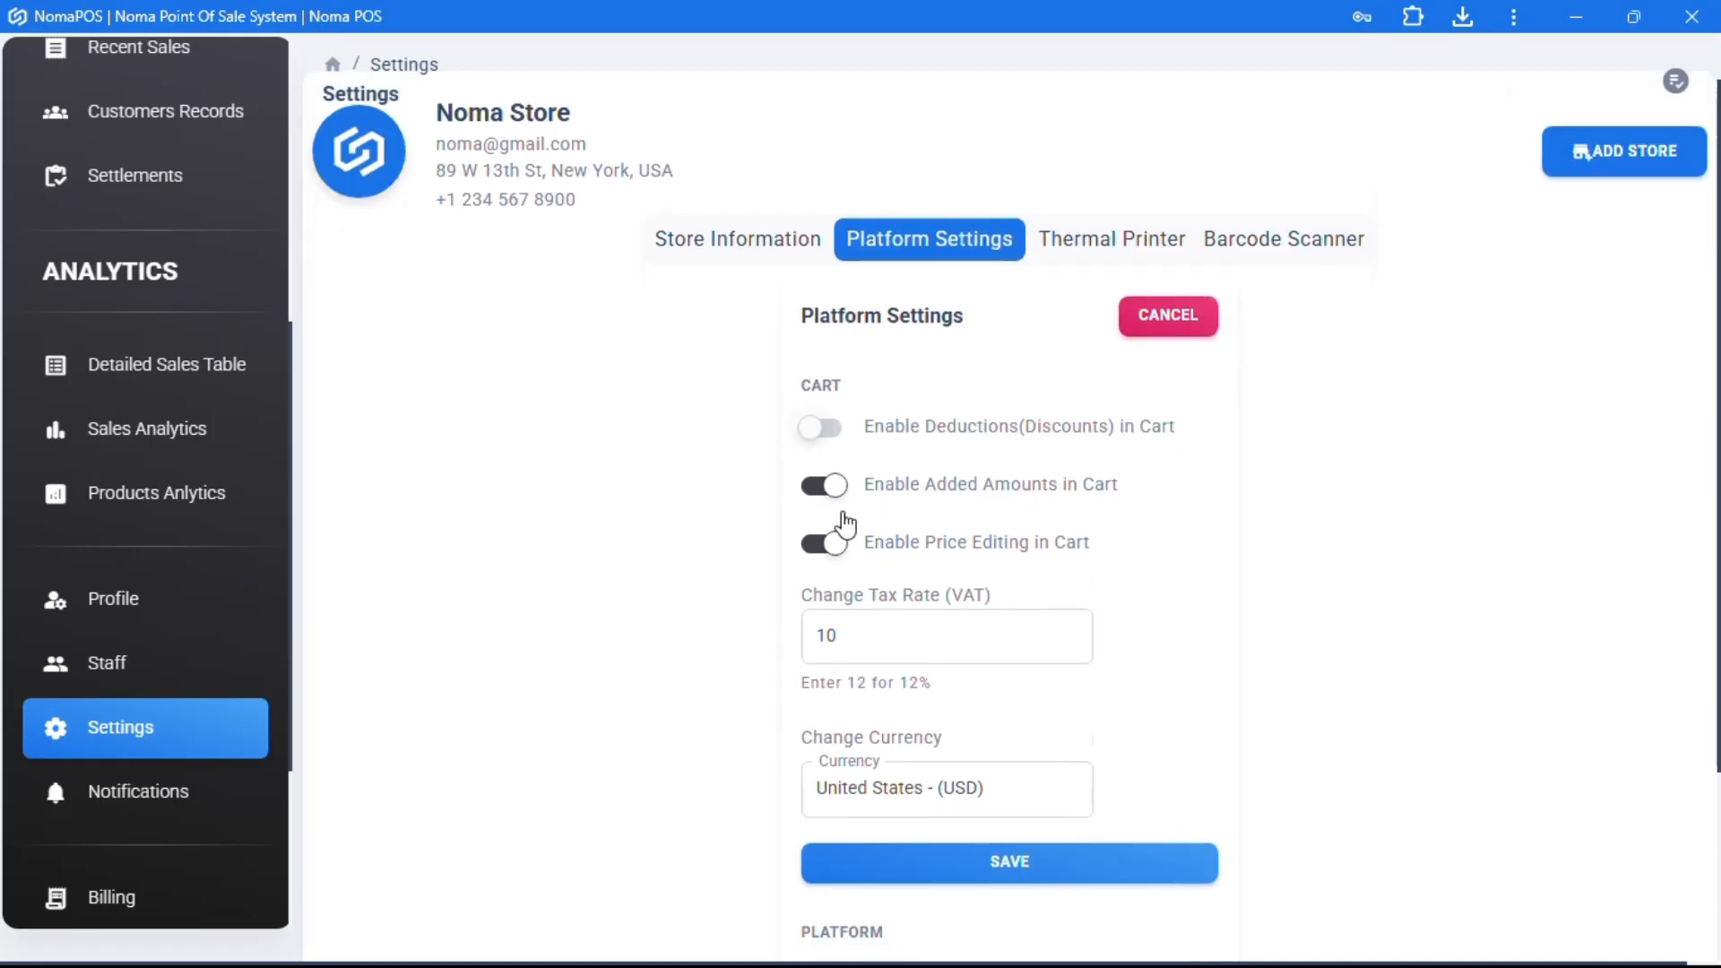
{"action": "scroll", "coordinate": [880, 570], "scroll_direction": "down", "scroll_amount": 3}
{"action": "left_click", "coordinate": [1016, 707]}
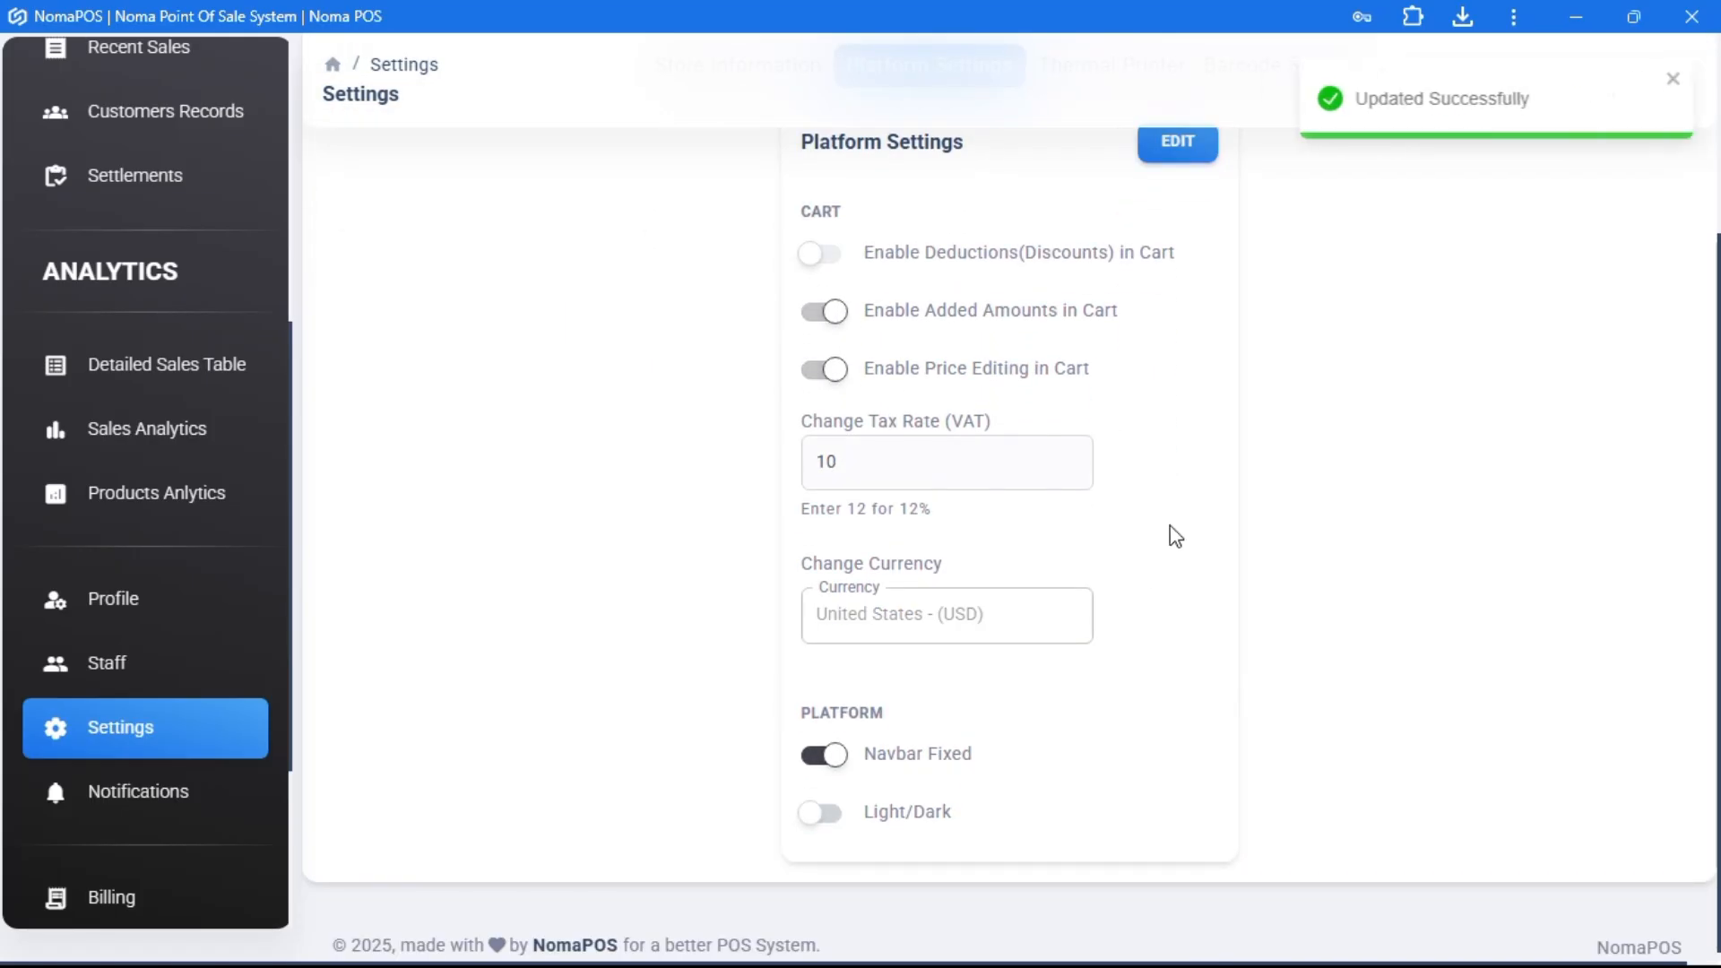
- Add Jasmine Rice 5kg to the Dashboard cart and try adding a deduction
{"action": "scroll", "coordinate": [1171, 534], "scroll_direction": "up", "scroll_amount": 3}
{"action": "scroll", "coordinate": [122, 270], "scroll_direction": "up", "scroll_amount": 5}
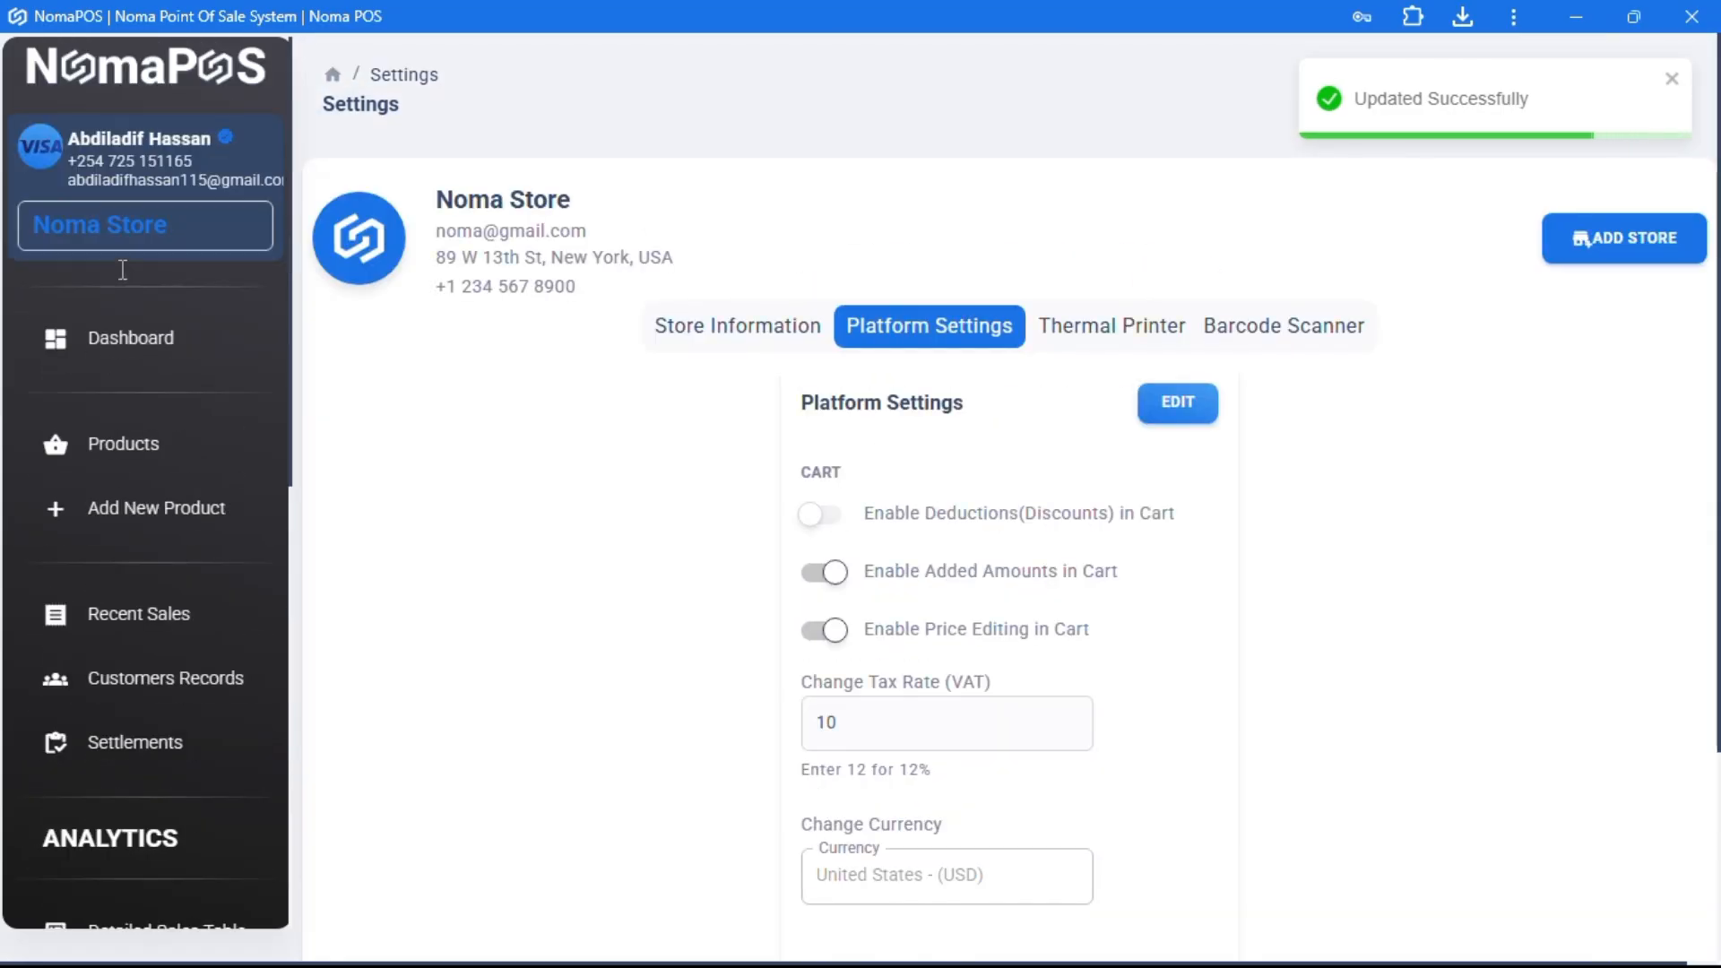
{"action": "left_click", "coordinate": [119, 337]}
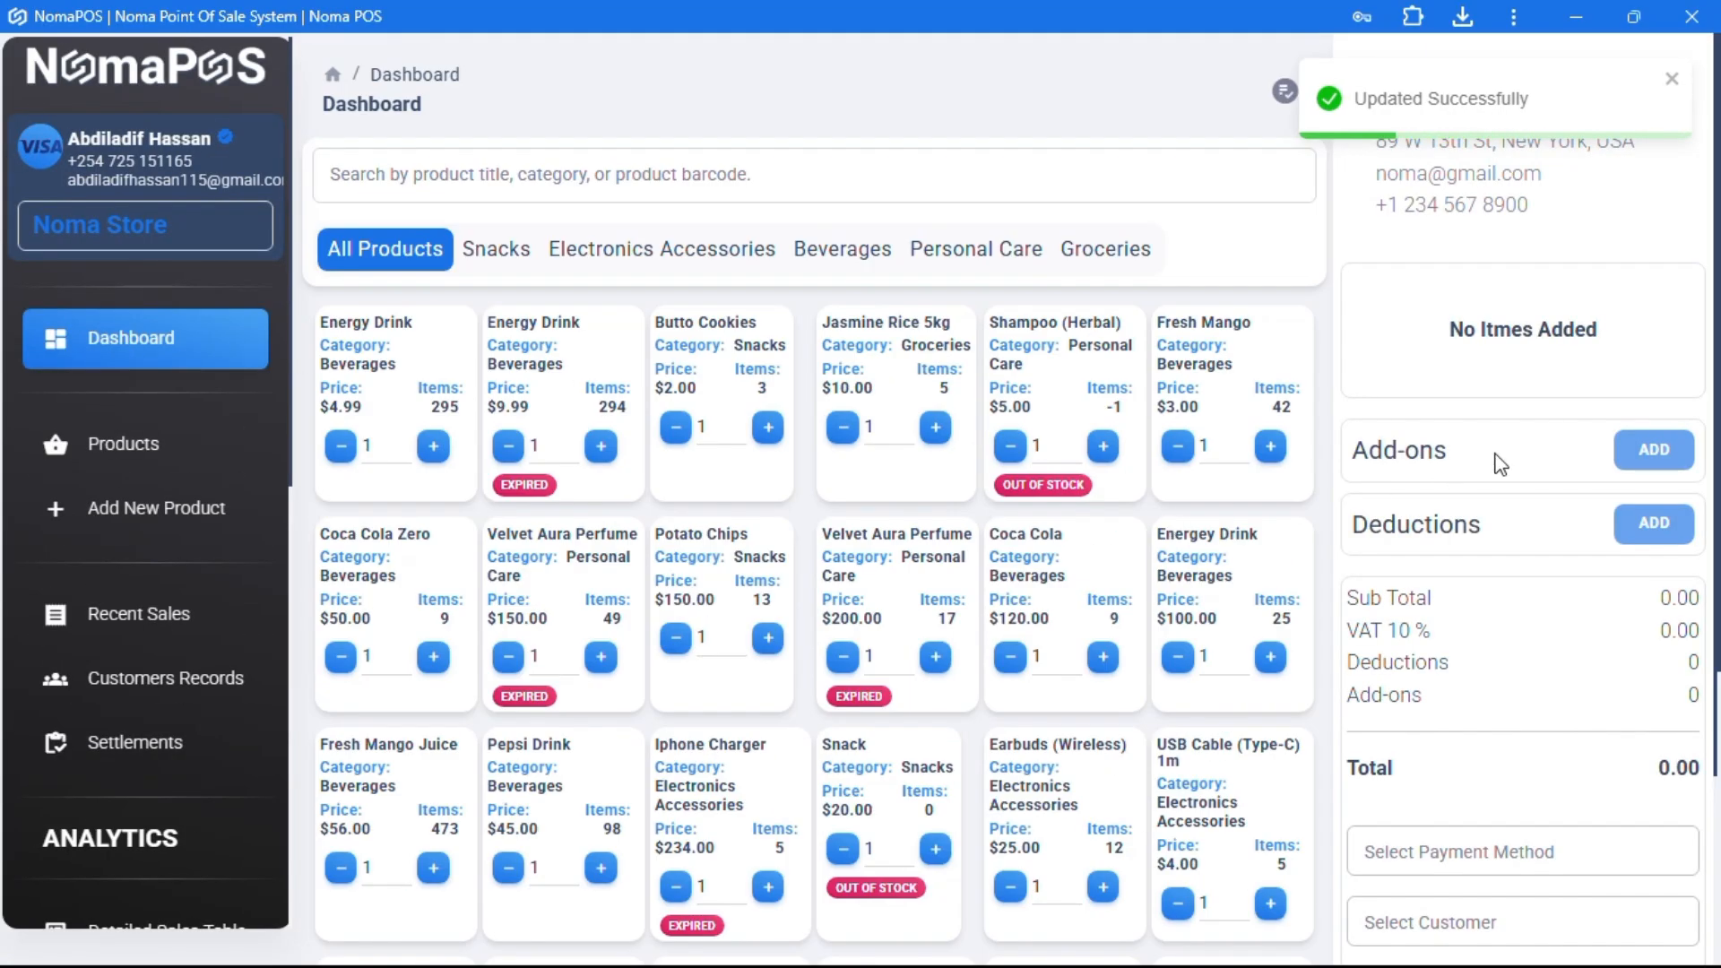
{"action": "left_click", "coordinate": [867, 370]}
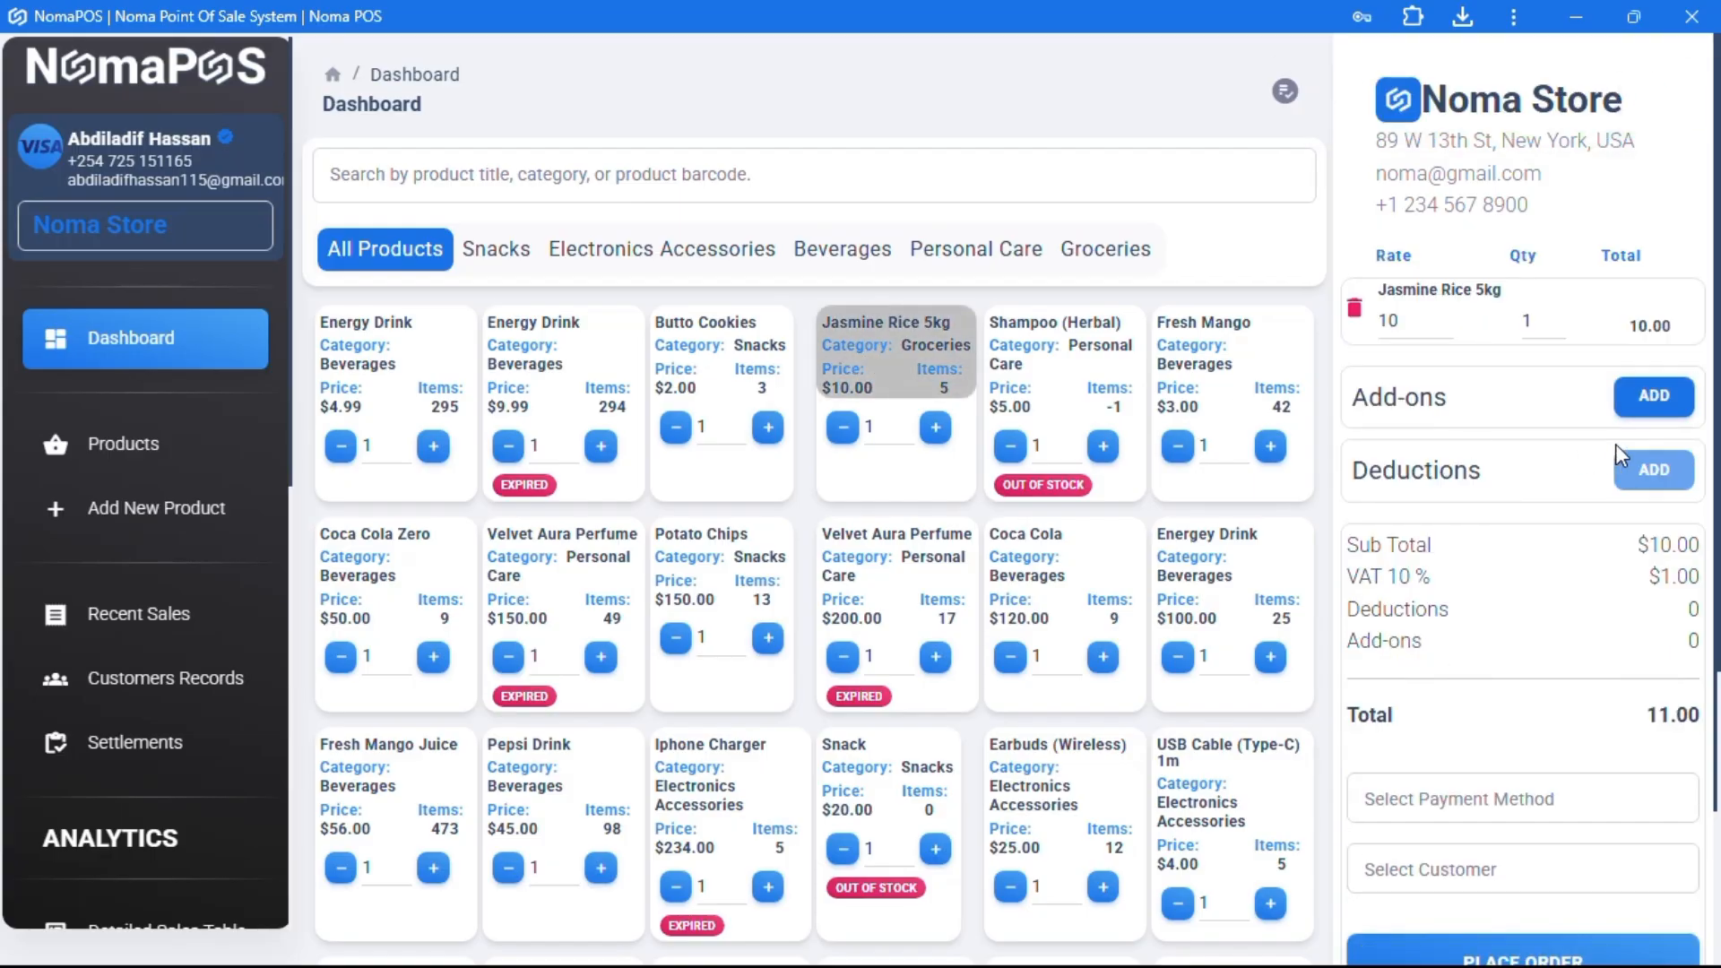
{"action": "triple_click", "coordinate": [1659, 481]}
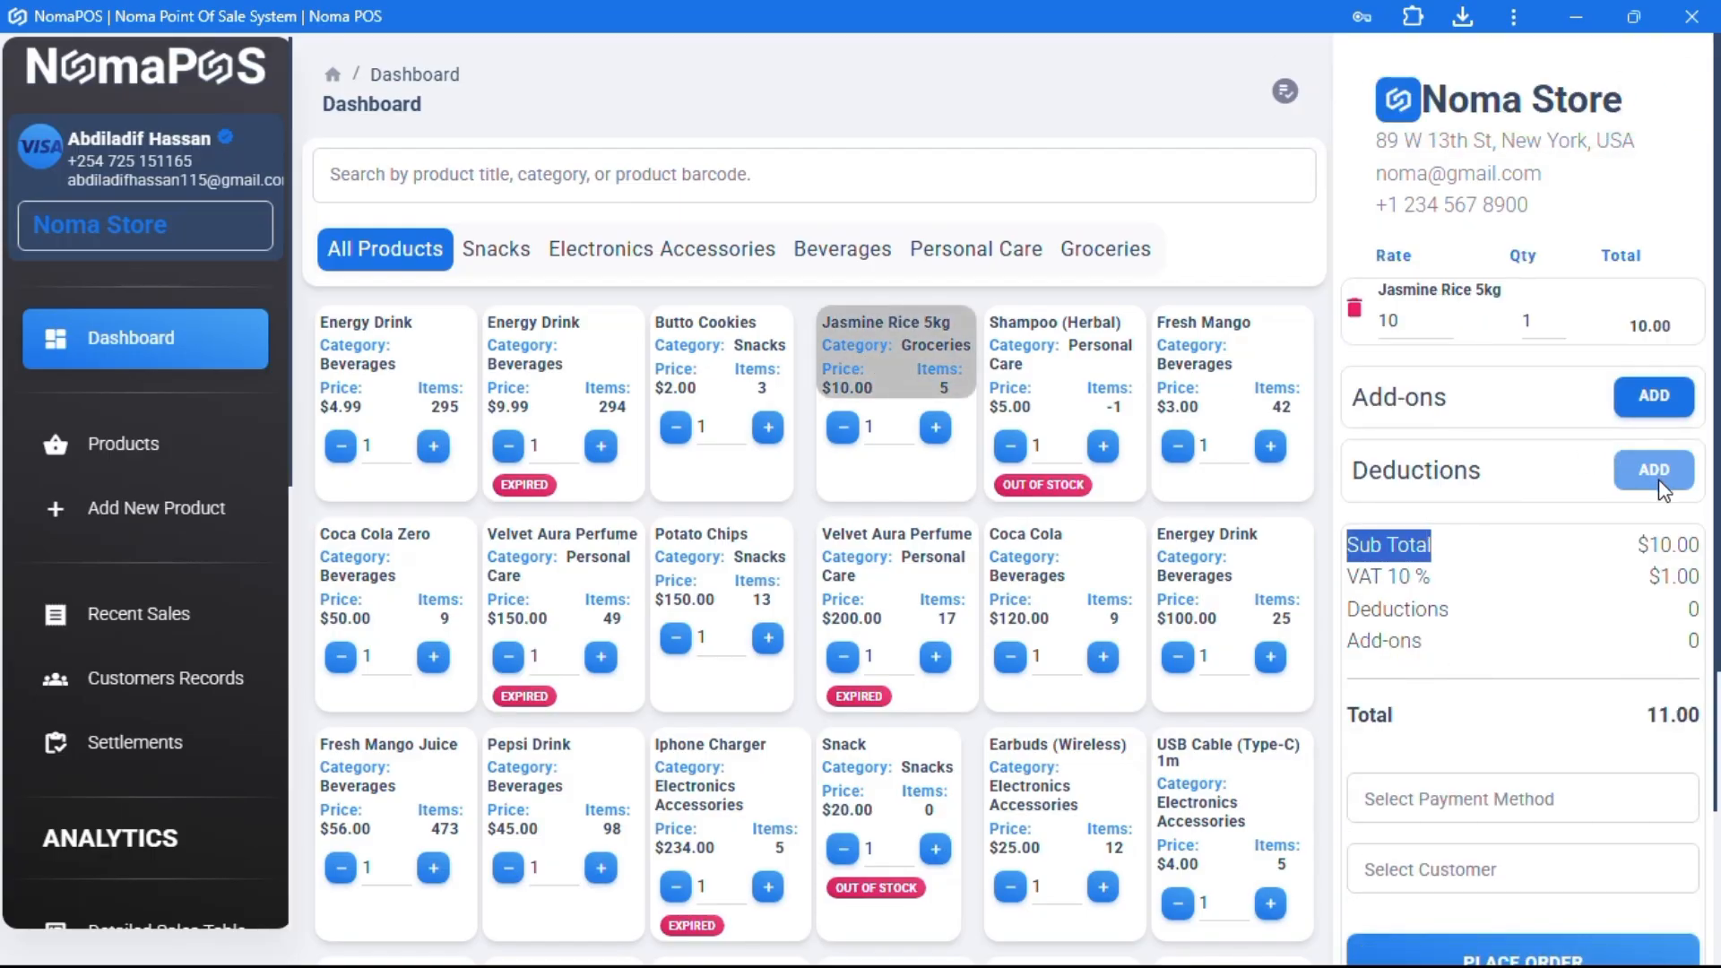
{"action": "left_click", "coordinate": [1648, 490]}
{"action": "scroll", "coordinate": [143, 730], "scroll_direction": "down", "scroll_amount": 4}
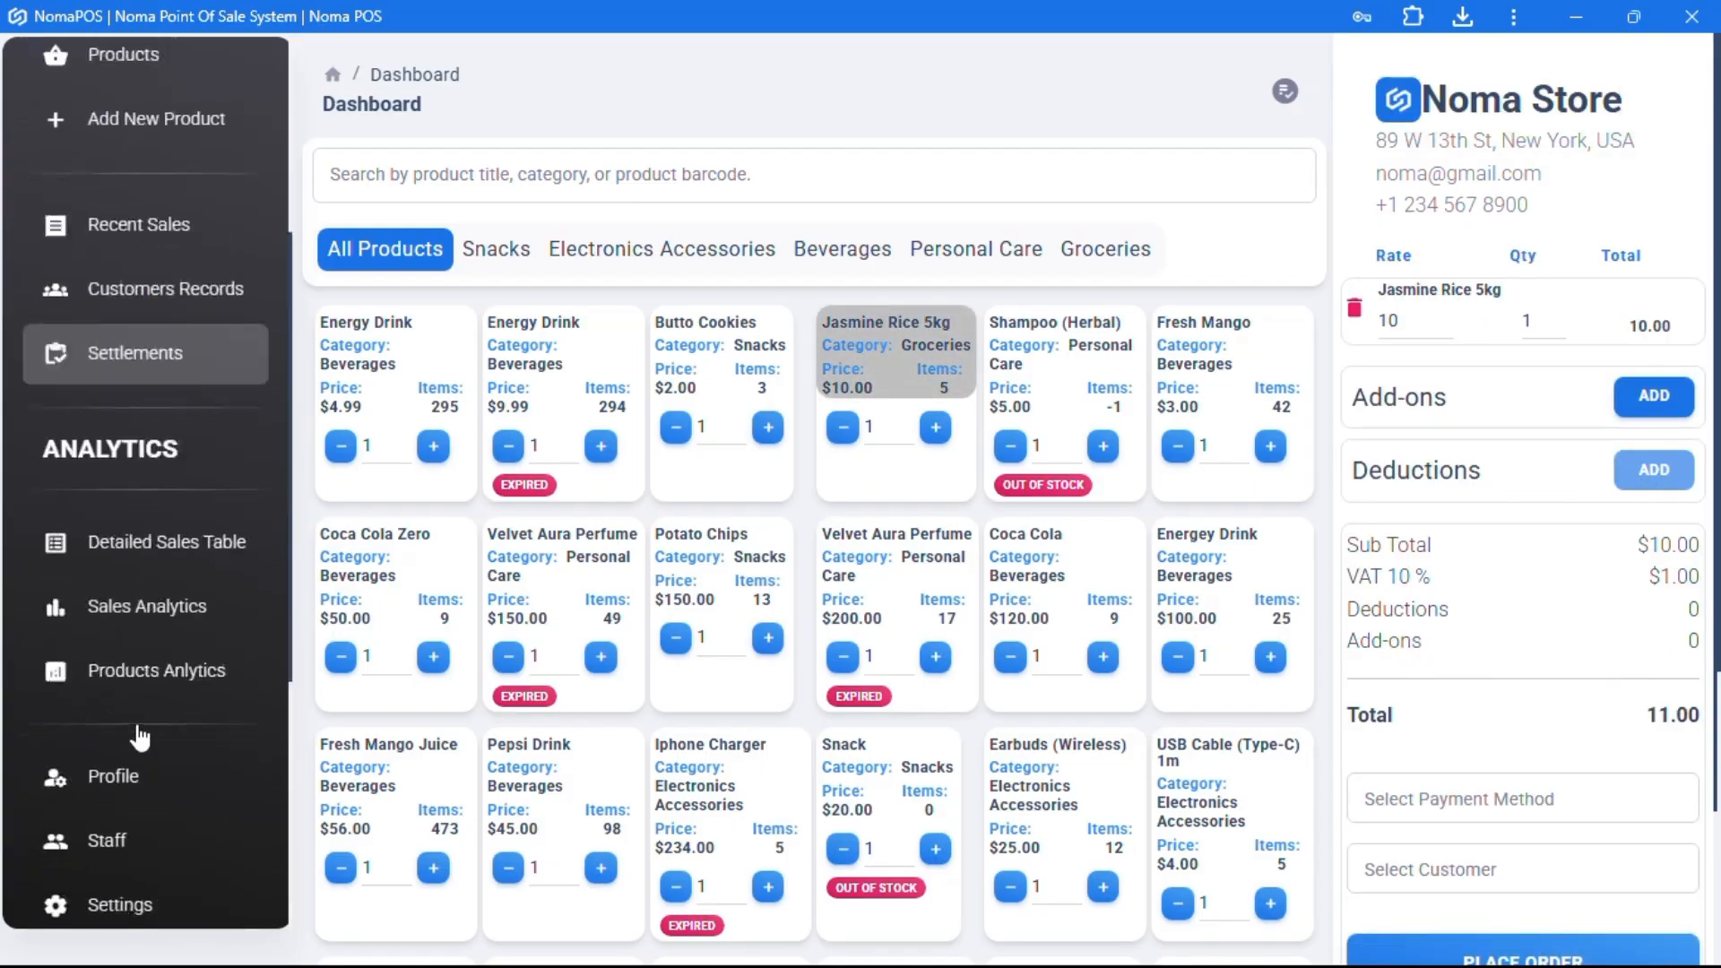
- Turn off Added Amounts and Price Editing in the cart platform settings and save
{"action": "left_click", "coordinate": [206, 902]}
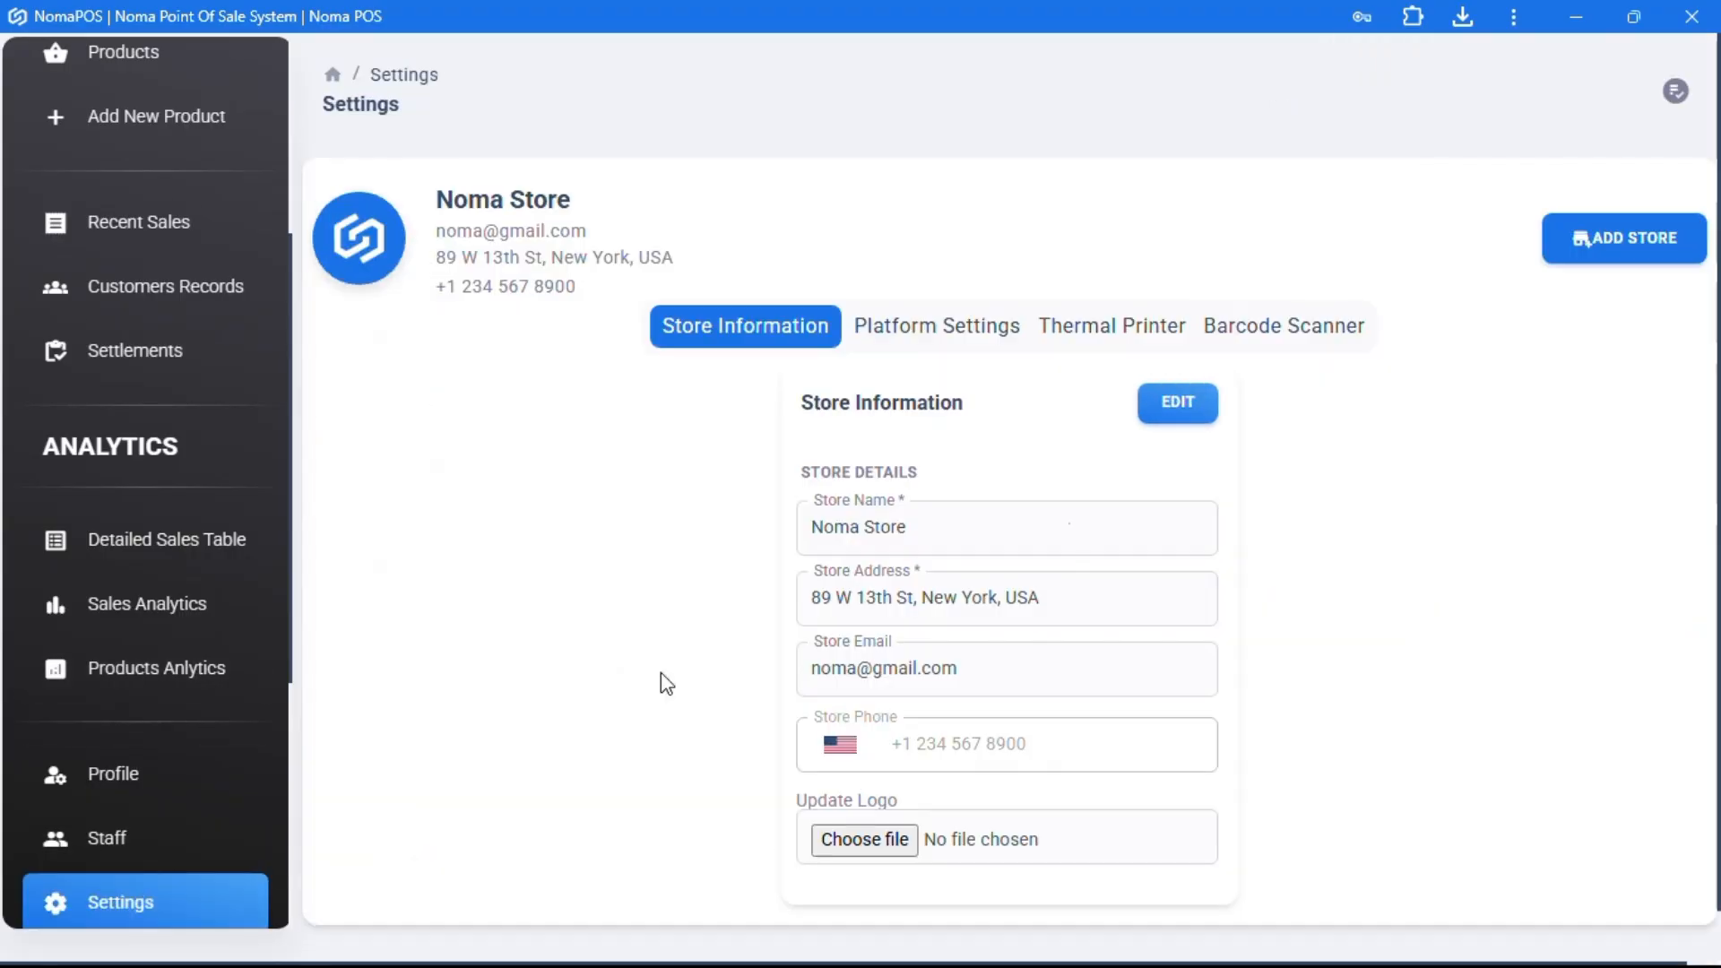
{"action": "left_click", "coordinate": [1148, 408]}
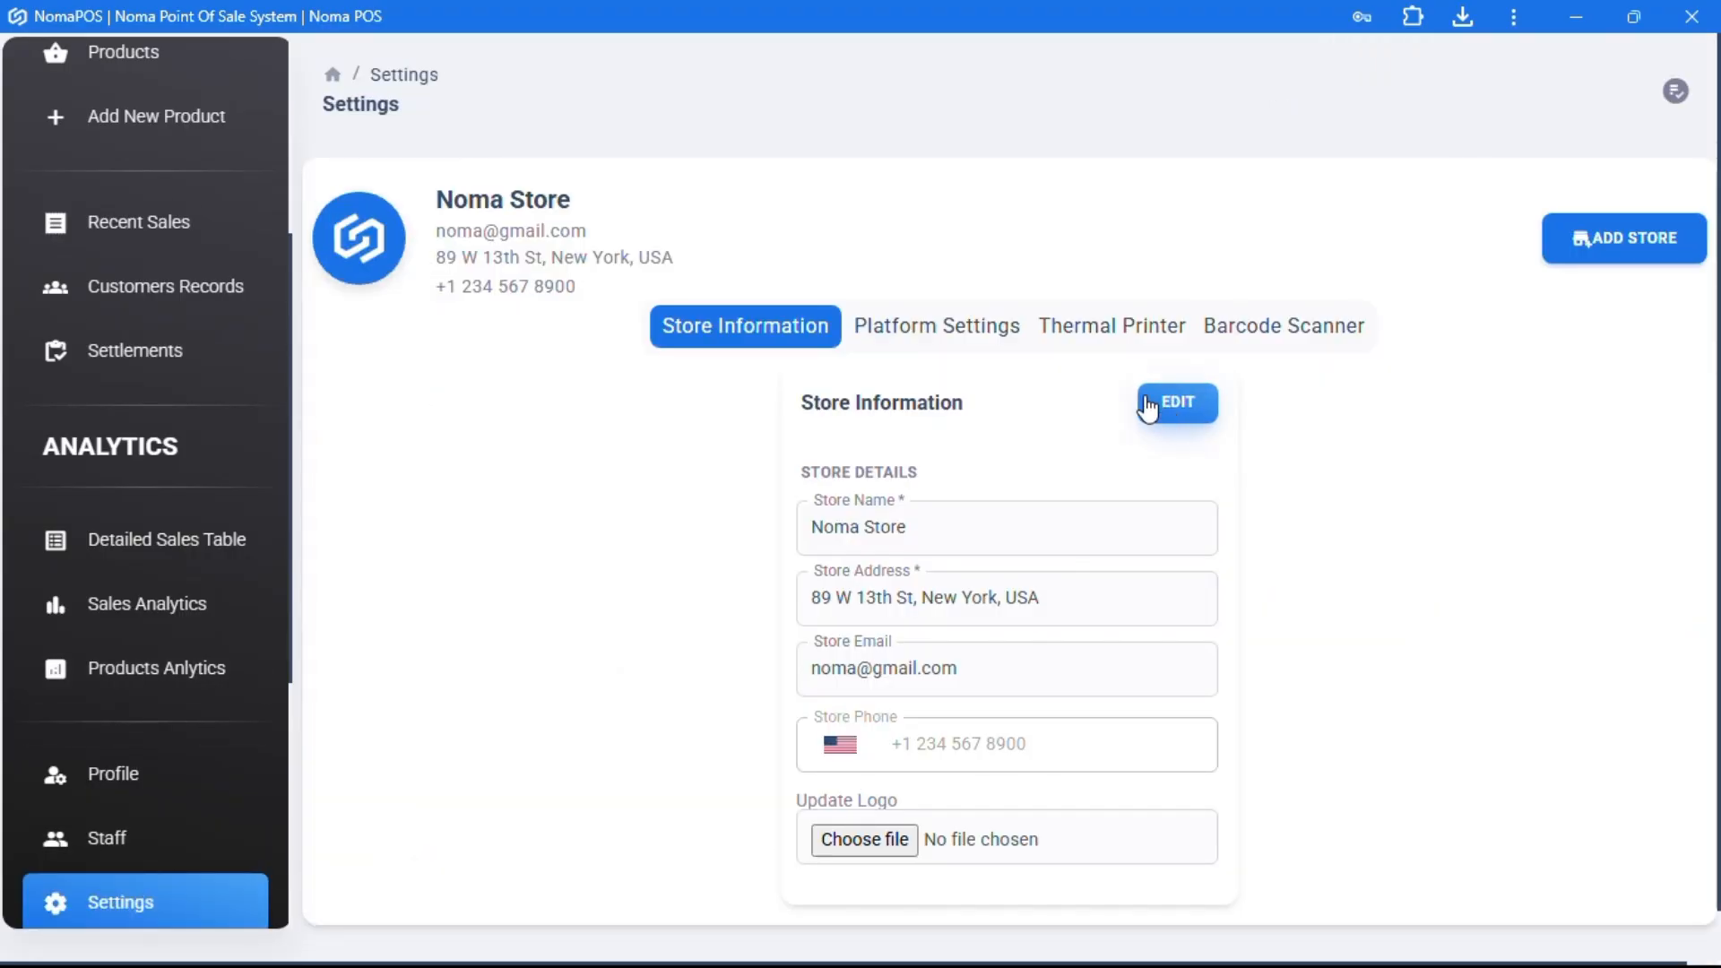
{"action": "left_click", "coordinate": [961, 327]}
{"action": "left_click", "coordinate": [1169, 402]}
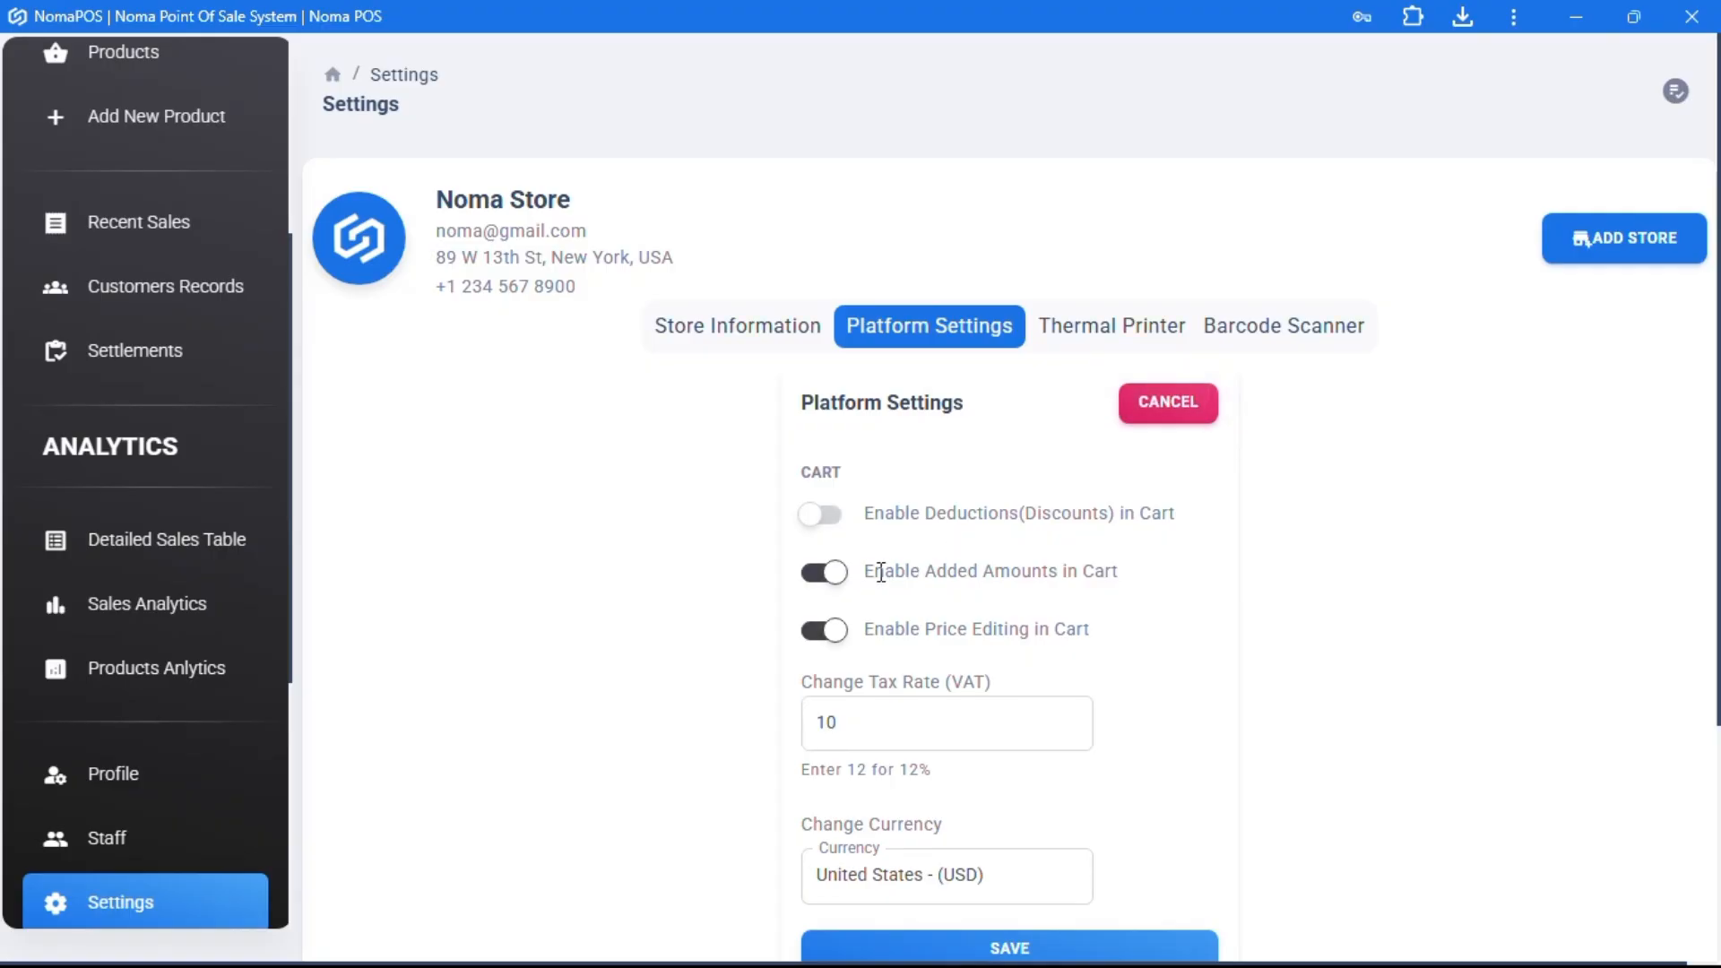
{"action": "left_click", "coordinate": [844, 583]}
{"action": "left_click", "coordinate": [840, 659]}
{"action": "scroll", "coordinate": [840, 654], "scroll_direction": "down", "scroll_amount": 2}
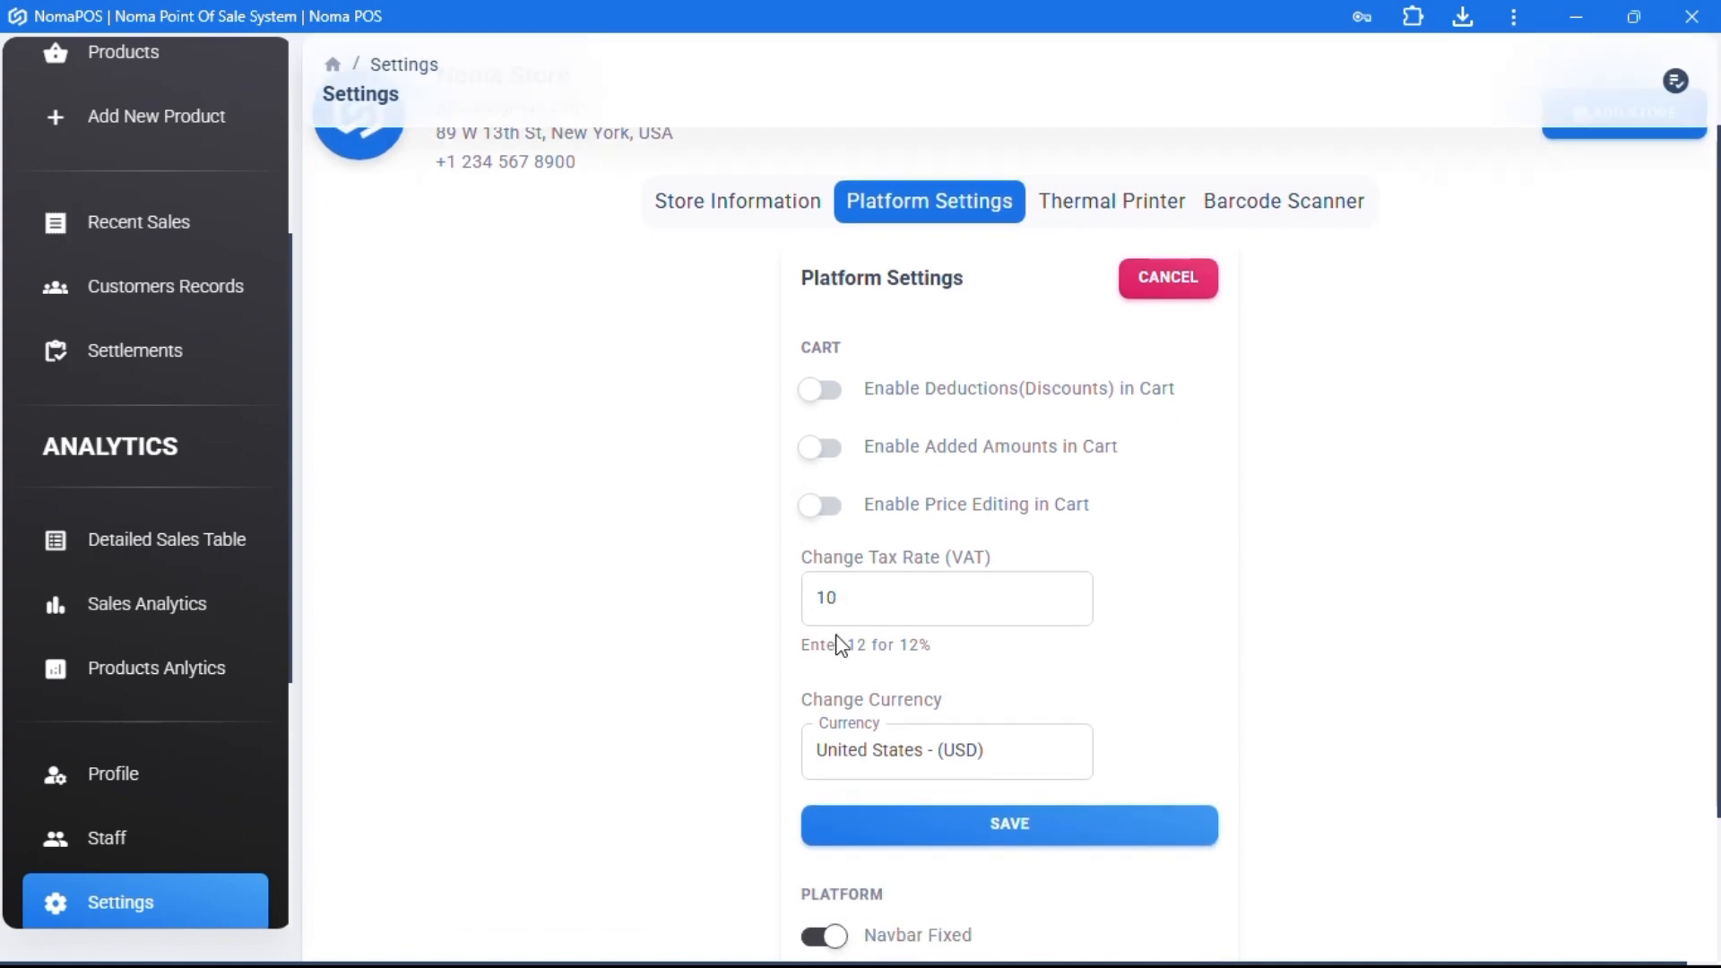
{"action": "left_click", "coordinate": [1063, 848]}
- Check the Dashboard cart, then return to the Settings page
{"action": "scroll", "coordinate": [164, 416], "scroll_direction": "up", "scroll_amount": 5}
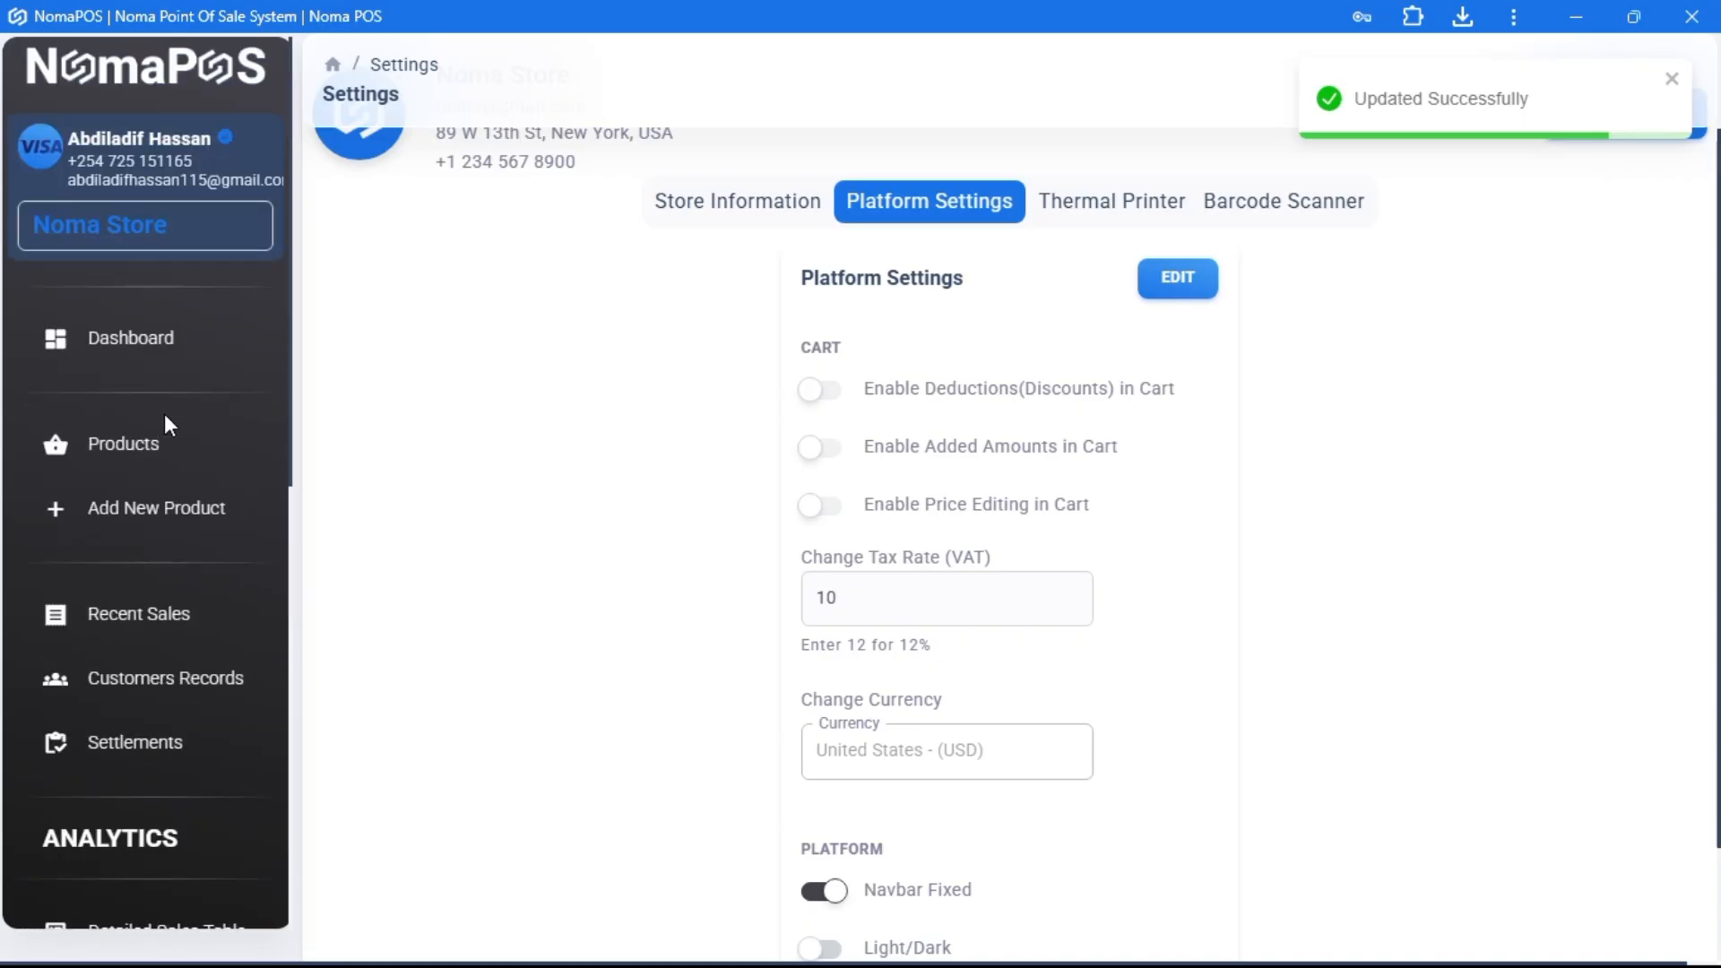
{"action": "left_click", "coordinate": [135, 339]}
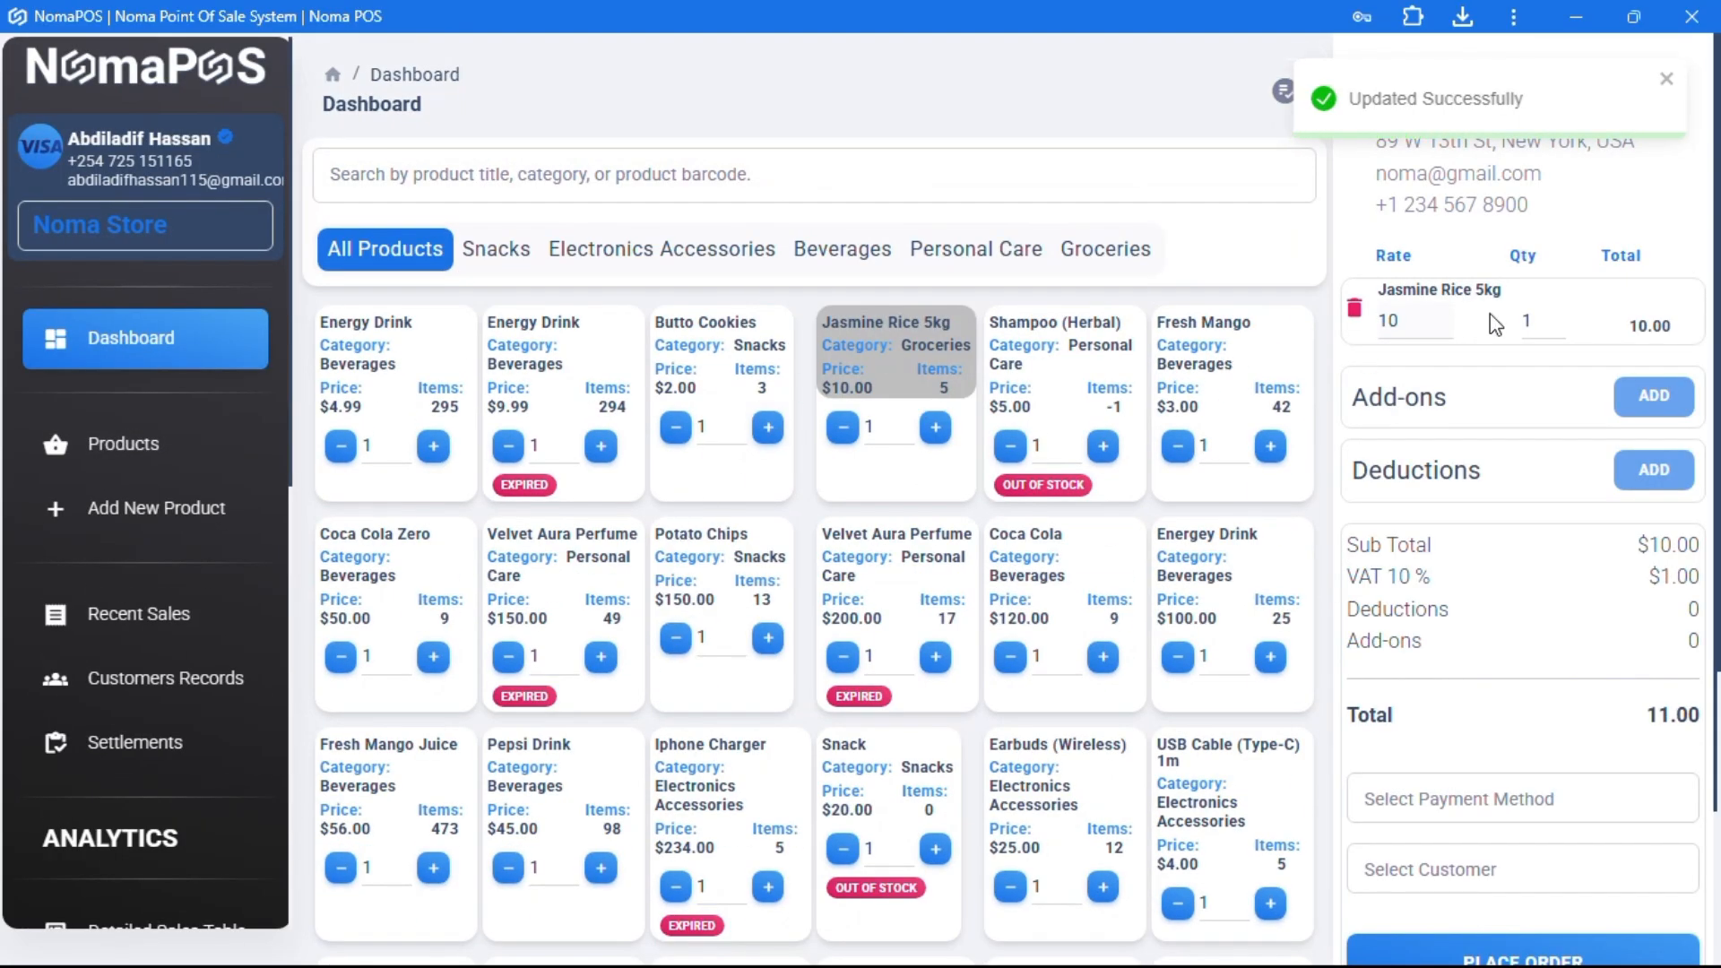
{"action": "left_click_drag", "start_coordinate": [1649, 391], "coordinate": [1656, 508]}
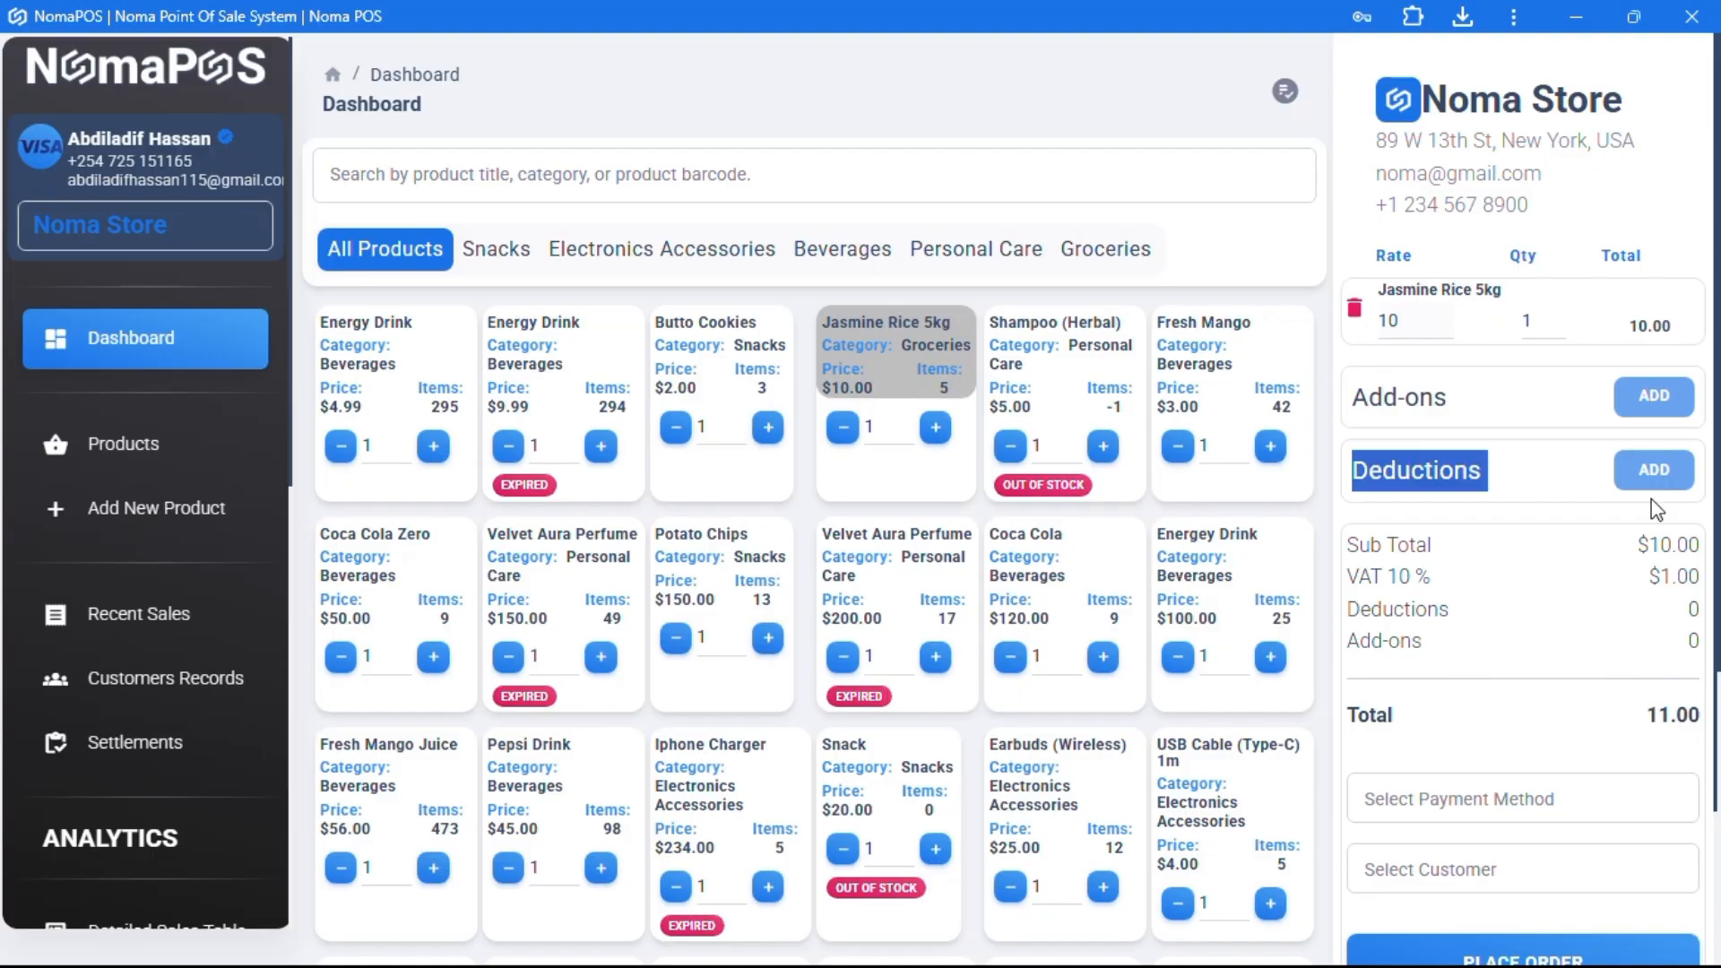
{"action": "left_click", "coordinate": [1421, 329]}
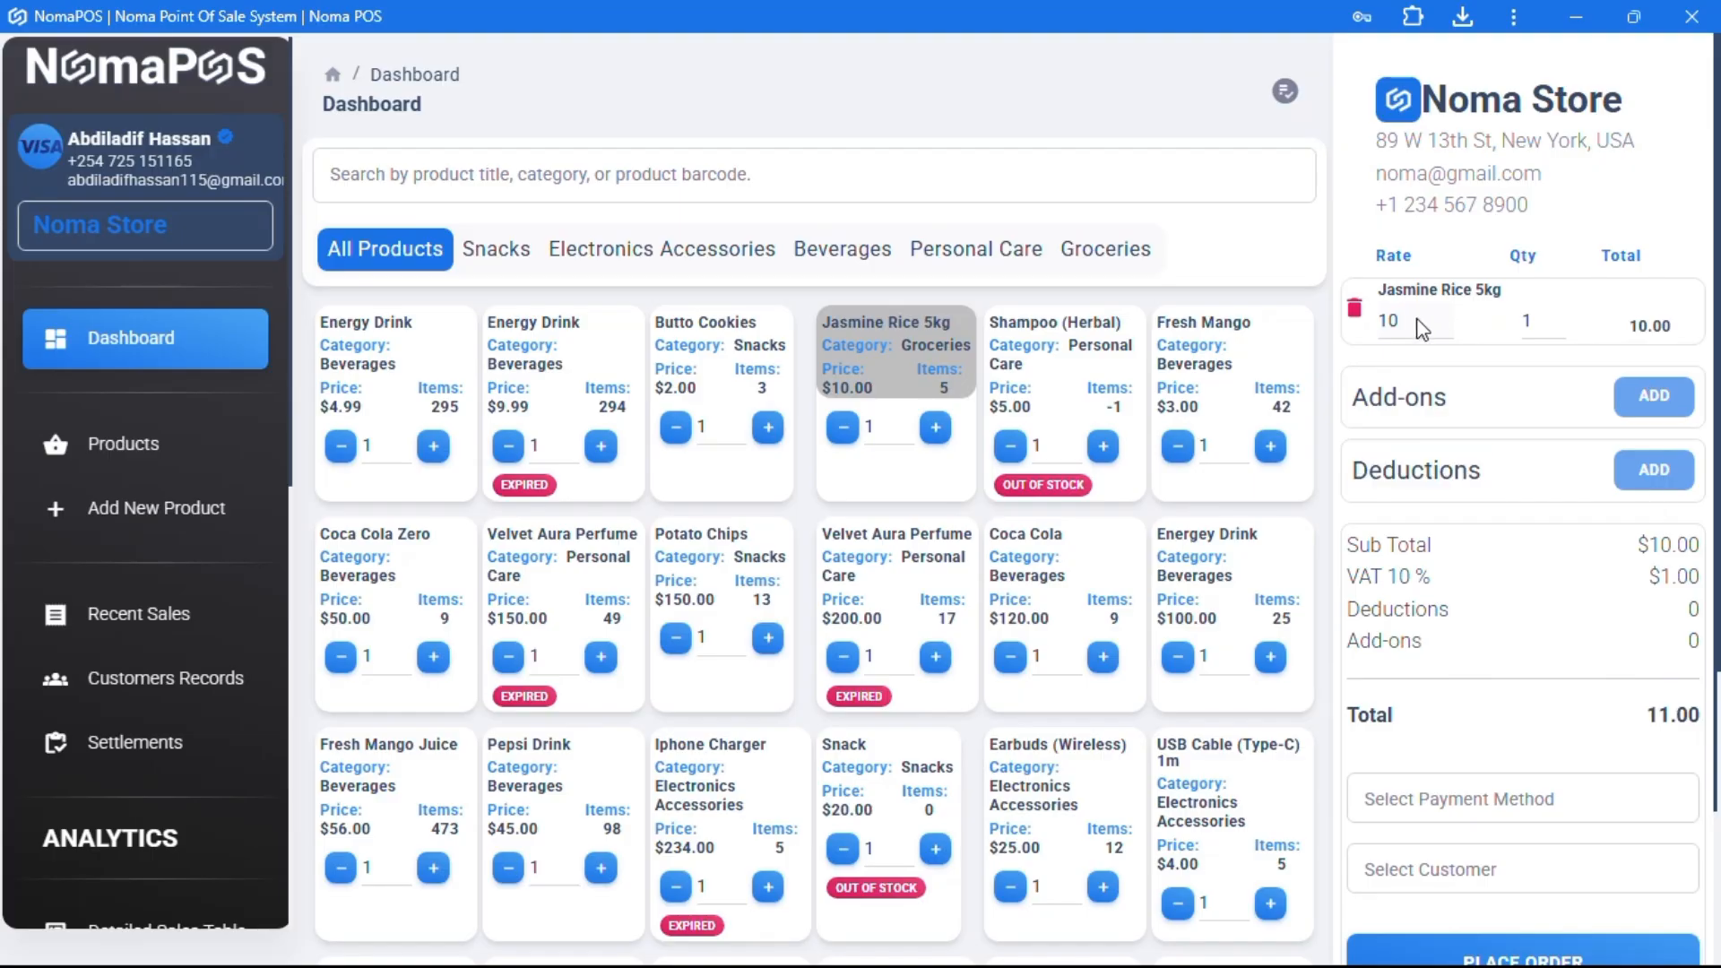
{"action": "scroll", "coordinate": [173, 695], "scroll_direction": "down", "scroll_amount": 5}
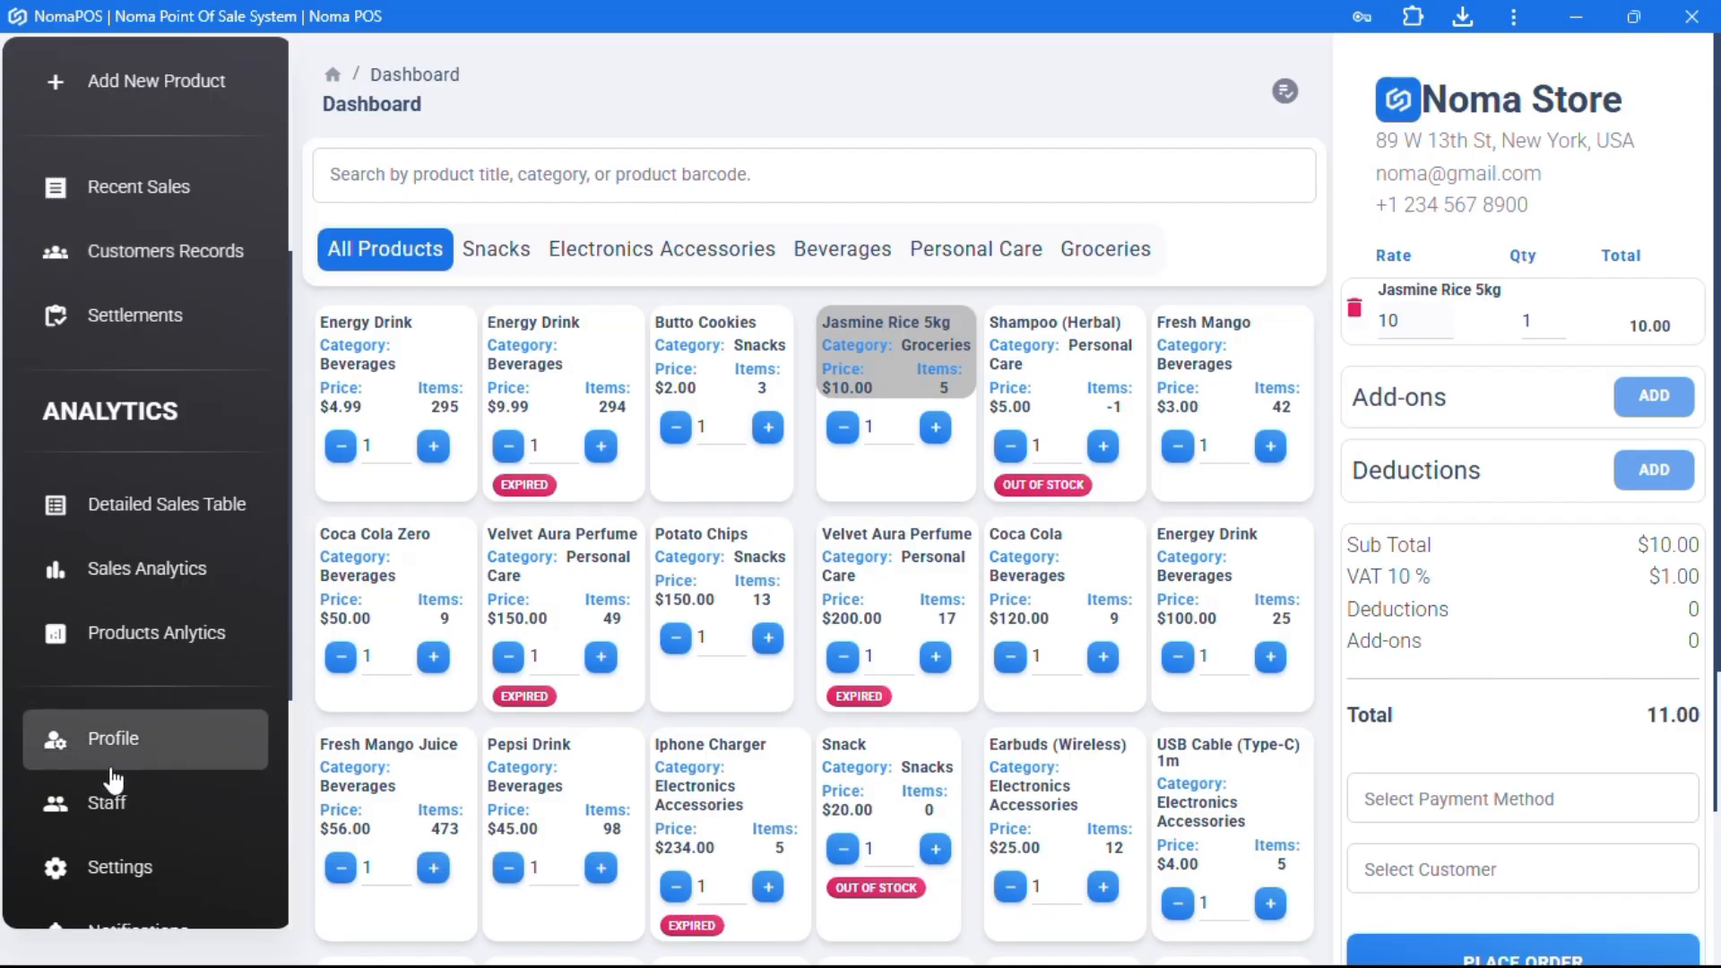
{"action": "left_click", "coordinate": [128, 867]}
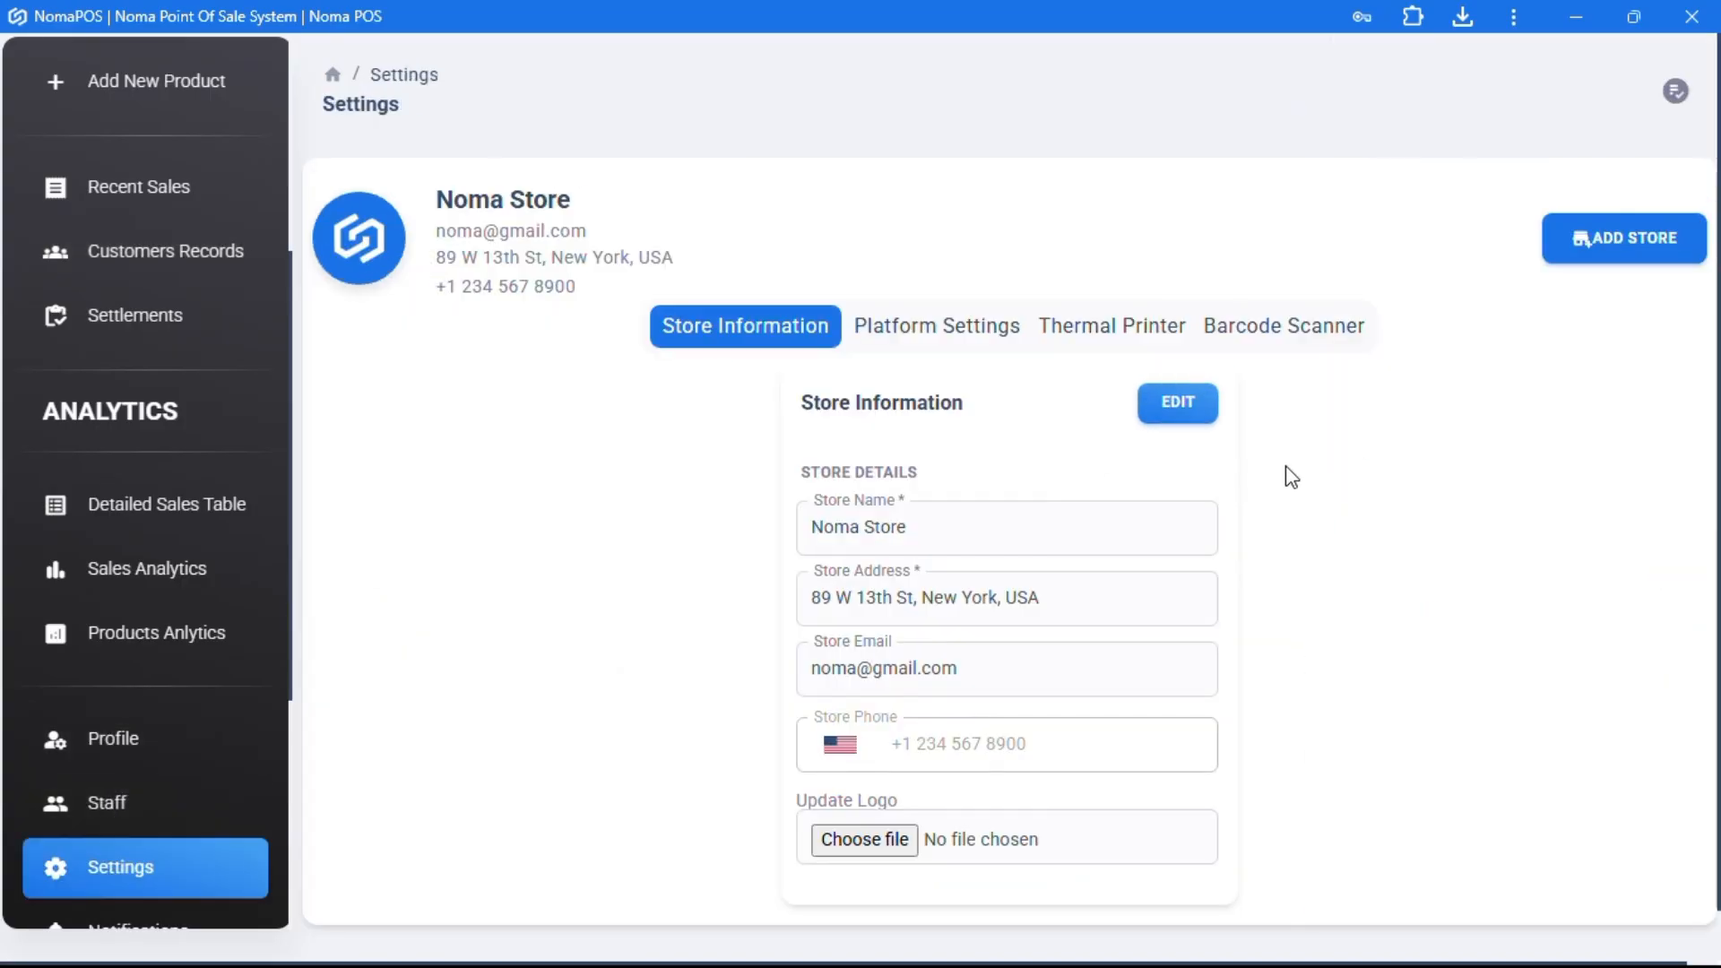
- Switch price editing, added amounts and deductions back on and set VAT to 0
{"action": "left_click", "coordinate": [962, 332]}
{"action": "left_click", "coordinate": [1185, 401]}
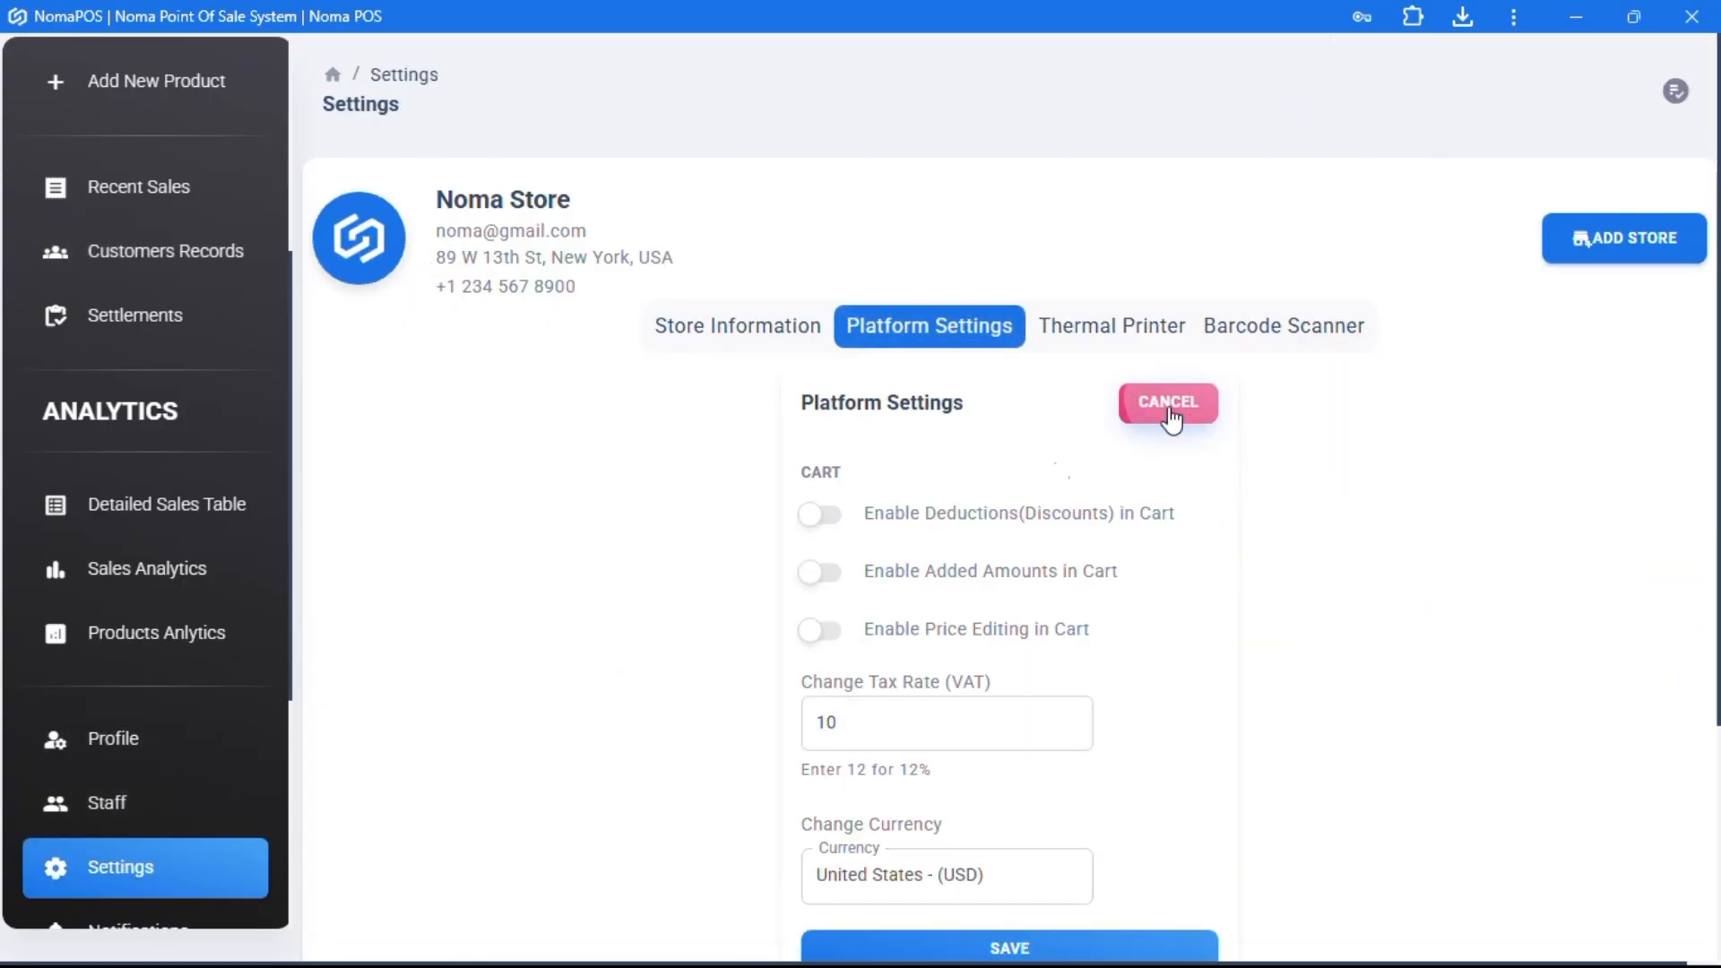
{"action": "left_click", "coordinate": [816, 638]}
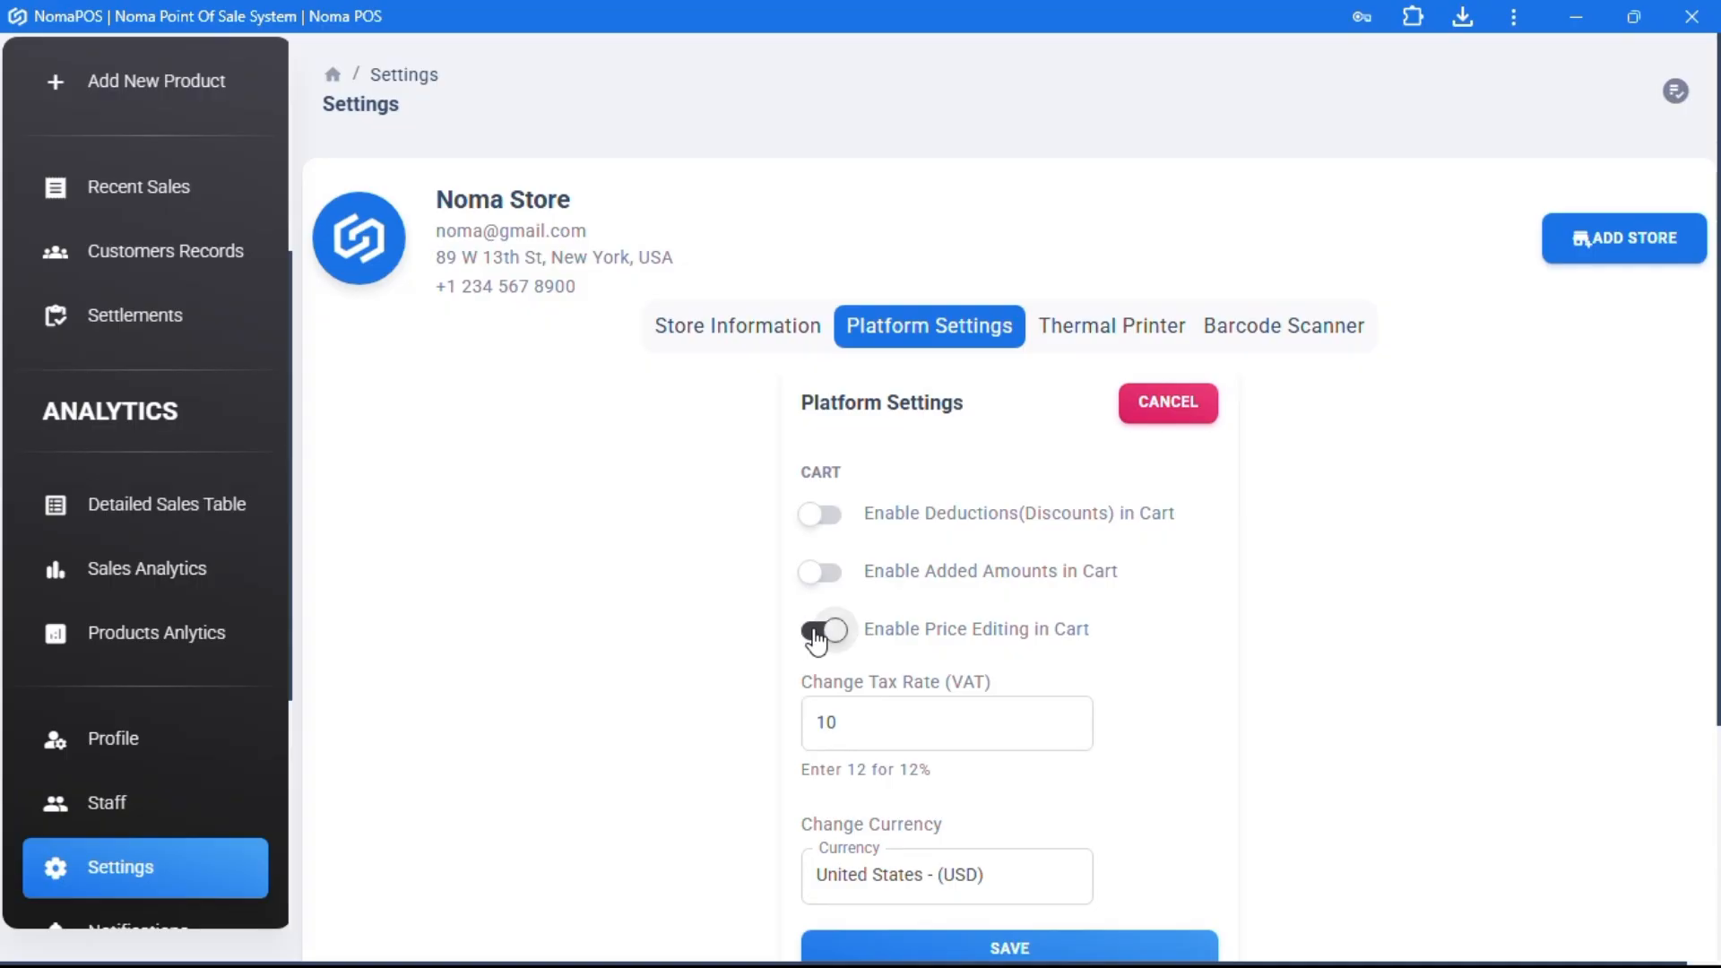
{"action": "left_click", "coordinate": [813, 581]}
{"action": "left_click", "coordinate": [816, 520]}
{"action": "left_click", "coordinate": [828, 721]}
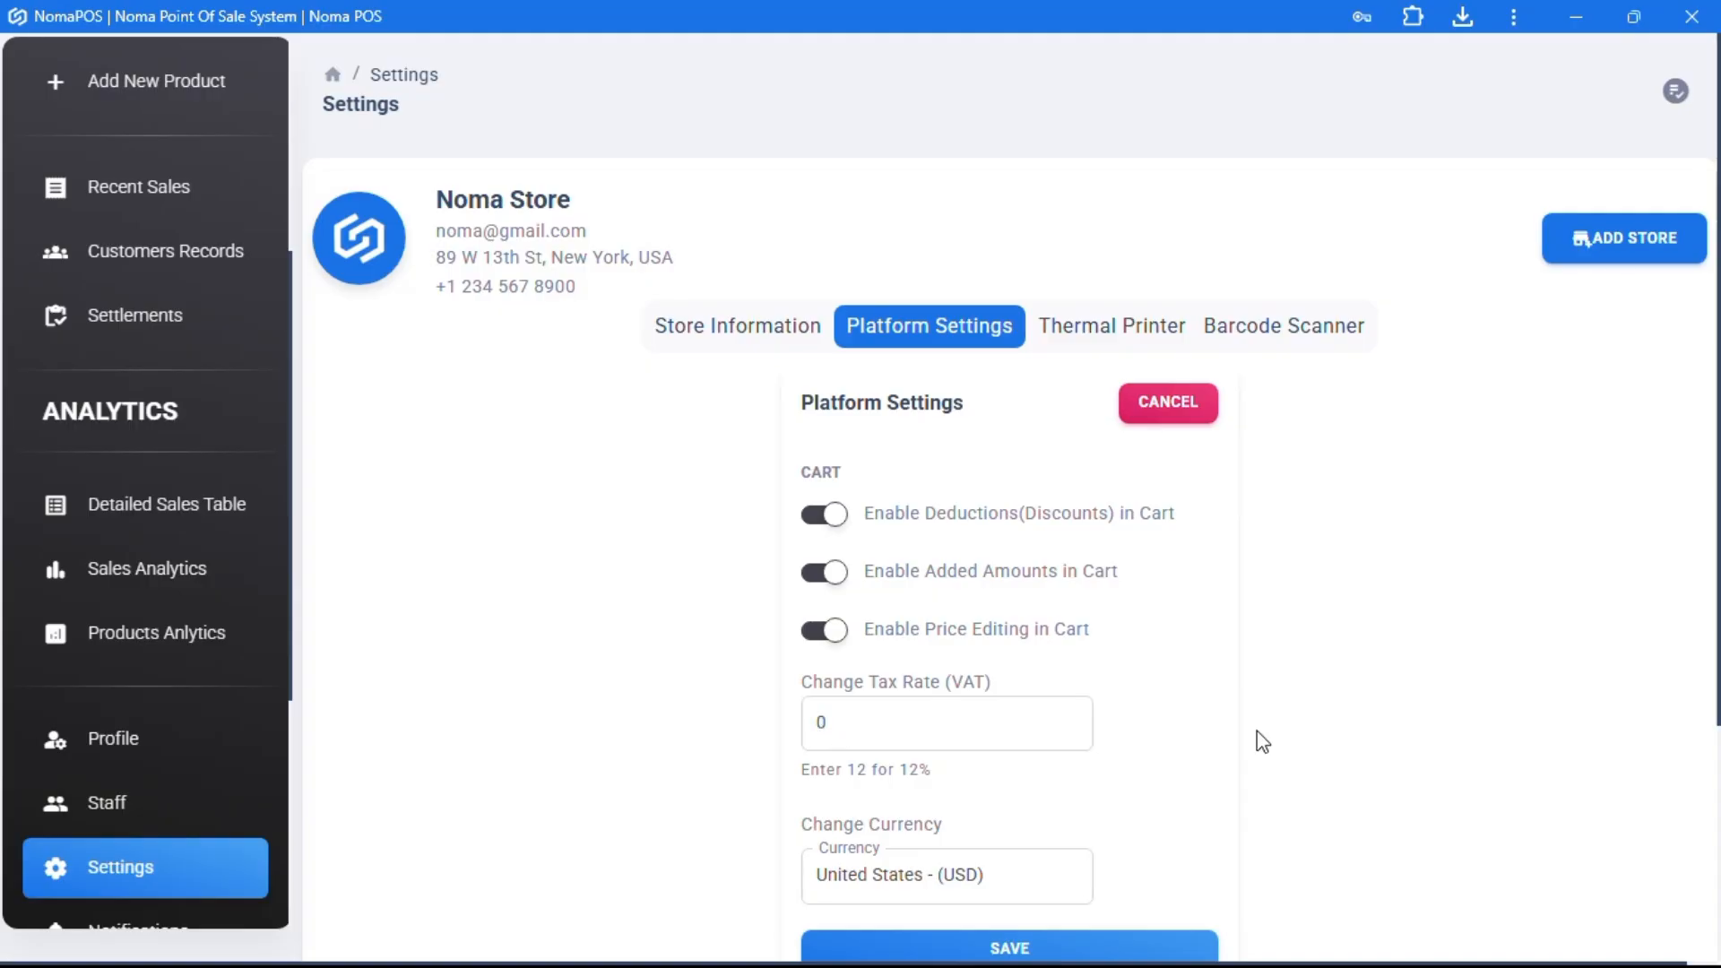
- Keep United States USD as currency, save the platform settings, and return to the Dashboard
{"action": "scroll", "coordinate": [1257, 730], "scroll_direction": "down", "scroll_amount": 2}
{"action": "left_click", "coordinate": [1045, 682]}
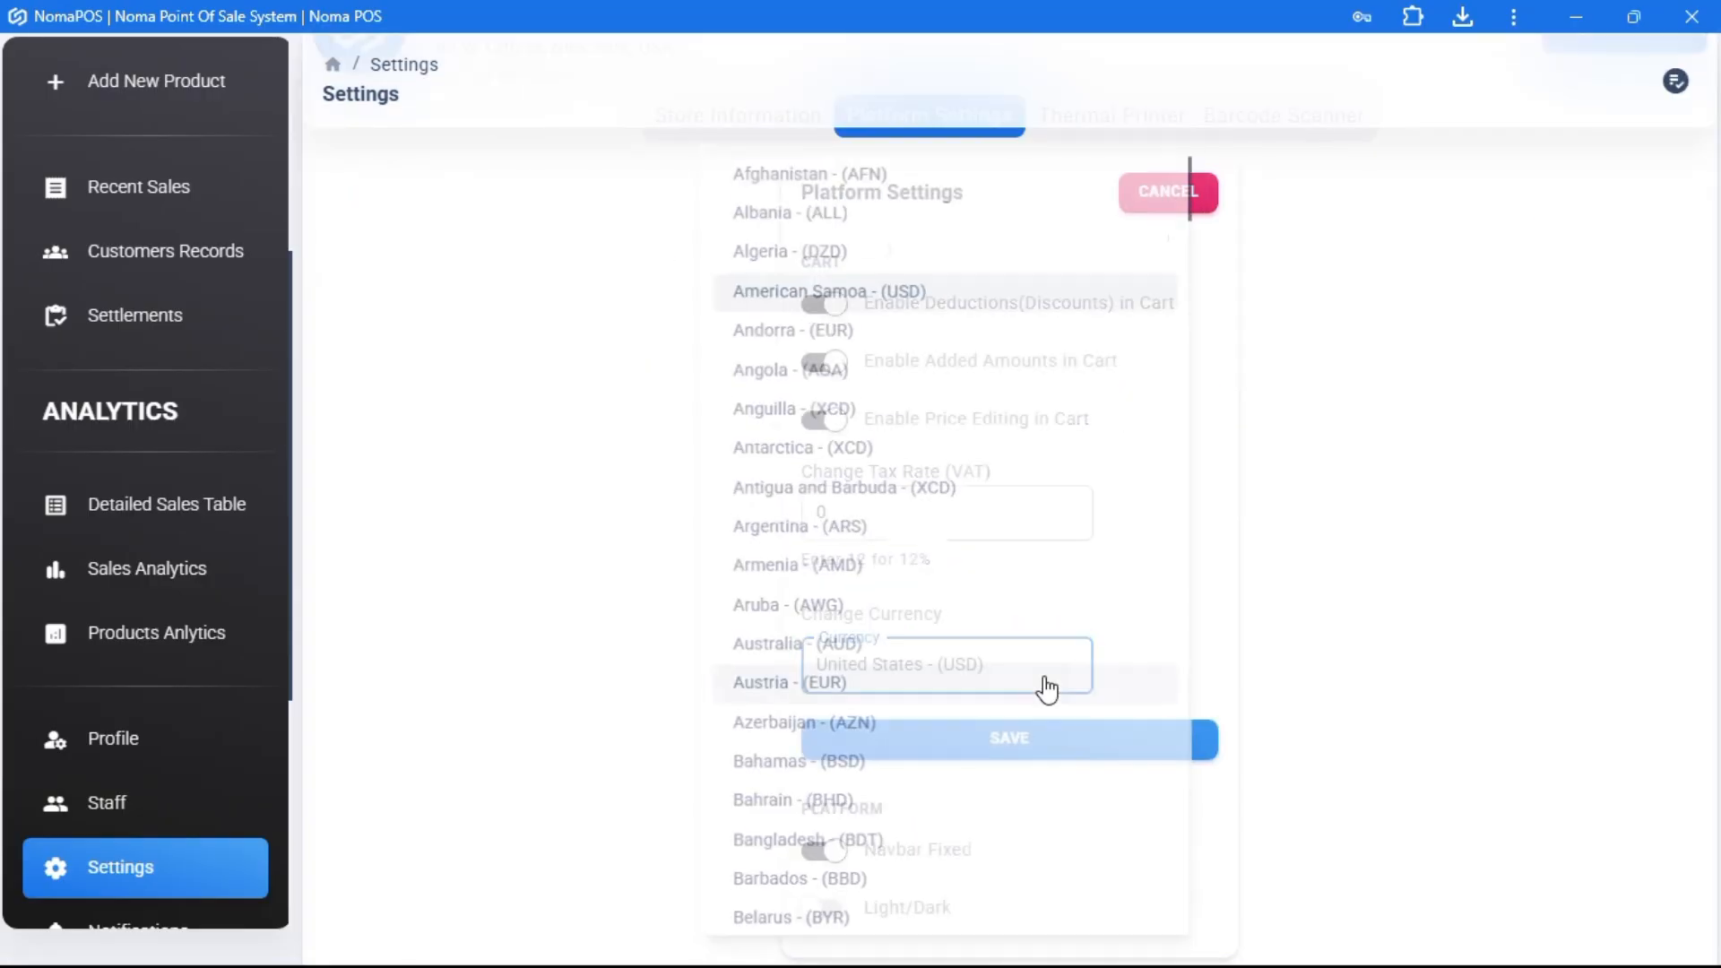
{"action": "left_click", "coordinate": [1413, 591]}
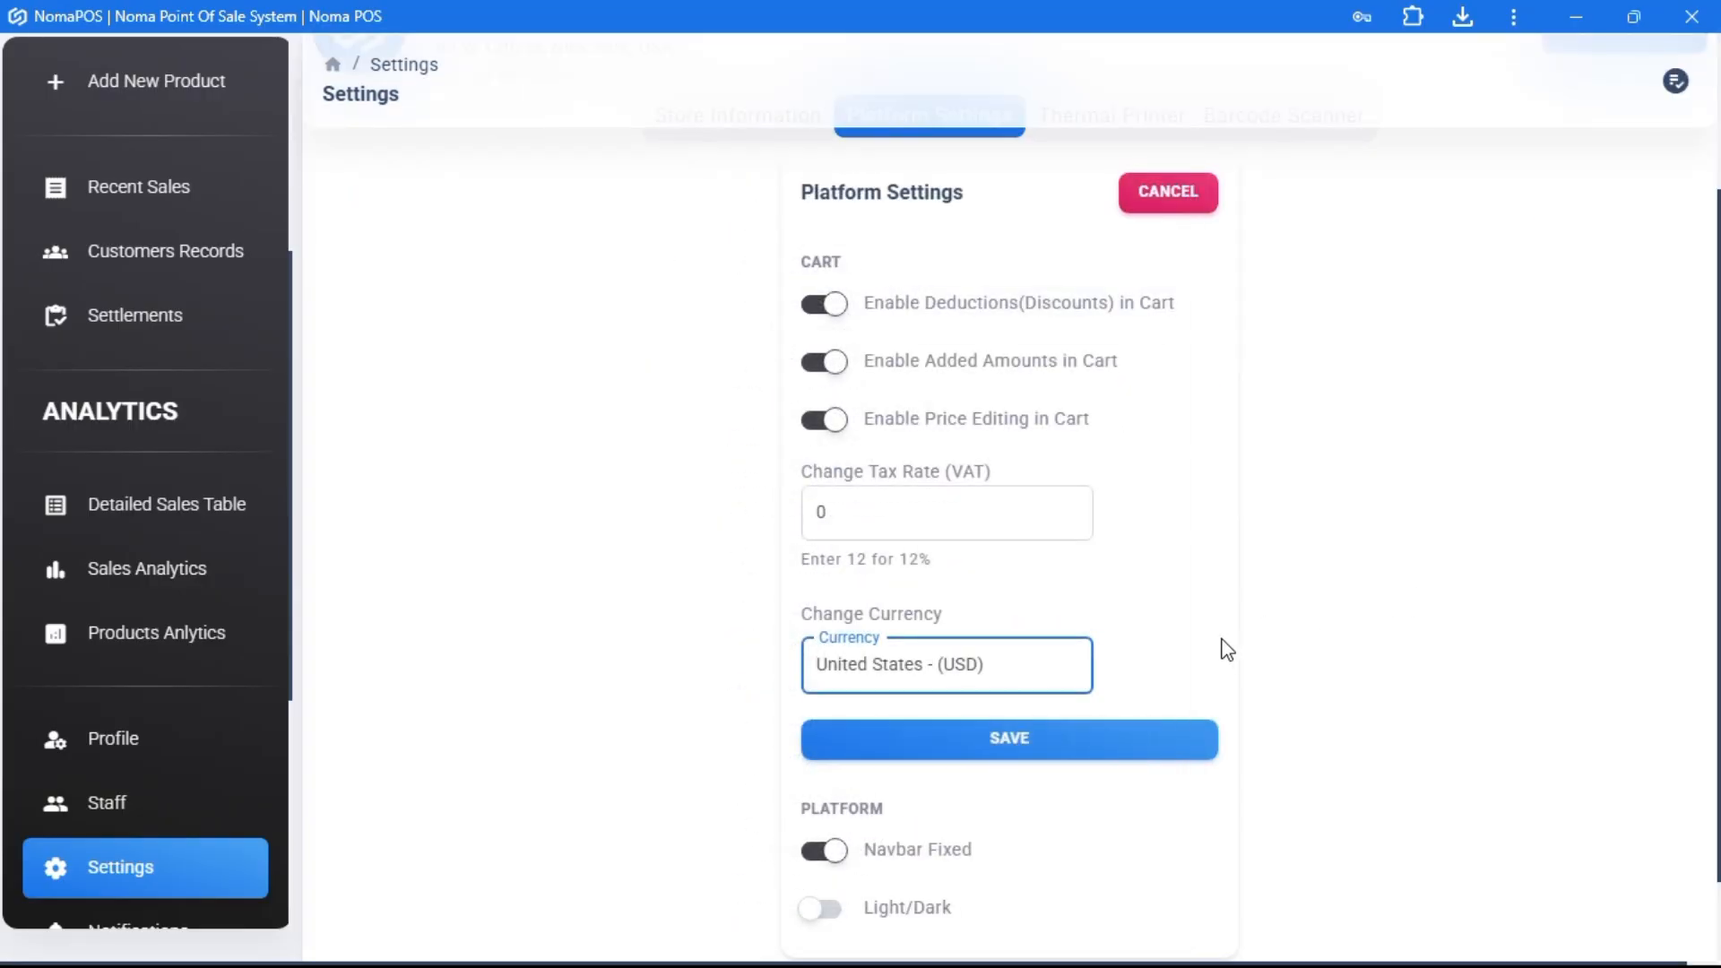
{"action": "left_click", "coordinate": [1034, 750]}
{"action": "scroll", "coordinate": [89, 448], "scroll_direction": "up", "scroll_amount": 5}
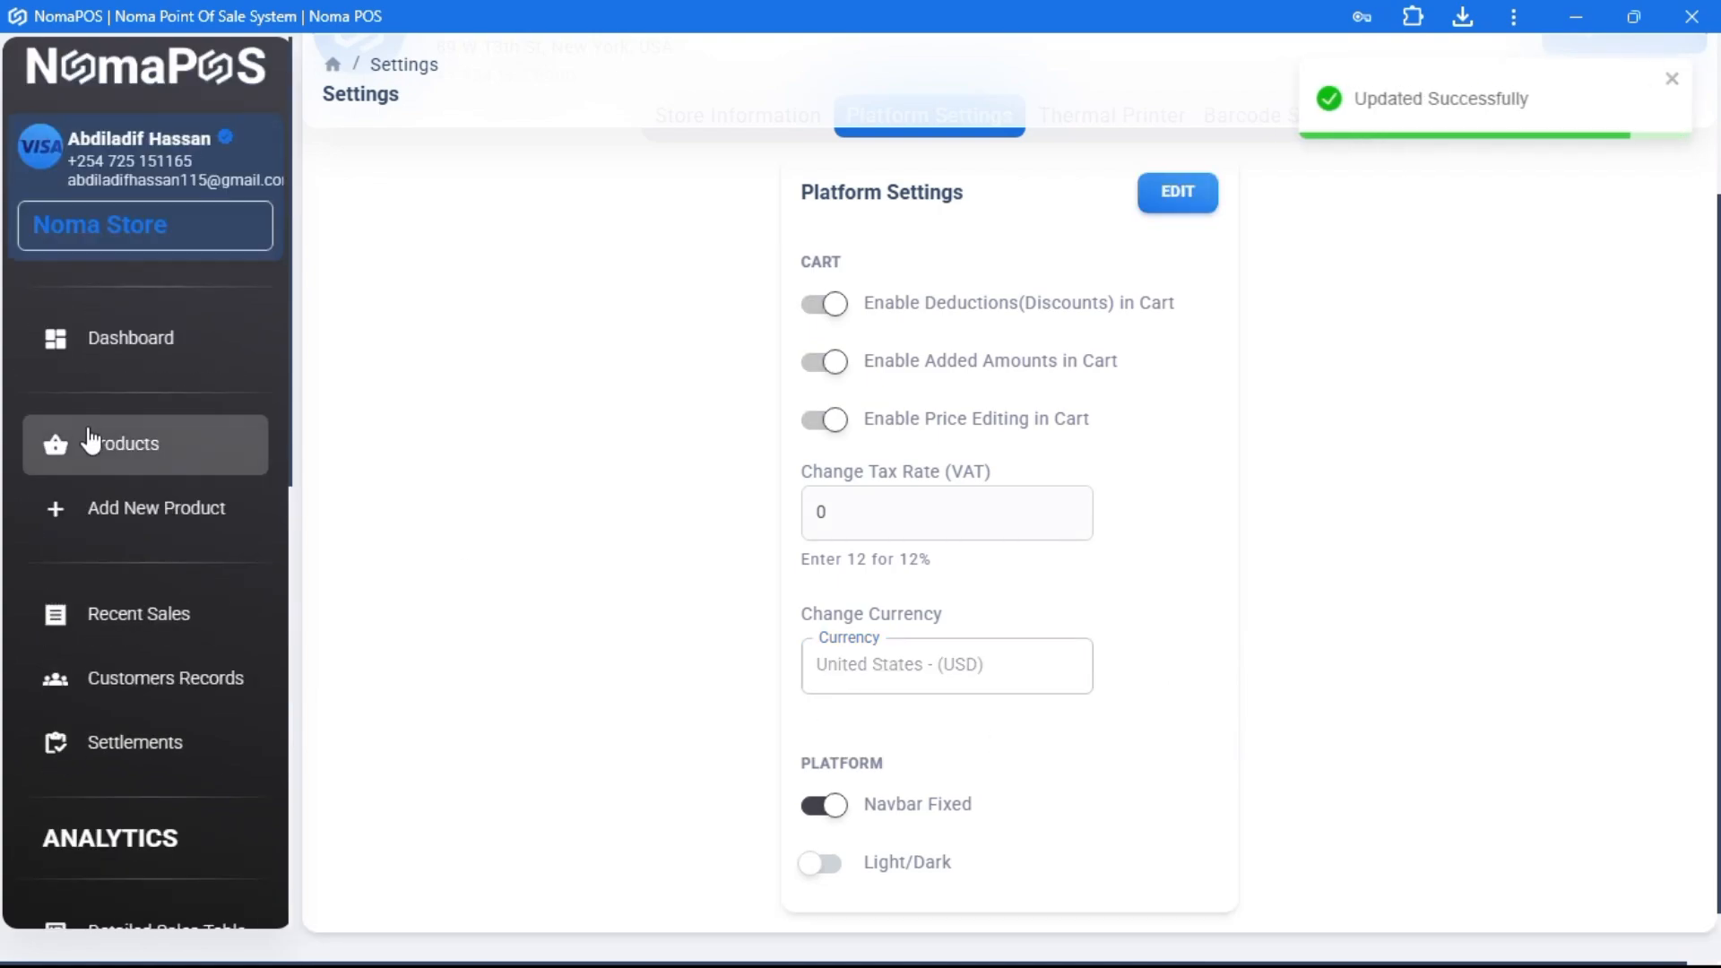
{"action": "left_click", "coordinate": [128, 339]}
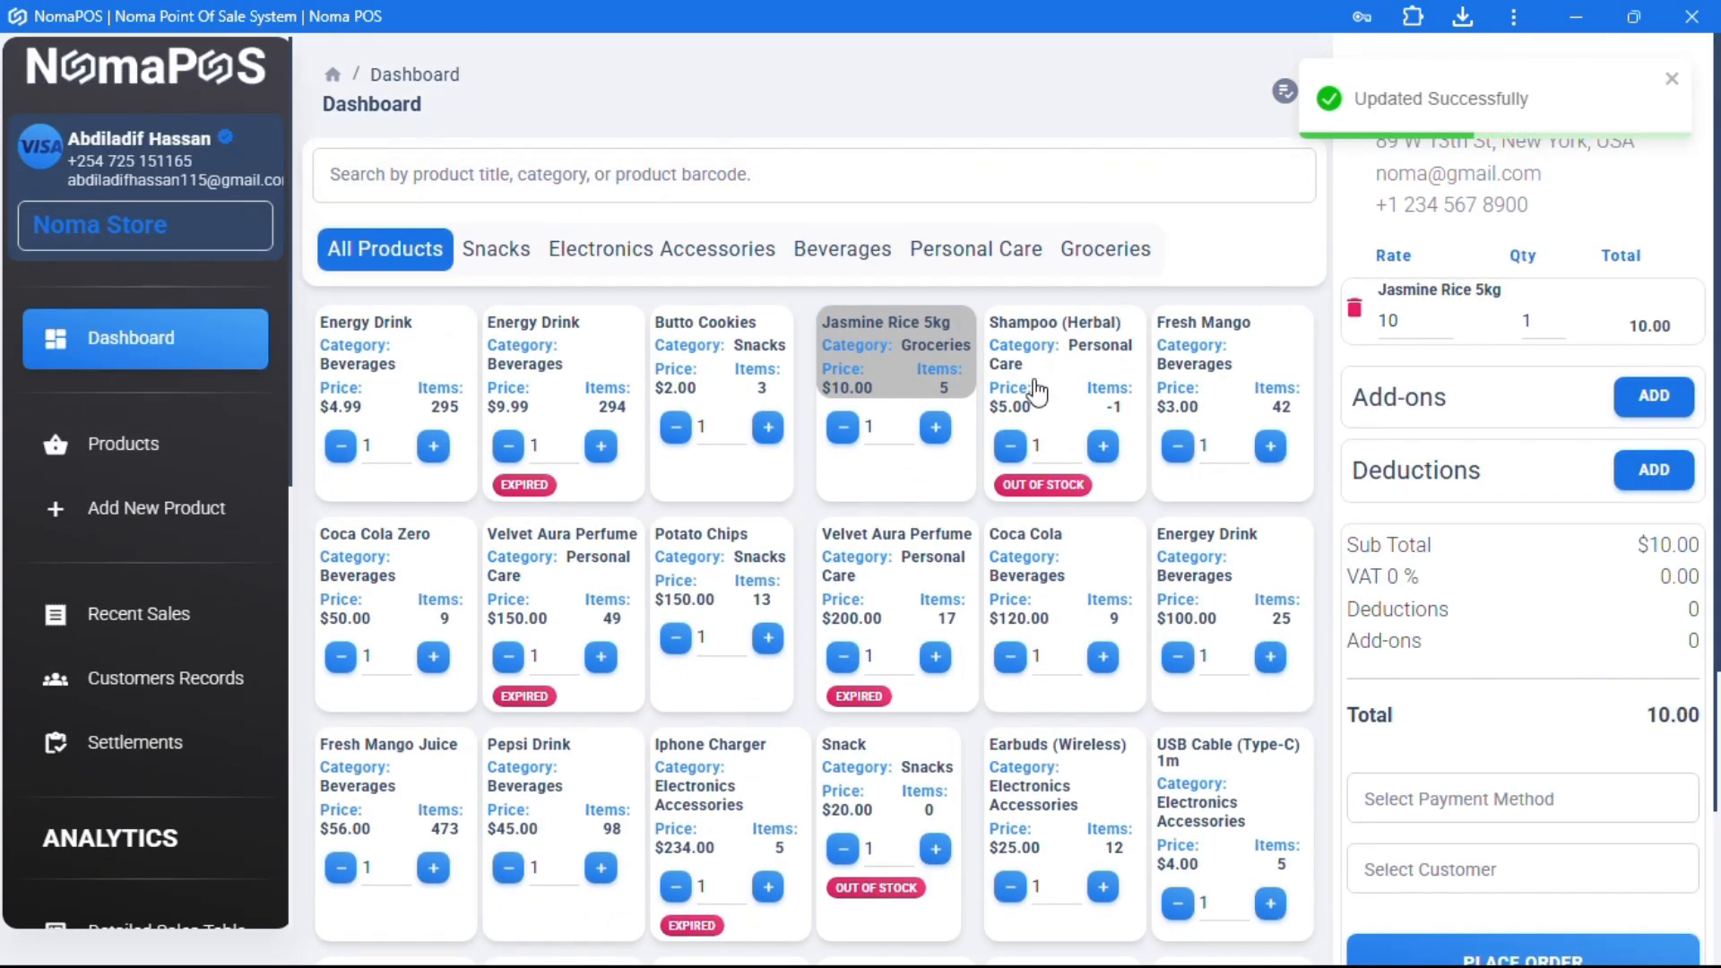
- Add then remove add-on and deduction rows, set Jasmine Rice's rate to 9, and place the order
{"action": "left_click", "coordinate": [1652, 395]}
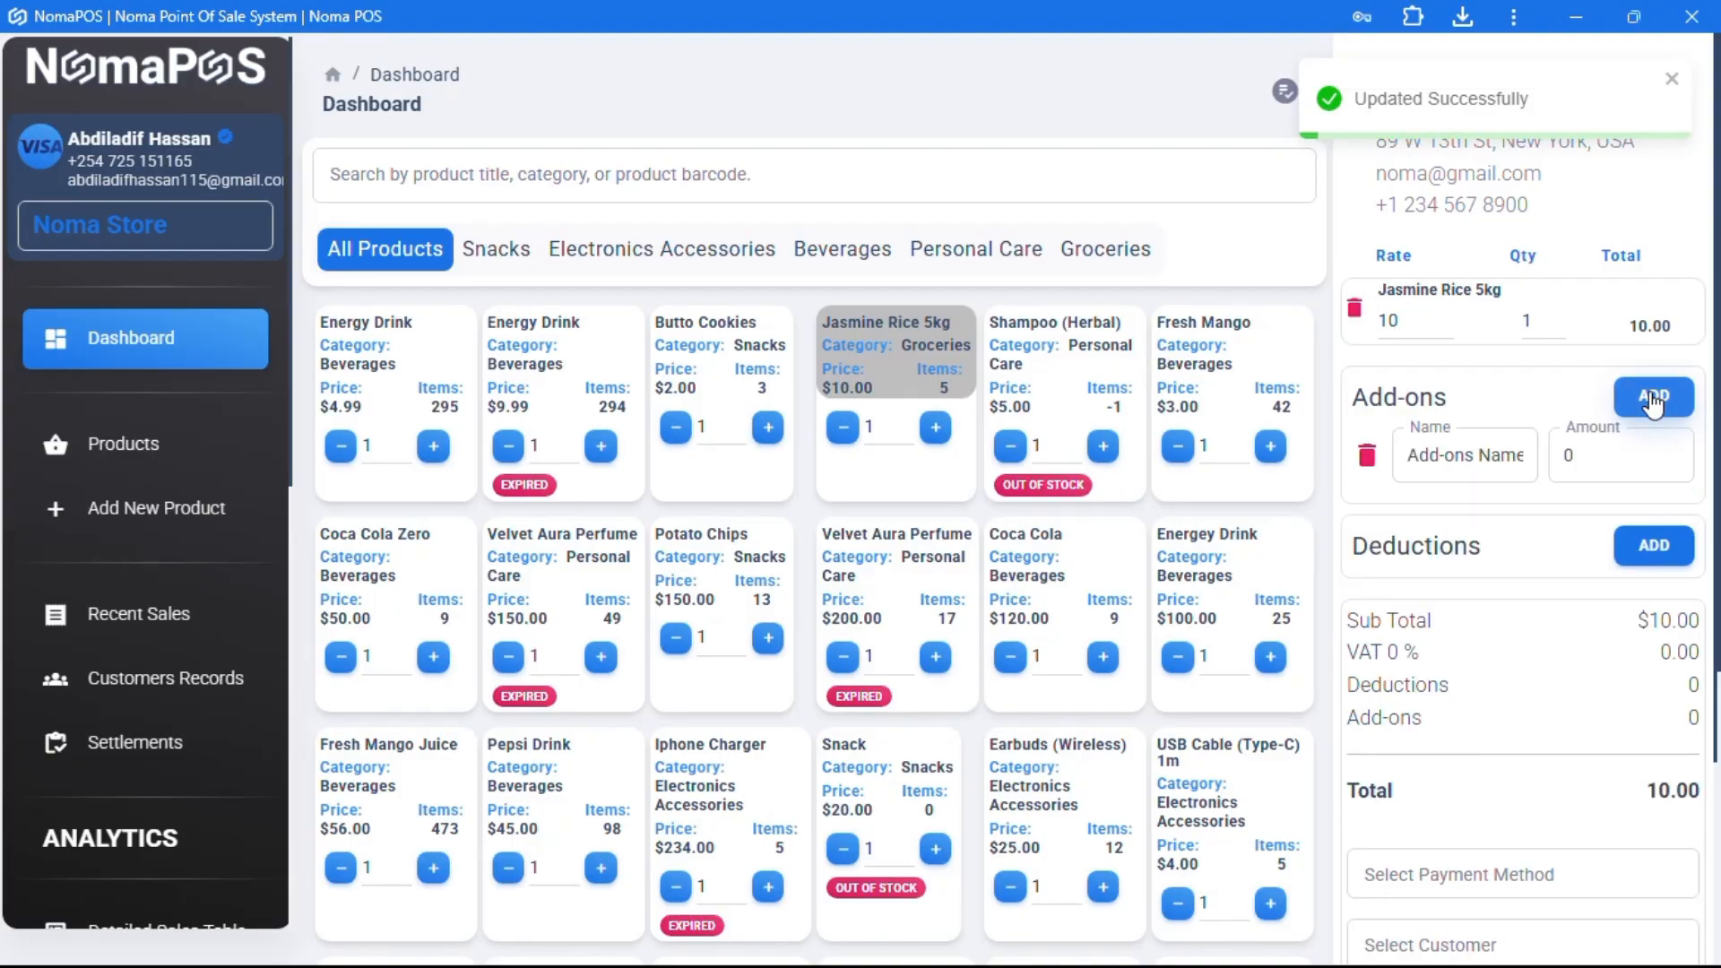
{"action": "left_click", "coordinate": [1652, 395]}
{"action": "left_click", "coordinate": [1366, 457]}
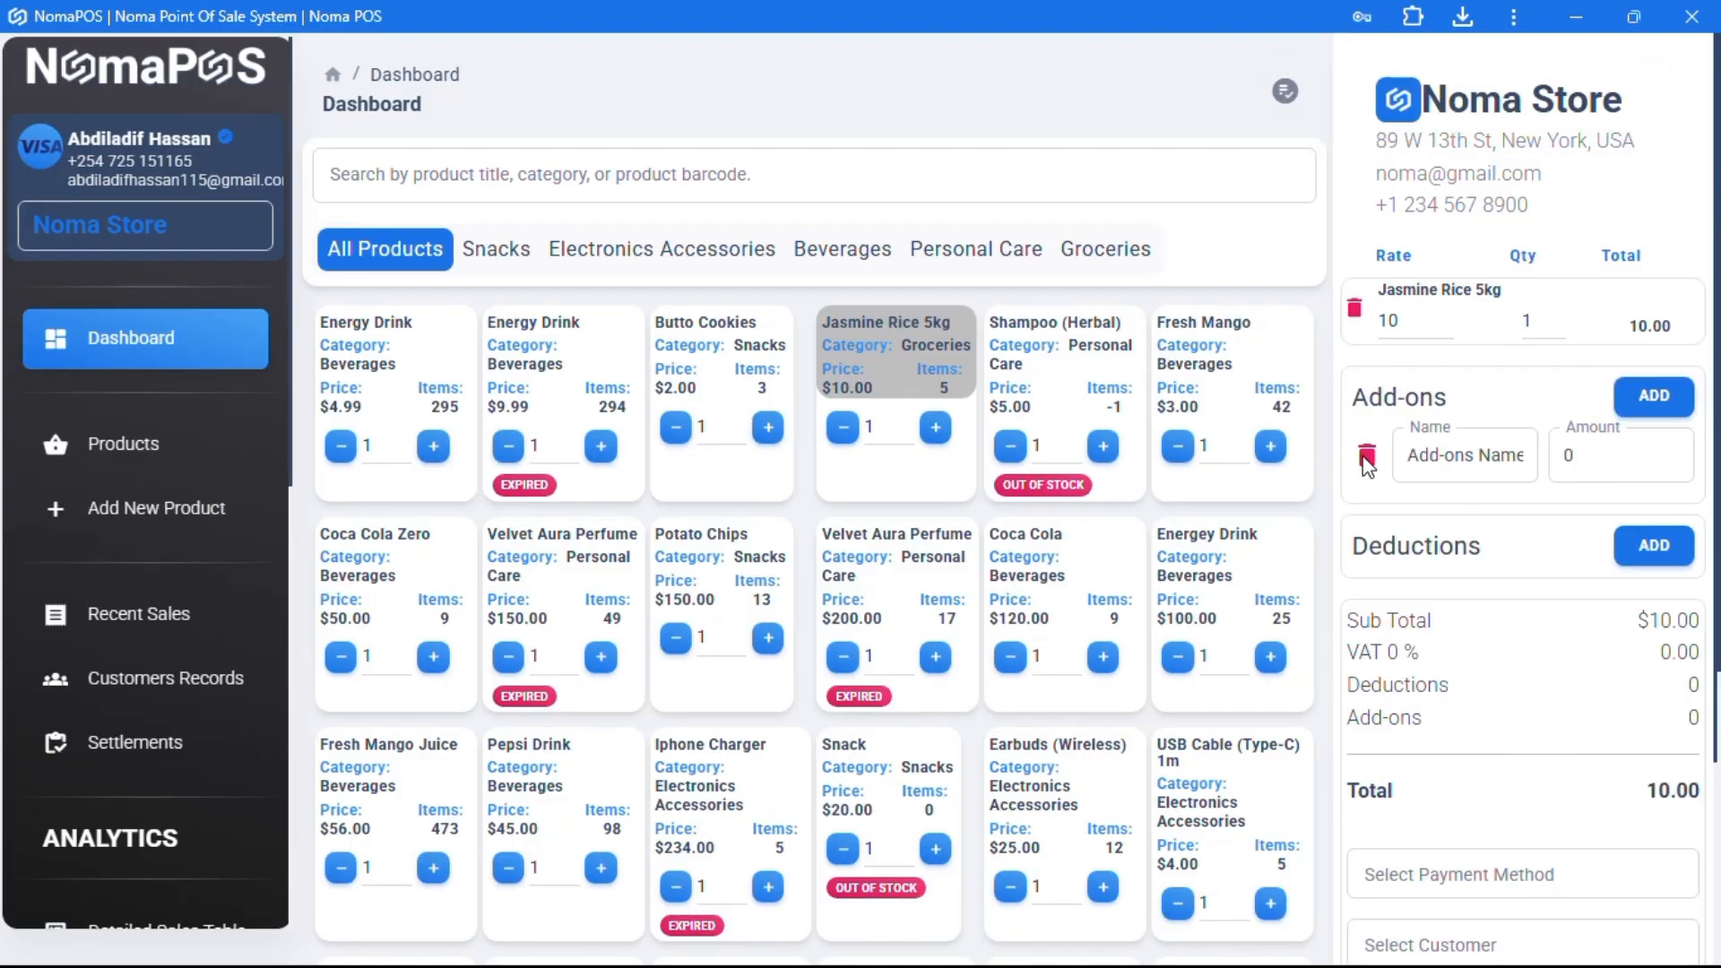
{"action": "left_click", "coordinate": [1366, 459]}
{"action": "left_click", "coordinate": [1654, 469]}
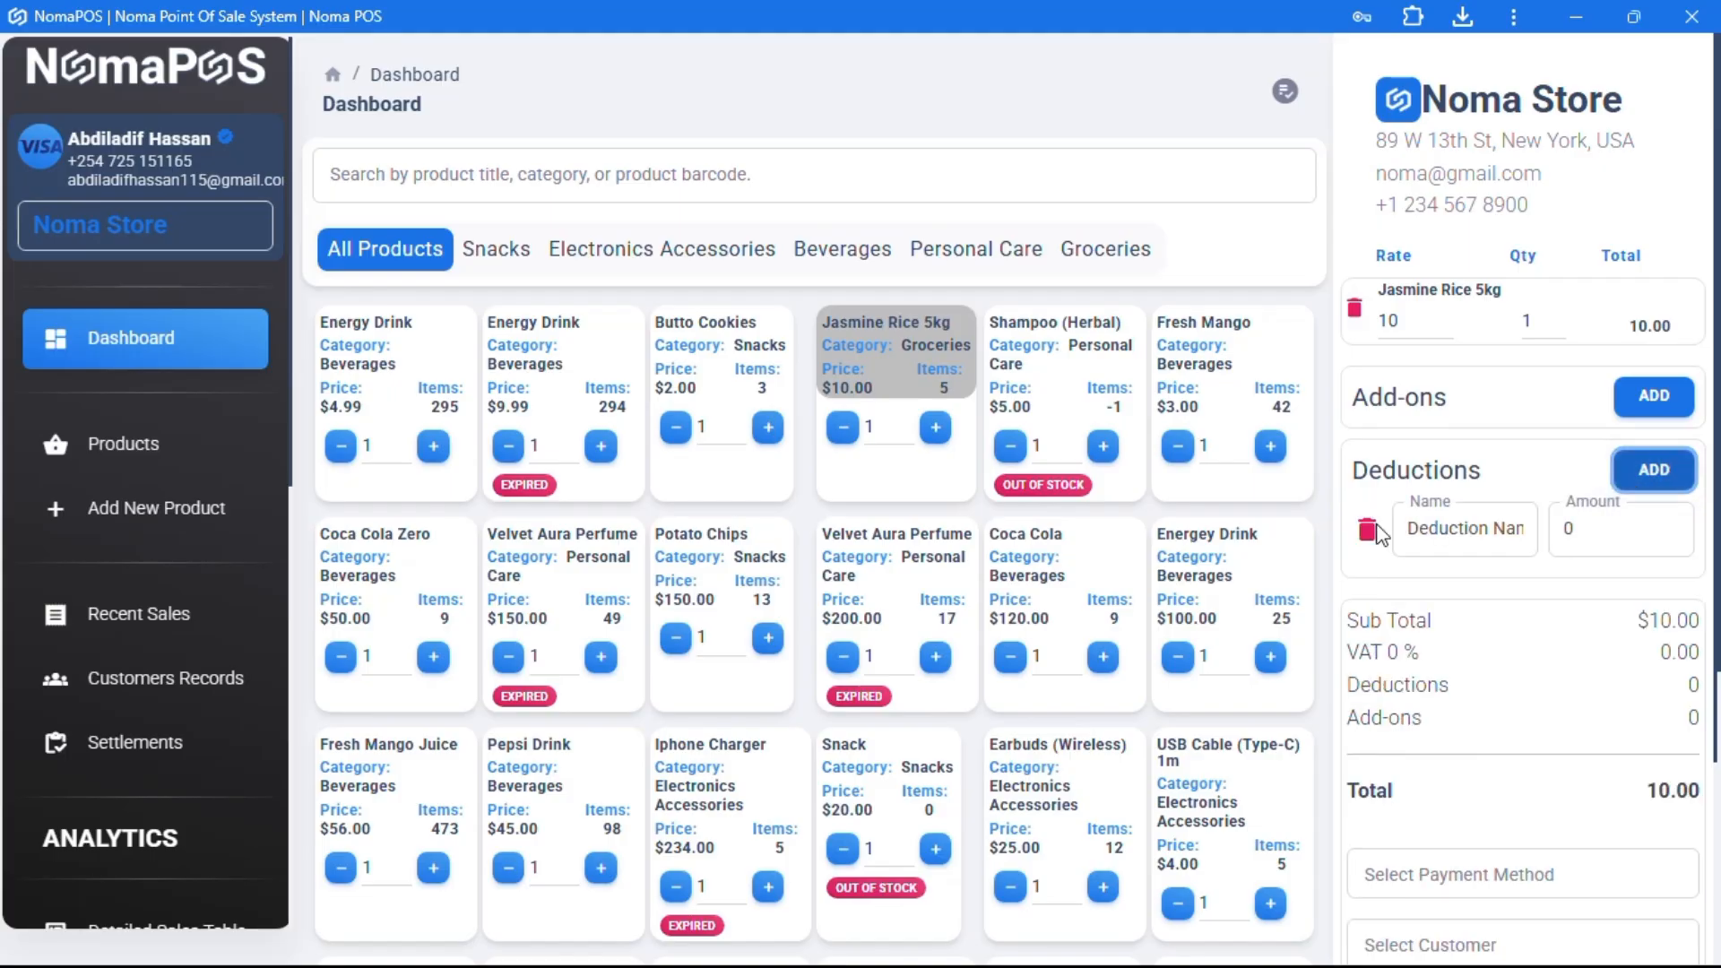
{"action": "left_click", "coordinate": [1367, 531]}
{"action": "double_click", "coordinate": [1406, 324]}
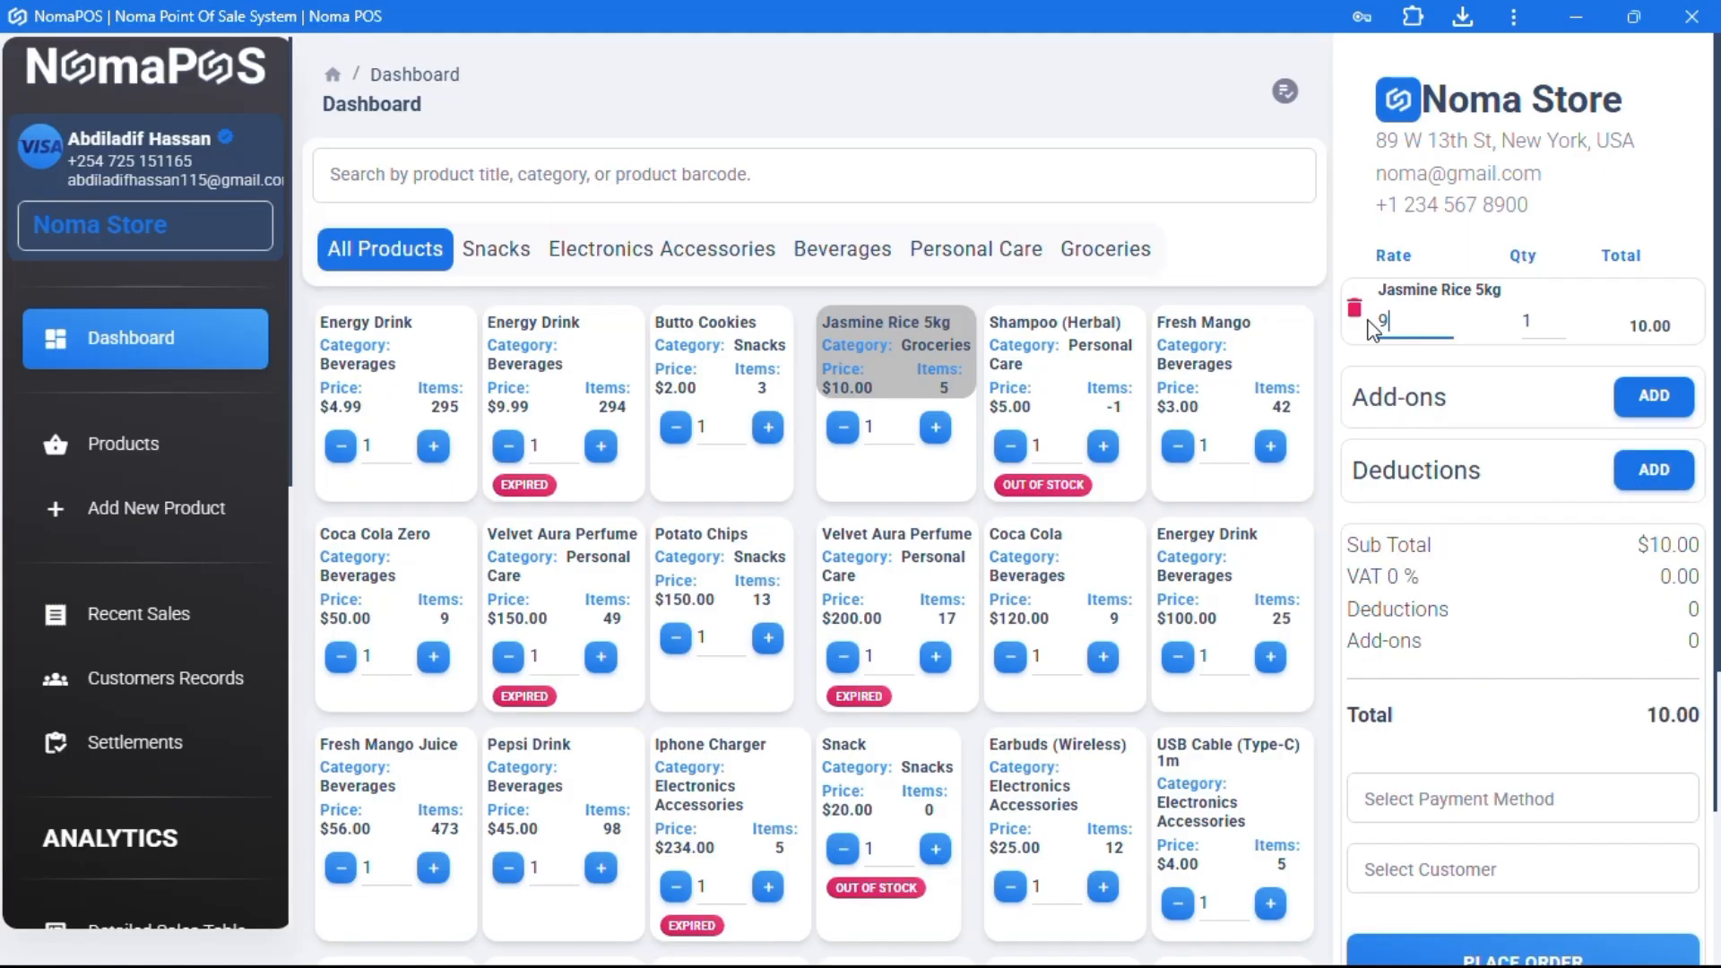
{"action": "scroll", "coordinate": [1546, 609], "scroll_direction": "down", "scroll_amount": 2}
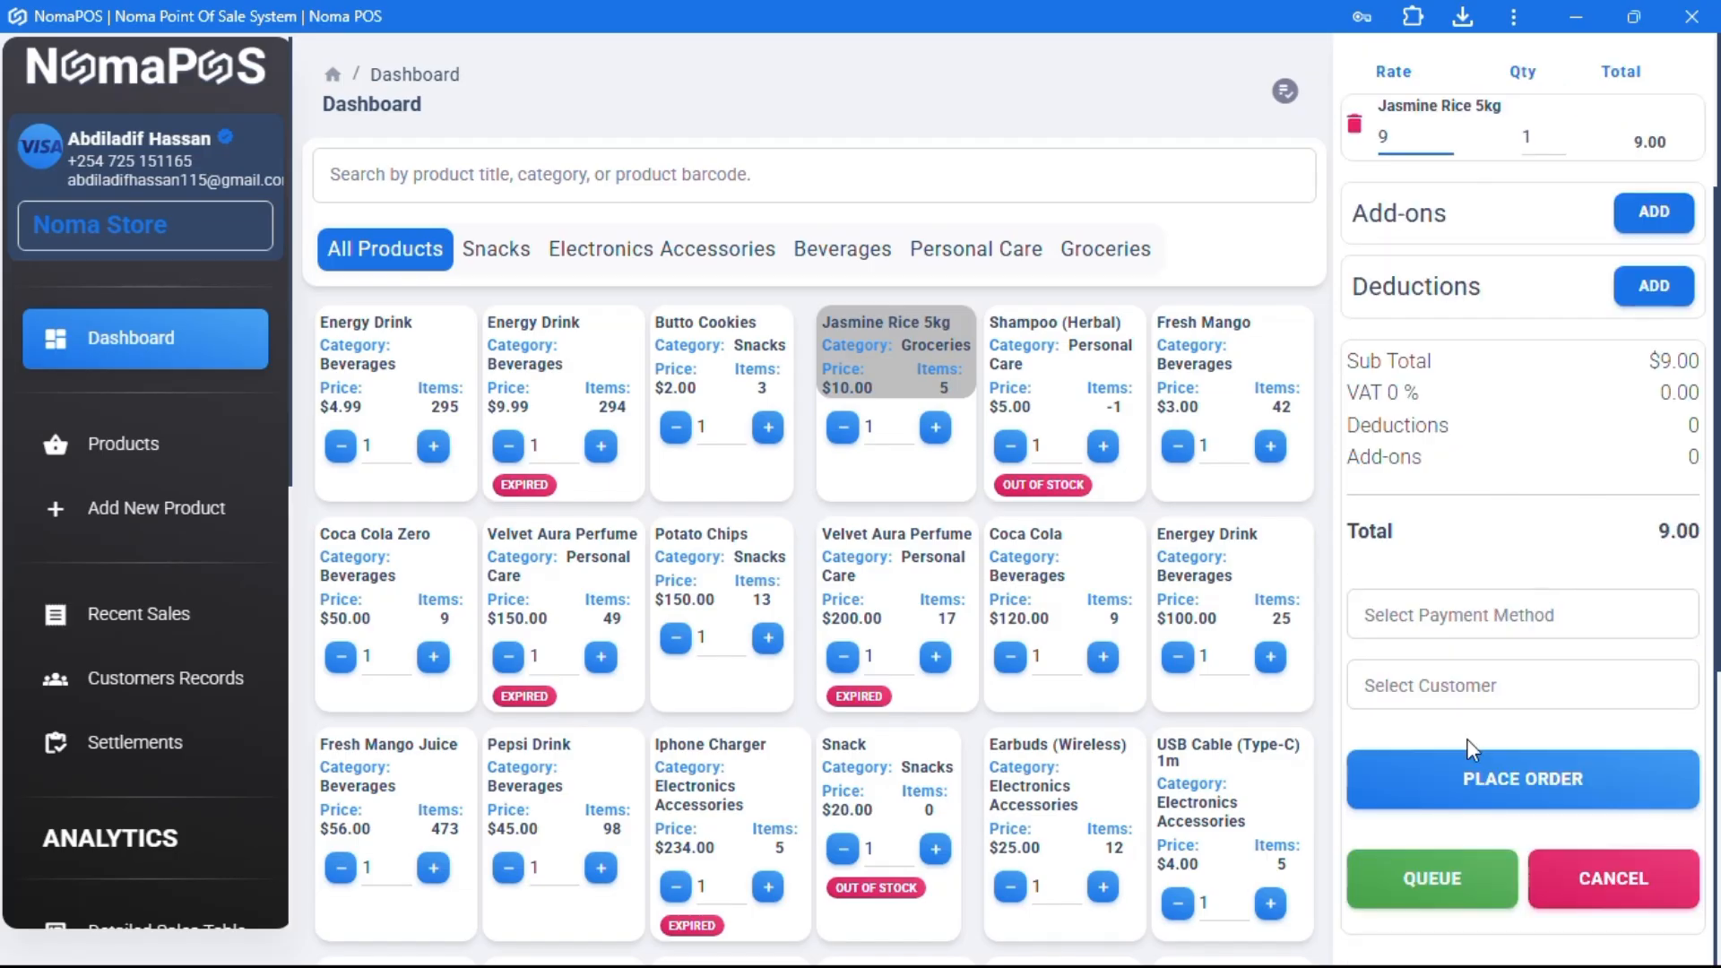
{"action": "left_click", "coordinate": [1522, 778]}
{"action": "scroll", "coordinate": [126, 718], "scroll_direction": "down", "scroll_amount": 8}
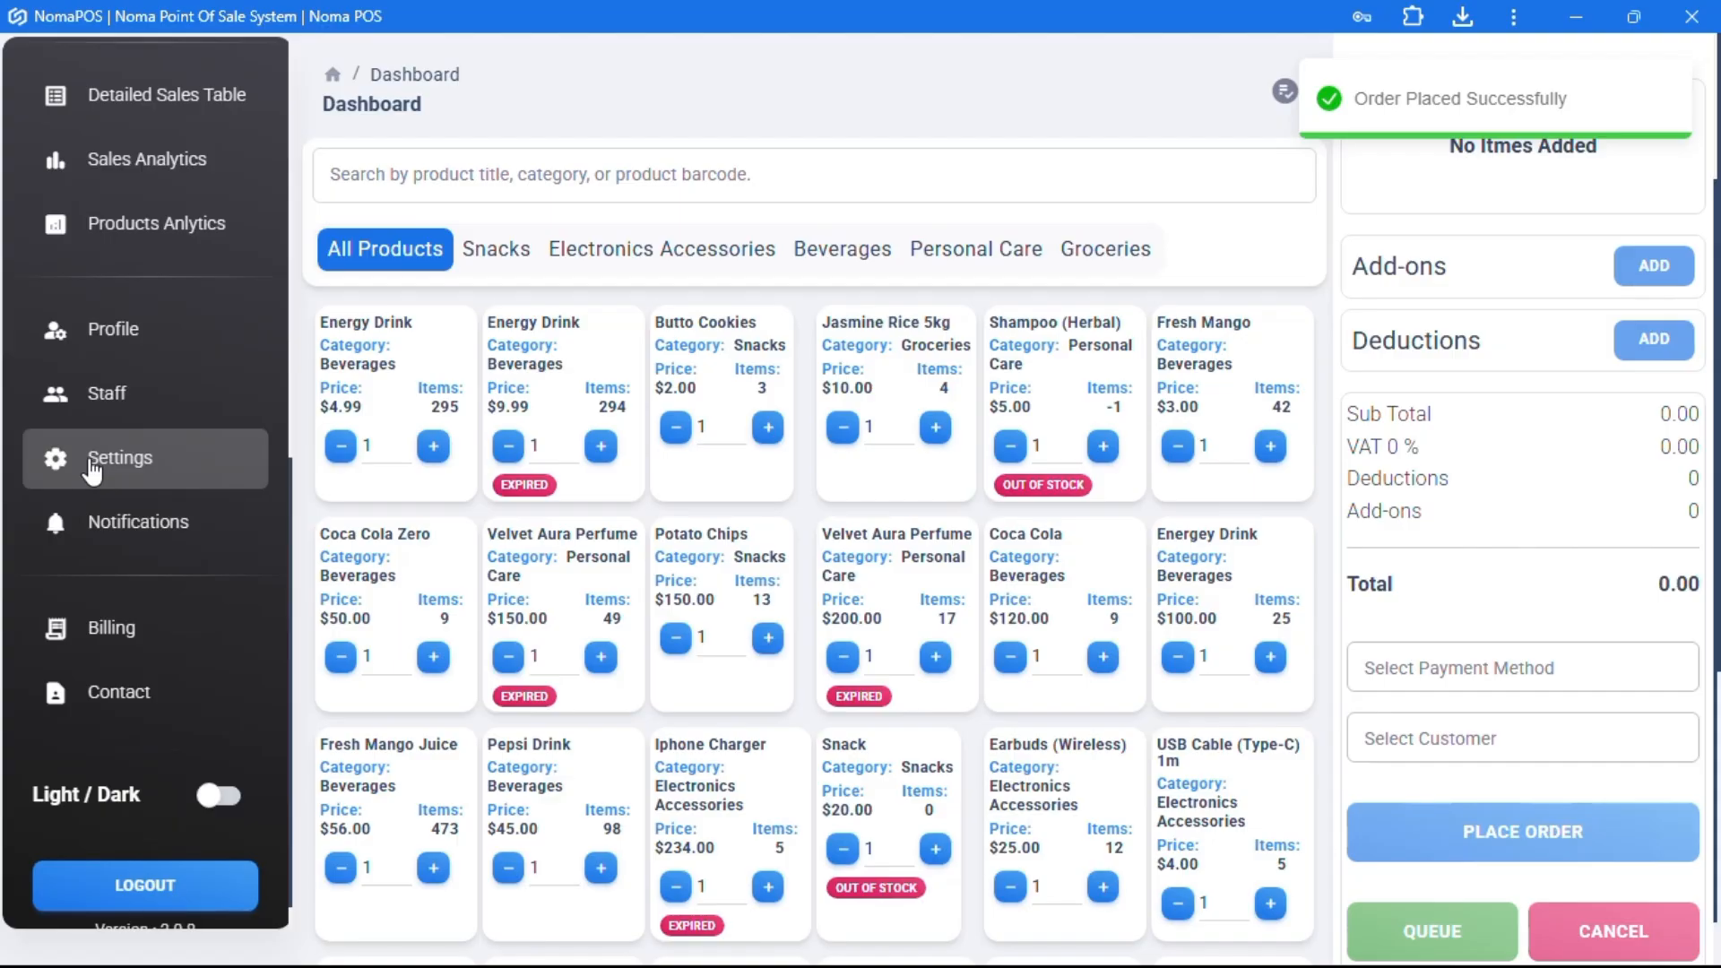
- Open Settings > Platform Settings and turn off the fixed navbar
{"action": "left_click", "coordinate": [92, 464]}
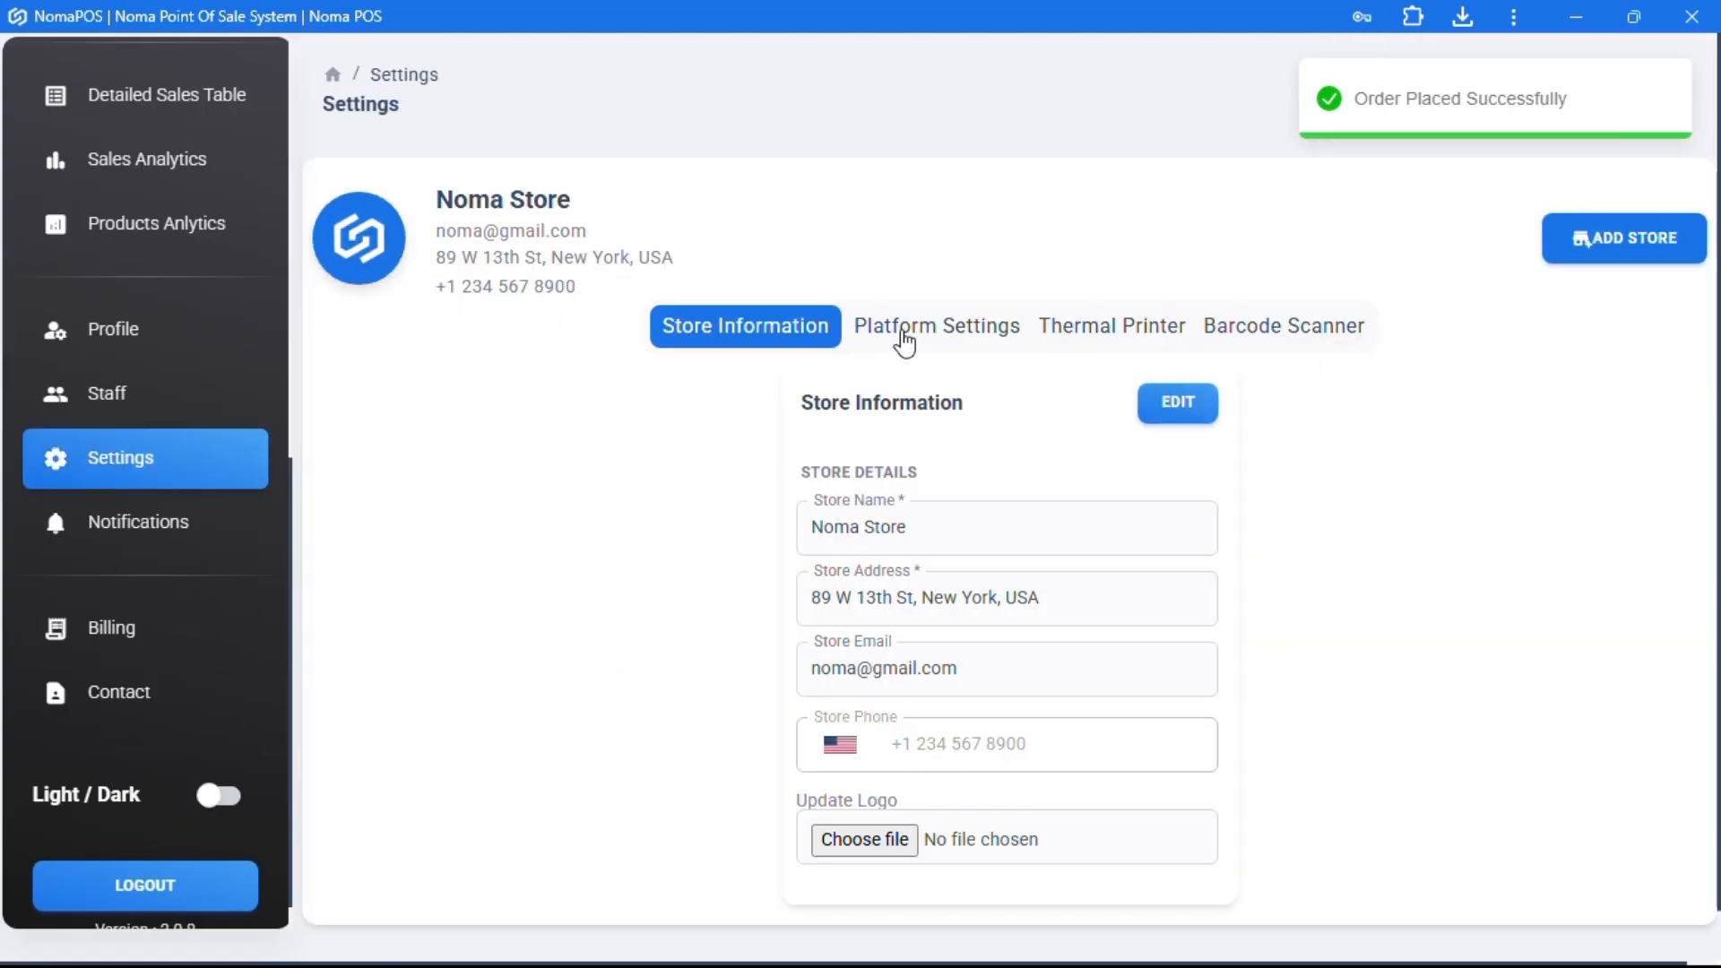
{"action": "left_click", "coordinate": [902, 334]}
{"action": "scroll", "coordinate": [883, 773], "scroll_direction": "down", "scroll_amount": 3}
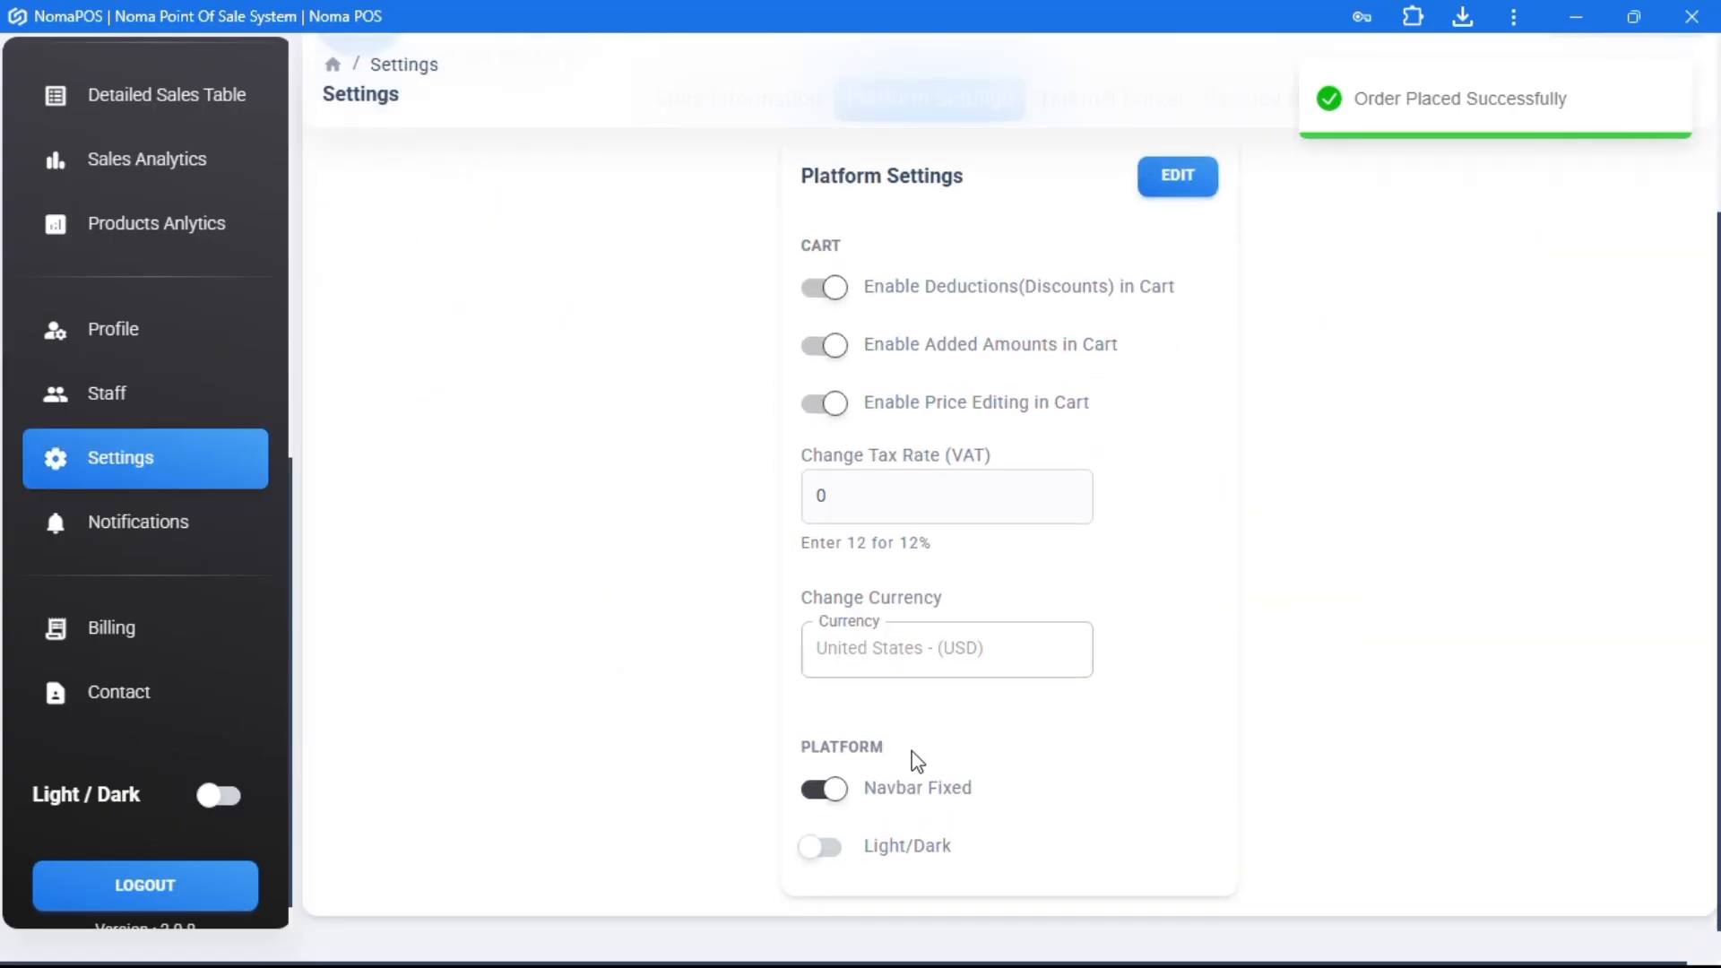
{"action": "scroll", "coordinate": [910, 757], "scroll_direction": "up", "scroll_amount": 1}
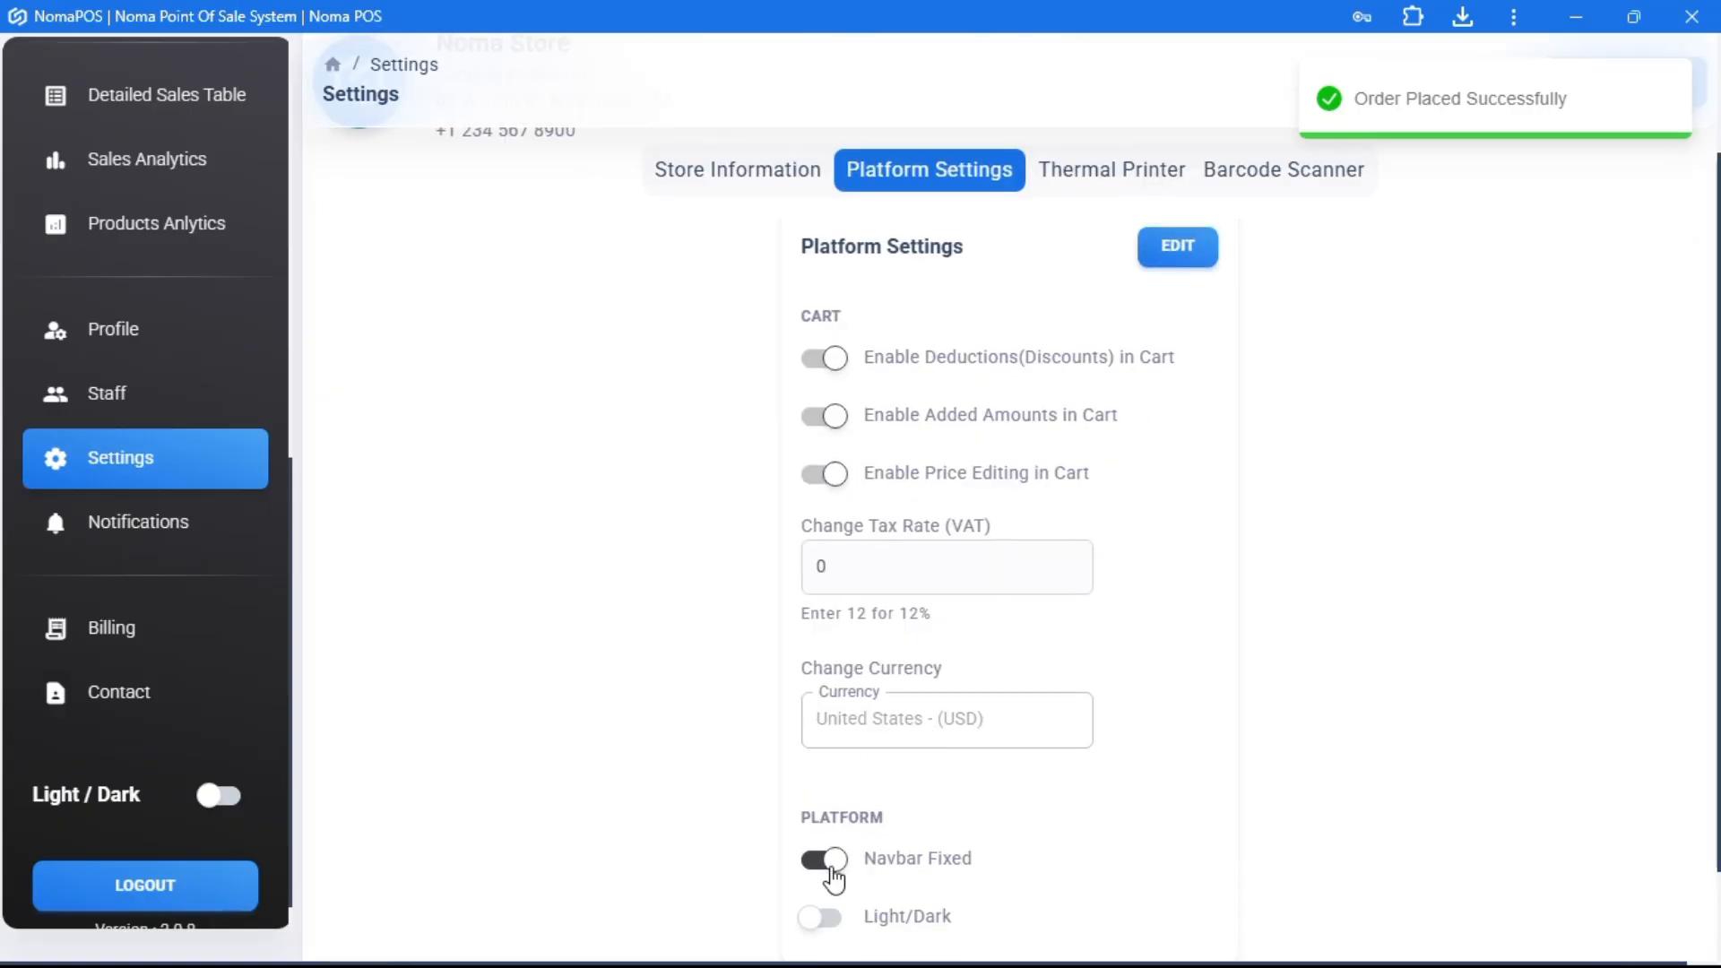
{"action": "left_click", "coordinate": [824, 861]}
{"action": "scroll", "coordinate": [836, 867], "scroll_direction": "up", "scroll_amount": 3}
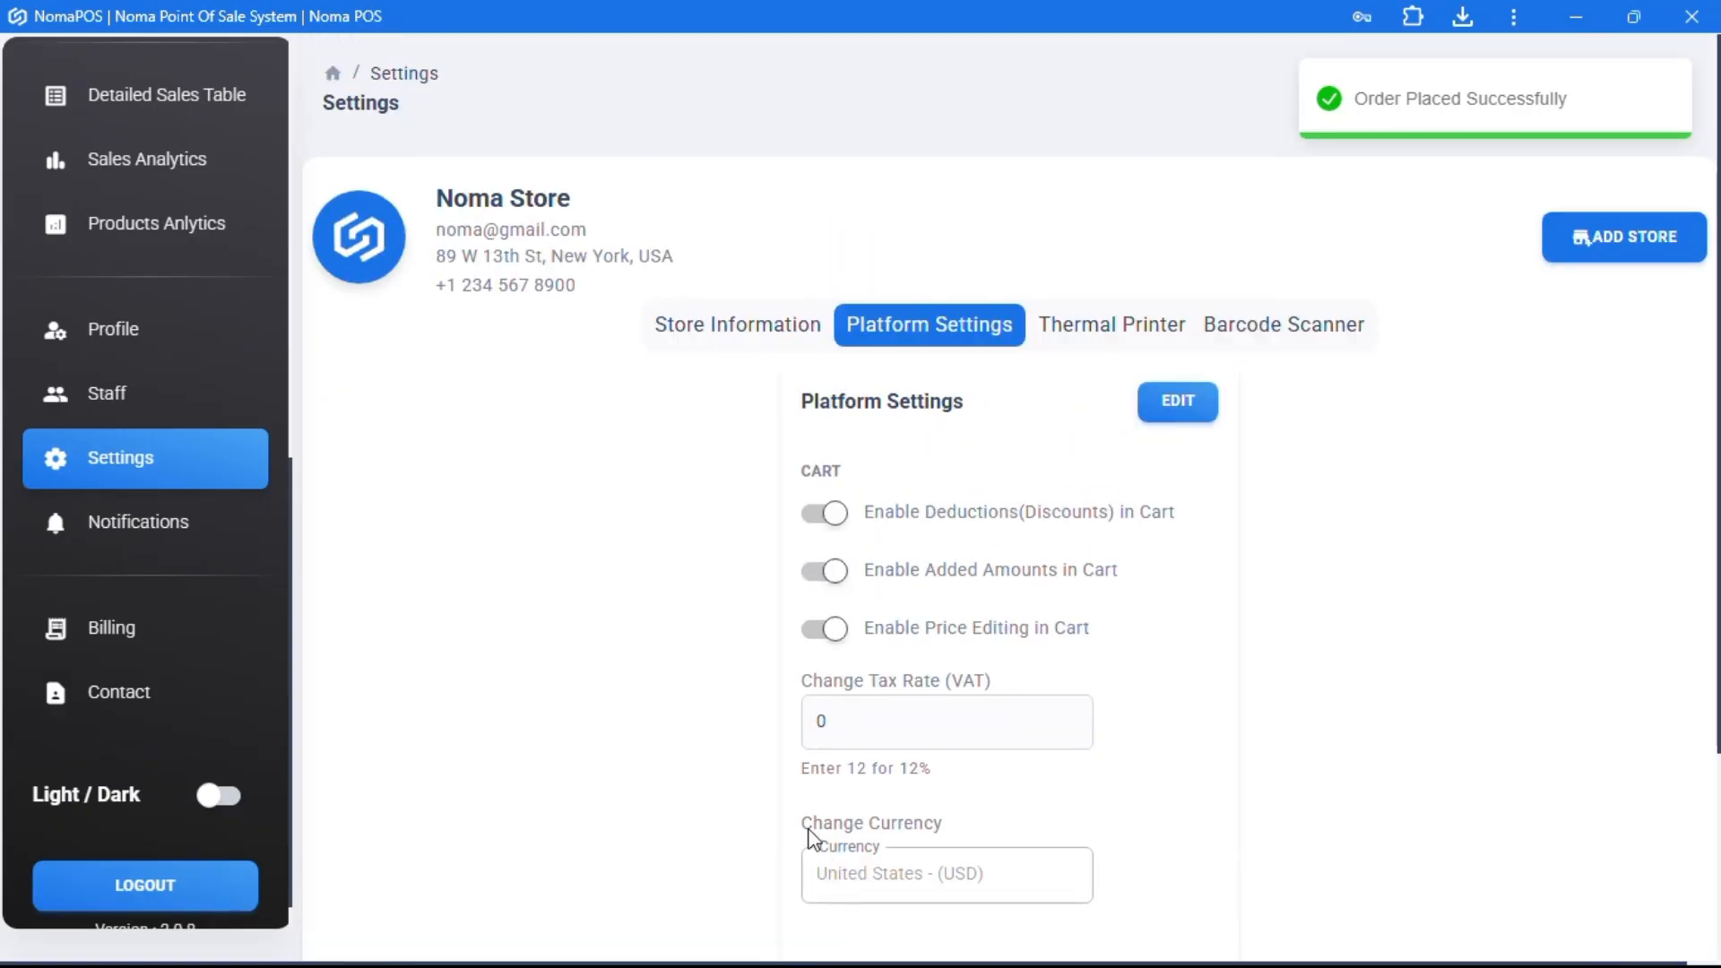
{"action": "scroll", "coordinate": [878, 603], "scroll_direction": "down", "scroll_amount": 3}
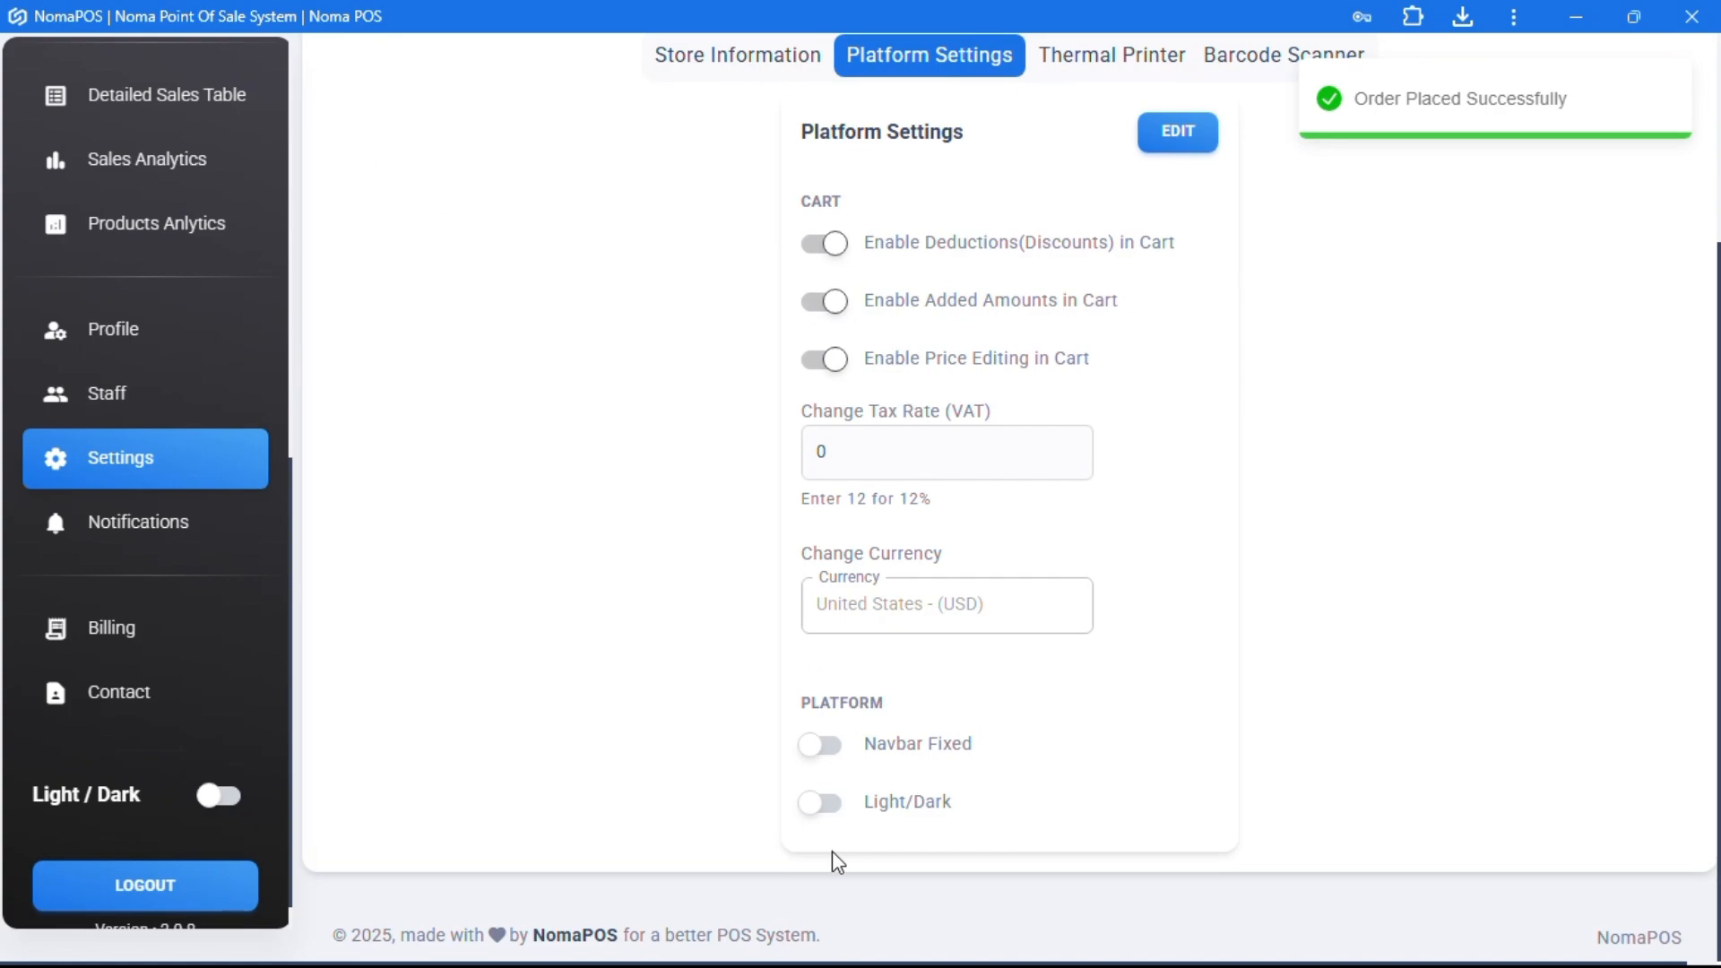
- Switch to dark mode and back to the light theme, then toggle Navbar Fixed again
{"action": "left_click", "coordinate": [827, 807]}
{"action": "scroll", "coordinate": [523, 573], "scroll_direction": "up", "scroll_amount": 3}
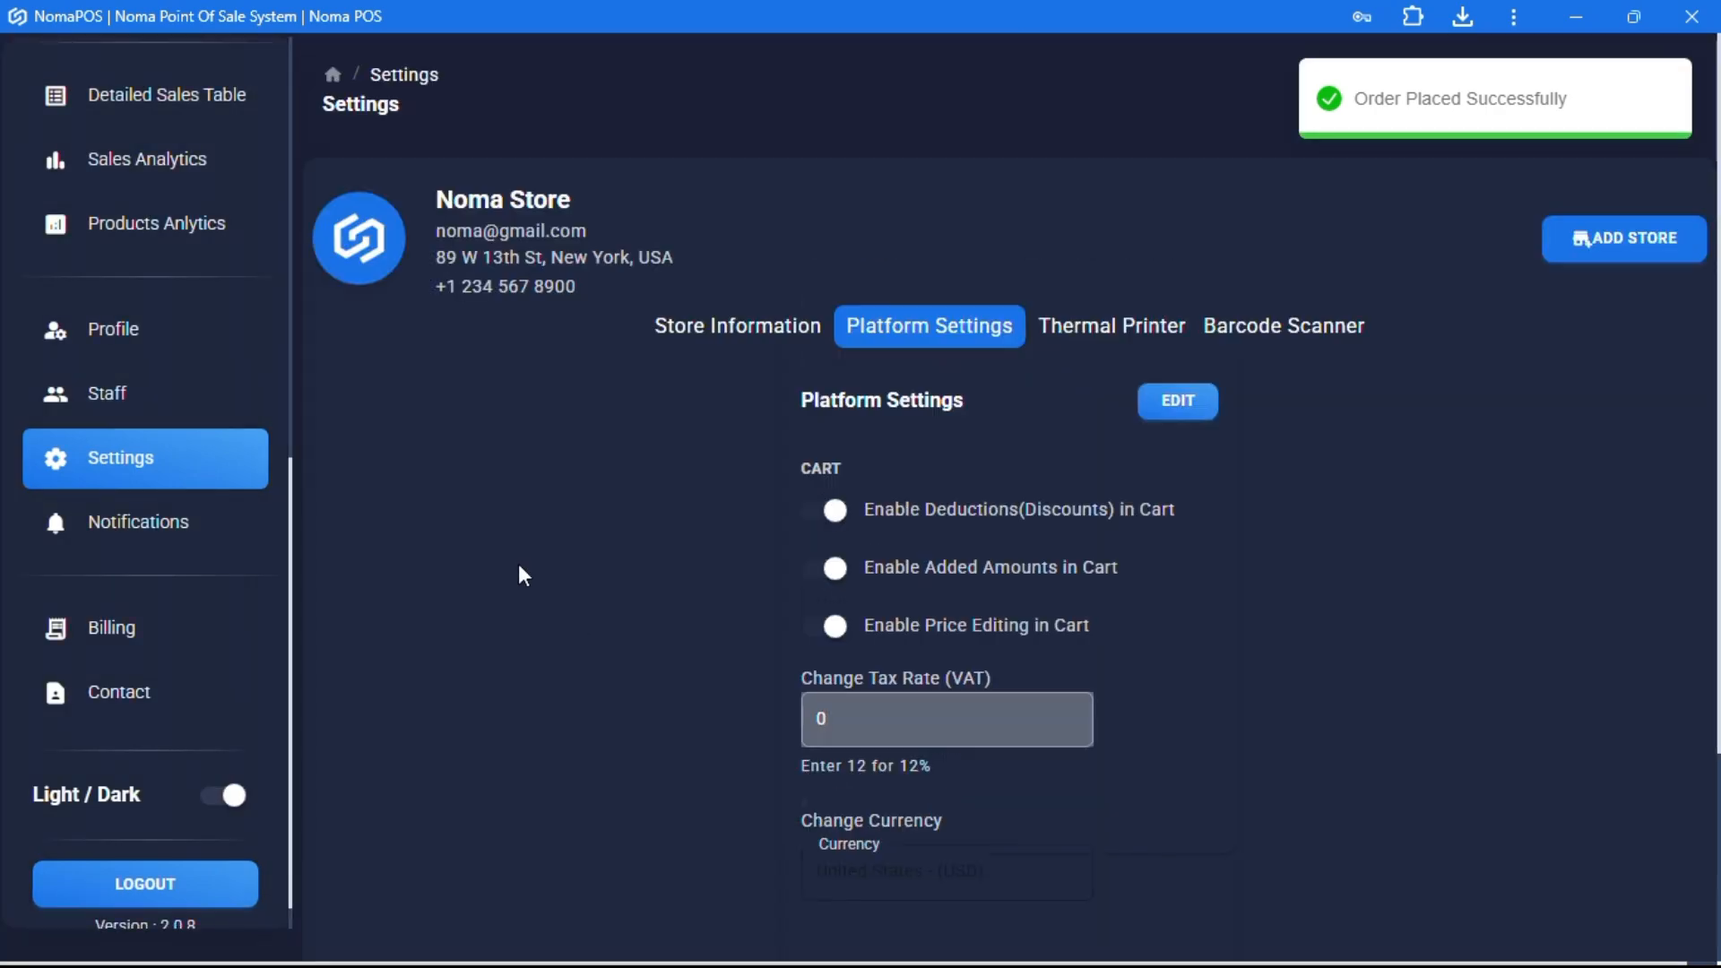
{"action": "scroll", "coordinate": [439, 591], "scroll_direction": "down", "scroll_amount": 3}
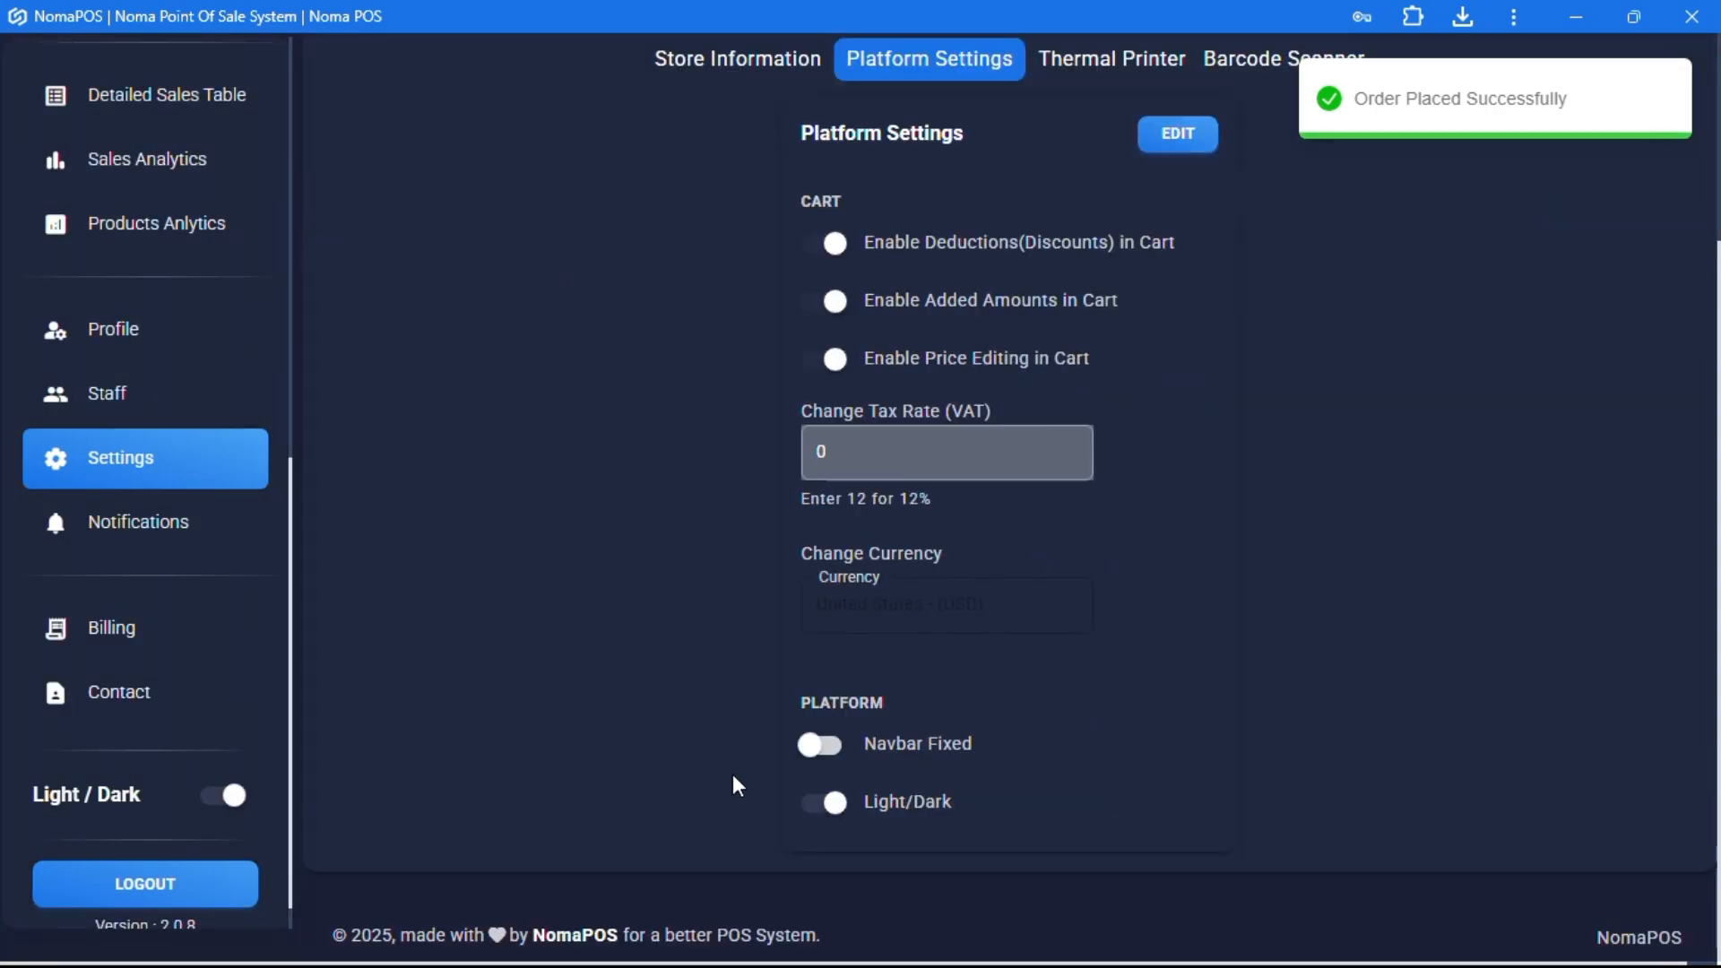
{"action": "left_click", "coordinate": [830, 805]}
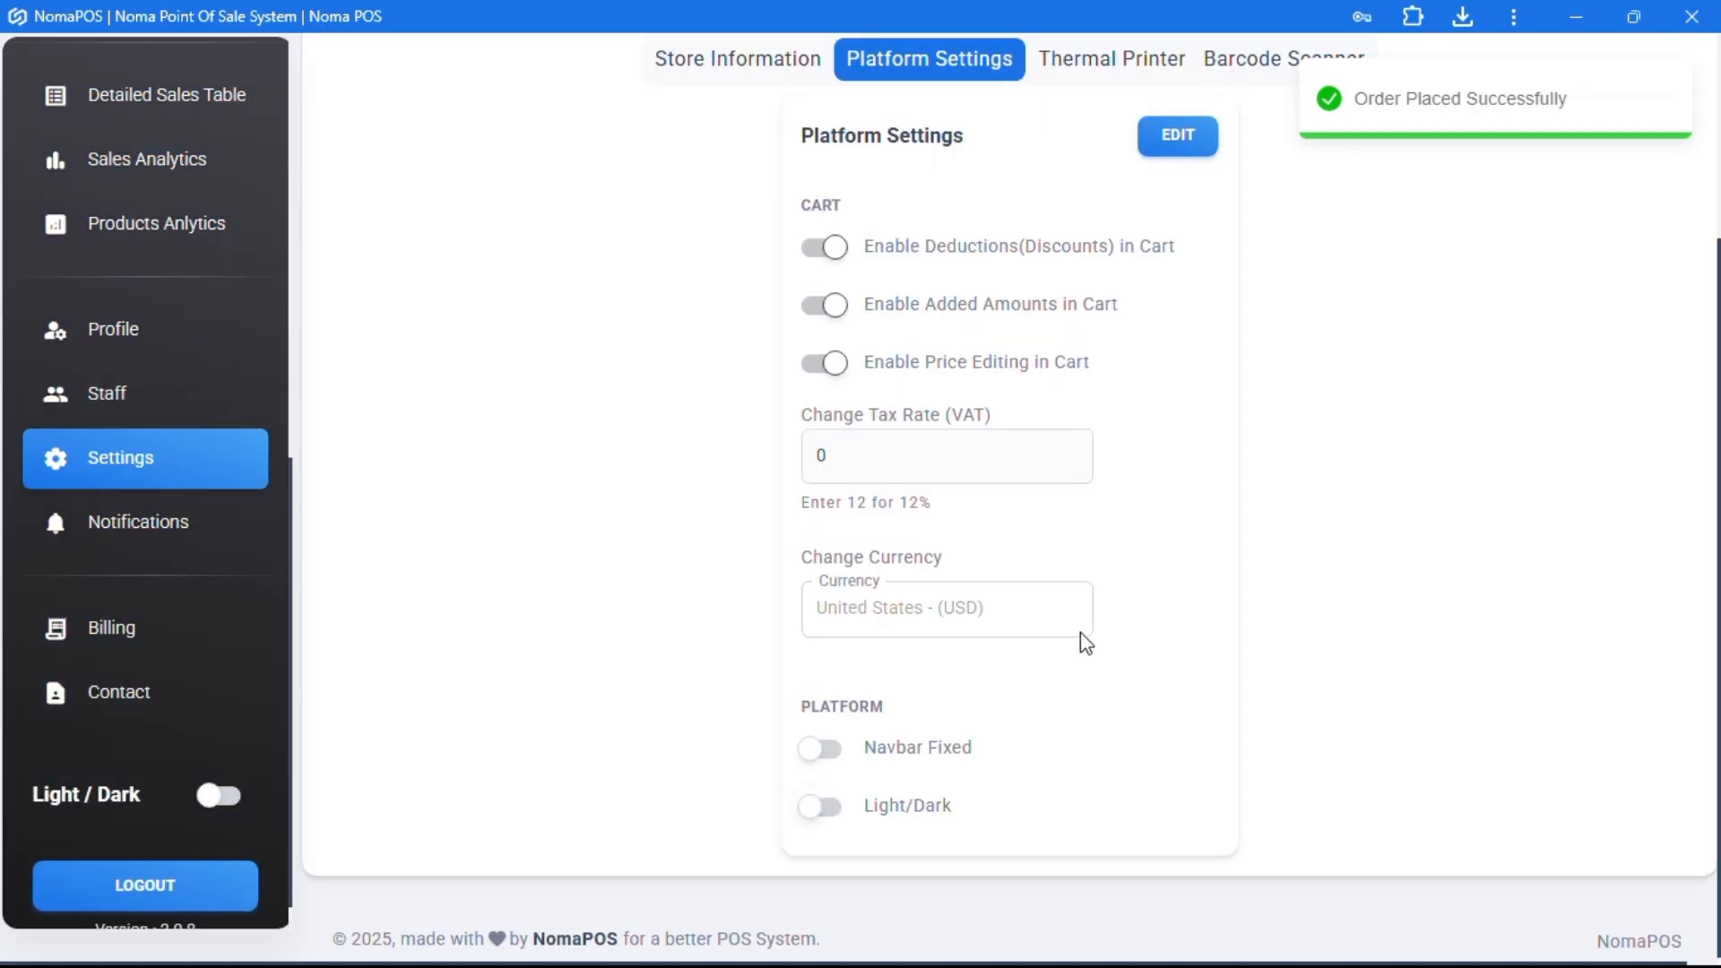
{"action": "left_click", "coordinate": [820, 748]}
{"action": "scroll", "coordinate": [1218, 556], "scroll_direction": "up", "scroll_amount": 3}
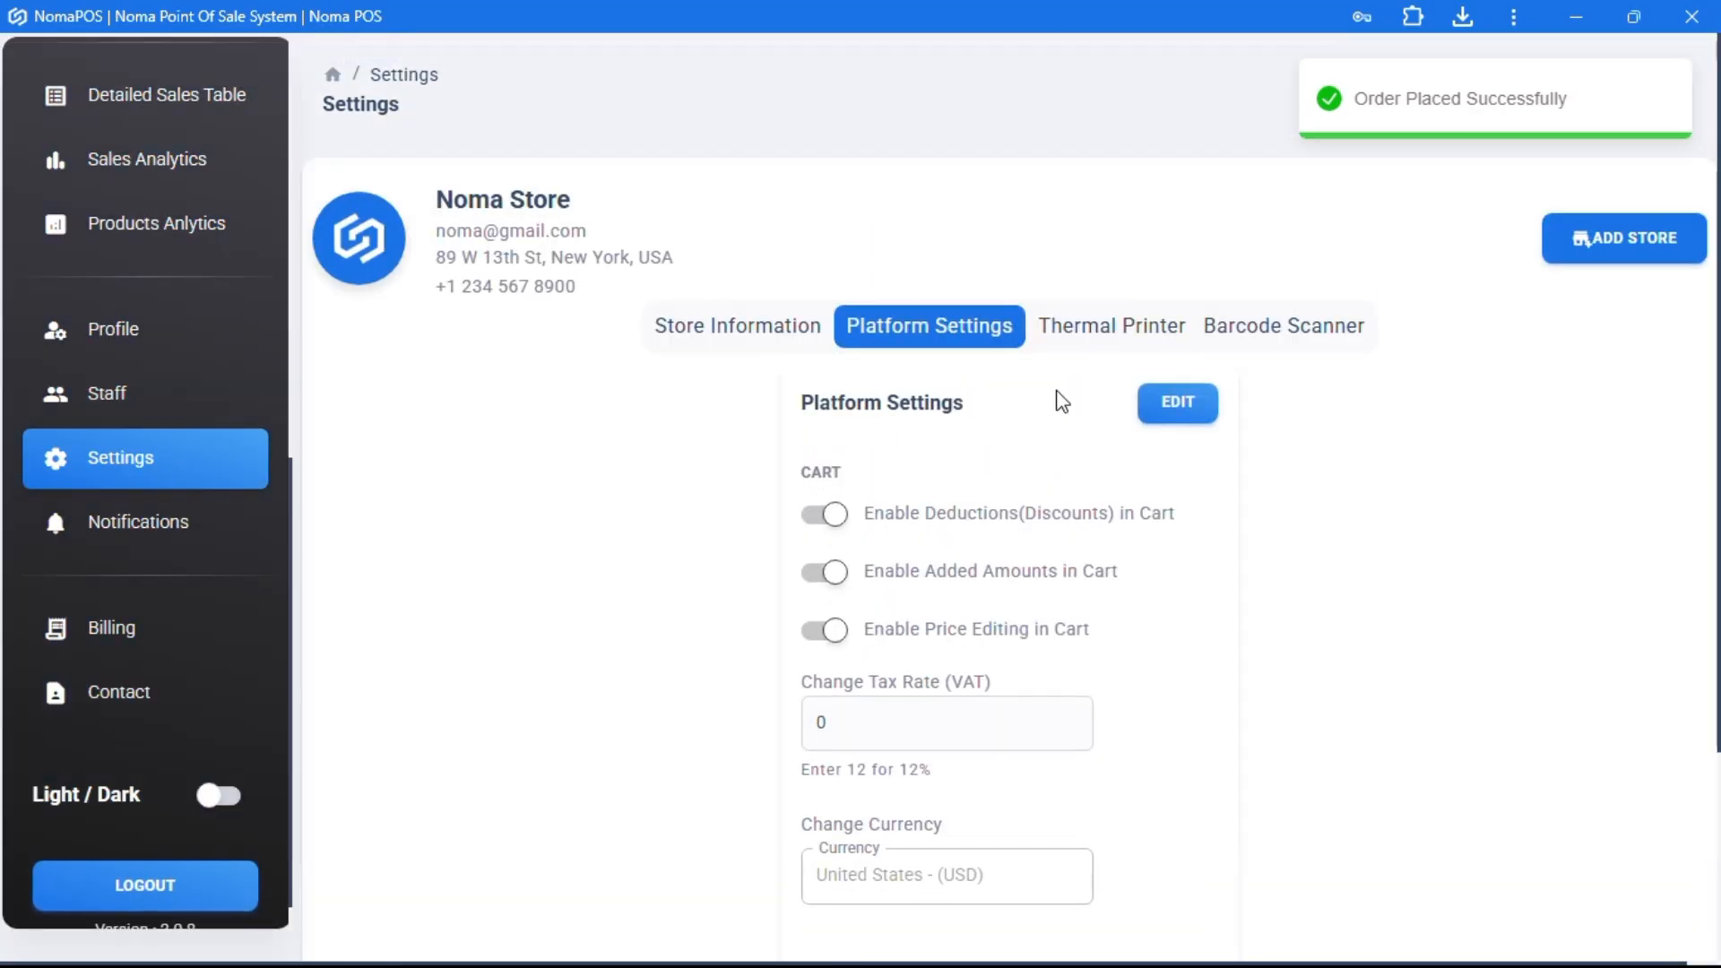
- Edit the Thermal Printer settings: enable printing and keep Epson as the printer type
{"action": "left_click", "coordinate": [1101, 320]}
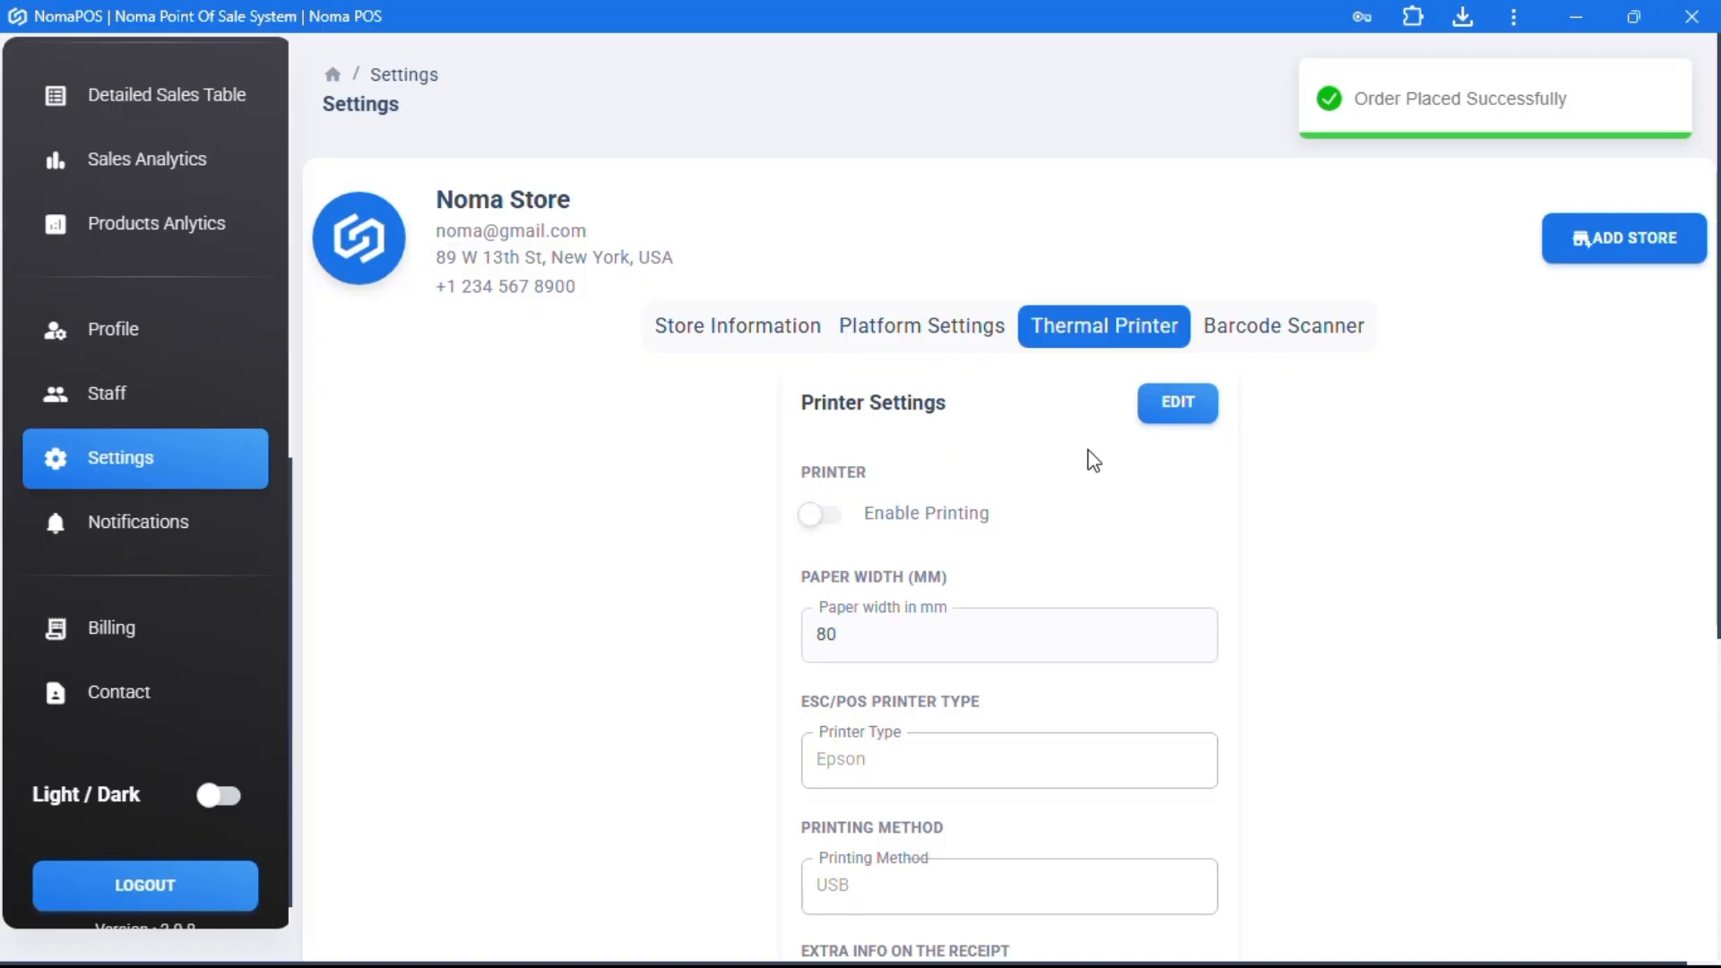
{"action": "left_click", "coordinate": [1178, 404]}
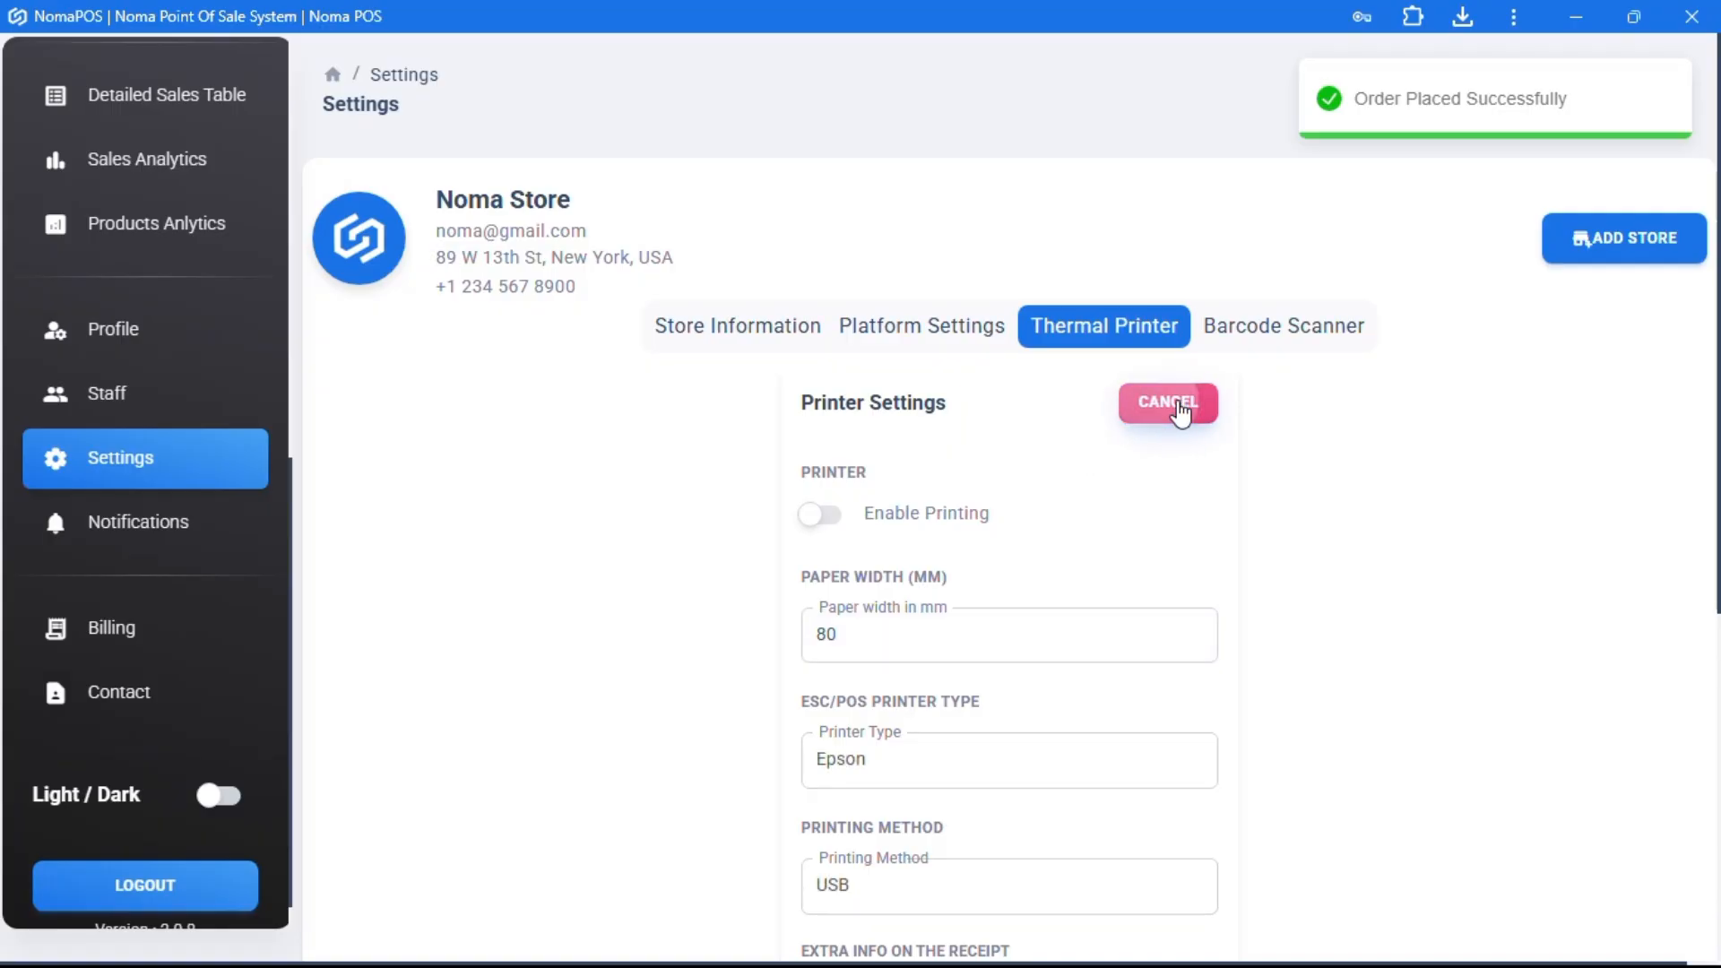
{"action": "left_click", "coordinate": [830, 520]}
{"action": "scroll", "coordinate": [1009, 506], "scroll_direction": "down", "scroll_amount": 1}
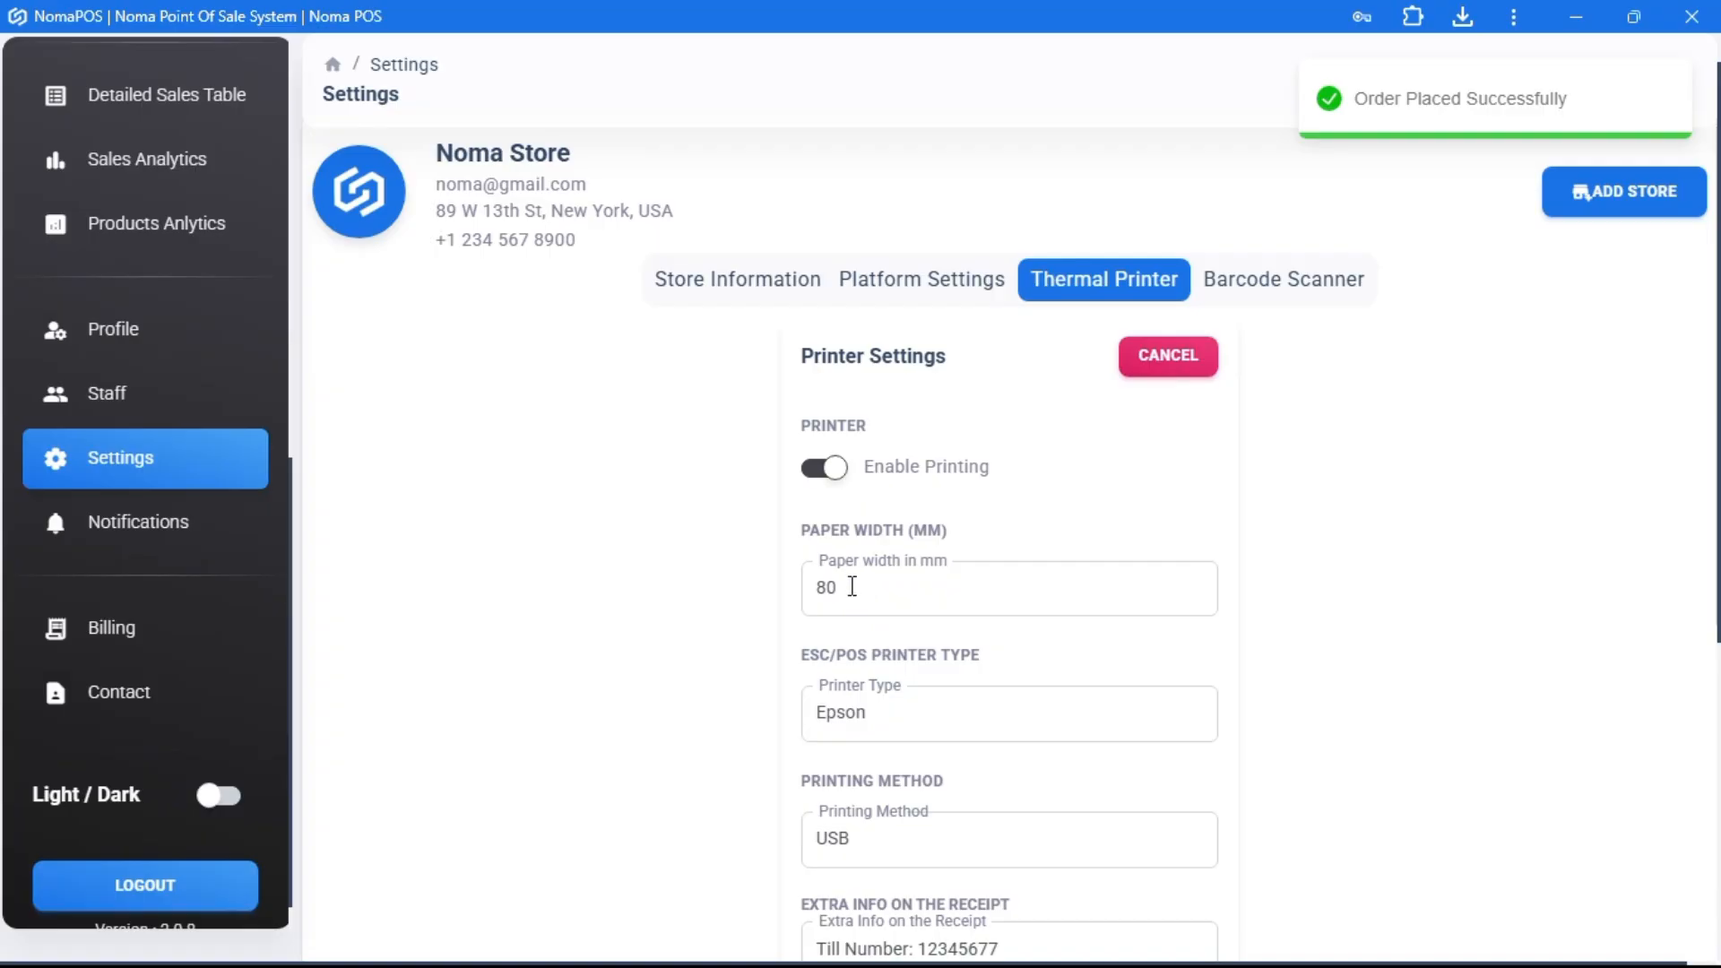
{"action": "left_click", "coordinate": [899, 722]}
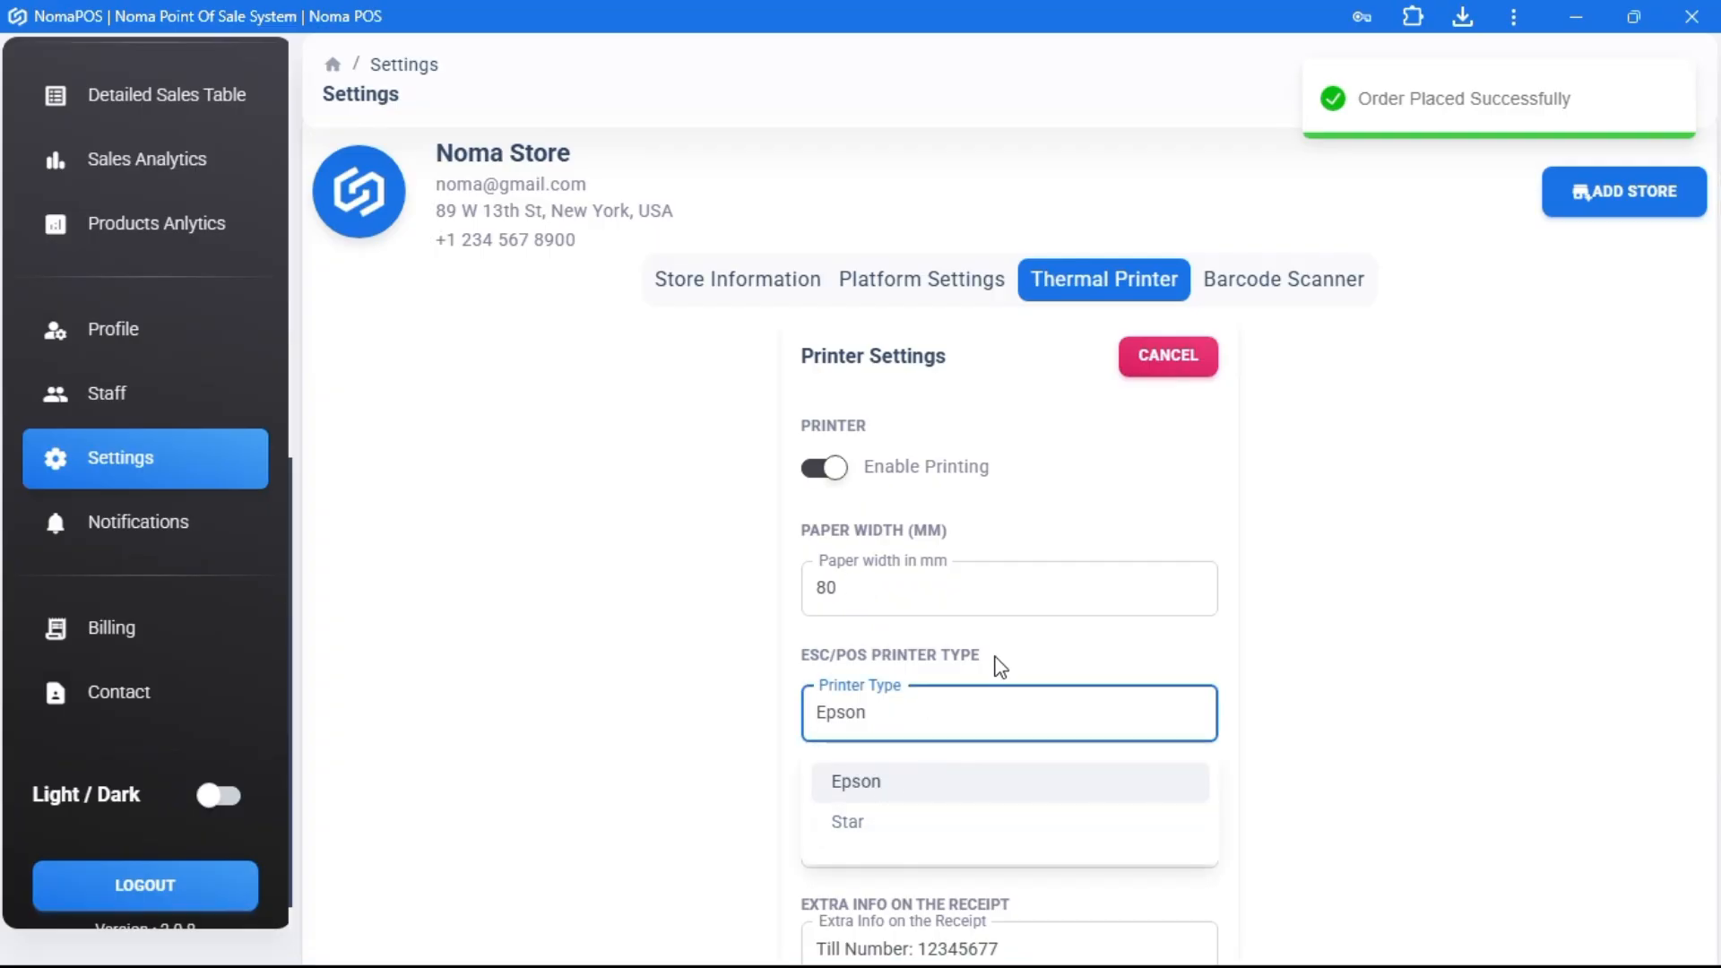
{"action": "left_click", "coordinate": [1045, 652]}
{"action": "scroll", "coordinate": [1040, 650], "scroll_direction": "down", "scroll_amount": 2}
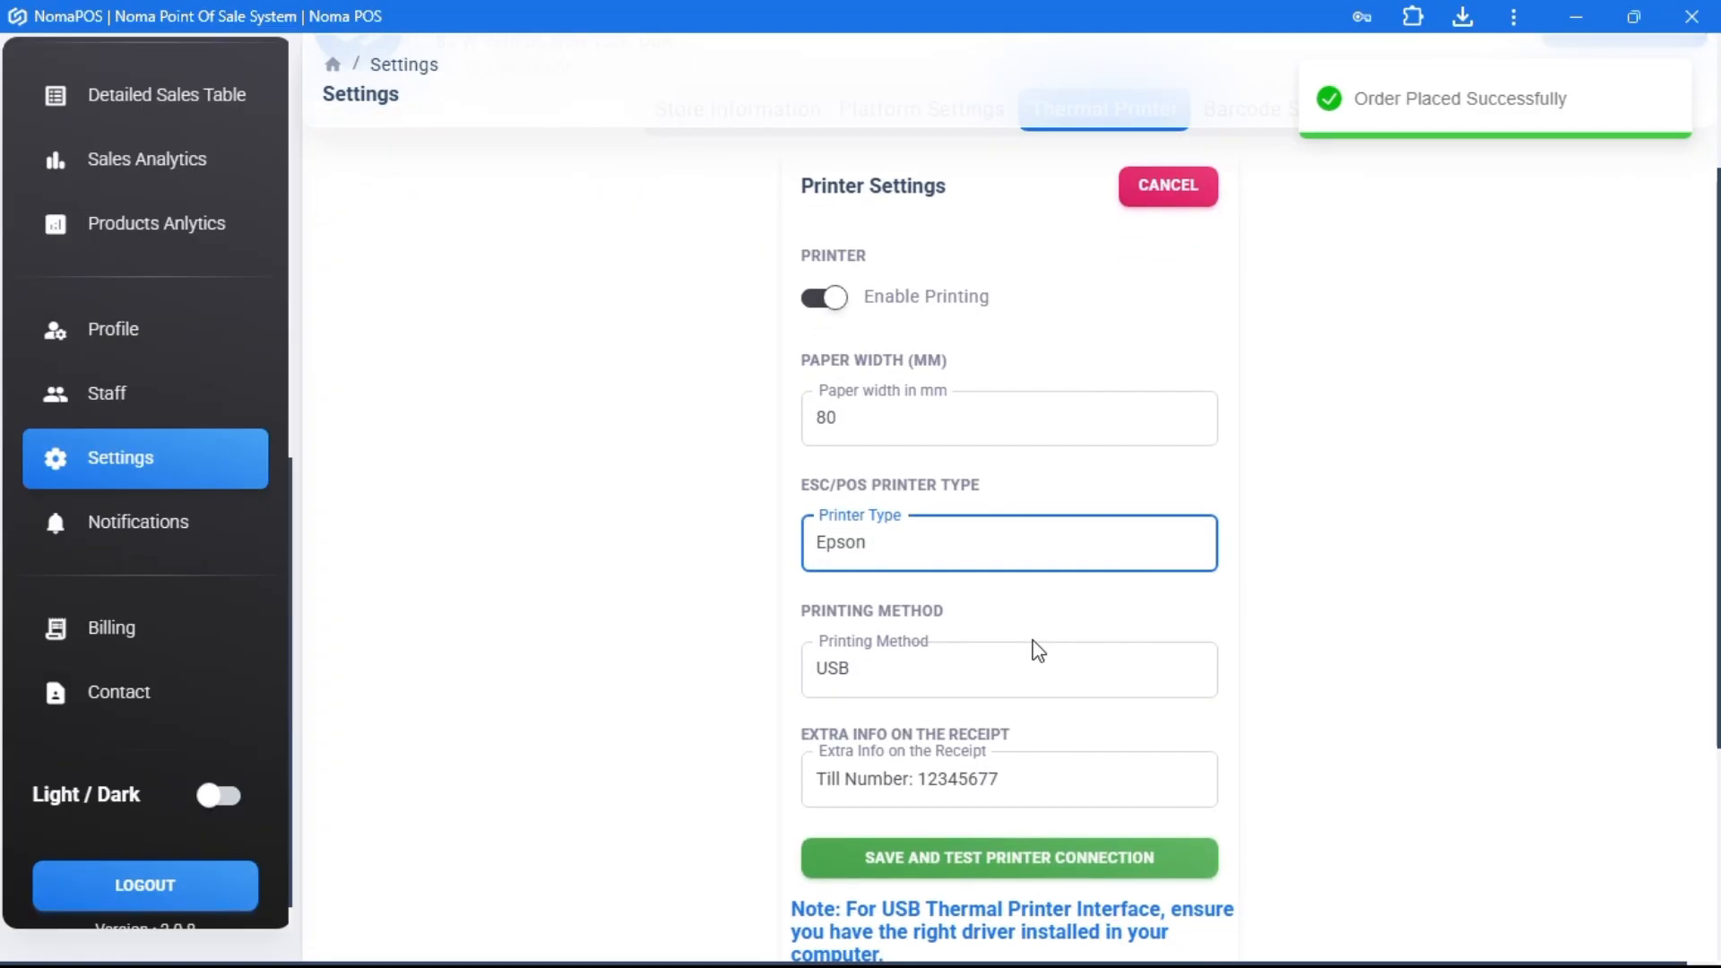
{"action": "left_click", "coordinate": [921, 672]}
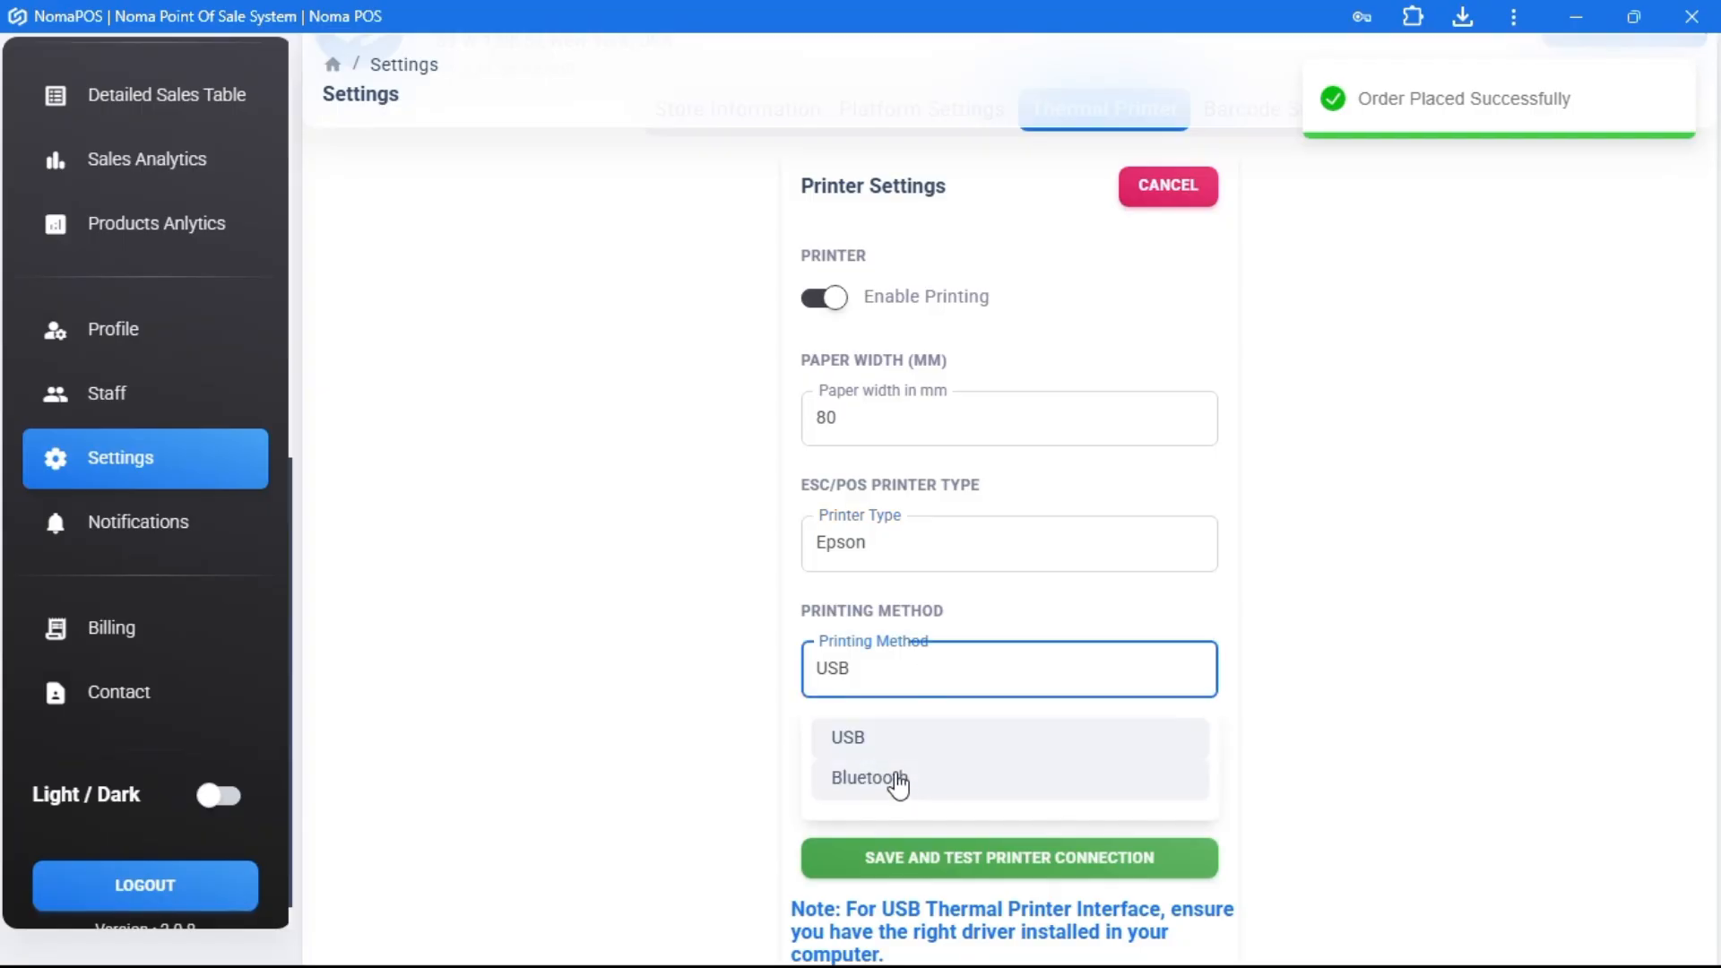
{"action": "left_click", "coordinate": [685, 722]}
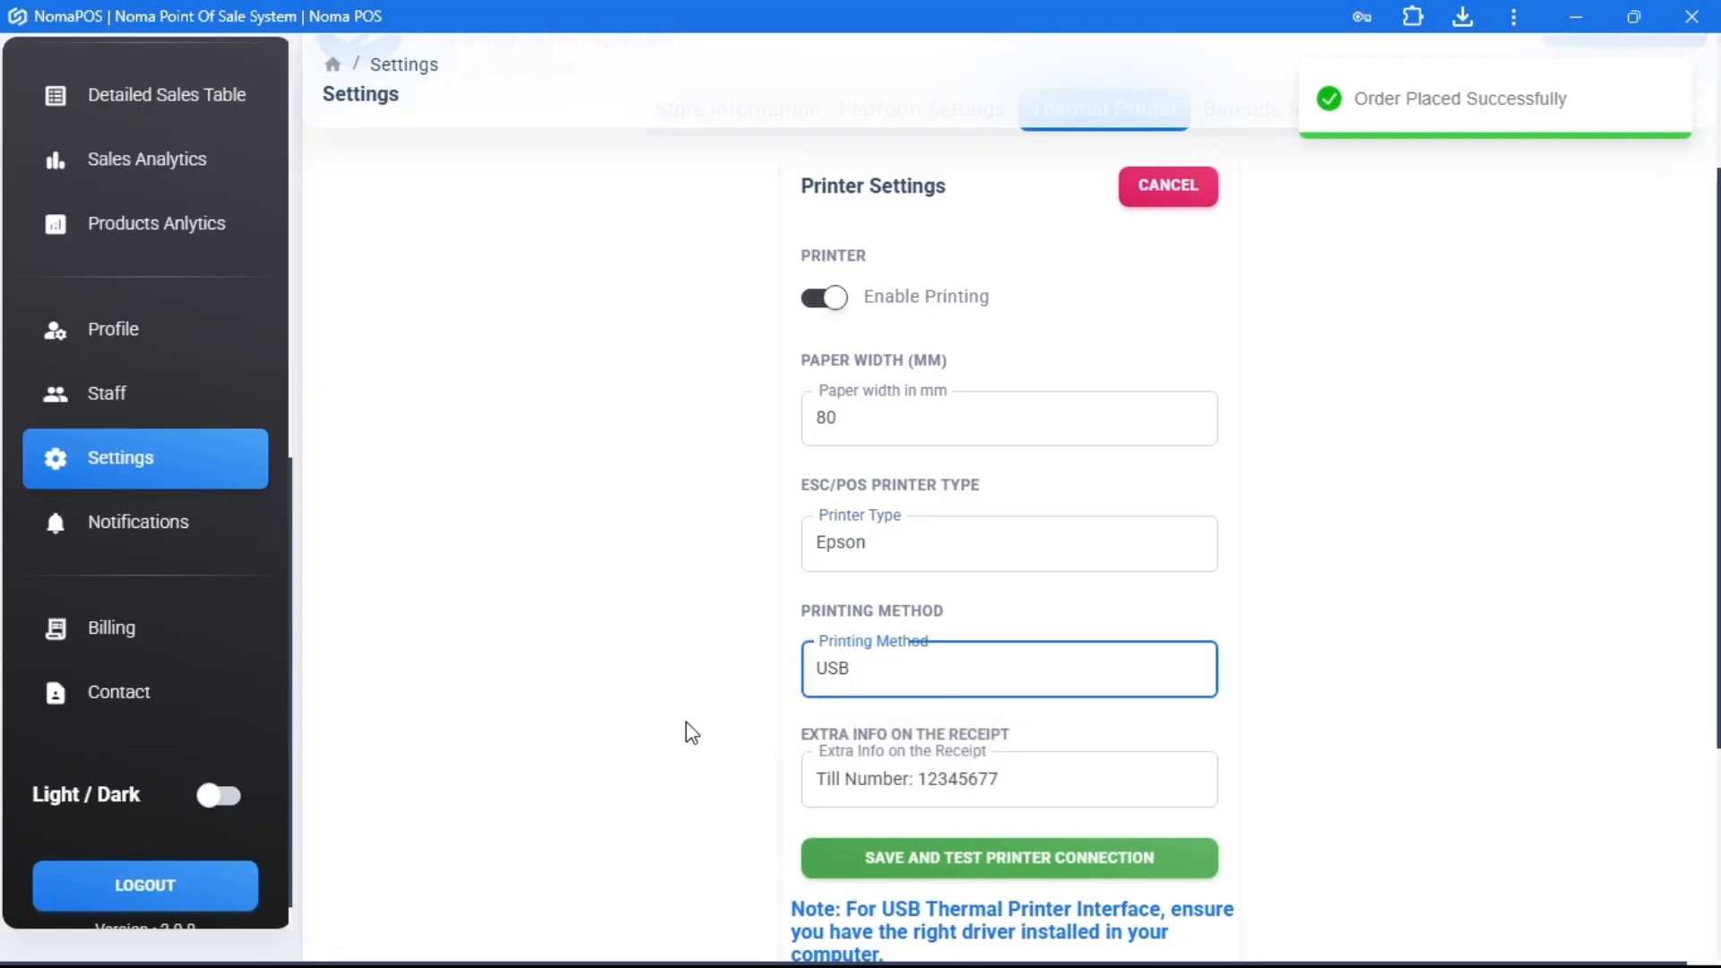
{"action": "scroll", "coordinate": [686, 722], "scroll_direction": "down", "scroll_amount": 2}
{"action": "scroll", "coordinate": [801, 639], "scroll_direction": "down", "scroll_amount": 2}
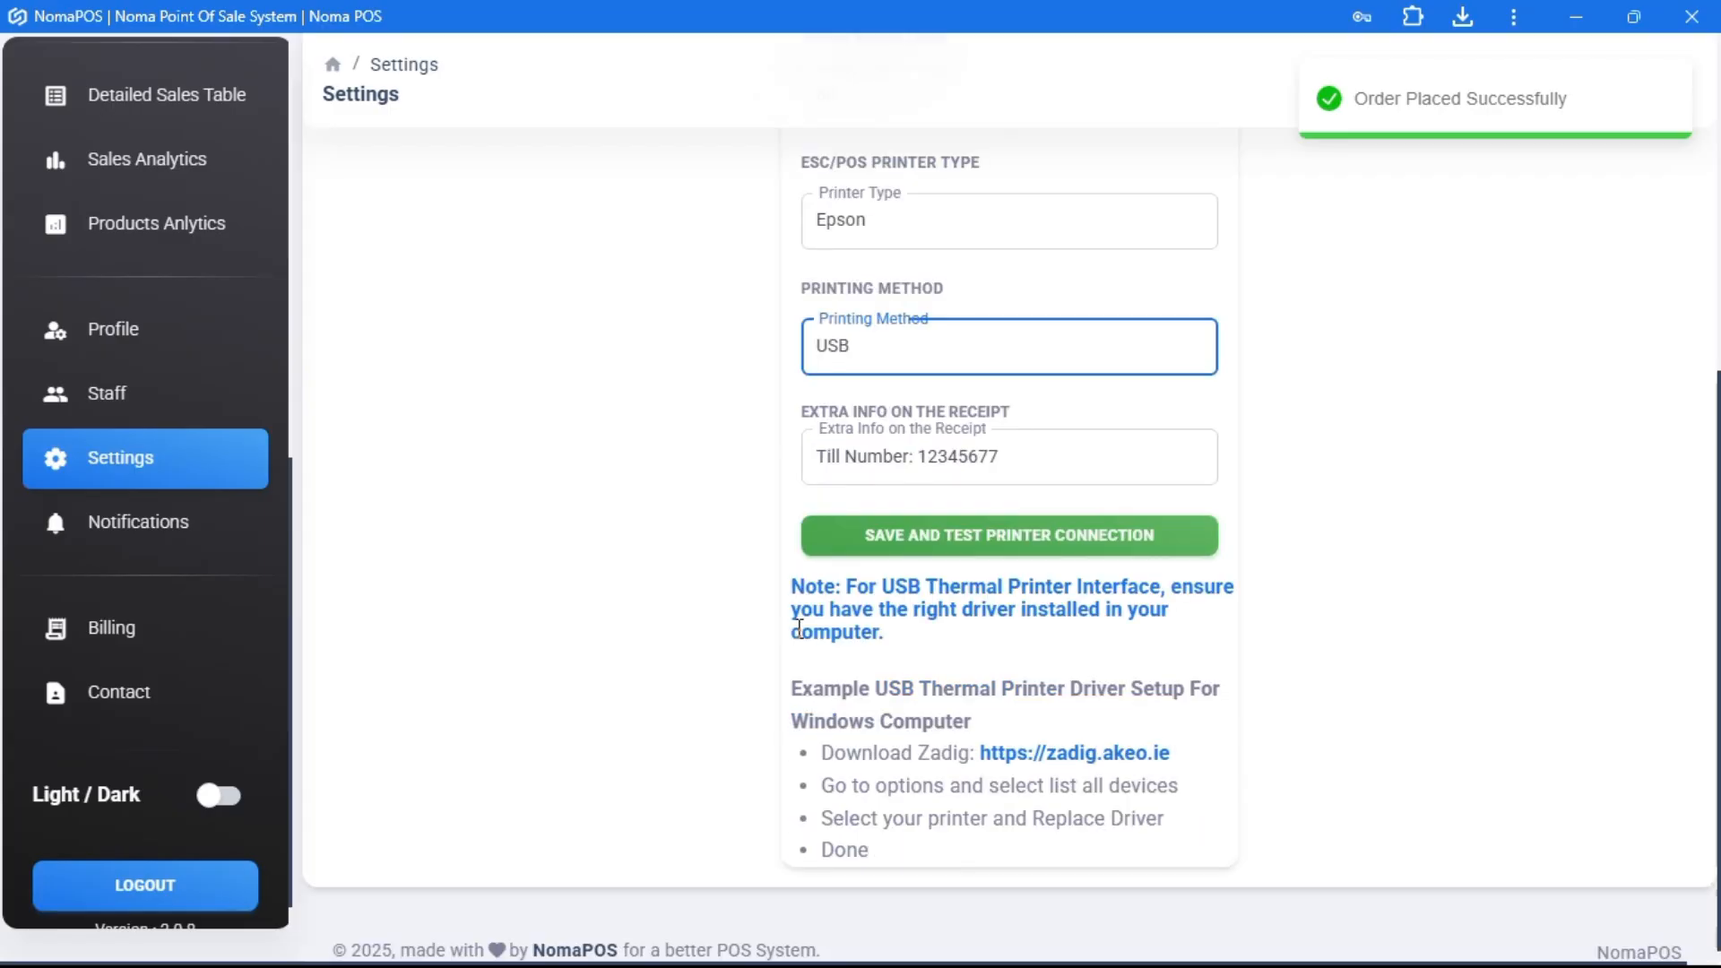
- Set the printing method to Bluetooth, then save and test the printer connection
{"action": "left_click_drag", "start_coordinate": [799, 587], "coordinate": [896, 643]}
{"action": "left_click", "coordinate": [897, 642]}
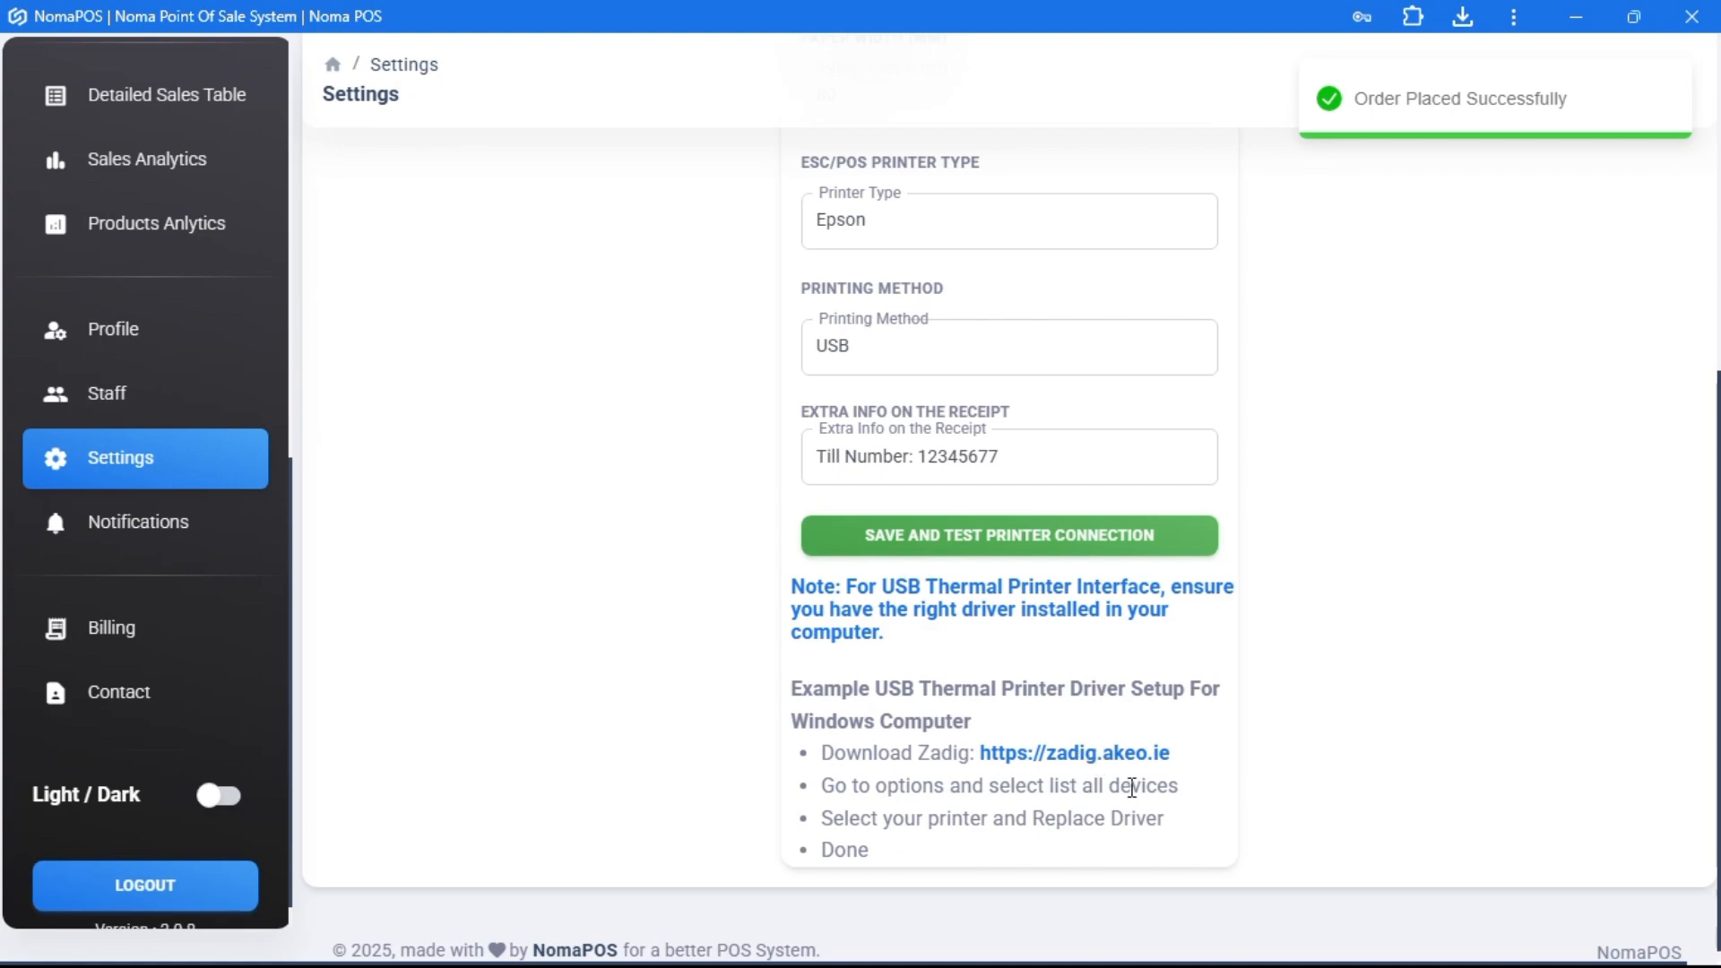
{"action": "left_click_drag", "start_coordinate": [1170, 792], "coordinate": [1024, 786]}
{"action": "left_click", "coordinate": [978, 817]}
{"action": "scroll", "coordinate": [977, 817], "scroll_direction": "up", "scroll_amount": 1}
{"action": "scroll", "coordinate": [977, 817], "scroll_direction": "up", "scroll_amount": 2}
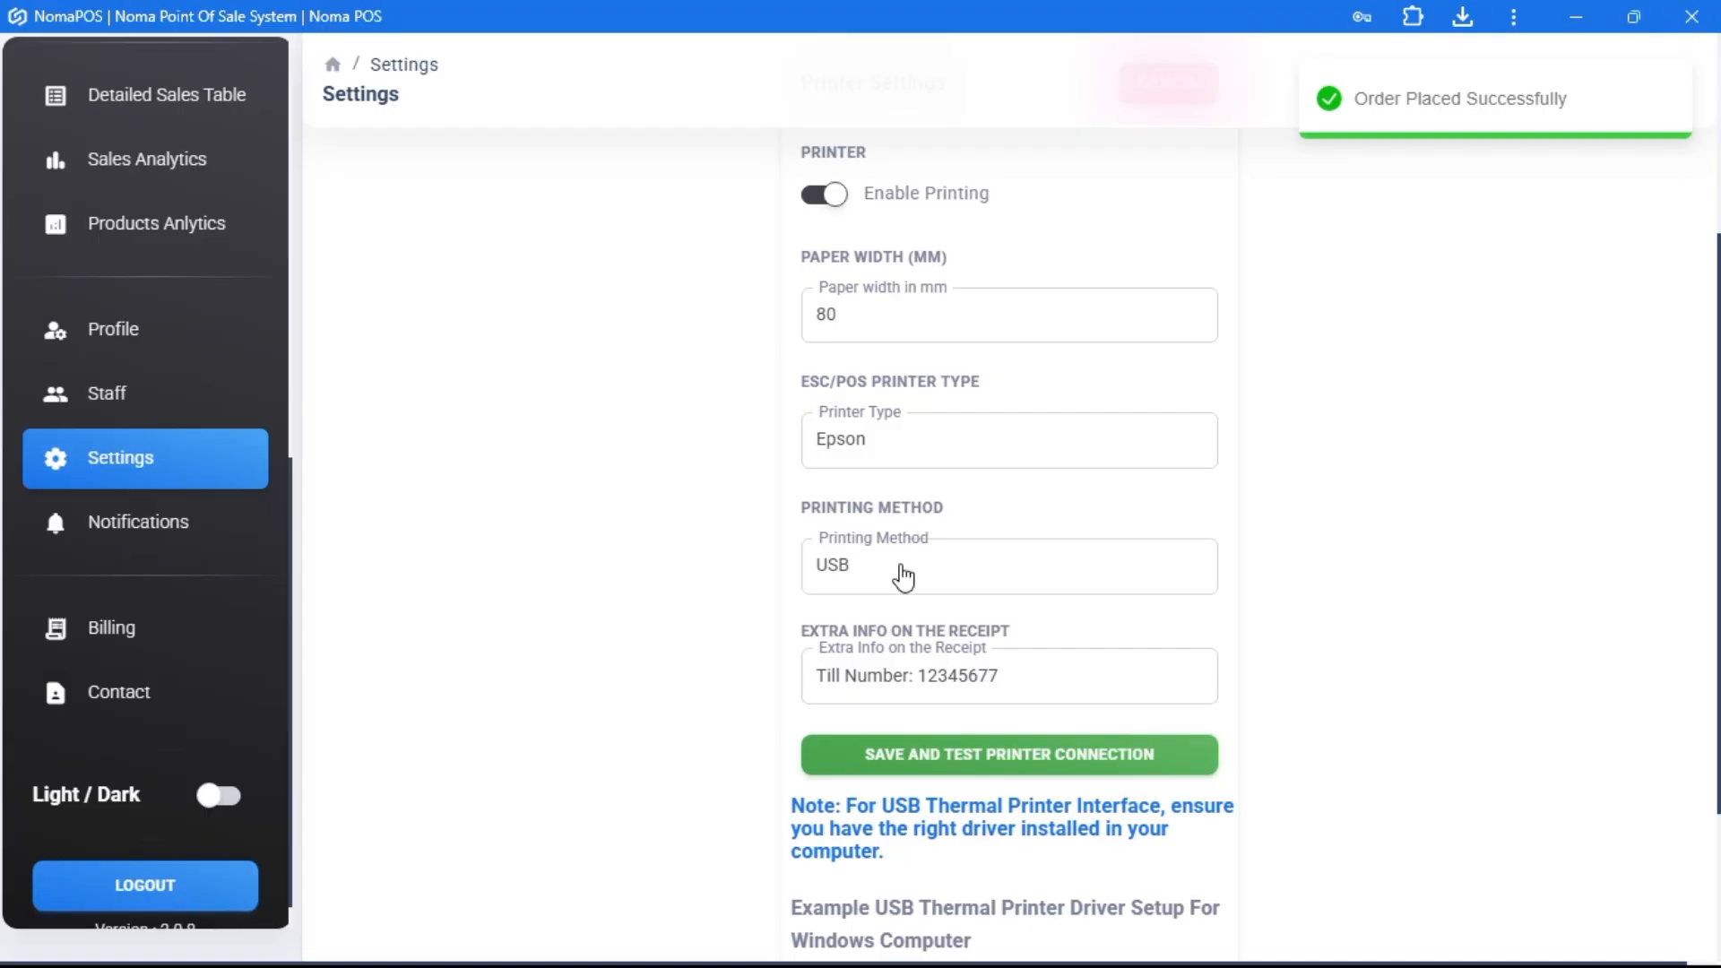
{"action": "left_click", "coordinate": [903, 577]}
{"action": "left_click", "coordinate": [918, 684]}
{"action": "left_click", "coordinate": [988, 777]}
- Replace the receipt's extra info till number text with 'Welcom'
{"action": "scroll", "coordinate": [980, 691], "scroll_direction": "up", "scroll_amount": 3}
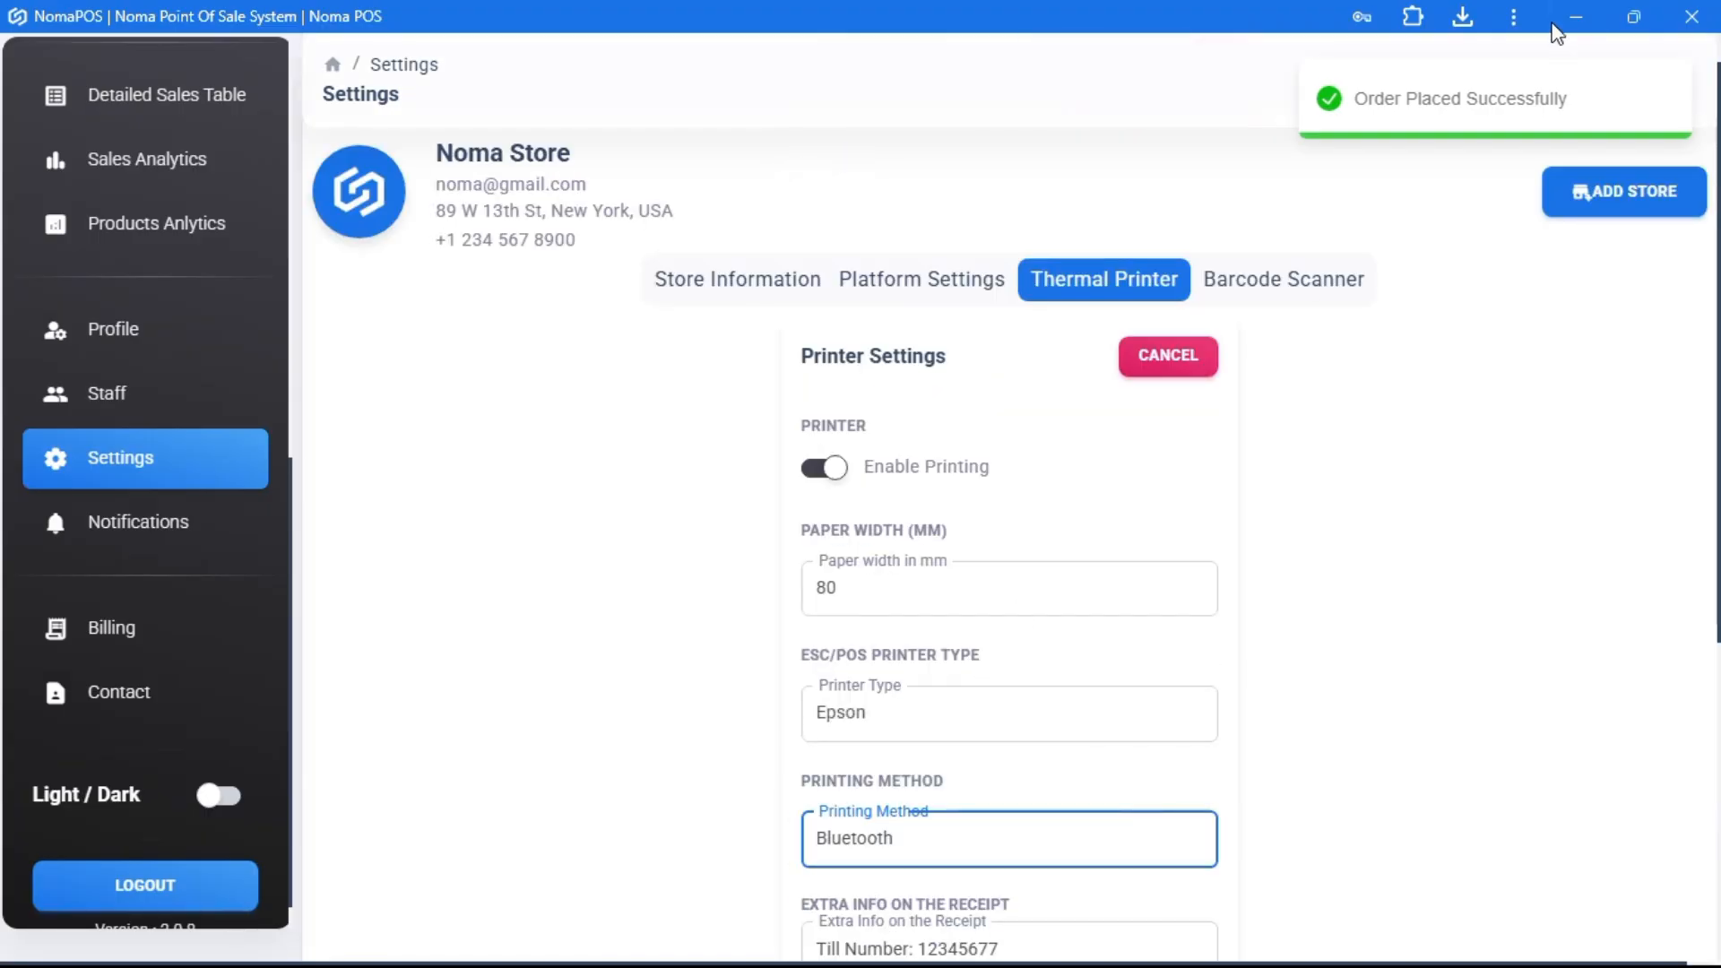
{"action": "scroll", "coordinate": [1087, 603], "scroll_direction": "down", "scroll_amount": 4}
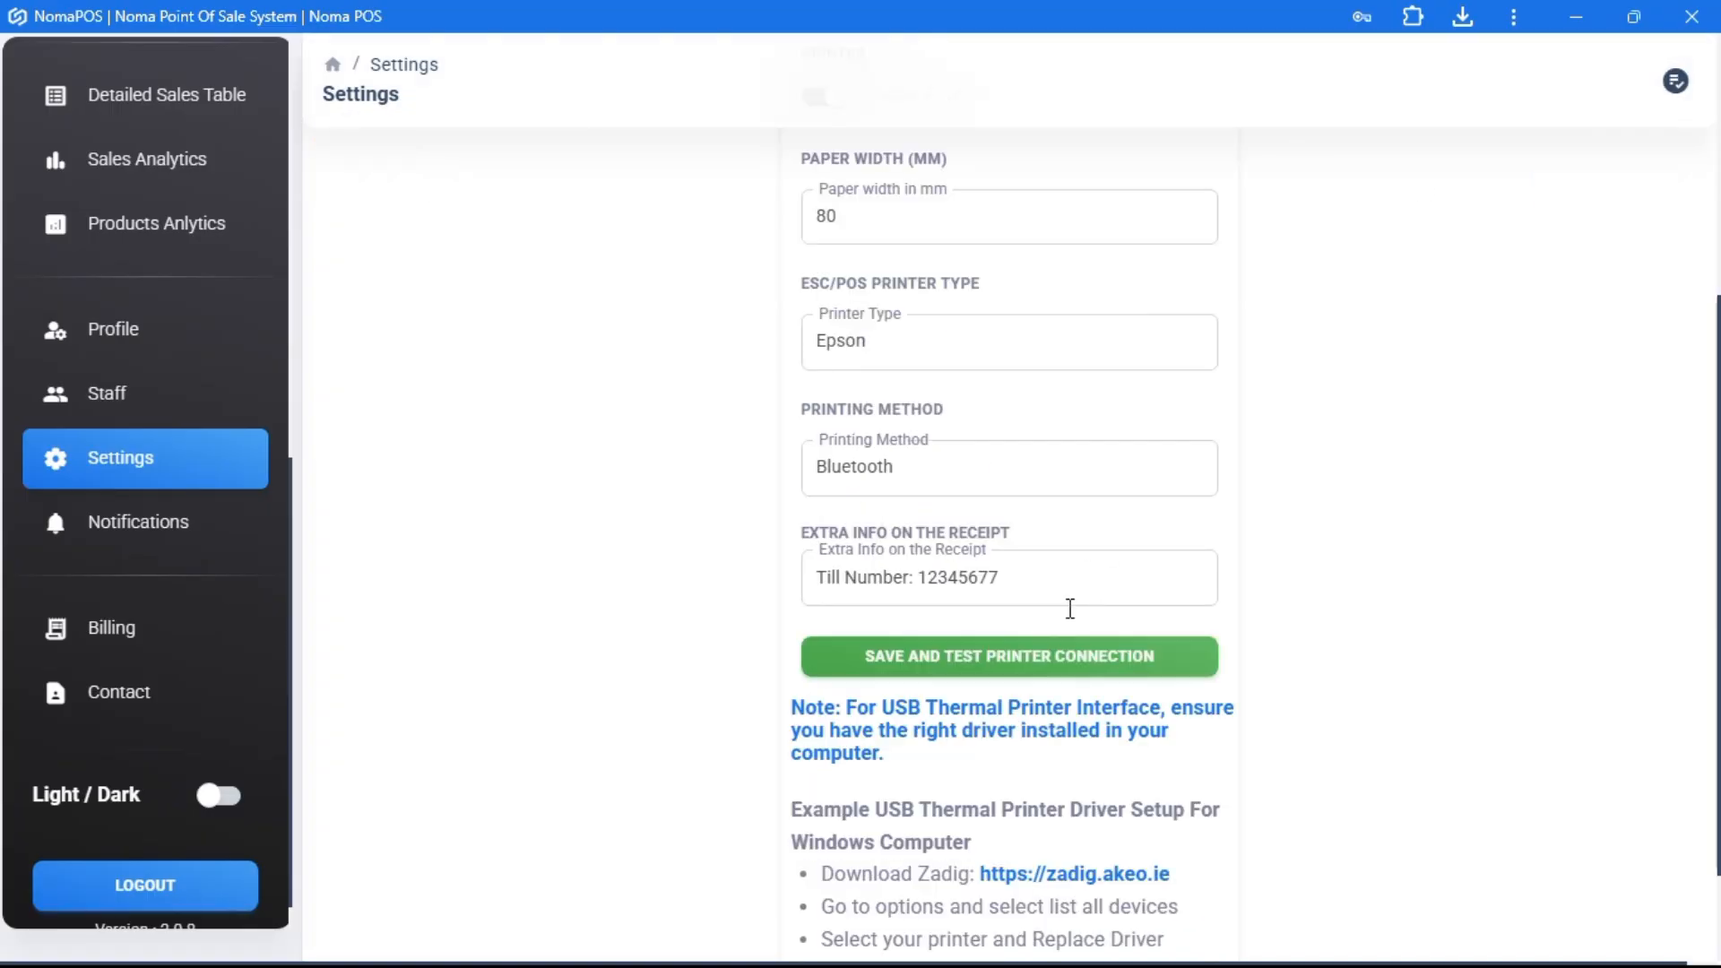
{"action": "scroll", "coordinate": [965, 680], "scroll_direction": "up", "scroll_amount": 2}
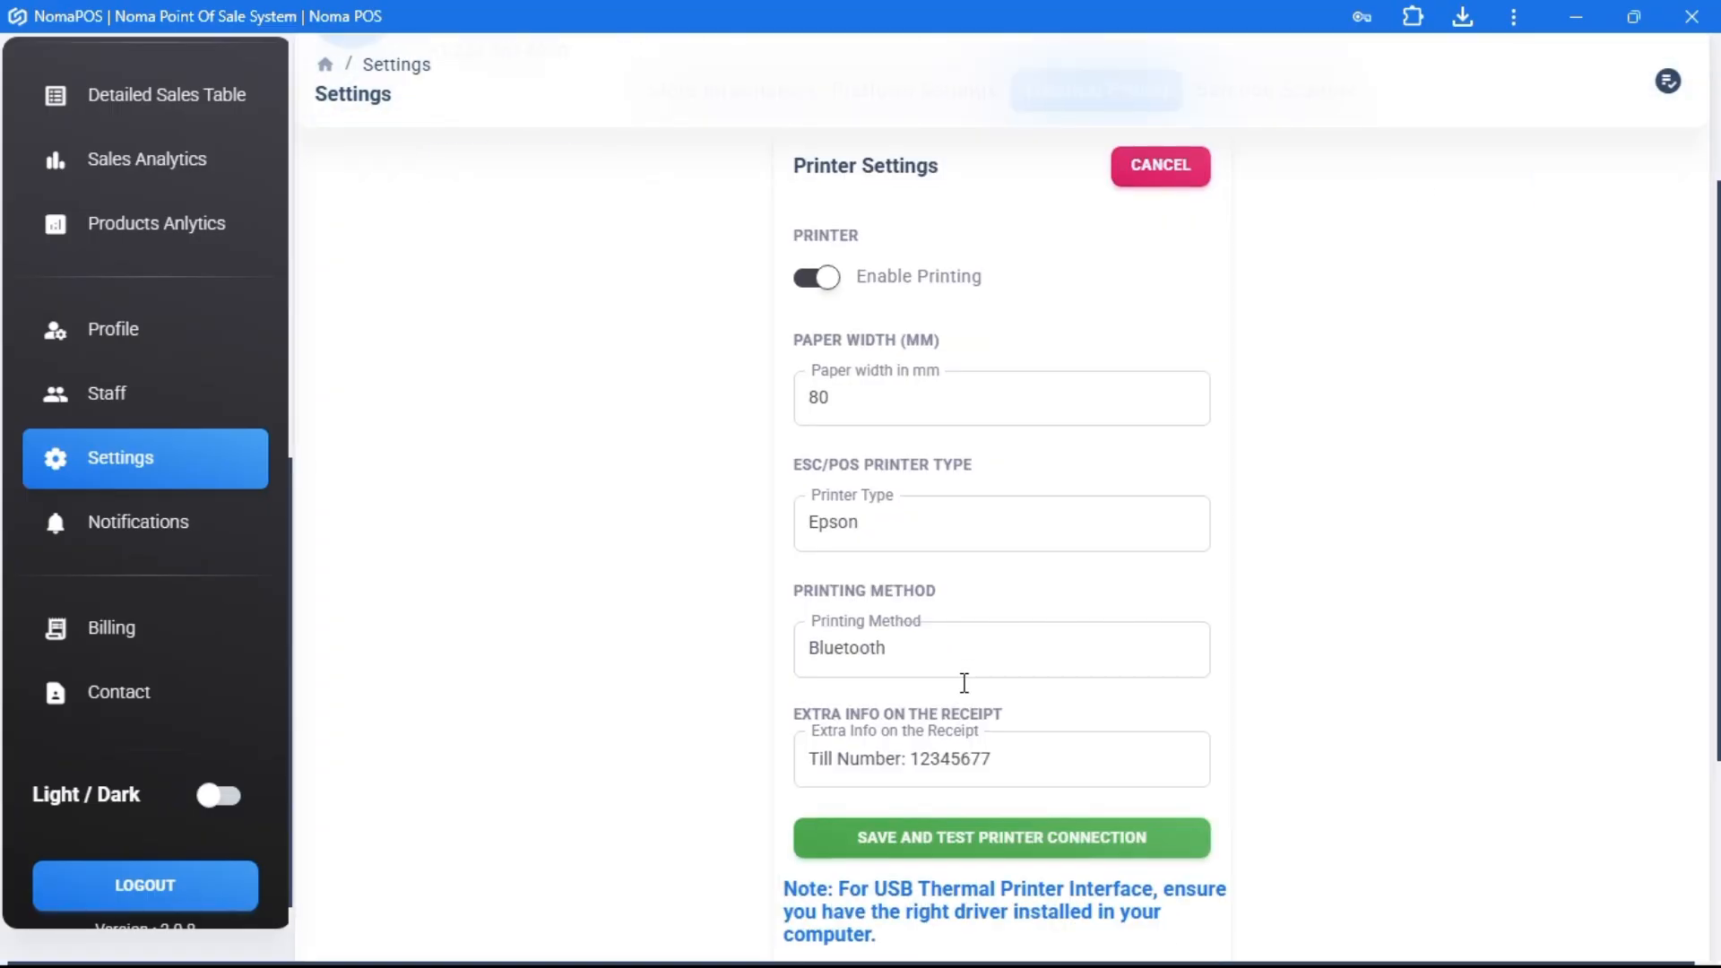
{"action": "left_click", "coordinate": [1013, 756]}
{"action": "left_click_drag", "start_coordinate": [1013, 755], "coordinate": [798, 740]}
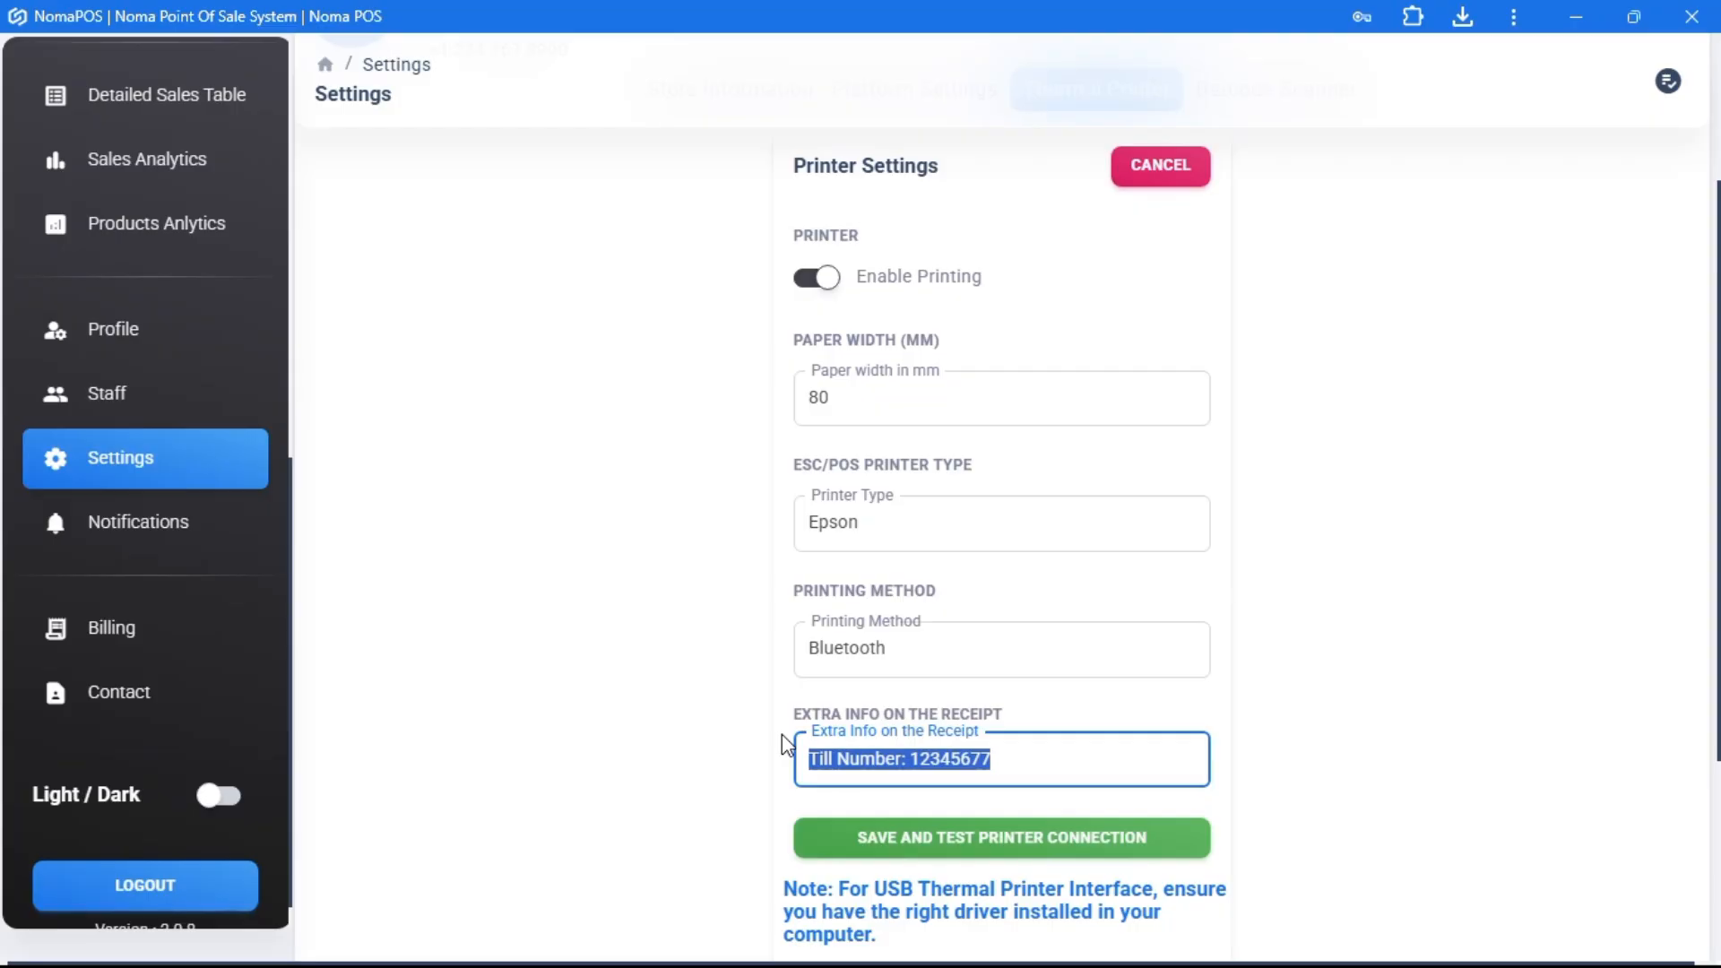
{"action": "key", "text": "BackSpace"}
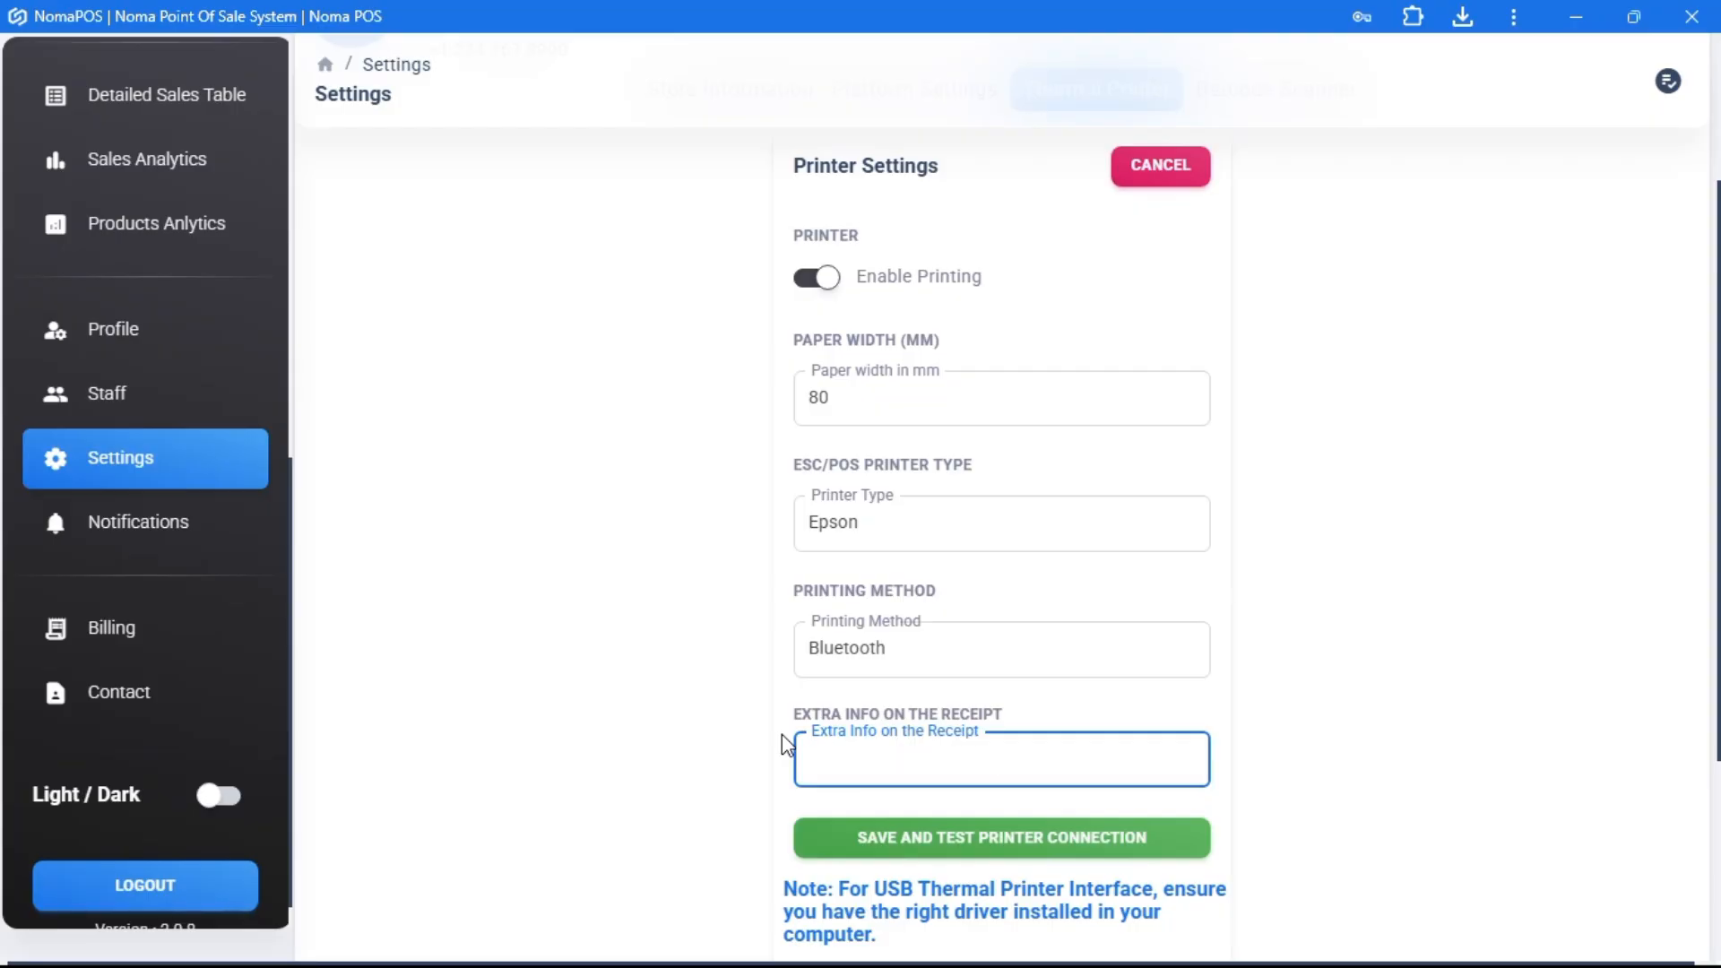
{"action": "type", "text": "Welcome to Noma Store"}
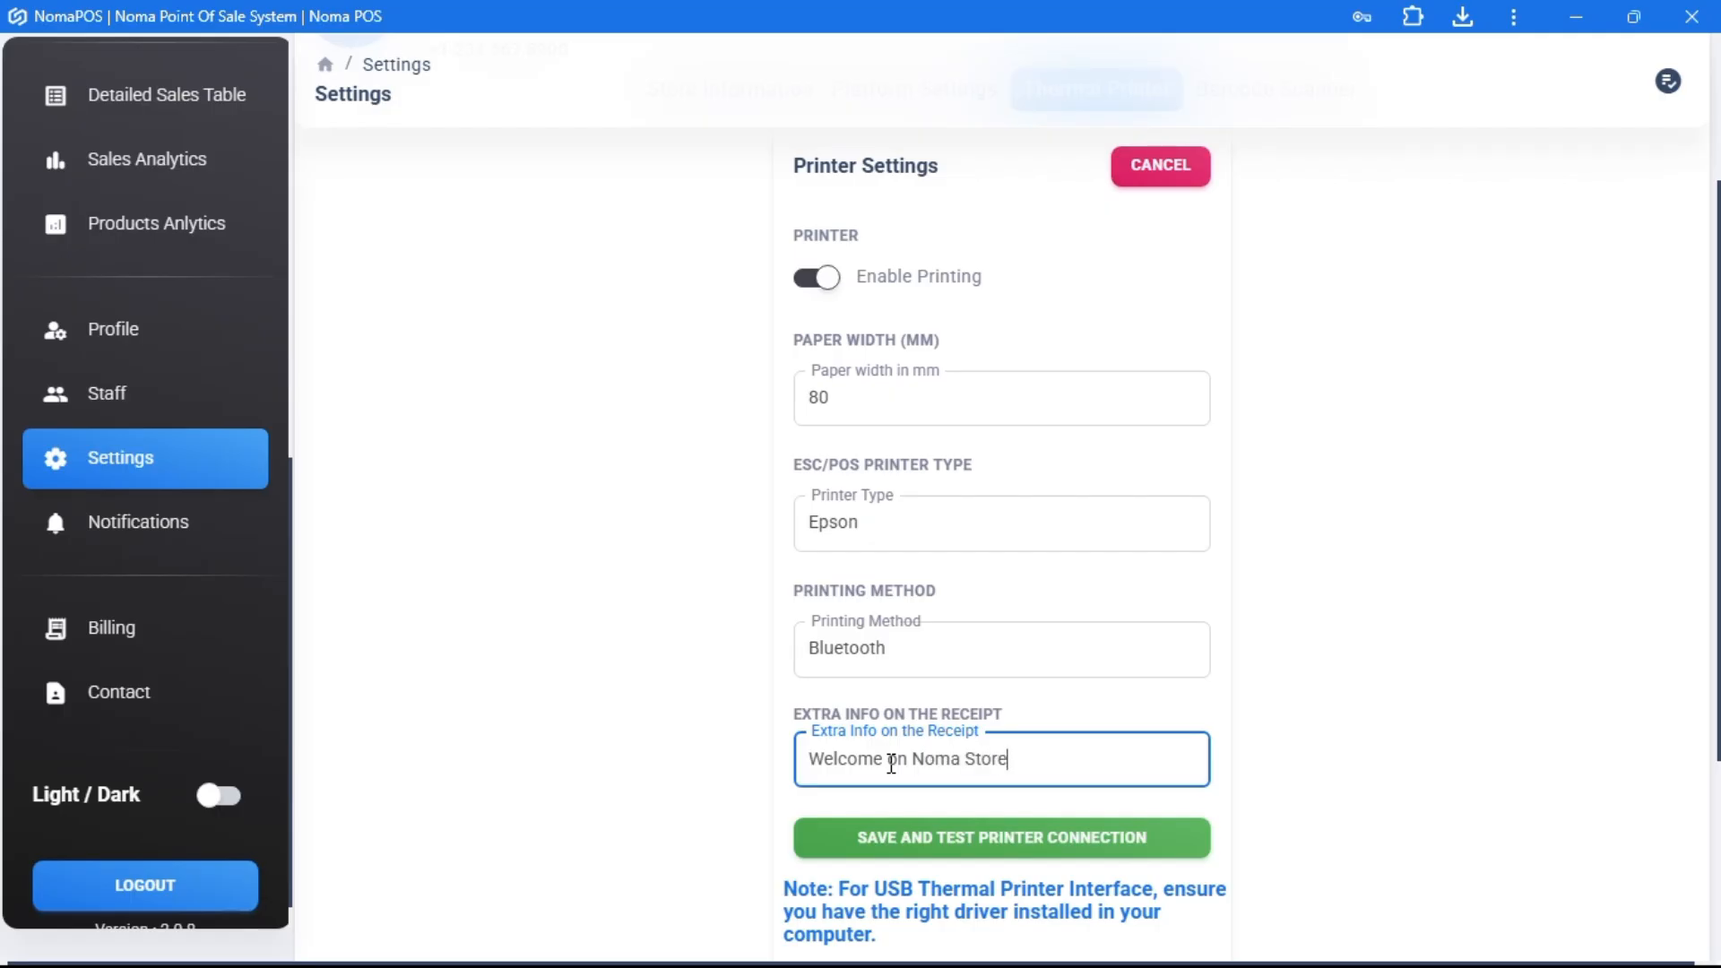
- Cancel printer editing and show the Barcode Scanner settings
{"action": "scroll", "coordinate": [856, 645], "scroll_direction": "up", "scroll_amount": 3}
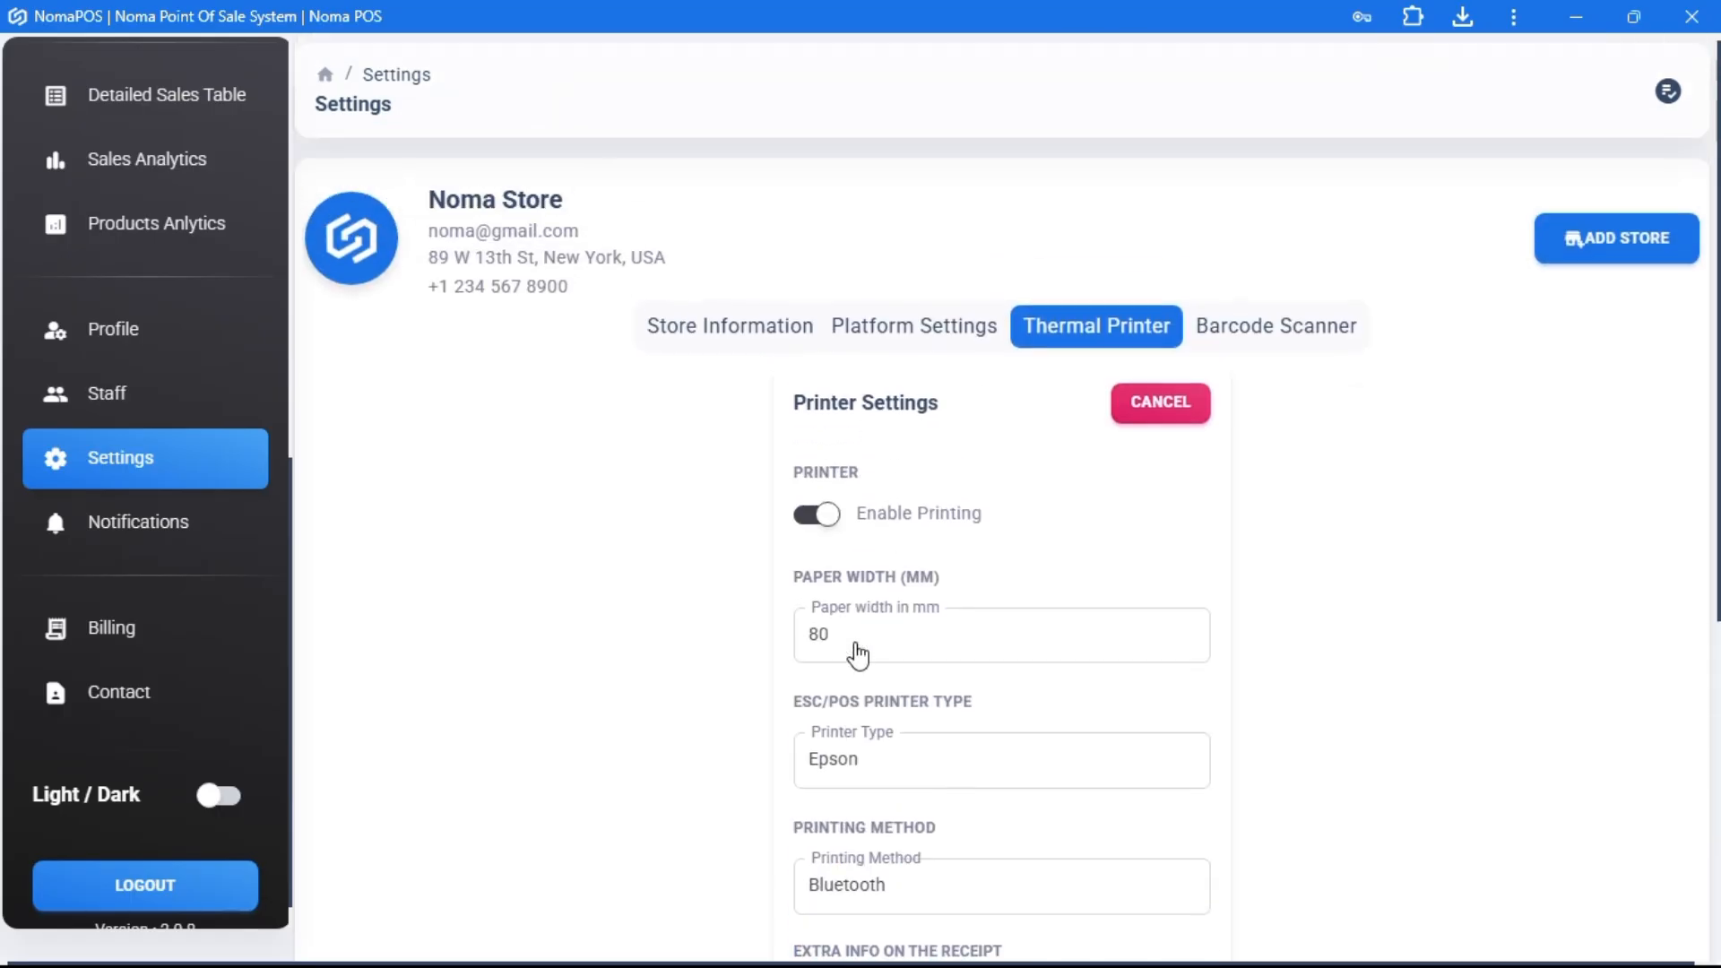
{"action": "left_click", "coordinate": [1163, 404]}
{"action": "left_click", "coordinate": [1270, 330]}
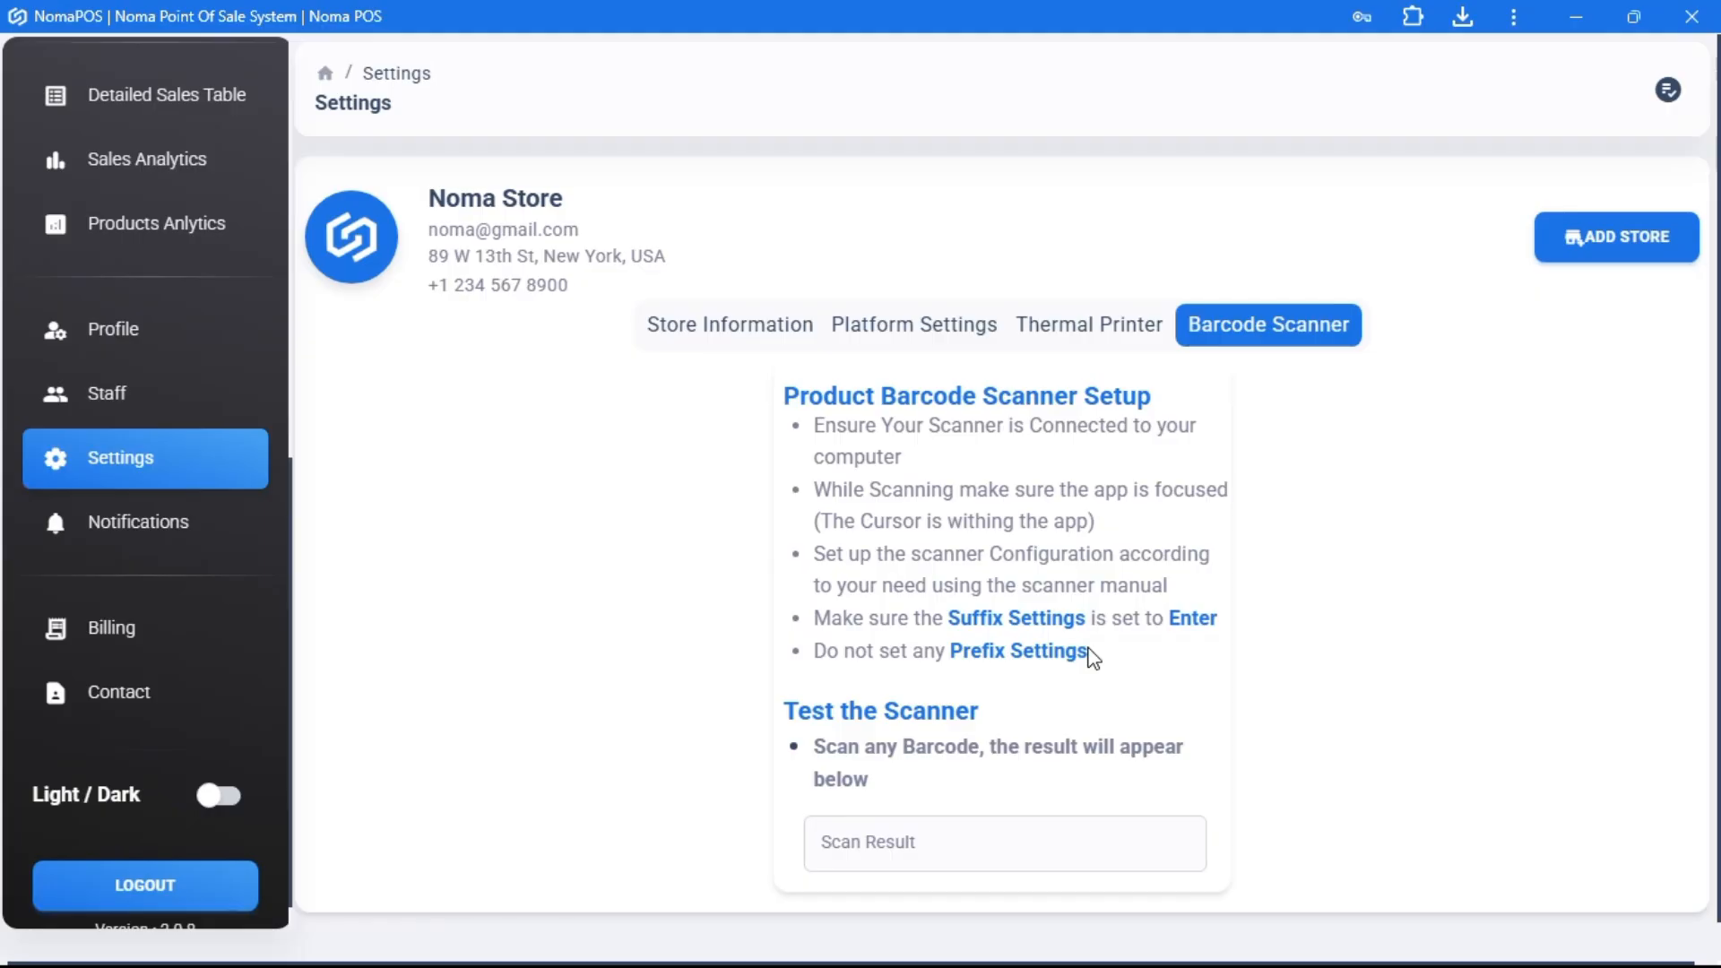
{"action": "left_click_drag", "start_coordinate": [1090, 657], "coordinate": [908, 619]}
{"action": "left_click", "coordinate": [935, 834]}
- Toggle Enable Notifications off and back on, then go to the Settlements list
{"action": "left_click", "coordinate": [245, 503]}
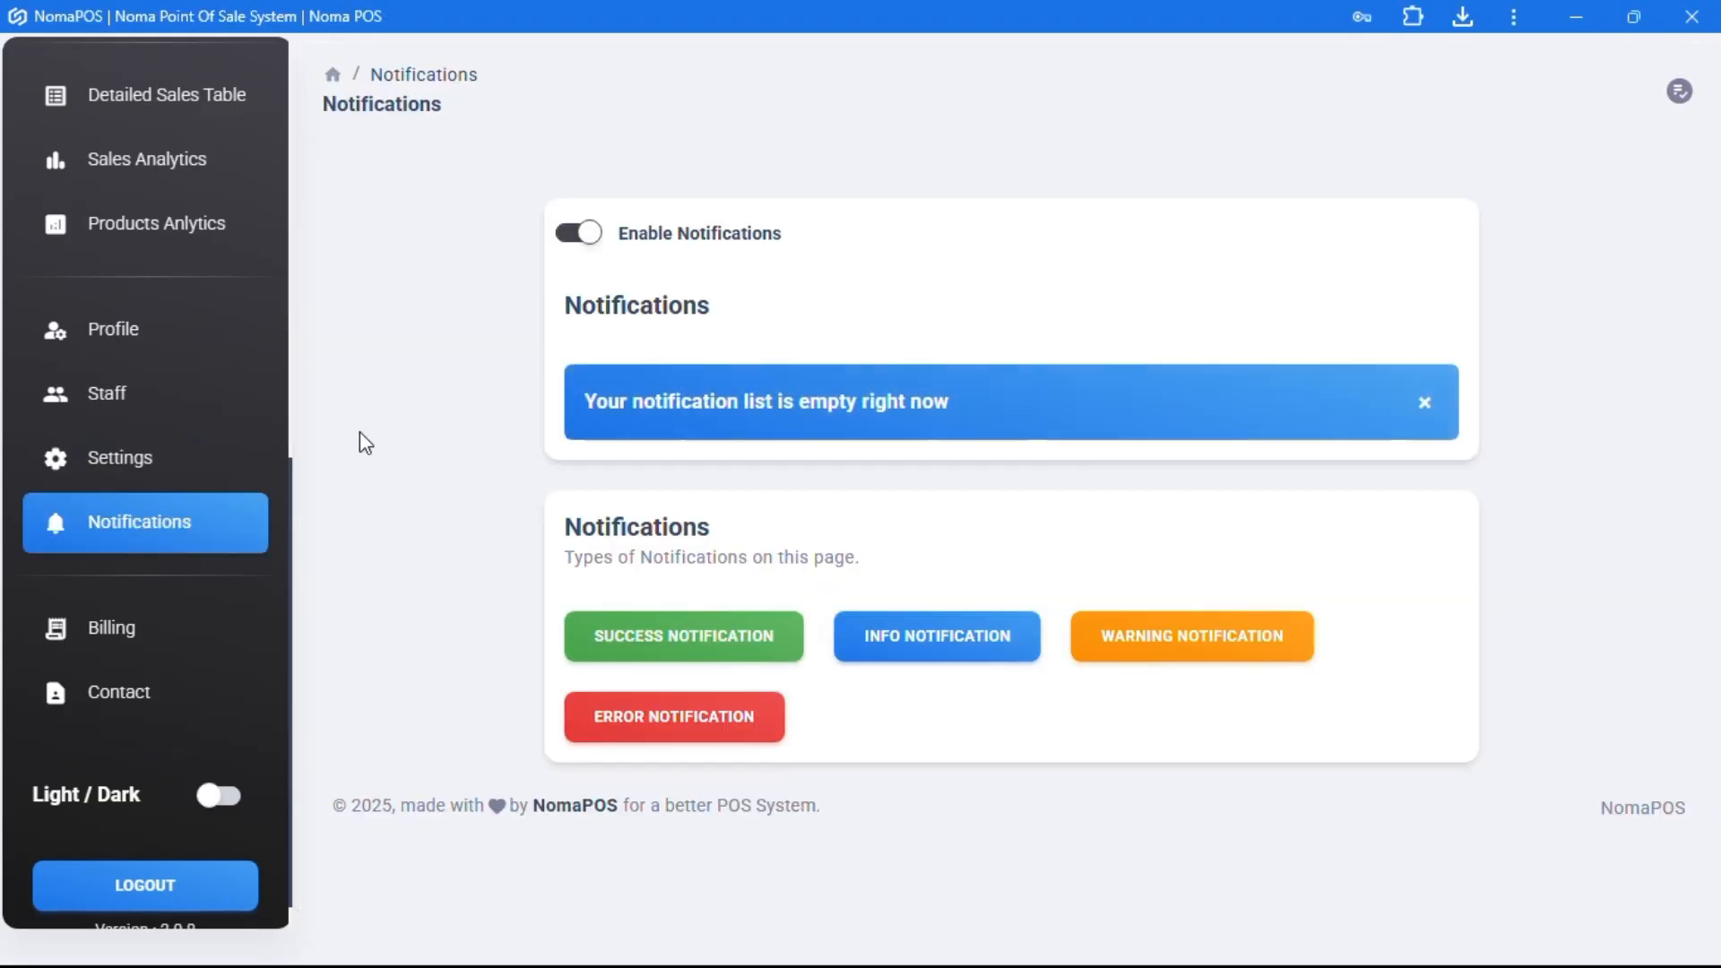
{"action": "left_click", "coordinate": [592, 240]}
{"action": "left_click", "coordinate": [592, 240]}
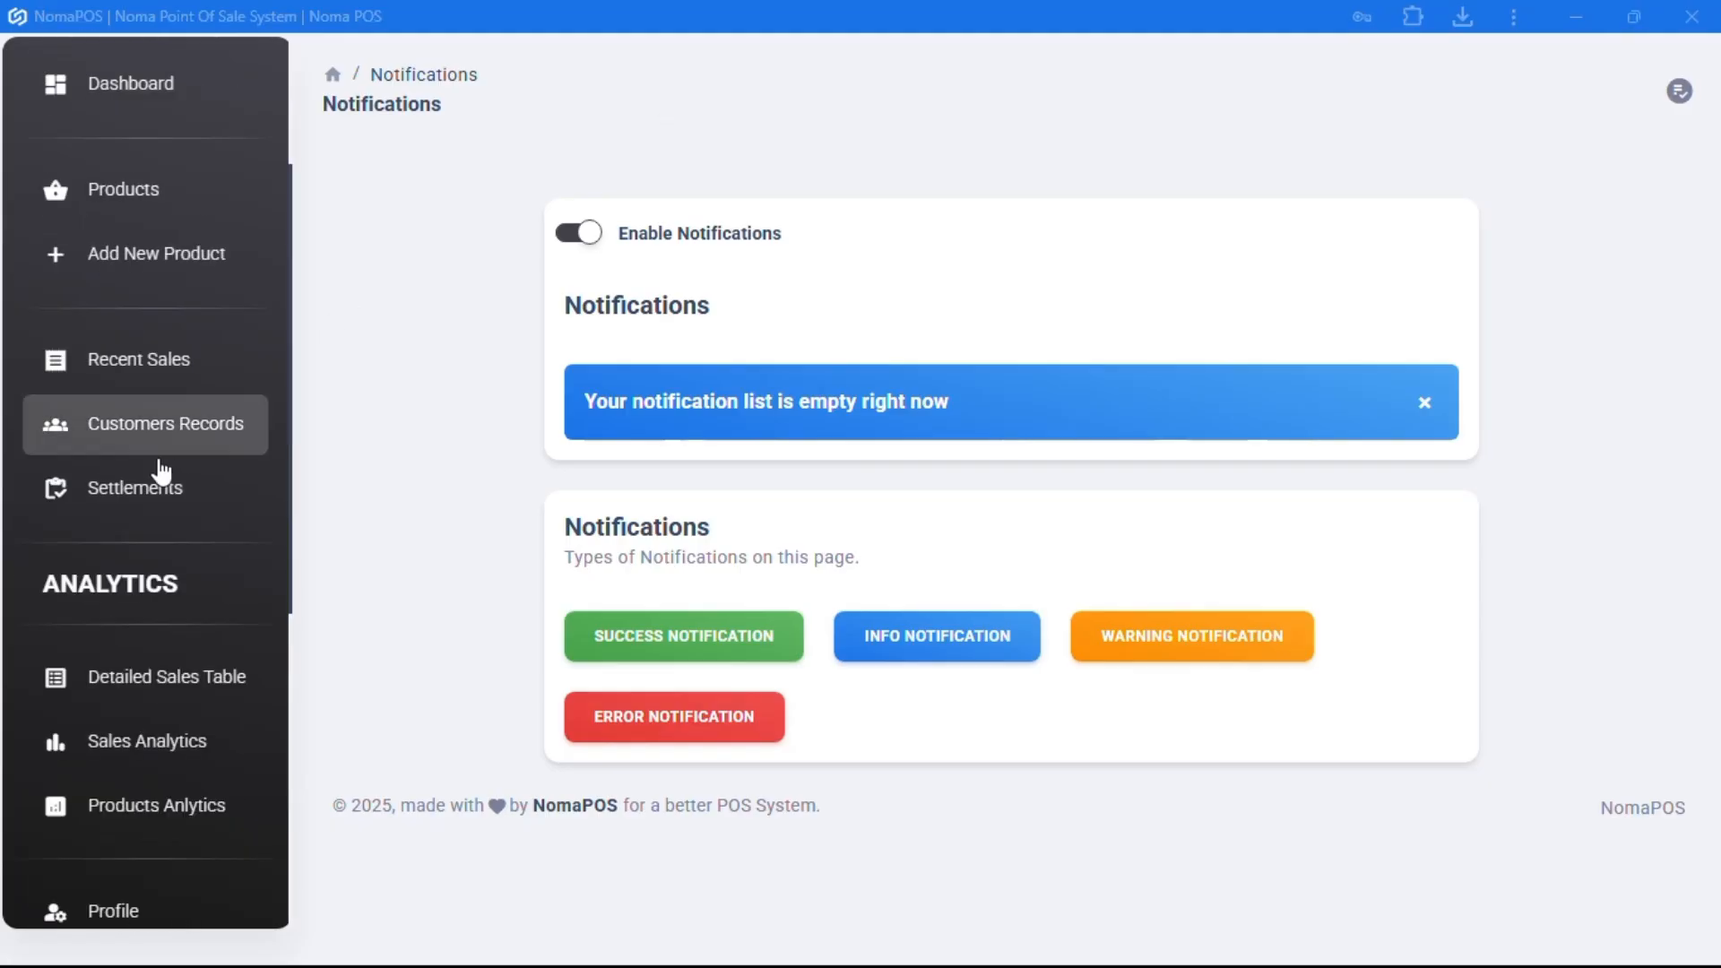
{"action": "left_click", "coordinate": [133, 487]}
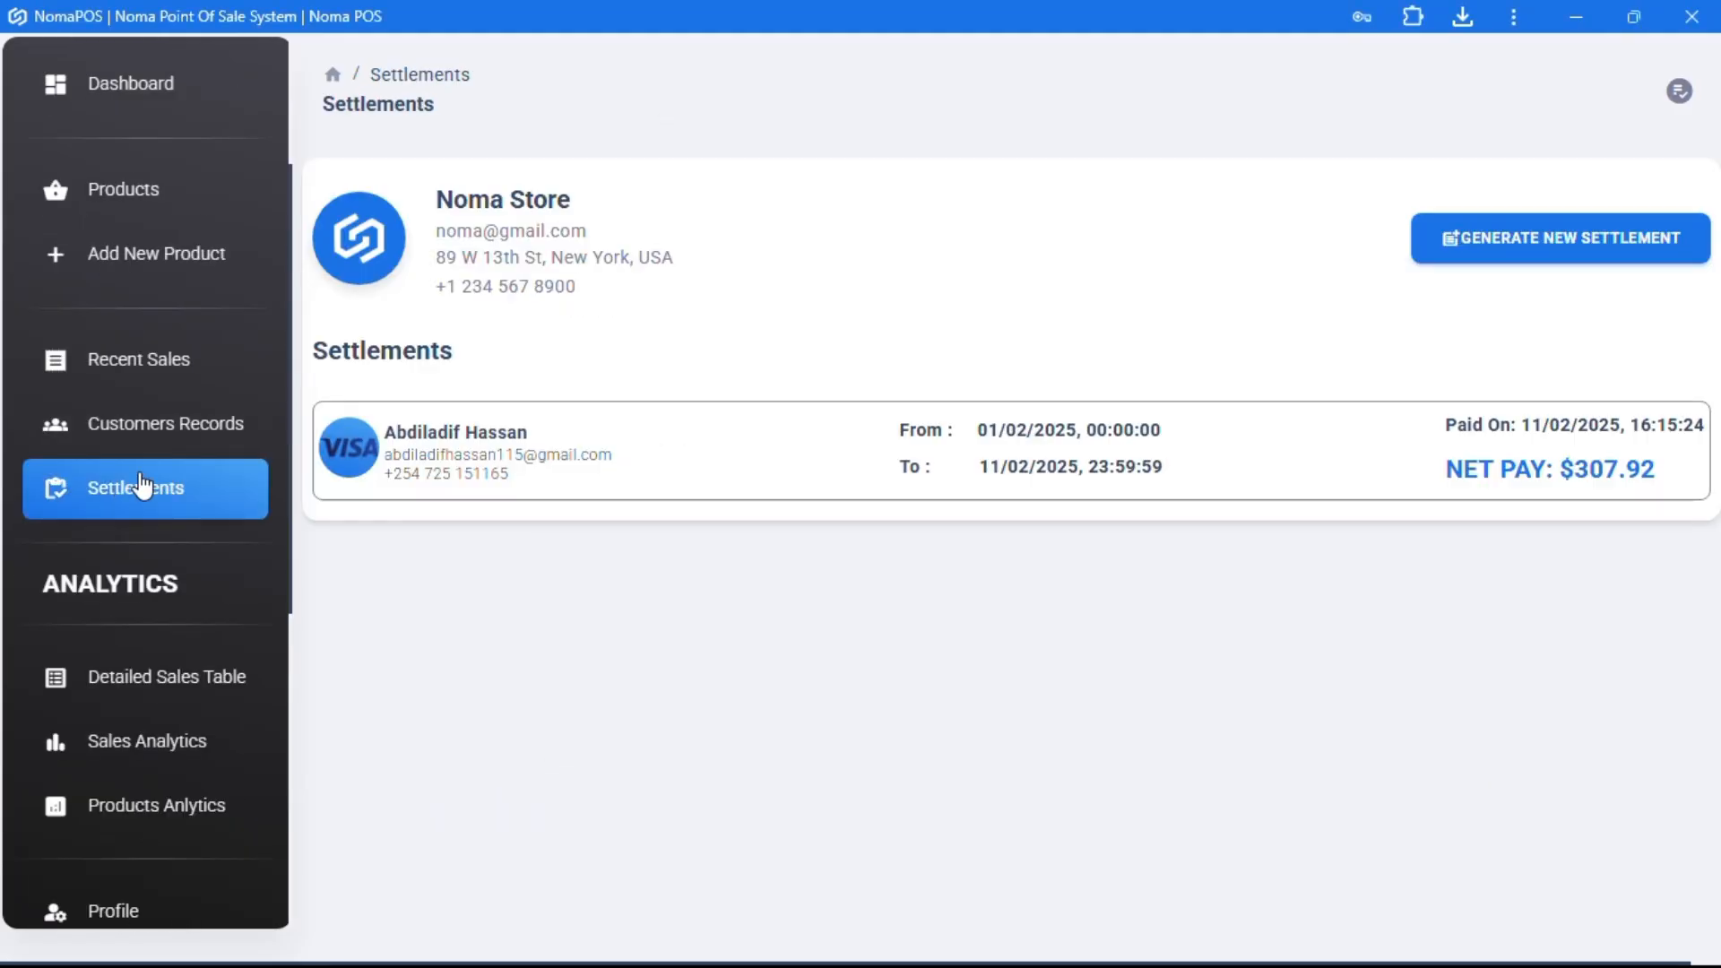
- Generate a new settlement for the staff member's account with the date range set to Today
{"action": "left_click", "coordinate": [1536, 245]}
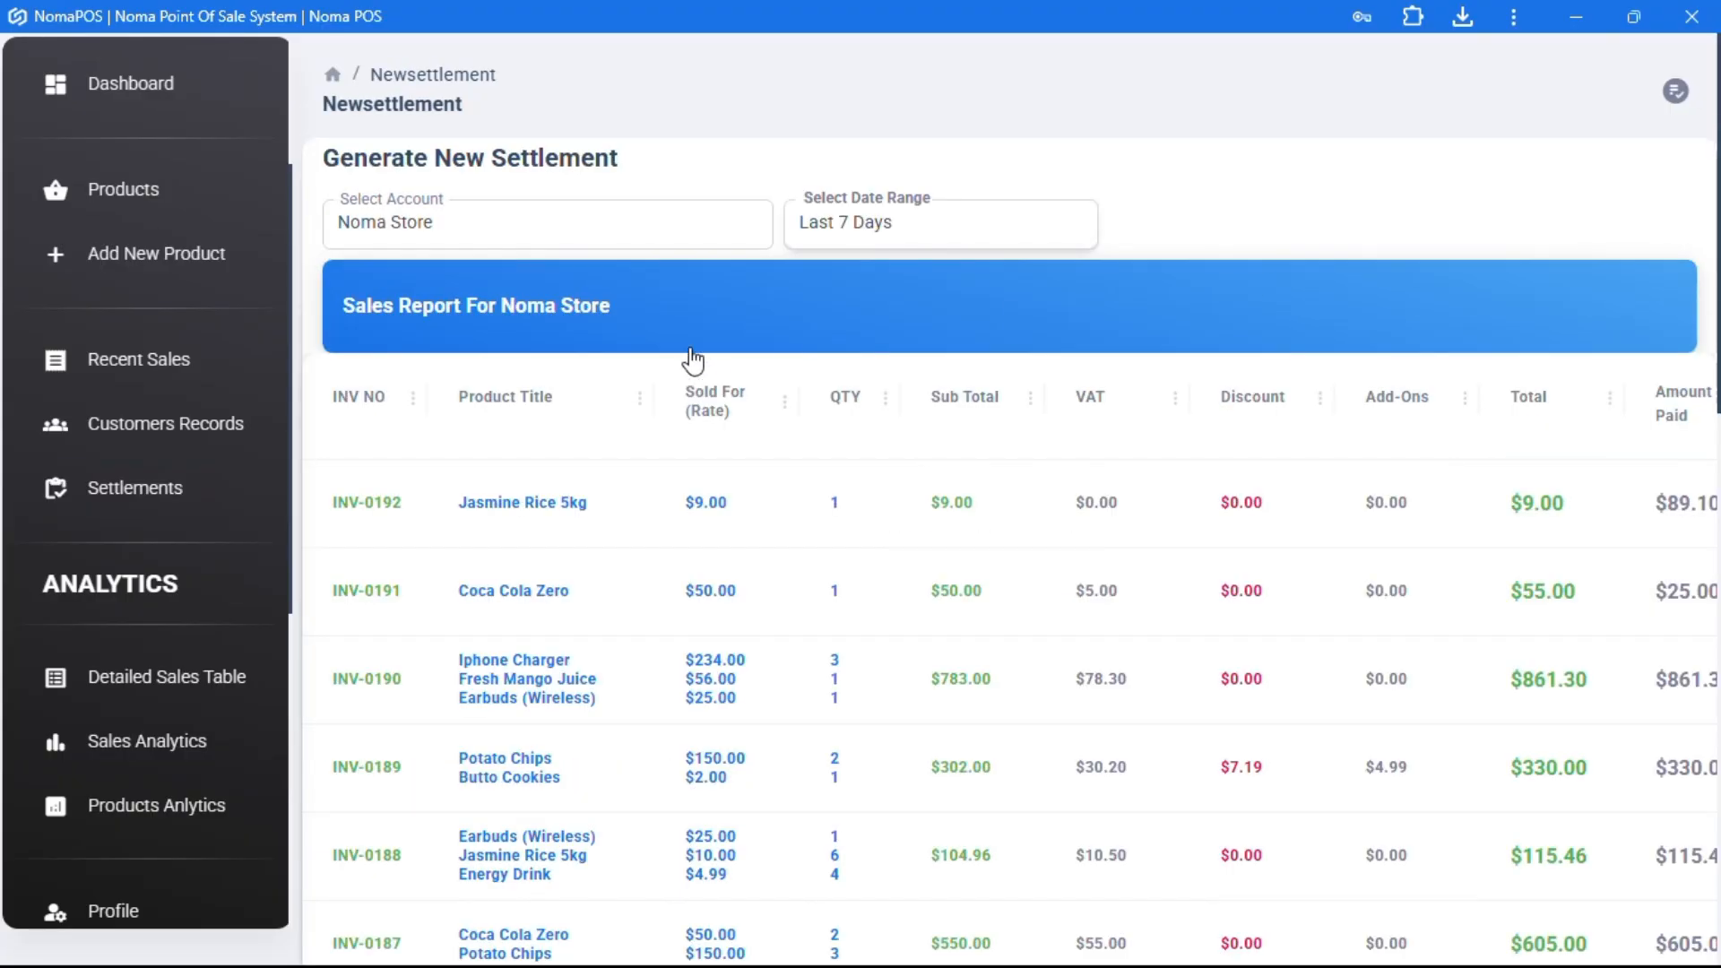
{"action": "left_click", "coordinate": [584, 232]}
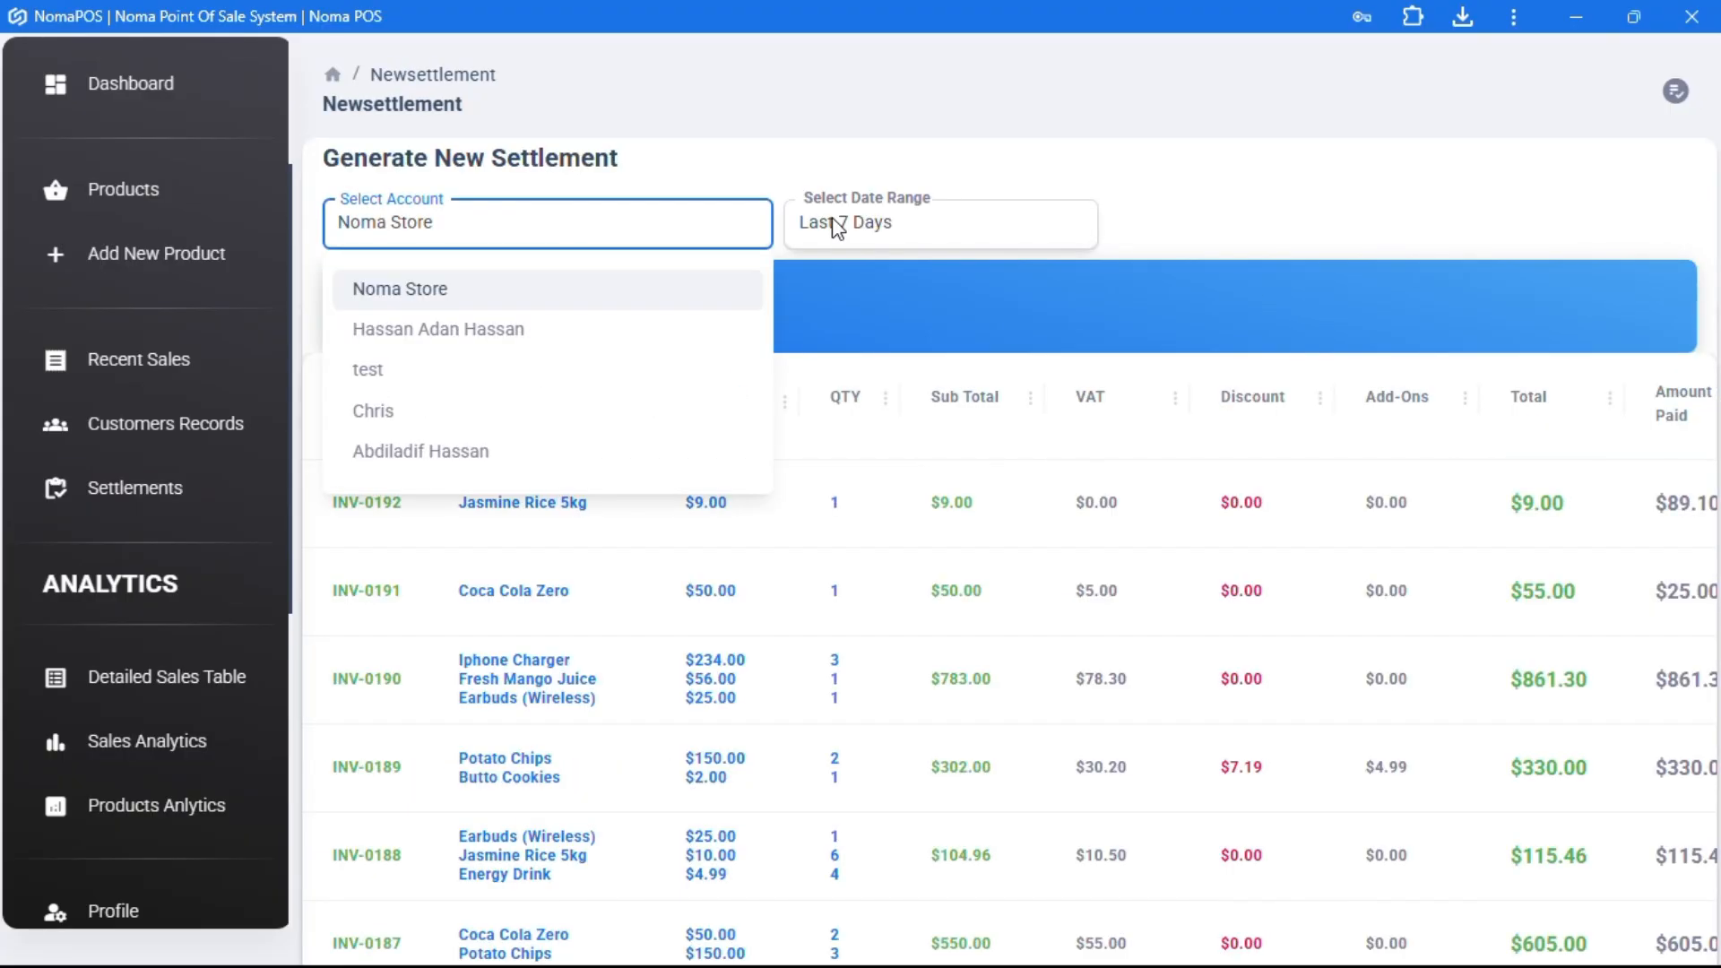
{"action": "left_click", "coordinate": [423, 459]}
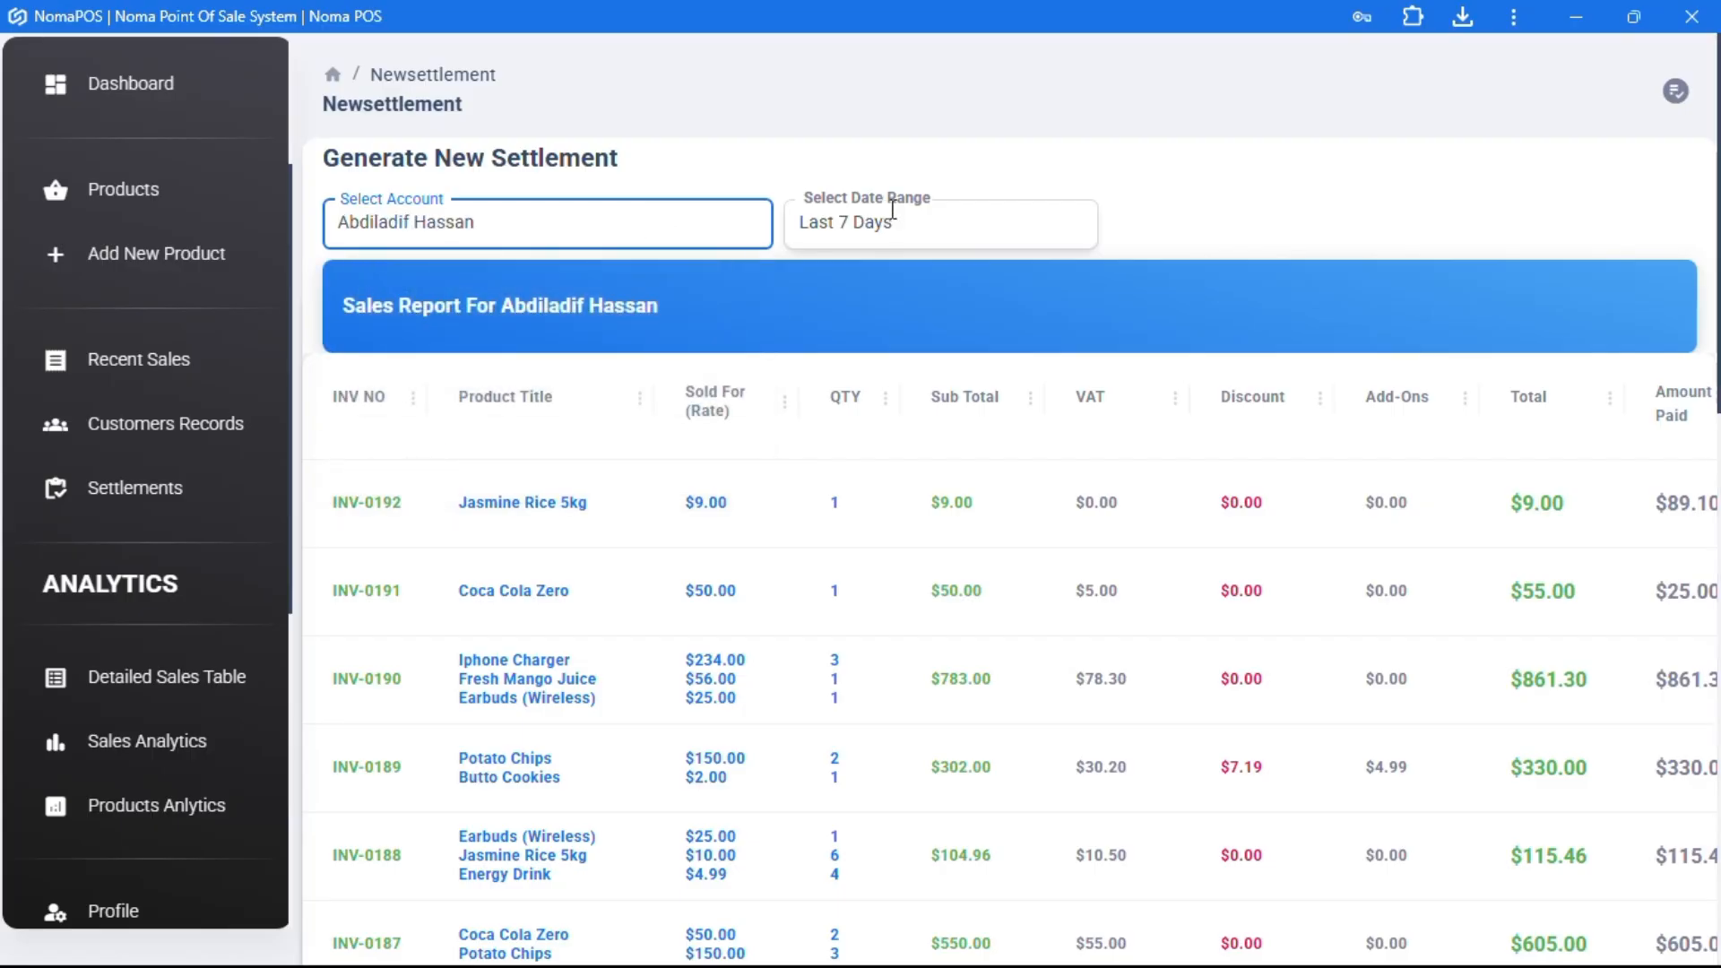
{"action": "left_click", "coordinate": [920, 235]}
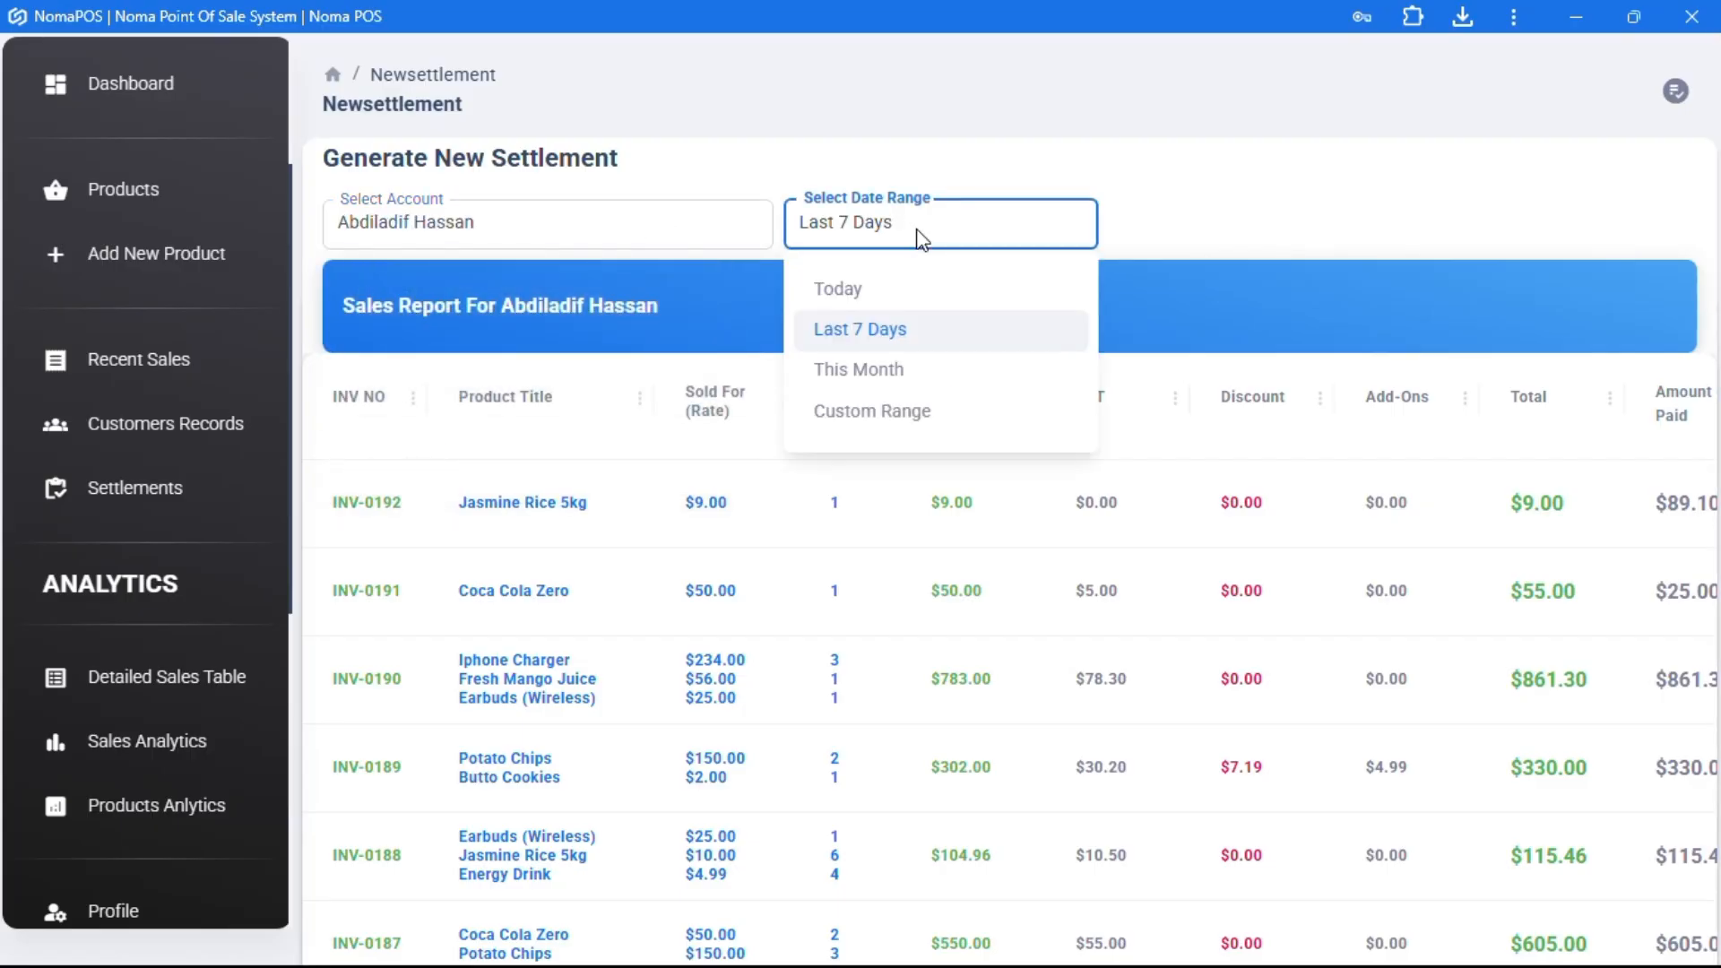
{"action": "left_click", "coordinate": [863, 292]}
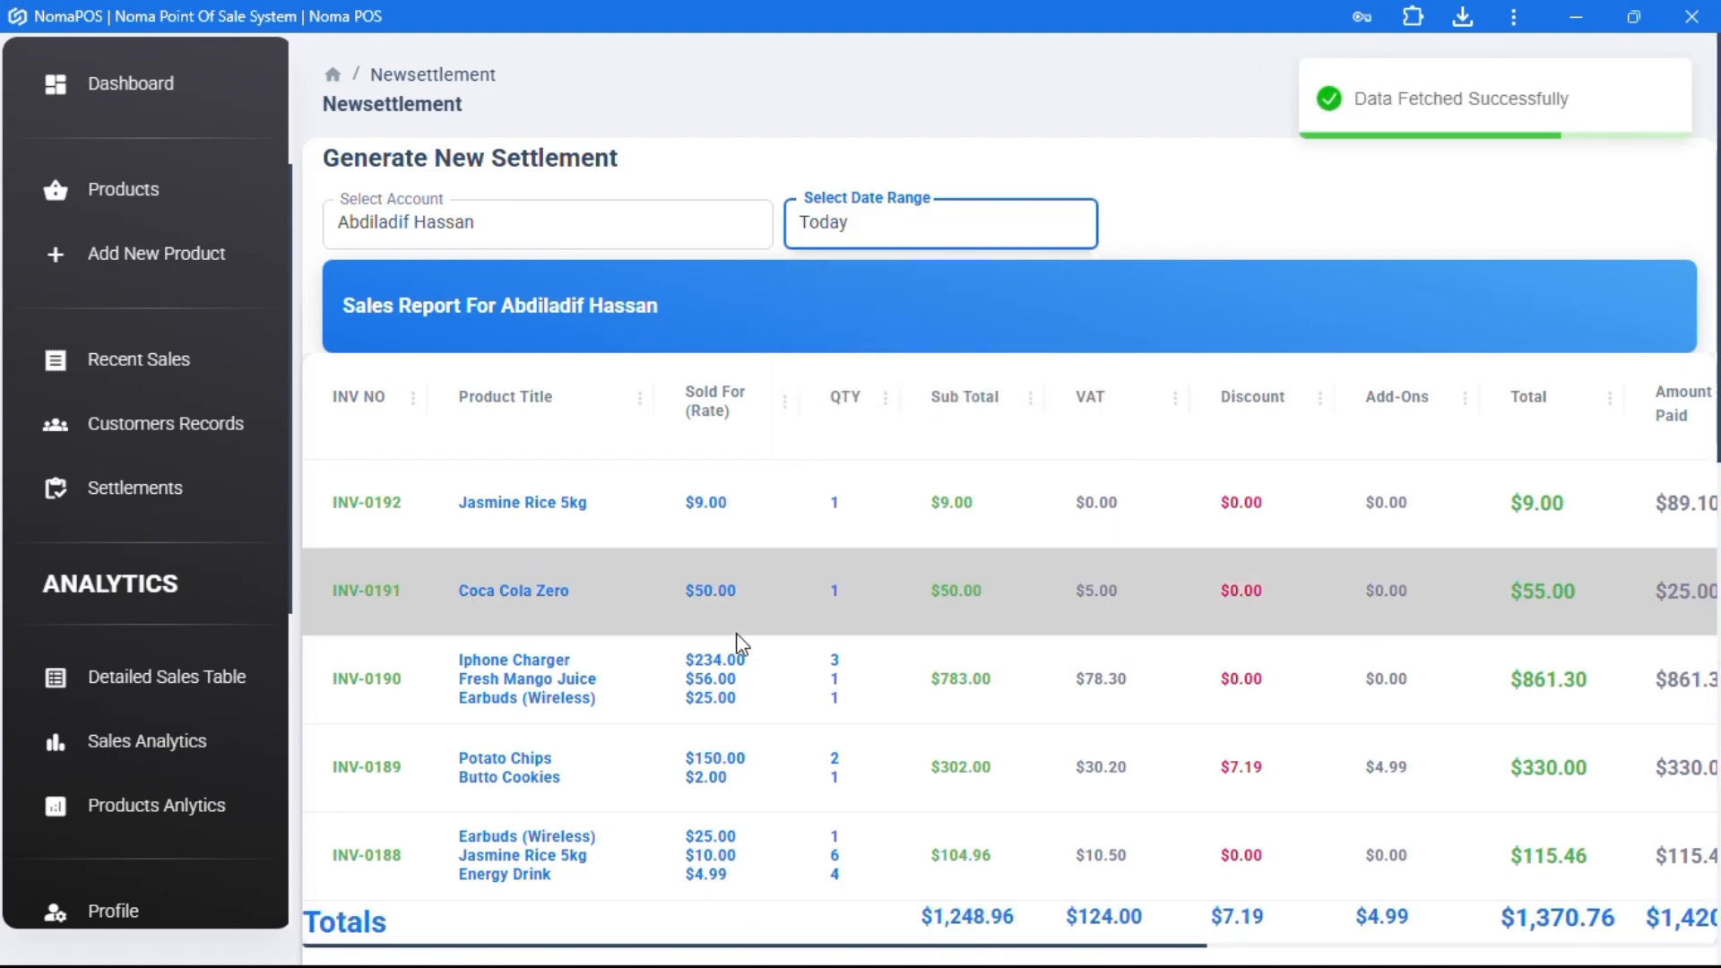
{"action": "scroll", "coordinate": [737, 642], "scroll_direction": "down", "scroll_amount": 5}
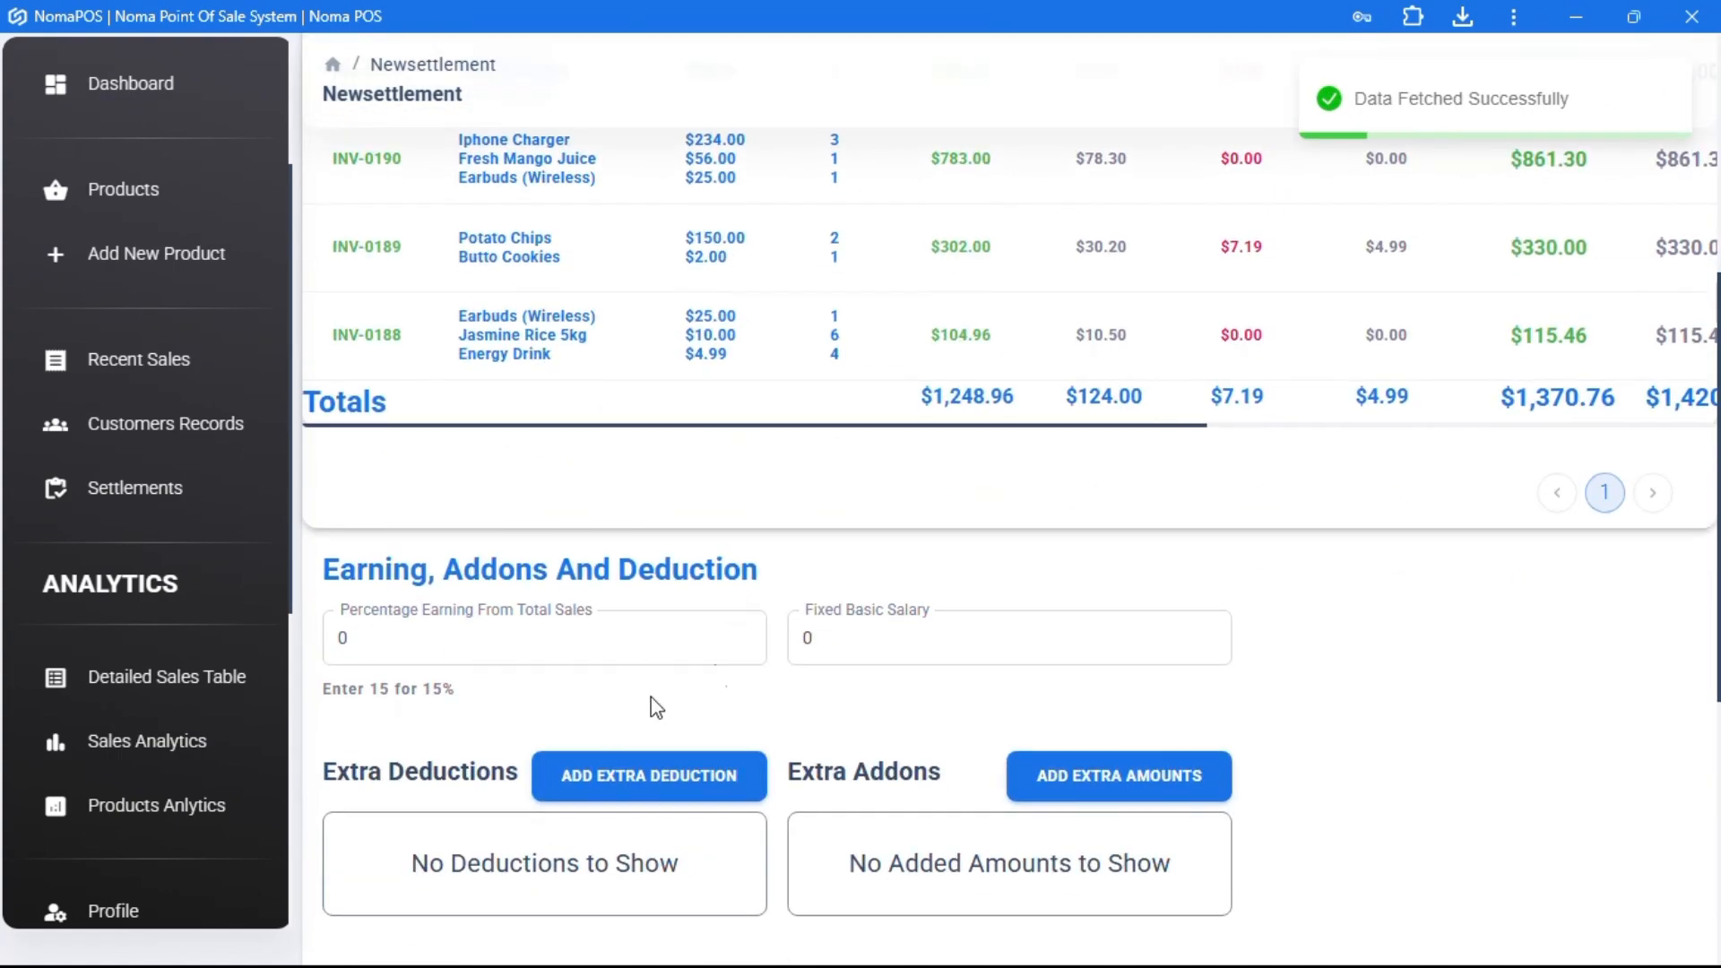
- Enter 30 as the percentage earning from the $1,370.76 total sales
{"action": "left_click", "coordinate": [687, 636]}
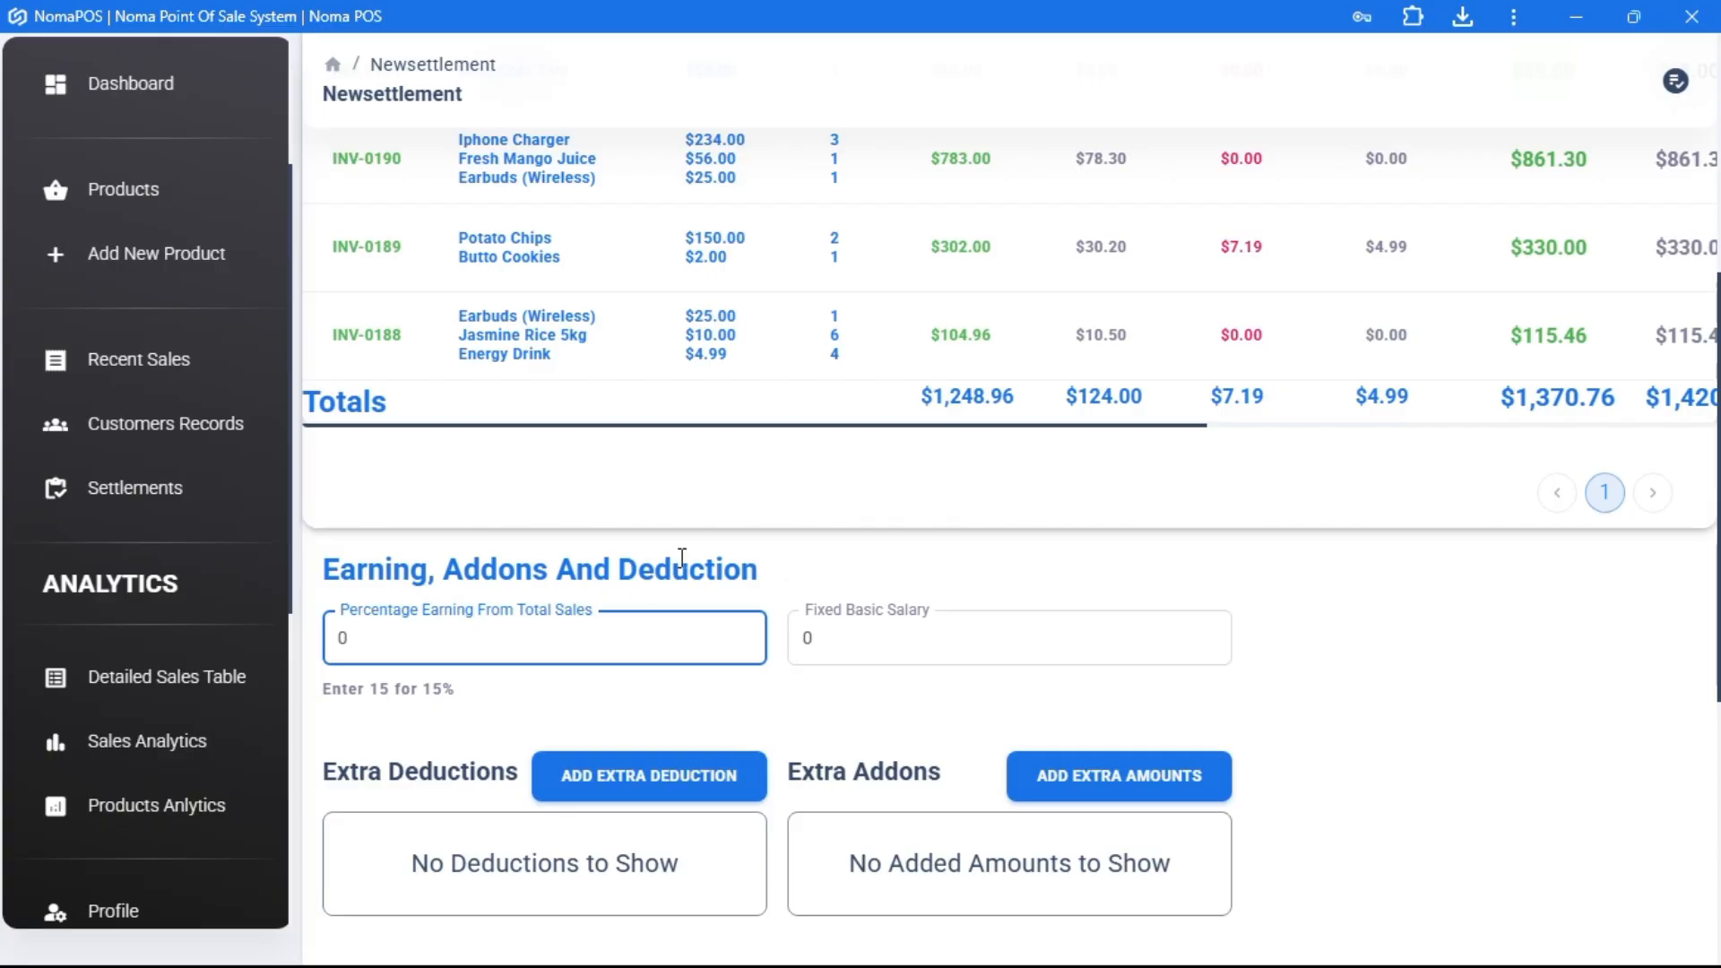
{"action": "scroll", "coordinate": [1229, 346], "scroll_direction": "right", "scroll_amount": 2}
{"action": "scroll", "coordinate": [1237, 359], "scroll_direction": "left", "scroll_amount": 2}
{"action": "scroll", "coordinate": [1268, 753], "scroll_direction": "down", "scroll_amount": 6}
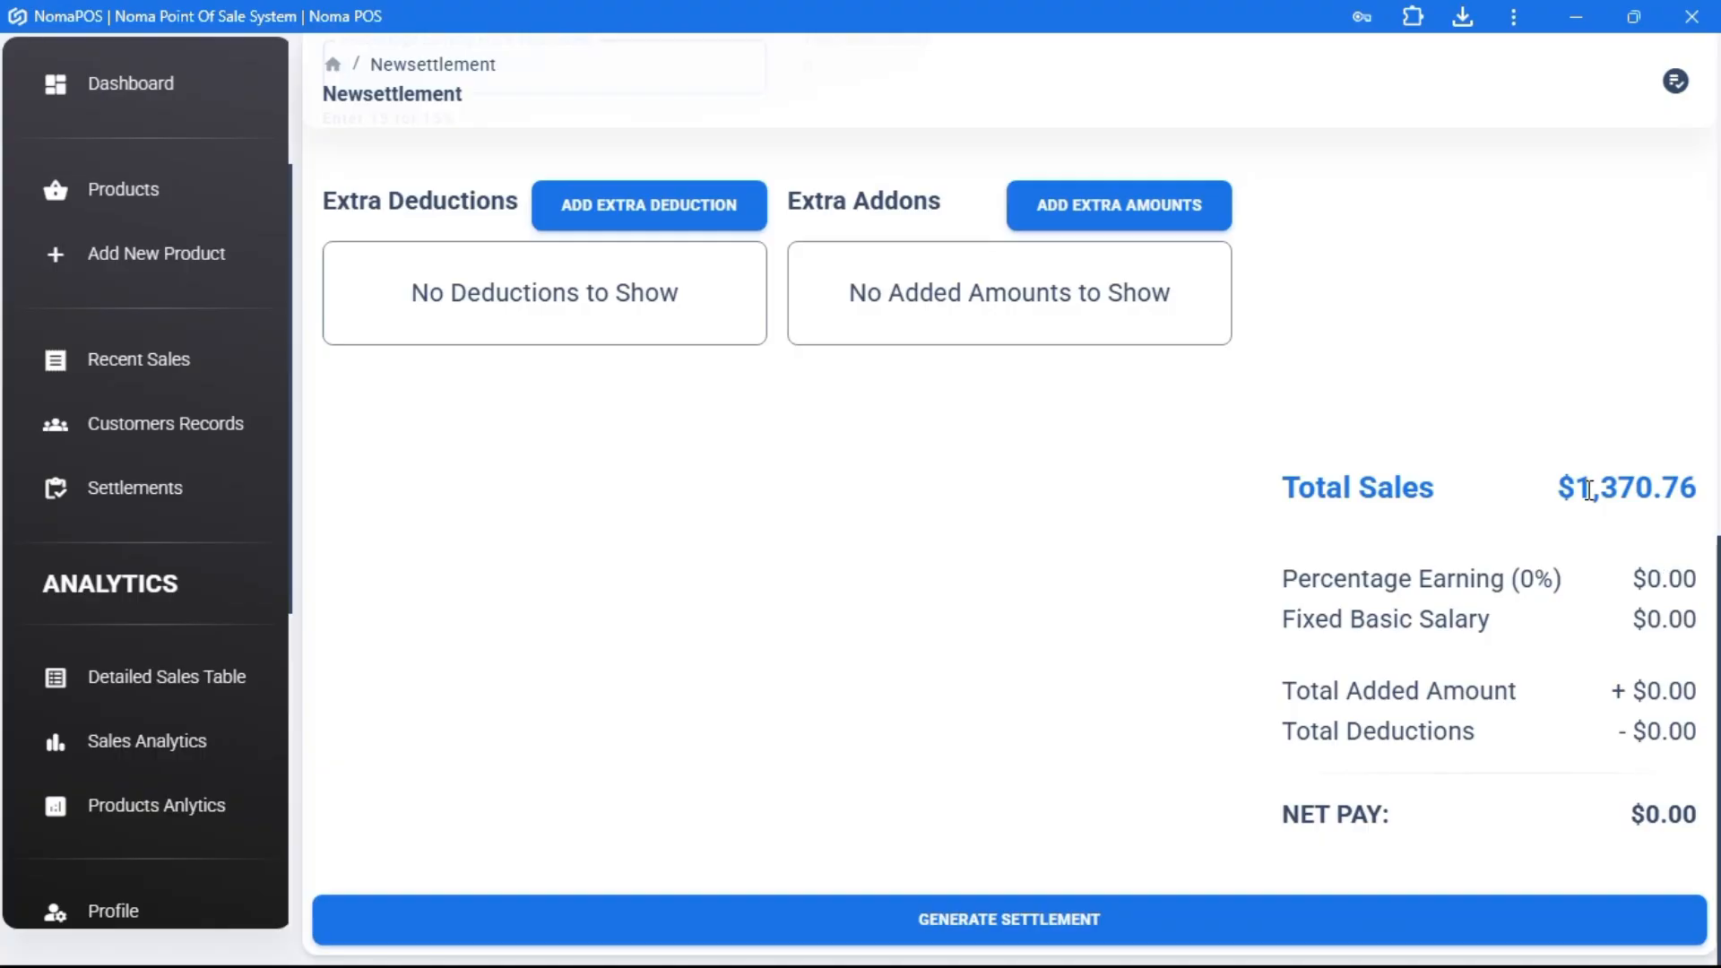
{"action": "left_click_drag", "start_coordinate": [1583, 490], "coordinate": [1696, 491]}
{"action": "left_click", "coordinate": [937, 548]}
{"action": "scroll", "coordinate": [933, 549], "scroll_direction": "up", "scroll_amount": 4}
{"action": "scroll", "coordinate": [619, 399], "scroll_direction": "down", "scroll_amount": 1}
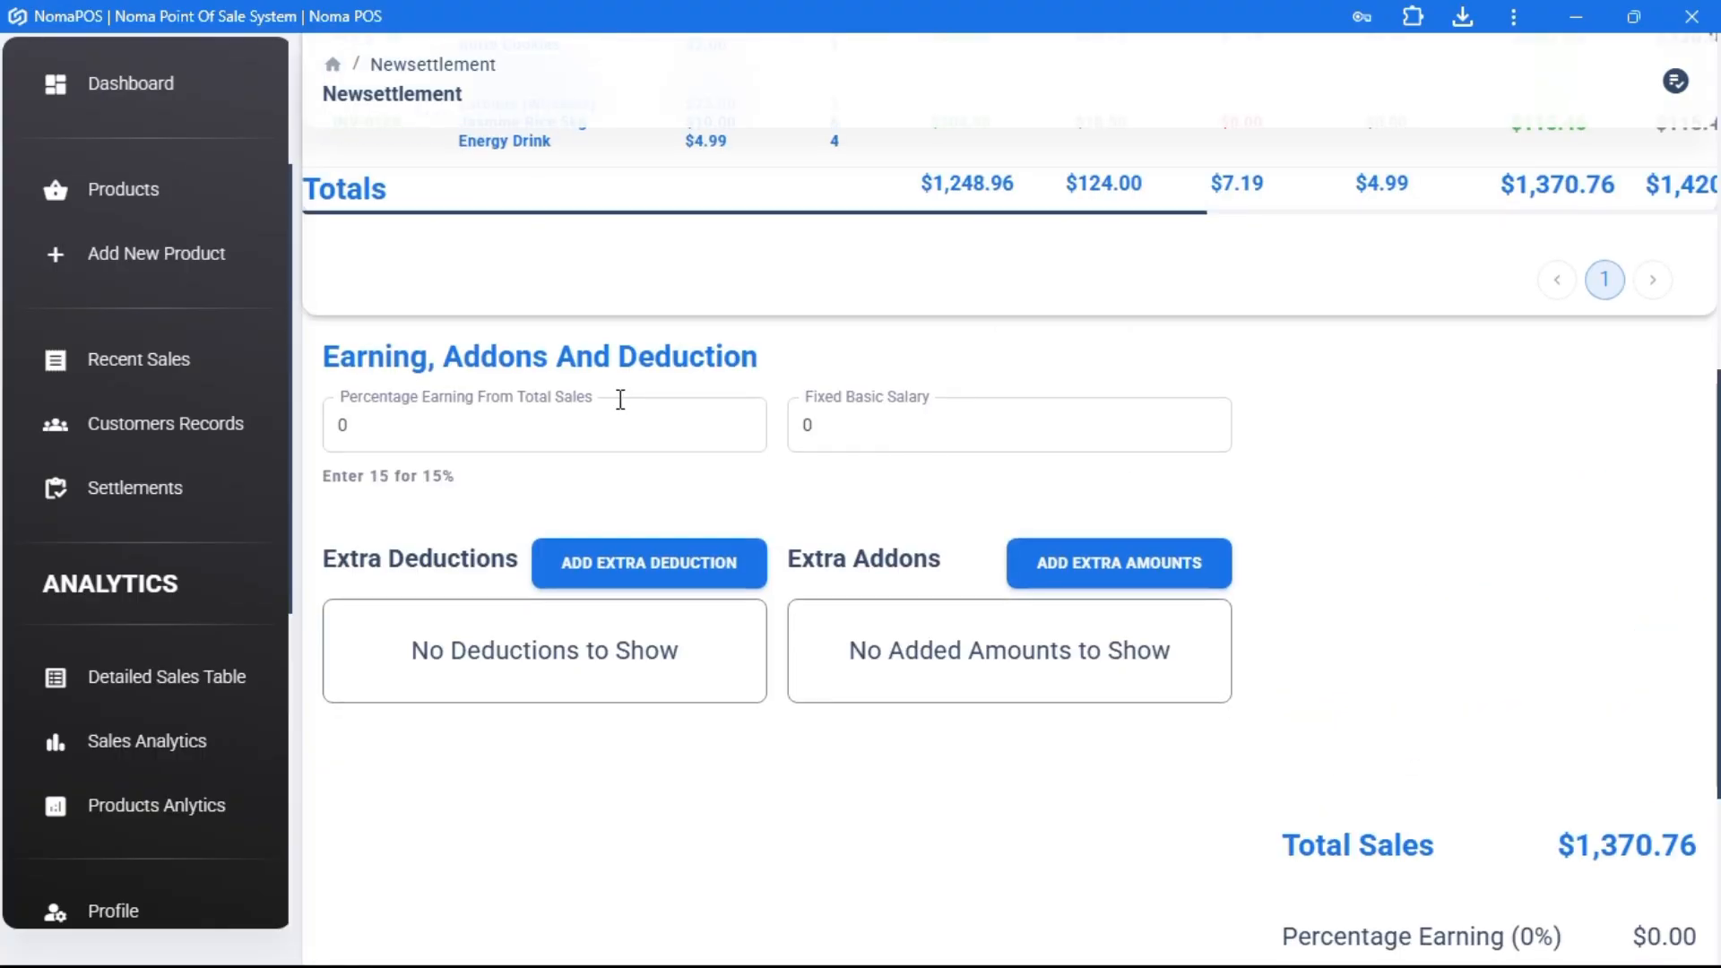
{"action": "left_click_drag", "start_coordinate": [359, 346], "coordinate": [319, 350]}
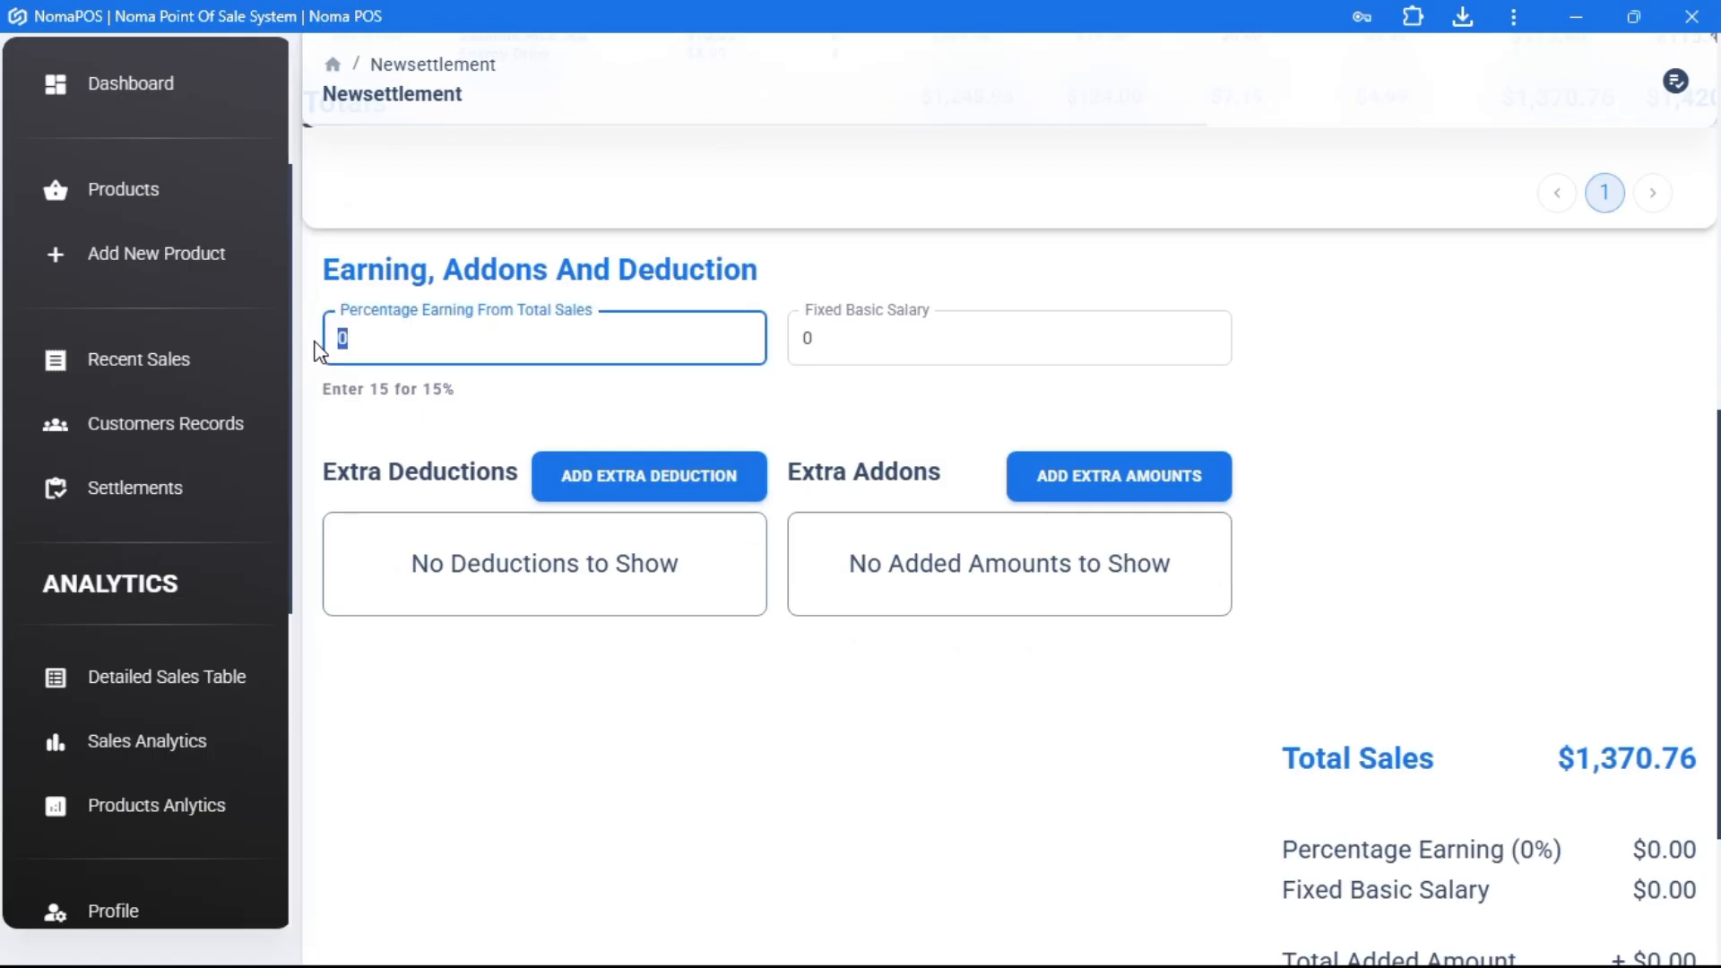
{"action": "type", "text": "1"}
{"action": "key", "text": "BackSpace"}
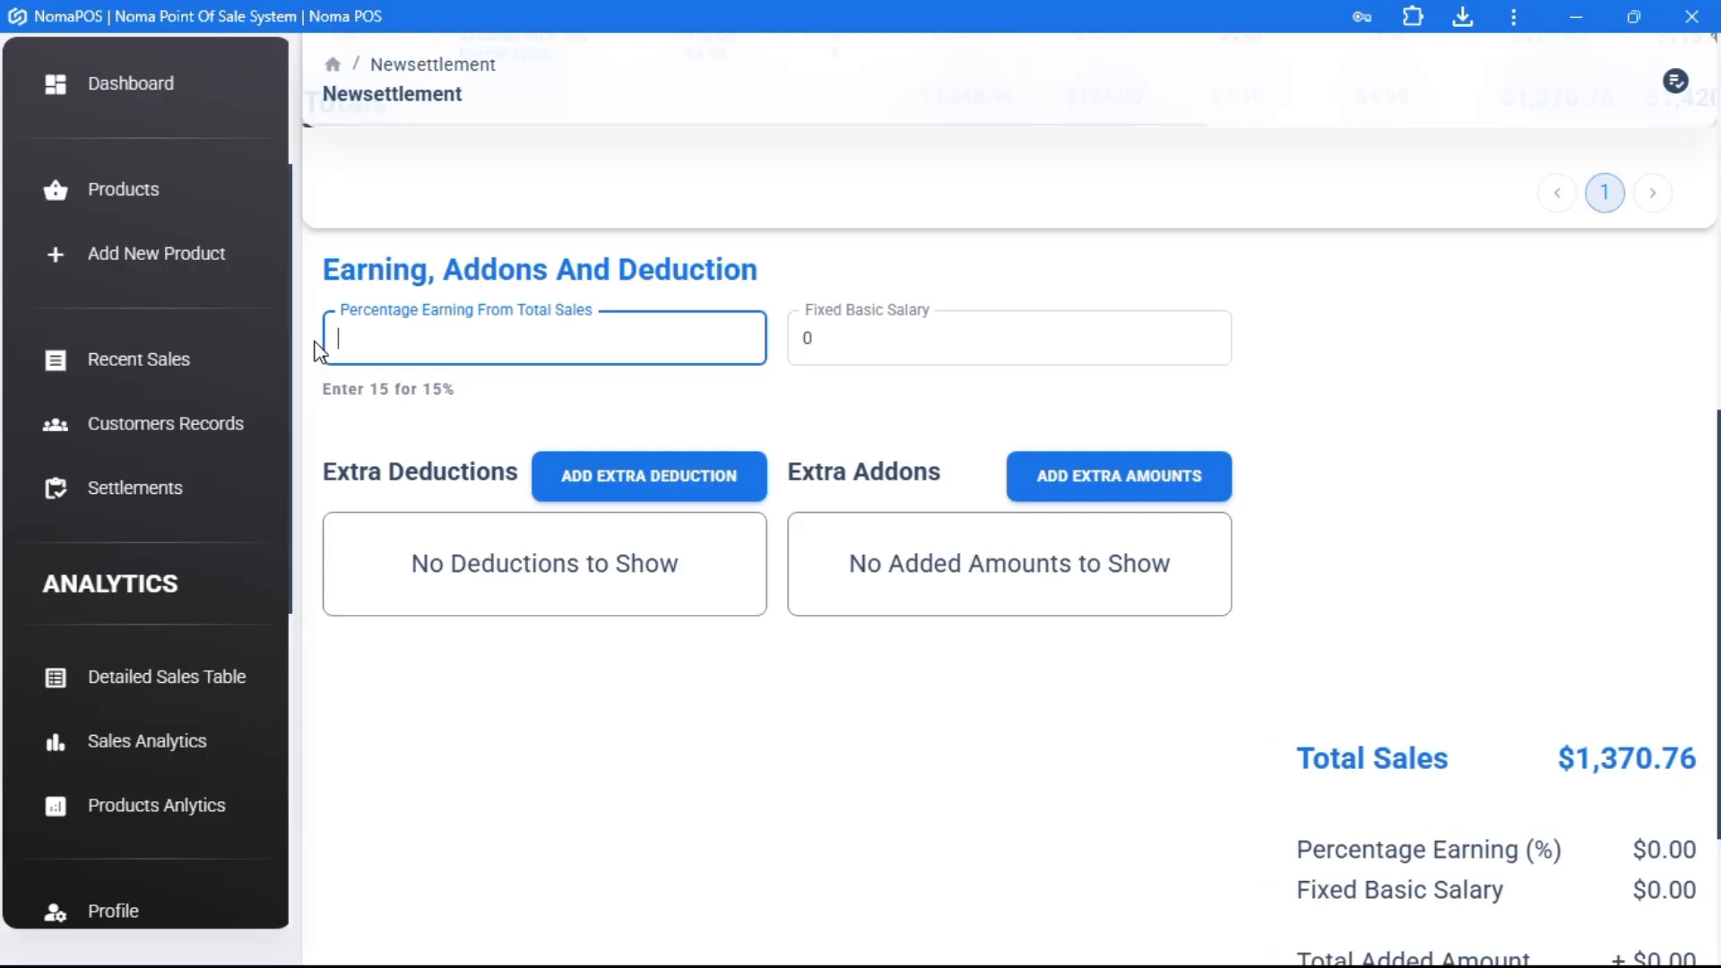
{"action": "type", "text": "30"}
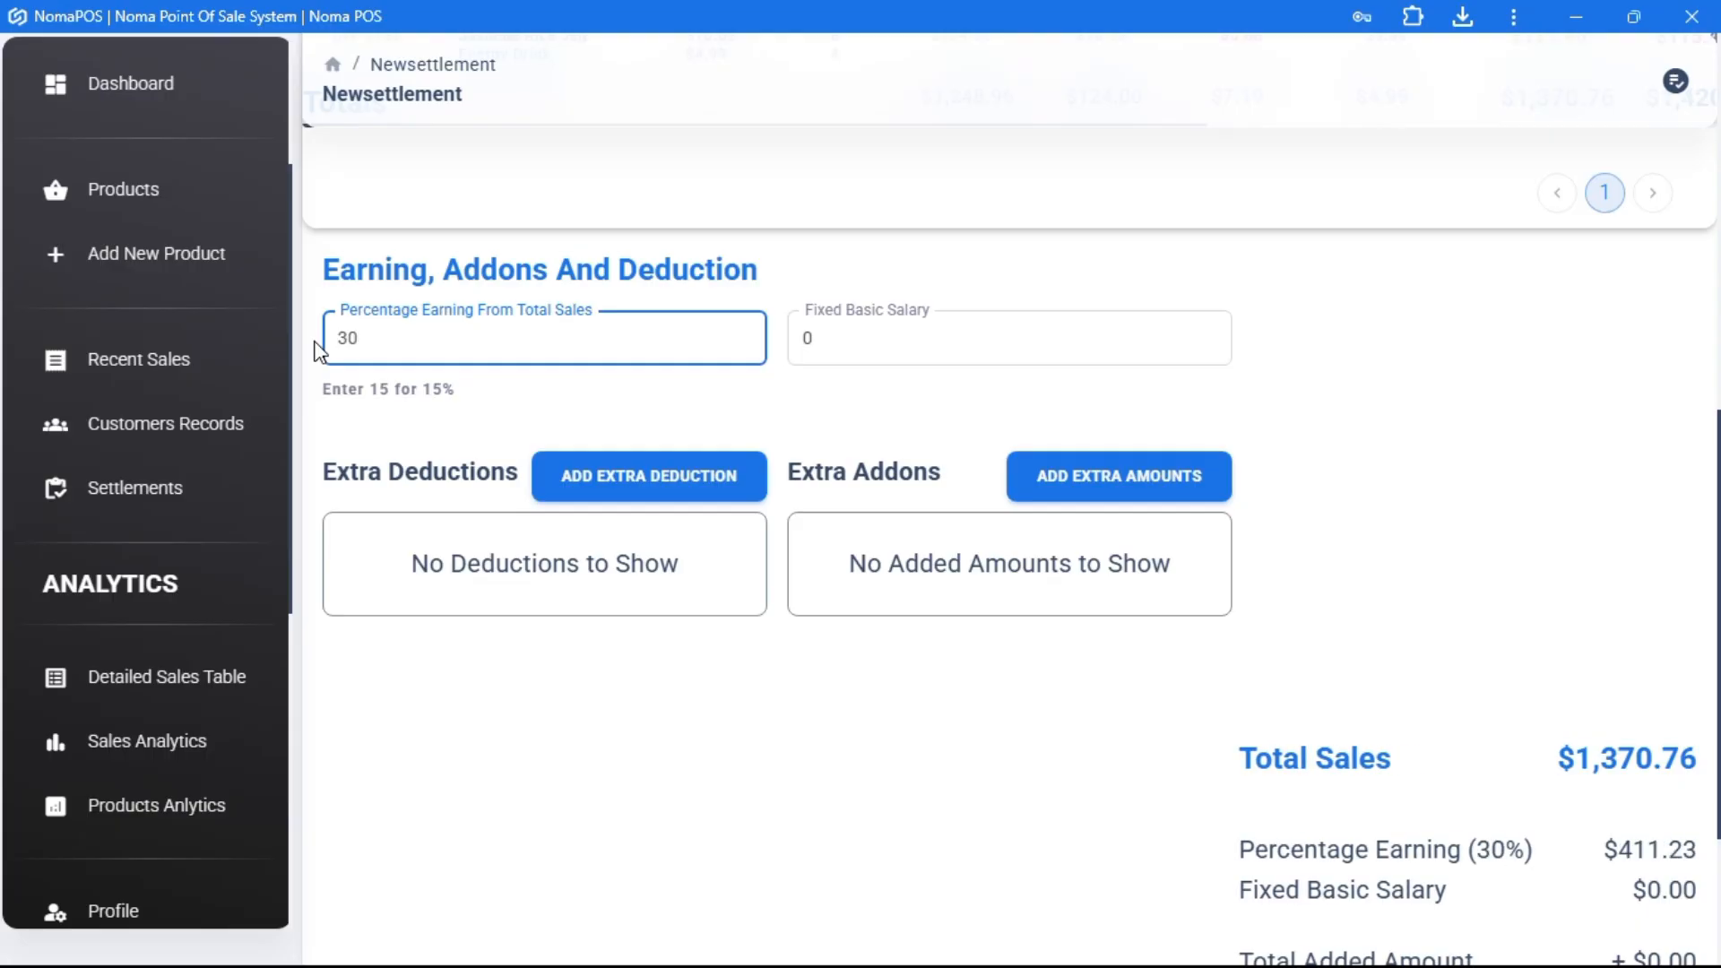
- Change the percentage earning to 0 and the fixed basic salary to 300
{"action": "scroll", "coordinate": [1094, 715], "scroll_direction": "down", "scroll_amount": 3}
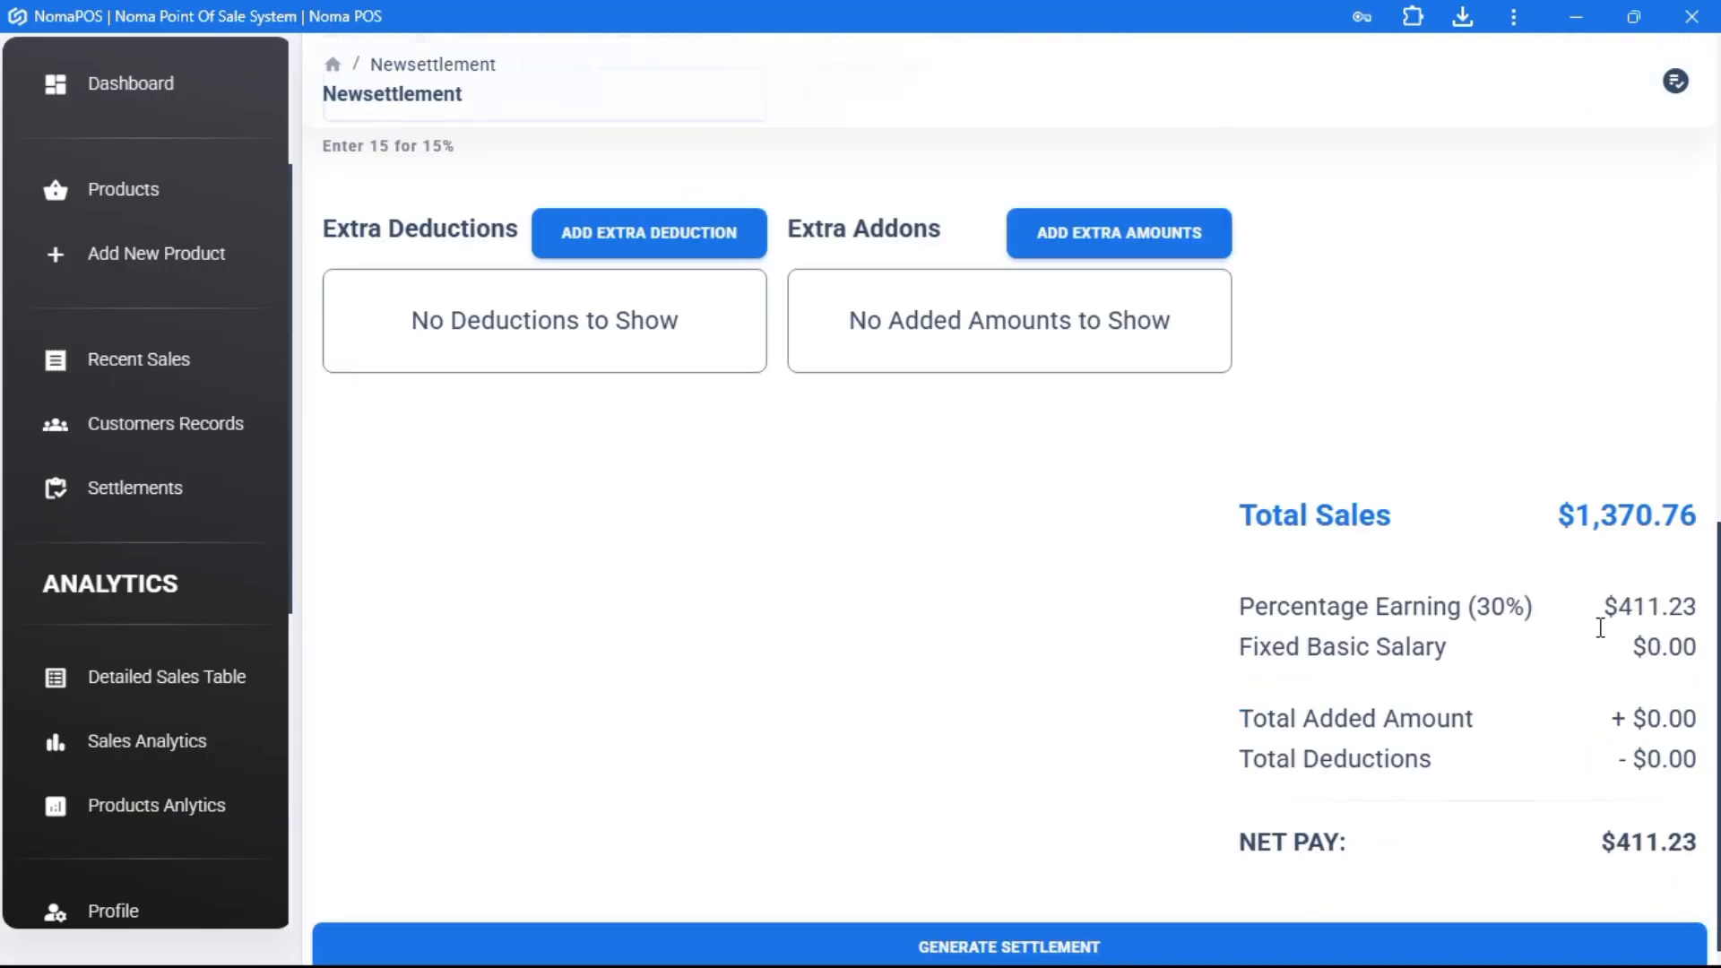
{"action": "scroll", "coordinate": [1079, 764], "scroll_direction": "up", "scroll_amount": 3}
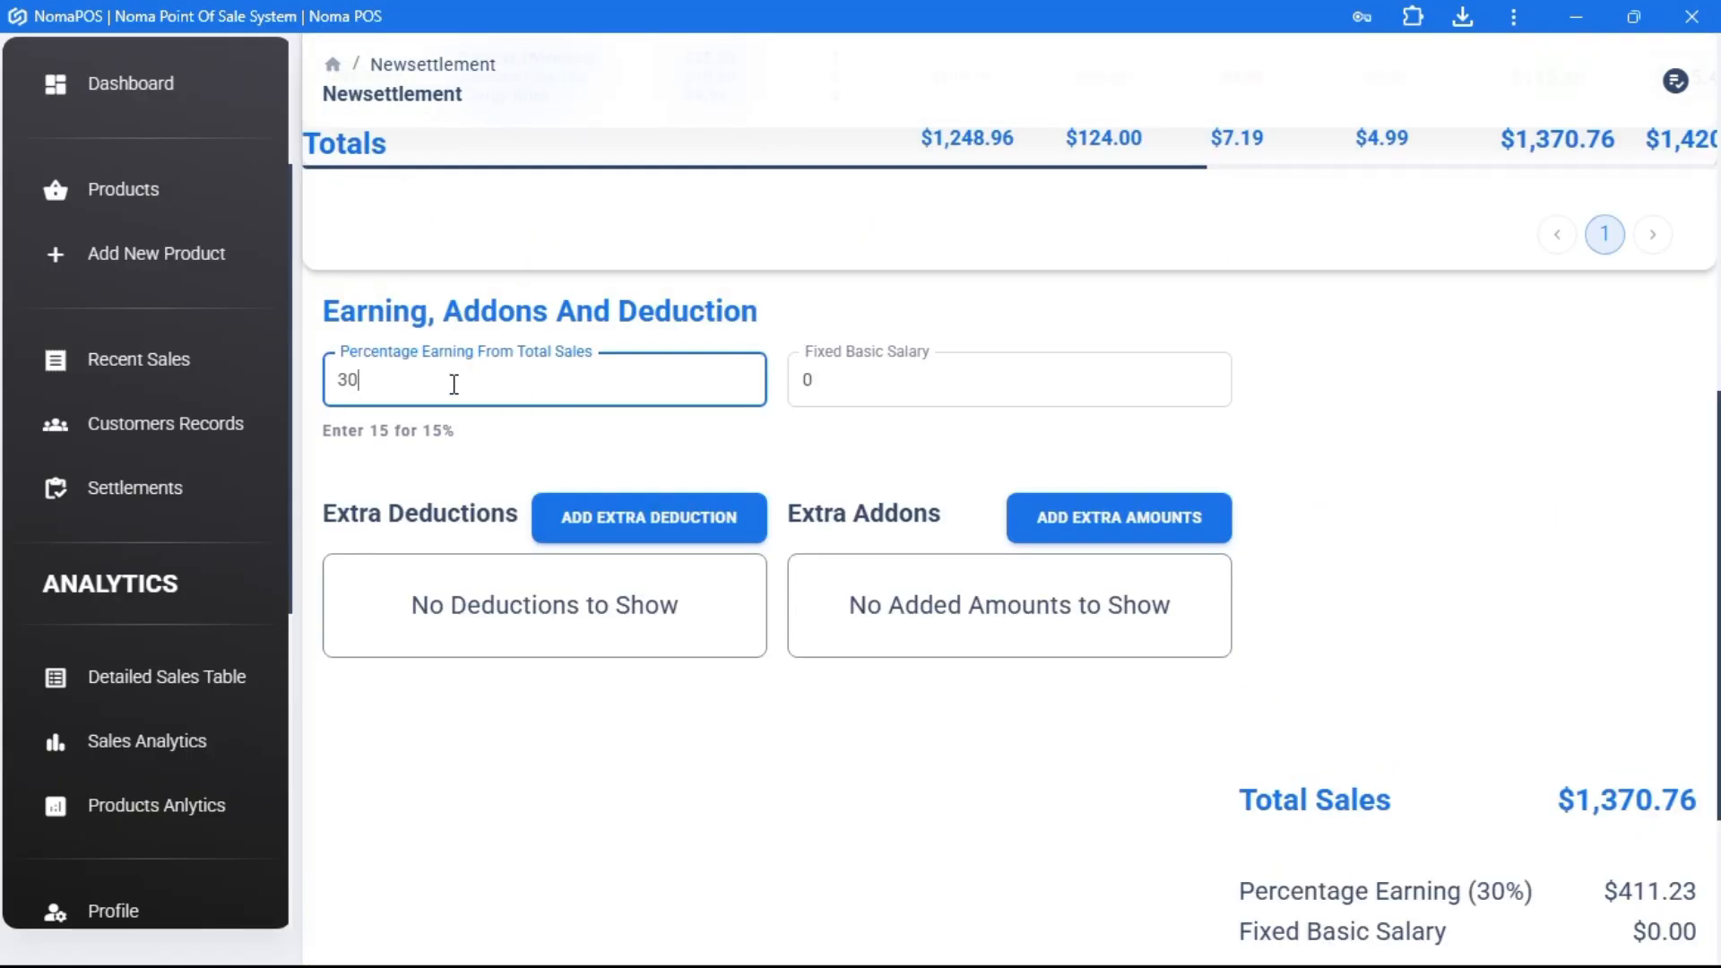
{"action": "key", "text": "BackSpace"}
{"action": "key", "text": "BackSpace"}
{"action": "type", "text": "0"}
{"action": "left_click", "coordinate": [849, 380]}
{"action": "key", "text": "BackSpace"}
{"action": "type", "text": "300"}
{"action": "left_click", "coordinate": [1387, 465]}
- Add a trial extra deduction row with value 99.99
{"action": "scroll", "coordinate": [1145, 403], "scroll_direction": "down", "scroll_amount": 3}
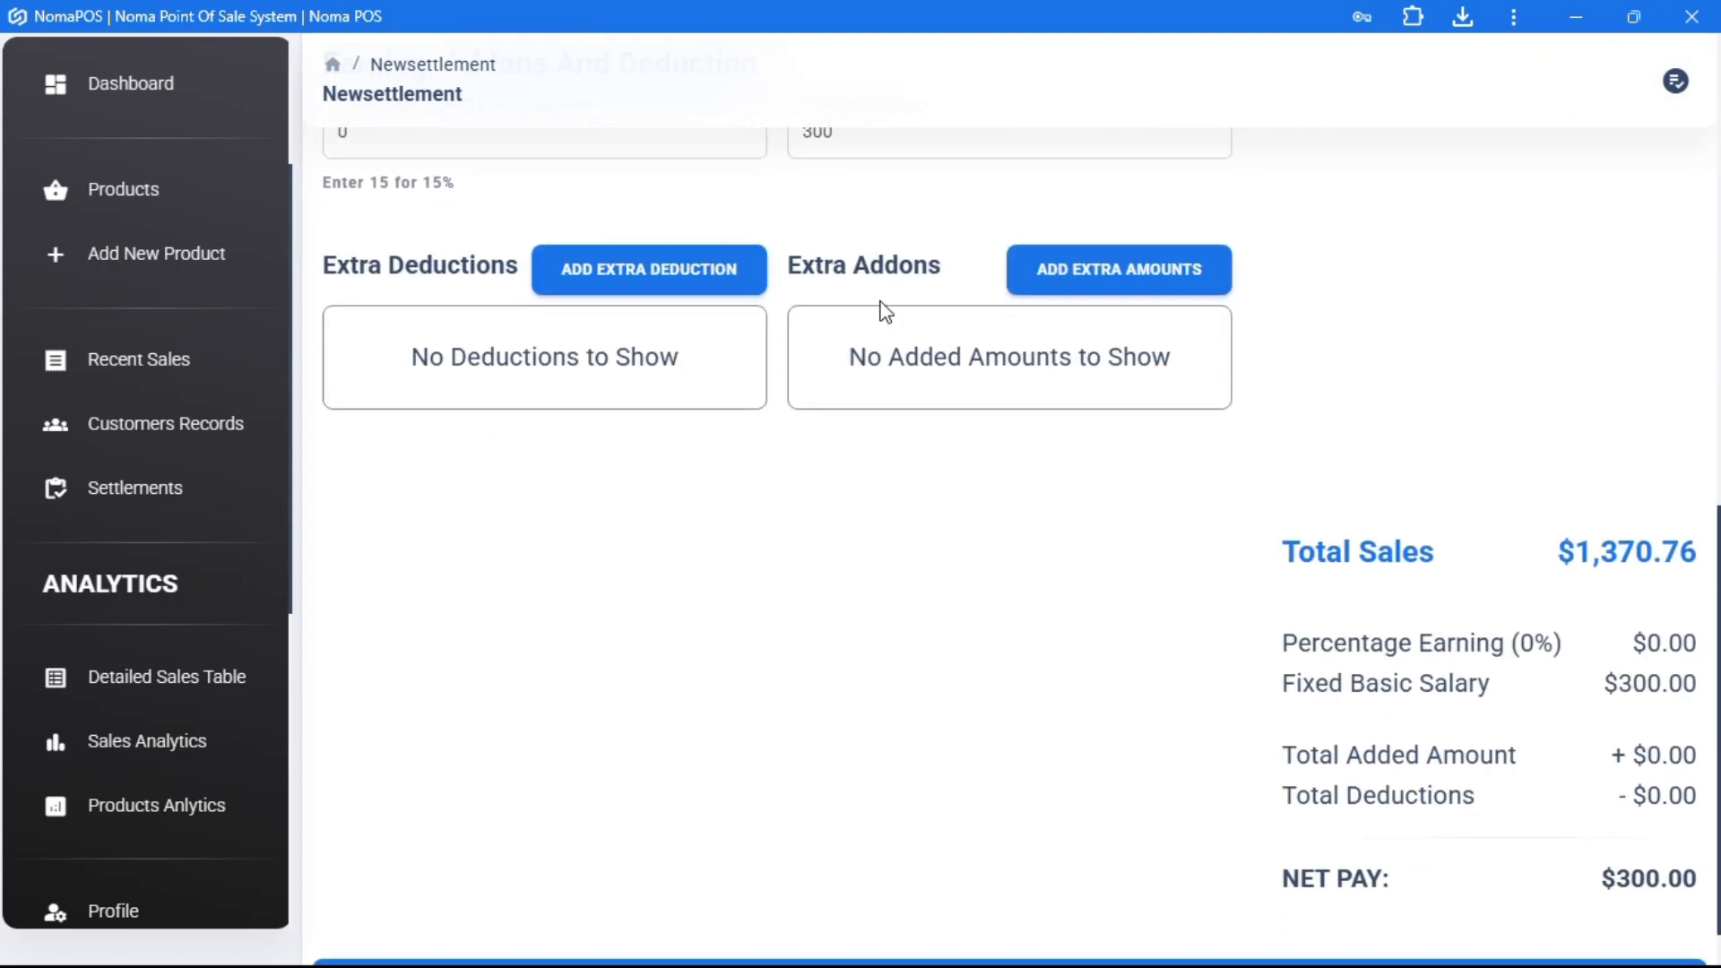
{"action": "left_click", "coordinate": [639, 275]}
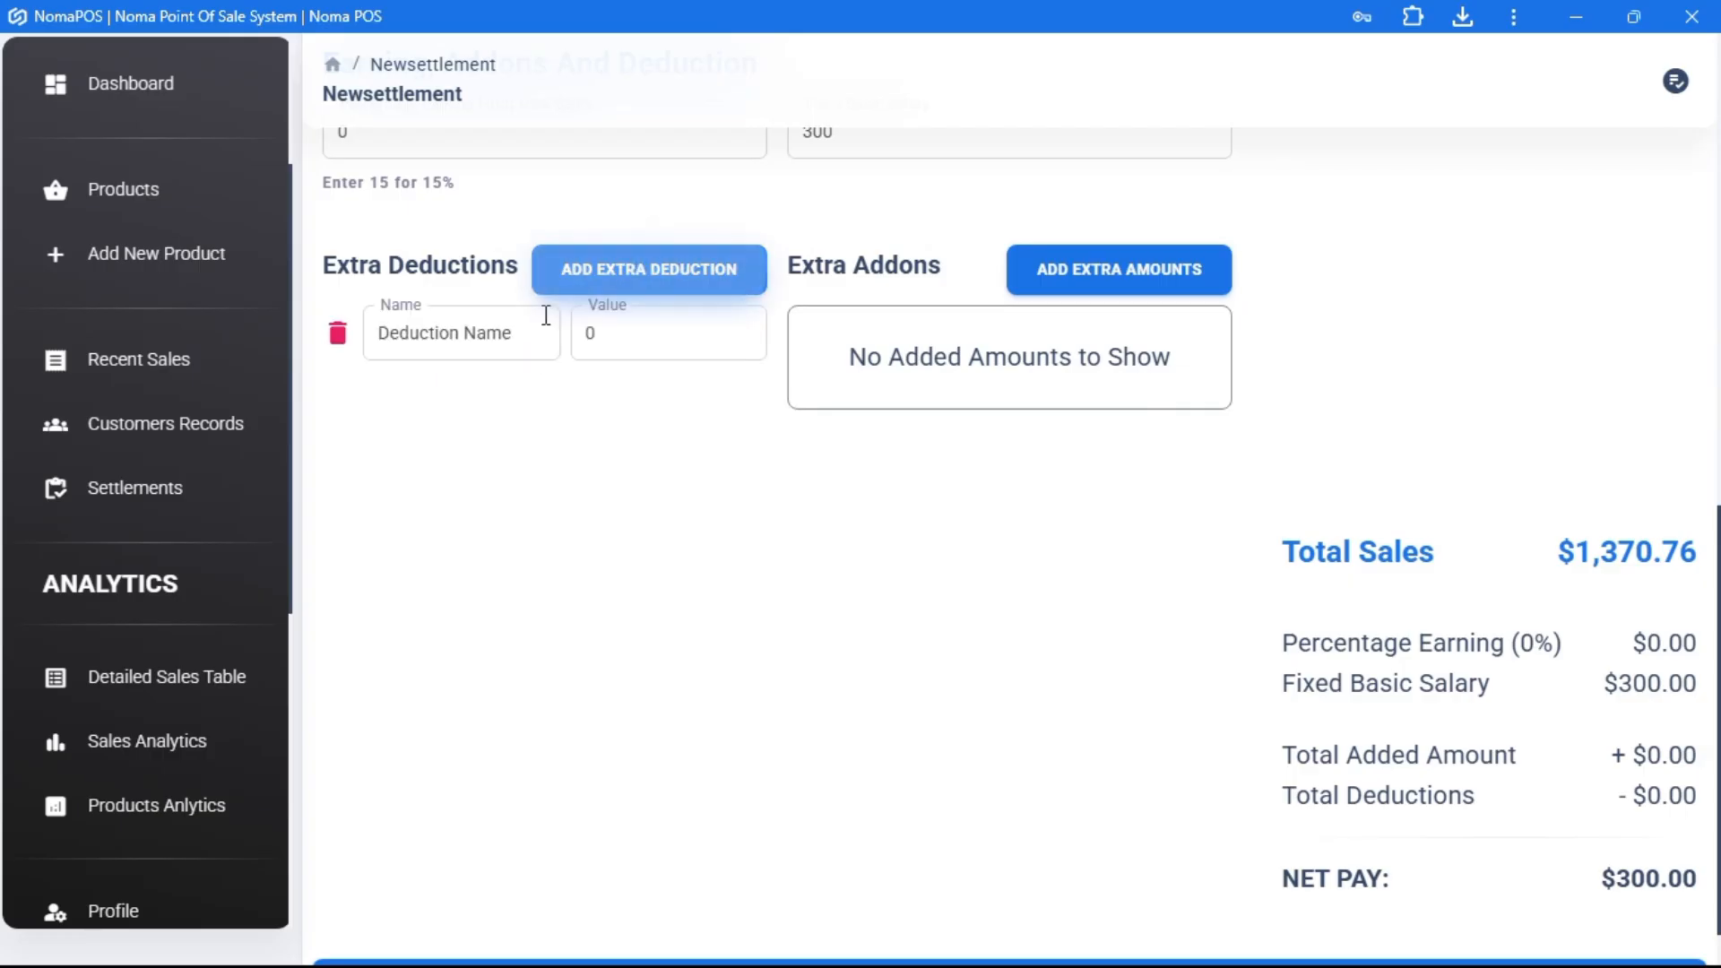
{"action": "left_click", "coordinate": [480, 336]}
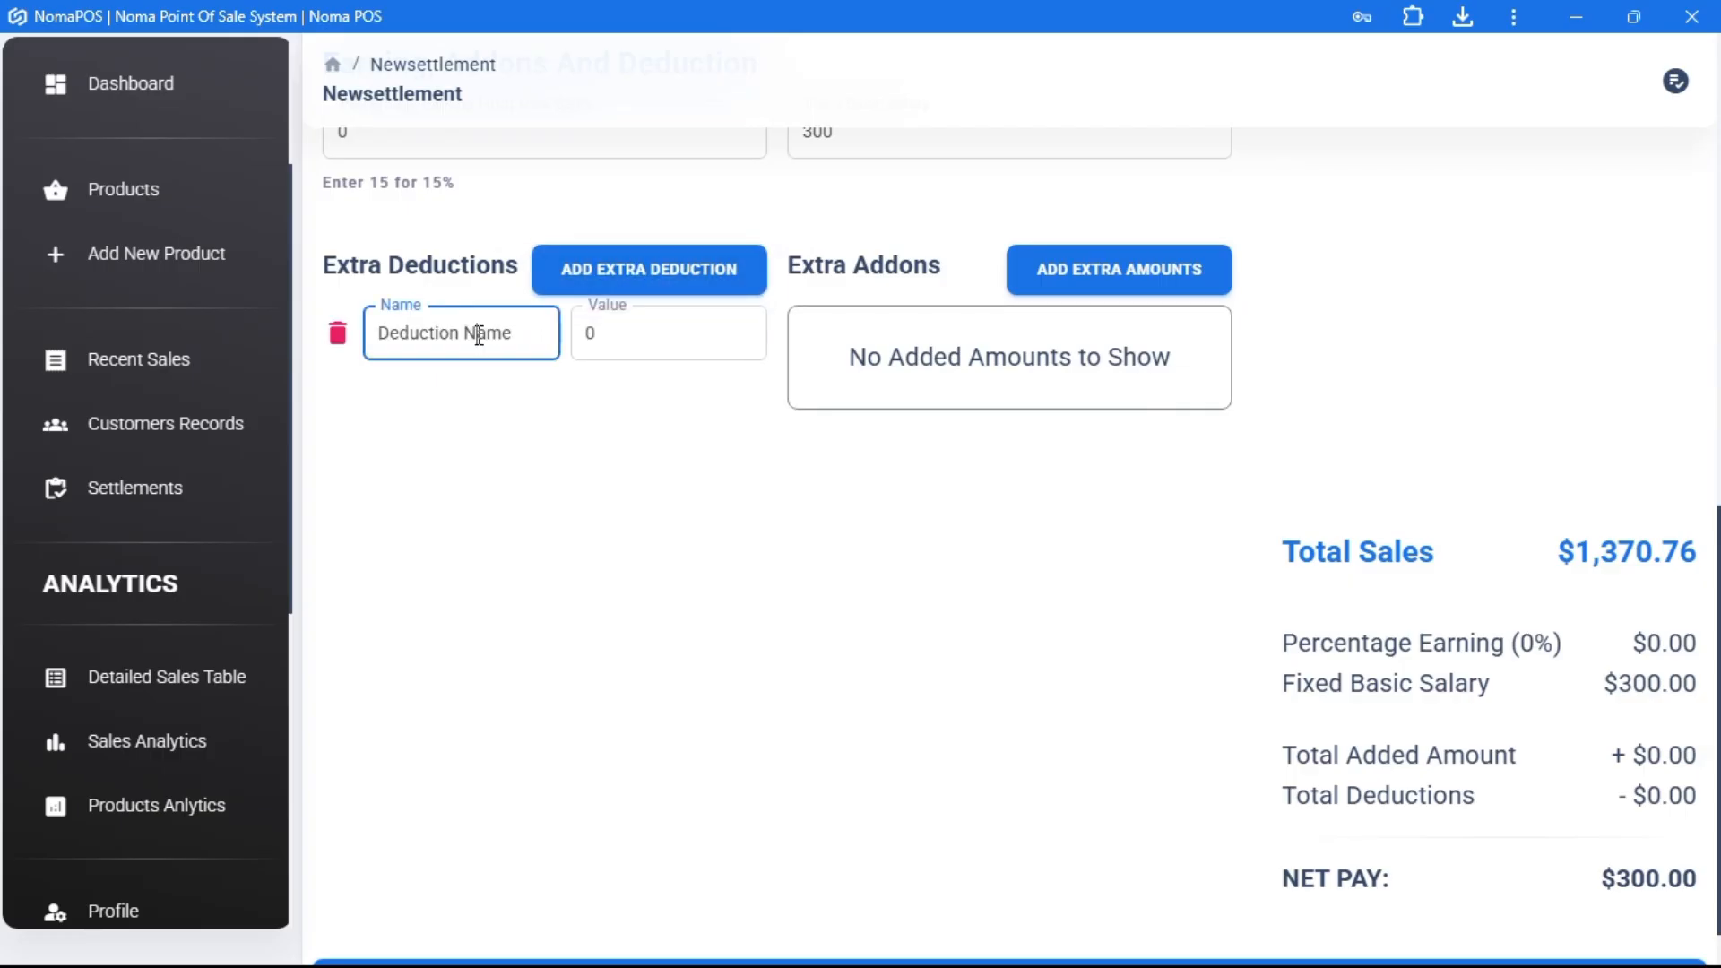
{"action": "key", "text": "Tab"}
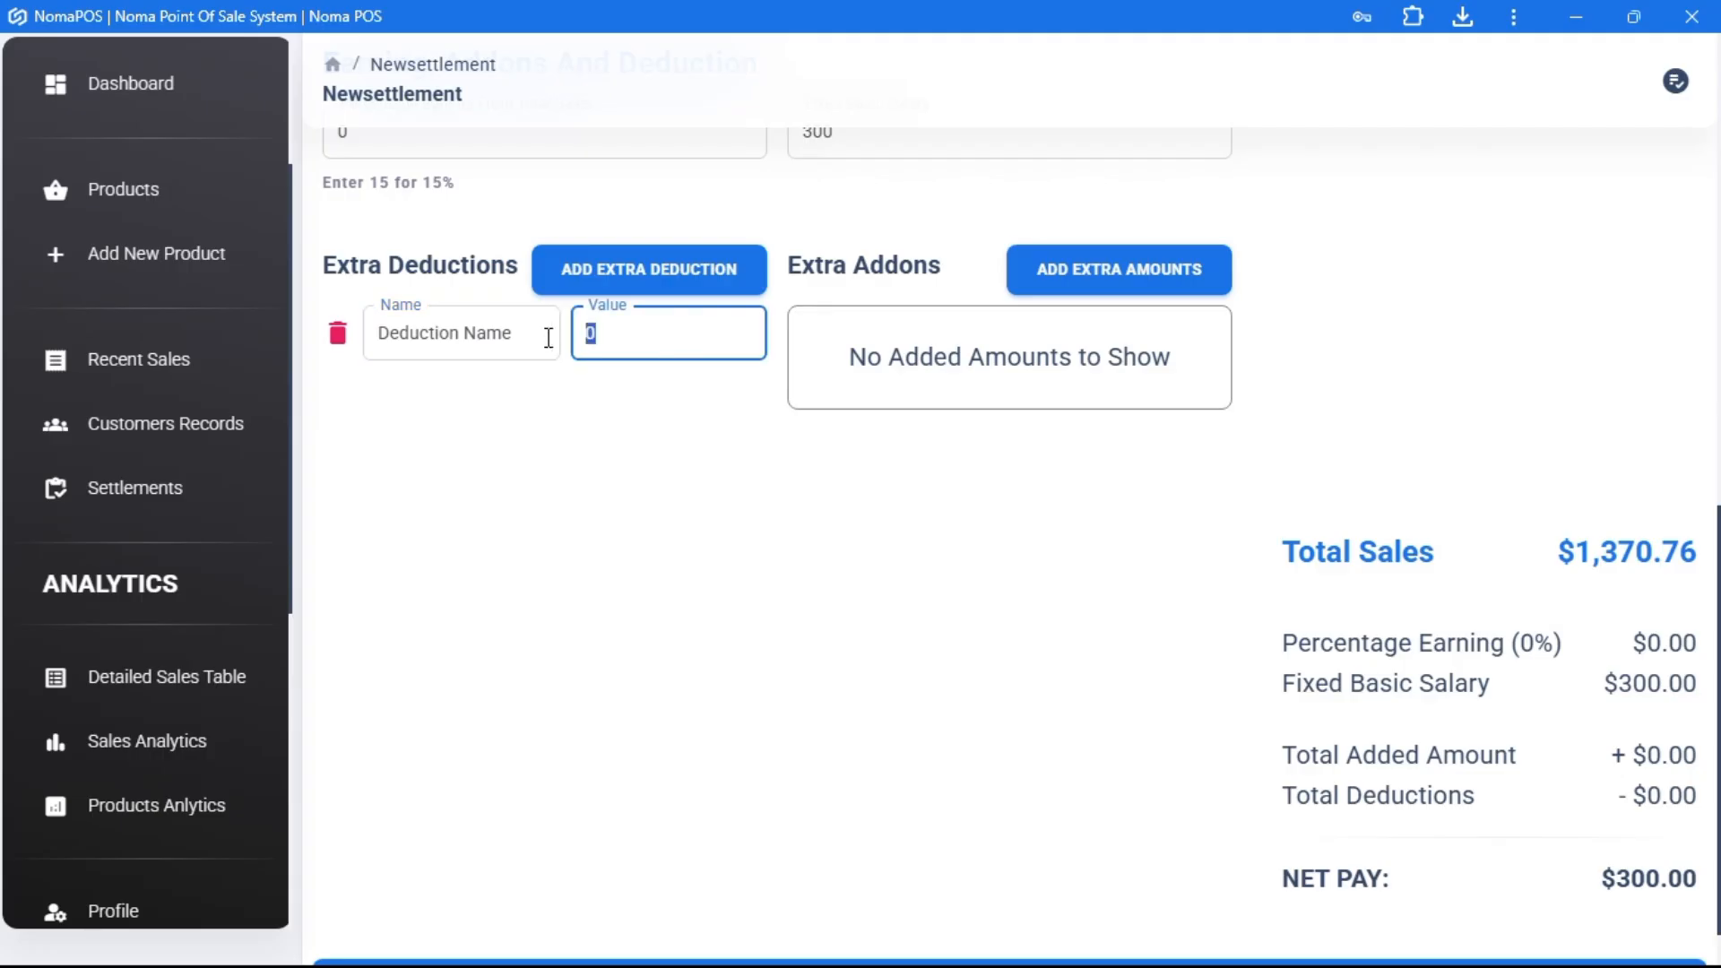
{"action": "type", "text": "99.99"}
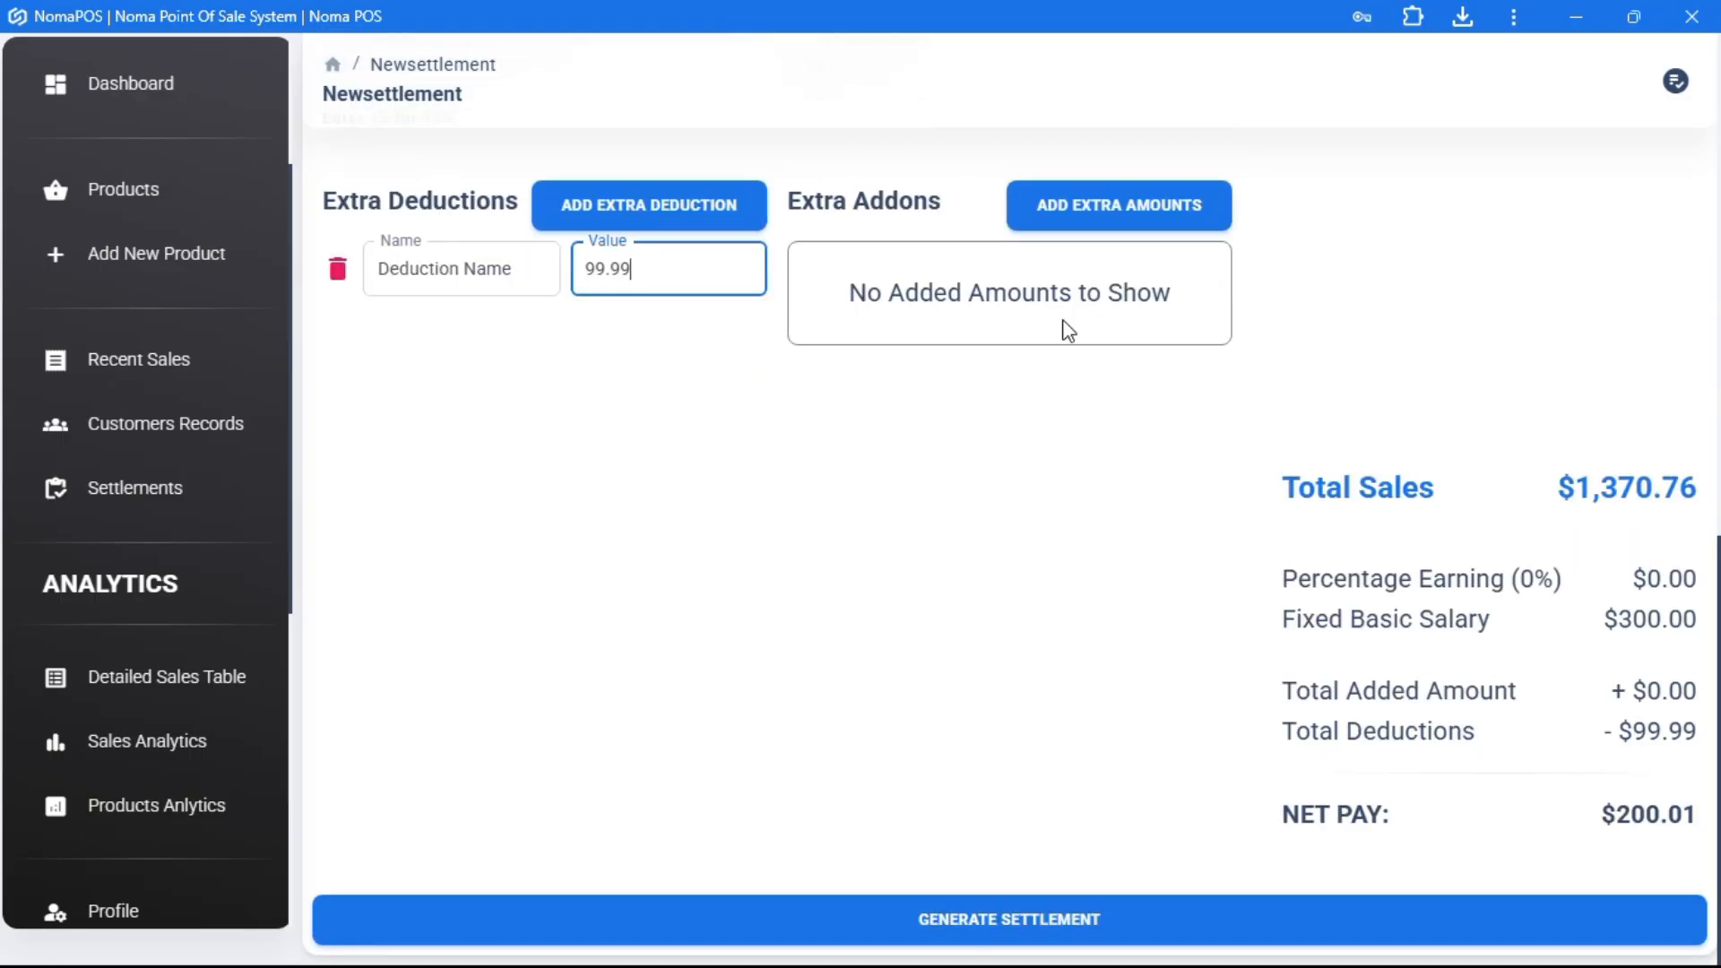
- Add and remove three addon rows, delete the deduction, and generate the settlement
{"action": "left_click", "coordinate": [1047, 206]}
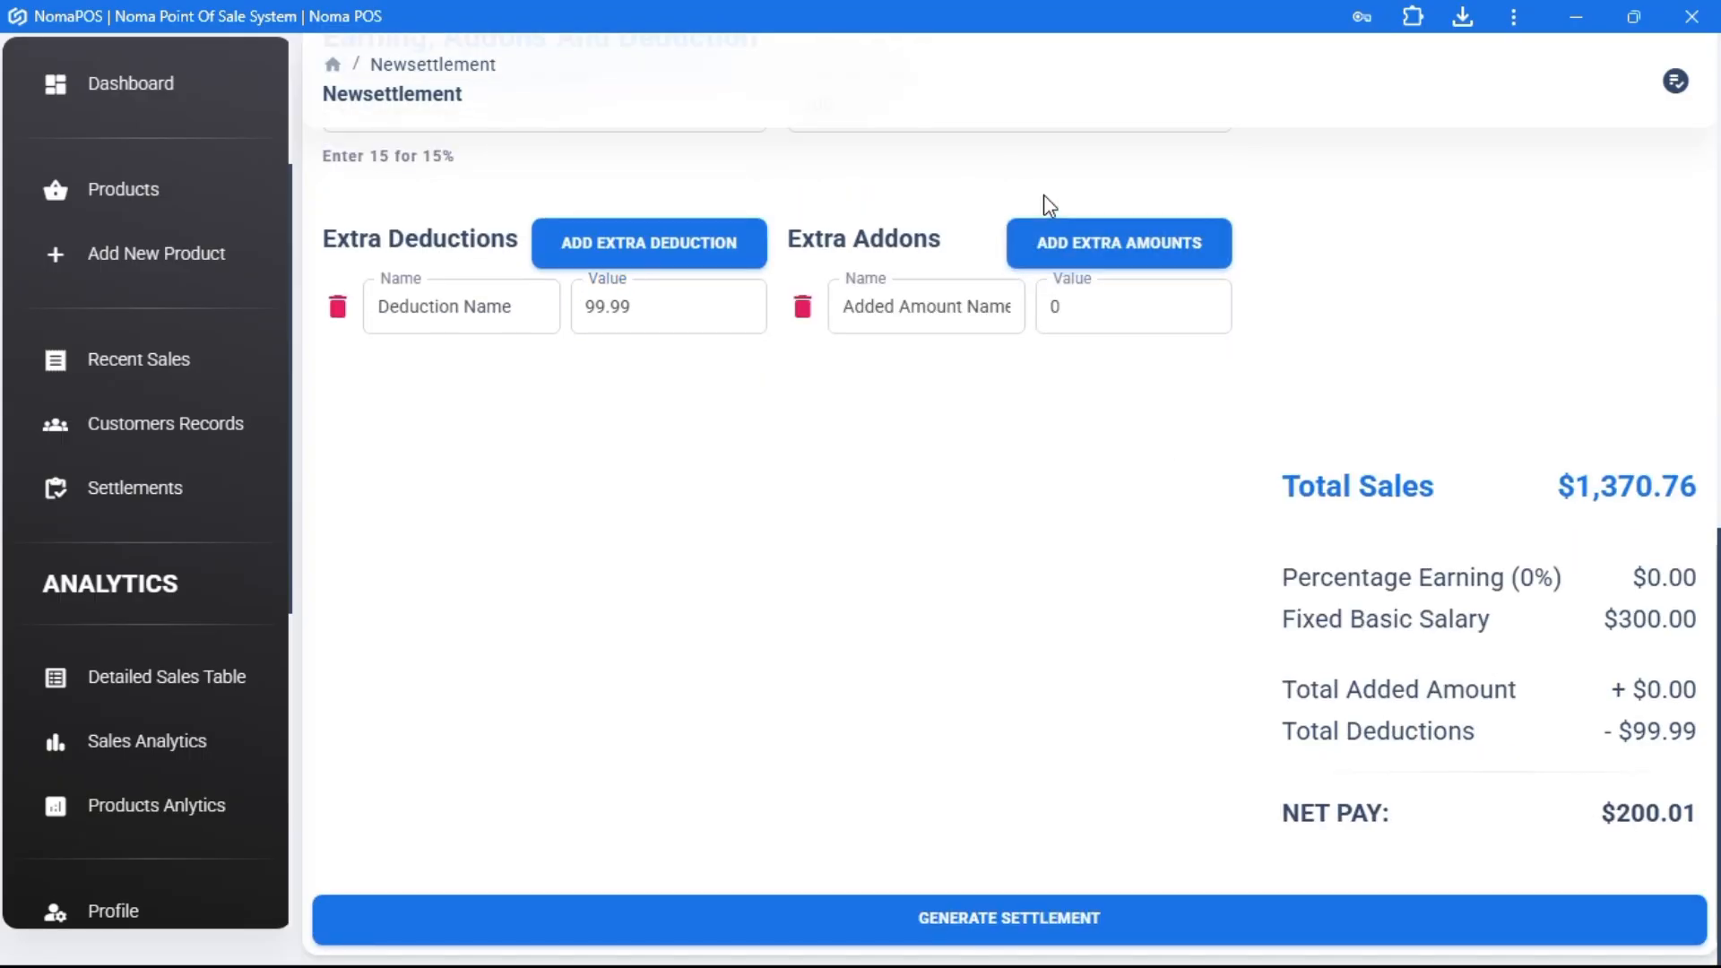
{"action": "left_click", "coordinate": [1070, 236]}
{"action": "left_click", "coordinate": [1070, 238]}
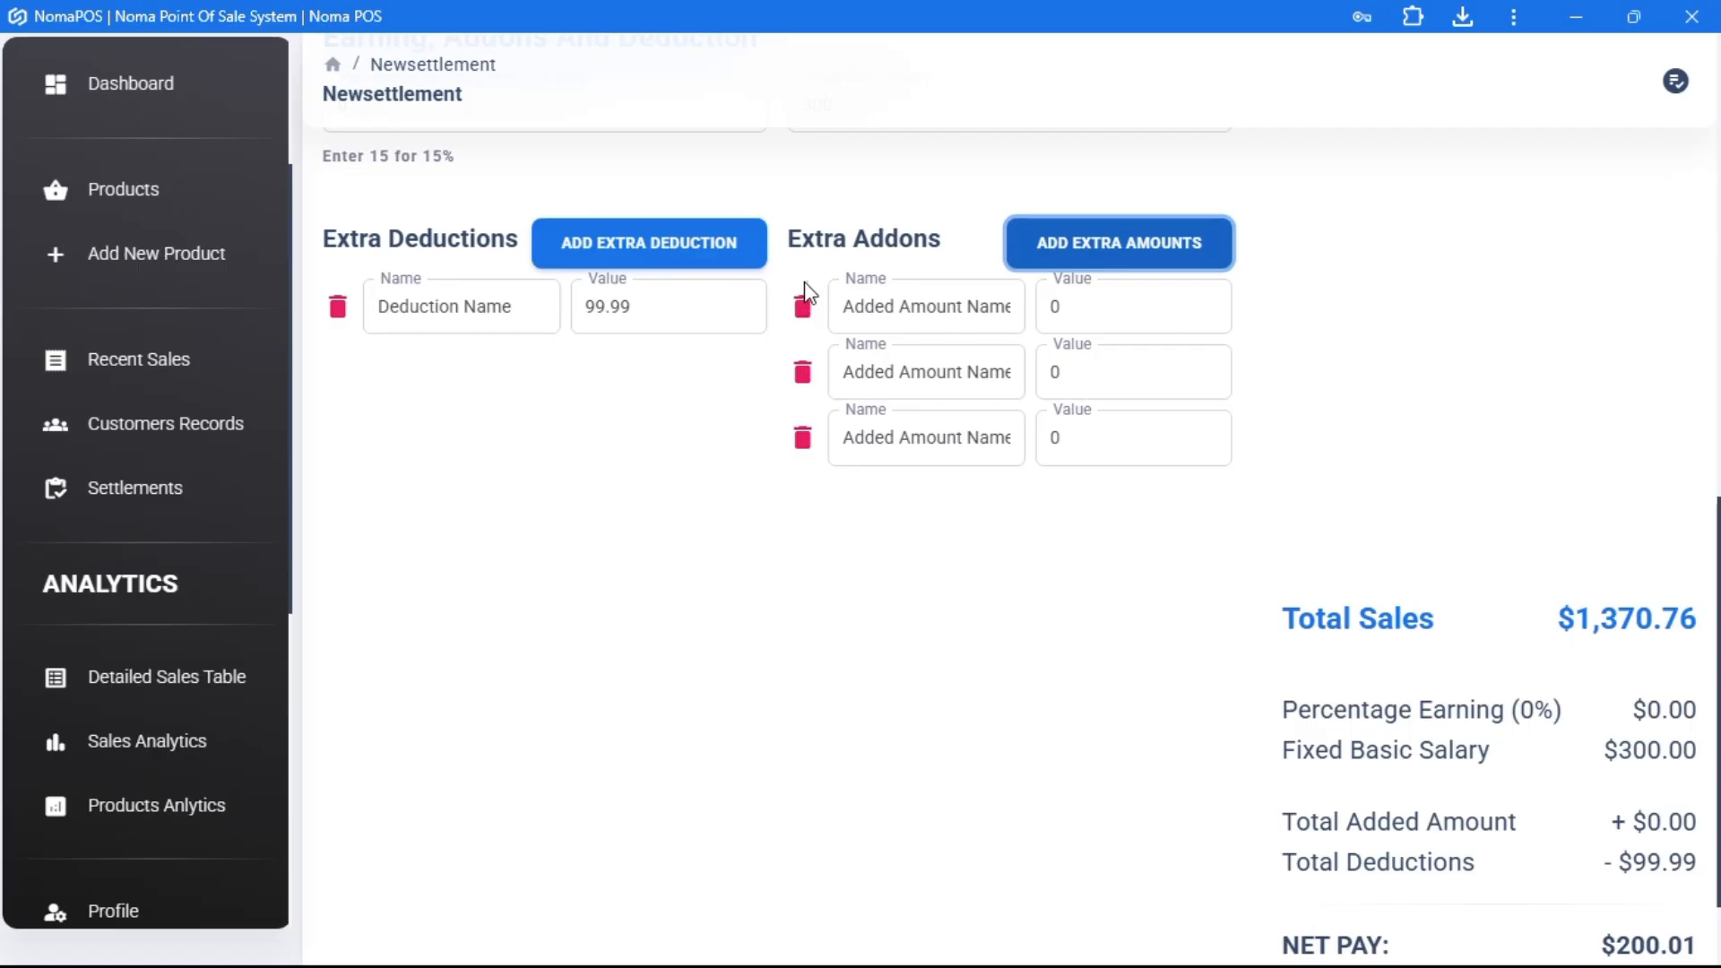
{"action": "left_click", "coordinate": [803, 308]}
{"action": "left_click", "coordinate": [803, 307]}
{"action": "left_click", "coordinate": [803, 308]}
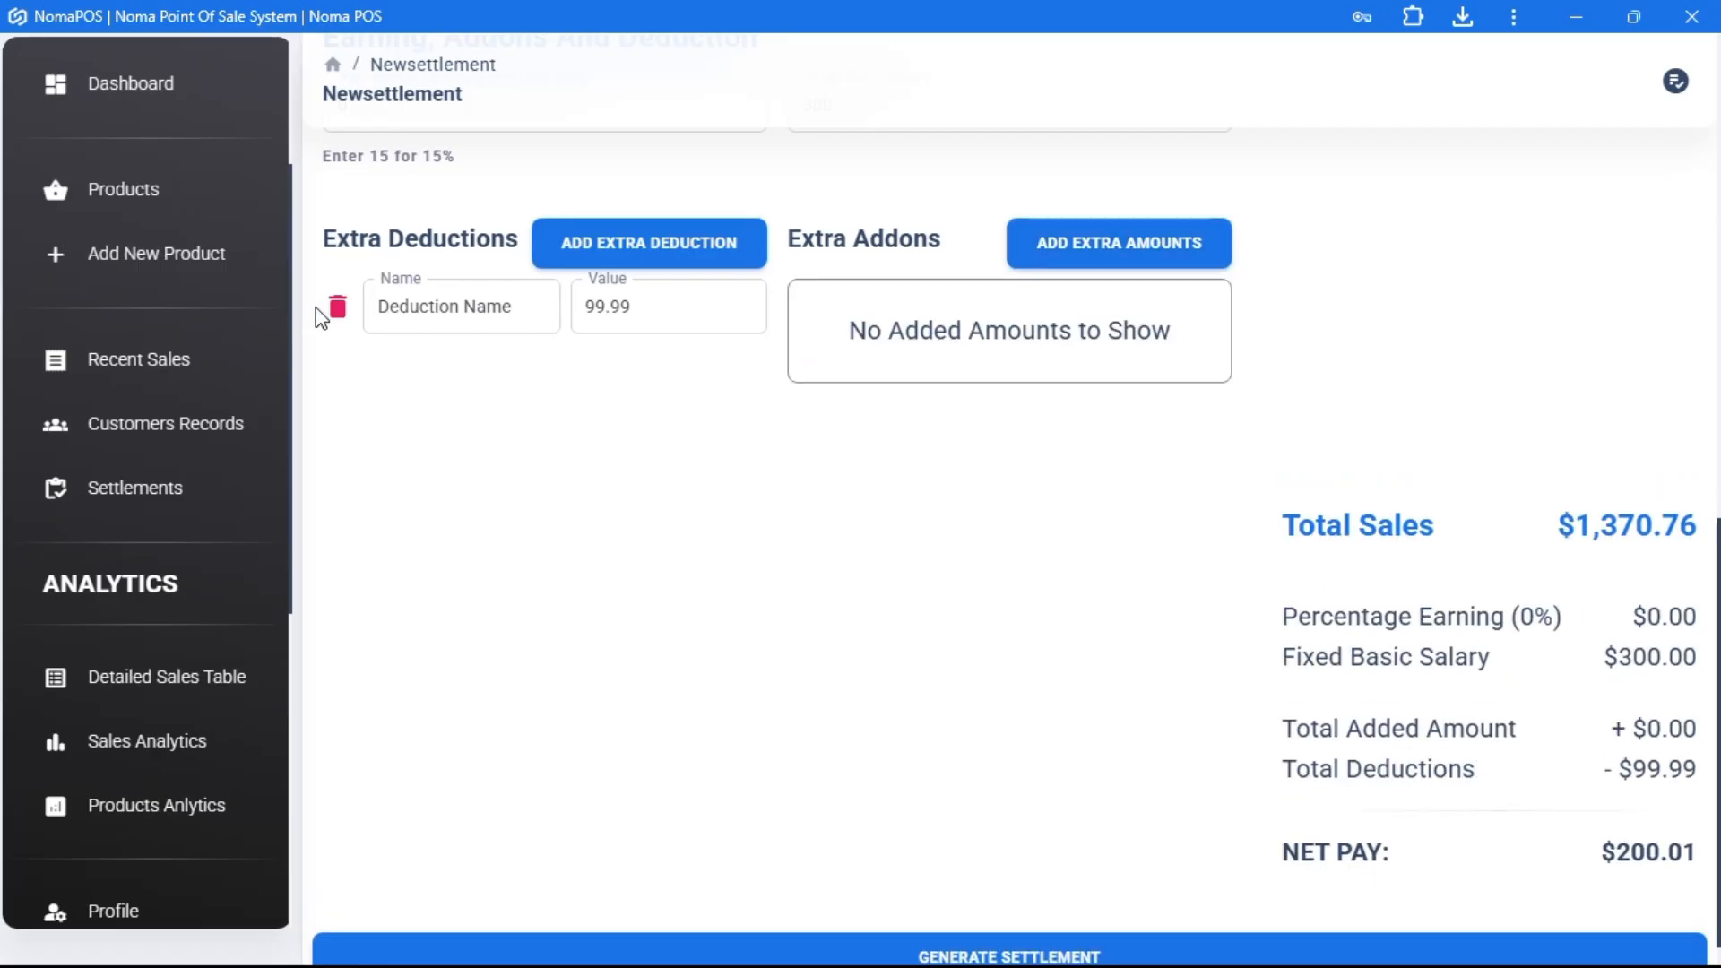
{"action": "left_click", "coordinate": [337, 308]}
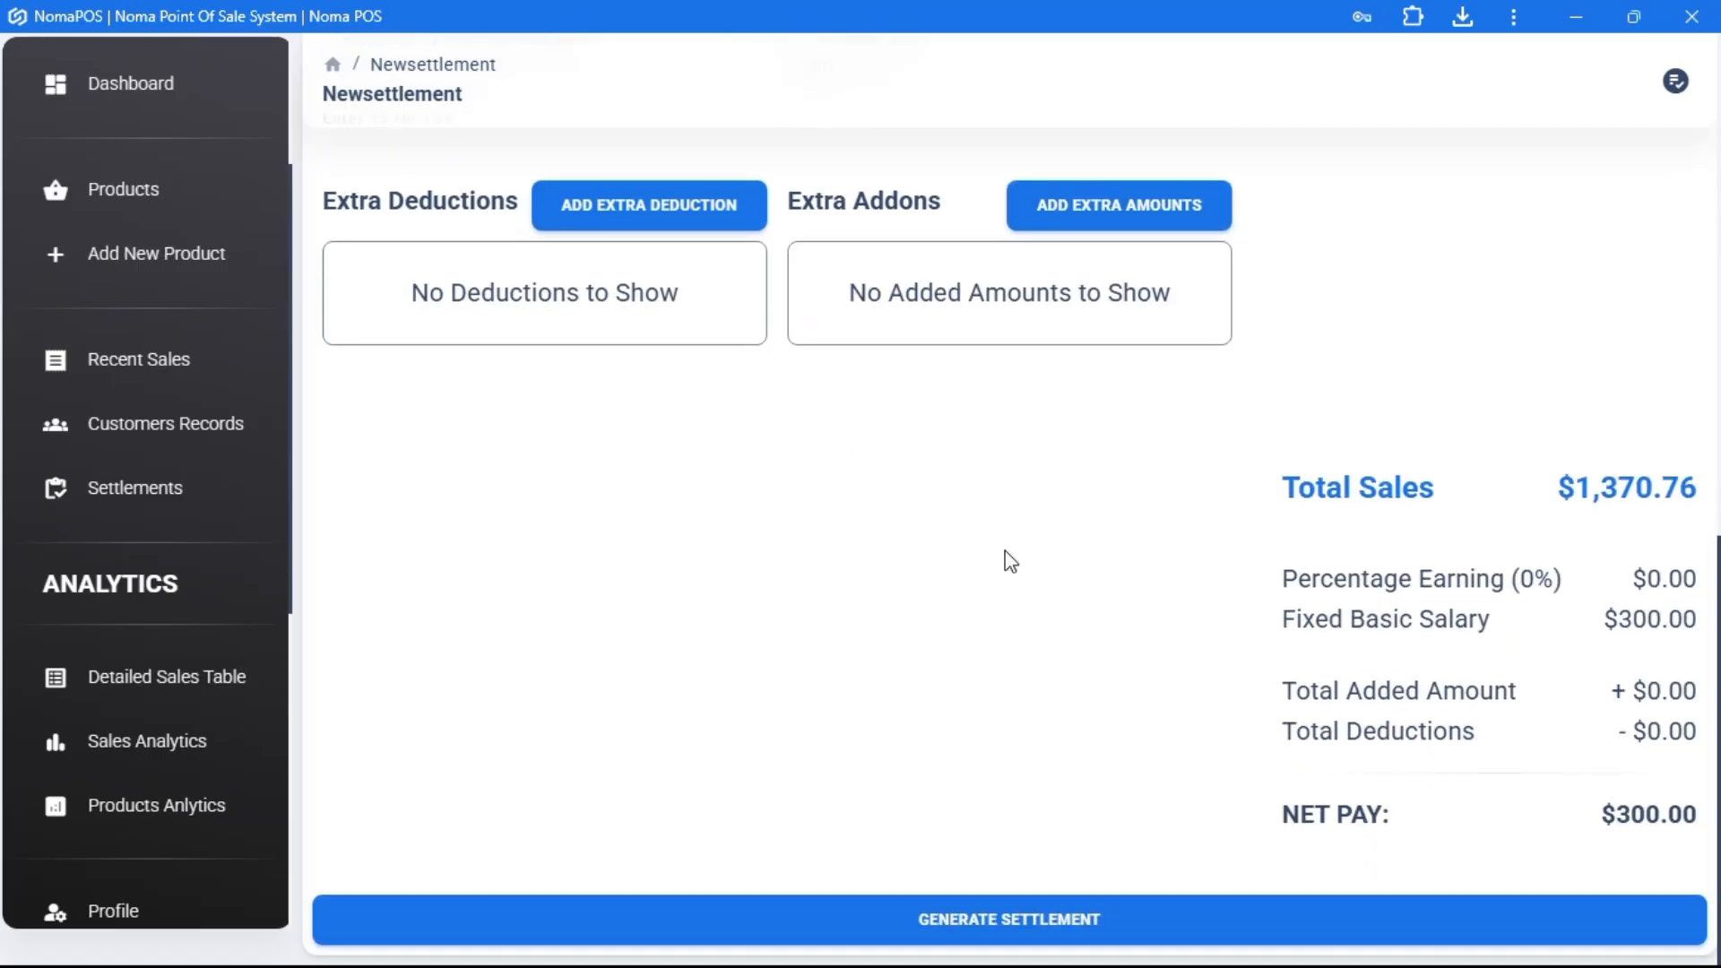
{"action": "left_click", "coordinate": [1114, 927]}
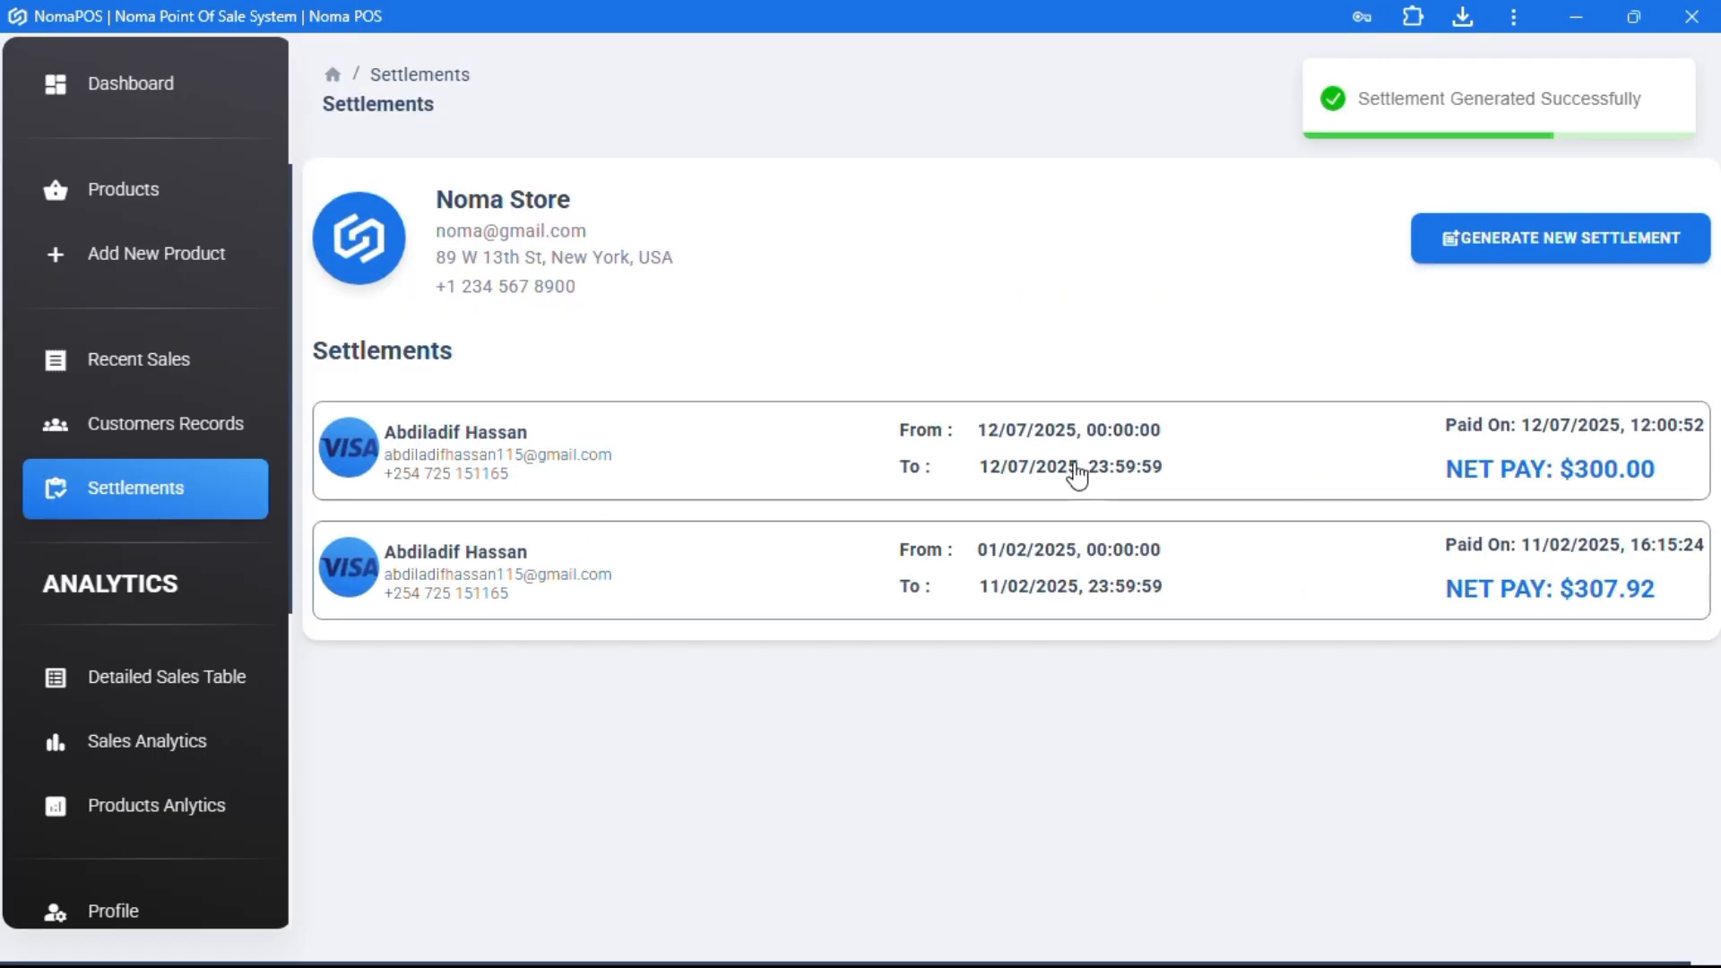
- Open the $300.00 settlement, export it as Settlement 07-12-2025.pdf, and return to the dashboard
{"action": "left_click", "coordinate": [1121, 444]}
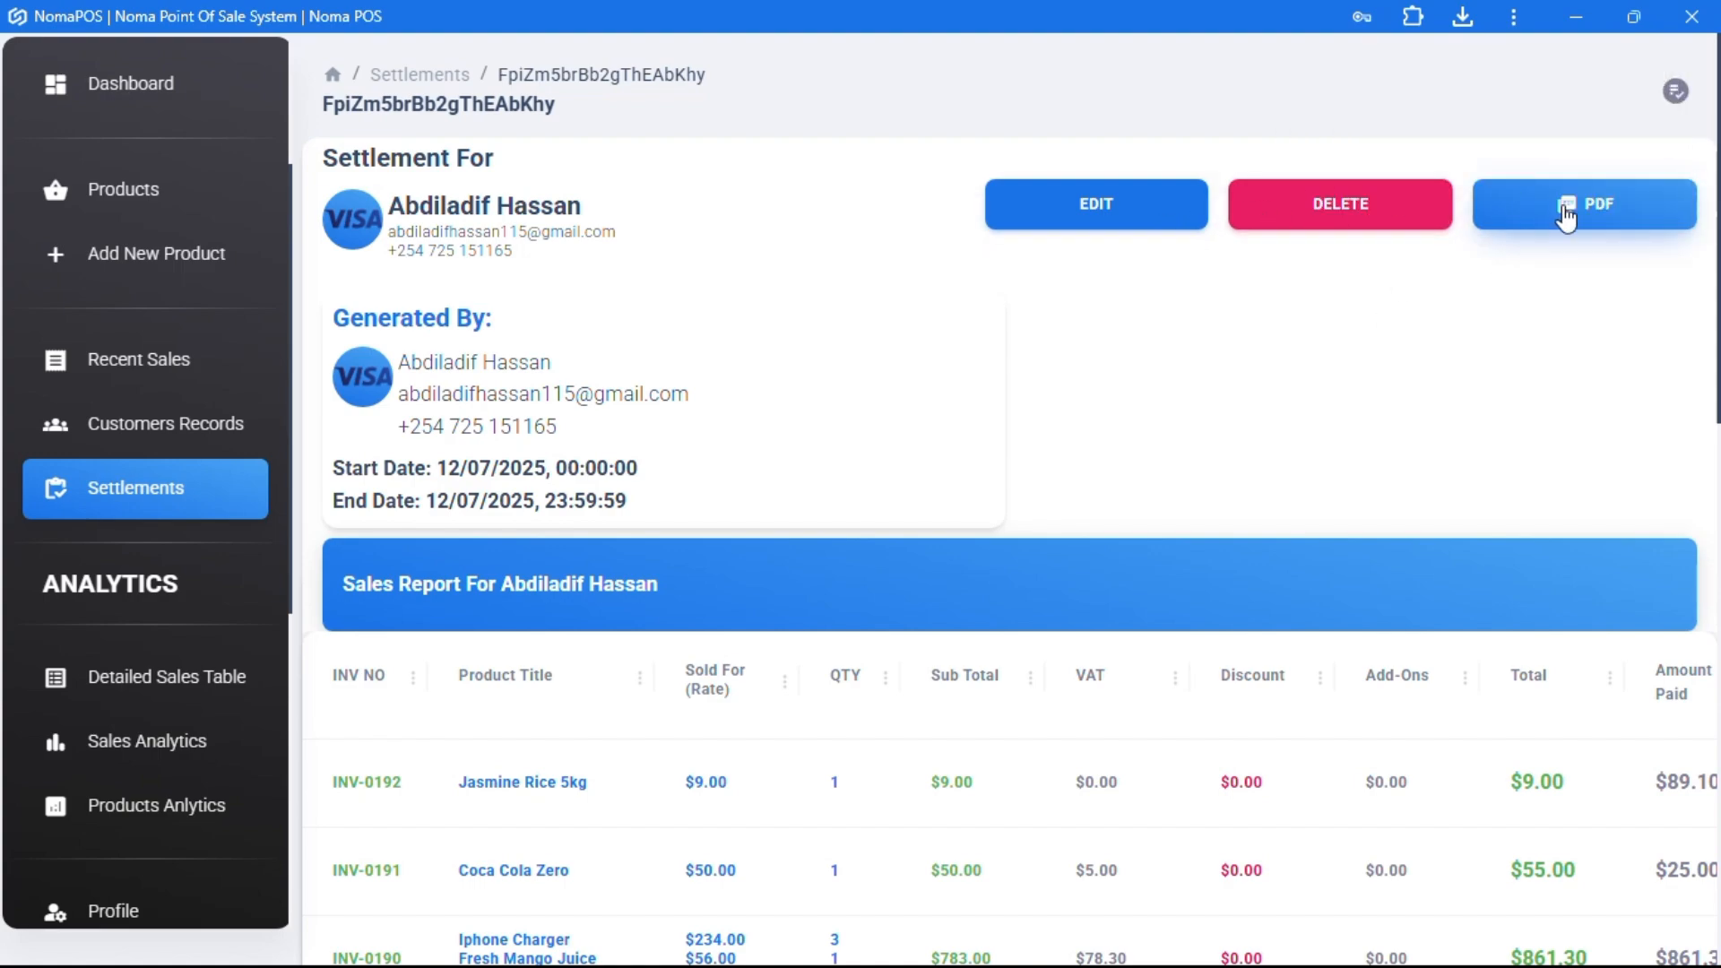
{"action": "left_click", "coordinate": [1566, 216]}
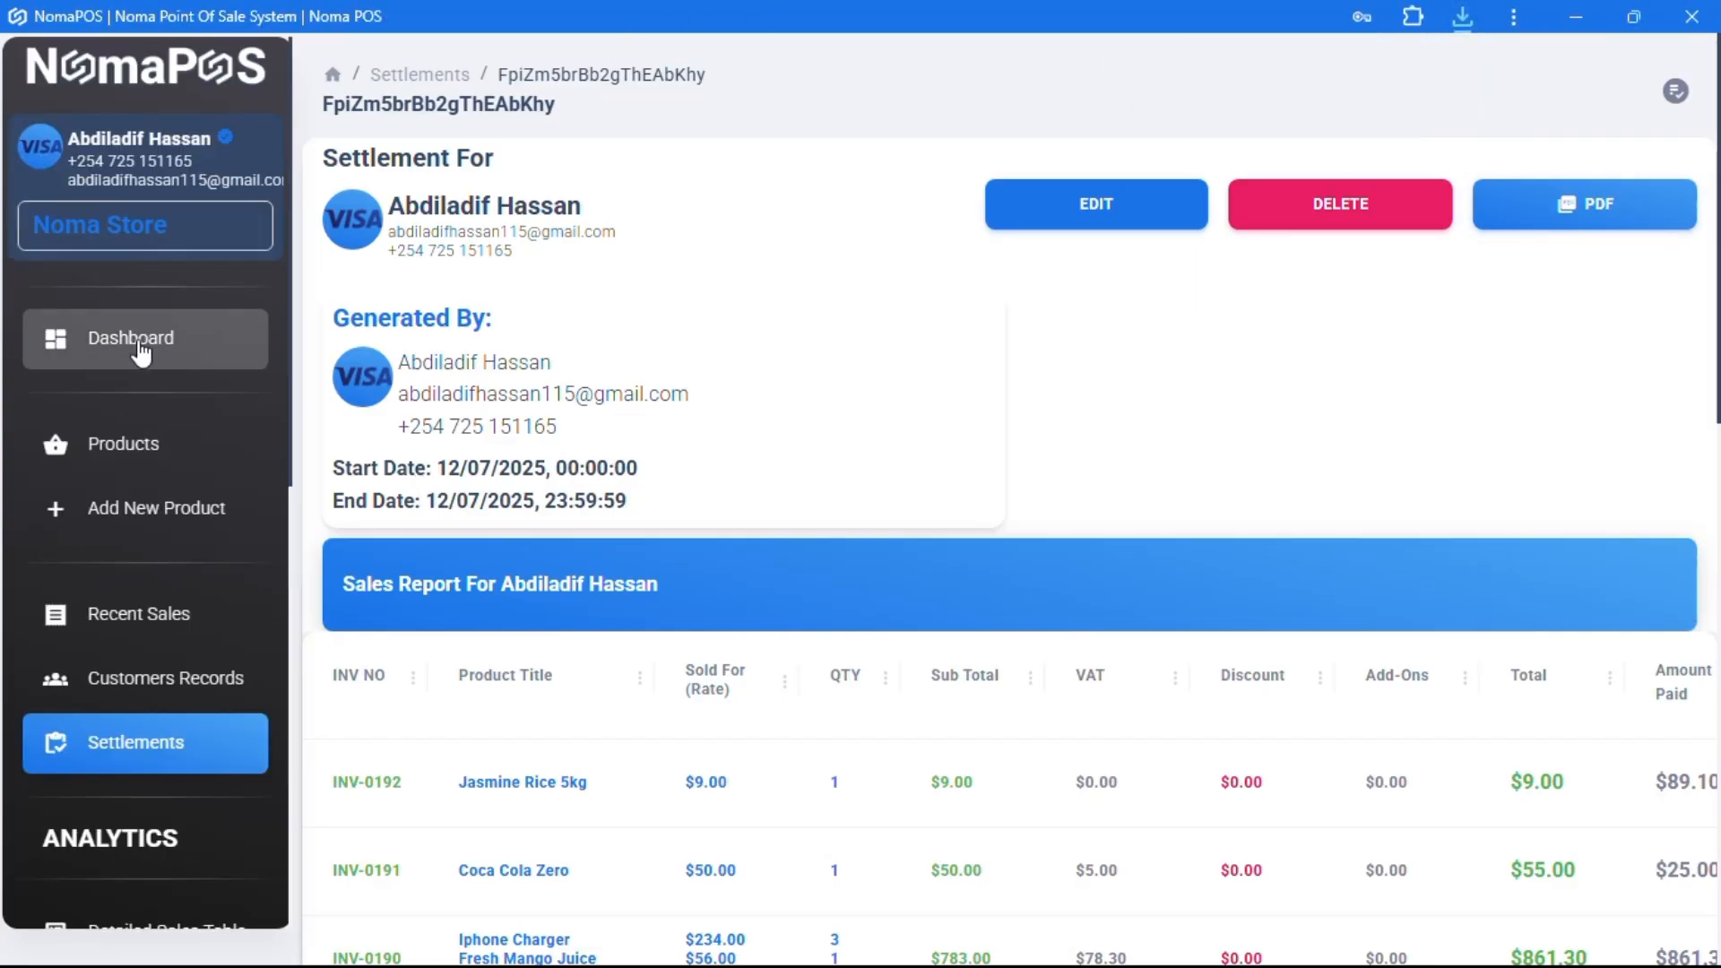
{"action": "left_click", "coordinate": [143, 341]}
- Fill the Contact Us form with subject 'skd' and message 'asdf', then return to the dashboard
{"action": "scroll", "coordinate": [140, 553], "scroll_direction": "down", "scroll_amount": 5}
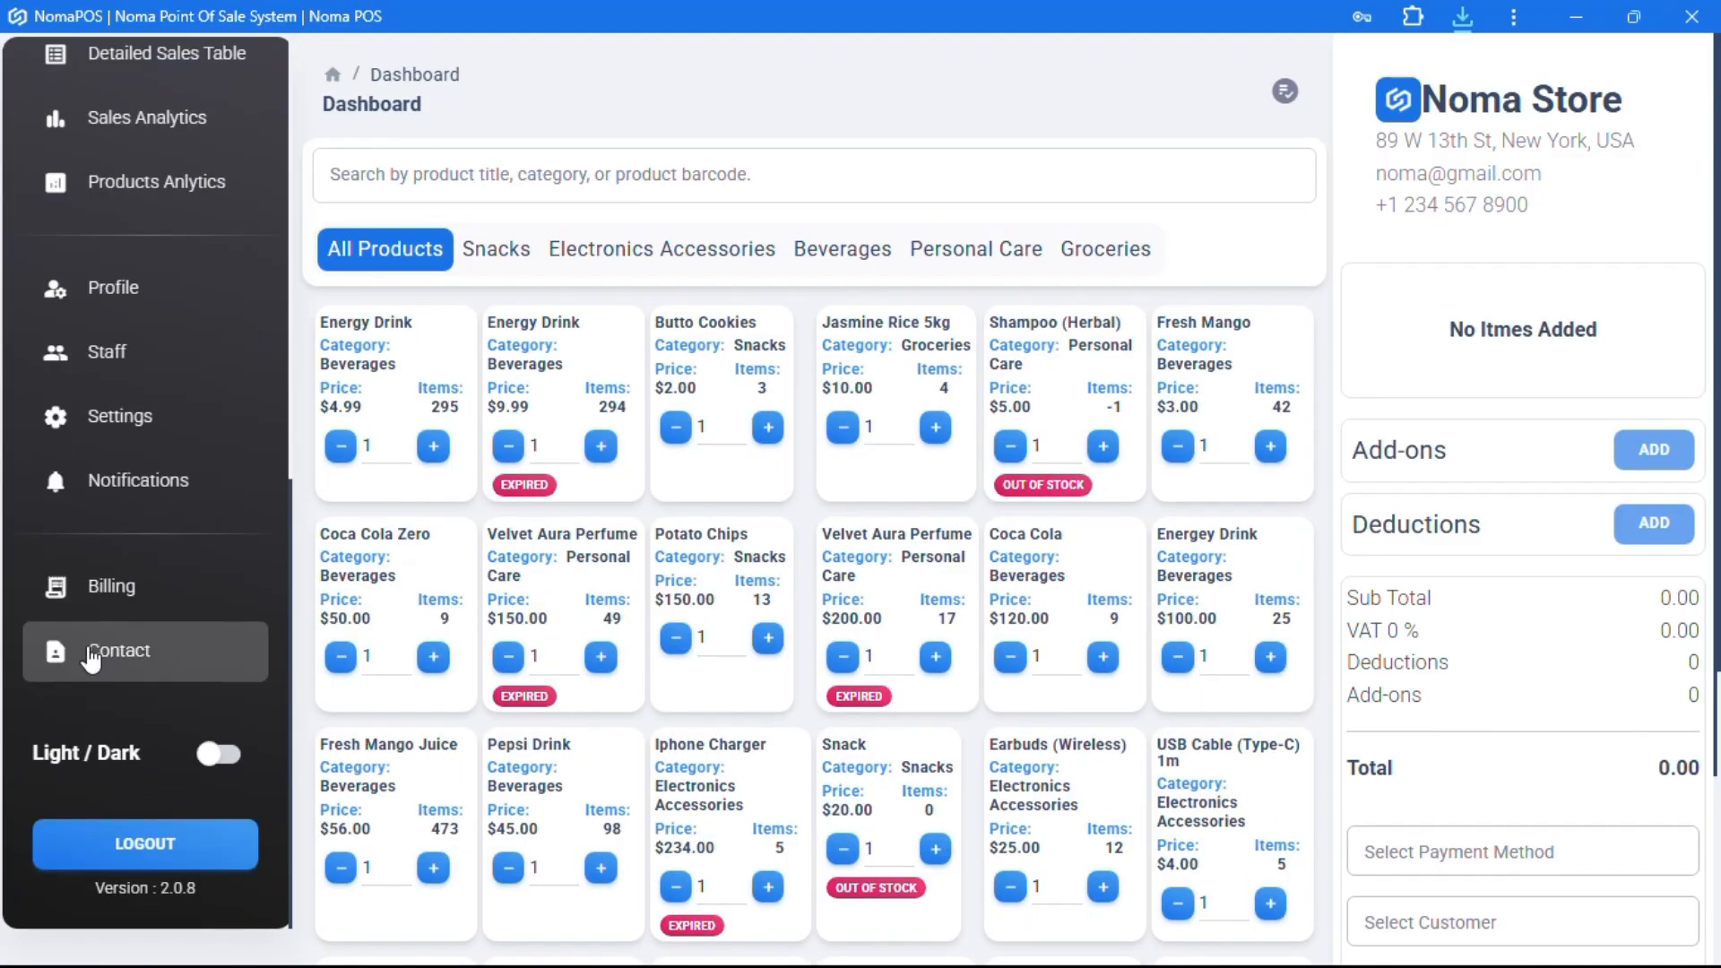
{"action": "left_click", "coordinate": [91, 659]}
{"action": "left_click", "coordinate": [756, 456]}
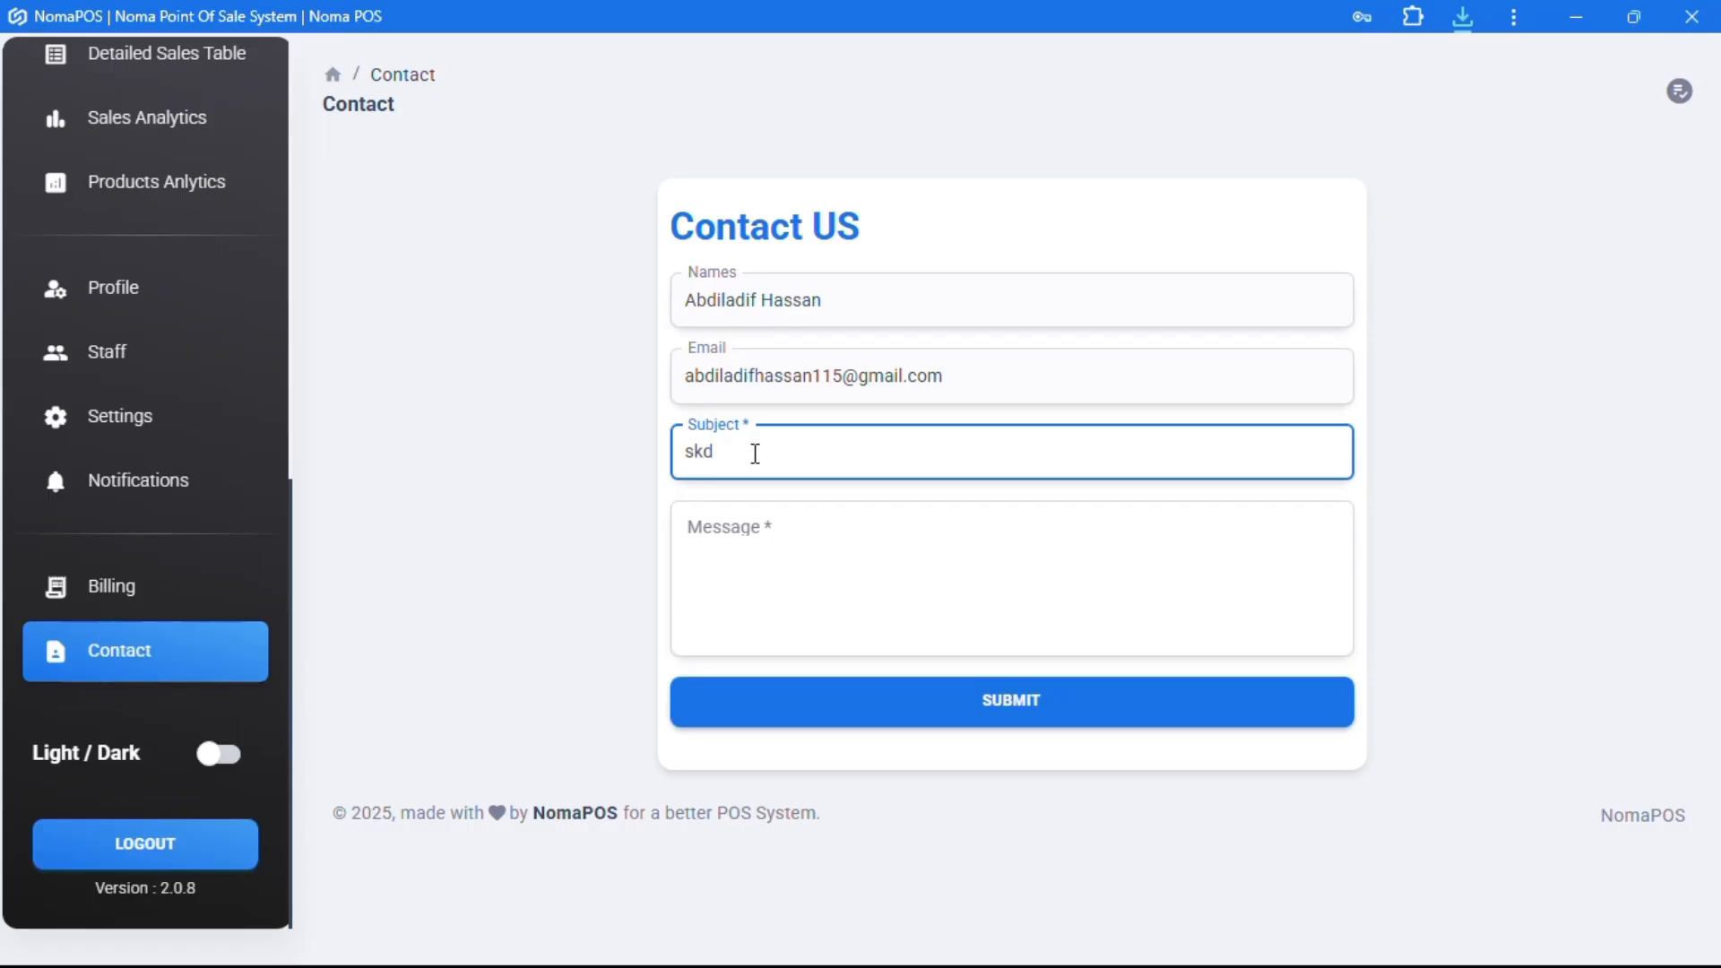
{"action": "left_click", "coordinate": [794, 562]}
{"action": "type", "text": "asdf"}
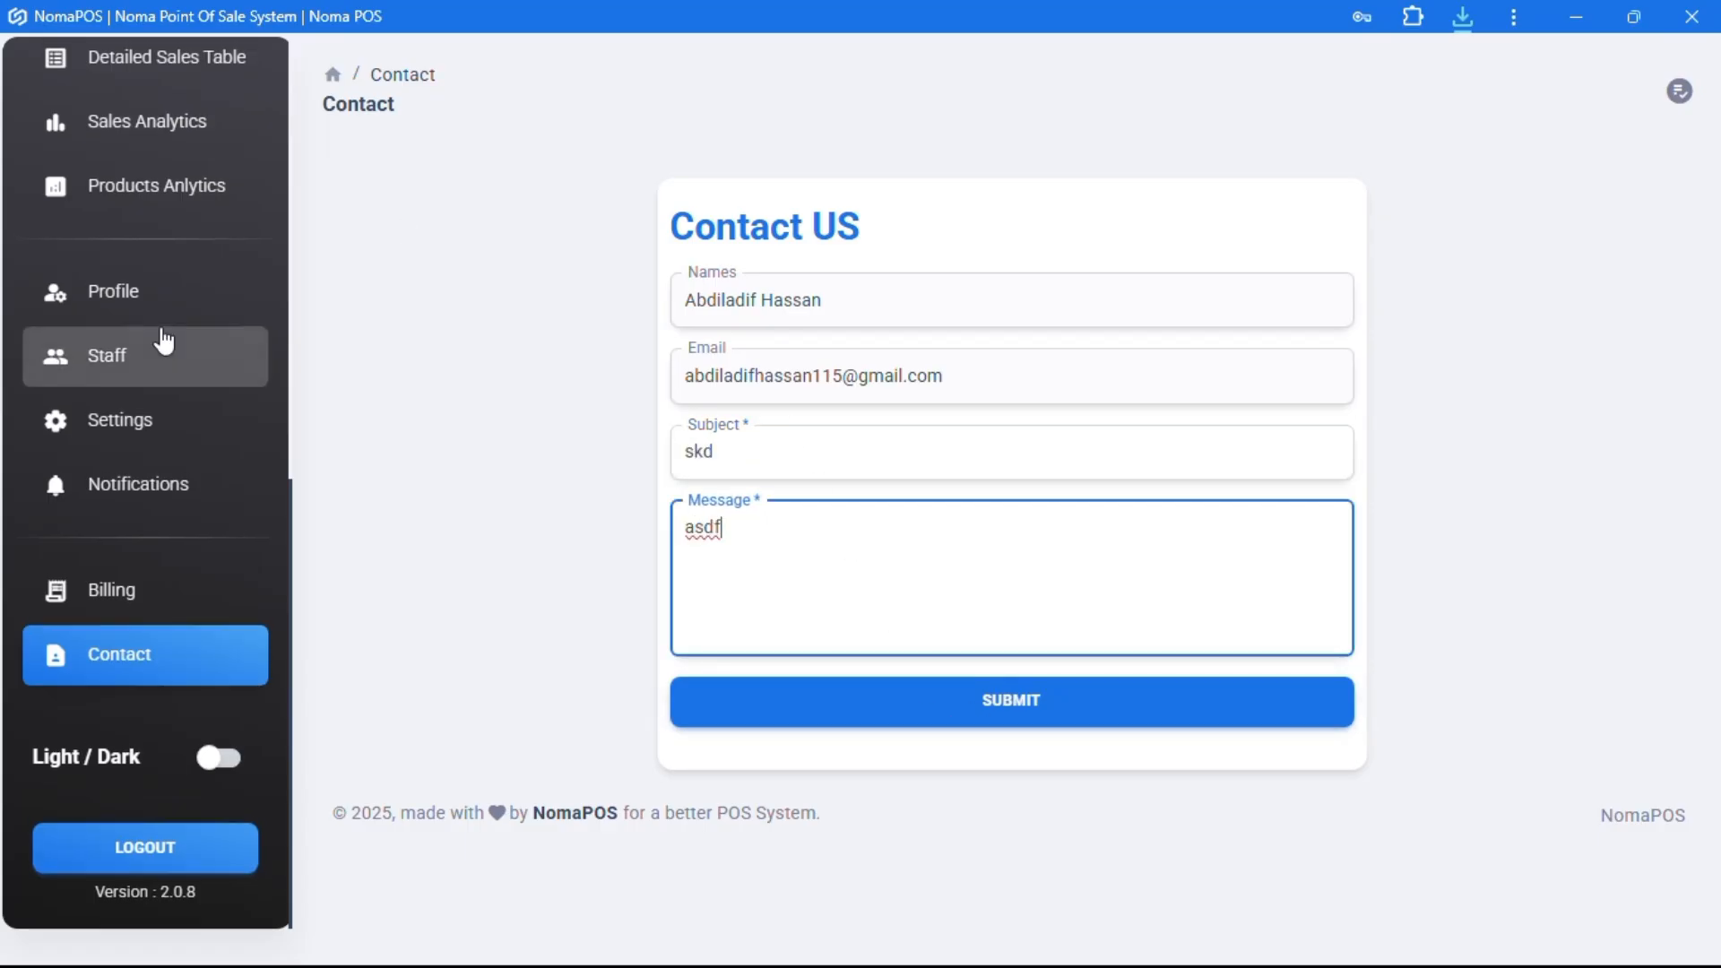
{"action": "scroll", "coordinate": [153, 341], "scroll_direction": "up", "scroll_amount": 8}
{"action": "left_click", "coordinate": [130, 240]}
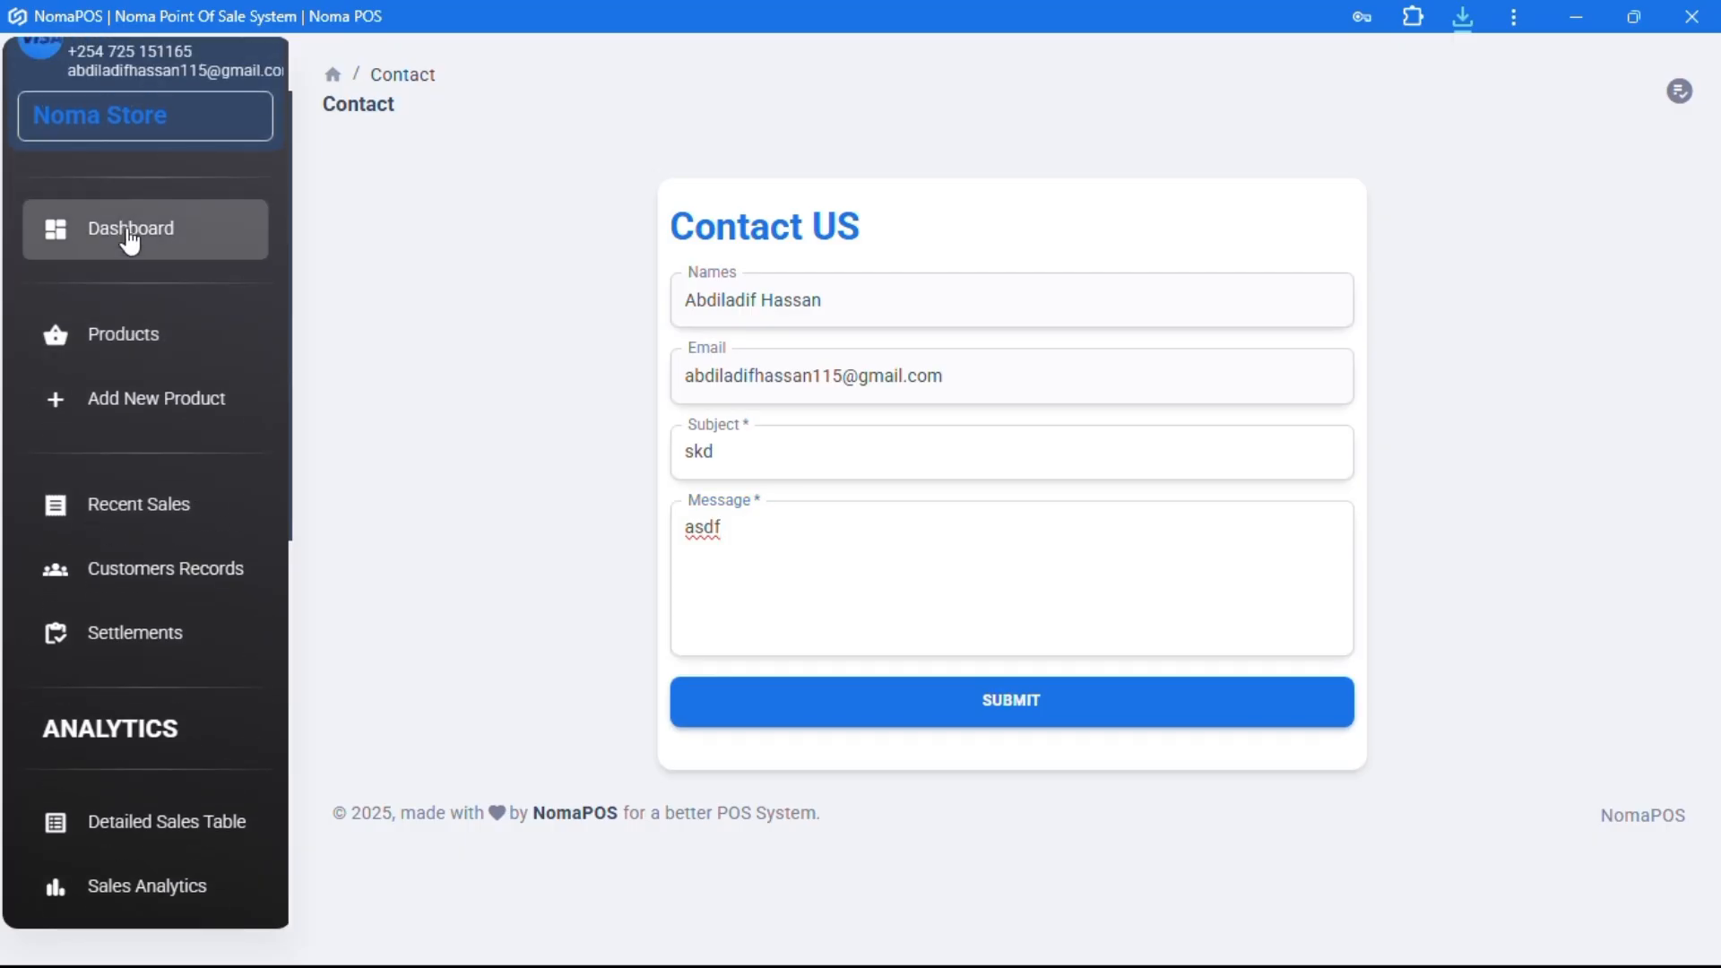
- Switch the active store to Noma 4, then back to Noma Store
{"action": "left_click", "coordinate": [136, 226]}
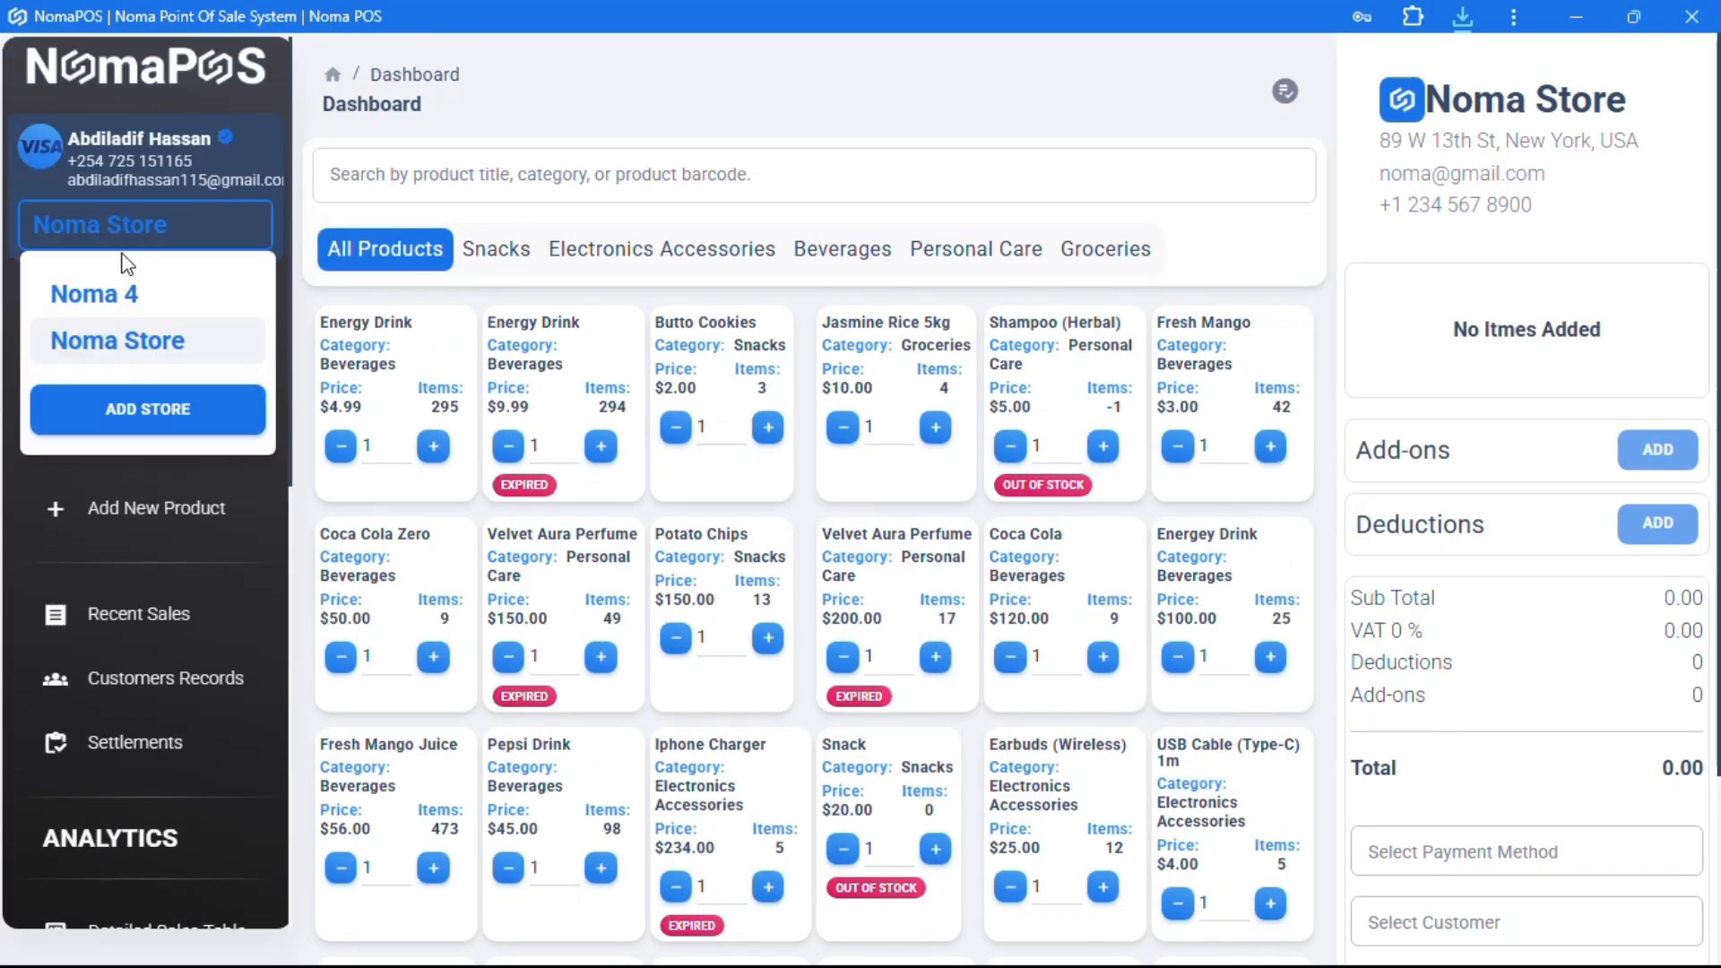
{"action": "left_click", "coordinate": [135, 302]}
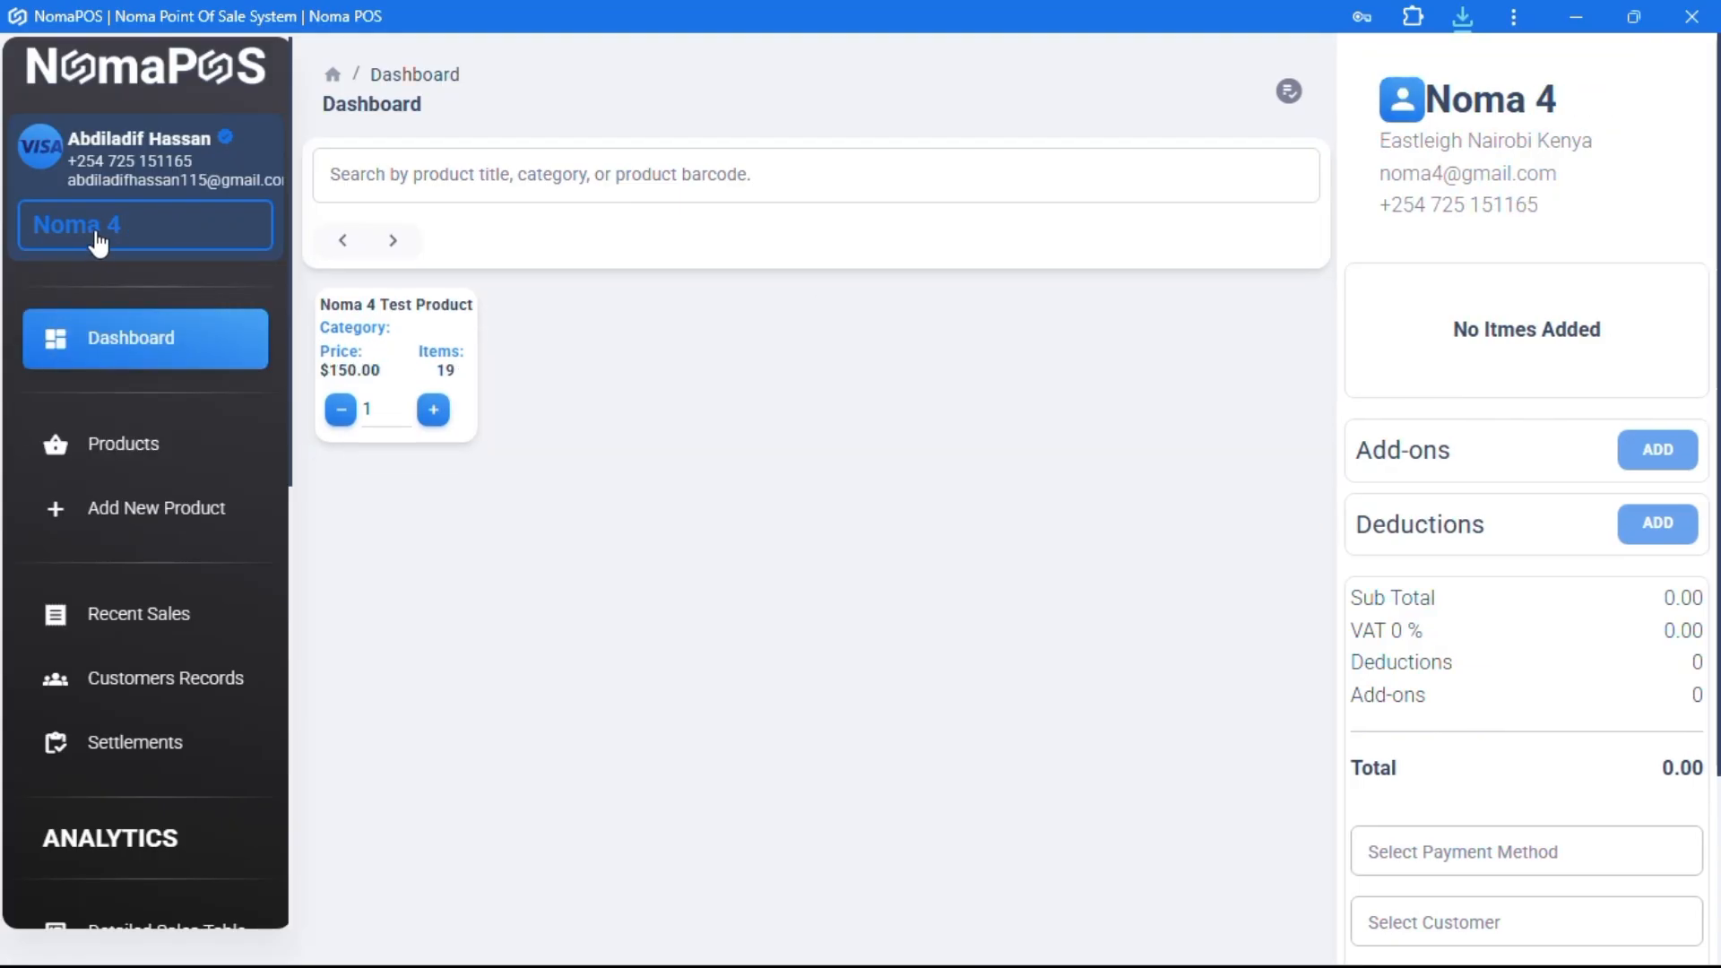
{"action": "left_click", "coordinate": [95, 229]}
{"action": "left_click", "coordinate": [117, 341]}
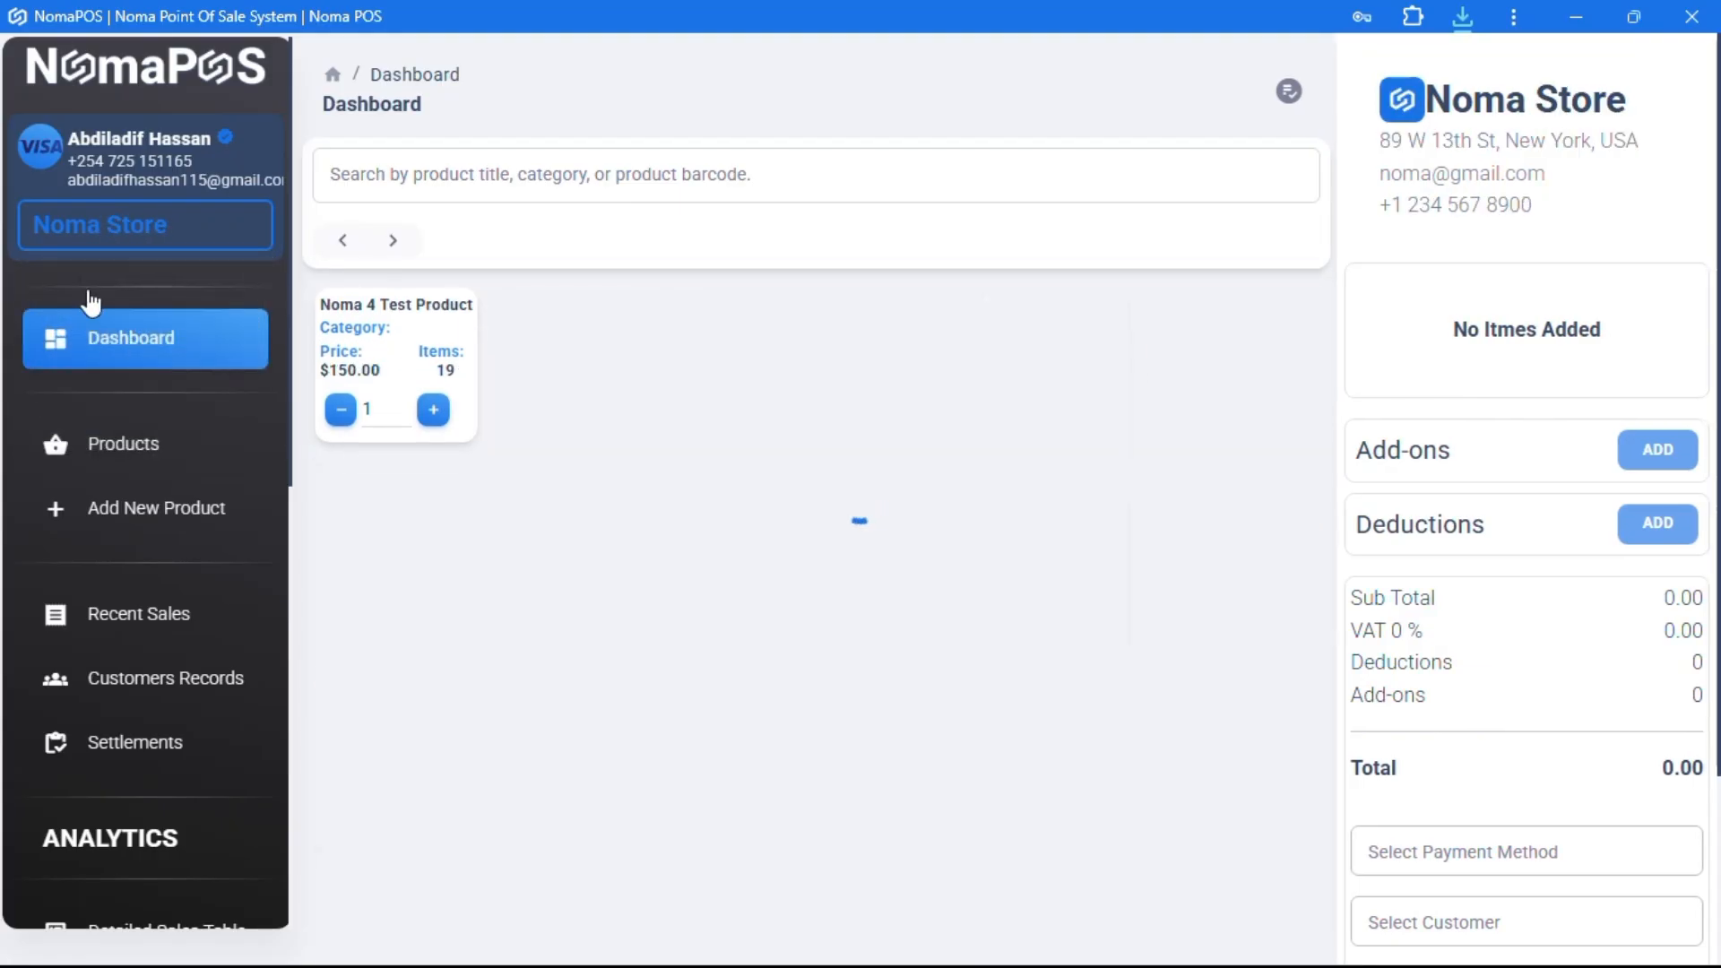
- Open the Add Store form, leave it, and browse Noma Store's product dashboard
{"action": "left_click", "coordinate": [126, 238]}
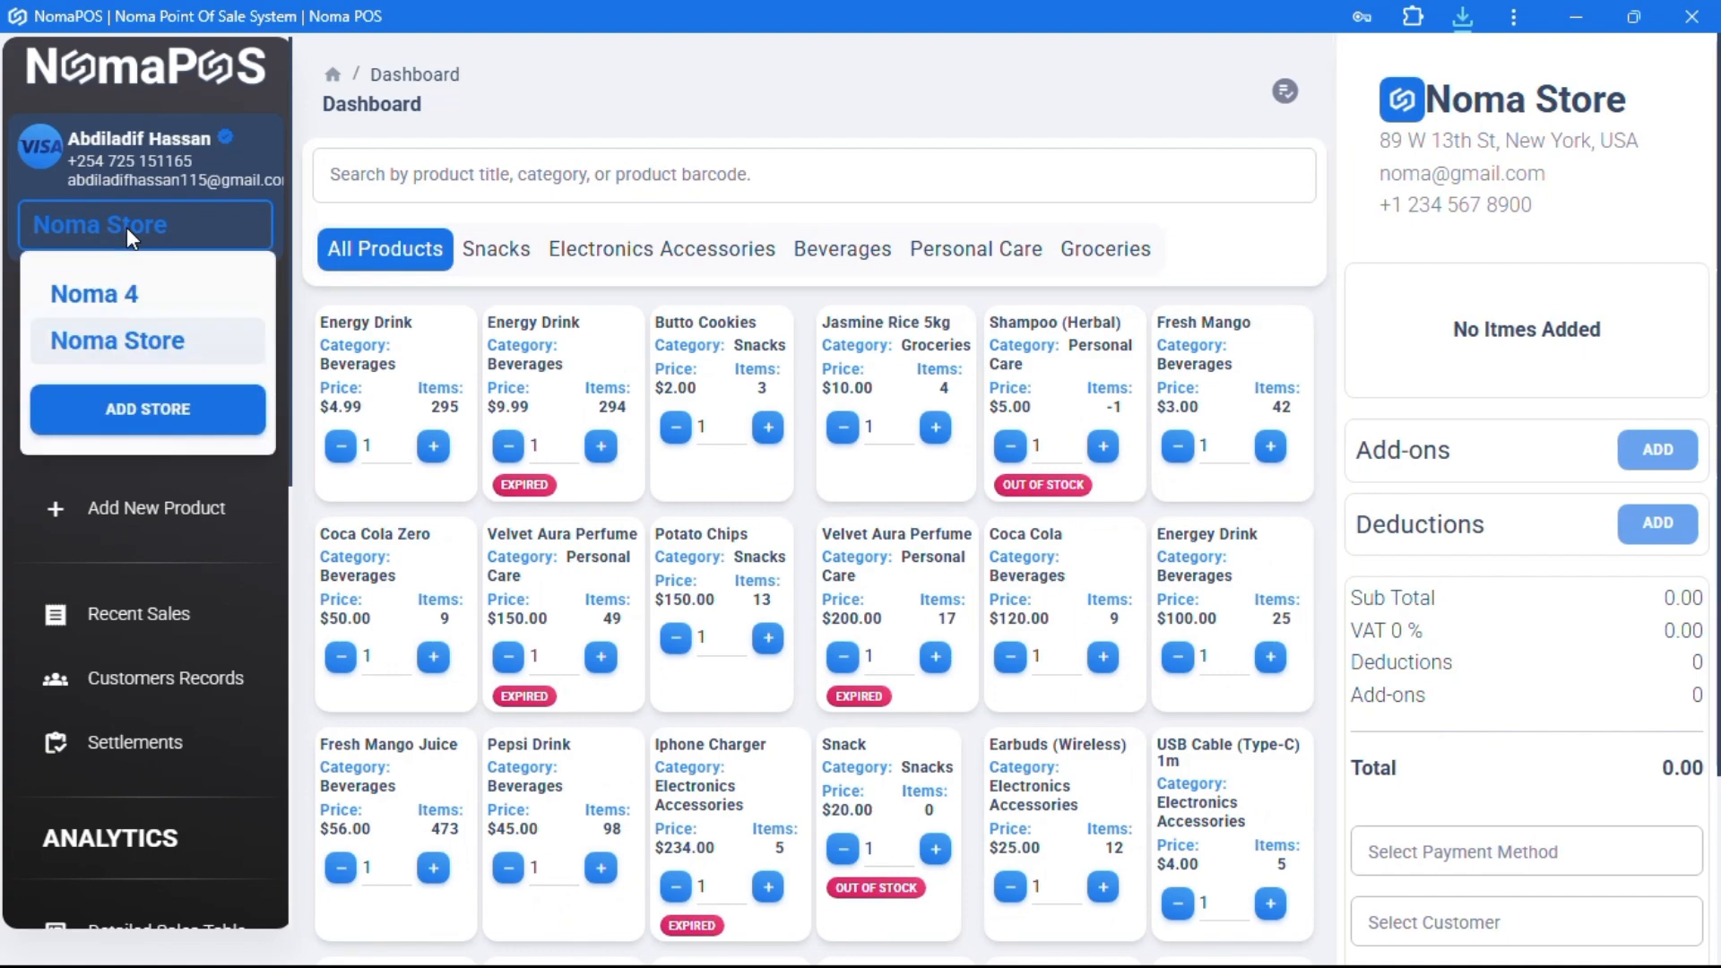
{"action": "left_click", "coordinate": [146, 408]}
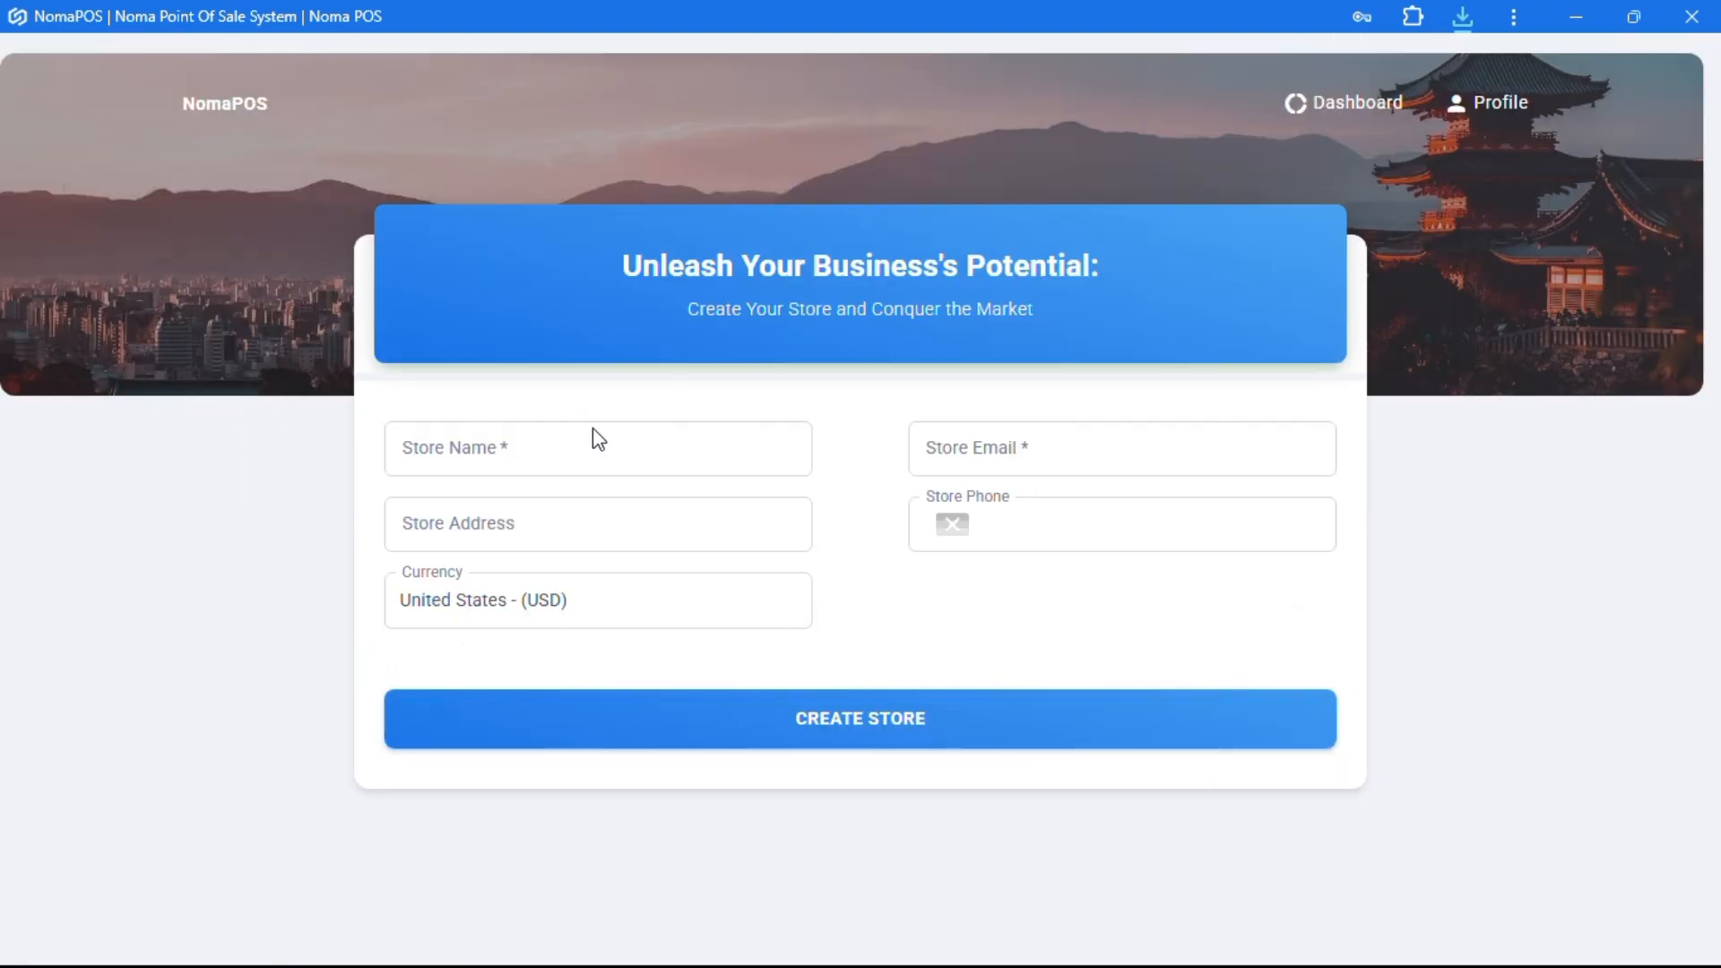
{"action": "left_click", "coordinate": [209, 101]}
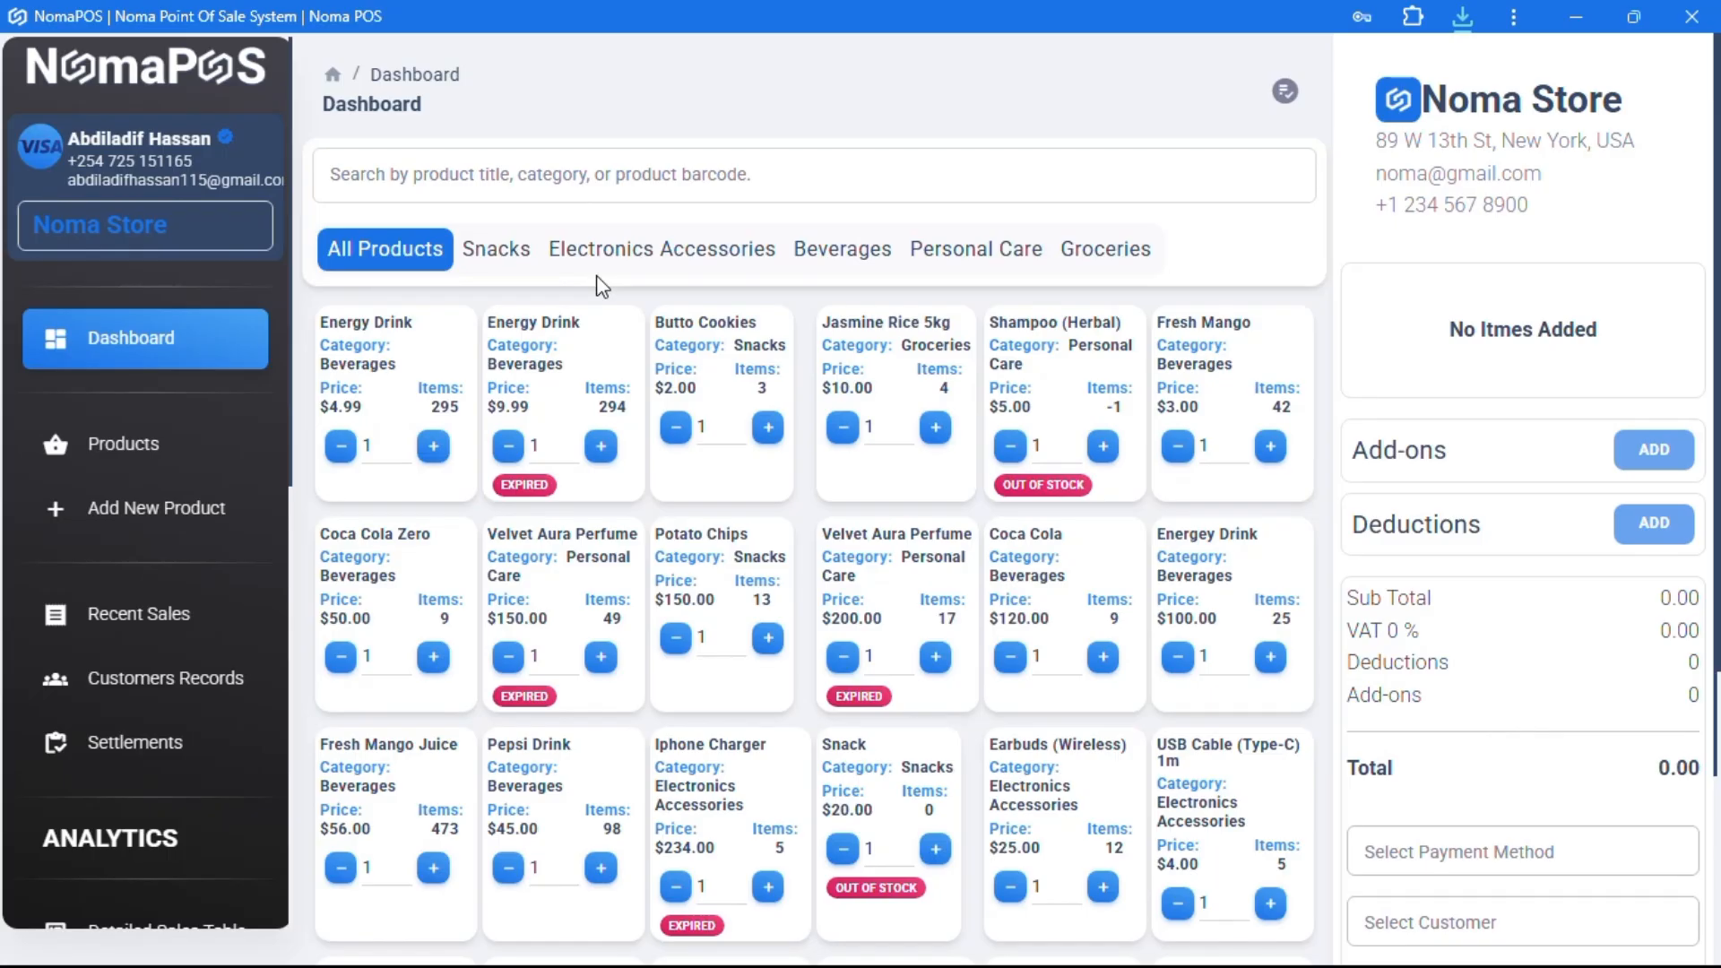
{"action": "scroll", "coordinate": [141, 730], "scroll_direction": "down", "scroll_amount": 8}
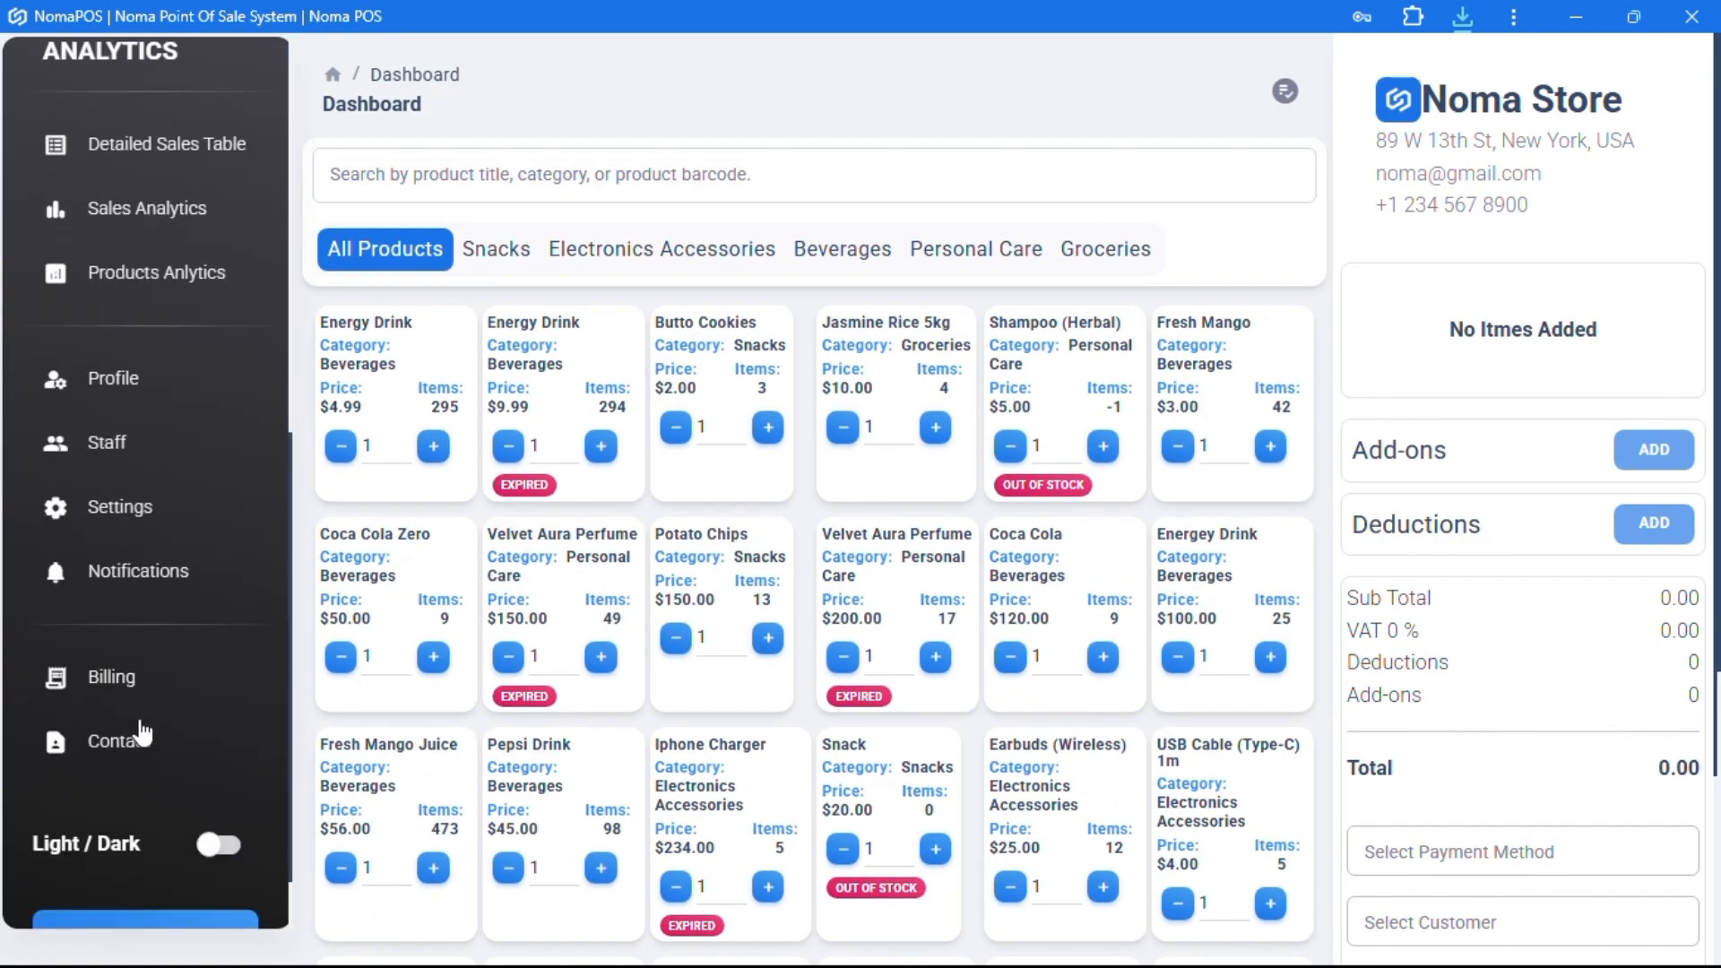
{"action": "scroll", "coordinate": [141, 727], "scroll_direction": "down", "scroll_amount": 2}
{"action": "scroll", "coordinate": [143, 718], "scroll_direction": "up", "scroll_amount": 10}
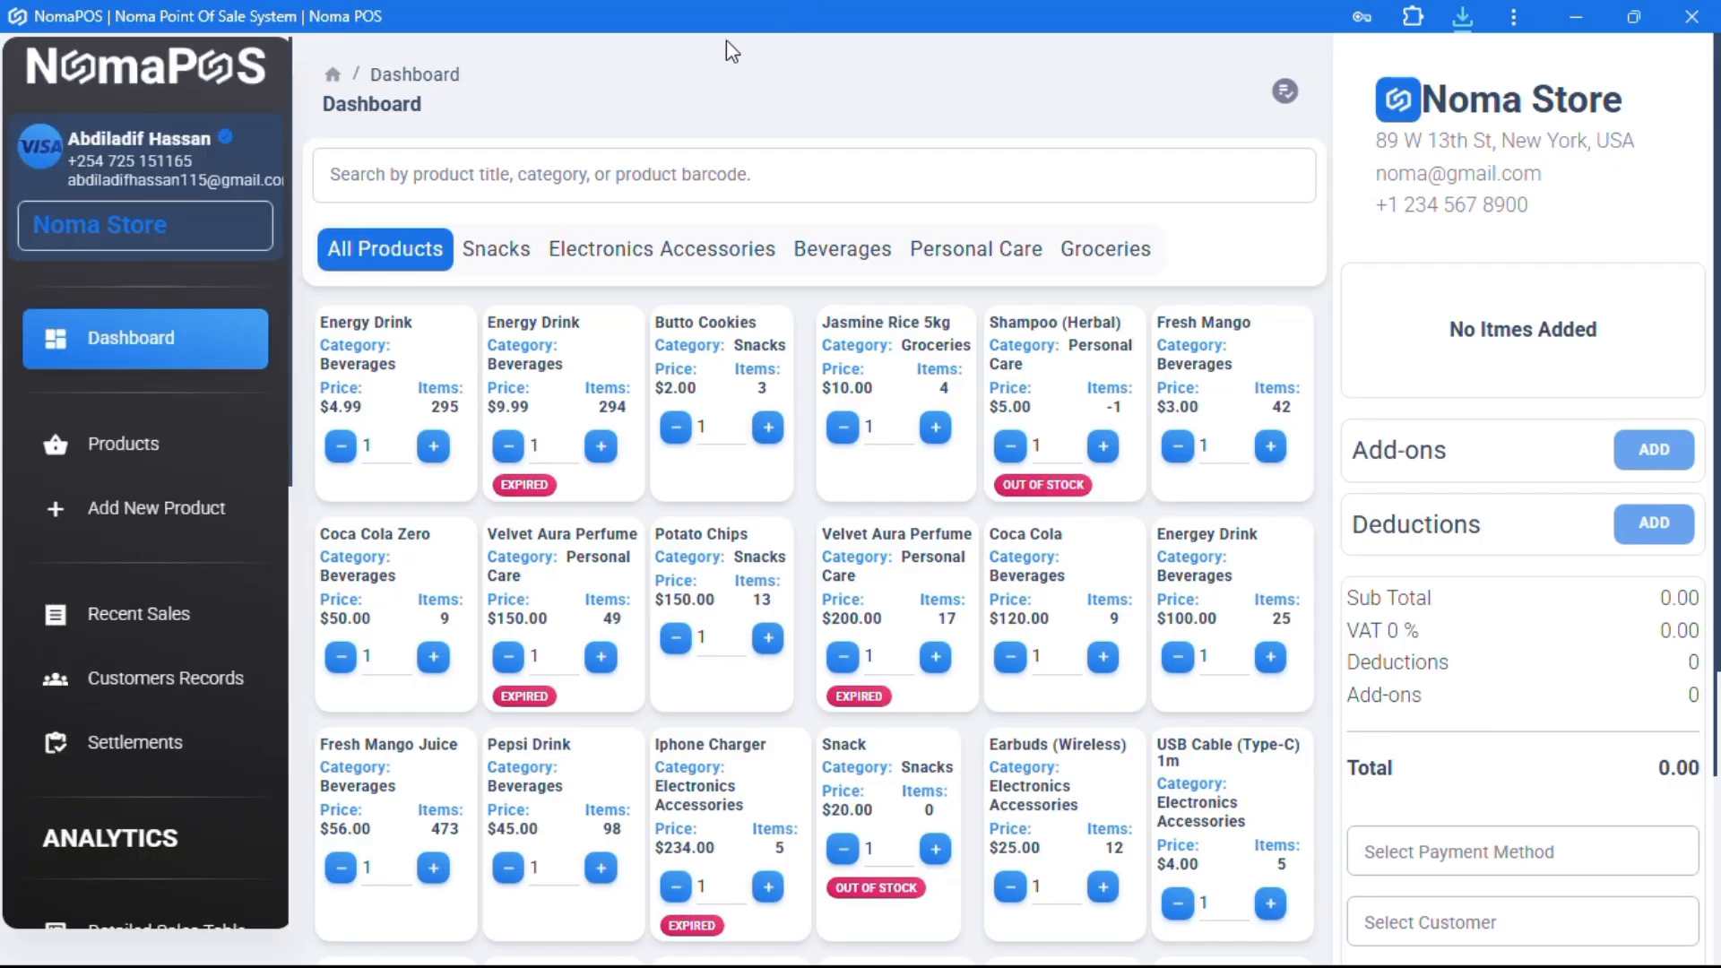